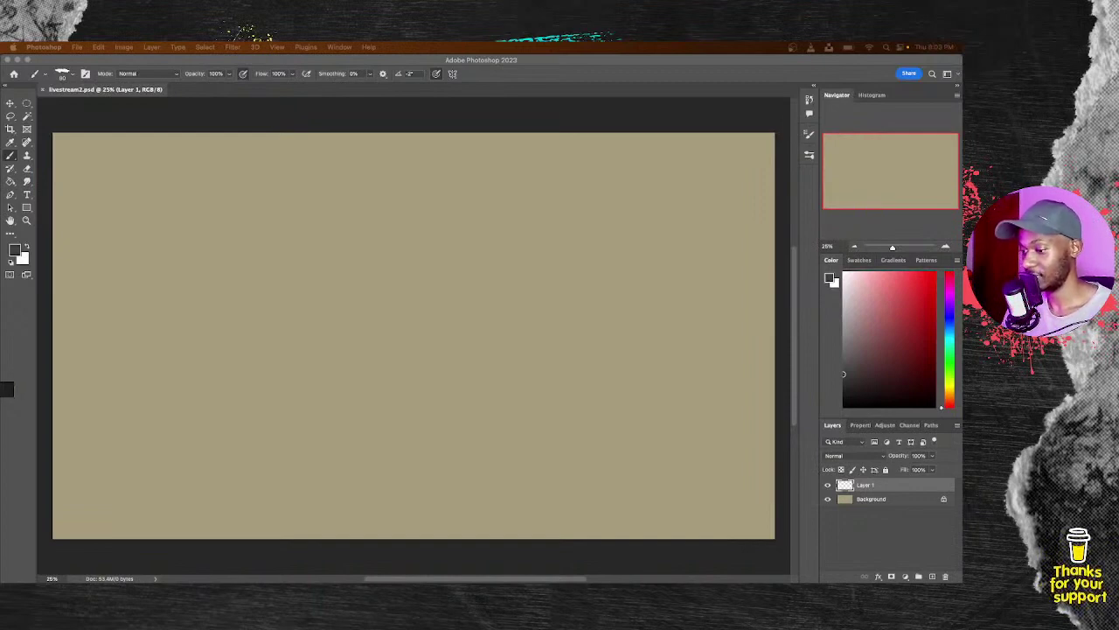
Step: Enlarge the bull reference board so its images show beside the blank canvas
{"action": "left_click_drag", "start_coordinate": [13, 399], "coordinate": [190, 581]}
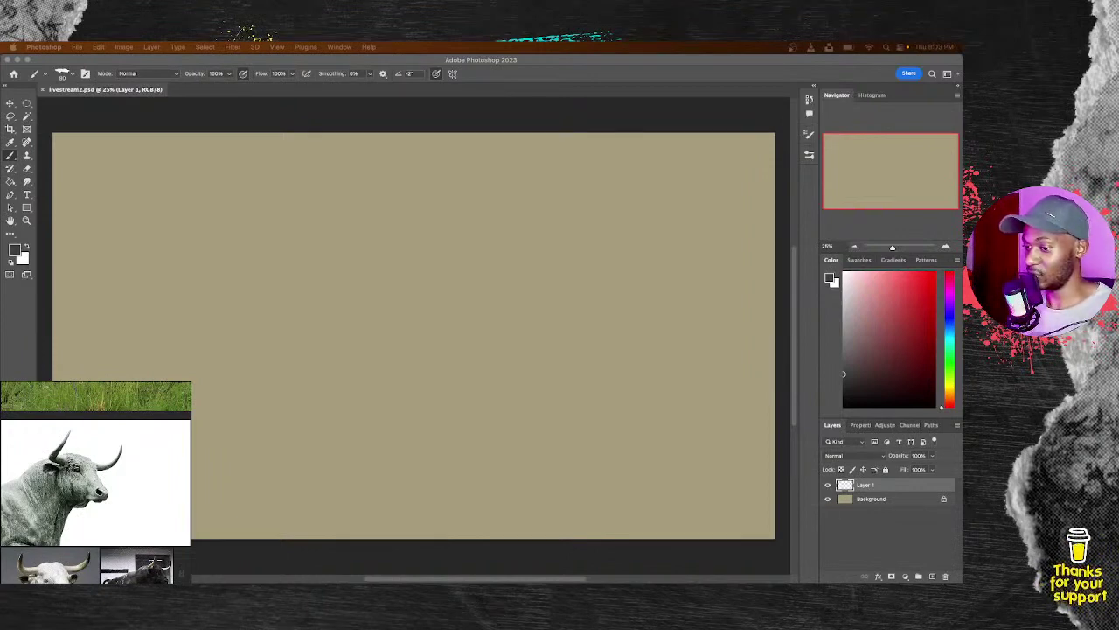
{"action": "left_click", "coordinate": [268, 278]}
{"action": "mouse_move", "coordinate": [241, 303]}
{"action": "left_mouse_down"}
{"action": "mouse_move", "coordinate": [278, 330]}
{"action": "mouse_move", "coordinate": [459, 398]}
{"action": "left_mouse_up"}
{"action": "key", "text": "super+z"}
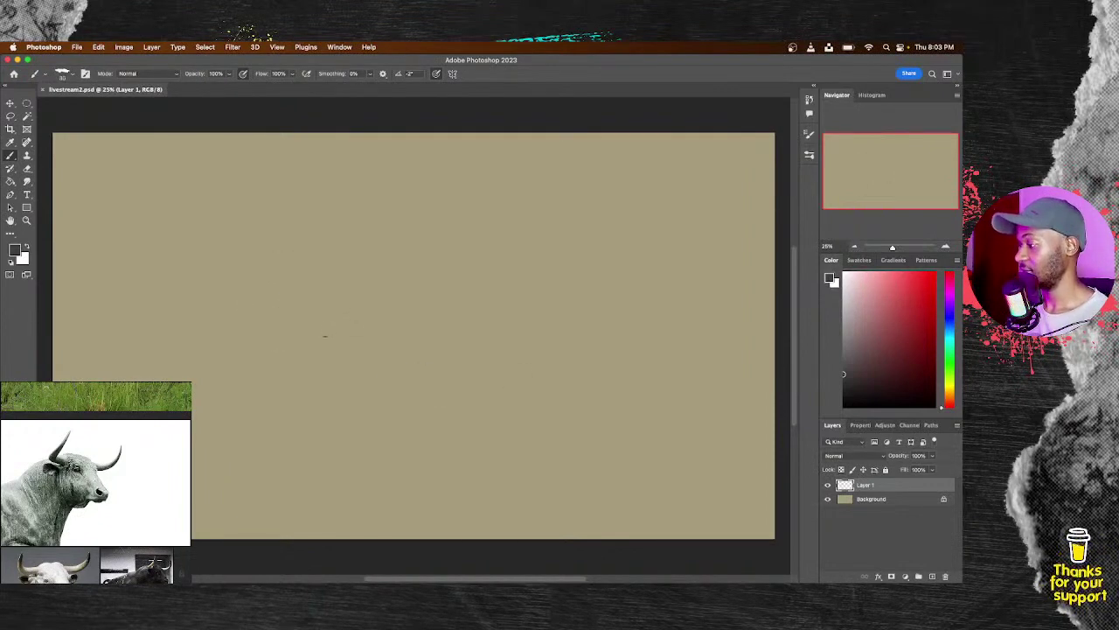
Step: Reduce the brush size for thin sketch lines on Layer 1
{"action": "key", "text": "bracketleft"}
{"action": "key", "text": "bracketleft"}
{"action": "key", "text": "bracketleft"}
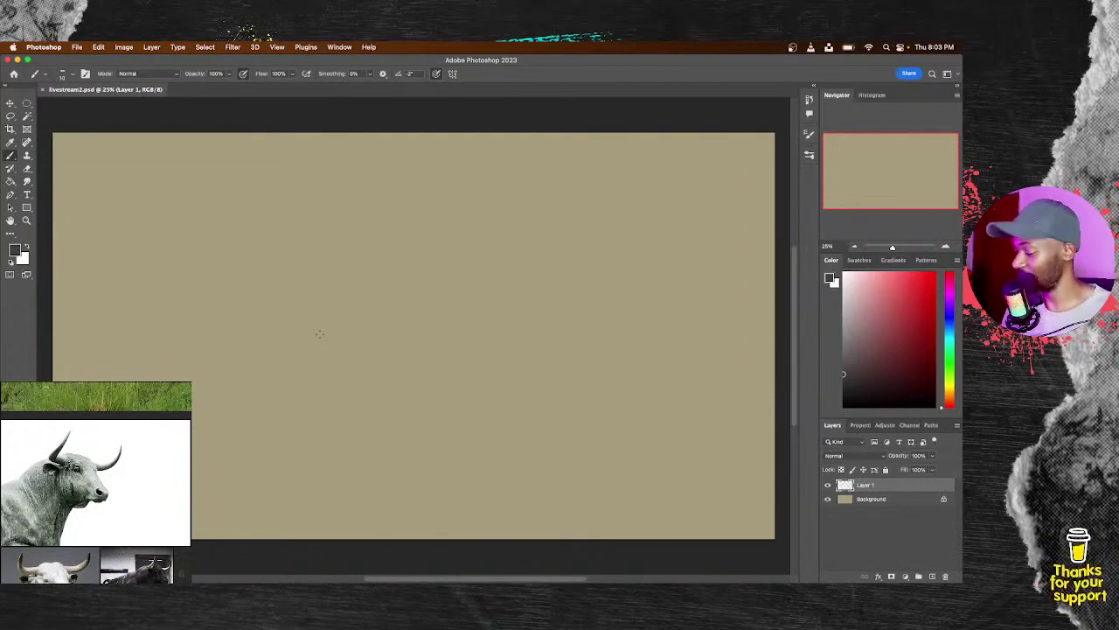
Step: Try a faint curved line in the upper-left area of the canvas and erase it
{"action": "left_click_drag", "start_coordinate": [237, 259], "coordinate": [260, 261]}
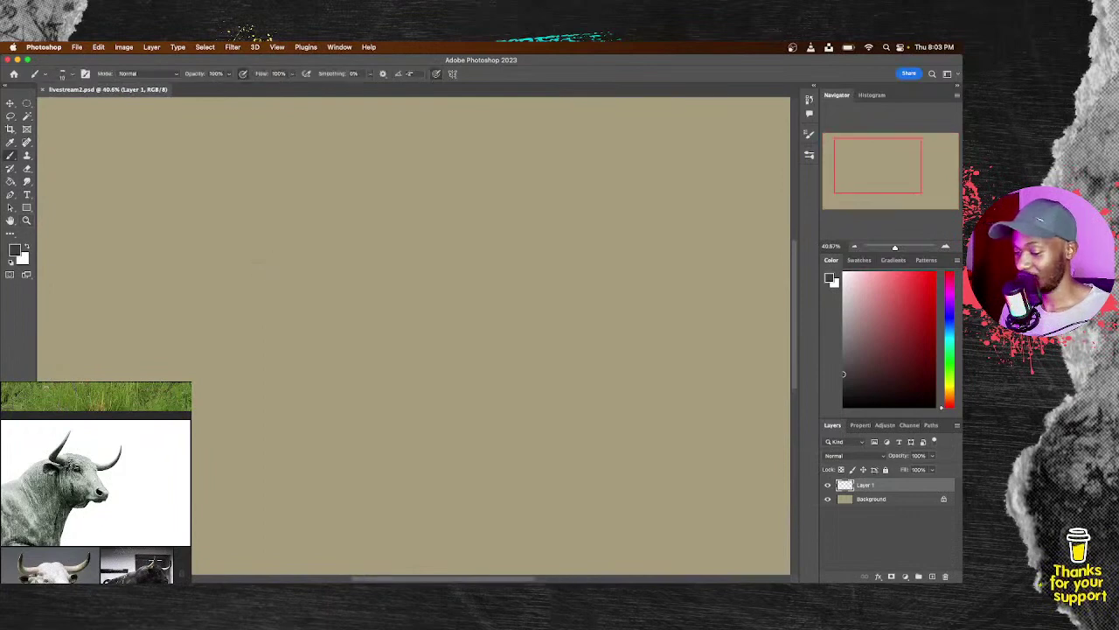
{"action": "scroll", "coordinate": [219, 259], "scroll_direction": "left", "scroll_amount": 3}
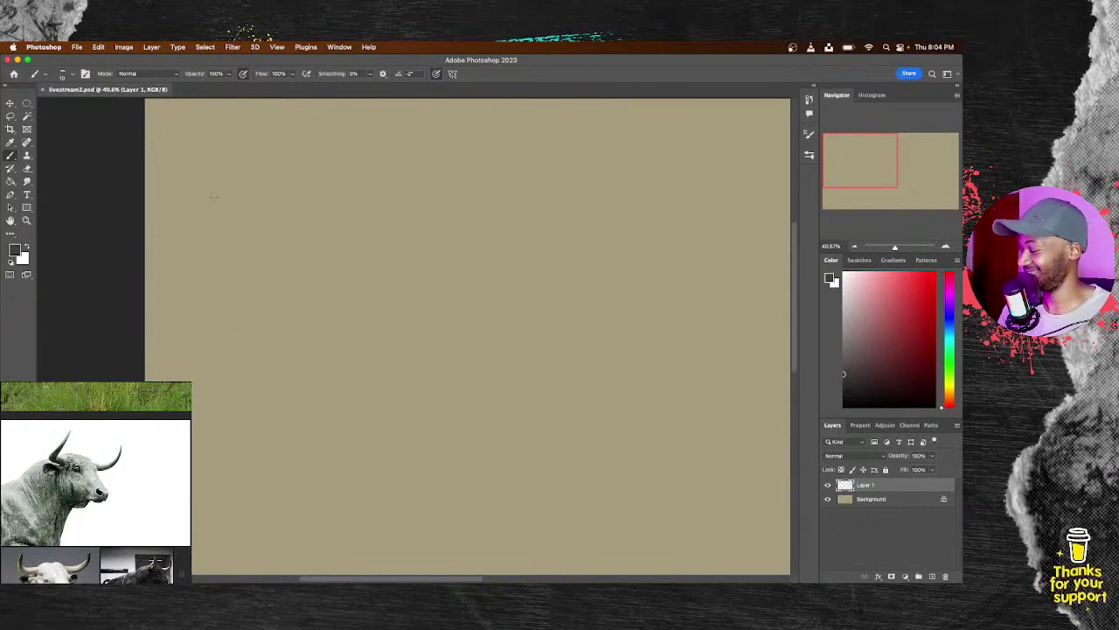
{"action": "scroll", "coordinate": [253, 210], "scroll_direction": "up", "scroll_amount": 3}
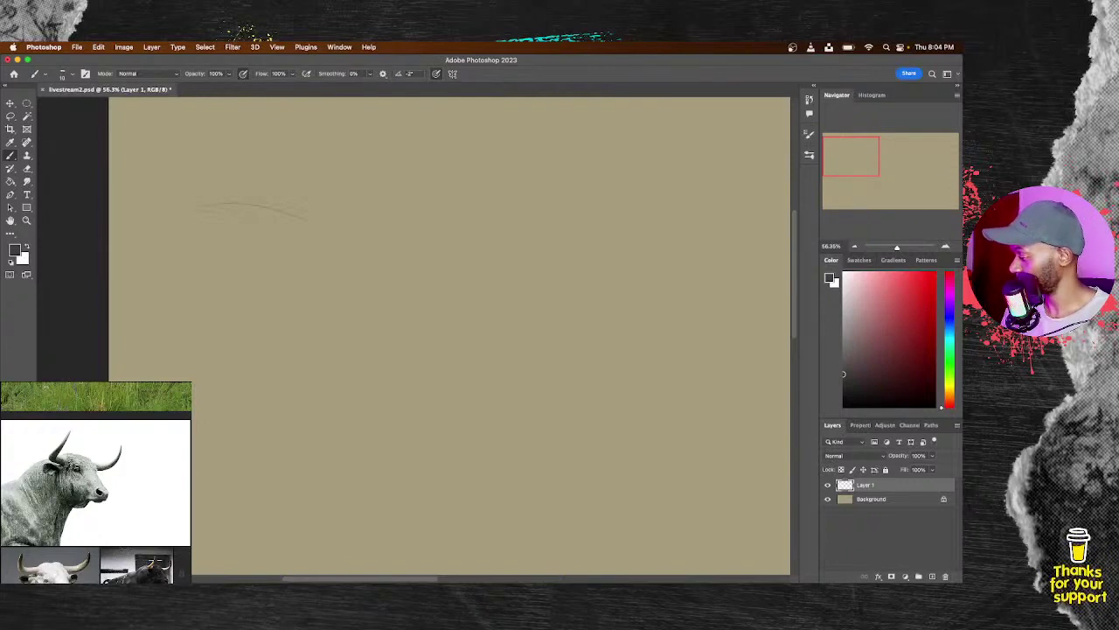
{"action": "key", "text": "e"}
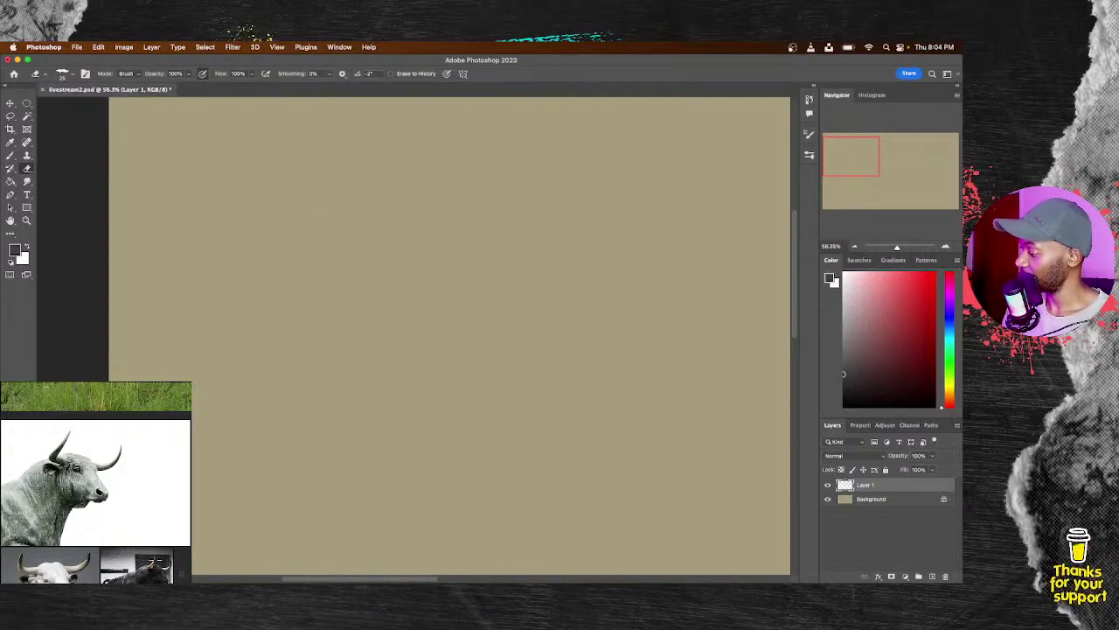
{"action": "key", "text": "b"}
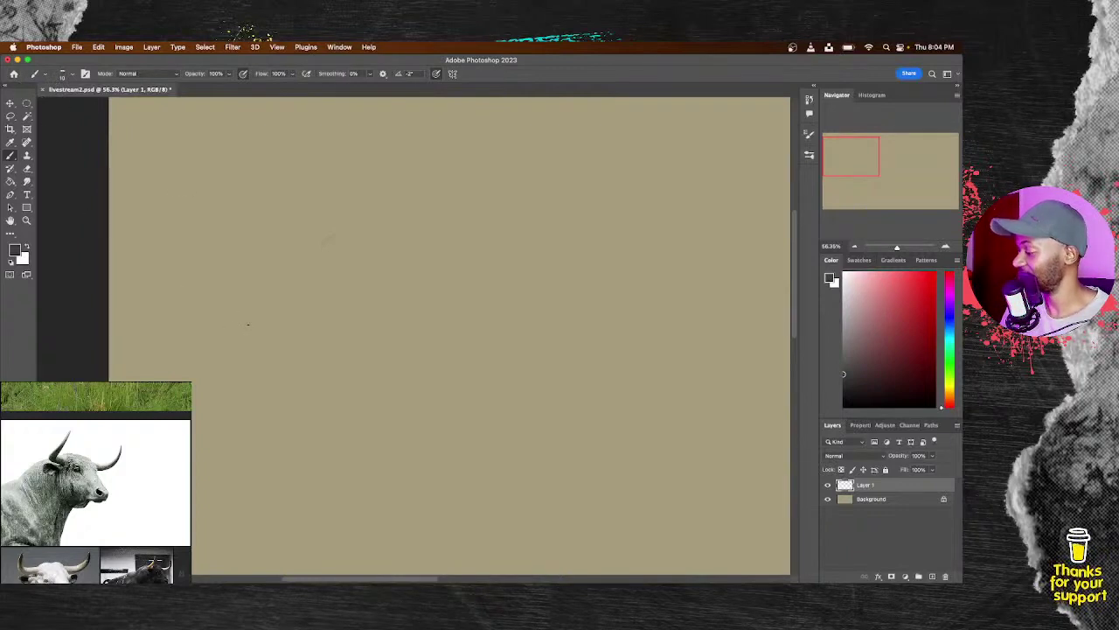
{"action": "key", "text": "e"}
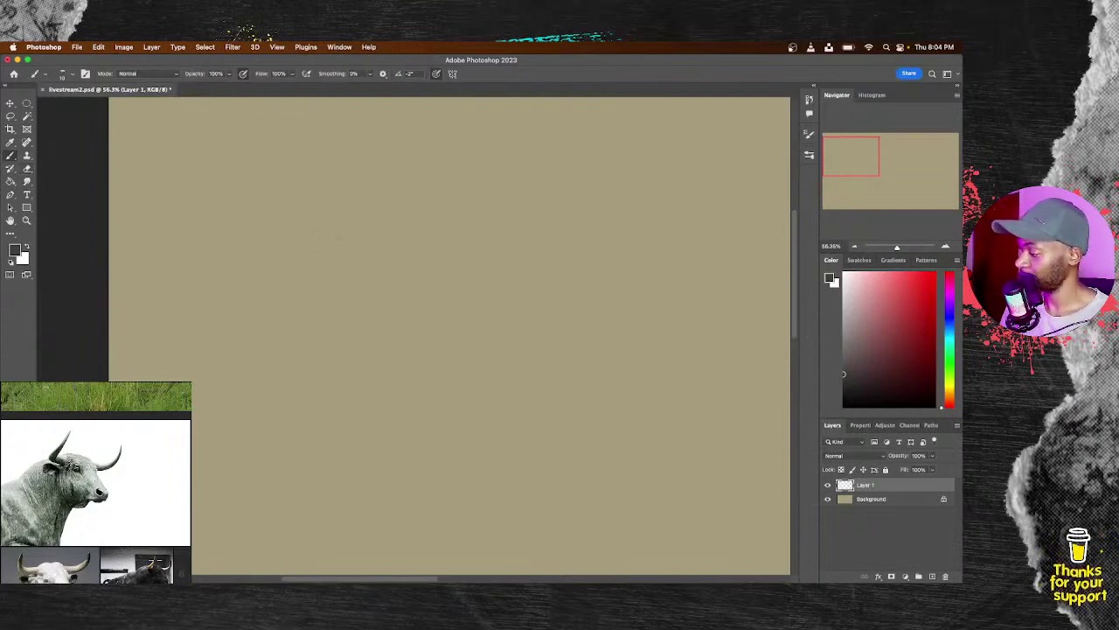
Step: Open the recent file priest.psd and draw a downward arrow above the minotaur's head on a new layer
{"action": "left_click", "coordinate": [13, 74]}
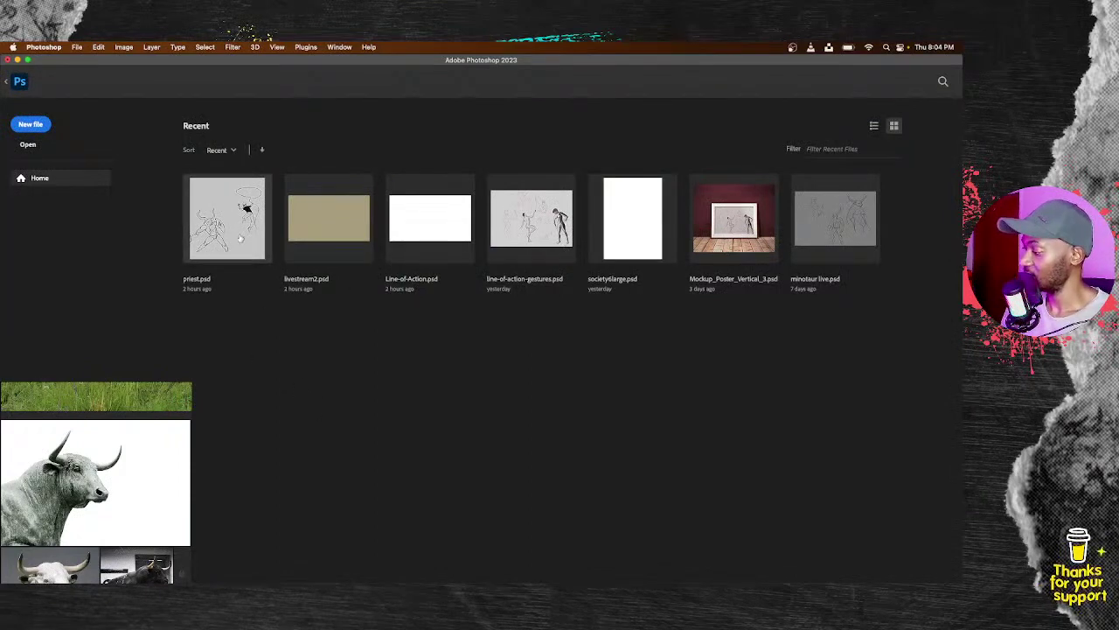
{"action": "left_click", "coordinate": [242, 238]}
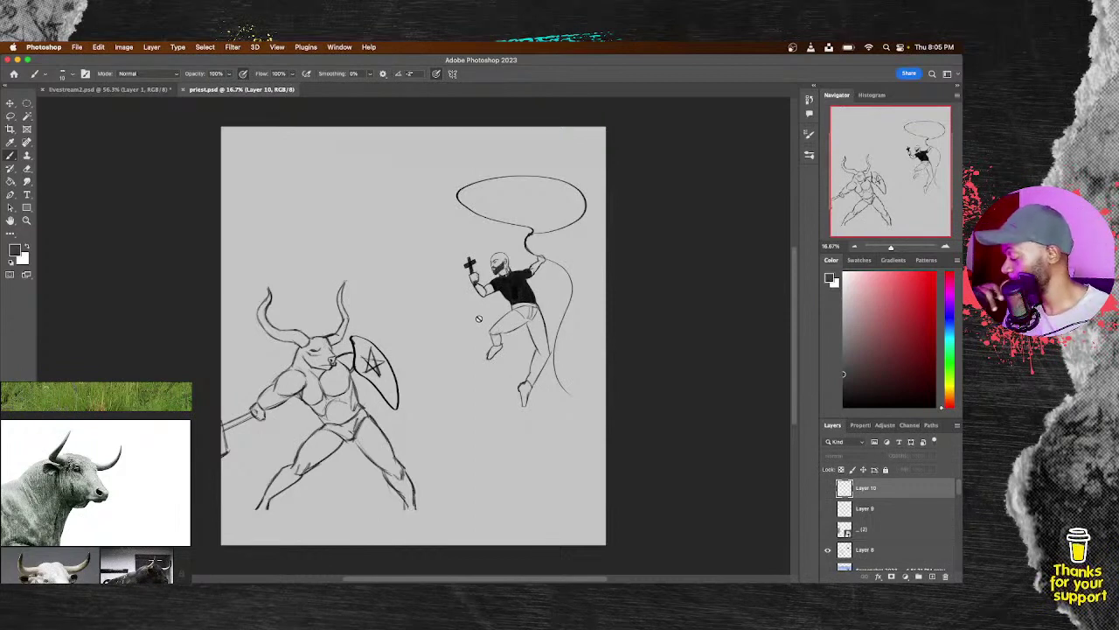
{"action": "left_click", "coordinate": [931, 576]}
{"action": "mouse_move", "coordinate": [305, 205]}
{"action": "left_mouse_down"}
{"action": "mouse_move", "coordinate": [312, 282]}
{"action": "mouse_move", "coordinate": [323, 257]}
{"action": "mouse_move", "coordinate": [291, 254]}
{"action": "left_mouse_up"}
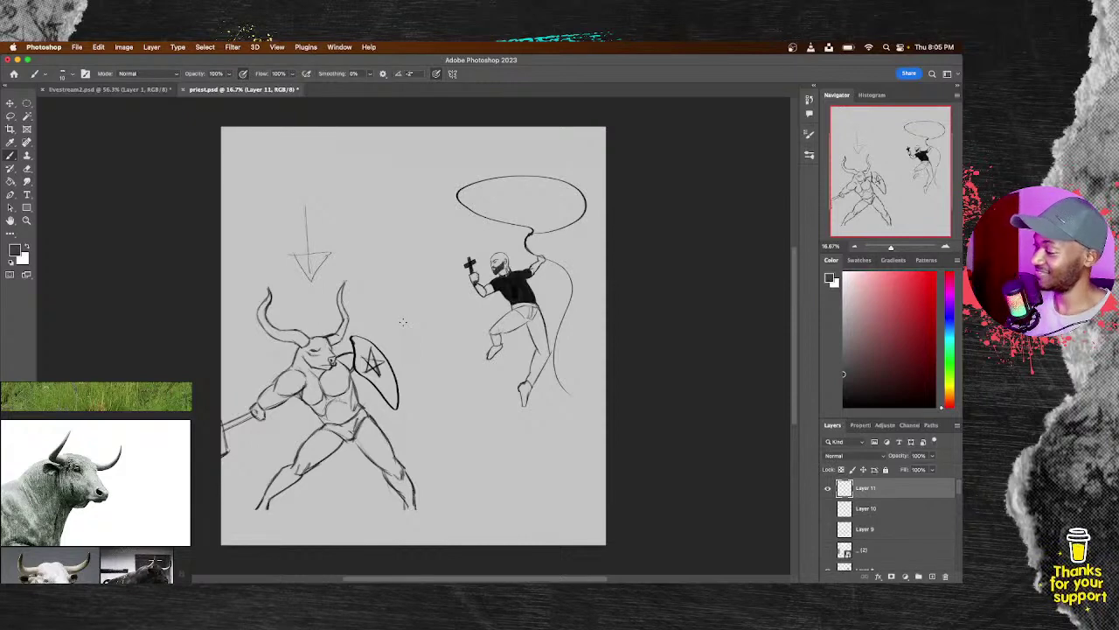
Step: Return to the livestream2.psd document and enlarge the bull statue in the reference board
{"action": "left_click", "coordinate": [107, 91]}
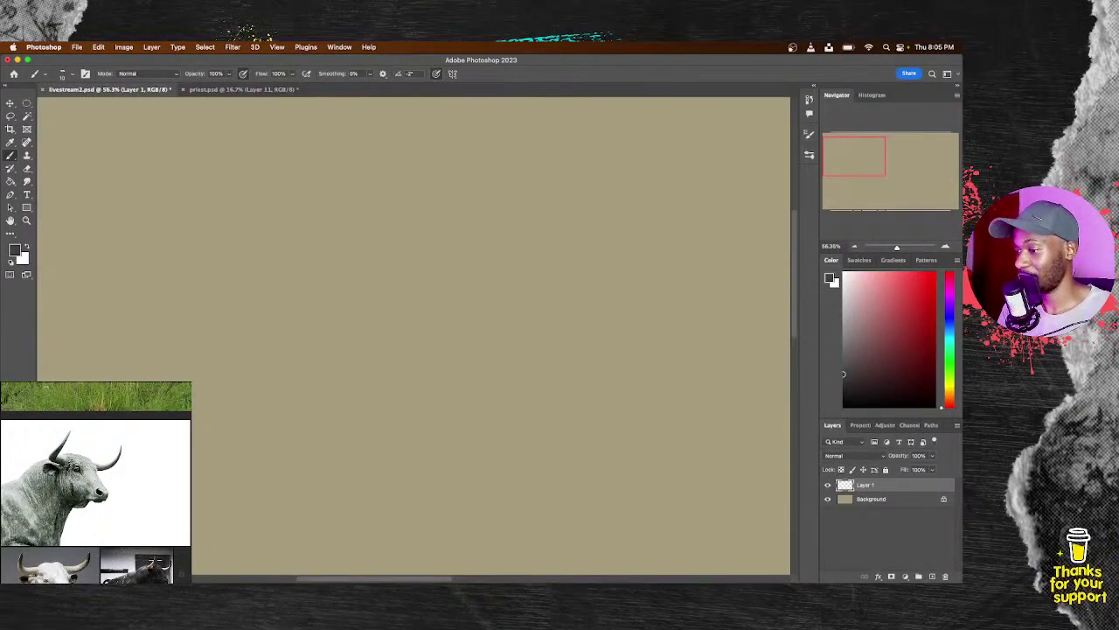
{"action": "scroll", "coordinate": [95, 482], "scroll_direction": "up", "scroll_amount": 4}
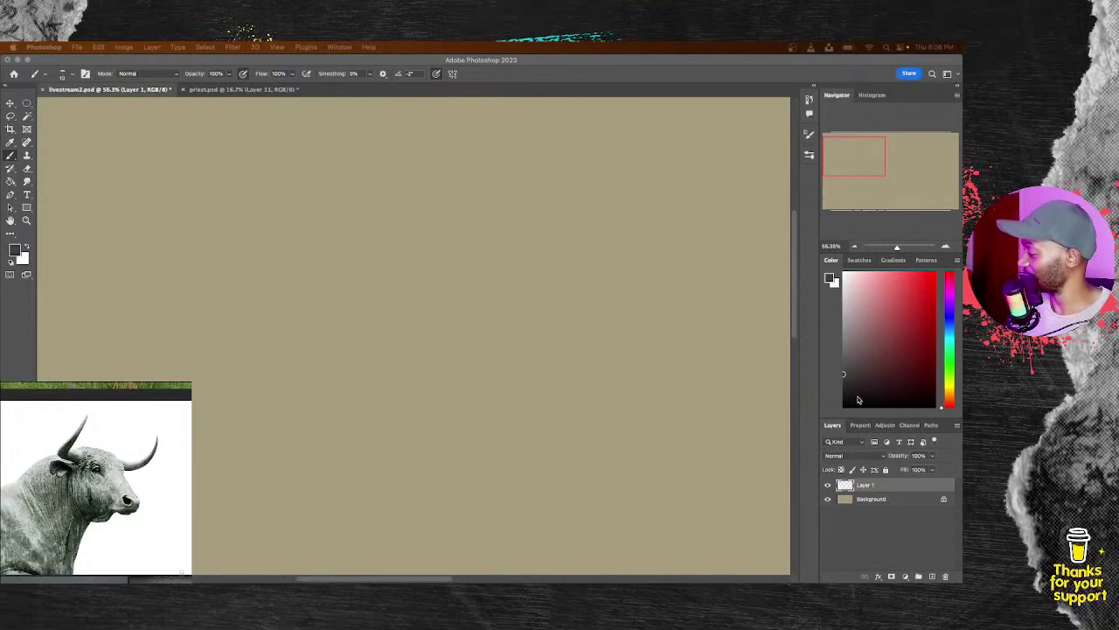
Step: Change the brush colour to black and undo the wavy test line made with it
{"action": "left_click_drag", "start_coordinate": [142, 283], "coordinate": [263, 358]}
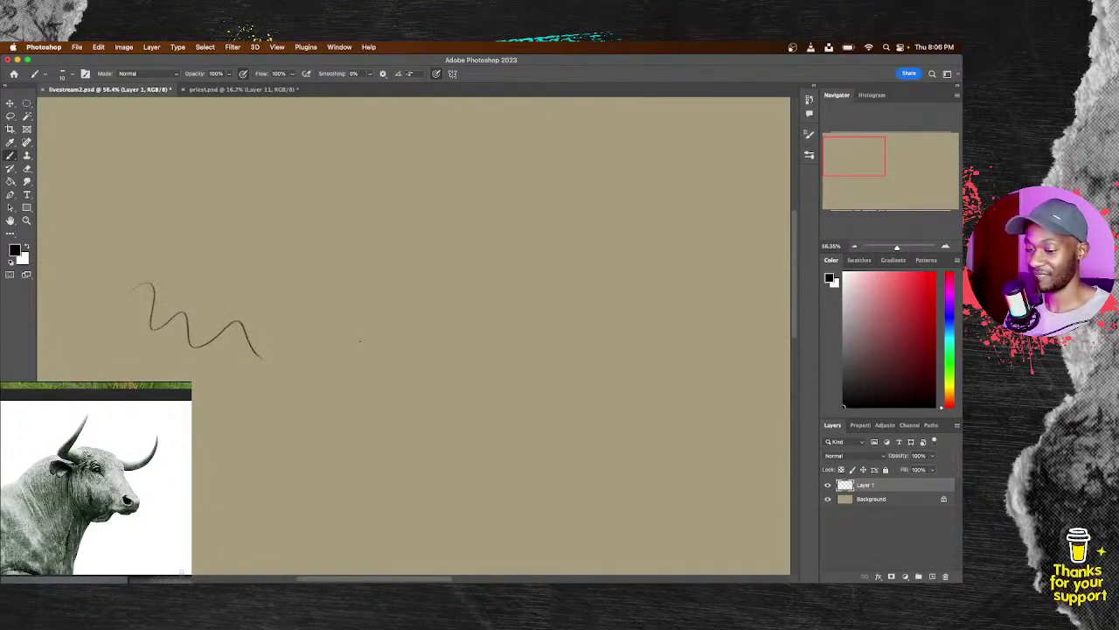
{"action": "key", "text": "super+z"}
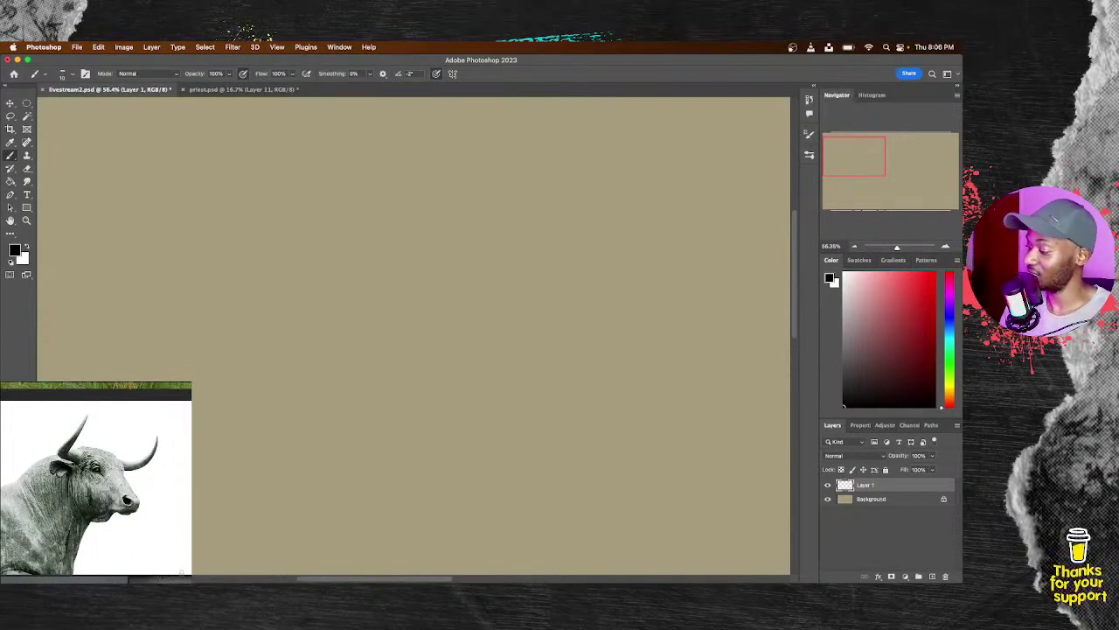
Step: Sketch the bull's long curved neck line and the top contour of its head in the canvas's upper-left area
{"action": "left_click_drag", "start_coordinate": [222, 245], "coordinate": [256, 259]}
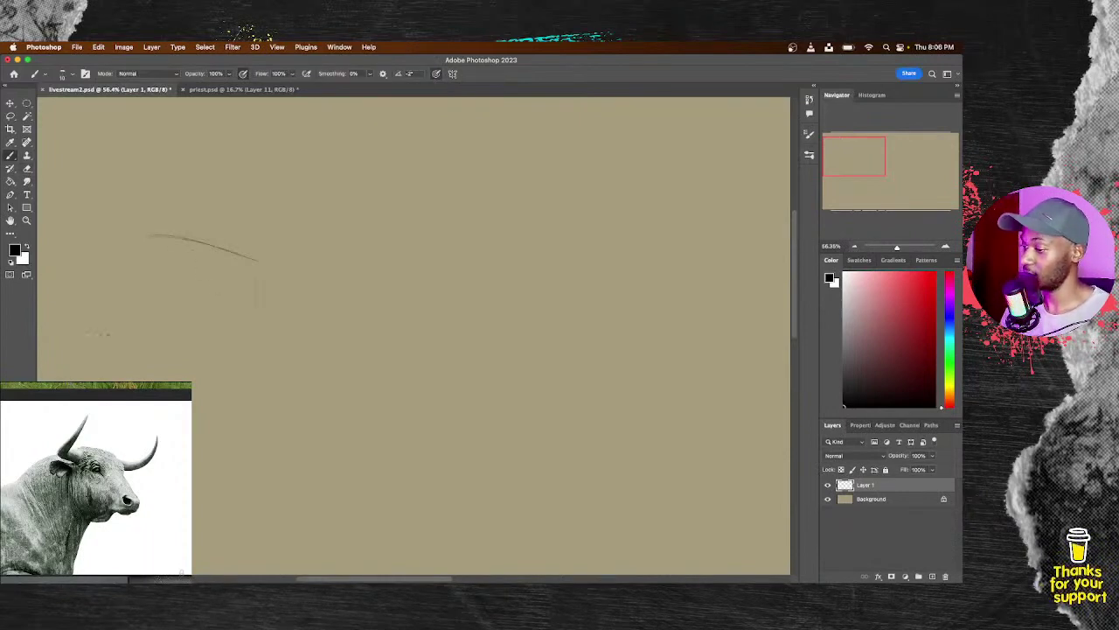
{"action": "mouse_move", "coordinate": [155, 300]}
{"action": "left_mouse_down"}
{"action": "mouse_move", "coordinate": [300, 307]}
{"action": "mouse_move", "coordinate": [194, 300]}
{"action": "left_mouse_up"}
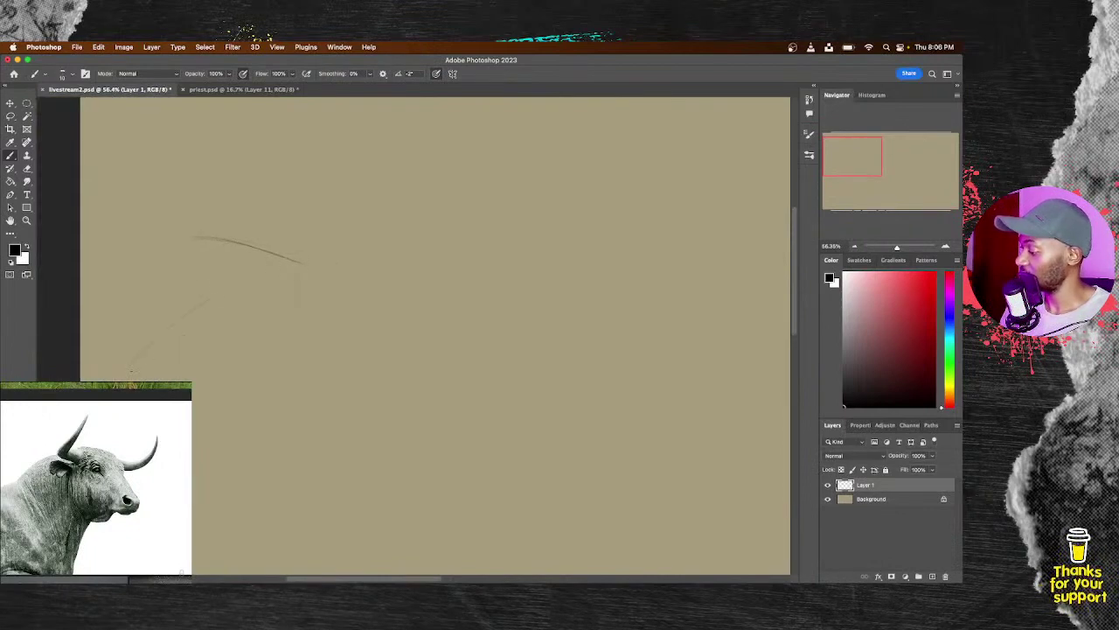
{"action": "left_click_drag", "start_coordinate": [280, 256], "coordinate": [126, 376]}
{"action": "left_click_drag", "start_coordinate": [320, 244], "coordinate": [193, 311]}
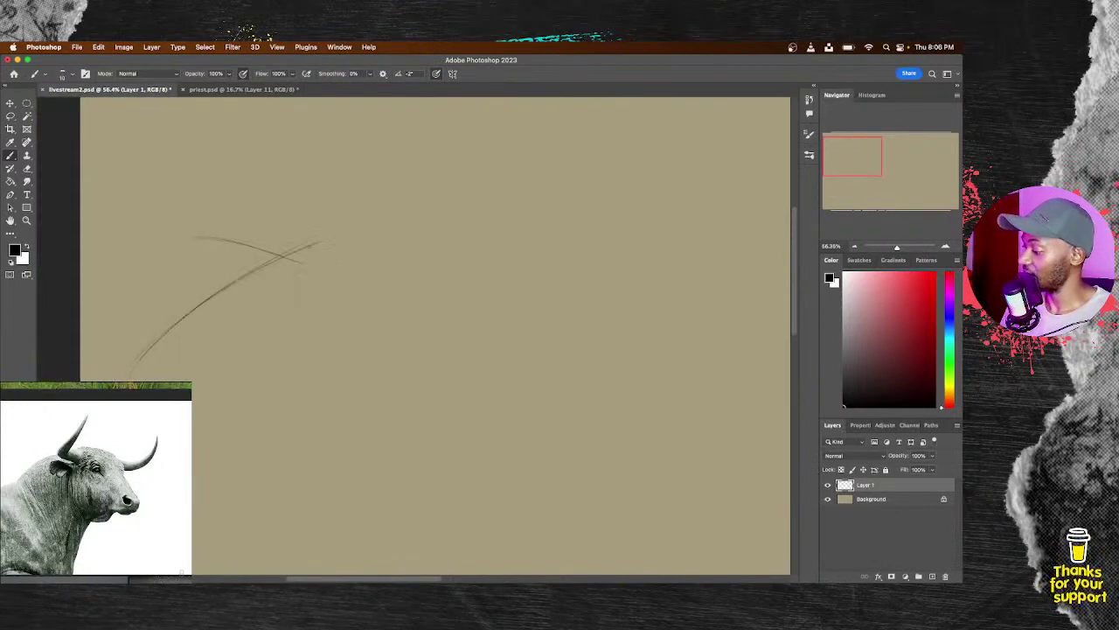
{"action": "left_click_drag", "start_coordinate": [355, 253], "coordinate": [386, 259]}
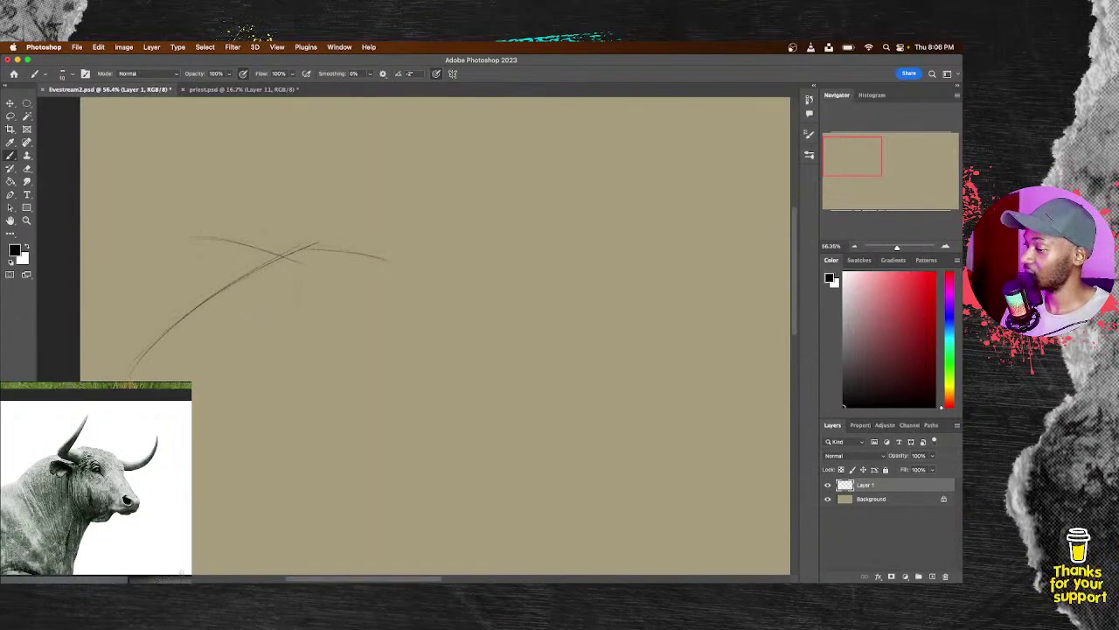
Step: Rough in the bull's cheek, nose bridge and muzzle, with the lower jaw and throat line beneath
{"action": "left_click_drag", "start_coordinate": [310, 308], "coordinate": [345, 388]}
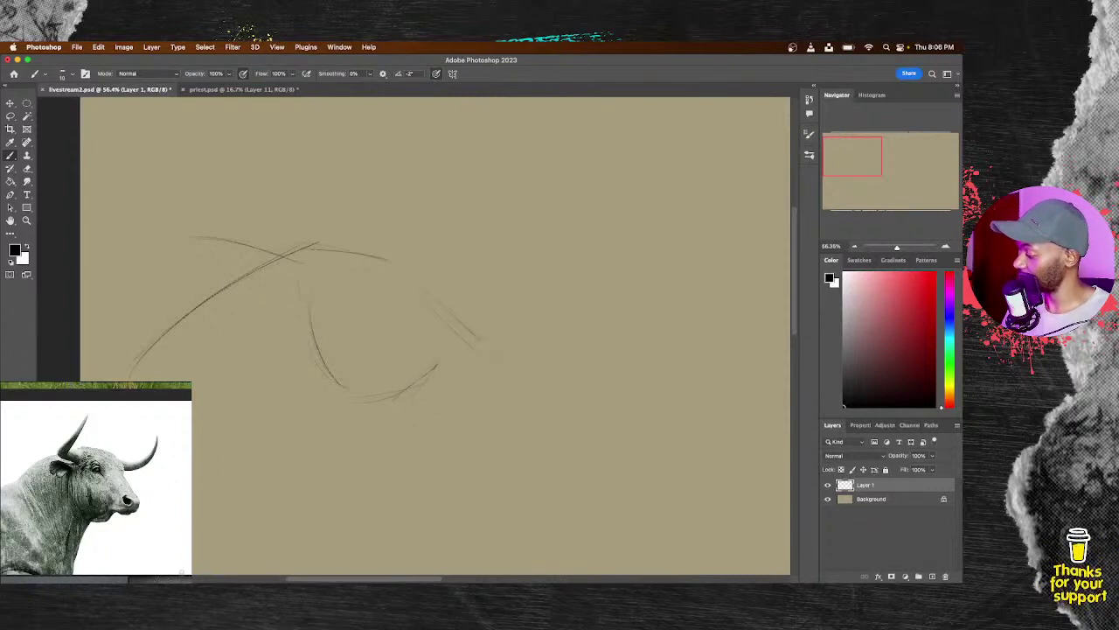
{"action": "mouse_move", "coordinate": [411, 273]}
{"action": "left_mouse_down"}
{"action": "mouse_move", "coordinate": [488, 333]}
{"action": "mouse_move", "coordinate": [490, 388]}
{"action": "mouse_move", "coordinate": [436, 393]}
{"action": "mouse_move", "coordinate": [463, 408]}
{"action": "left_mouse_up"}
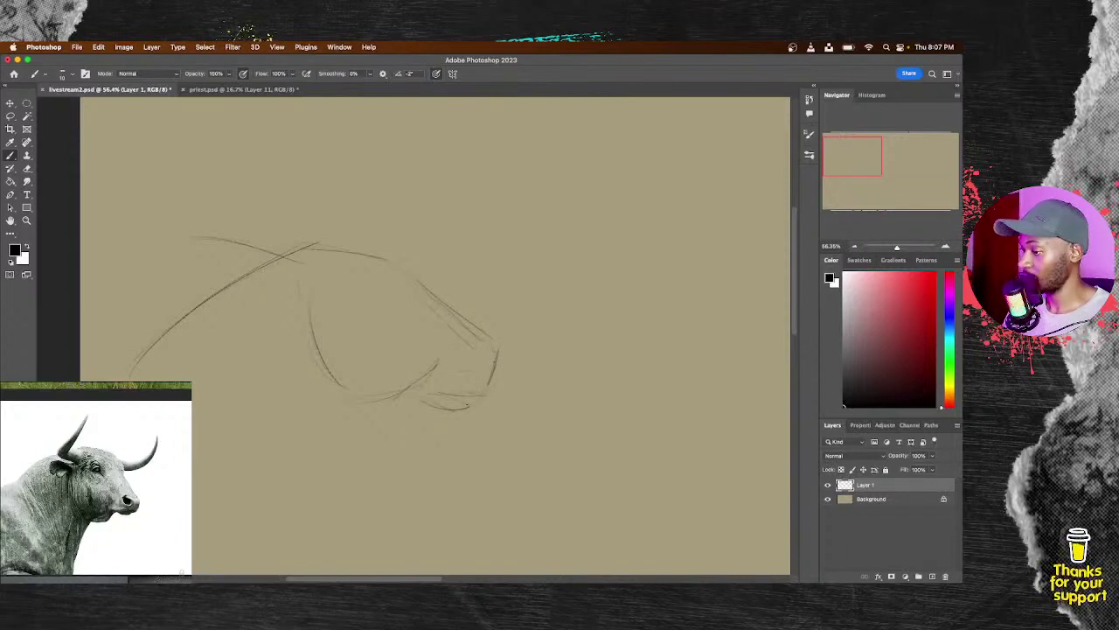
{"action": "left_click_drag", "start_coordinate": [354, 440], "coordinate": [448, 404]}
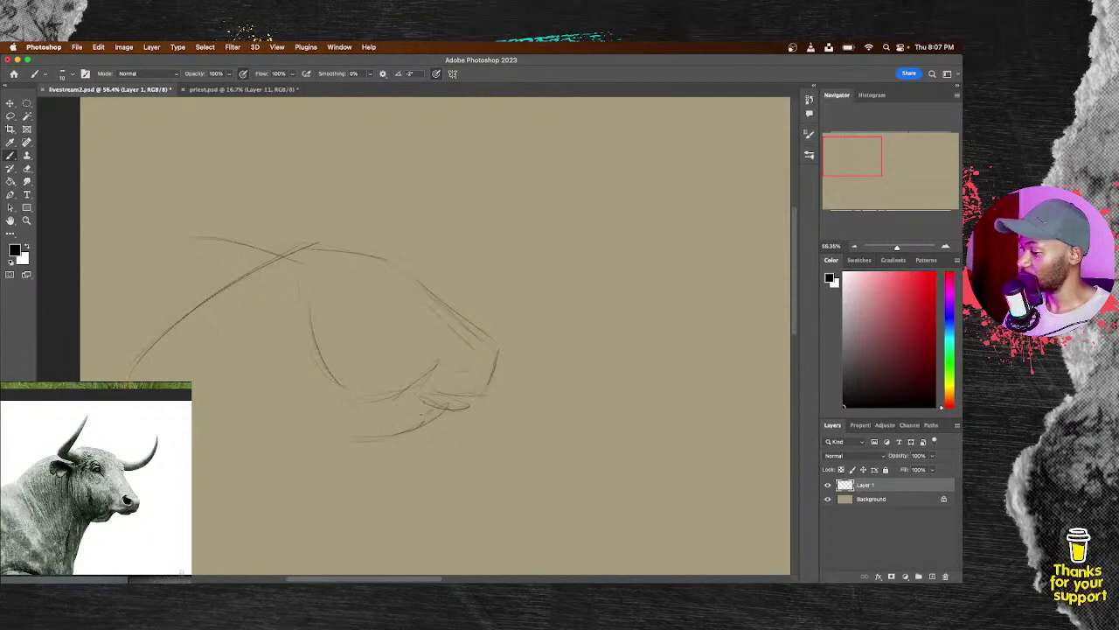
{"action": "left_click_drag", "start_coordinate": [381, 441], "coordinate": [308, 540]}
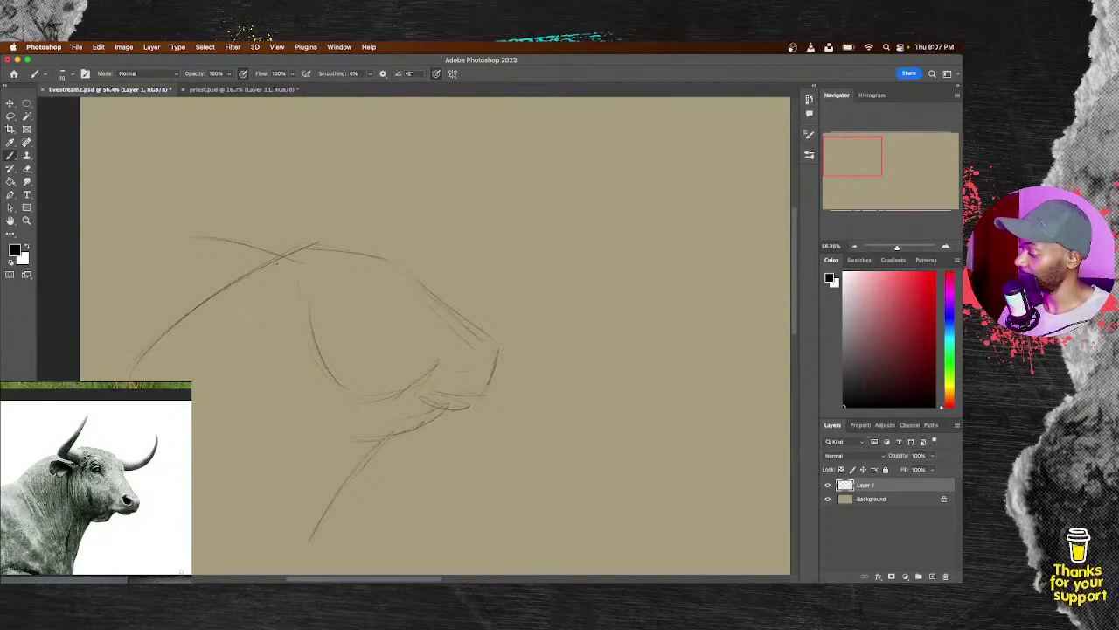
Step: Sketch the bull's left horn curving up from the back of the head to a pointed tip
{"action": "left_click_drag", "start_coordinate": [252, 171], "coordinate": [249, 219]}
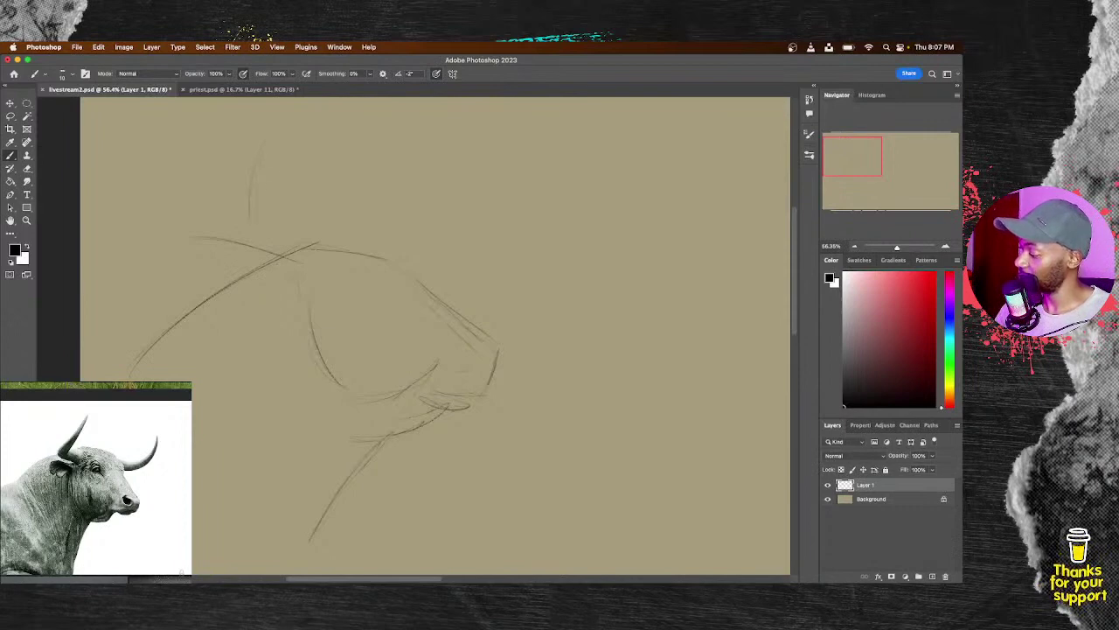
{"action": "left_click_drag", "start_coordinate": [260, 144], "coordinate": [263, 261]}
{"action": "mouse_move", "coordinate": [281, 105]}
{"action": "left_mouse_down"}
{"action": "mouse_move", "coordinate": [271, 135]}
{"action": "mouse_move", "coordinate": [306, 247]}
{"action": "left_mouse_up"}
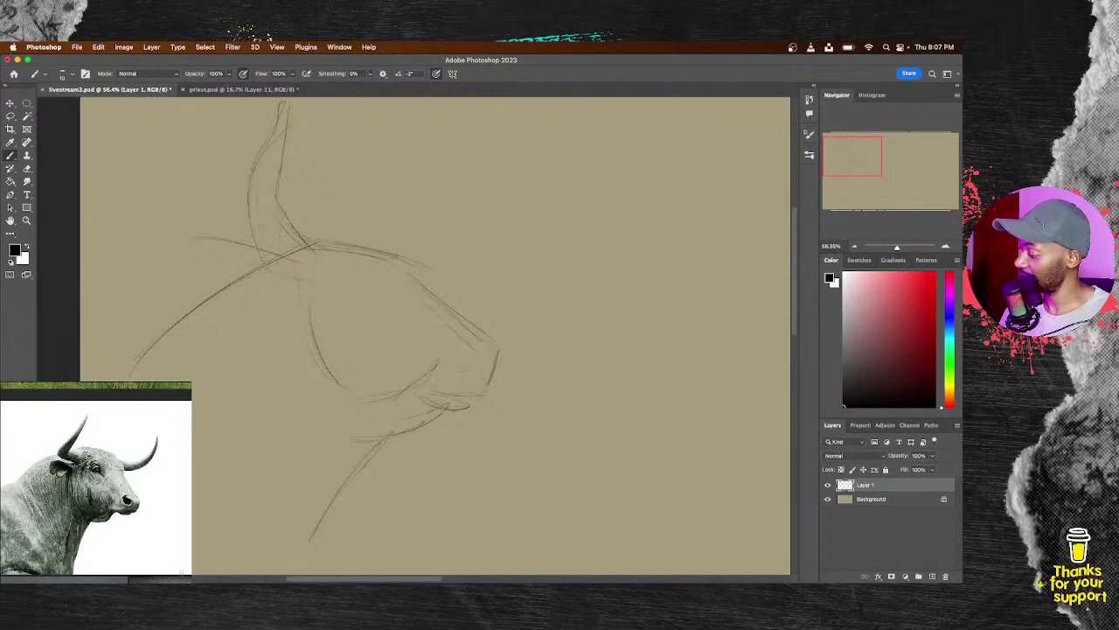
Step: Strengthen the forehead-to-nose contour and sketch the right horn sweeping outward and up to a point
{"action": "mouse_move", "coordinate": [397, 254]}
{"action": "left_mouse_down"}
{"action": "mouse_move", "coordinate": [446, 292]}
{"action": "mouse_move", "coordinate": [489, 356]}
{"action": "left_mouse_up"}
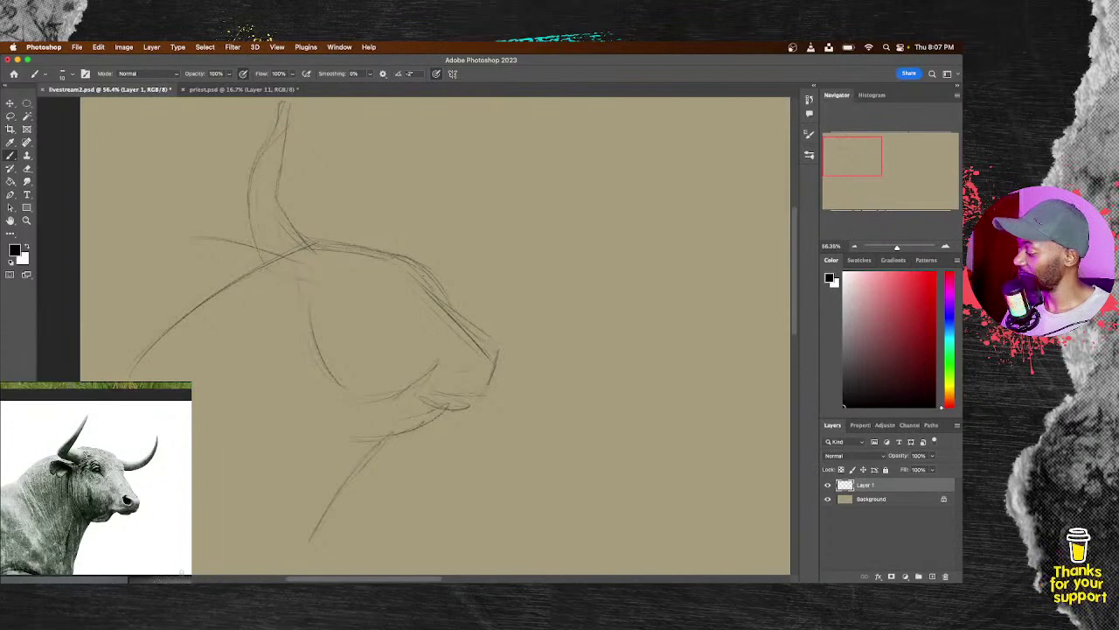
{"action": "mouse_move", "coordinate": [494, 255]}
{"action": "left_mouse_down"}
{"action": "mouse_move", "coordinate": [445, 270]}
{"action": "mouse_move", "coordinate": [540, 179]}
{"action": "mouse_move", "coordinate": [530, 199]}
{"action": "left_mouse_up"}
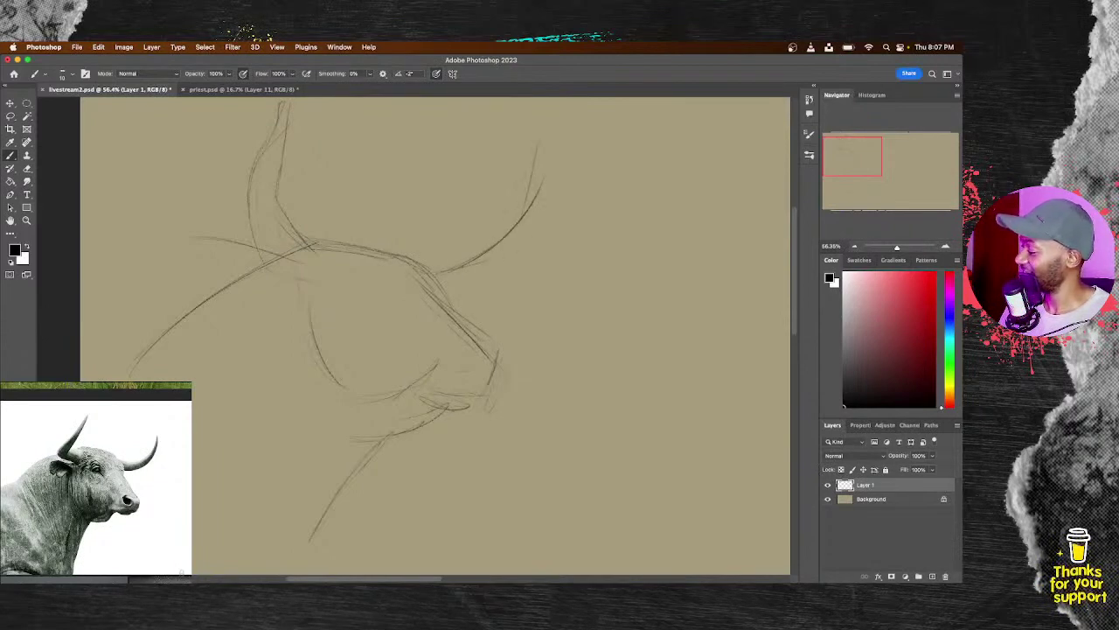
{"action": "left_click_drag", "start_coordinate": [477, 237], "coordinate": [426, 247]}
{"action": "left_click_drag", "start_coordinate": [505, 201], "coordinate": [539, 149]}
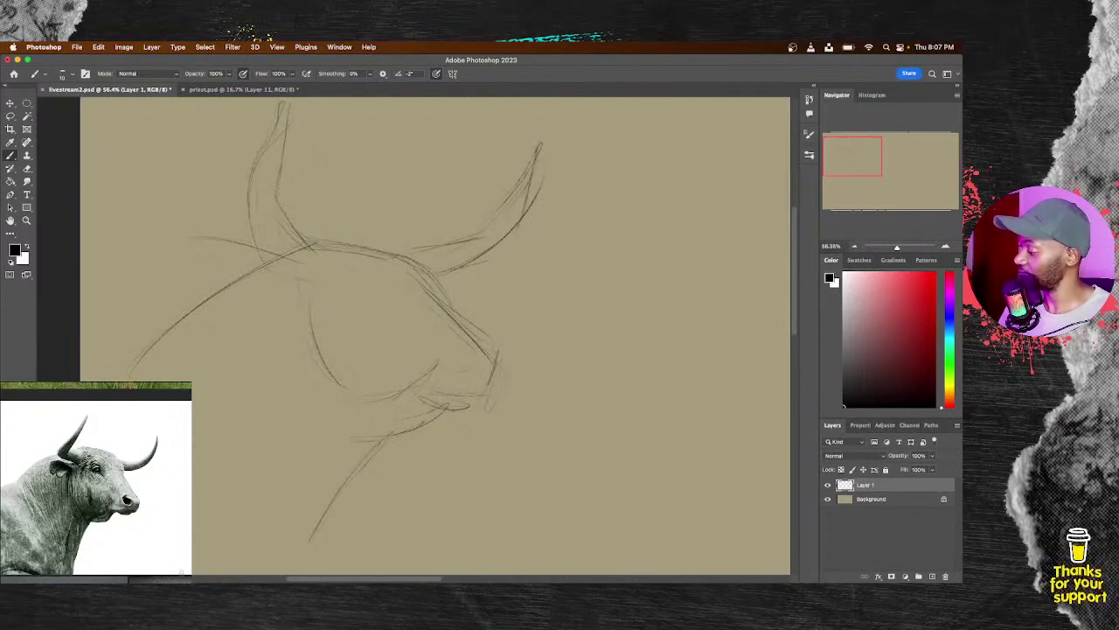
Step: Darken the brow and nose bridge, extend the muzzle forward and define the mouth and chin lines
{"action": "mouse_move", "coordinate": [331, 239]}
{"action": "left_mouse_down"}
{"action": "mouse_move", "coordinate": [397, 245]}
{"action": "mouse_move", "coordinate": [439, 288]}
{"action": "left_mouse_up"}
{"action": "mouse_move", "coordinate": [407, 251]}
{"action": "left_mouse_down"}
{"action": "mouse_move", "coordinate": [514, 358]}
{"action": "mouse_move", "coordinate": [504, 411]}
{"action": "mouse_move", "coordinate": [483, 412]}
{"action": "left_mouse_up"}
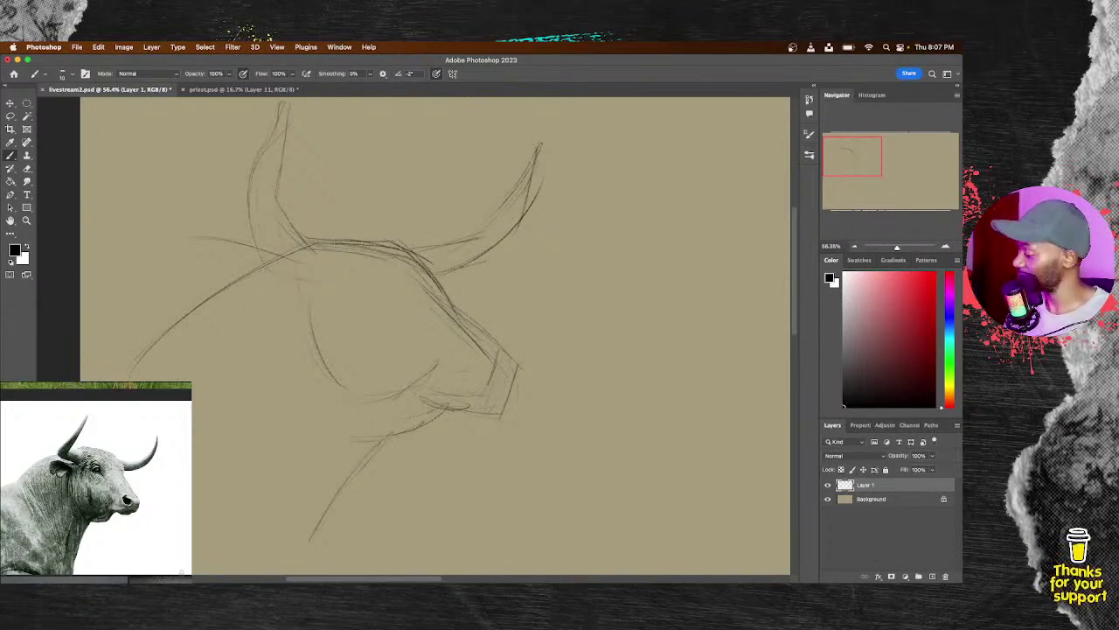
{"action": "mouse_move", "coordinate": [462, 413]}
{"action": "left_mouse_down"}
{"action": "mouse_move", "coordinate": [439, 433]}
{"action": "mouse_move", "coordinate": [392, 444]}
{"action": "mouse_move", "coordinate": [407, 446]}
{"action": "left_mouse_up"}
{"action": "left_click_drag", "start_coordinate": [472, 405], "coordinate": [421, 441]}
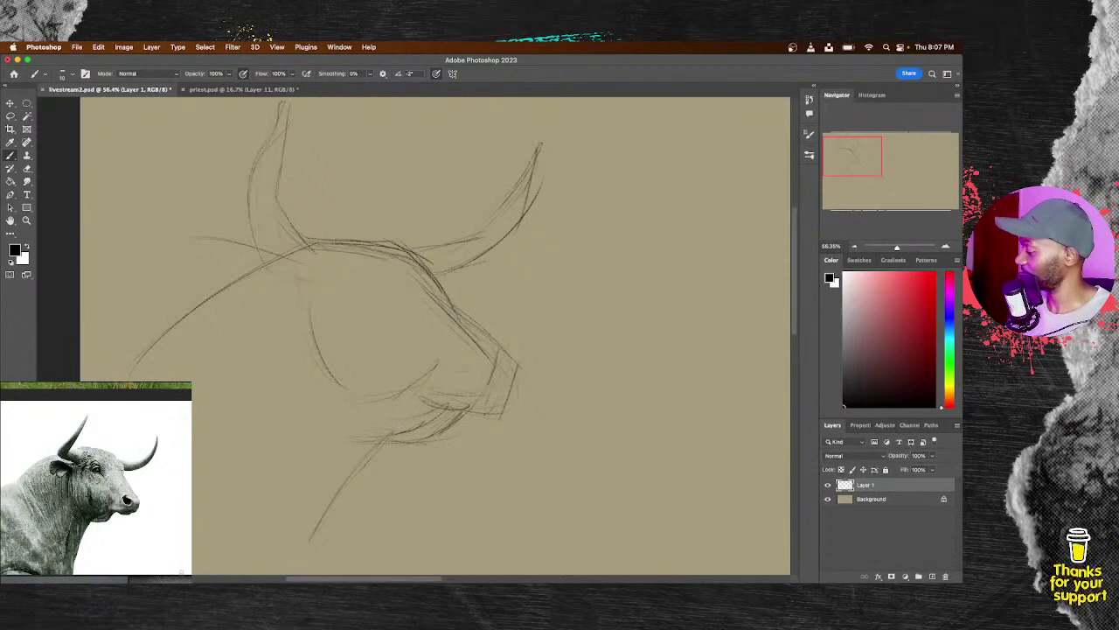
{"action": "left_click_drag", "start_coordinate": [456, 408], "coordinate": [485, 414]}
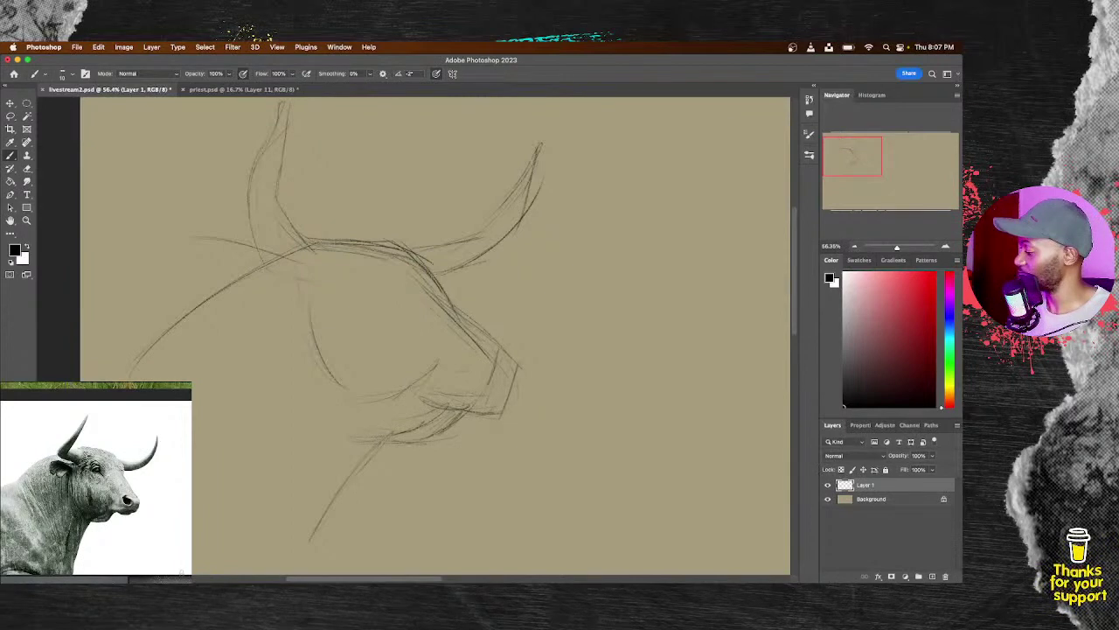
Step: Reinforce the front of the muzzle and sketch a round eye with an upper lid line
{"action": "left_click_drag", "start_coordinate": [519, 362], "coordinate": [465, 405]}
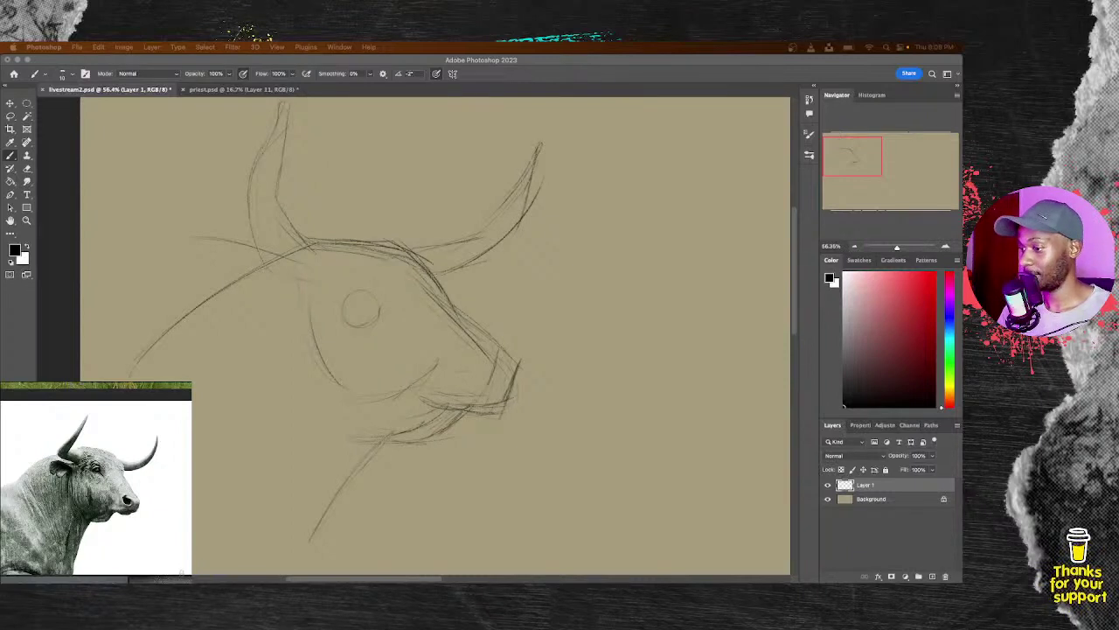
{"action": "left_click", "coordinate": [364, 312]}
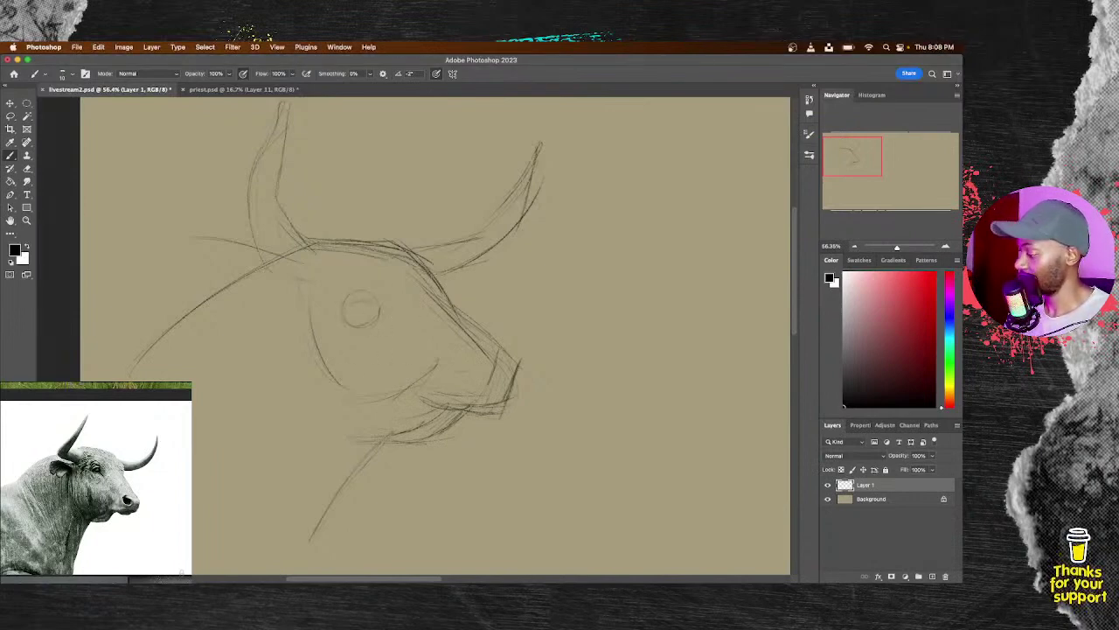
{"action": "left_click_drag", "start_coordinate": [347, 310], "coordinate": [376, 304]}
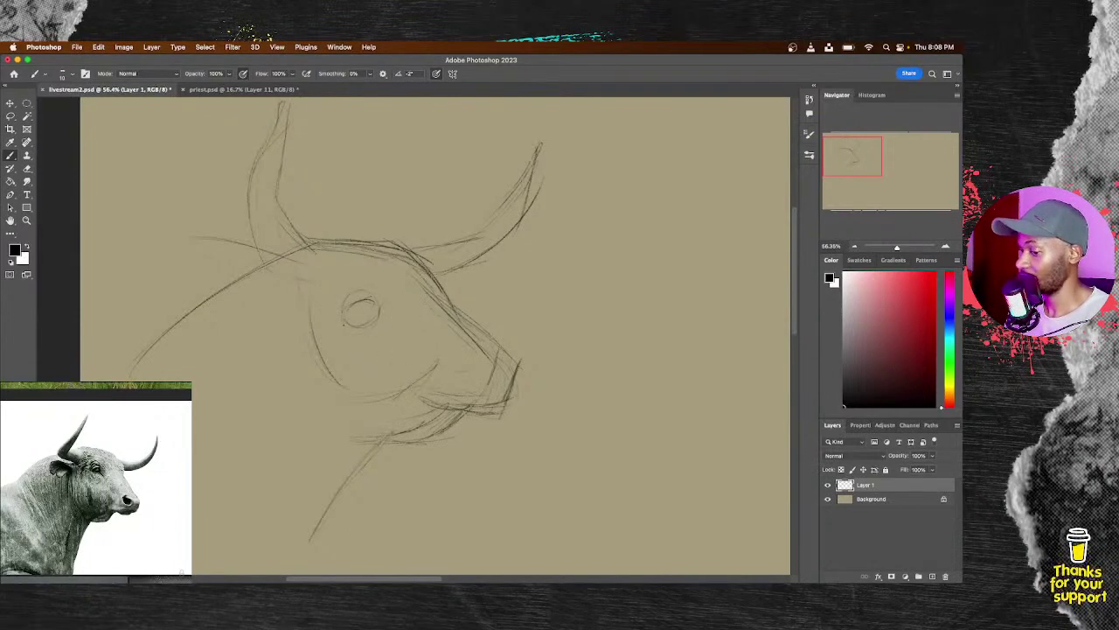
Step: Darken the eye's outline and upper lid, with a short line trailing down from its front corner
{"action": "left_click_drag", "start_coordinate": [351, 309], "coordinate": [349, 320]}
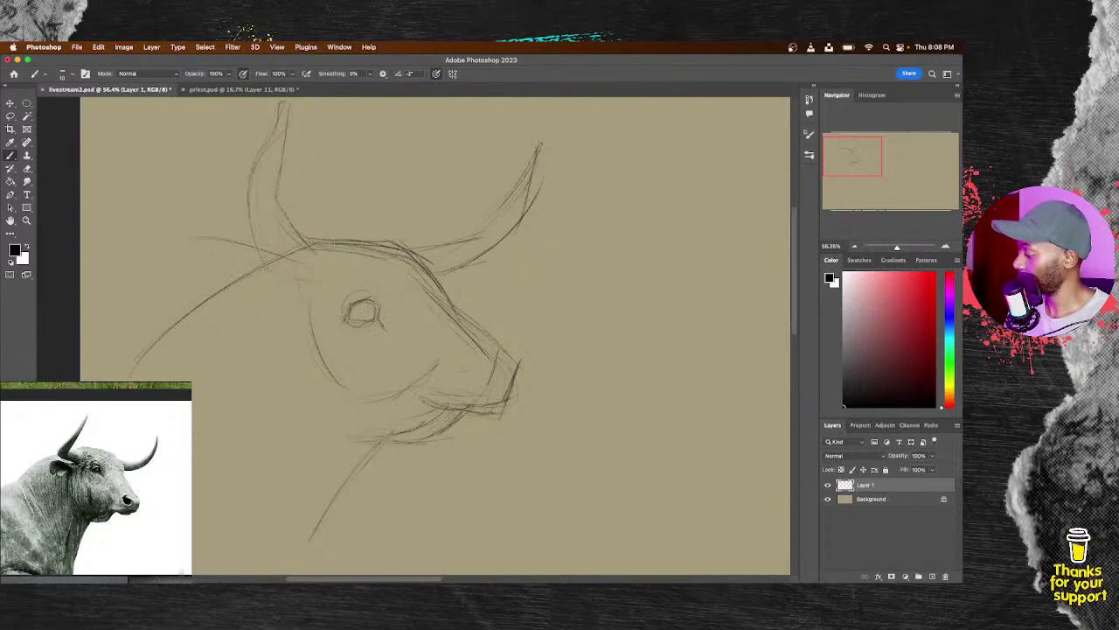
{"action": "left_click_drag", "start_coordinate": [371, 295], "coordinate": [354, 298]}
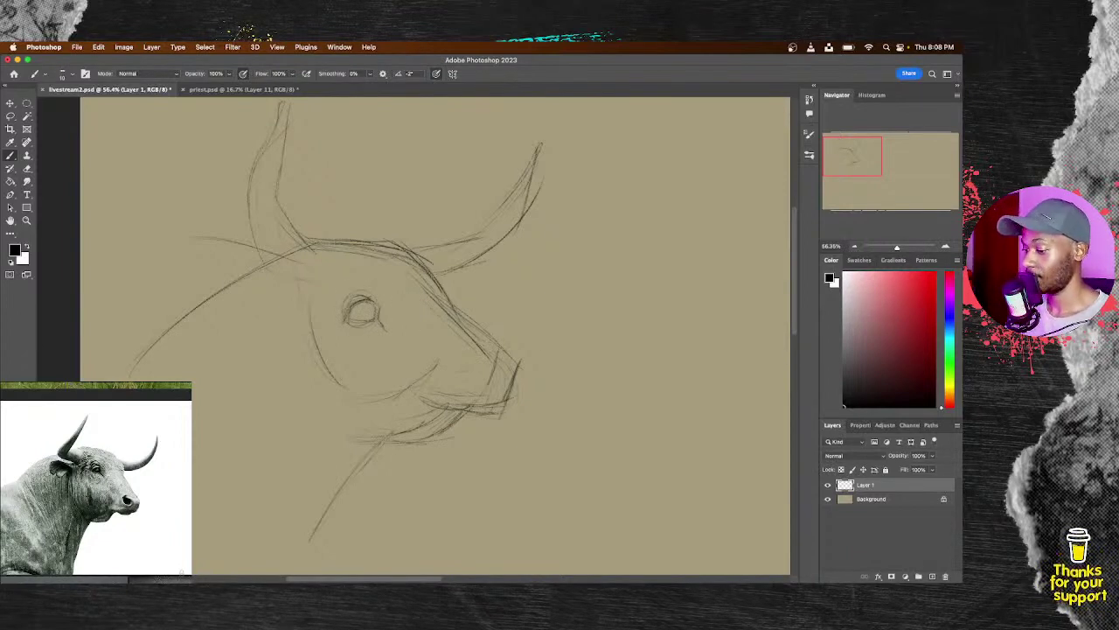
{"action": "mouse_move", "coordinate": [367, 343]}
{"action": "left_mouse_down"}
{"action": "mouse_move", "coordinate": [400, 325]}
{"action": "mouse_move", "coordinate": [336, 341]}
{"action": "left_mouse_up"}
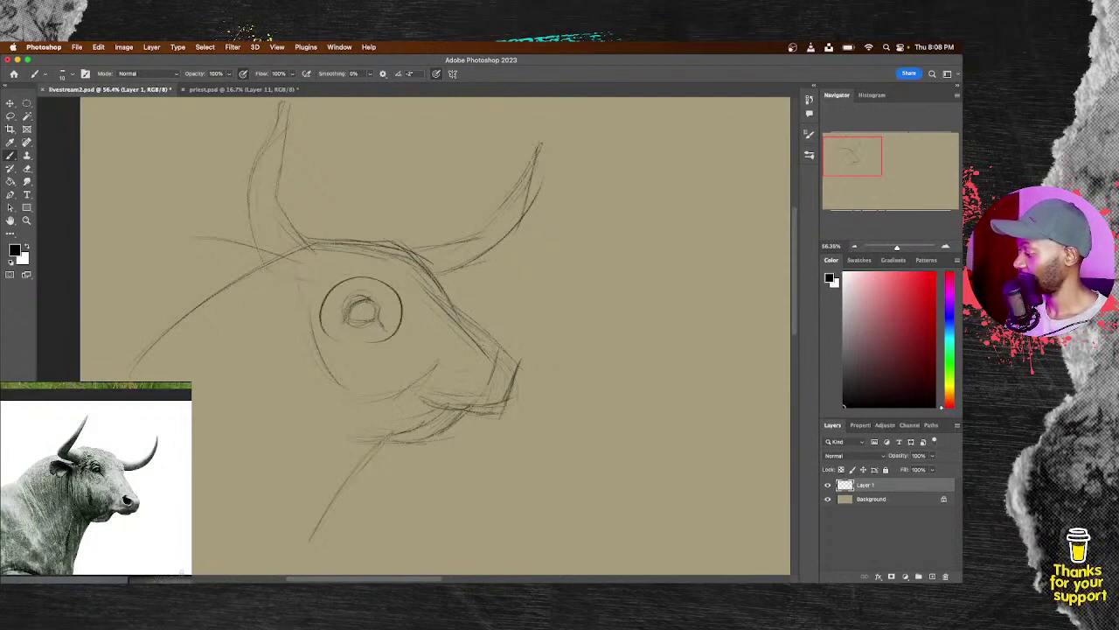
{"action": "key", "text": "super+z"}
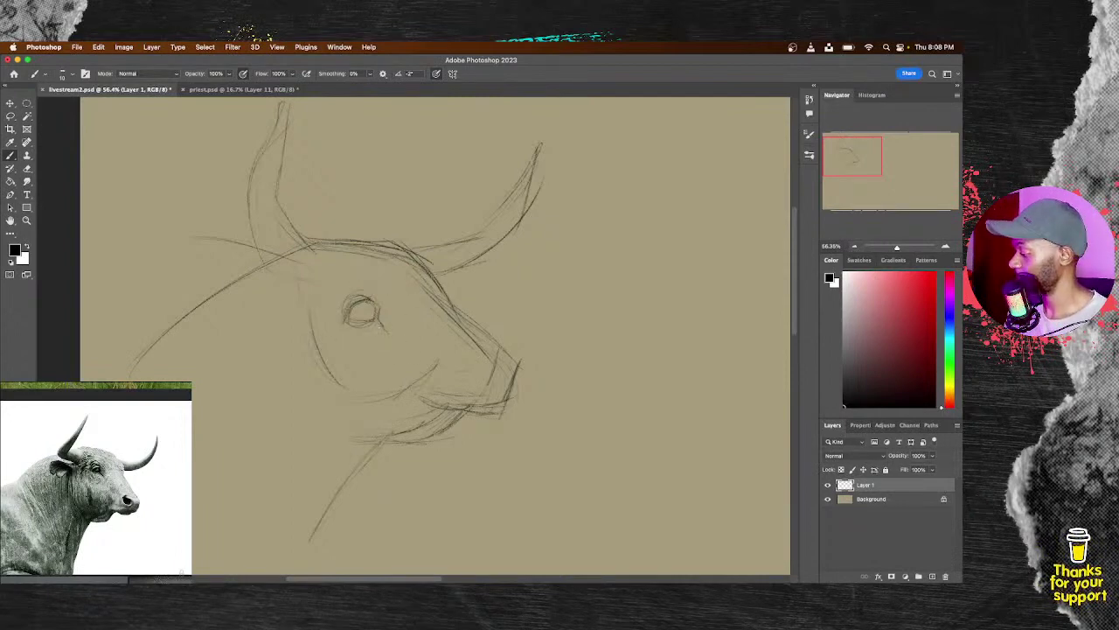
Step: Select the eye with the Lasso tool, move it slightly back toward the ear and darken its upper lid
{"action": "key", "text": "l"}
{"action": "mouse_move", "coordinate": [363, 344]}
{"action": "left_mouse_down"}
{"action": "mouse_move", "coordinate": [348, 295]}
{"action": "mouse_move", "coordinate": [357, 349]}
{"action": "mouse_move", "coordinate": [352, 316]}
{"action": "left_mouse_up"}
{"action": "key", "text": "b"}
{"action": "key", "text": "v"}
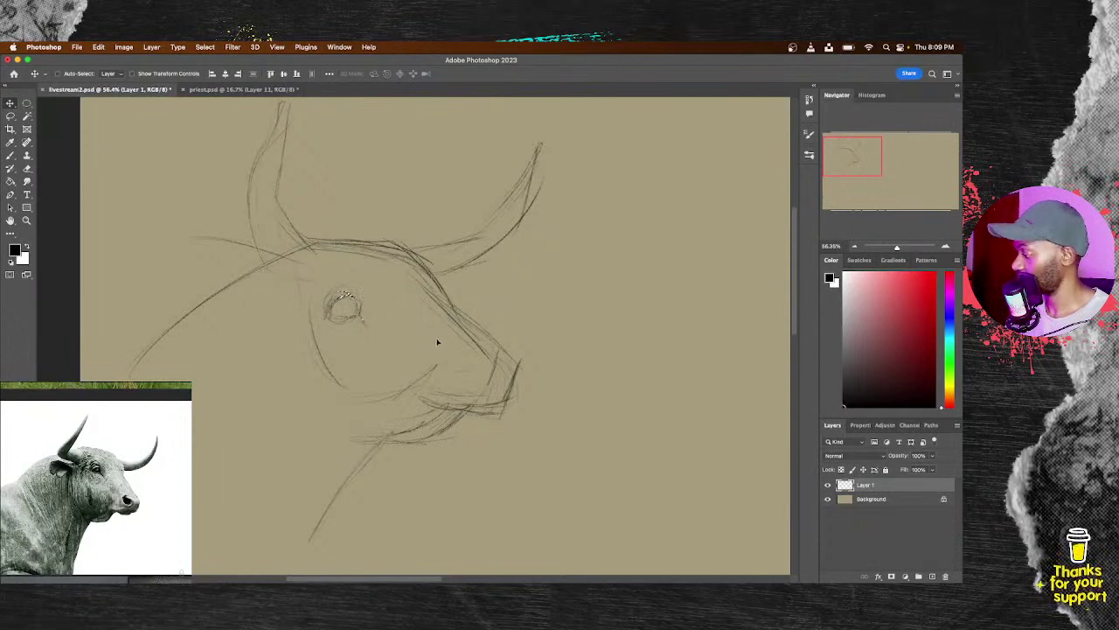
{"action": "key", "text": "b"}
{"action": "left_click_drag", "start_coordinate": [340, 299], "coordinate": [357, 296]}
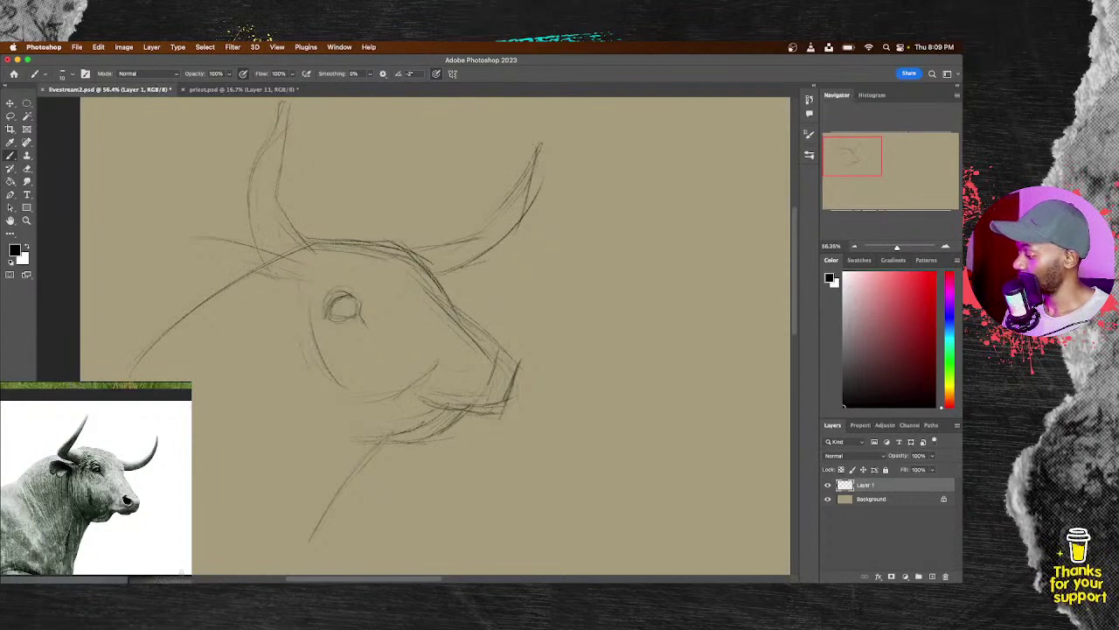
Step: Sketch a leaf-shaped ear with a notched lower edge behind the eye, just under the left horn
{"action": "mouse_move", "coordinate": [251, 275]}
{"action": "left_mouse_down"}
{"action": "mouse_move", "coordinate": [227, 295]}
{"action": "mouse_move", "coordinate": [278, 320]}
{"action": "mouse_move", "coordinate": [305, 294]}
{"action": "mouse_move", "coordinate": [303, 268]}
{"action": "left_mouse_up"}
{"action": "left_click_drag", "start_coordinate": [281, 270], "coordinate": [307, 269]}
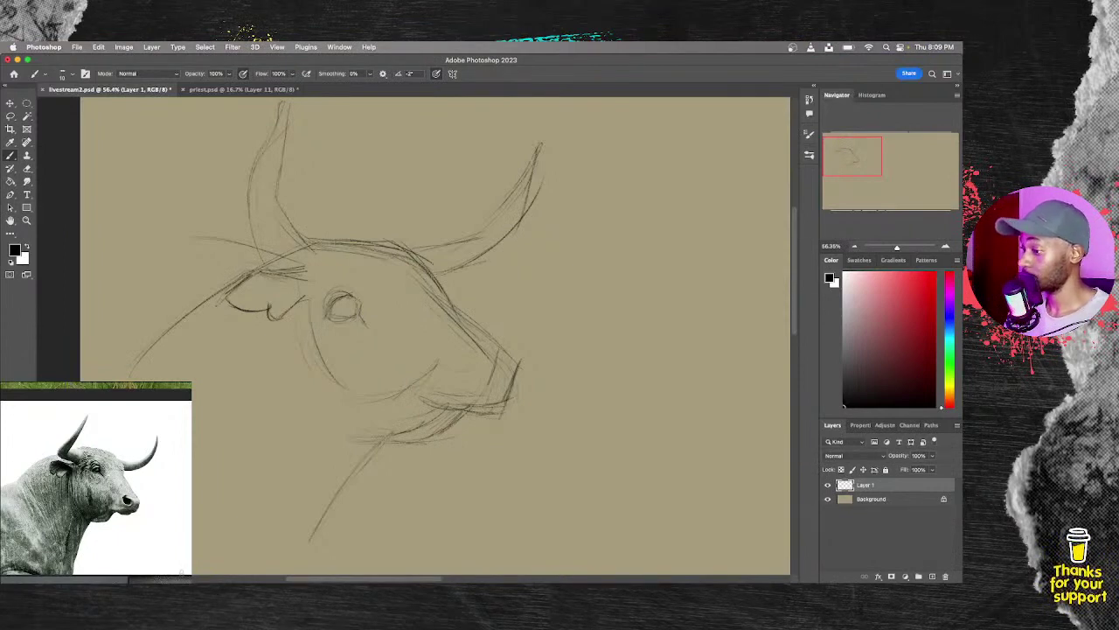
{"action": "left_click_drag", "start_coordinate": [294, 280], "coordinate": [306, 289]}
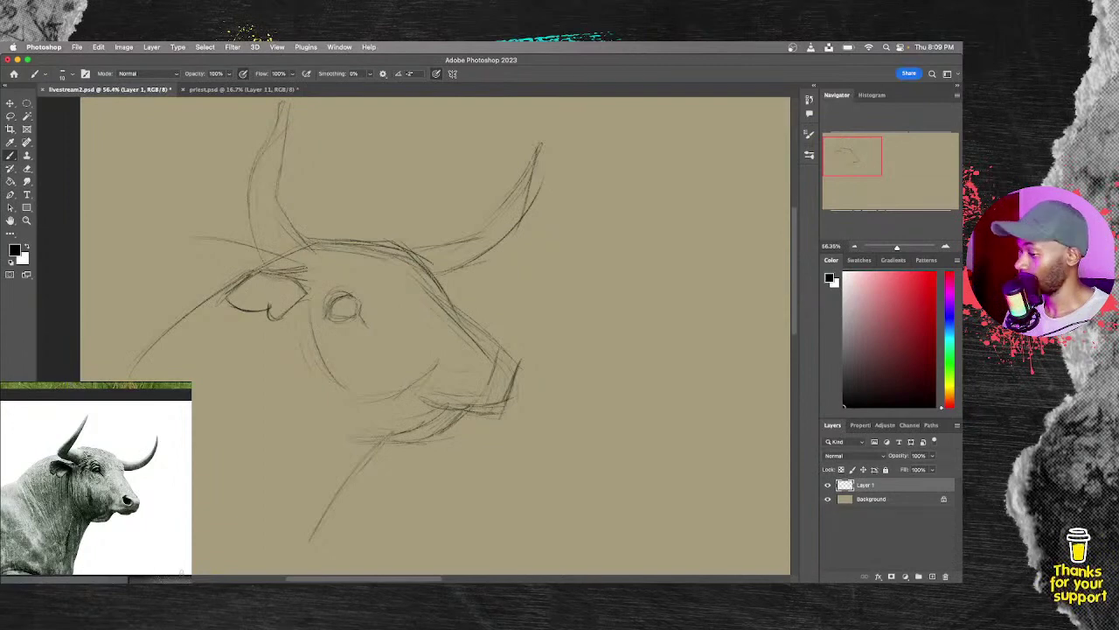
Step: Mark the left horn's base at the top of the skull and redraw both sides of the horn more firmly up to its tip
{"action": "mouse_move", "coordinate": [318, 239]}
{"action": "left_mouse_down"}
{"action": "mouse_move", "coordinate": [309, 262]}
{"action": "mouse_move", "coordinate": [271, 233]}
{"action": "mouse_move", "coordinate": [316, 240]}
{"action": "left_mouse_up"}
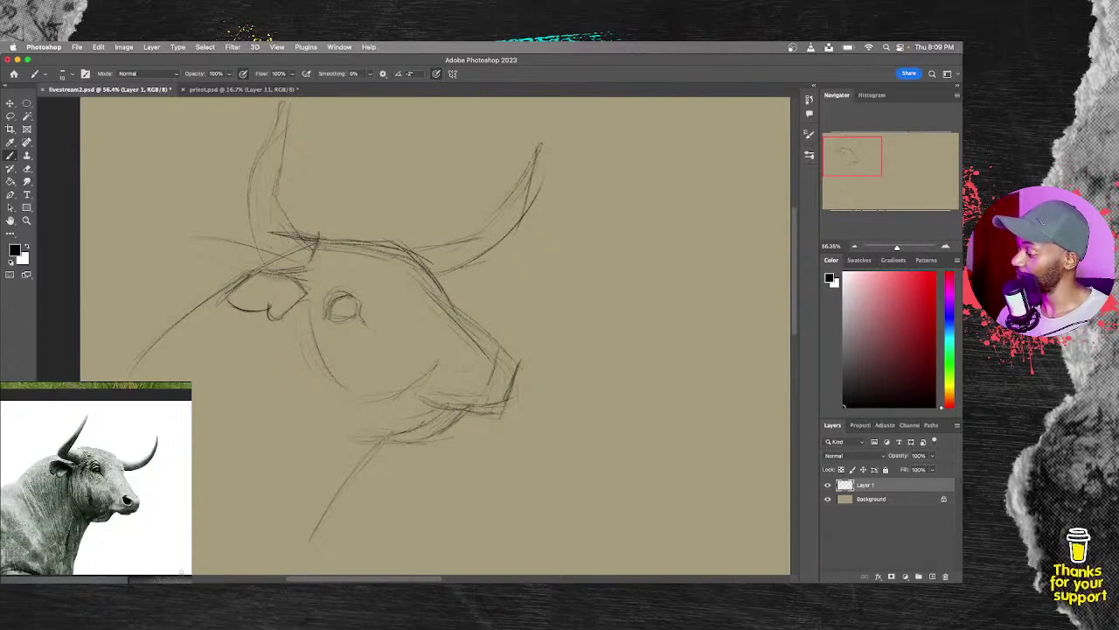
{"action": "left_click_drag", "start_coordinate": [289, 145], "coordinate": [277, 196]}
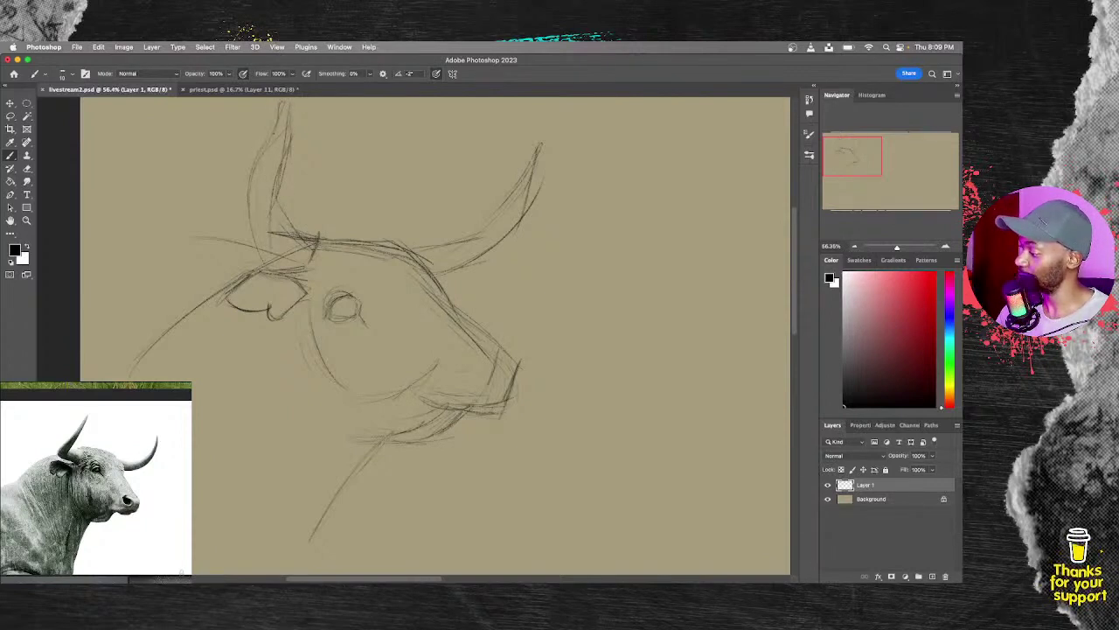
{"action": "left_click_drag", "start_coordinate": [285, 107], "coordinate": [243, 244]}
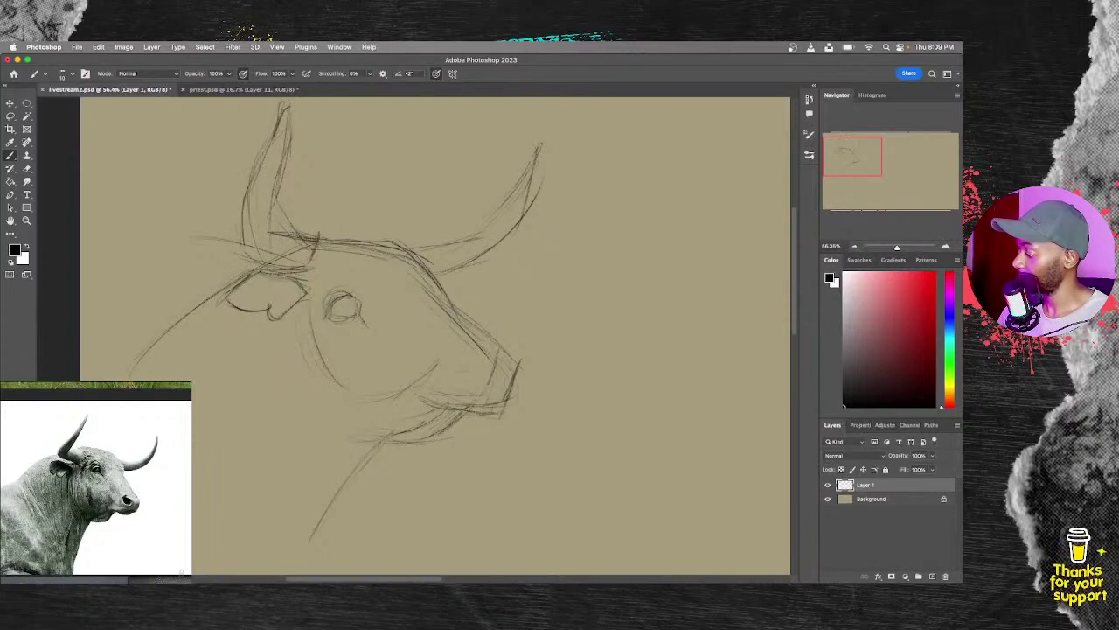
{"action": "left_click_drag", "start_coordinate": [268, 137], "coordinate": [236, 234]}
{"action": "left_click_drag", "start_coordinate": [279, 101], "coordinate": [254, 185]}
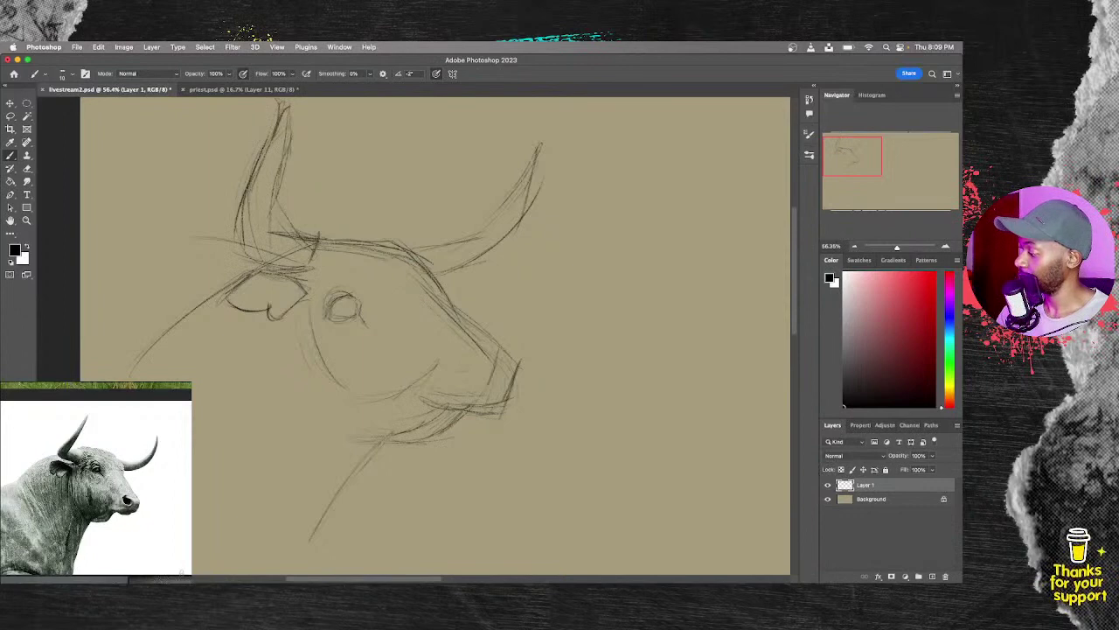
{"action": "left_click_drag", "start_coordinate": [288, 117], "coordinate": [282, 240]}
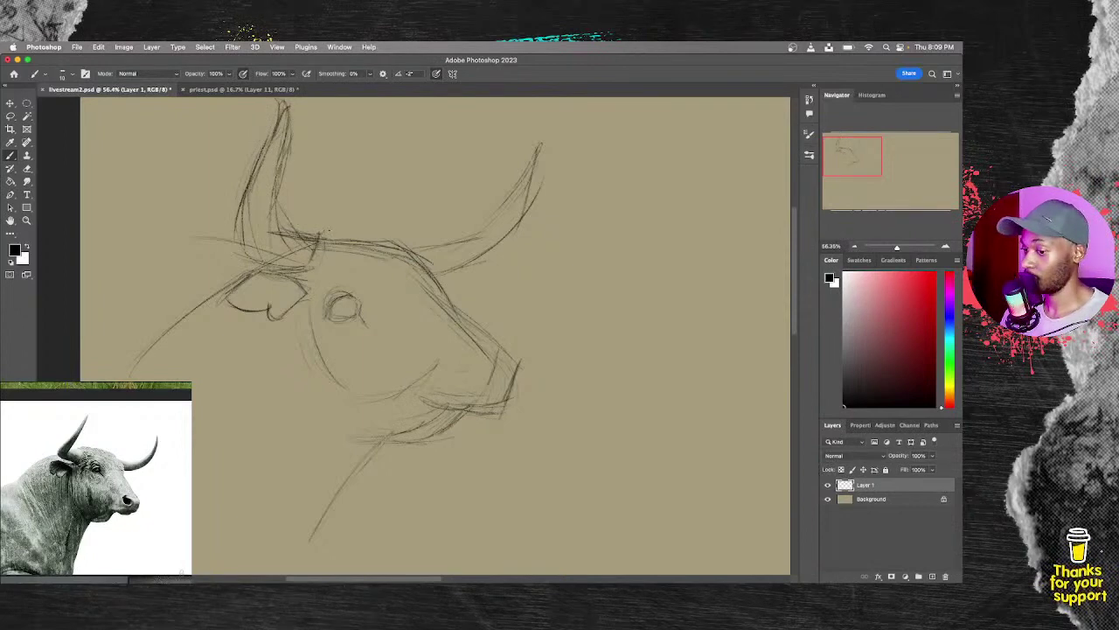
Step: Raise the top-of-head contour slightly and darken the right horn's edges down to the brow
{"action": "left_click_drag", "start_coordinate": [326, 232], "coordinate": [380, 237]}
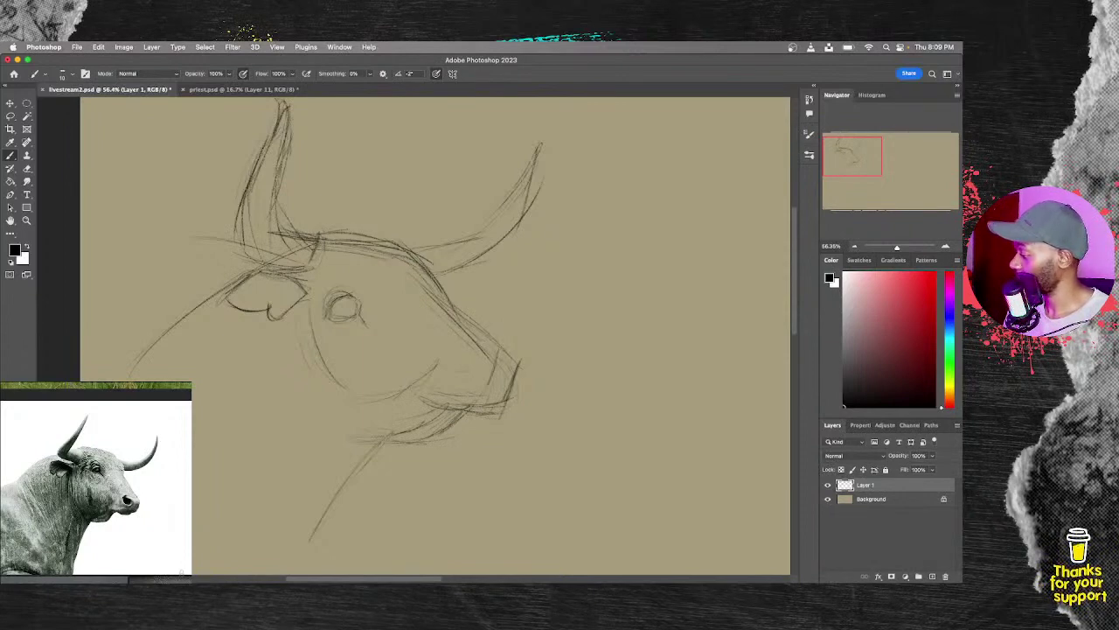
{"action": "mouse_move", "coordinate": [453, 241]}
{"action": "left_mouse_down"}
{"action": "mouse_move", "coordinate": [486, 229]}
{"action": "mouse_move", "coordinate": [542, 147]}
{"action": "mouse_move", "coordinate": [519, 229]}
{"action": "left_mouse_up"}
{"action": "mouse_move", "coordinate": [435, 273]}
{"action": "left_mouse_down"}
{"action": "mouse_move", "coordinate": [474, 262]}
{"action": "mouse_move", "coordinate": [518, 222]}
{"action": "left_mouse_up"}
{"action": "left_click_drag", "start_coordinate": [421, 257], "coordinate": [442, 306]}
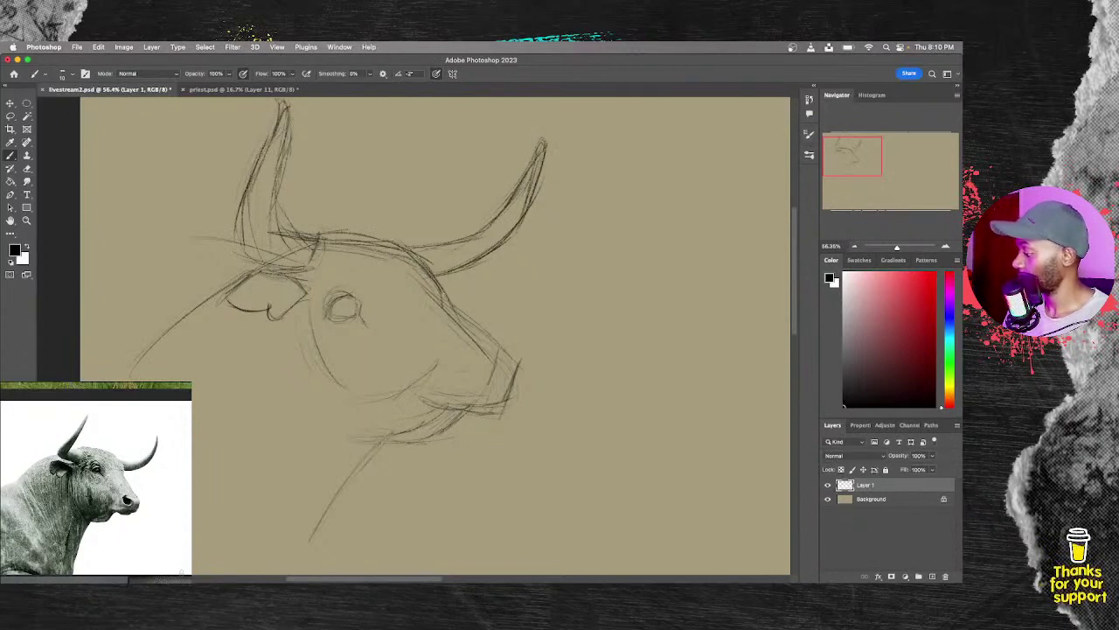
Step: Sharpen the tip of the nose and sketch a round nostril with a curved line above it
{"action": "left_click_drag", "start_coordinate": [497, 341], "coordinate": [516, 355]}
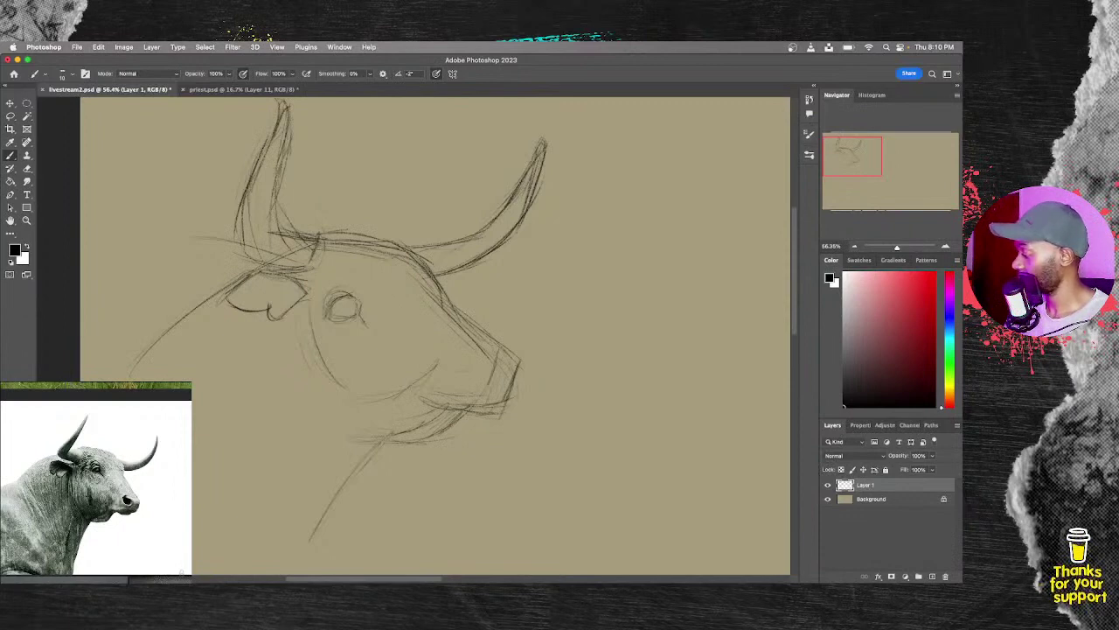
{"action": "left_click_drag", "start_coordinate": [469, 376], "coordinate": [486, 364]}
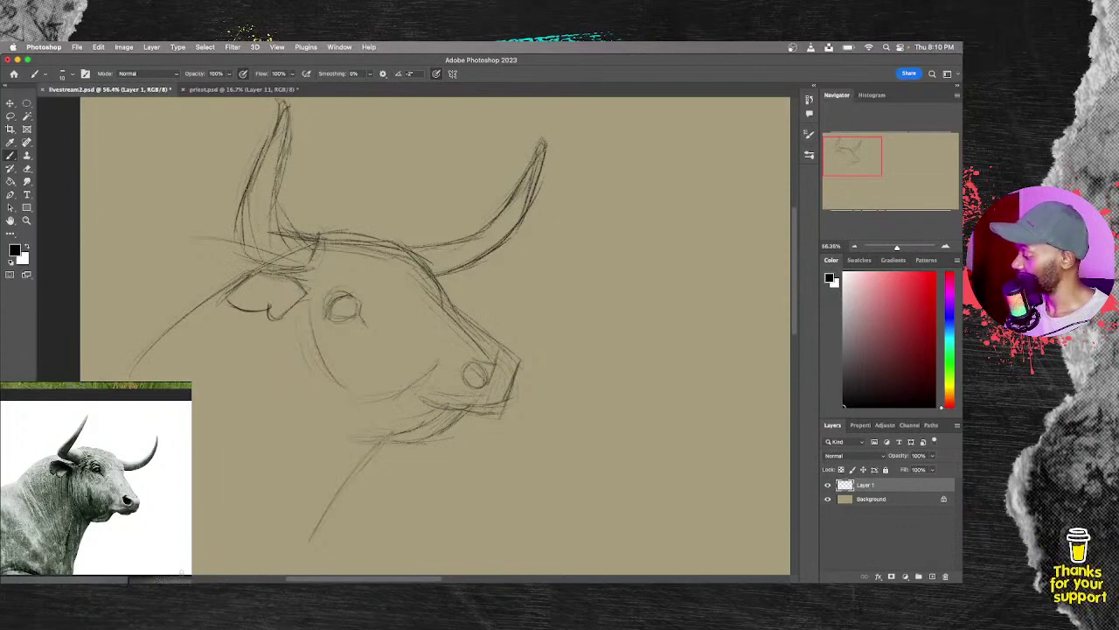
{"action": "left_click_drag", "start_coordinate": [485, 364], "coordinate": [500, 355]}
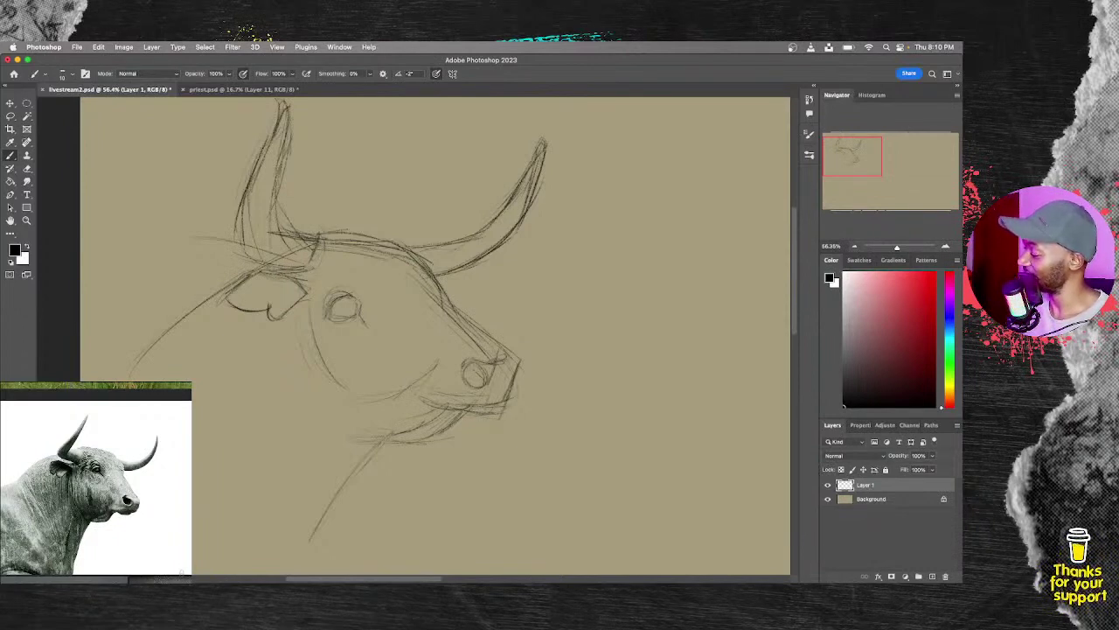
Step: Define the mouth, lower lip and chin, then reinforce the throat line and add a curved jaw line behind the cheek
{"action": "mouse_move", "coordinate": [424, 399]}
{"action": "left_mouse_down"}
{"action": "mouse_move", "coordinate": [488, 410]}
{"action": "mouse_move", "coordinate": [489, 420]}
{"action": "mouse_move", "coordinate": [509, 400]}
{"action": "left_mouse_up"}
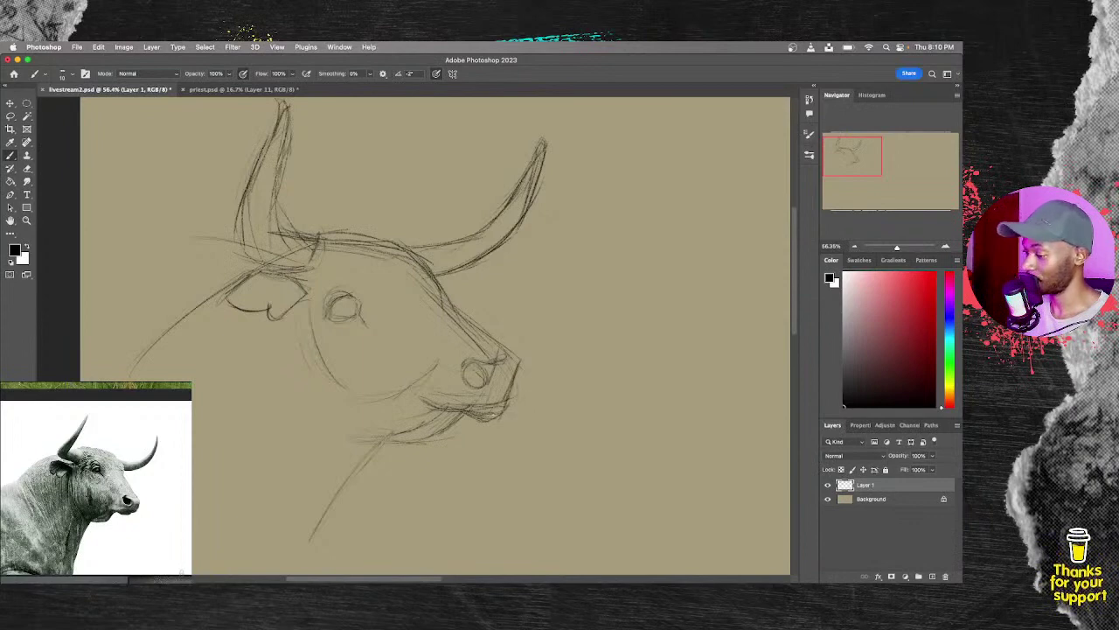
{"action": "left_click_drag", "start_coordinate": [443, 427], "coordinate": [466, 413]}
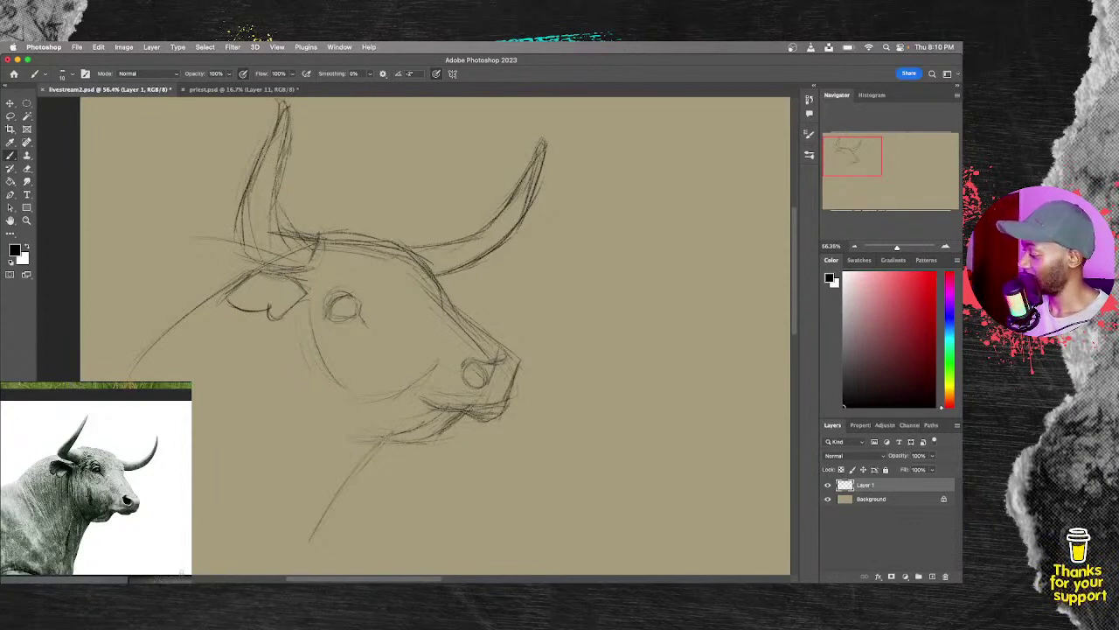
{"action": "left_click_drag", "start_coordinate": [395, 443], "coordinate": [435, 437]}
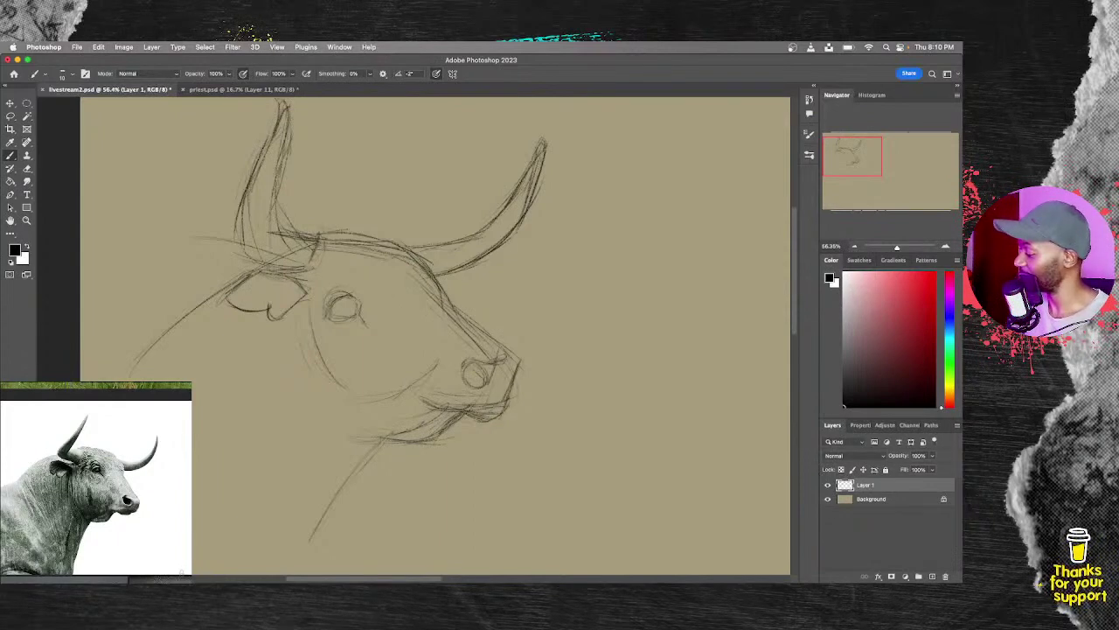
{"action": "left_click_drag", "start_coordinate": [317, 535], "coordinate": [362, 469]}
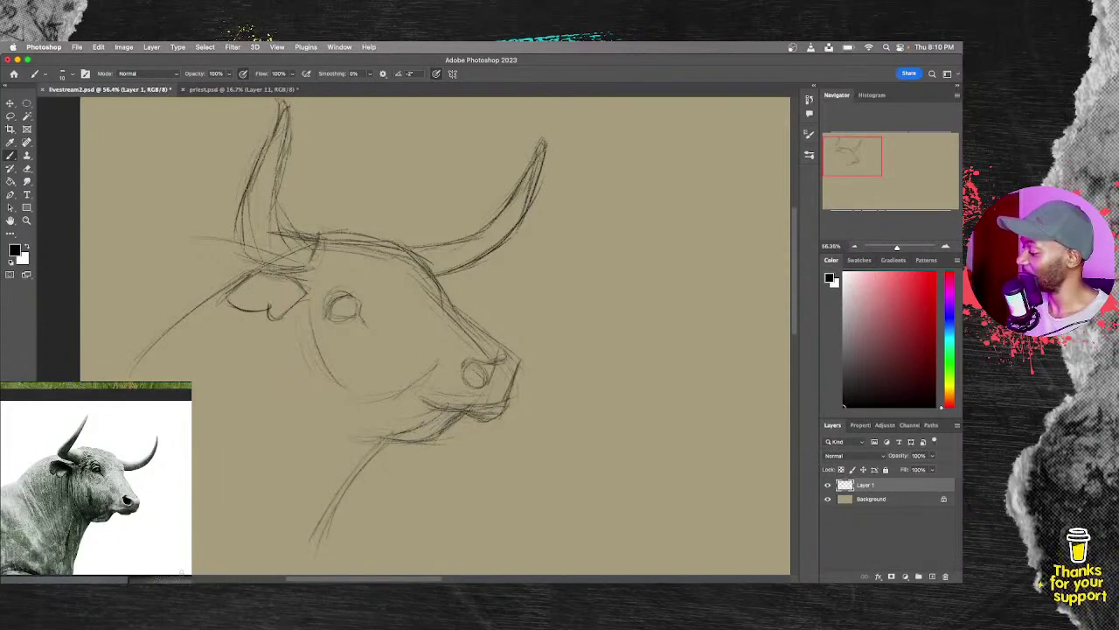
{"action": "left_click_drag", "start_coordinate": [302, 366], "coordinate": [343, 416]}
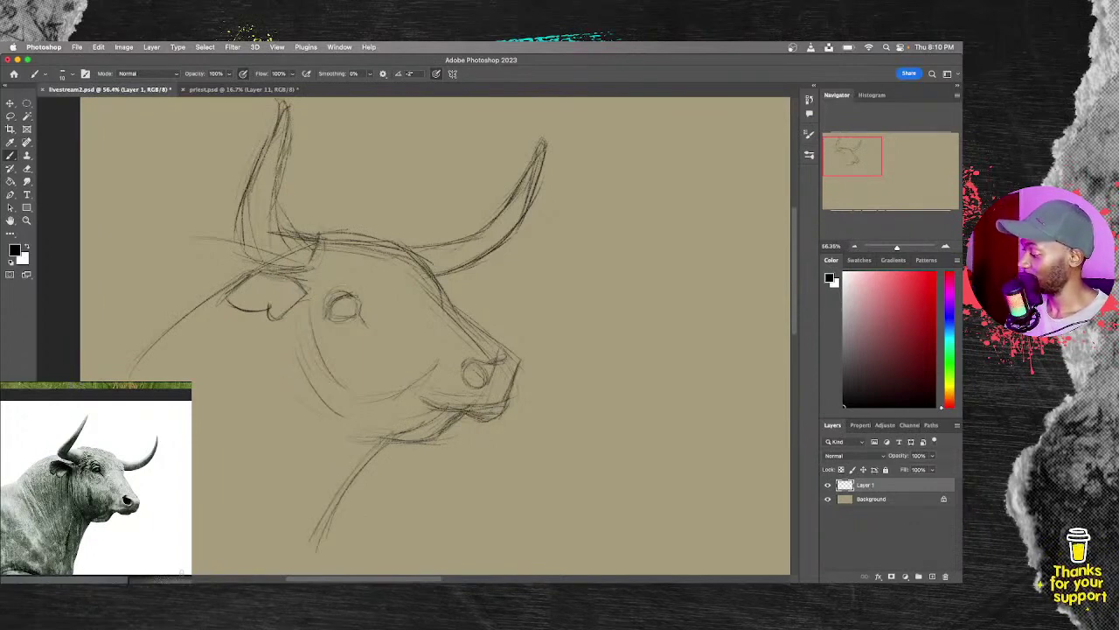
Step: Darken the eye's lids and front corner, and reinforce the ear's lower edge, base and upper fold
{"action": "left_click_drag", "start_coordinate": [347, 296], "coordinate": [359, 310]}
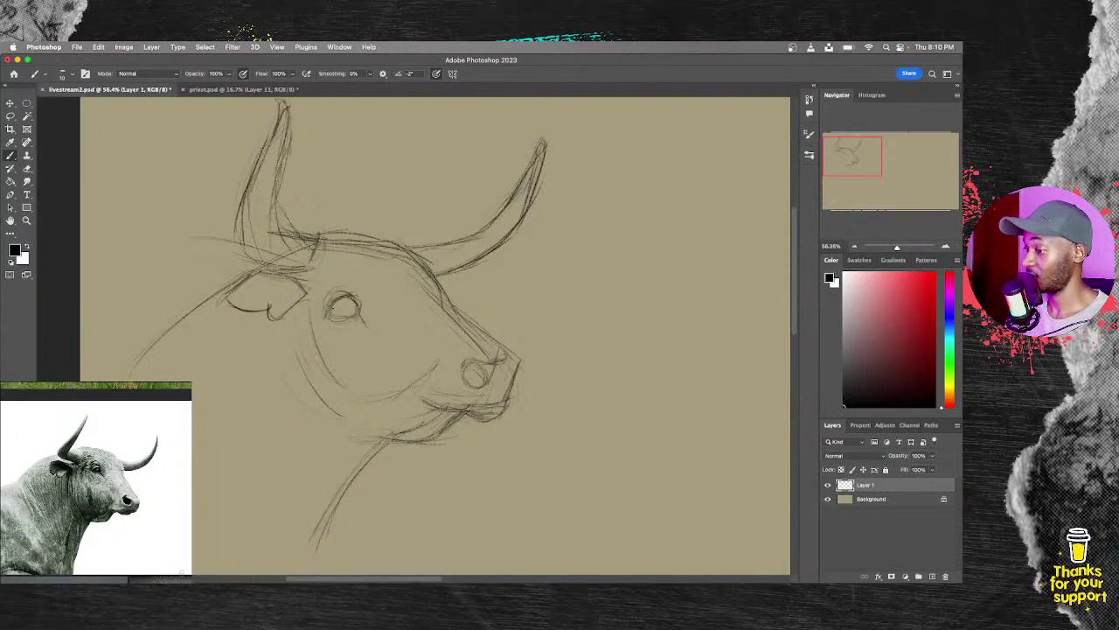
{"action": "left_click_drag", "start_coordinate": [324, 302], "coordinate": [343, 290]}
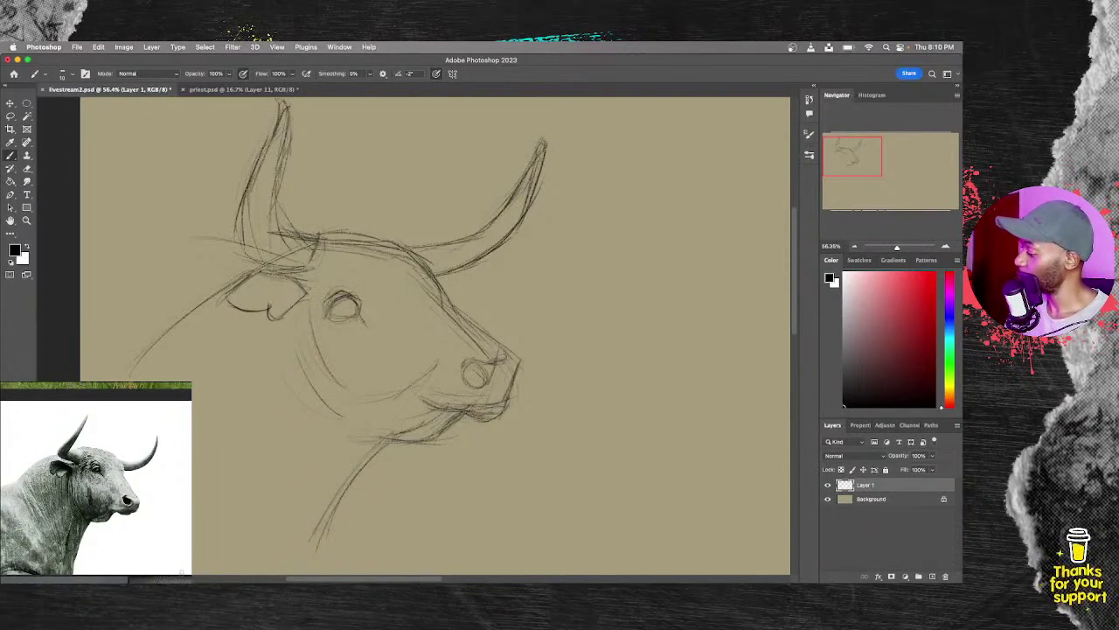
{"action": "left_click_drag", "start_coordinate": [336, 316], "coordinate": [354, 315]}
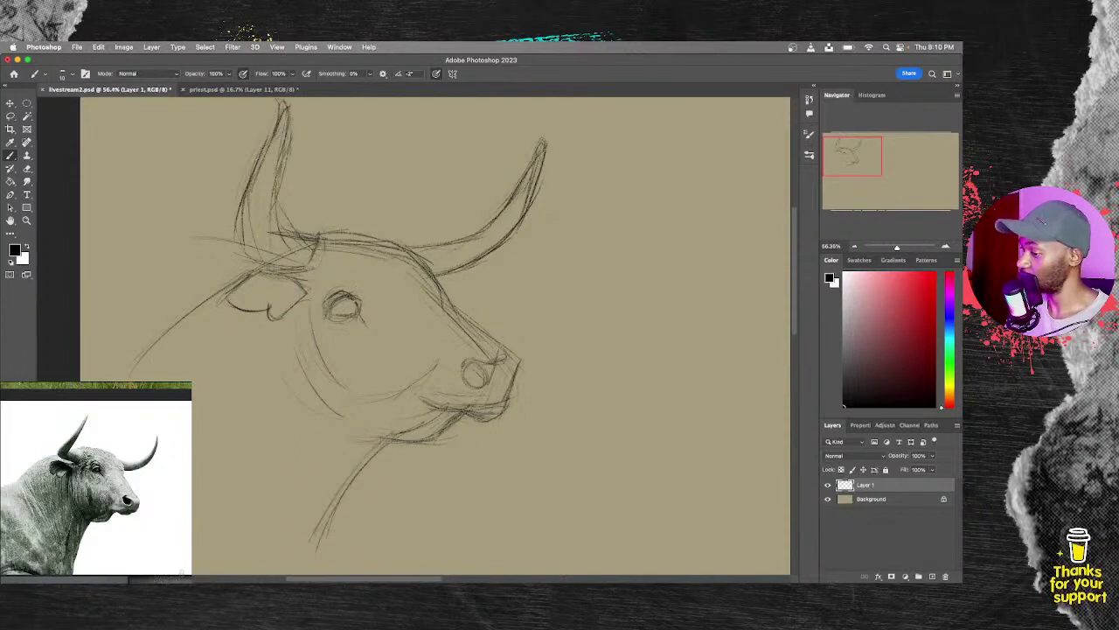
{"action": "left_click_drag", "start_coordinate": [356, 312], "coordinate": [364, 321]}
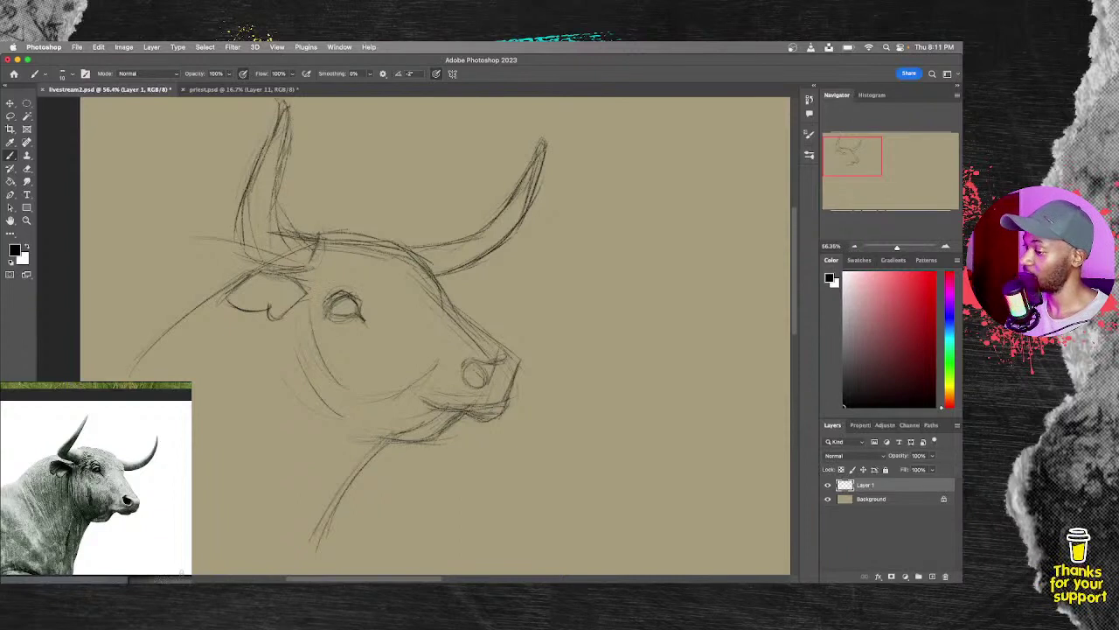
{"action": "mouse_move", "coordinate": [230, 303]}
{"action": "left_mouse_down"}
{"action": "mouse_move", "coordinate": [269, 317]}
{"action": "mouse_move", "coordinate": [310, 313]}
{"action": "left_mouse_up"}
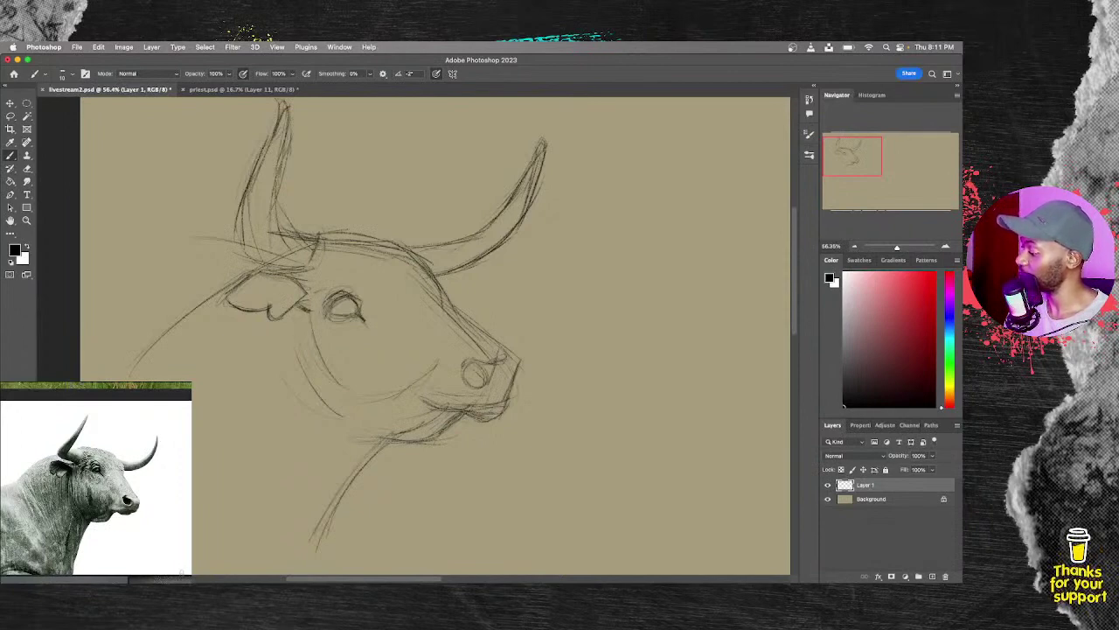
{"action": "left_click_drag", "start_coordinate": [279, 271], "coordinate": [307, 267]}
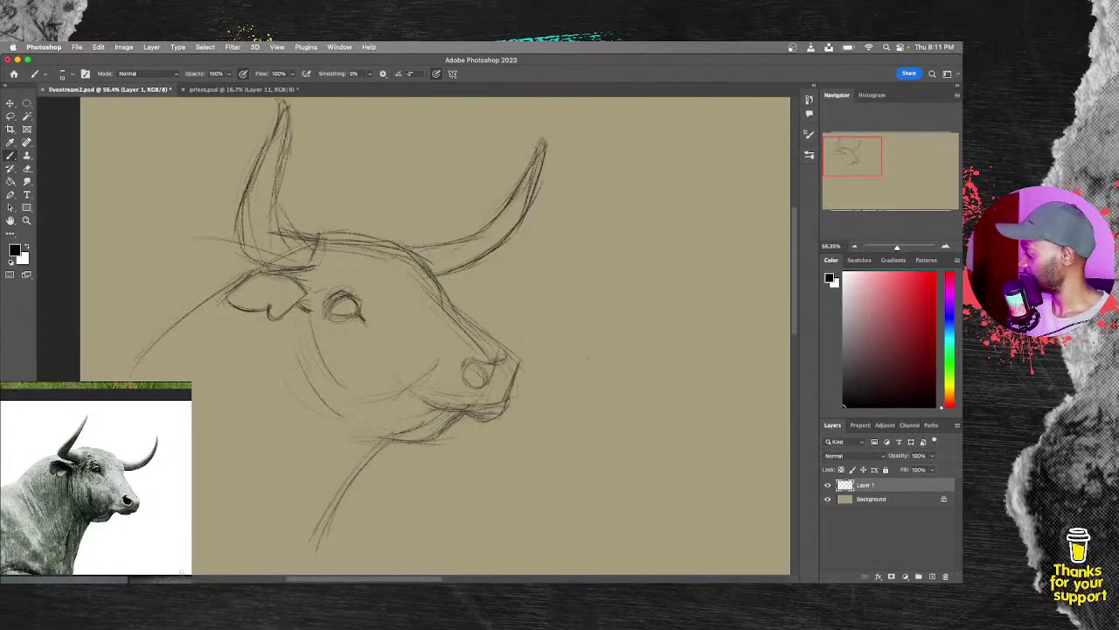
Step: Lower the opacity of Layer 1 to 46% and add a new active layer above it for a cleaner drawing
{"action": "left_click_drag", "start_coordinate": [899, 457], "coordinate": [890, 458]}
{"action": "left_click", "coordinate": [932, 576]}
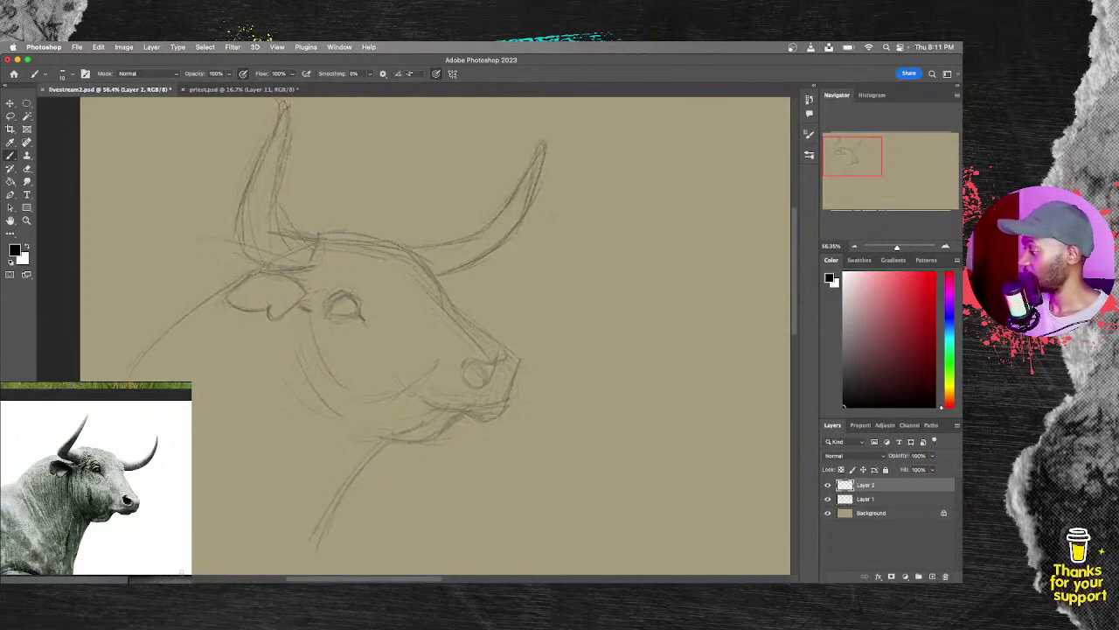
{"action": "scroll", "coordinate": [368, 330], "scroll_direction": "up", "scroll_amount": 4}
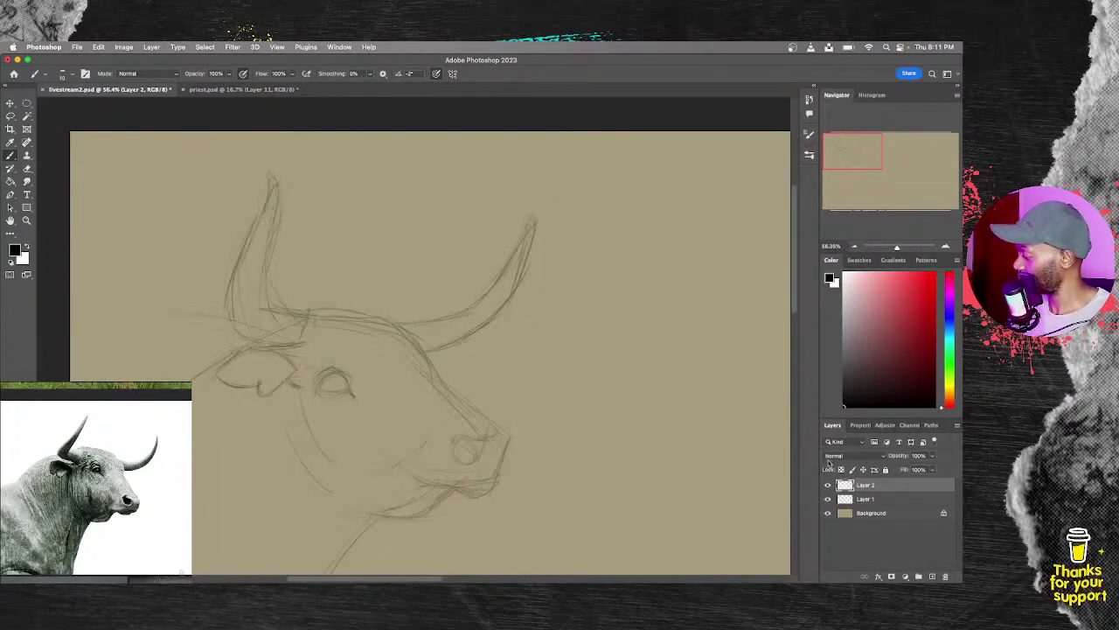
{"action": "left_click", "coordinate": [865, 498]}
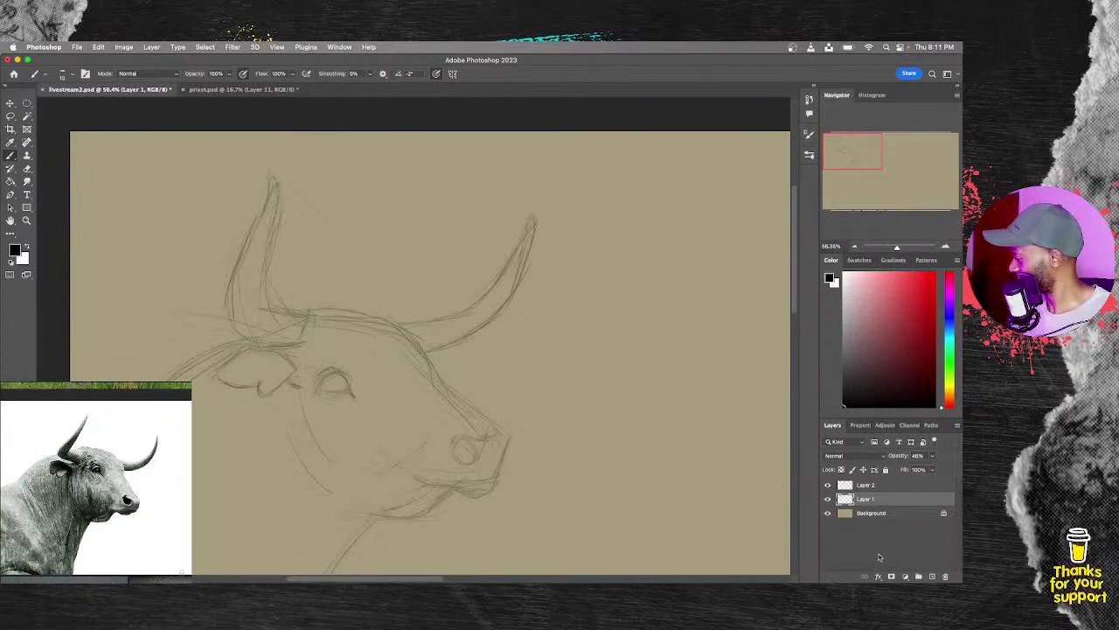
{"action": "left_click", "coordinate": [891, 487]}
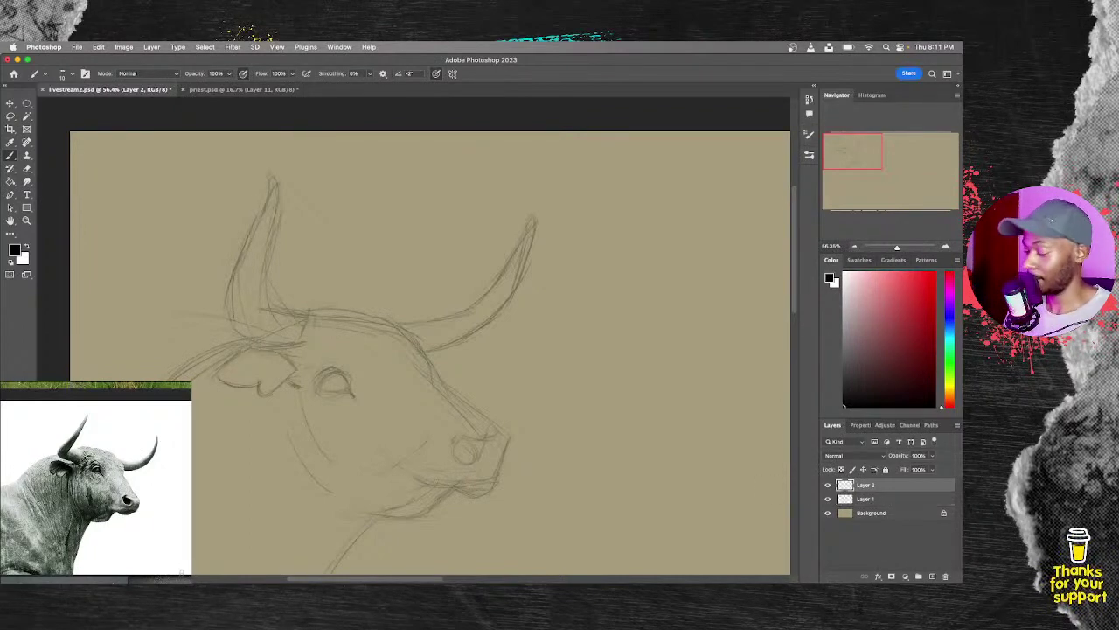
{"action": "left_click_drag", "start_coordinate": [400, 396], "coordinate": [404, 348]}
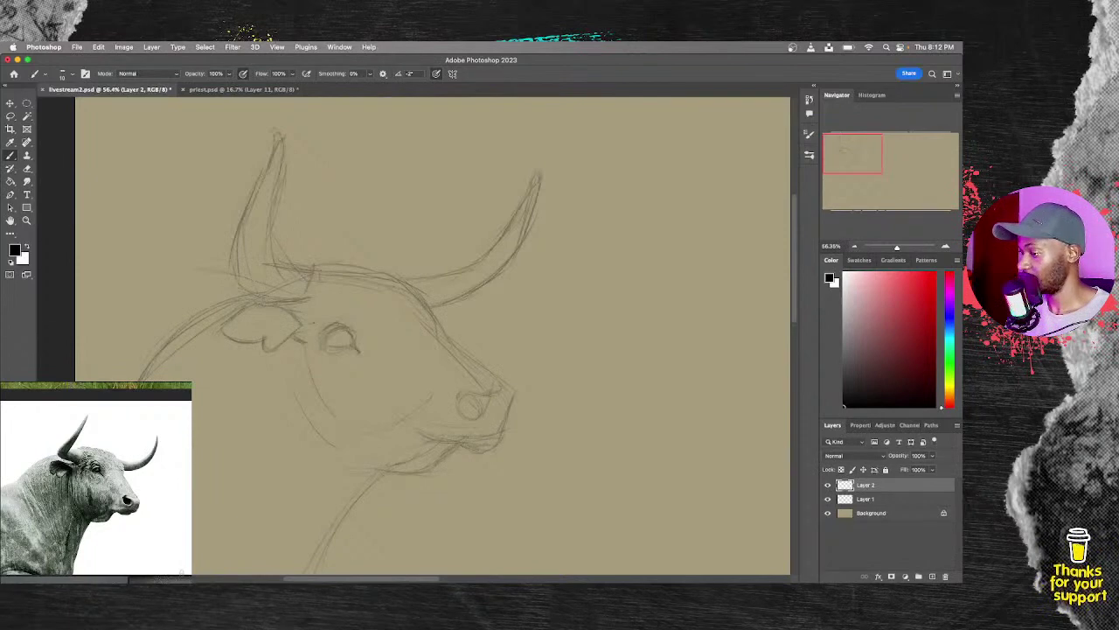
Step: Lasso the eye on Layer 1, move it up and toward the forehead, and deselect it
{"action": "left_click", "coordinate": [873, 499]}
{"action": "key", "text": "l"}
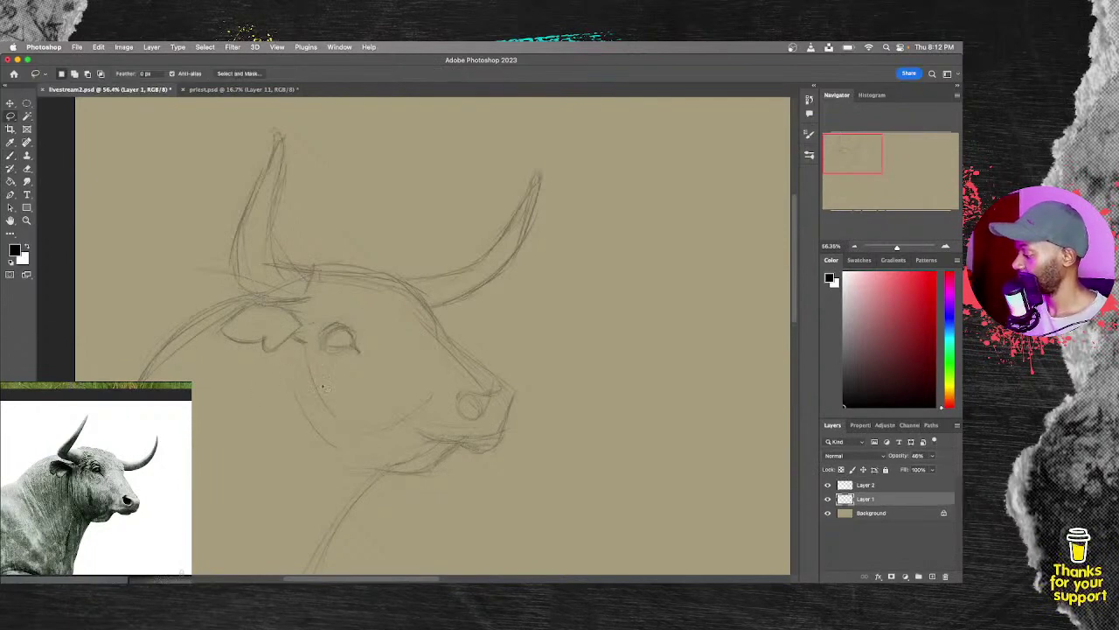
{"action": "mouse_move", "coordinate": [330, 314]}
{"action": "left_mouse_down"}
{"action": "mouse_move", "coordinate": [367, 355]}
{"action": "mouse_move", "coordinate": [337, 313]}
{"action": "mouse_move", "coordinate": [351, 331]}
{"action": "mouse_move", "coordinate": [378, 332]}
{"action": "mouse_move", "coordinate": [364, 330]}
{"action": "left_mouse_up"}
{"action": "key", "text": "b"}
{"action": "key", "text": "v"}
{"action": "key", "text": "b"}
{"action": "key", "text": "super+d"}
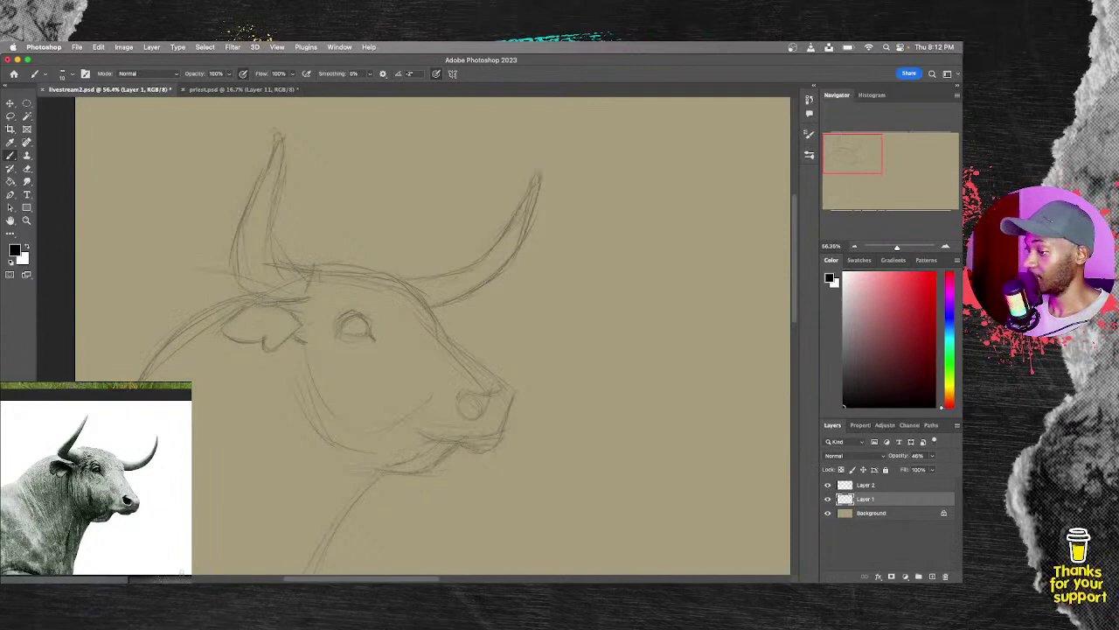
Step: Sketch a brow ridge above the eye on Layer 1, and reinforce the forehead at the far horn's base and the horn's inner edge
{"action": "left_click_drag", "start_coordinate": [392, 308], "coordinate": [402, 321]}
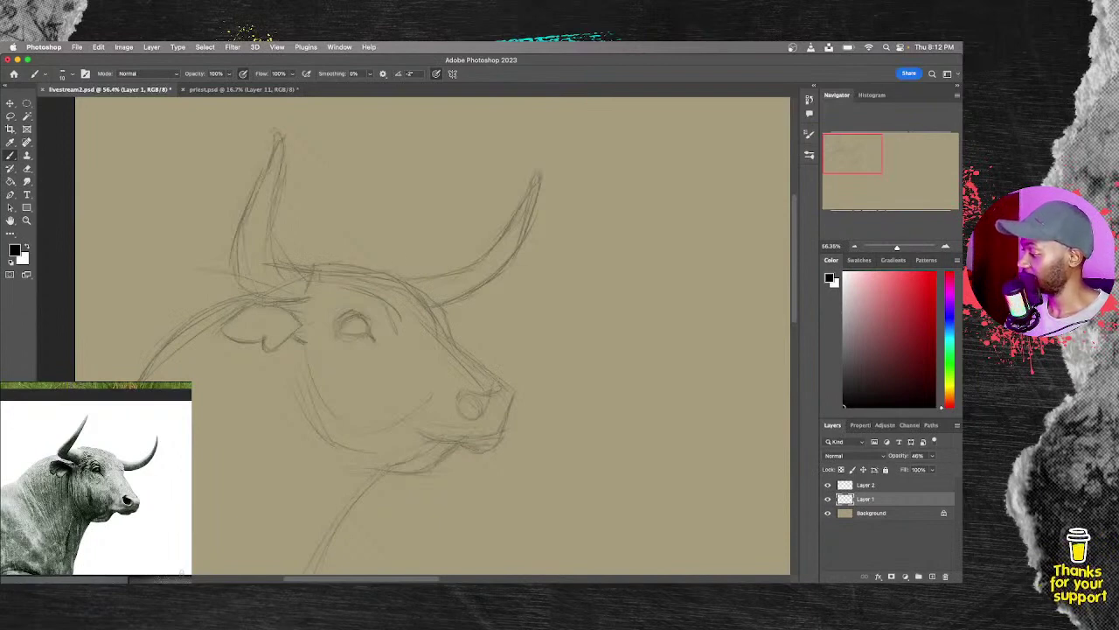
{"action": "left_click_drag", "start_coordinate": [404, 271], "coordinate": [433, 298]}
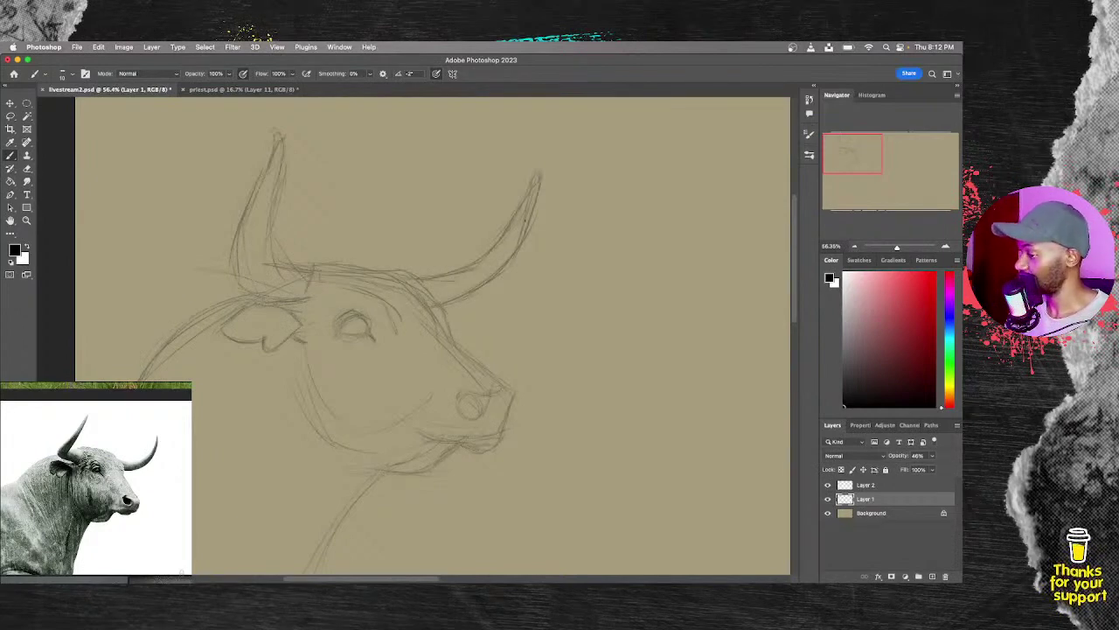
{"action": "left_click_drag", "start_coordinate": [527, 201], "coordinate": [509, 229]}
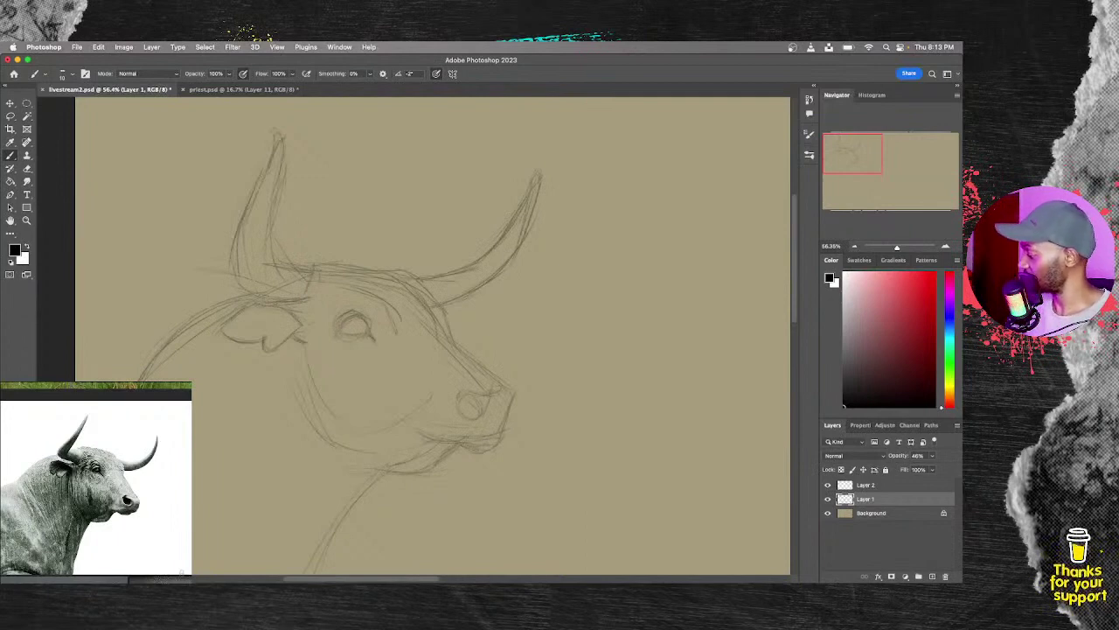
Step: On Layer 2, draw a clean outline of the near horn over the rough, including both sides and its curved base
{"action": "left_click", "coordinate": [878, 486]}
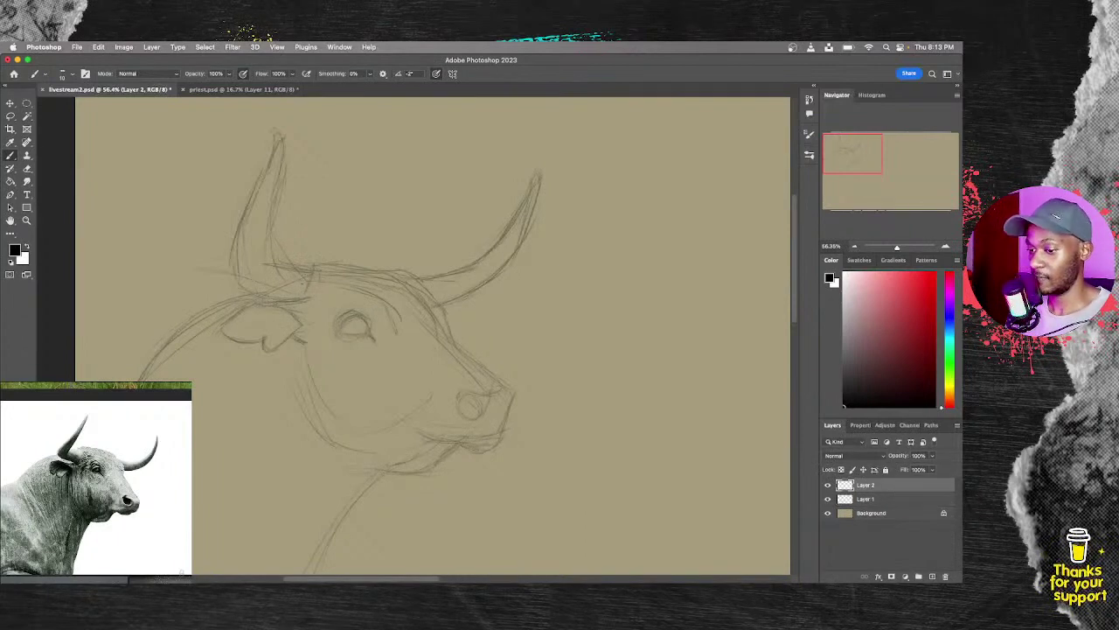
{"action": "key", "text": "alt"}
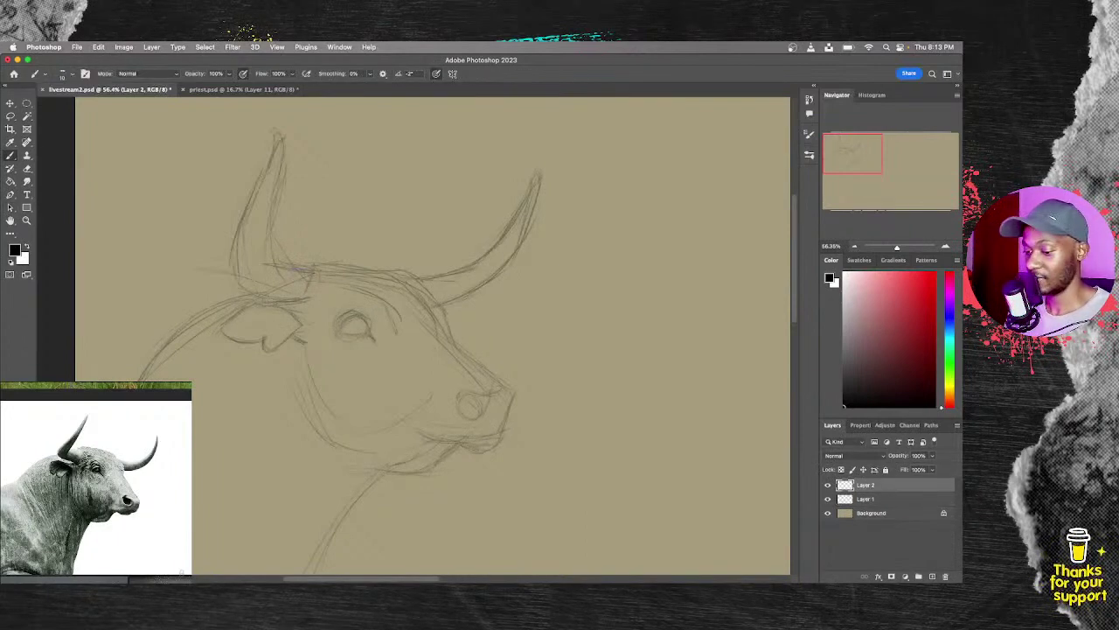
{"action": "key", "text": "z"}
{"action": "mouse_move", "coordinate": [319, 271]}
{"action": "left_mouse_down"}
{"action": "mouse_move", "coordinate": [344, 272]}
{"action": "mouse_move", "coordinate": [305, 290]}
{"action": "mouse_move", "coordinate": [332, 290]}
{"action": "mouse_move", "coordinate": [279, 292]}
{"action": "mouse_move", "coordinate": [335, 362]}
{"action": "mouse_move", "coordinate": [346, 357]}
{"action": "left_mouse_up"}
{"action": "key", "text": "b"}
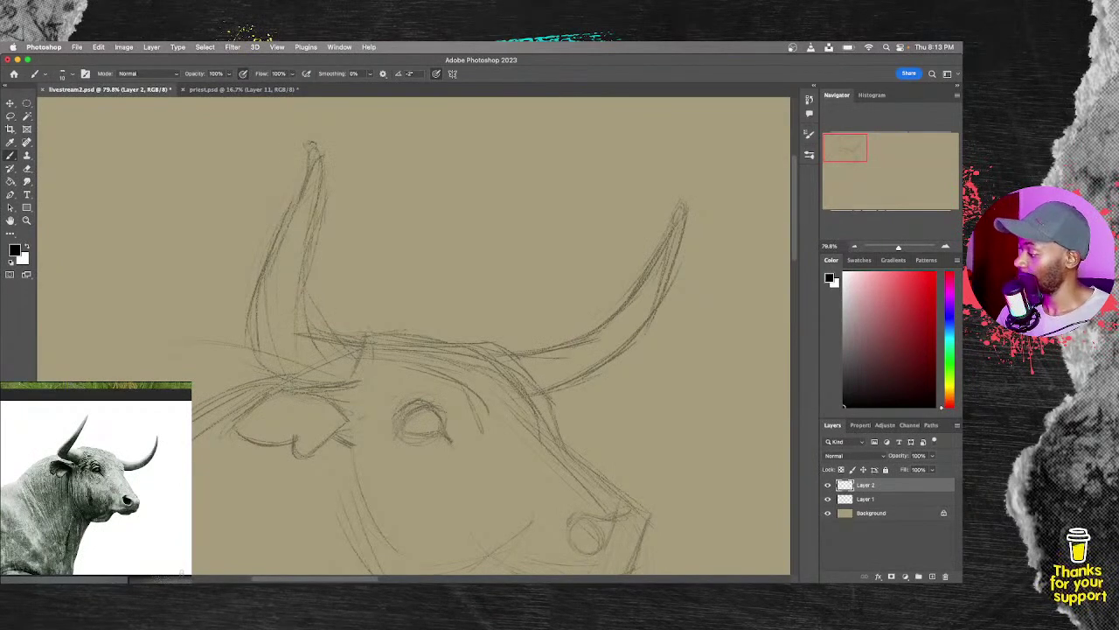
{"action": "mouse_move", "coordinate": [310, 164]}
{"action": "left_mouse_down"}
{"action": "mouse_move", "coordinate": [255, 286]}
{"action": "mouse_move", "coordinate": [244, 350]}
{"action": "mouse_move", "coordinate": [320, 383]}
{"action": "left_mouse_up"}
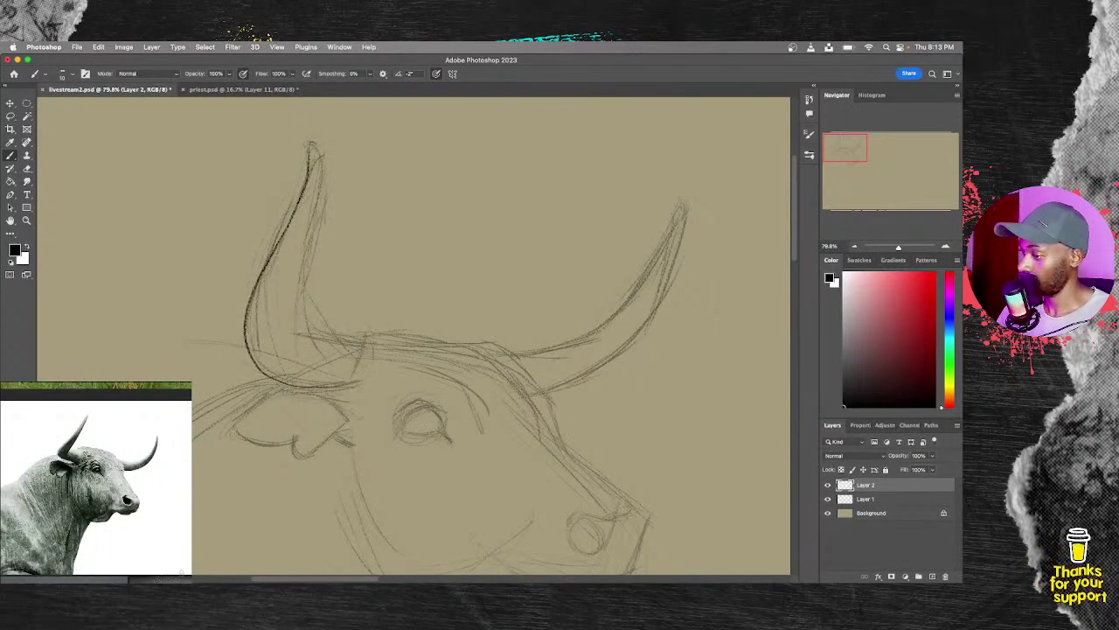
{"action": "mouse_move", "coordinate": [313, 144]}
{"action": "left_mouse_down"}
{"action": "mouse_move", "coordinate": [322, 167]}
{"action": "mouse_move", "coordinate": [306, 345]}
{"action": "mouse_move", "coordinate": [341, 335]}
{"action": "left_mouse_up"}
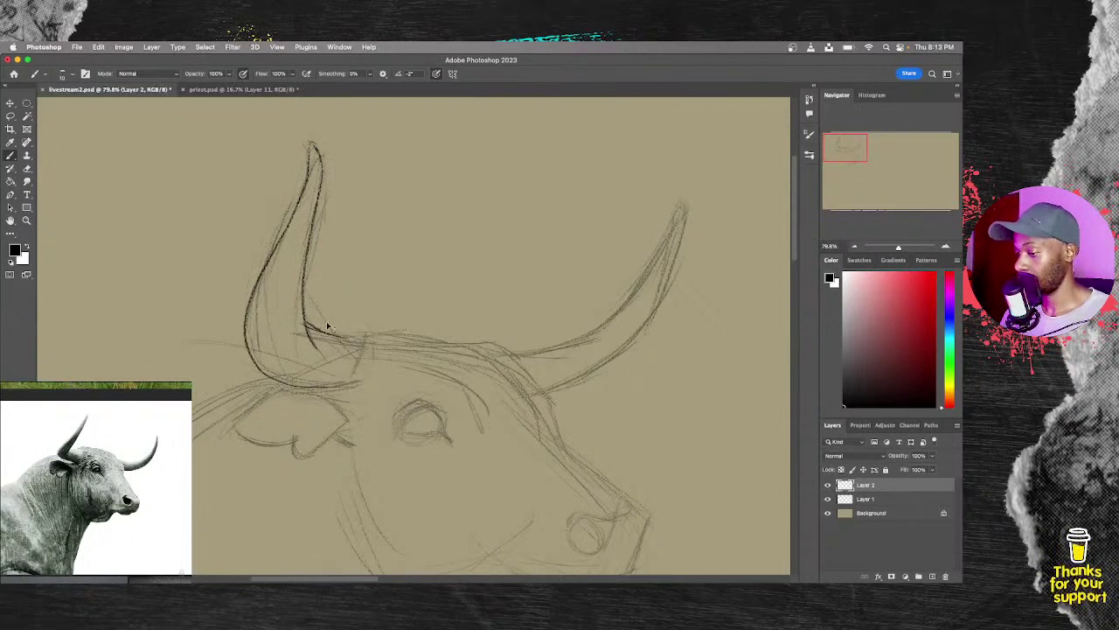
{"action": "key", "text": "super+z"}
{"action": "key", "text": "super+z"}
{"action": "mouse_move", "coordinate": [306, 320]}
{"action": "left_mouse_down"}
{"action": "mouse_move", "coordinate": [362, 343]}
{"action": "mouse_move", "coordinate": [346, 390]}
{"action": "mouse_move", "coordinate": [309, 387]}
{"action": "left_mouse_up"}
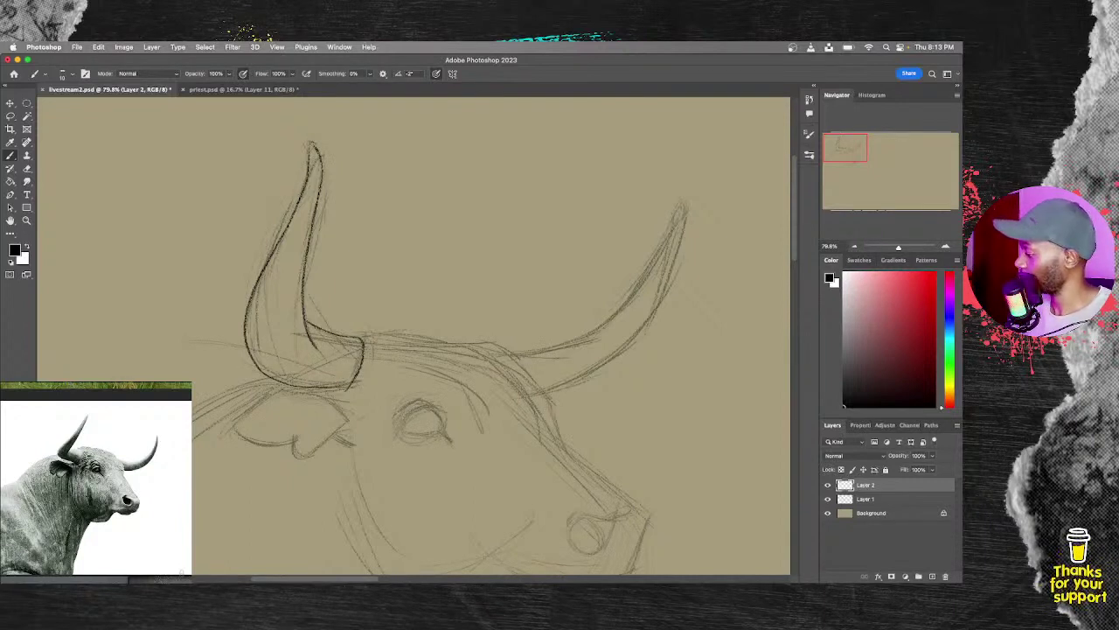
Step: Trace the top of the head from the near horn across the forehead and down the nose bridge to the nose tip
{"action": "left_click_drag", "start_coordinate": [344, 335], "coordinate": [402, 329]}
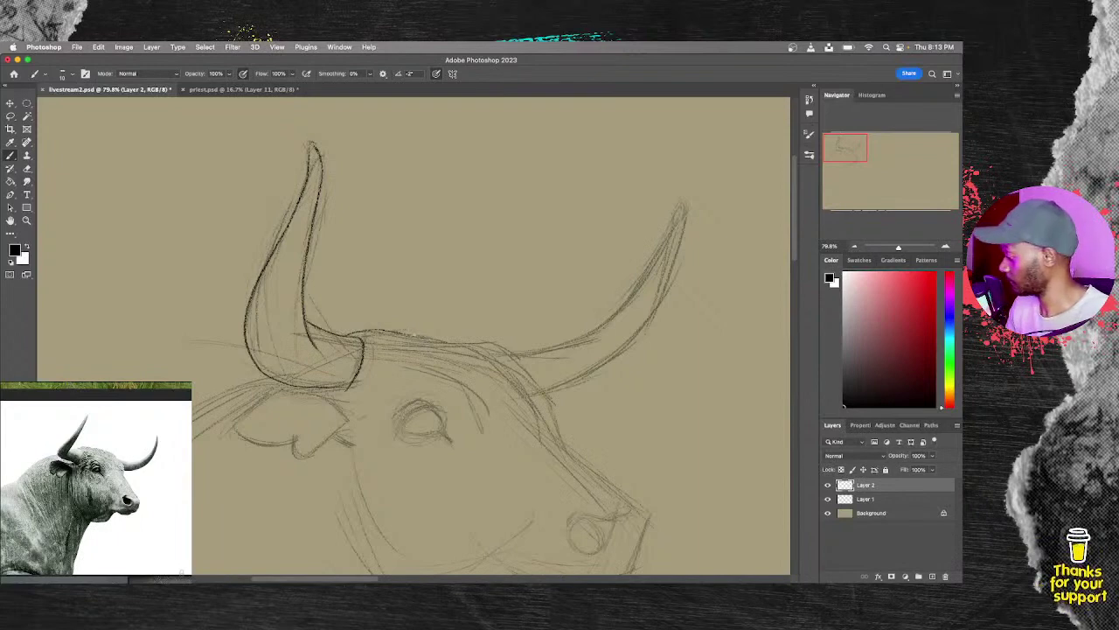
{"action": "left_click_drag", "start_coordinate": [418, 338], "coordinate": [437, 333]}
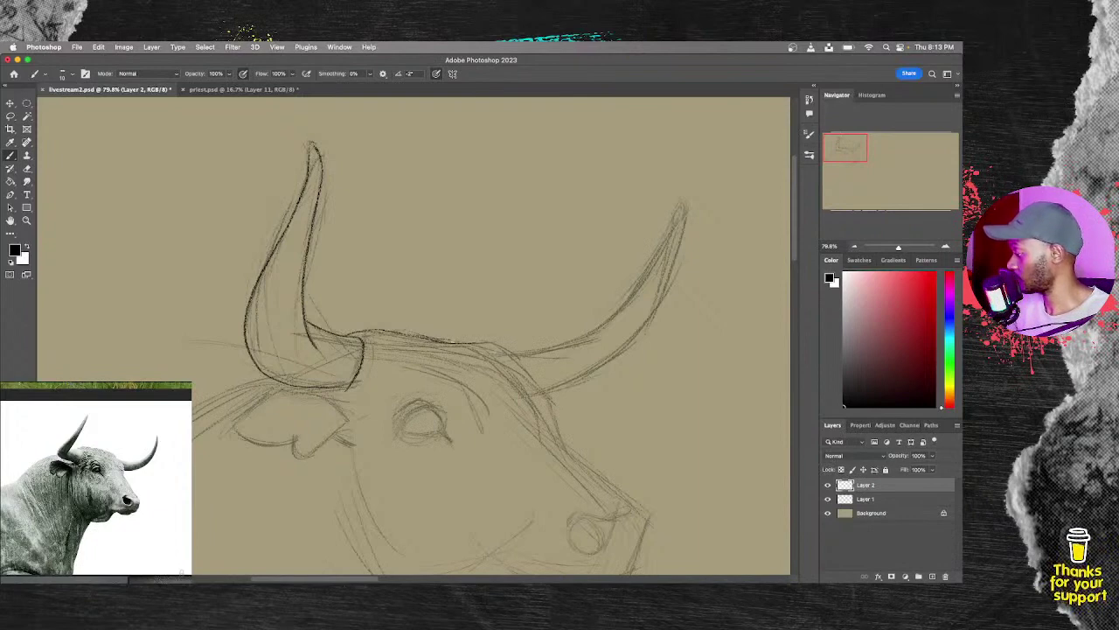
{"action": "mouse_move", "coordinate": [479, 343]}
{"action": "left_mouse_down"}
{"action": "mouse_move", "coordinate": [526, 367]}
{"action": "mouse_move", "coordinate": [570, 453]}
{"action": "mouse_move", "coordinate": [614, 481]}
{"action": "mouse_move", "coordinate": [619, 515]}
{"action": "mouse_move", "coordinate": [631, 510]}
{"action": "left_mouse_up"}
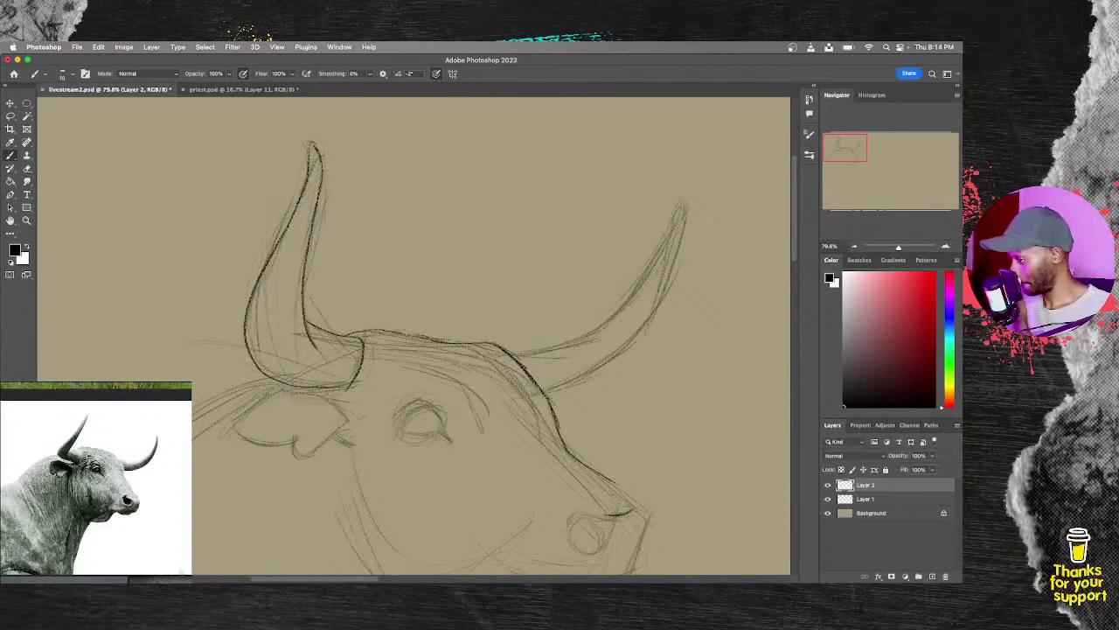
{"action": "left_click_drag", "start_coordinate": [612, 482], "coordinate": [643, 531]}
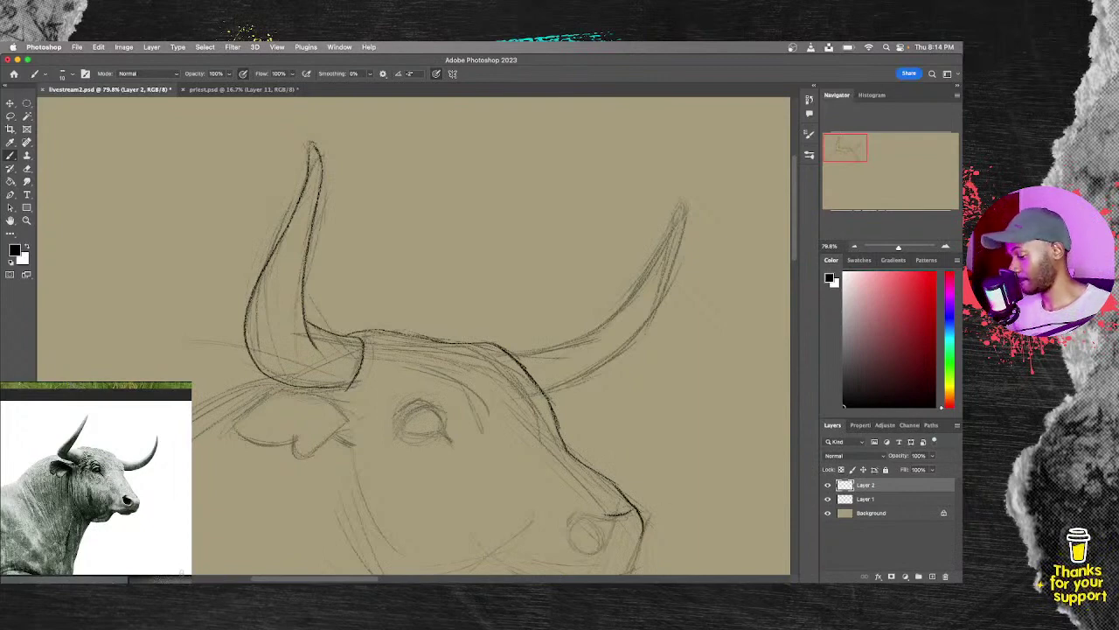
Step: Outline the front of the muzzle and upper lip, and draw the mouth line with a short crease at its corner
{"action": "mouse_move", "coordinate": [661, 475]}
{"action": "left_mouse_down"}
{"action": "mouse_move", "coordinate": [662, 352]}
{"action": "mouse_move", "coordinate": [624, 442]}
{"action": "left_mouse_up"}
{"action": "left_click_drag", "start_coordinate": [639, 396], "coordinate": [622, 446]}
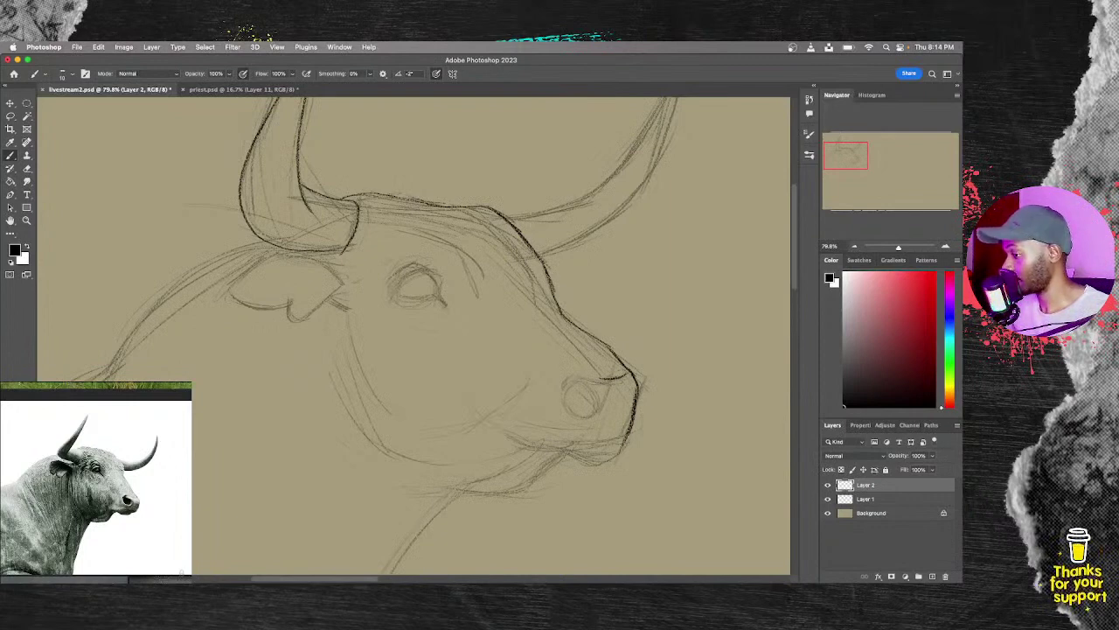
{"action": "left_click_drag", "start_coordinate": [593, 442], "coordinate": [623, 439]}
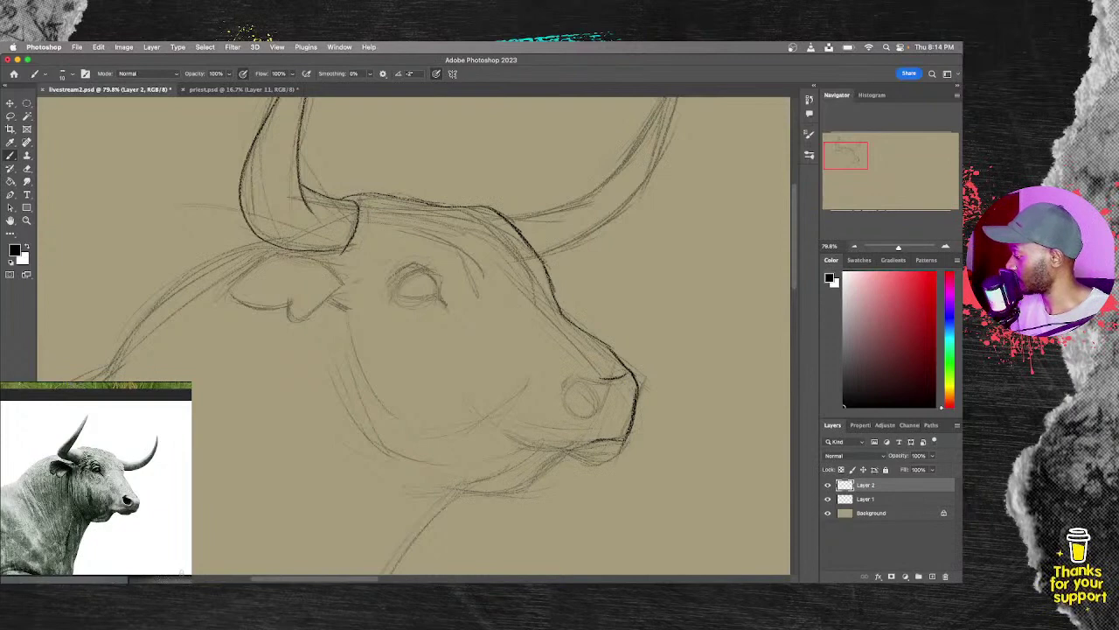
{"action": "mouse_move", "coordinate": [510, 438]}
{"action": "left_mouse_down"}
{"action": "mouse_move", "coordinate": [548, 449]}
{"action": "mouse_move", "coordinate": [595, 442]}
{"action": "left_mouse_up"}
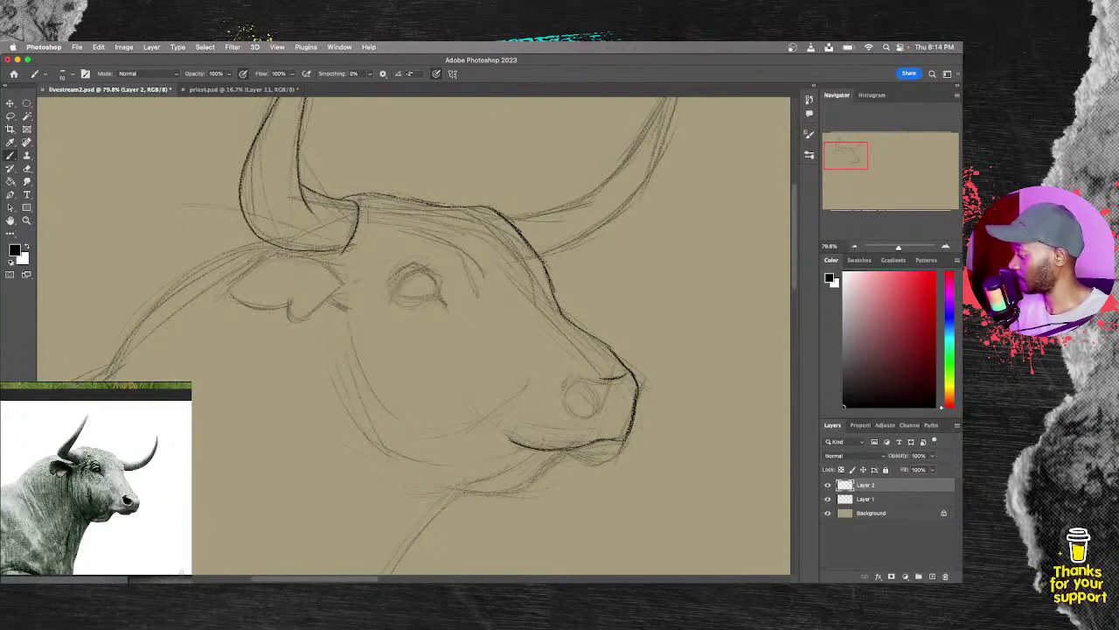
{"action": "left_click_drag", "start_coordinate": [516, 429], "coordinate": [512, 441]}
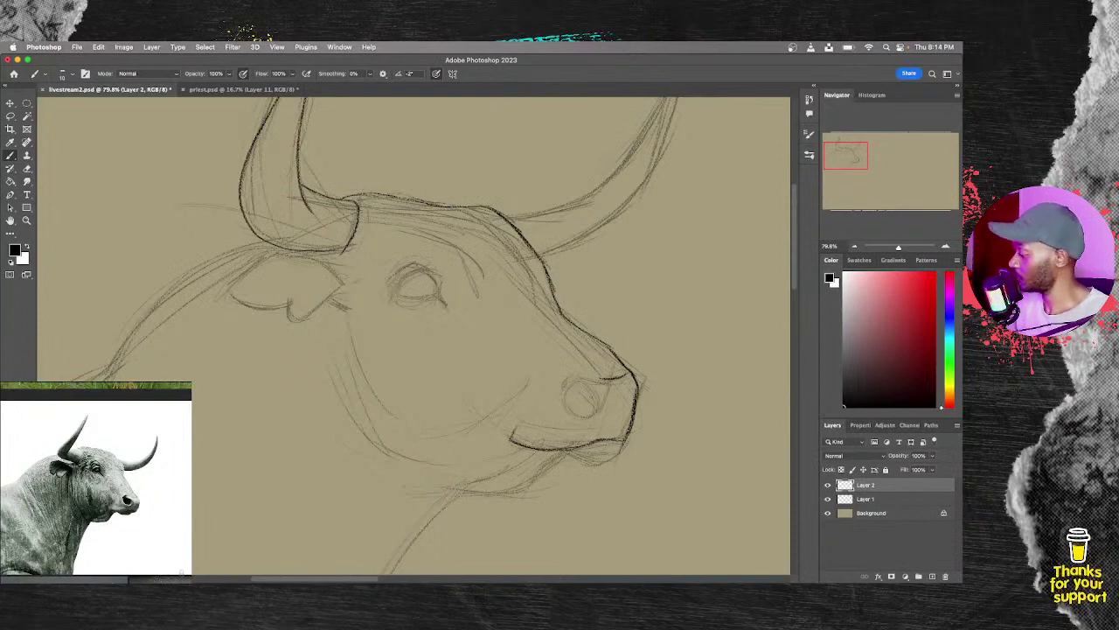
Step: Outline the round nostril with its curled upper fold, and reinforce the nose bridge just above it
{"action": "mouse_move", "coordinate": [589, 388]}
{"action": "left_mouse_down"}
{"action": "mouse_move", "coordinate": [591, 417]}
{"action": "mouse_move", "coordinate": [567, 397]}
{"action": "mouse_move", "coordinate": [589, 411]}
{"action": "mouse_move", "coordinate": [562, 407]}
{"action": "left_mouse_up"}
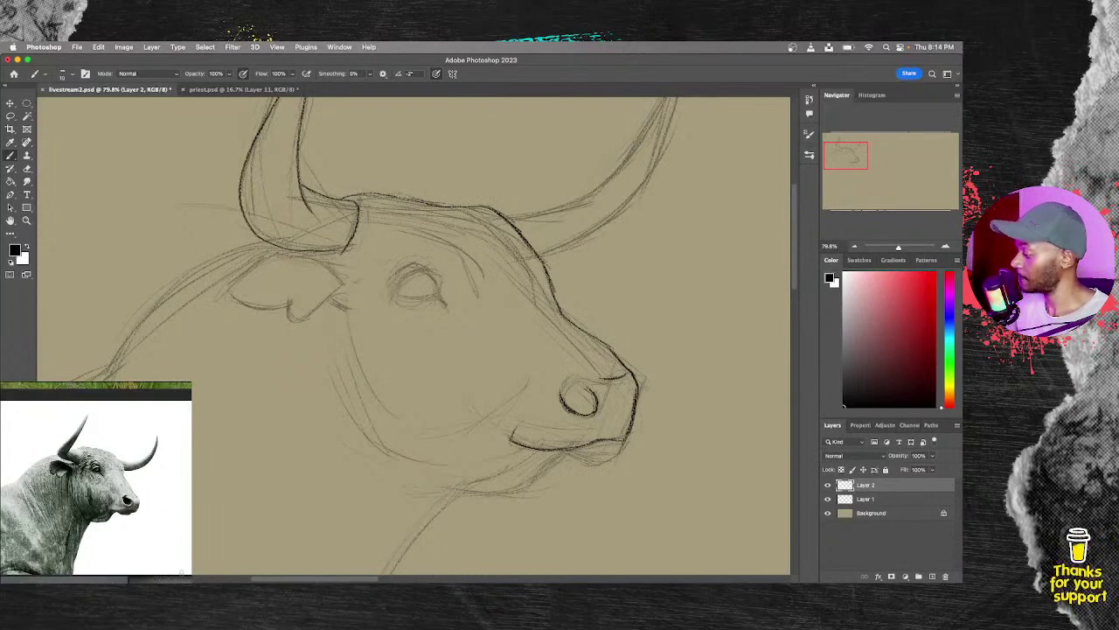
{"action": "left_click_drag", "start_coordinate": [574, 390], "coordinate": [588, 384]}
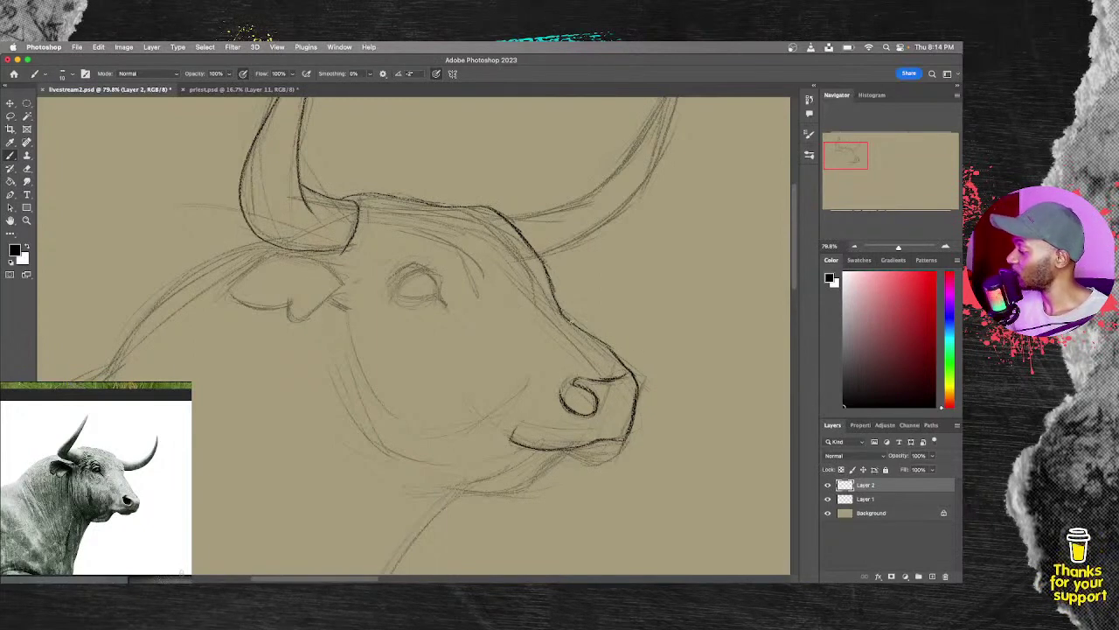
{"action": "left_click_drag", "start_coordinate": [604, 344], "coordinate": [617, 361]}
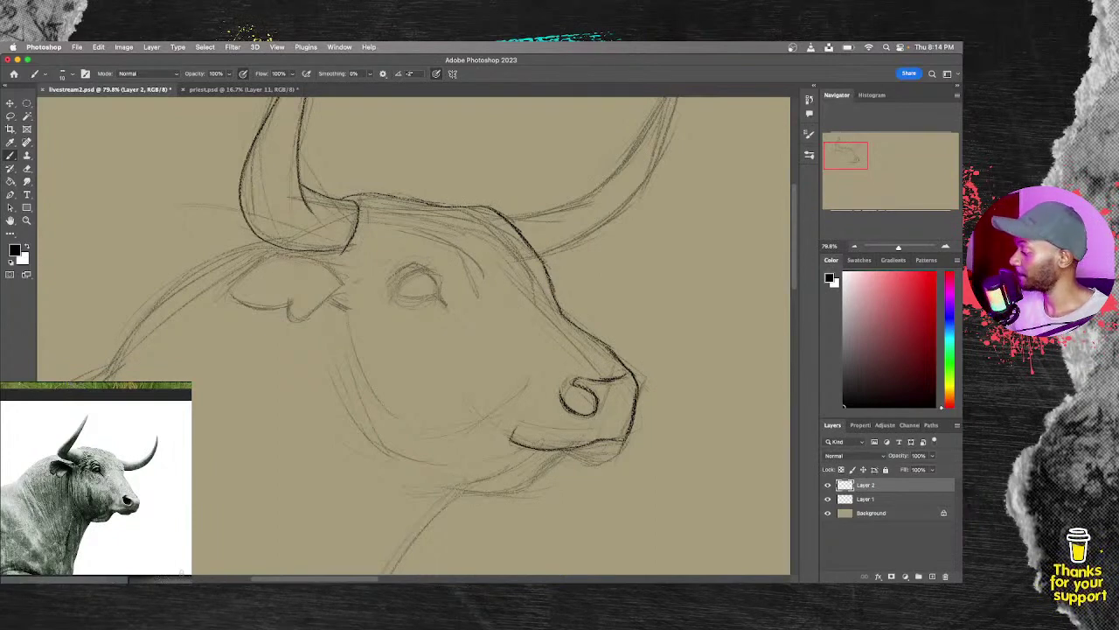
Step: Outline the far horn with clean lower and upper curves from the forehead to a pointed tip
{"action": "left_click_drag", "start_coordinate": [586, 287], "coordinate": [548, 351]}
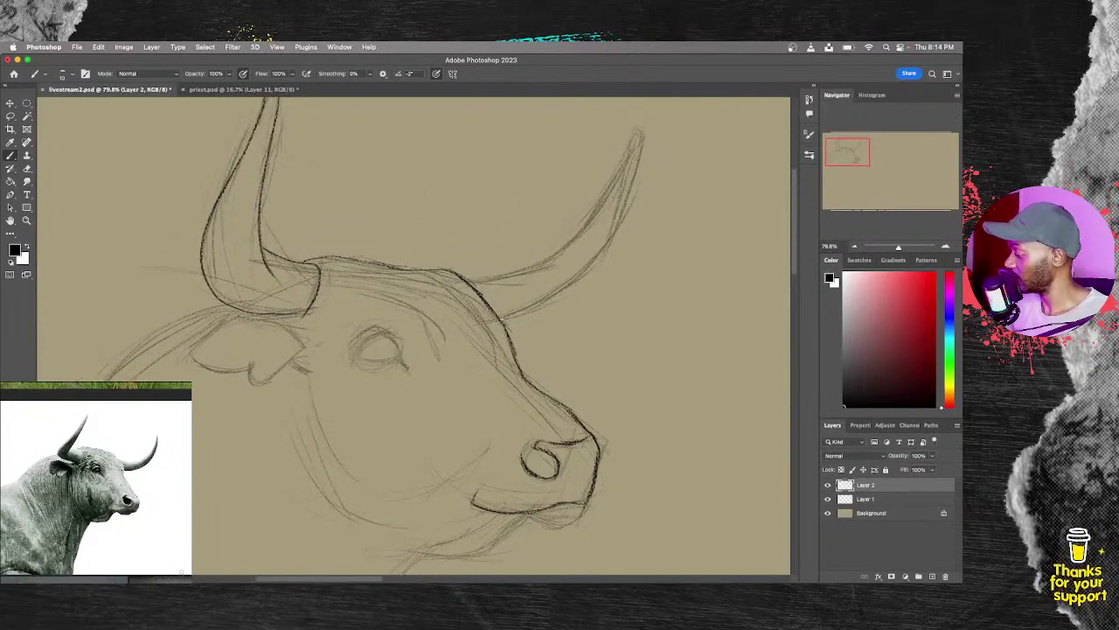
{"action": "mouse_move", "coordinate": [495, 318]}
{"action": "left_mouse_down"}
{"action": "mouse_move", "coordinate": [560, 290]}
{"action": "mouse_move", "coordinate": [600, 254]}
{"action": "mouse_move", "coordinate": [640, 136]}
{"action": "left_mouse_up"}
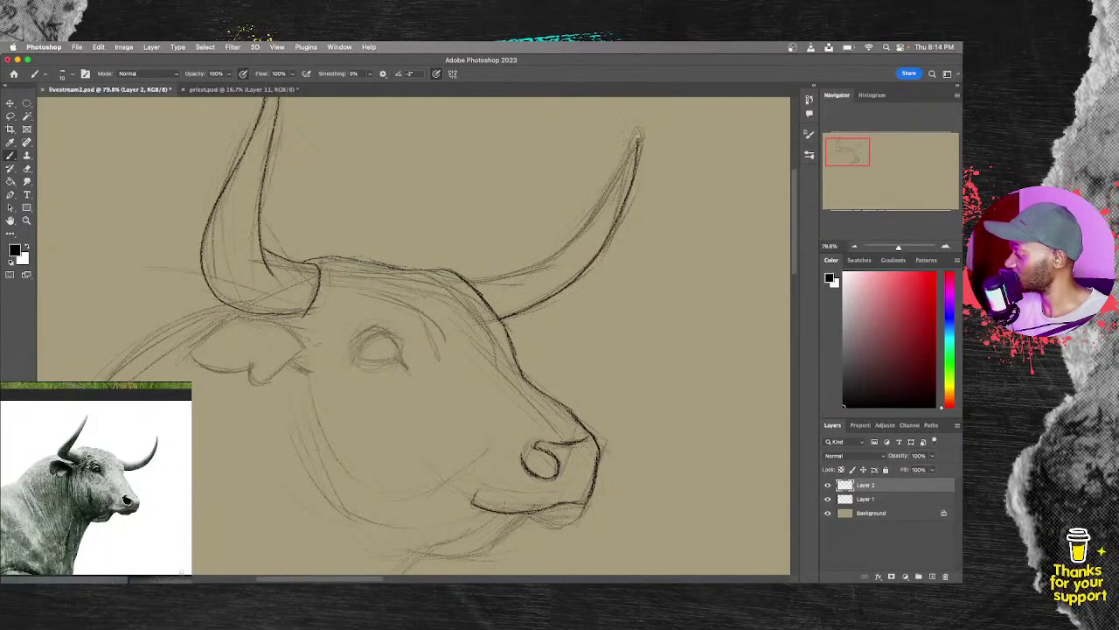
{"action": "mouse_move", "coordinate": [479, 278]}
{"action": "left_mouse_down"}
{"action": "mouse_move", "coordinate": [523, 267]}
{"action": "mouse_move", "coordinate": [579, 219]}
{"action": "mouse_move", "coordinate": [637, 133]}
{"action": "left_mouse_up"}
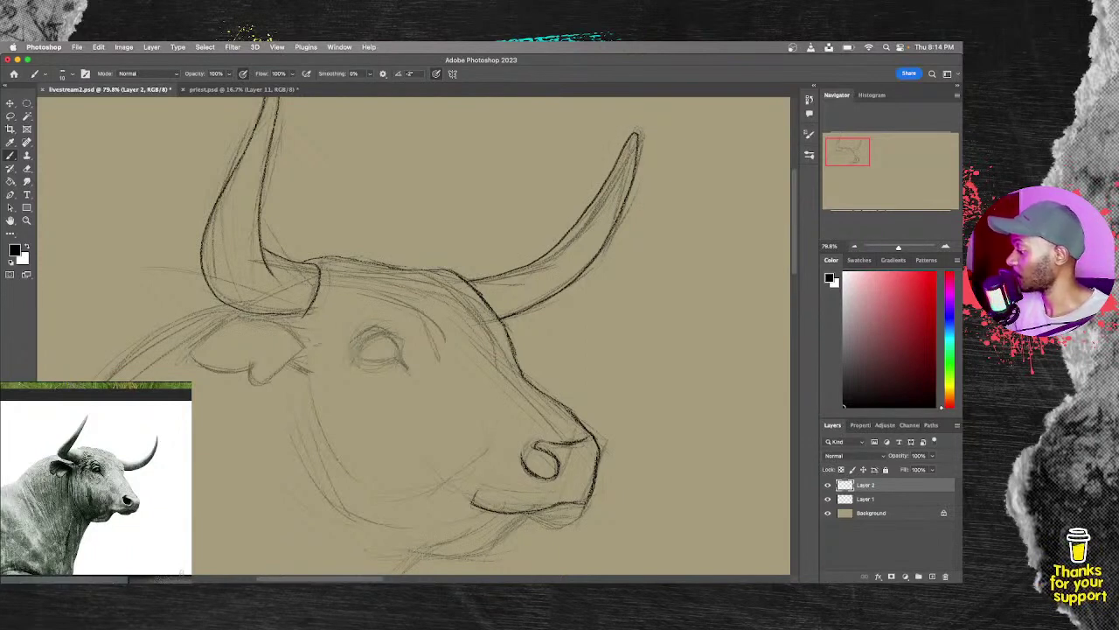
Step: Outline the ear with its notched lower edge, base and upper fold, and erase the stray mark at its lower lobe
{"action": "mouse_move", "coordinate": [278, 320]}
{"action": "left_mouse_down"}
{"action": "mouse_move", "coordinate": [306, 319]}
{"action": "mouse_move", "coordinate": [290, 320]}
{"action": "mouse_move", "coordinate": [326, 339]}
{"action": "left_mouse_up"}
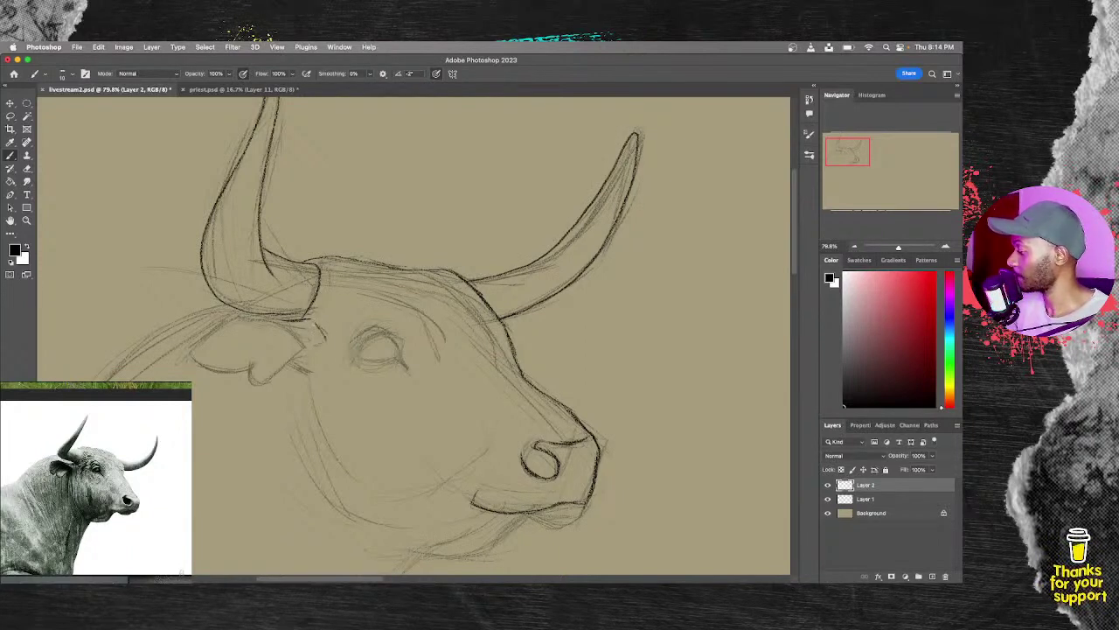
{"action": "mouse_move", "coordinate": [252, 320]}
{"action": "left_mouse_down"}
{"action": "mouse_move", "coordinate": [185, 353]}
{"action": "mouse_move", "coordinate": [249, 374]}
{"action": "mouse_move", "coordinate": [259, 389]}
{"action": "mouse_move", "coordinate": [277, 386]}
{"action": "left_mouse_up"}
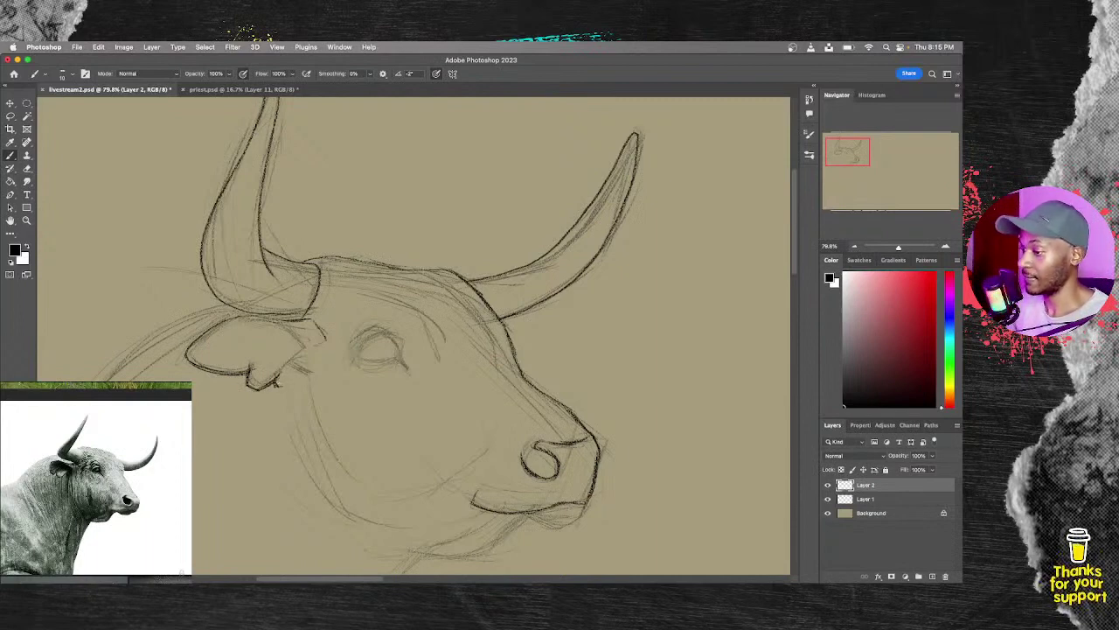
{"action": "key", "text": "e"}
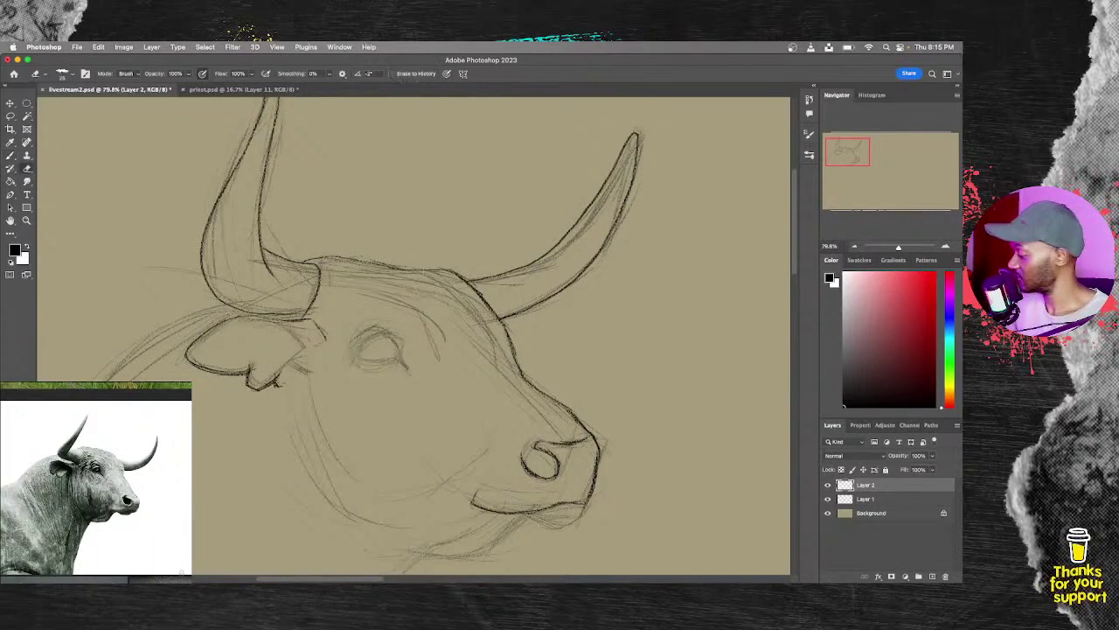
{"action": "key", "text": "b"}
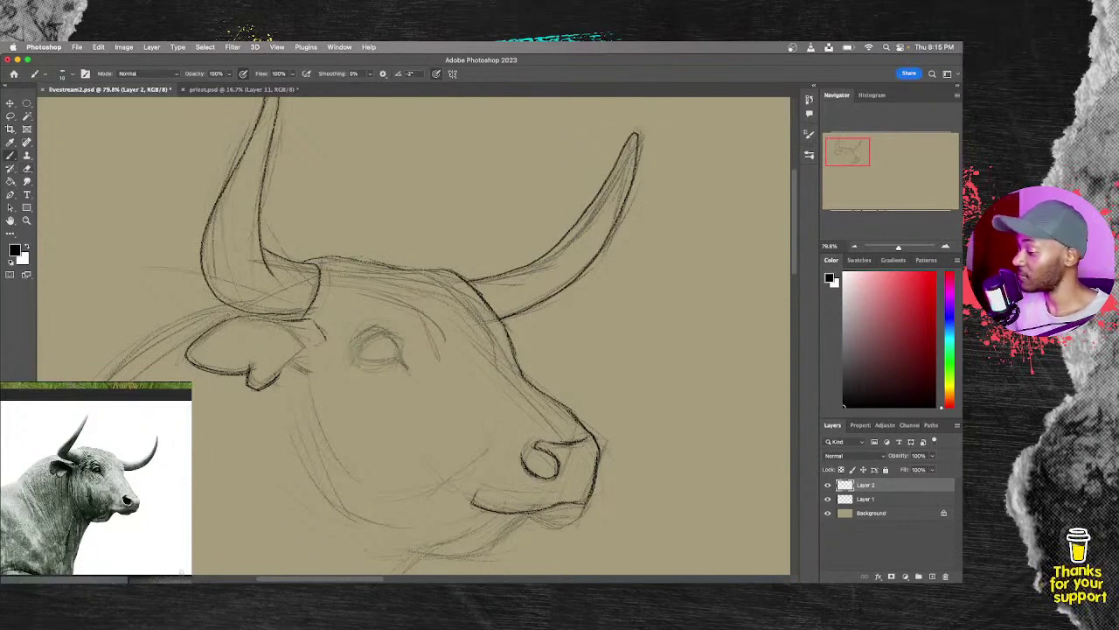
{"action": "left_click_drag", "start_coordinate": [280, 376], "coordinate": [300, 359]}
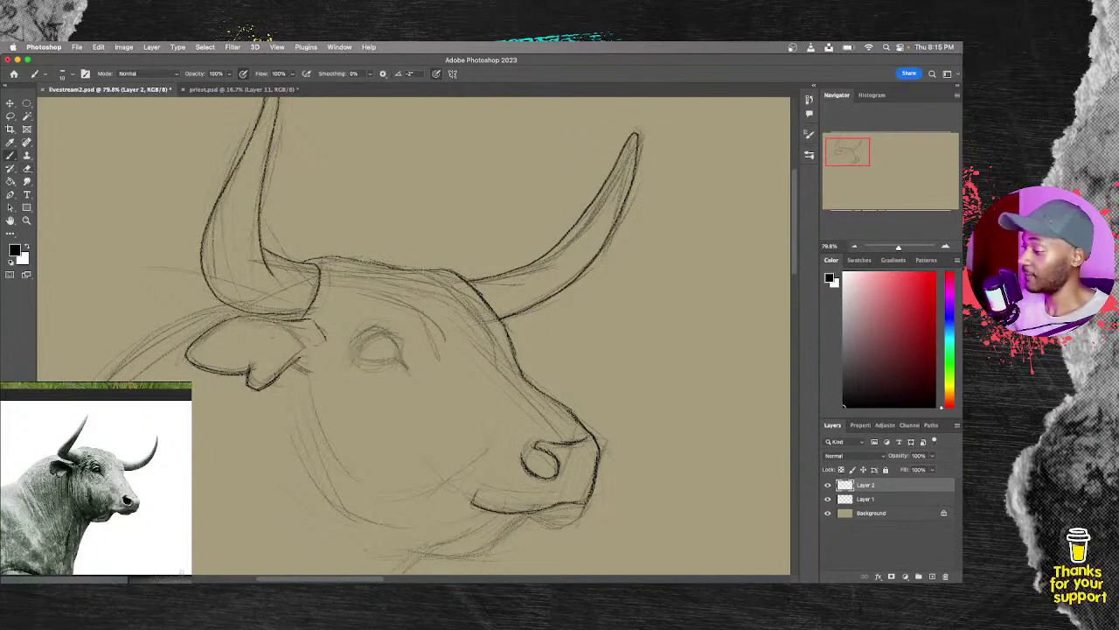
{"action": "mouse_move", "coordinate": [218, 330]}
{"action": "left_mouse_down"}
{"action": "mouse_move", "coordinate": [280, 327]}
{"action": "mouse_move", "coordinate": [306, 348]}
{"action": "left_mouse_up"}
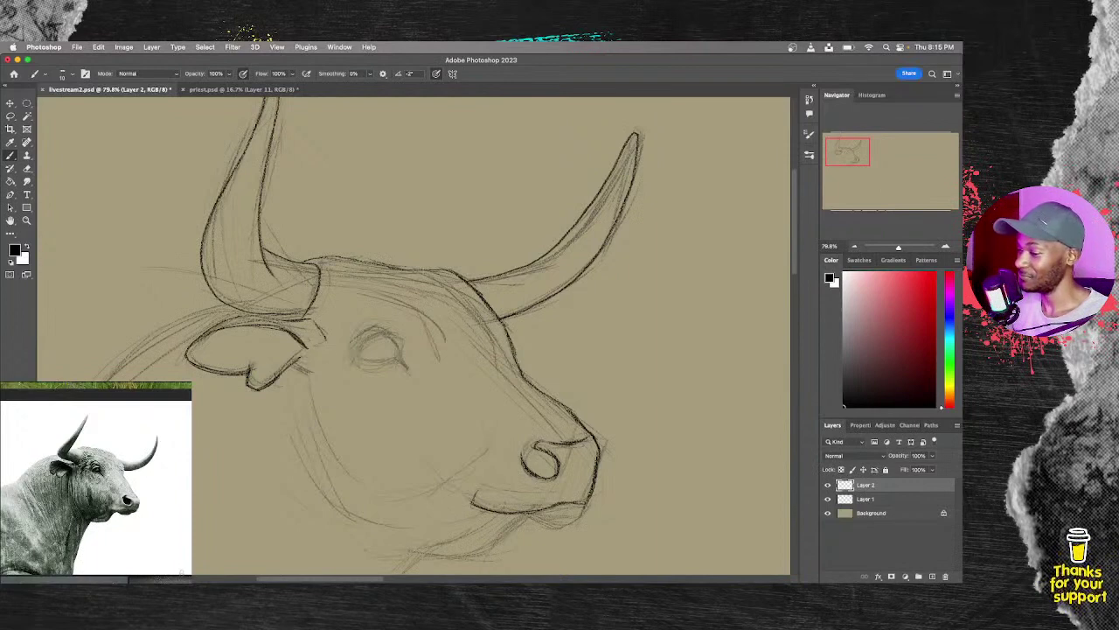
Step: Draw the cheek line below the ear, and outline the eyeball, upper lid and pointed front corner of the eye
{"action": "left_click_drag", "start_coordinate": [308, 368], "coordinate": [326, 446]}
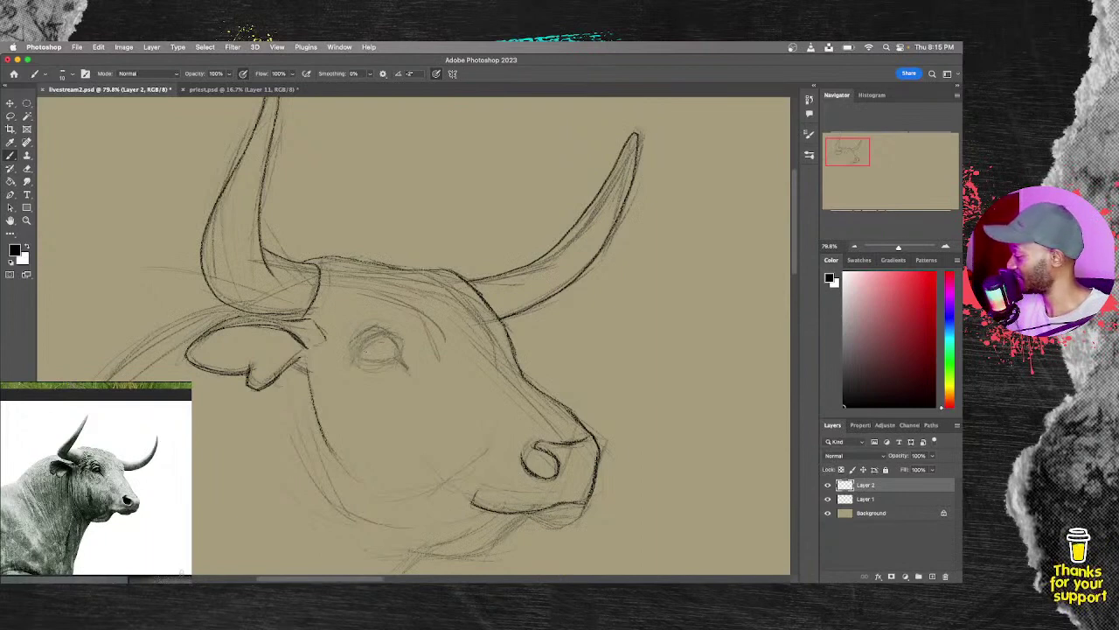
{"action": "mouse_move", "coordinate": [366, 352]}
{"action": "left_mouse_down"}
{"action": "mouse_move", "coordinate": [384, 340]}
{"action": "mouse_move", "coordinate": [394, 363]}
{"action": "mouse_move", "coordinate": [403, 357]}
{"action": "left_mouse_up"}
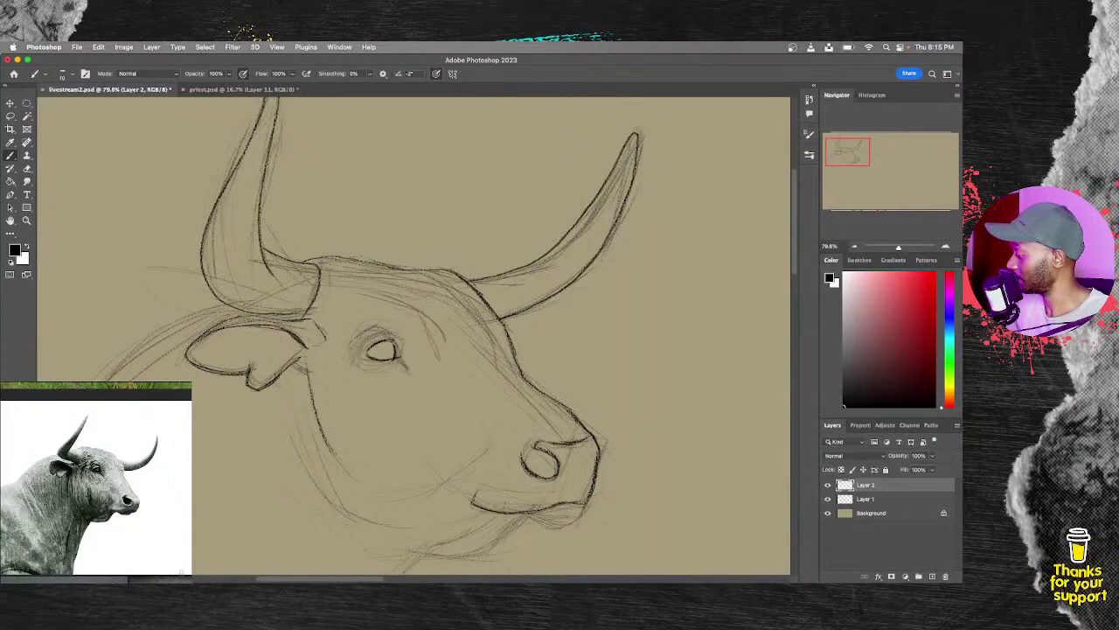
{"action": "left_click_drag", "start_coordinate": [359, 354], "coordinate": [394, 336]}
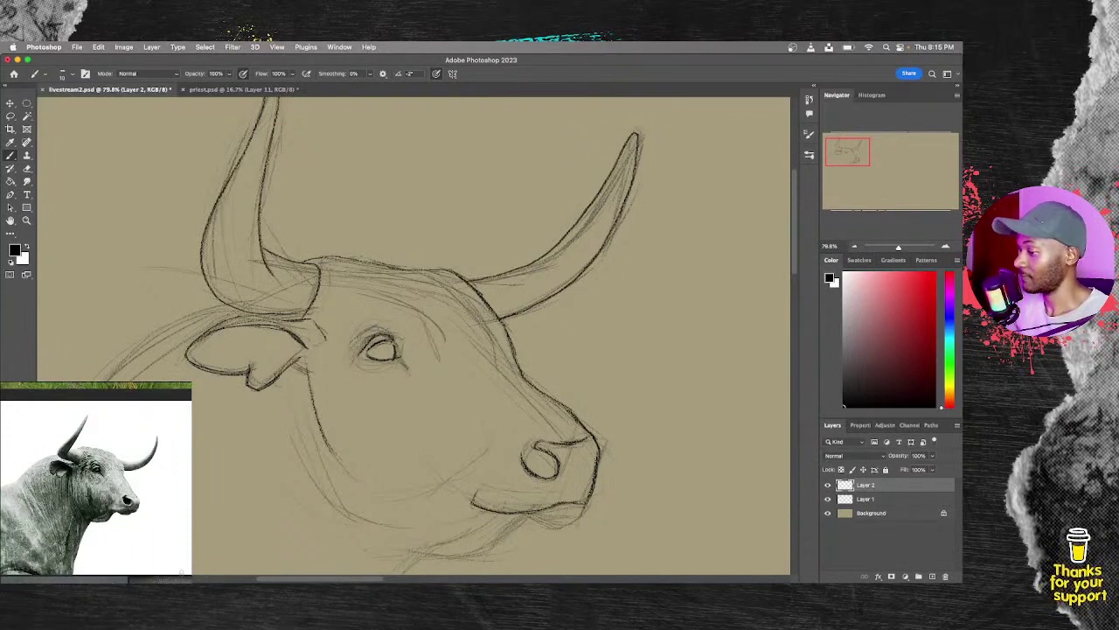
{"action": "left_click_drag", "start_coordinate": [393, 344], "coordinate": [406, 368]}
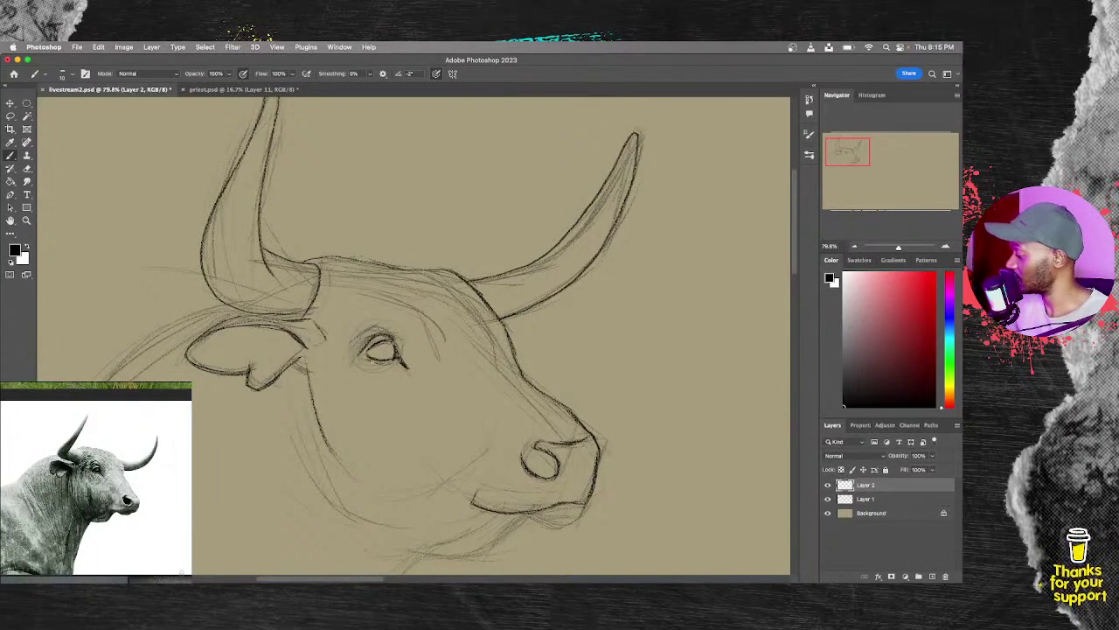
Step: Darken the upper eyelid fold, and outline the lower lip and chin beneath the muzzle
{"action": "left_click_drag", "start_coordinate": [381, 361], "coordinate": [398, 358]}
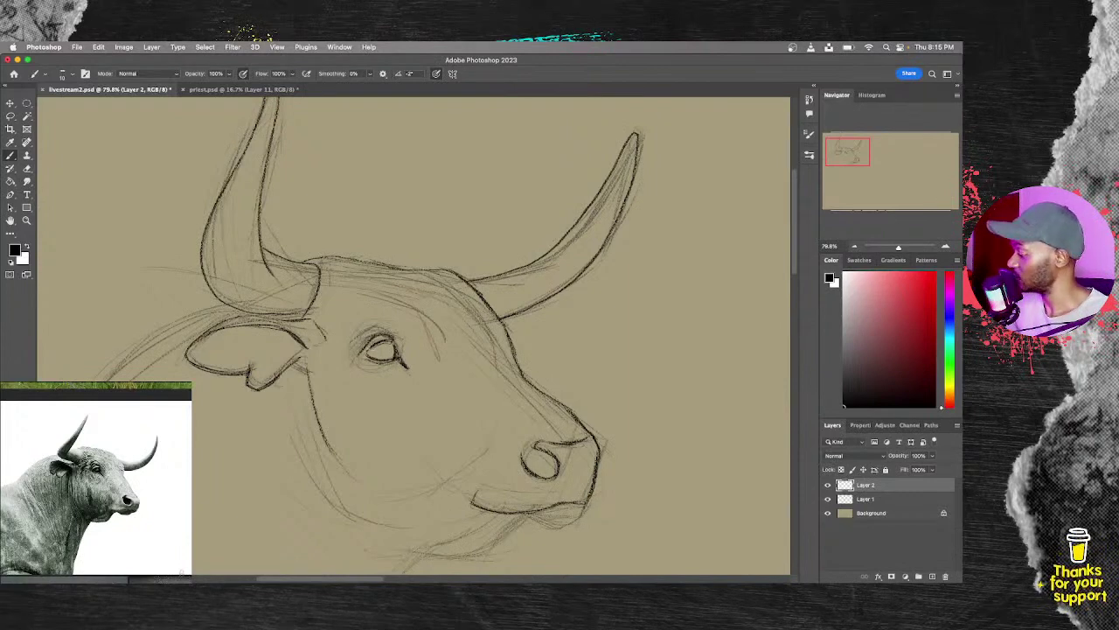
{"action": "left_click_drag", "start_coordinate": [364, 341], "coordinate": [383, 330]}
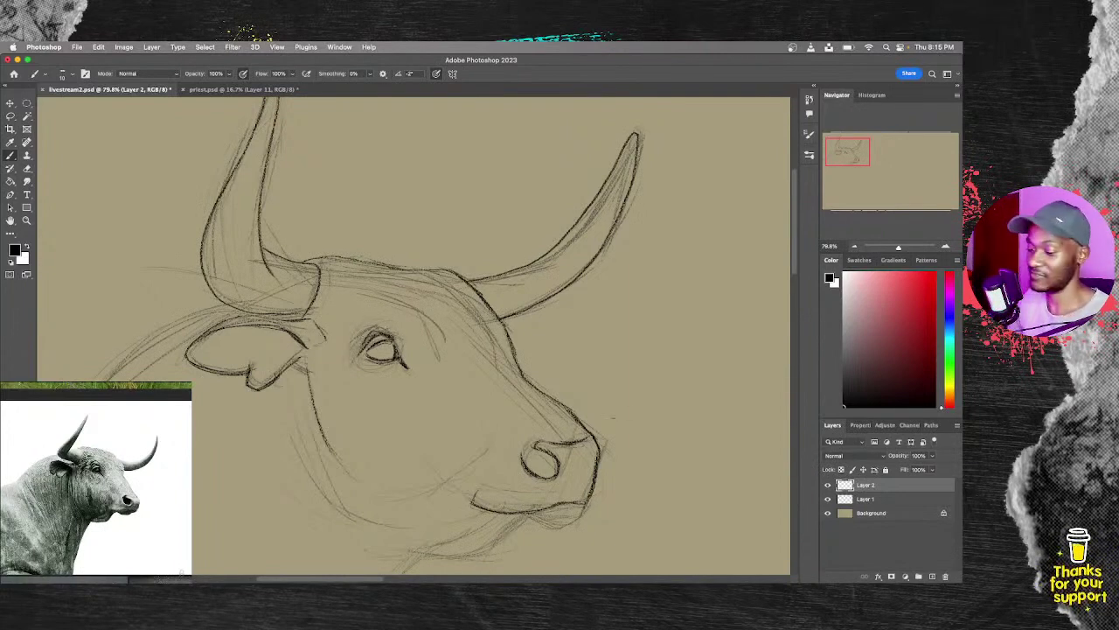
{"action": "left_click_drag", "start_coordinate": [555, 400], "coordinate": [512, 307]}
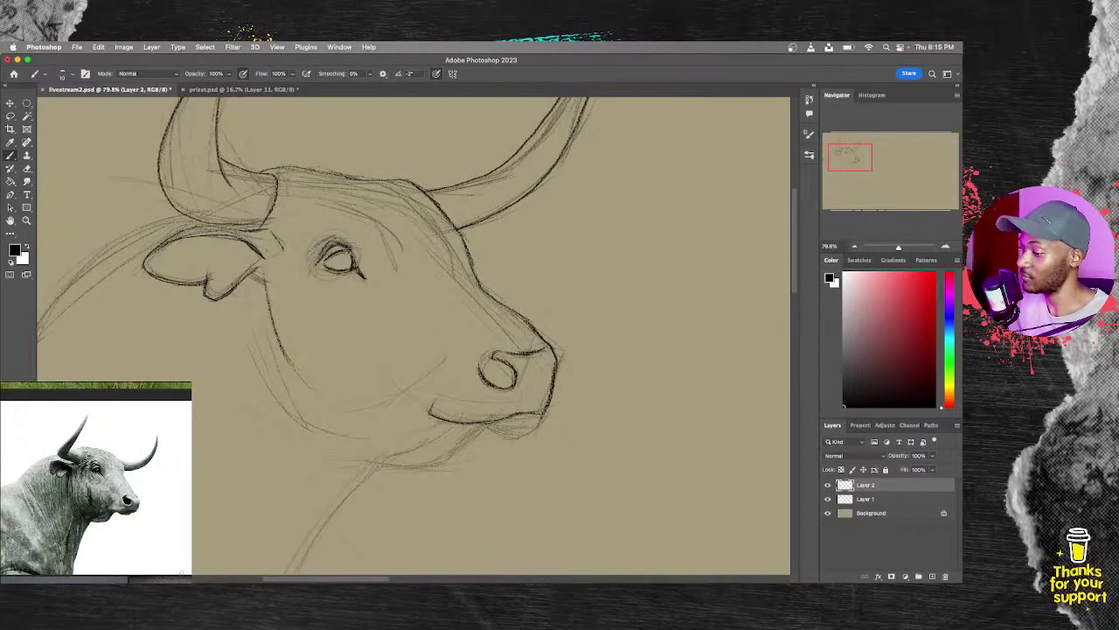
{"action": "mouse_move", "coordinate": [479, 425]}
{"action": "left_mouse_down"}
{"action": "mouse_move", "coordinate": [511, 435]}
{"action": "mouse_move", "coordinate": [542, 415]}
{"action": "left_mouse_up"}
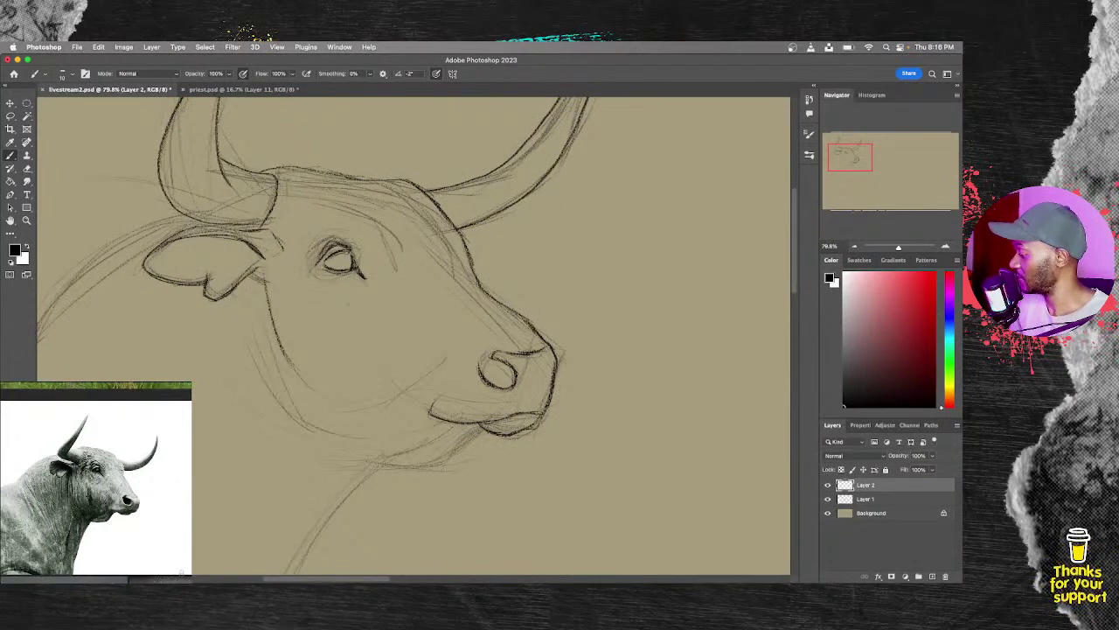
{"action": "mouse_move", "coordinate": [480, 431]}
{"action": "left_mouse_down"}
{"action": "mouse_move", "coordinate": [452, 460]}
{"action": "mouse_move", "coordinate": [472, 435]}
{"action": "left_mouse_up"}
{"action": "left_click_drag", "start_coordinate": [385, 469], "coordinate": [446, 463]}
{"action": "left_click_drag", "start_coordinate": [423, 469], "coordinate": [448, 460]}
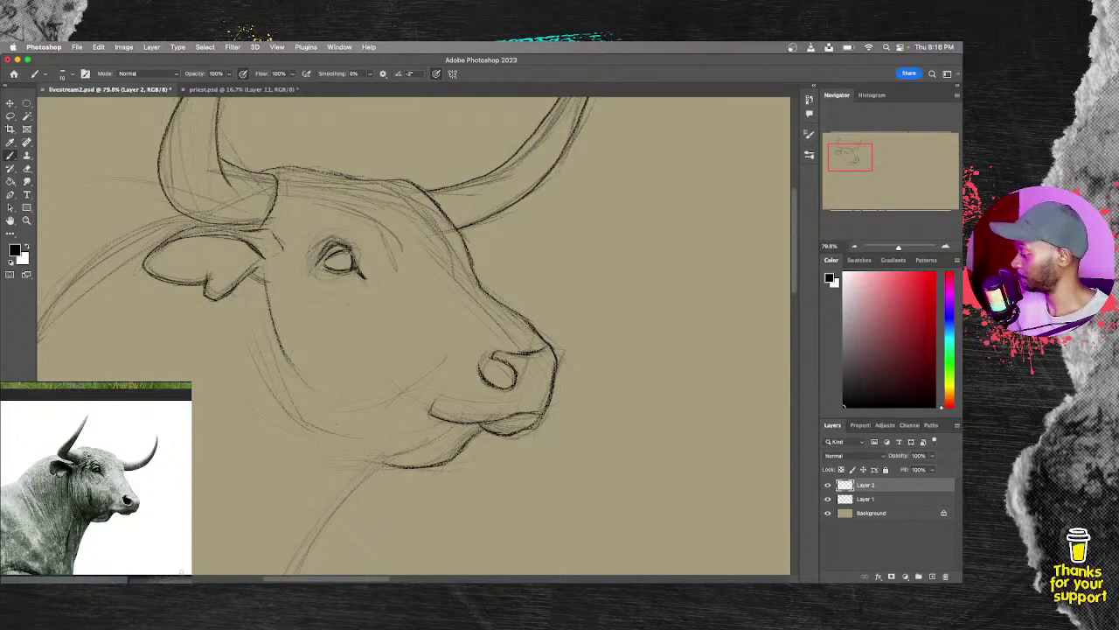
Step: Outline the rear jaw edge, its crease into the neck, and the throat line descending from the chin
{"action": "mouse_move", "coordinate": [320, 427]}
{"action": "left_mouse_down"}
{"action": "mouse_move", "coordinate": [385, 448]}
{"action": "mouse_move", "coordinate": [366, 450]}
{"action": "mouse_move", "coordinate": [323, 537]}
{"action": "left_mouse_up"}
{"action": "left_click_drag", "start_coordinate": [359, 488], "coordinate": [310, 564]}
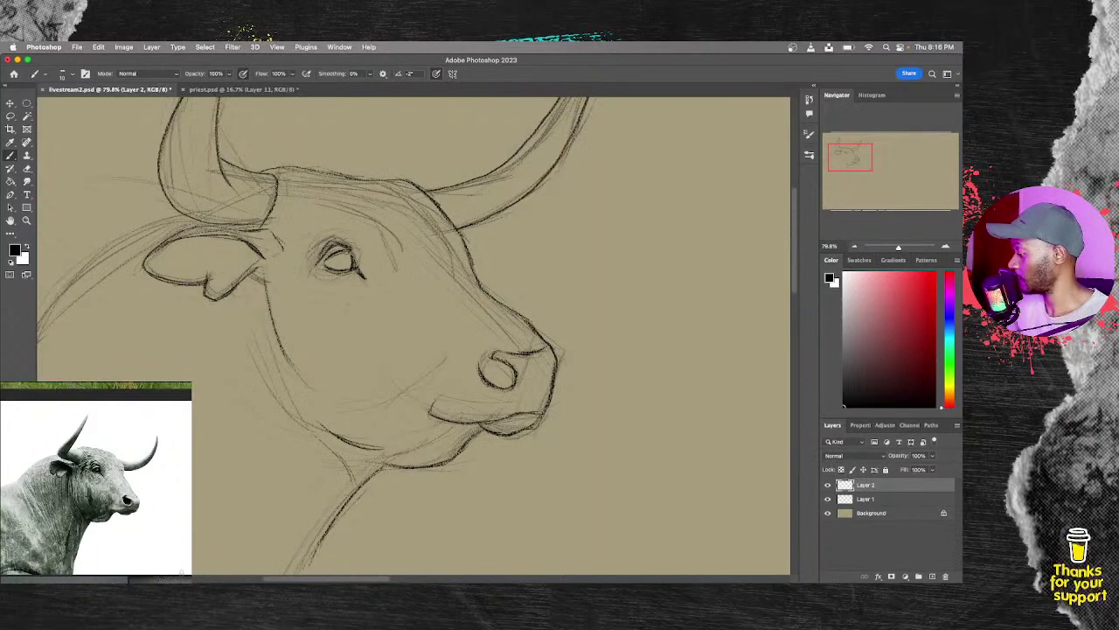
{"action": "left_click_drag", "start_coordinate": [332, 450], "coordinate": [359, 485]}
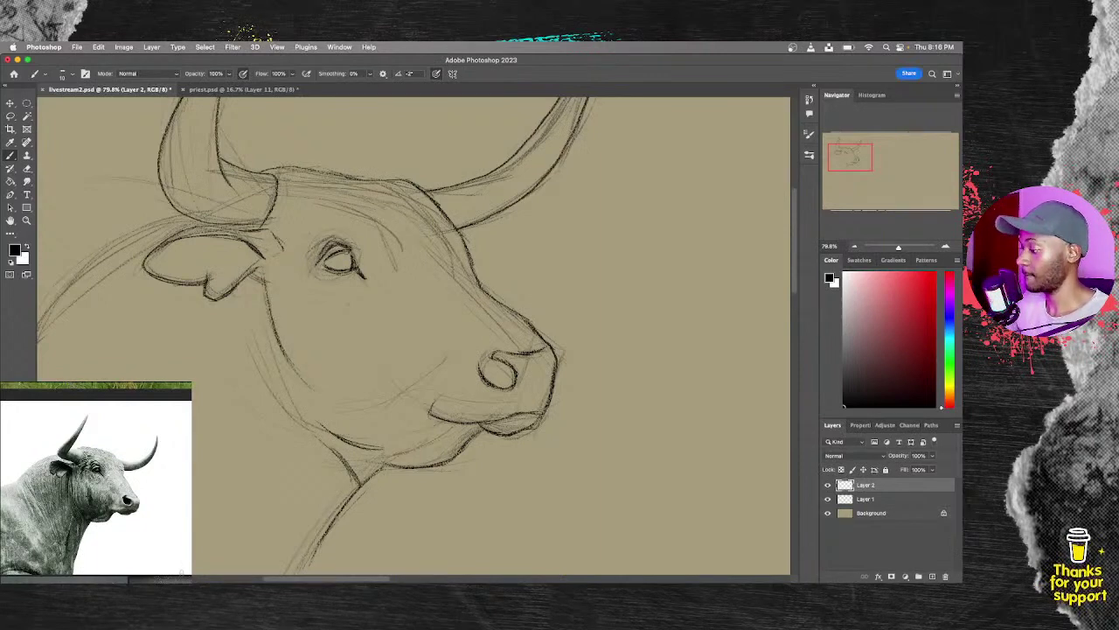
Step: Outline the back of the neck and hump from behind the near horn to the canvas edge
{"action": "left_click_drag", "start_coordinate": [170, 365], "coordinate": [432, 305]}
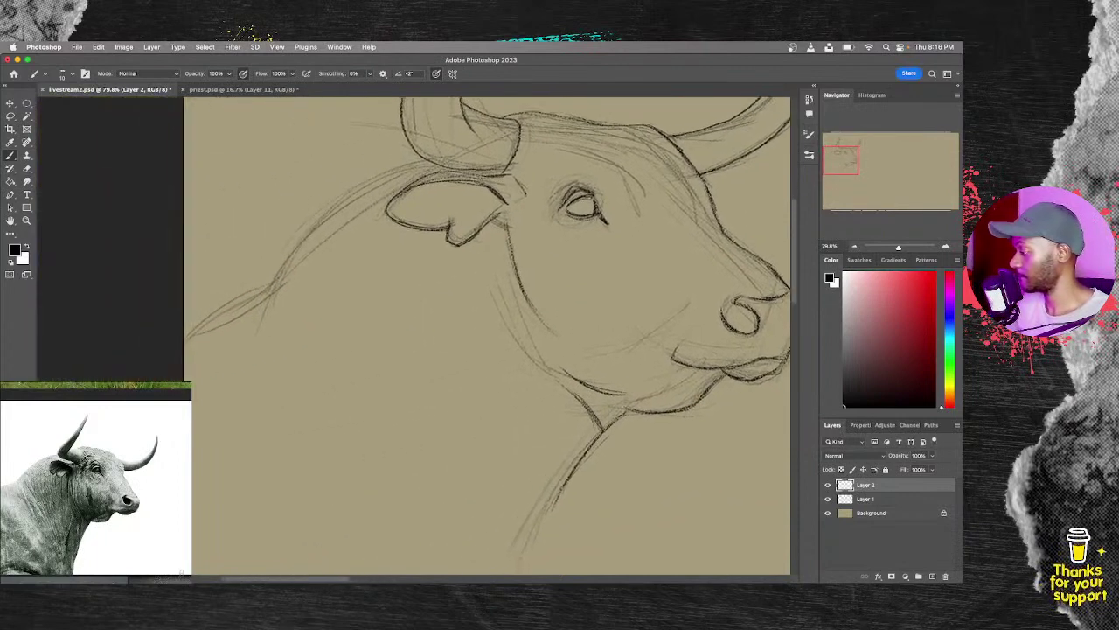
{"action": "left_click_drag", "start_coordinate": [288, 234], "coordinate": [425, 161]}
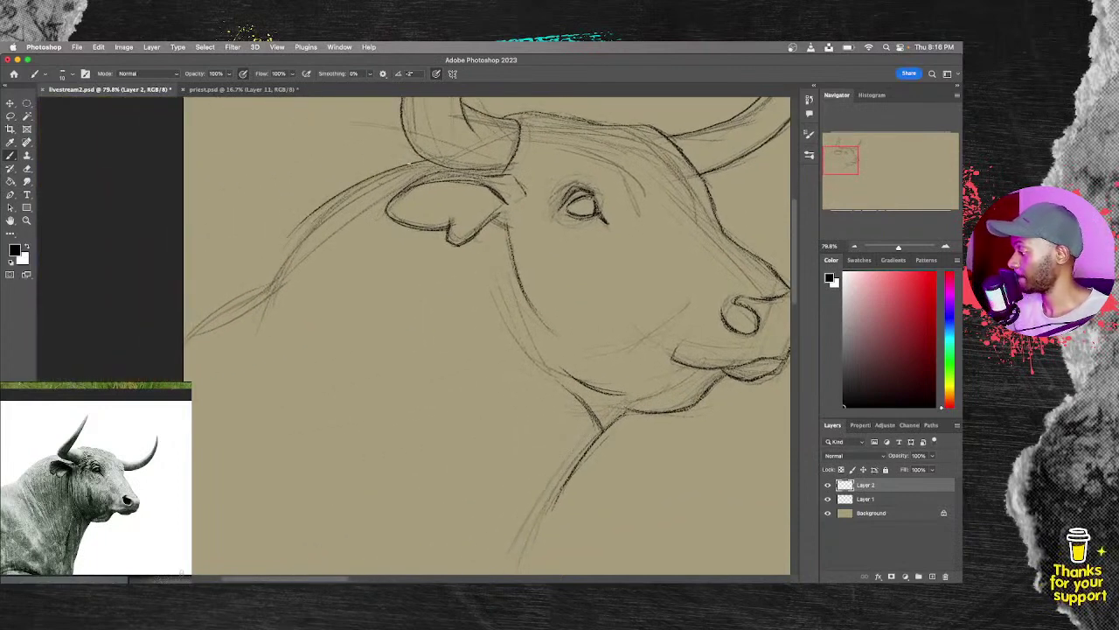
{"action": "left_click_drag", "start_coordinate": [293, 240], "coordinate": [341, 194]}
{"action": "mouse_move", "coordinate": [264, 287]}
{"action": "left_mouse_down"}
{"action": "mouse_move", "coordinate": [327, 205]}
{"action": "mouse_move", "coordinate": [250, 294]}
{"action": "mouse_move", "coordinate": [186, 339]}
{"action": "mouse_move", "coordinate": [242, 298]}
{"action": "left_mouse_up"}
{"action": "left_click_drag", "start_coordinate": [195, 330], "coordinate": [185, 342]}
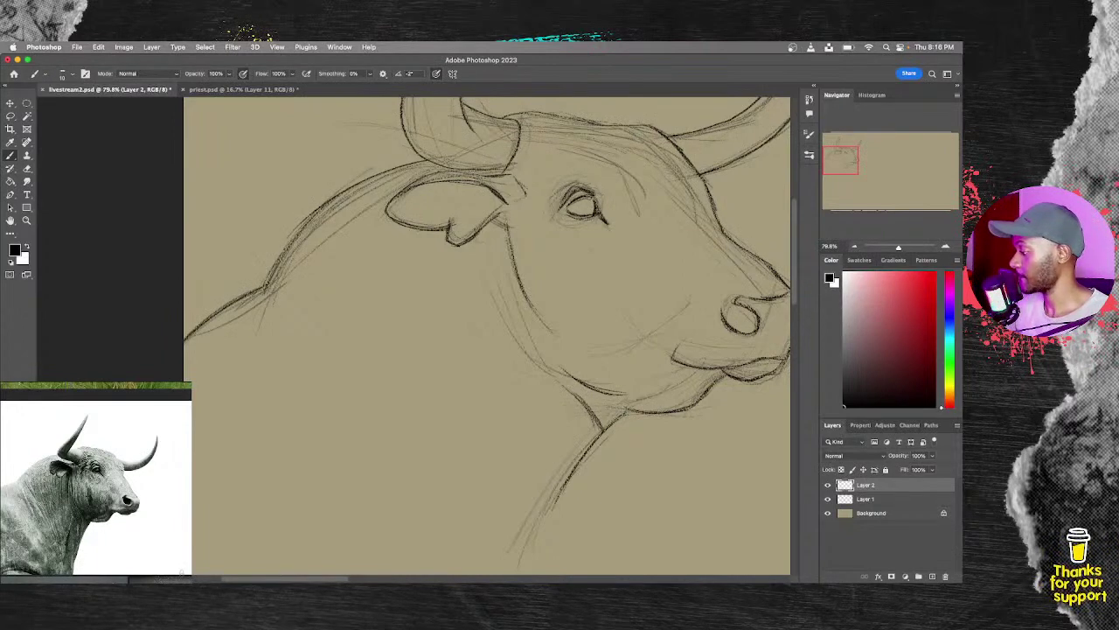
{"action": "left_click_drag", "start_coordinate": [270, 280], "coordinate": [184, 343]}
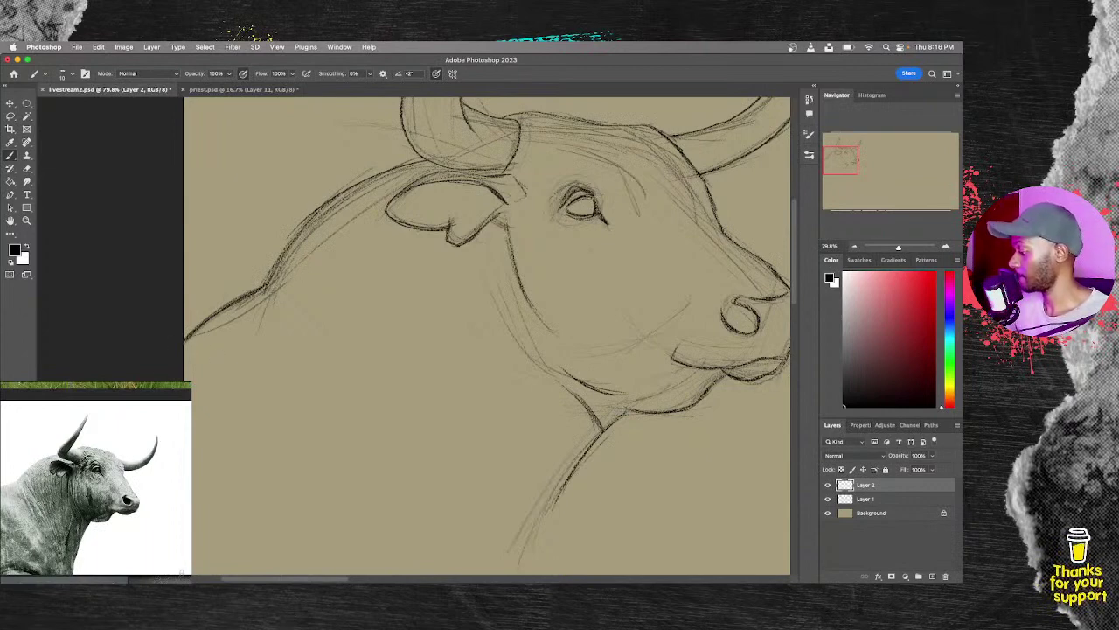
Step: Sketch light diagonal fold lines across the bull's neck and shoulder
{"action": "left_click_drag", "start_coordinate": [252, 421], "coordinate": [362, 496]}
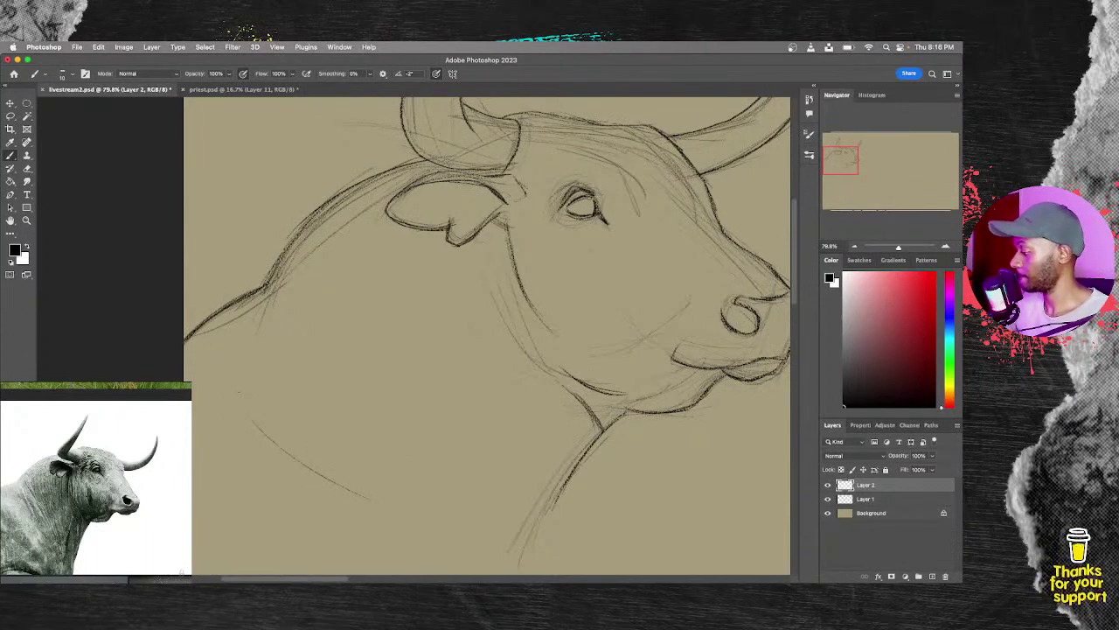
{"action": "mouse_move", "coordinate": [310, 312]}
{"action": "left_mouse_down"}
{"action": "mouse_move", "coordinate": [363, 415]}
{"action": "mouse_move", "coordinate": [402, 459]}
{"action": "left_mouse_up"}
{"action": "left_click_drag", "start_coordinate": [525, 407], "coordinate": [459, 408]}
{"action": "left_click_drag", "start_coordinate": [557, 444], "coordinate": [457, 439]}
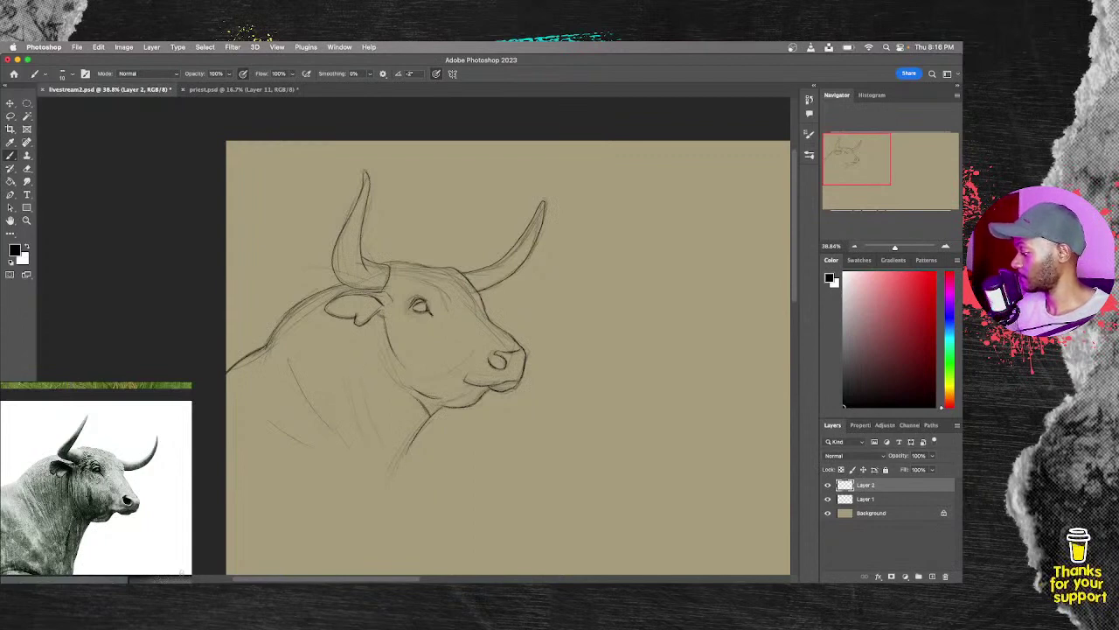
Step: Extend and darken the throat line, reinforce the chin's underside, and add a short inner cheek stroke
{"action": "left_click_drag", "start_coordinate": [416, 437], "coordinate": [395, 481]}
{"action": "left_click_drag", "start_coordinate": [444, 408], "coordinate": [497, 386]}
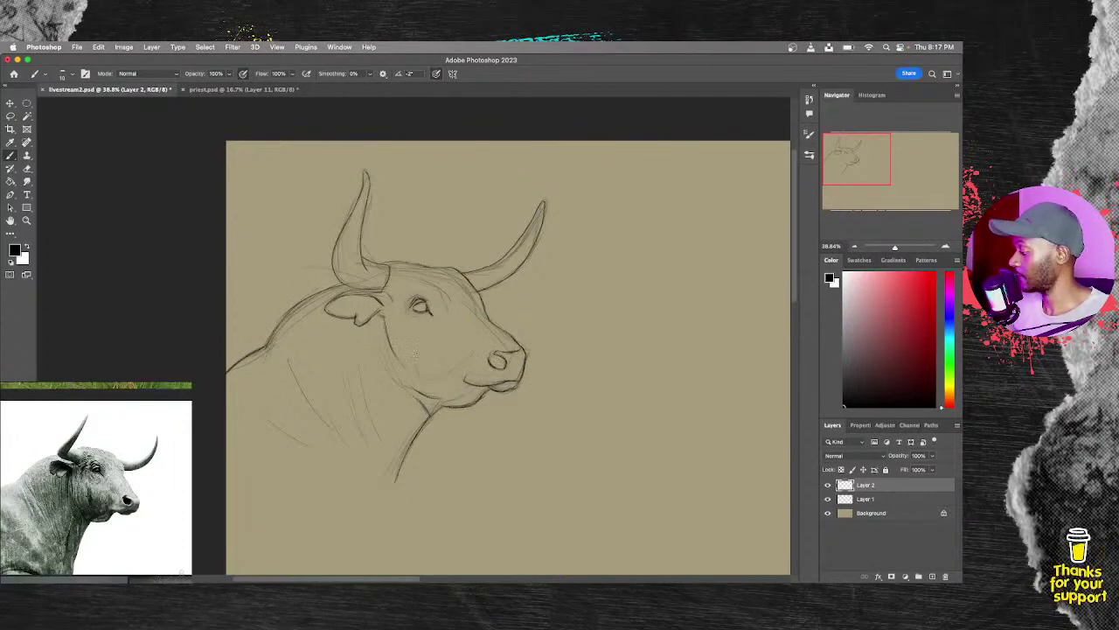
{"action": "left_click_drag", "start_coordinate": [418, 368], "coordinate": [430, 386]}
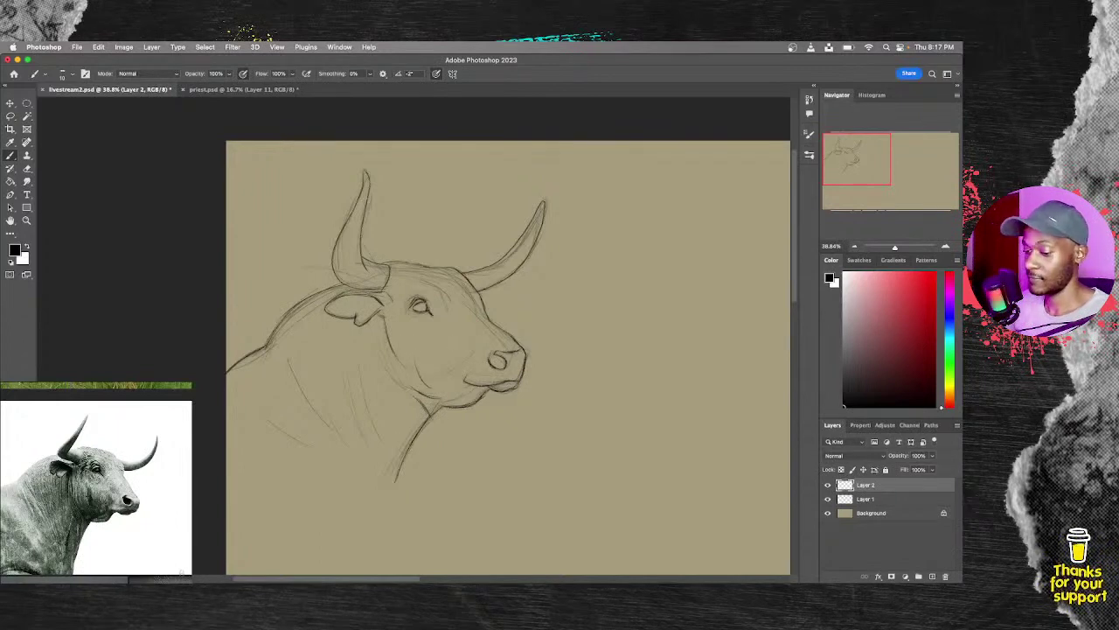
Step: Group Layer 1 and Layer 2, and scale the group down proportionally to about 57% from its lower left corner
{"action": "key", "text": "z"}
{"action": "left_click_drag", "start_coordinate": [491, 359], "coordinate": [522, 359]}
{"action": "key", "text": "b"}
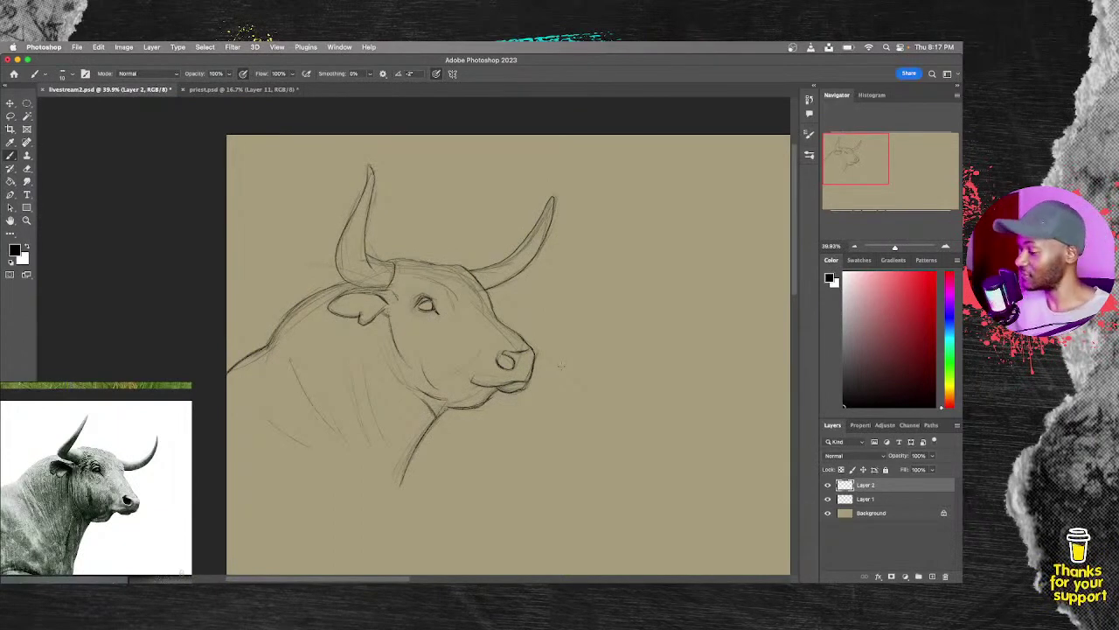
{"action": "left_click", "coordinate": [888, 499], "text": "shift"}
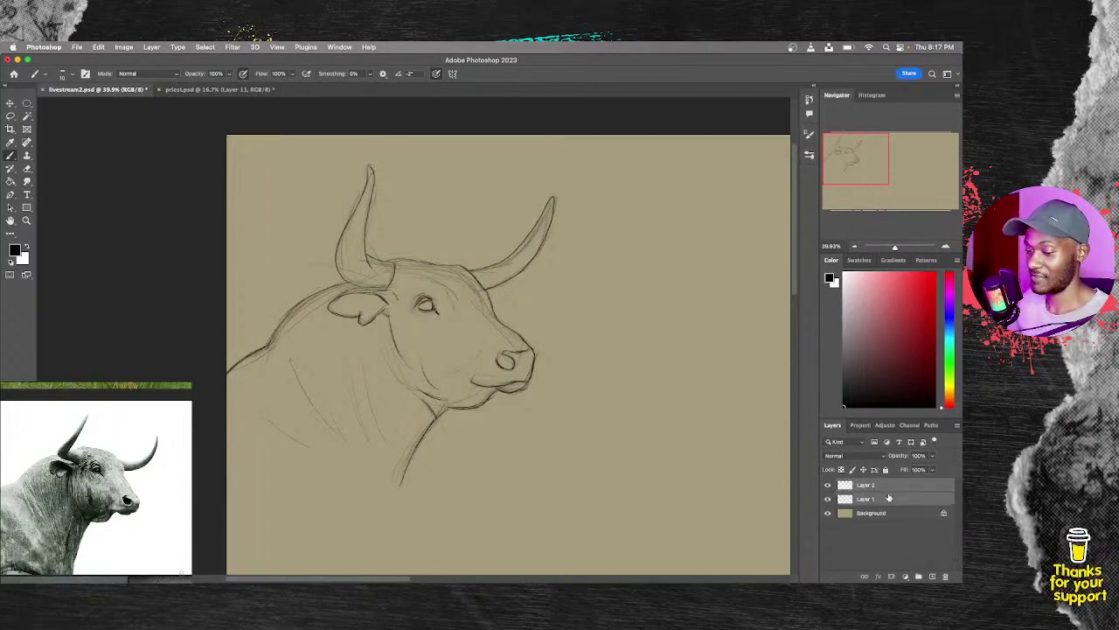
{"action": "key", "text": "super+g"}
{"action": "key", "text": "super+t"}
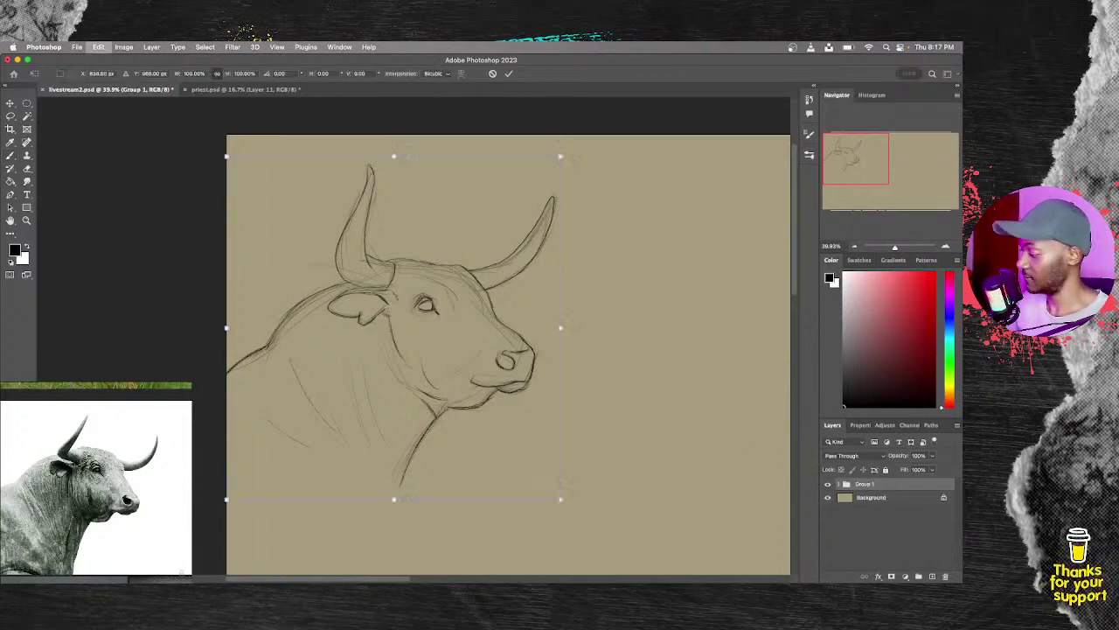
{"action": "left_click_drag", "start_coordinate": [560, 157], "coordinate": [416, 305]}
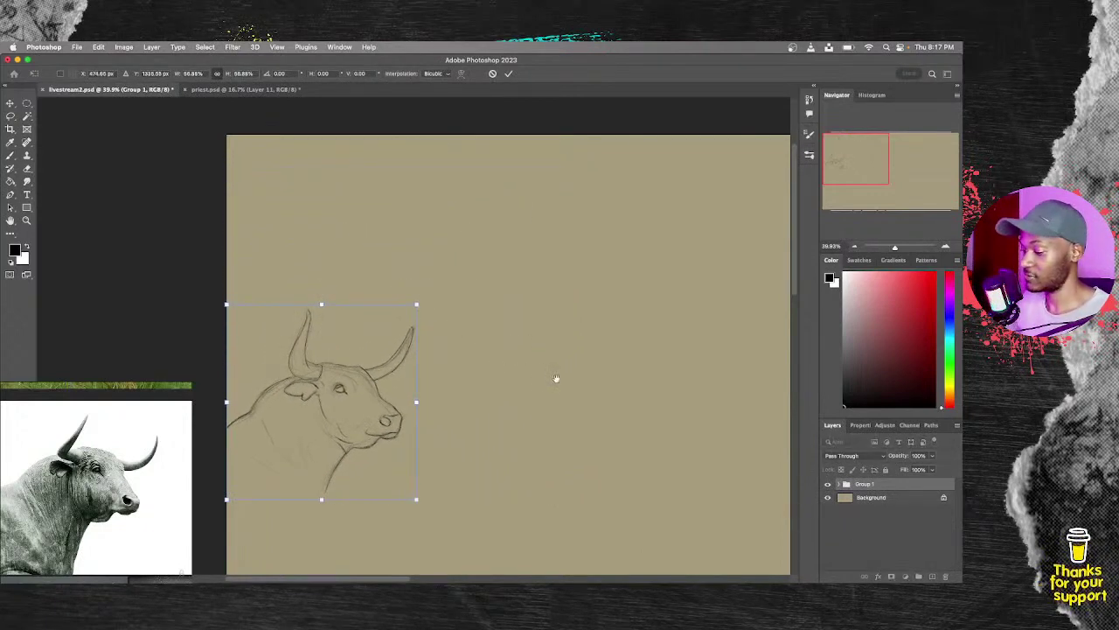
{"action": "left_click_drag", "start_coordinate": [556, 377], "coordinate": [458, 222]}
{"action": "left_click_drag", "start_coordinate": [516, 357], "coordinate": [451, 340]}
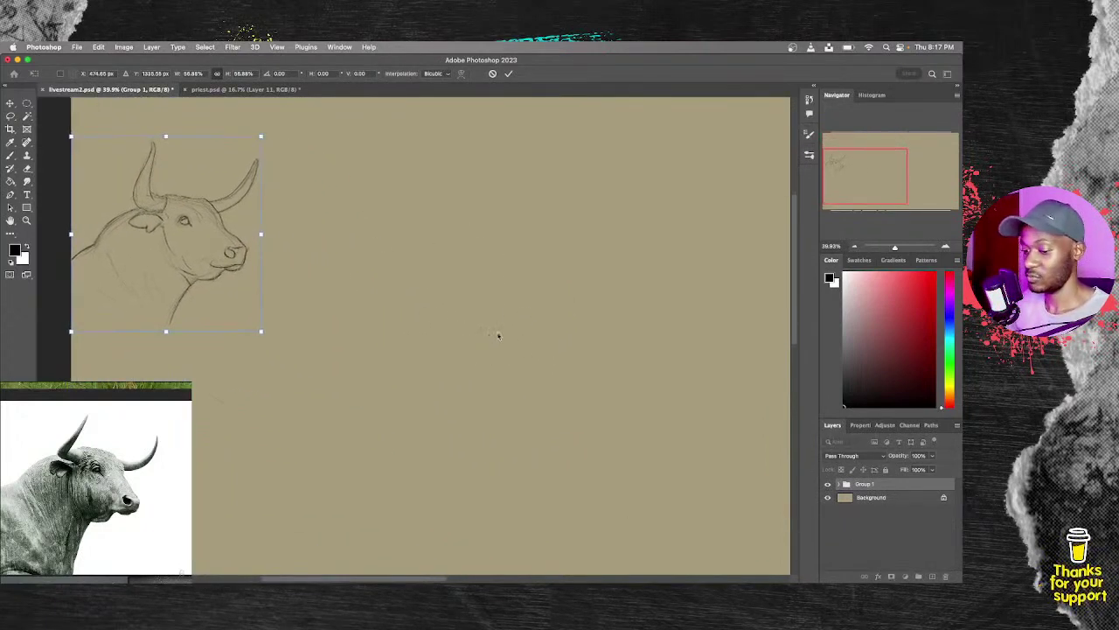
{"action": "key", "text": "Return"}
{"action": "key", "text": "b"}
{"action": "scroll", "coordinate": [480, 342], "scroll_direction": "down", "scroll_amount": 2}
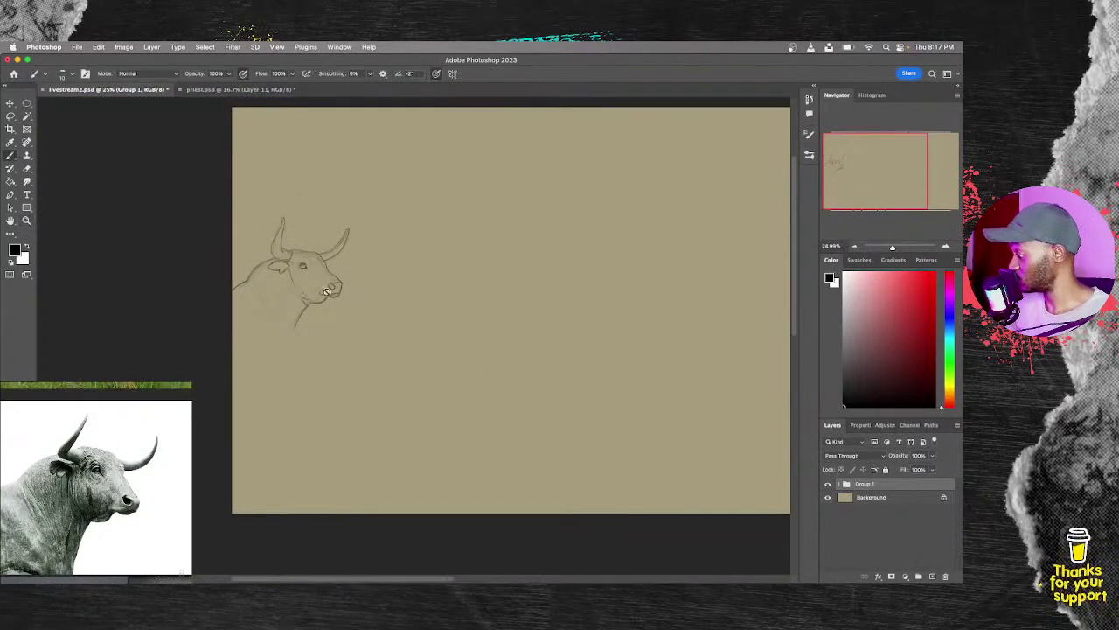
Step: Move the grouped bull drawing to the canvas's lower left corner, and hide it beneath a new empty layer
{"action": "key", "text": "v"}
{"action": "left_click_drag", "start_coordinate": [320, 312], "coordinate": [315, 472]}
{"action": "left_click", "coordinate": [827, 485]}
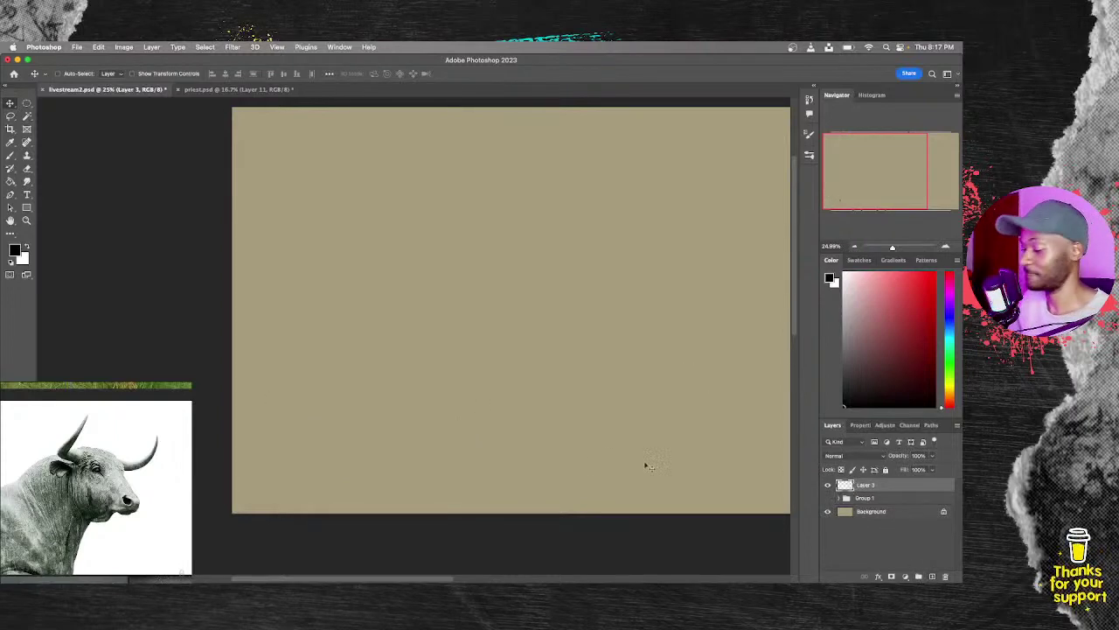
Step: Rough in a second bull's back contour, throat and chest lines on Layer 3, following the white bull reference
{"action": "left_click_drag", "start_coordinate": [507, 358], "coordinate": [296, 377]}
{"action": "key", "text": "z"}
{"action": "left_click", "coordinate": [511, 330]}
{"action": "left_click_drag", "start_coordinate": [512, 330], "coordinate": [515, 368]}
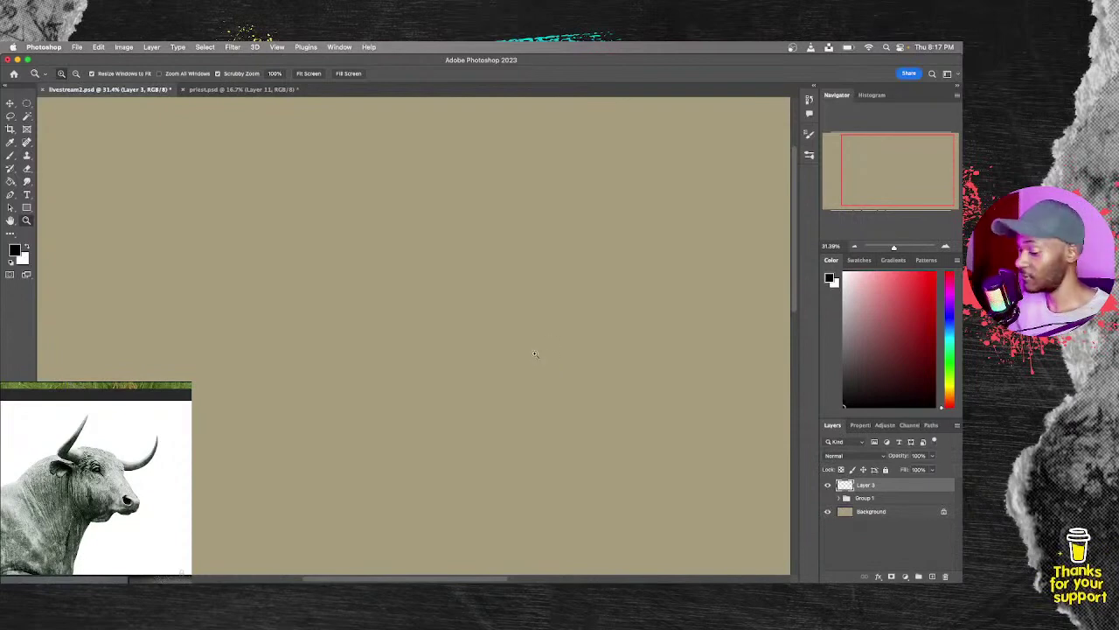
{"action": "key", "text": "b"}
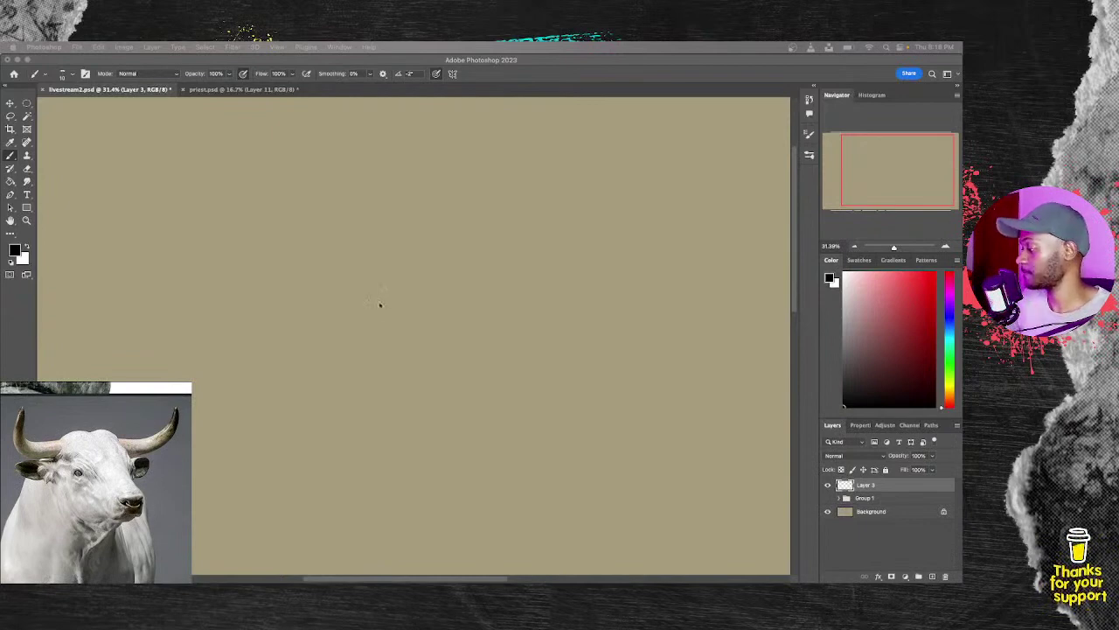
{"action": "left_click", "coordinate": [380, 304]}
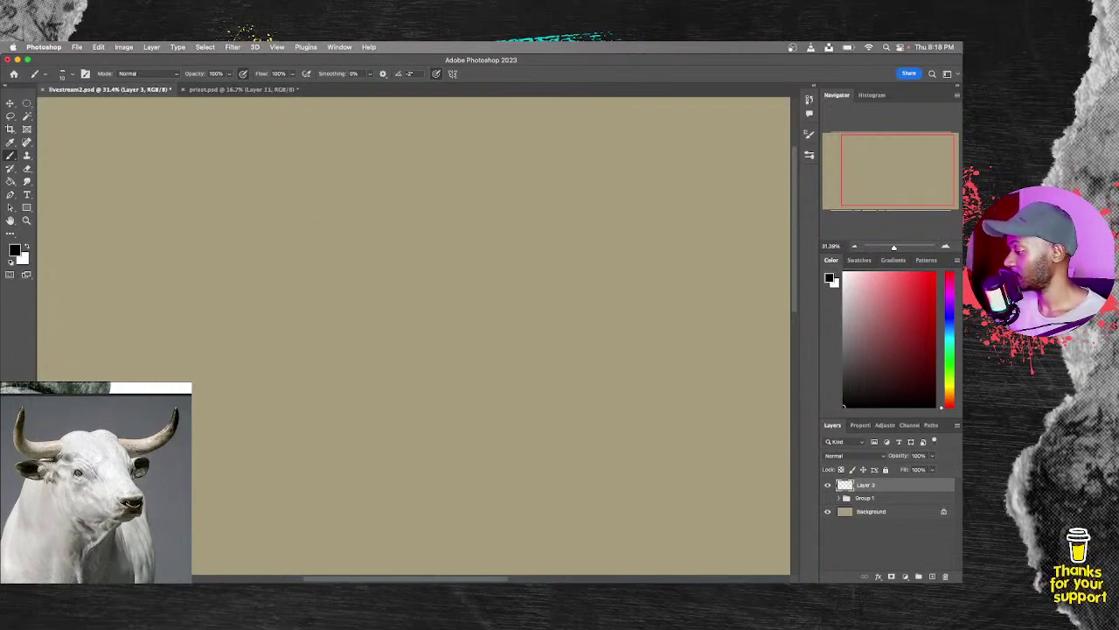
{"action": "left_click_drag", "start_coordinate": [193, 395], "coordinate": [340, 248]}
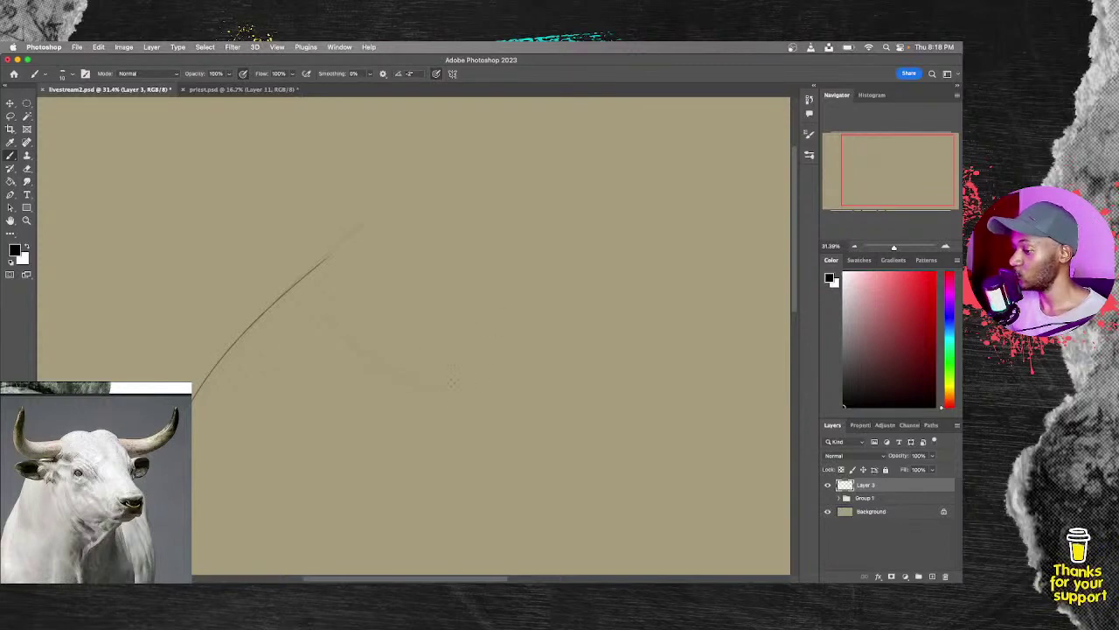
{"action": "left_click_drag", "start_coordinate": [490, 340], "coordinate": [404, 472]}
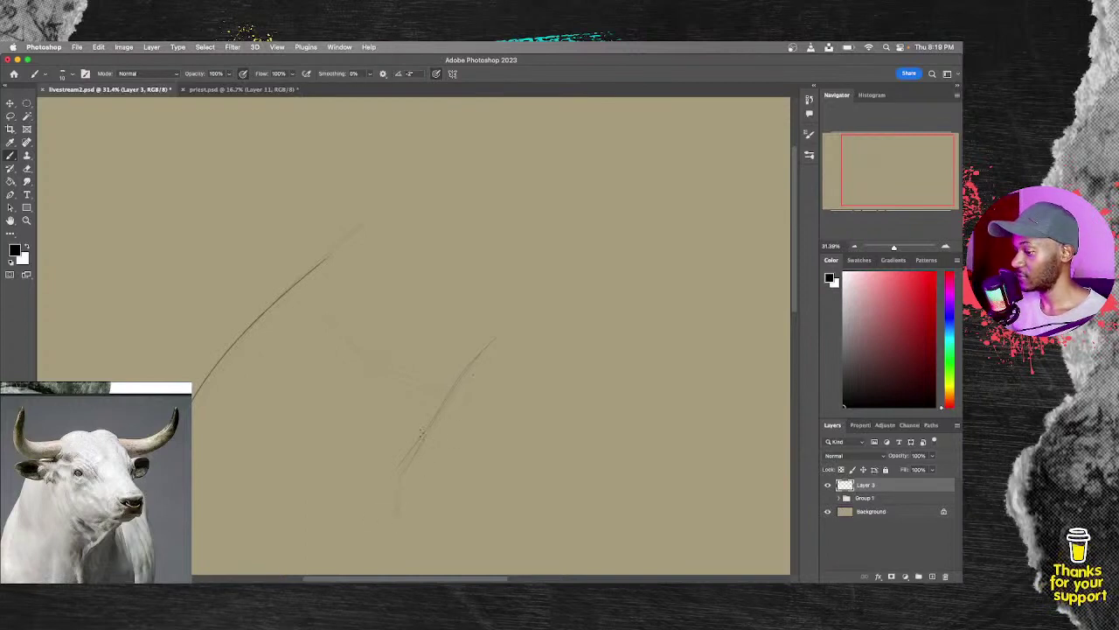
{"action": "left_click_drag", "start_coordinate": [471, 385], "coordinate": [464, 472]}
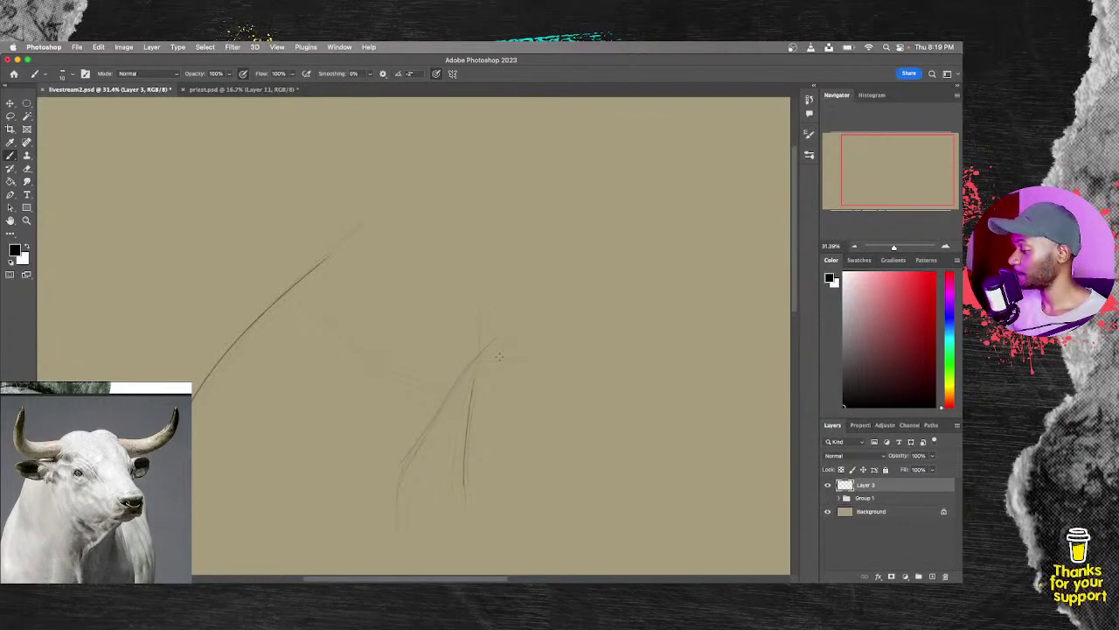
Step: Block in the three-quarter head with a boxy muzzle, tapering sides, far ear, near eye socket and curved cheek
{"action": "left_click_drag", "start_coordinate": [477, 360], "coordinate": [544, 363]}
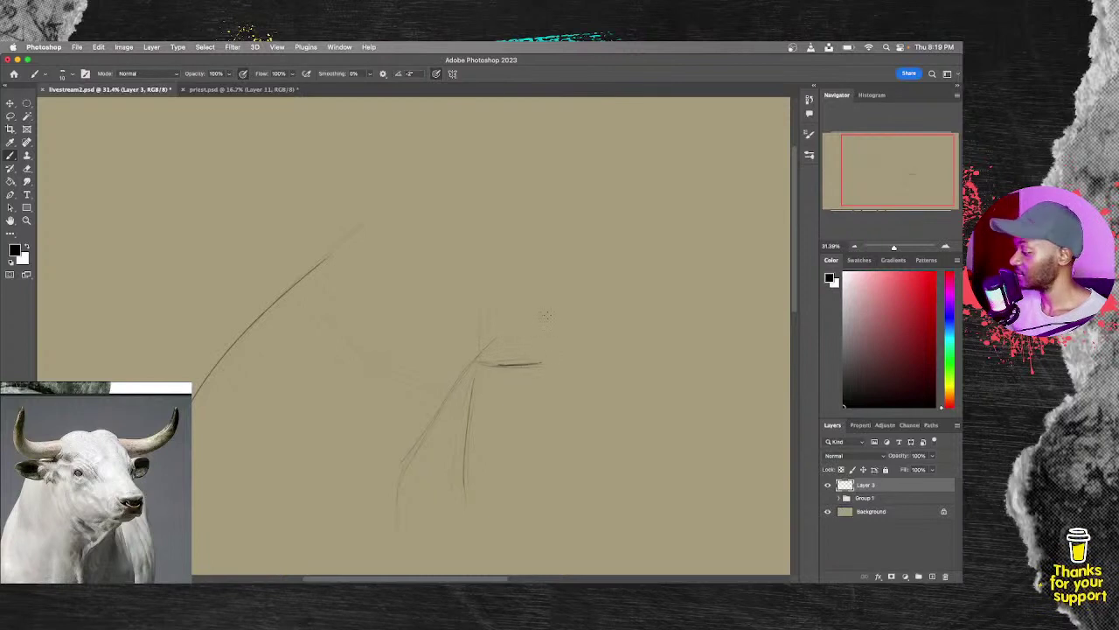
{"action": "left_click_drag", "start_coordinate": [495, 299], "coordinate": [548, 304]}
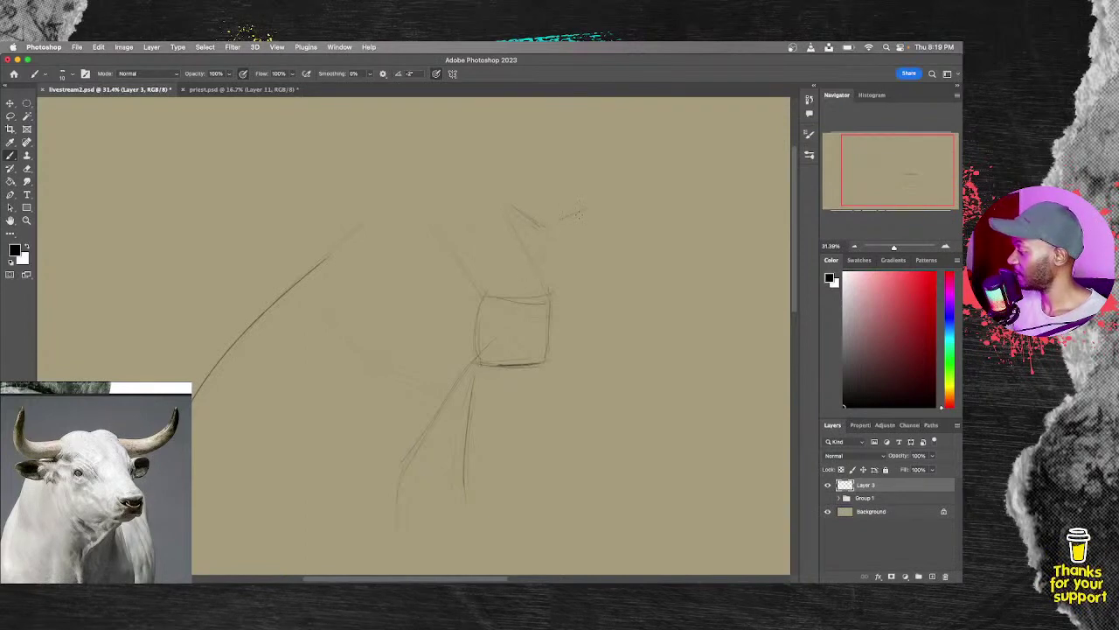
{"action": "left_click_drag", "start_coordinate": [560, 221], "coordinate": [601, 217]}
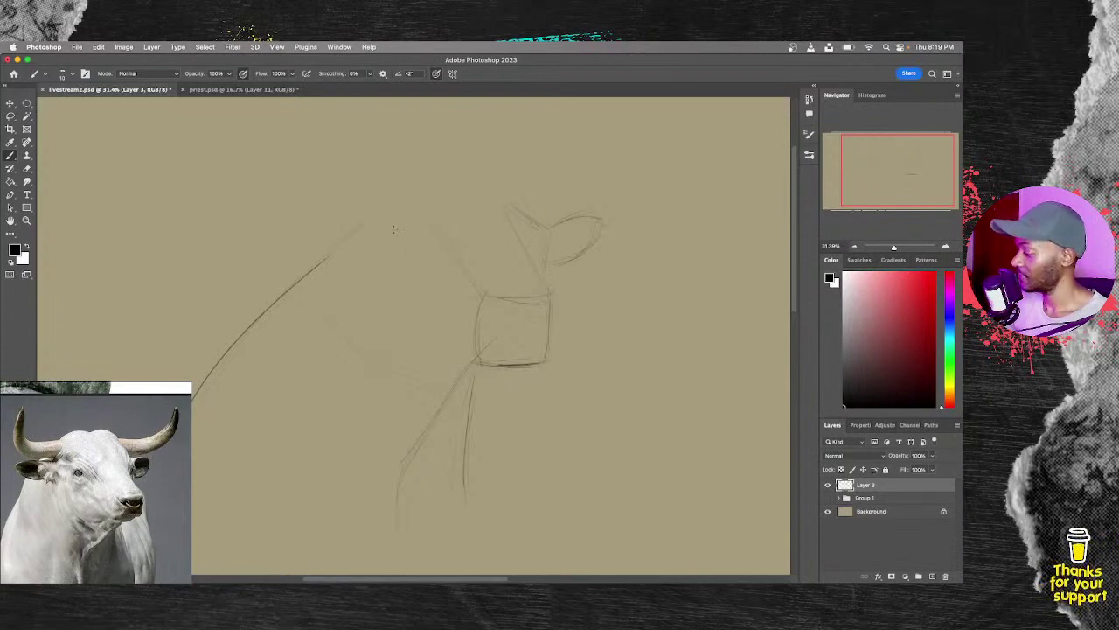
{"action": "left_click_drag", "start_coordinate": [423, 224], "coordinate": [464, 251]}
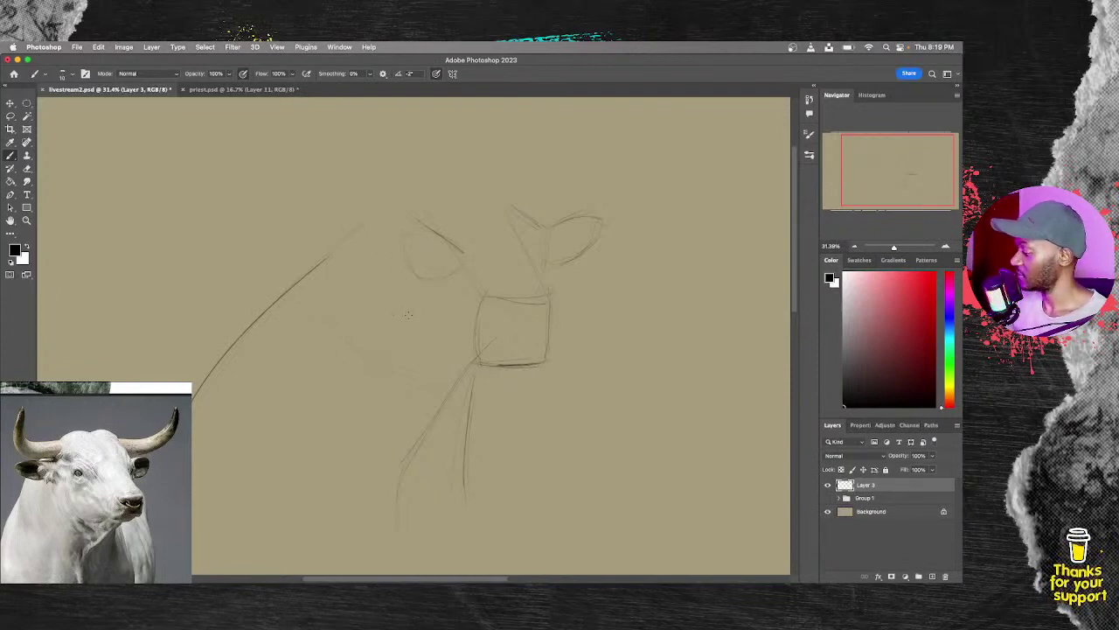
{"action": "left_click_drag", "start_coordinate": [393, 298], "coordinate": [413, 334]}
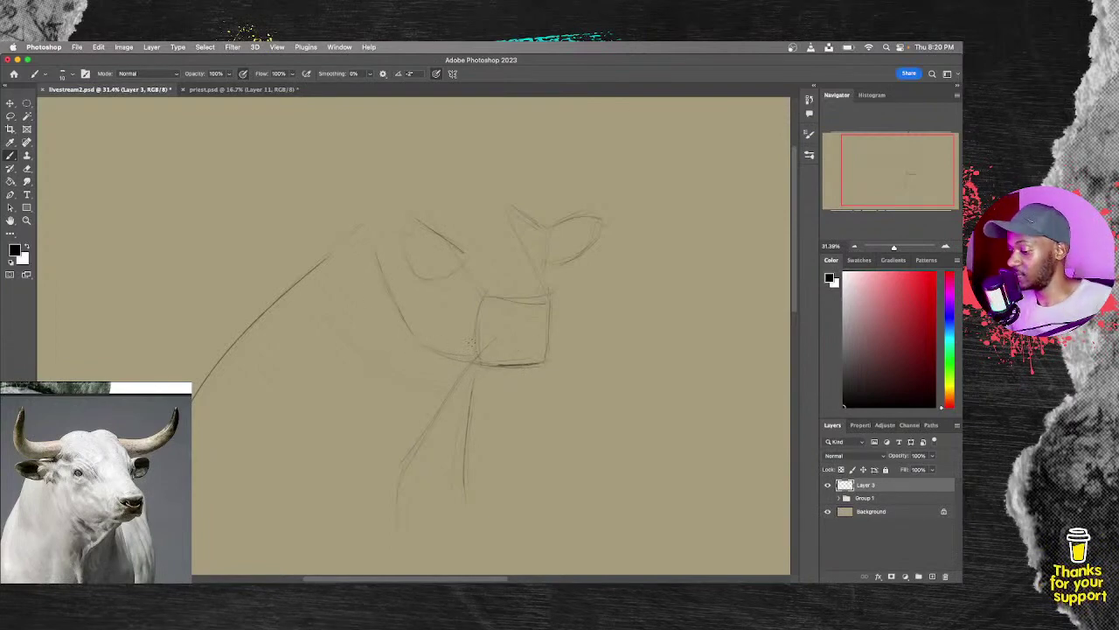
Step: Lasso the near cheek and jaw lines, and shift them slightly up and away from the muzzle
{"action": "key", "text": "l"}
{"action": "mouse_move", "coordinate": [427, 381]}
{"action": "left_mouse_down"}
{"action": "mouse_move", "coordinate": [469, 341]}
{"action": "mouse_move", "coordinate": [384, 203]}
{"action": "mouse_move", "coordinate": [348, 297]}
{"action": "left_mouse_up"}
{"action": "key", "text": "b"}
{"action": "key", "text": "v"}
{"action": "left_click_drag", "start_coordinate": [435, 337], "coordinate": [428, 325]}
{"action": "key", "text": "b"}
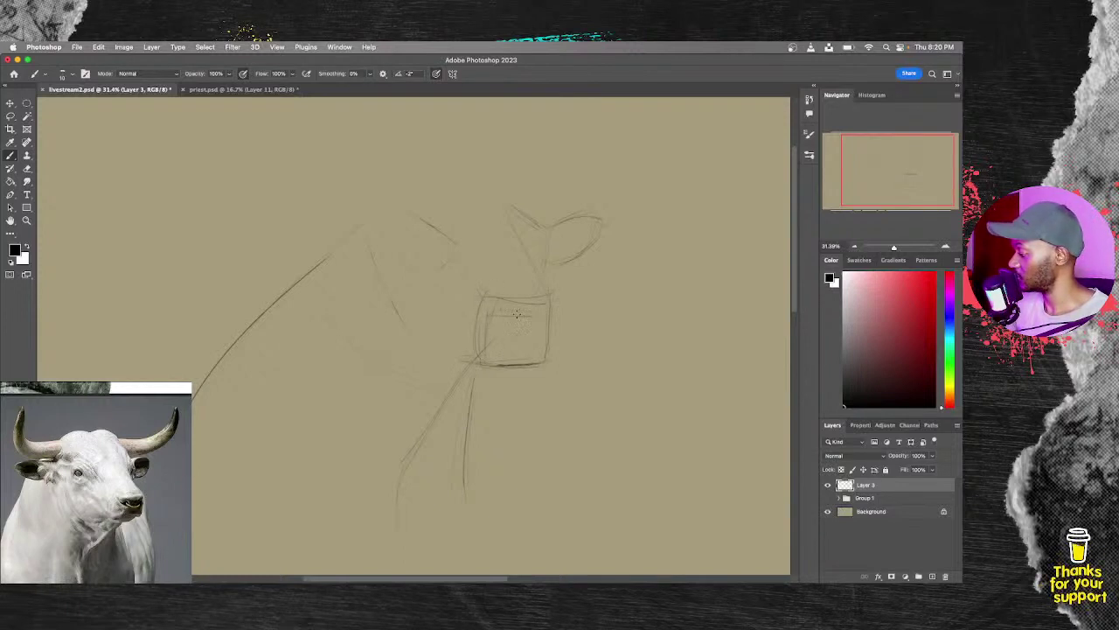
Step: Define the muzzle's front plane inside the box with an inner upper edge and far side
{"action": "mouse_move", "coordinate": [517, 313]}
{"action": "left_mouse_down"}
{"action": "mouse_move", "coordinate": [544, 309]}
{"action": "mouse_move", "coordinate": [530, 316]}
{"action": "left_mouse_up"}
{"action": "left_click_drag", "start_coordinate": [547, 309], "coordinate": [539, 349]}
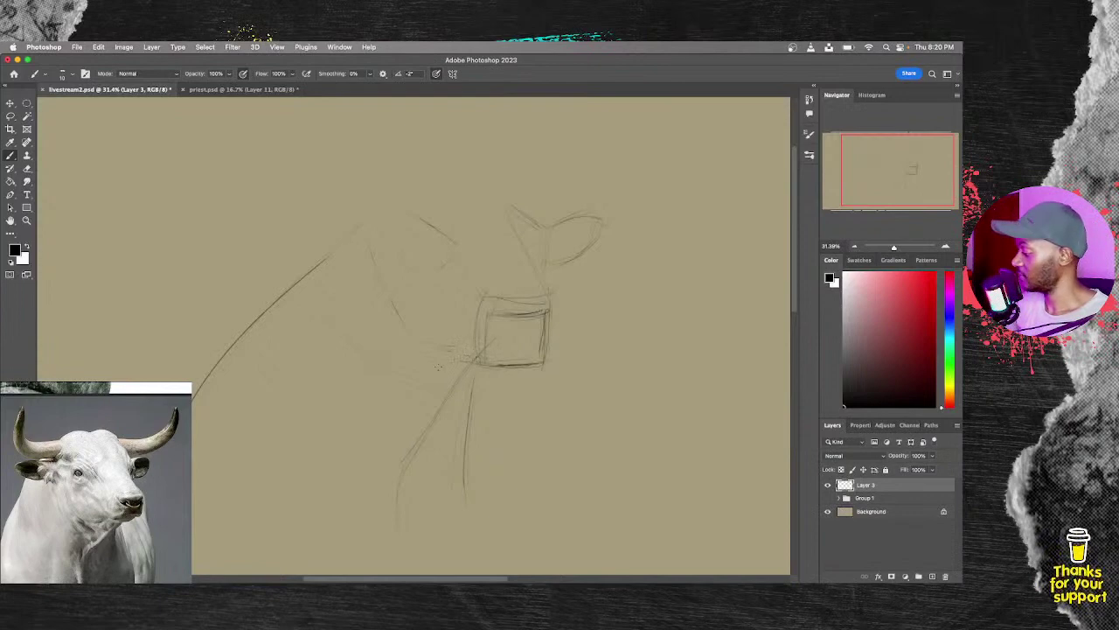
Step: Draw the near jaw and cheek curve sweeping back from the muzzle, and add the pointed near ear
{"action": "mouse_move", "coordinate": [467, 355]}
{"action": "left_mouse_down"}
{"action": "mouse_move", "coordinate": [422, 358]}
{"action": "mouse_move", "coordinate": [394, 343]}
{"action": "mouse_move", "coordinate": [446, 363]}
{"action": "left_mouse_up"}
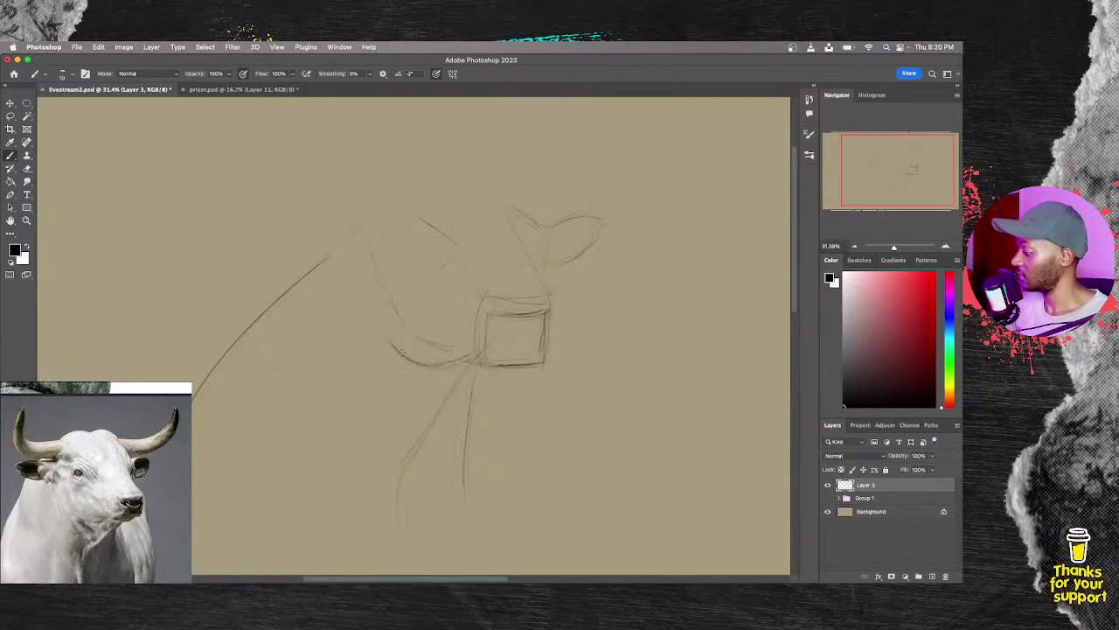
{"action": "left_click_drag", "start_coordinate": [379, 285], "coordinate": [390, 339]}
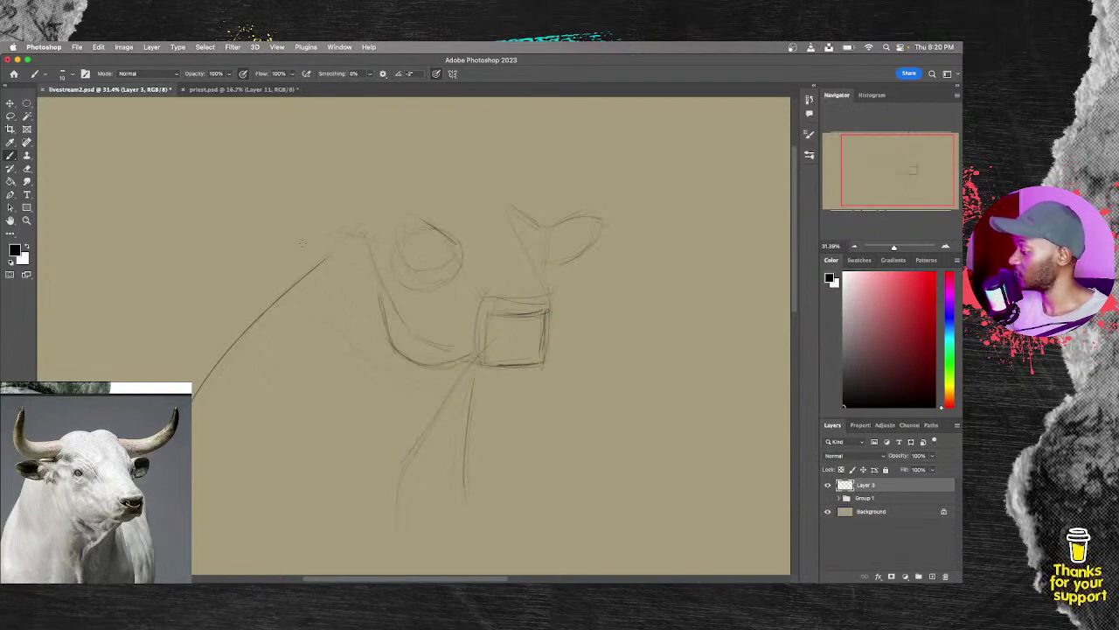
{"action": "left_click_drag", "start_coordinate": [282, 259], "coordinate": [357, 229]}
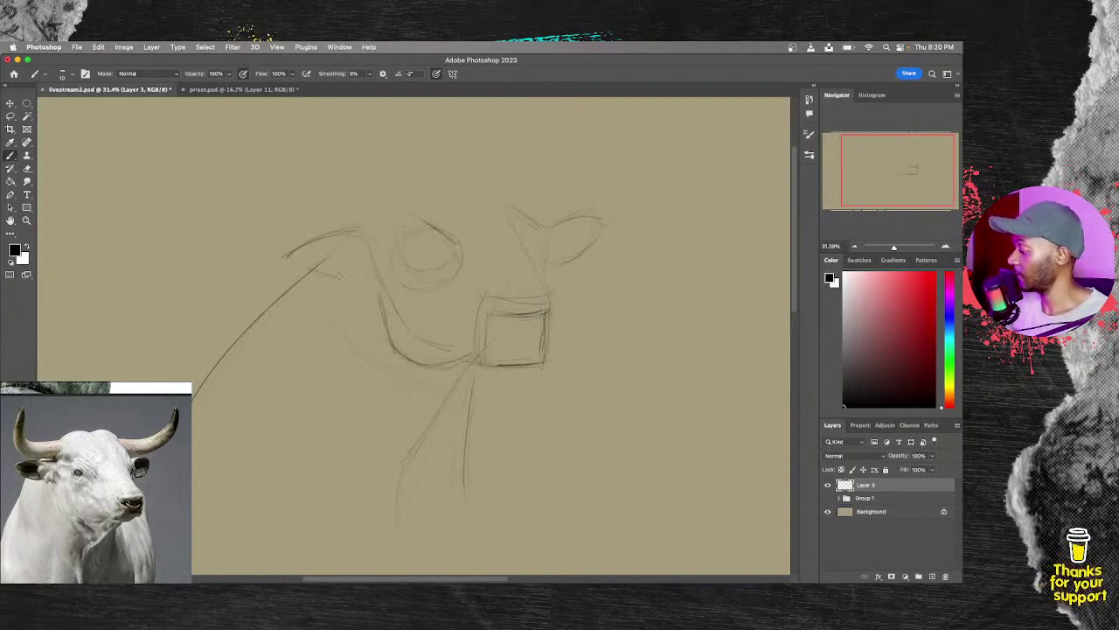
{"action": "mouse_move", "coordinate": [343, 268]}
{"action": "left_mouse_down"}
{"action": "mouse_move", "coordinate": [367, 262]}
{"action": "mouse_move", "coordinate": [373, 285]}
{"action": "left_mouse_up"}
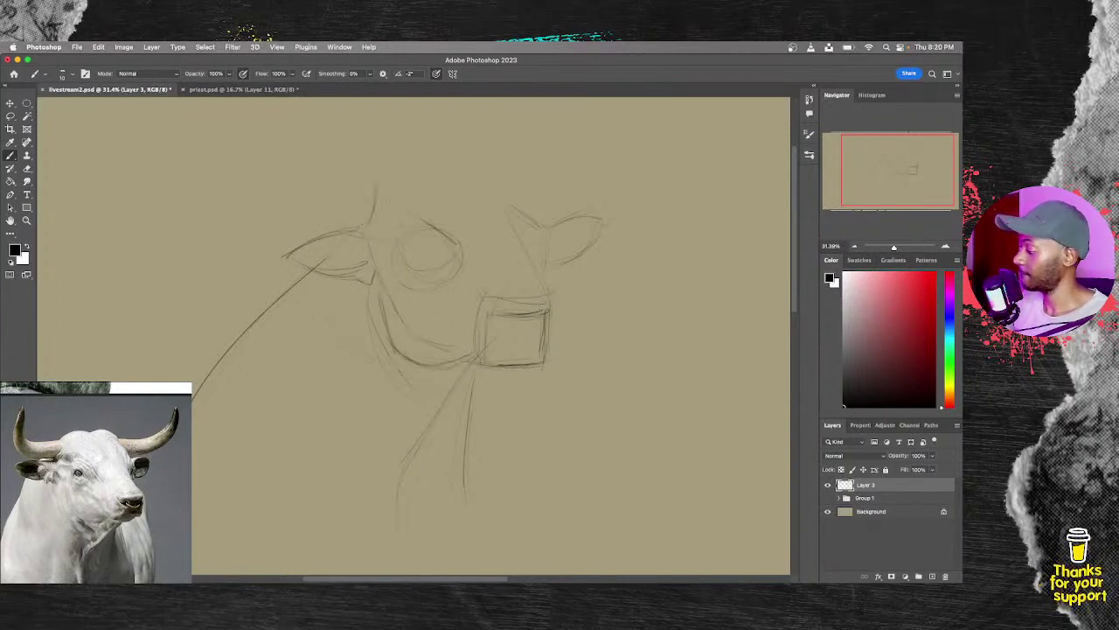
Step: Draw the near horn curving up to a tip and the bumpy crown running across to the far brow
{"action": "left_click_drag", "start_coordinate": [295, 227], "coordinate": [361, 222]}
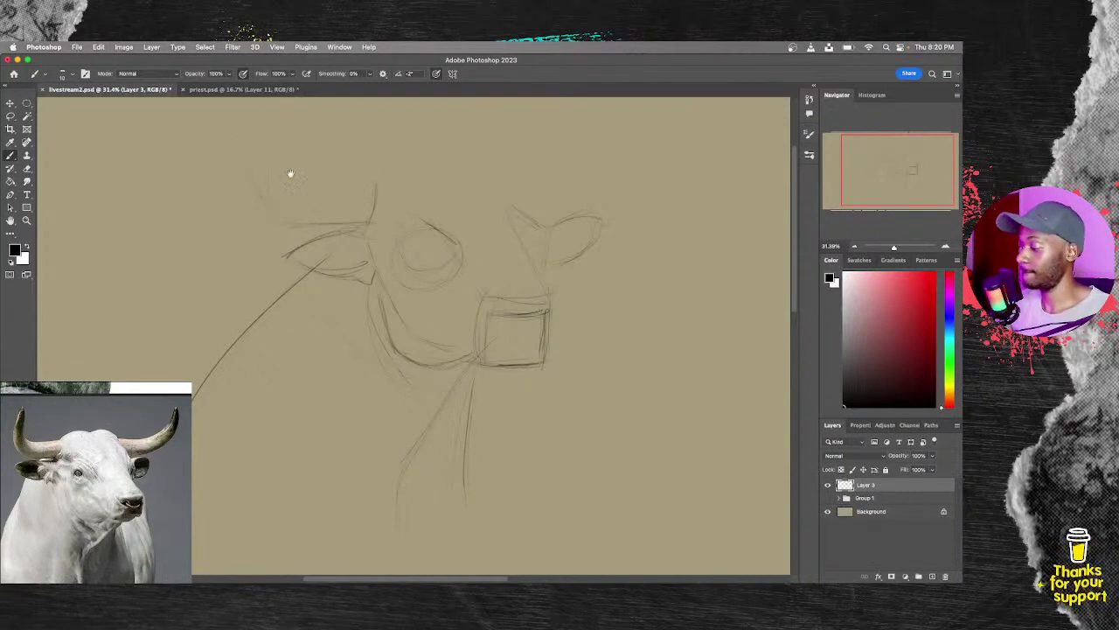
{"action": "left_click_drag", "start_coordinate": [290, 172], "coordinate": [267, 326]}
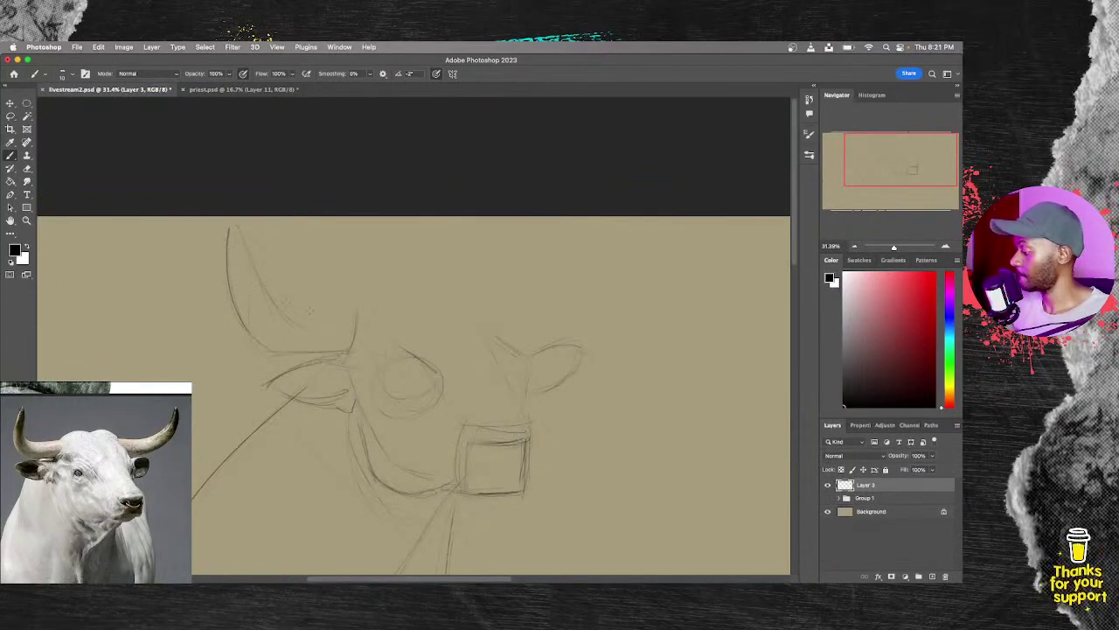
{"action": "mouse_move", "coordinate": [283, 304]}
{"action": "left_mouse_down"}
{"action": "mouse_move", "coordinate": [355, 314]}
{"action": "mouse_move", "coordinate": [330, 310]}
{"action": "mouse_move", "coordinate": [345, 318]}
{"action": "mouse_move", "coordinate": [415, 294]}
{"action": "mouse_move", "coordinate": [390, 305]}
{"action": "mouse_move", "coordinate": [479, 291]}
{"action": "left_mouse_up"}
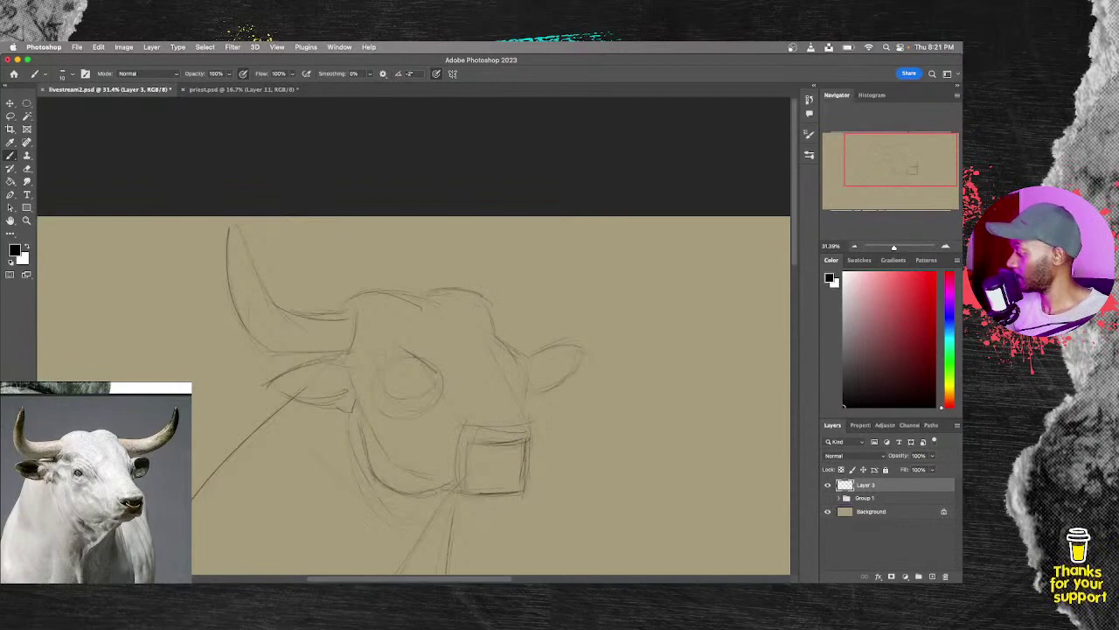
{"action": "left_click_drag", "start_coordinate": [480, 320], "coordinate": [489, 337]}
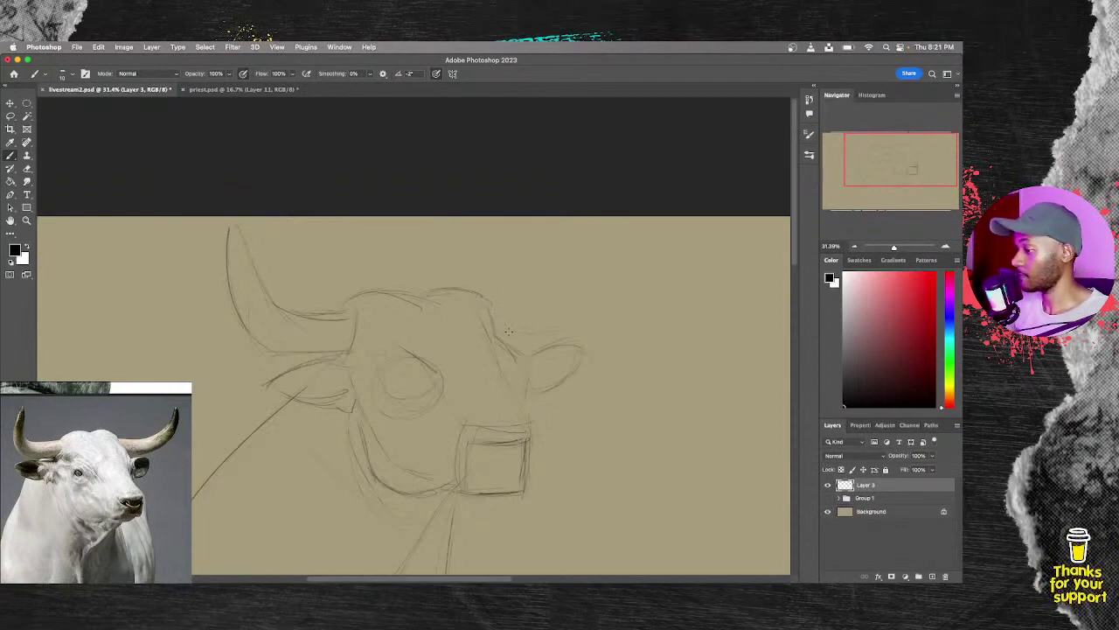
Step: Draw the far horn sweeping out from the crown and up to a point, and firm up the far ear beneath it
{"action": "left_click_drag", "start_coordinate": [507, 334], "coordinate": [618, 282]}
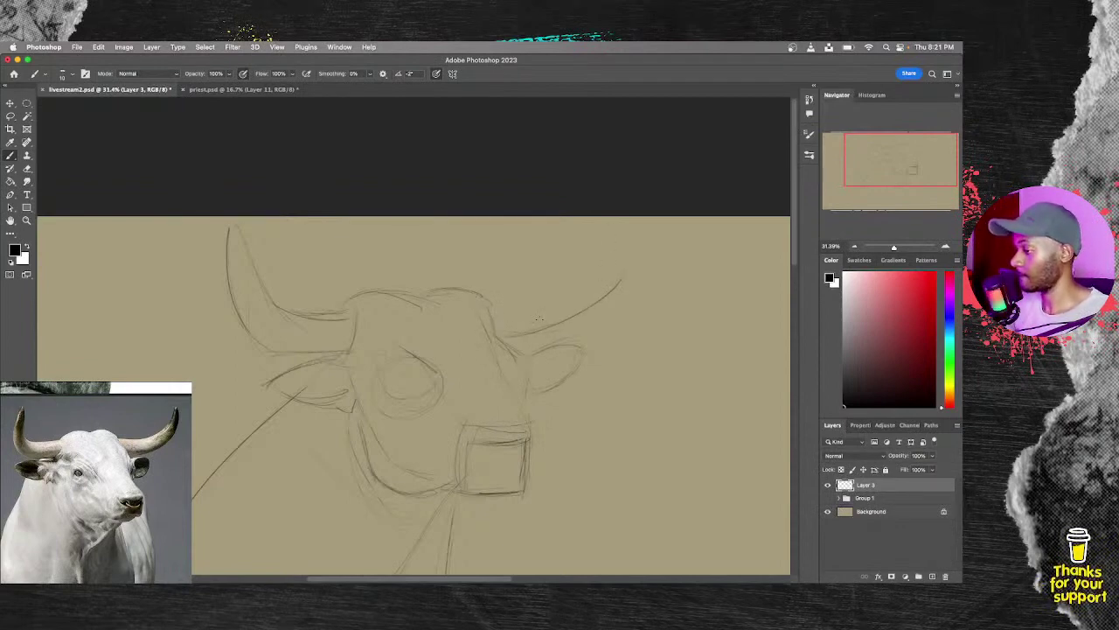
{"action": "key", "text": "cmd+z"}
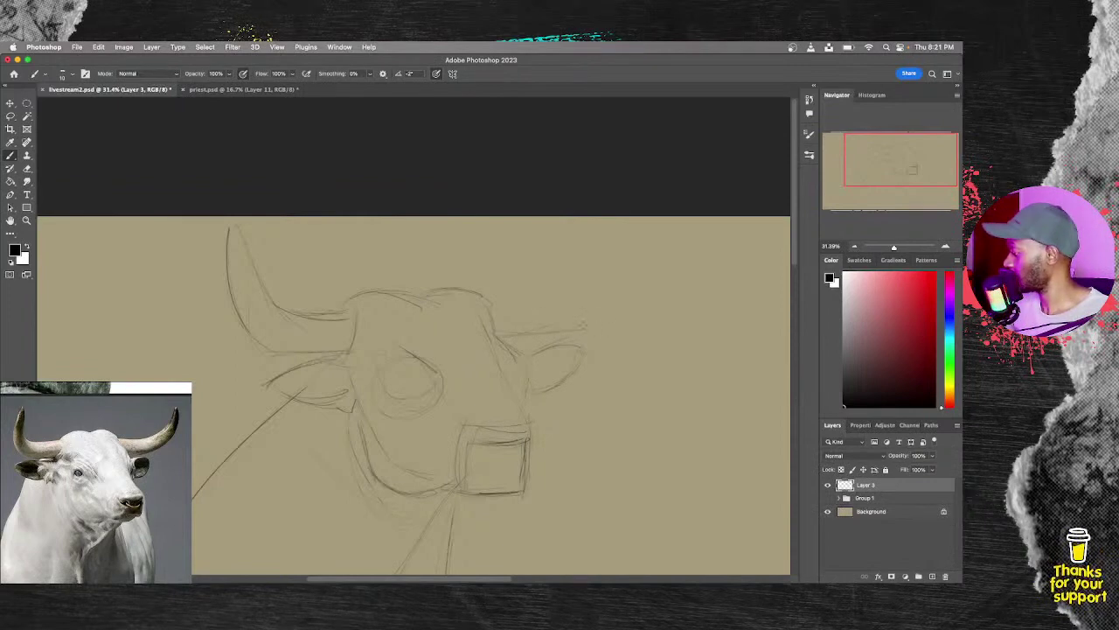
{"action": "left_click_drag", "start_coordinate": [577, 326], "coordinate": [639, 254]}
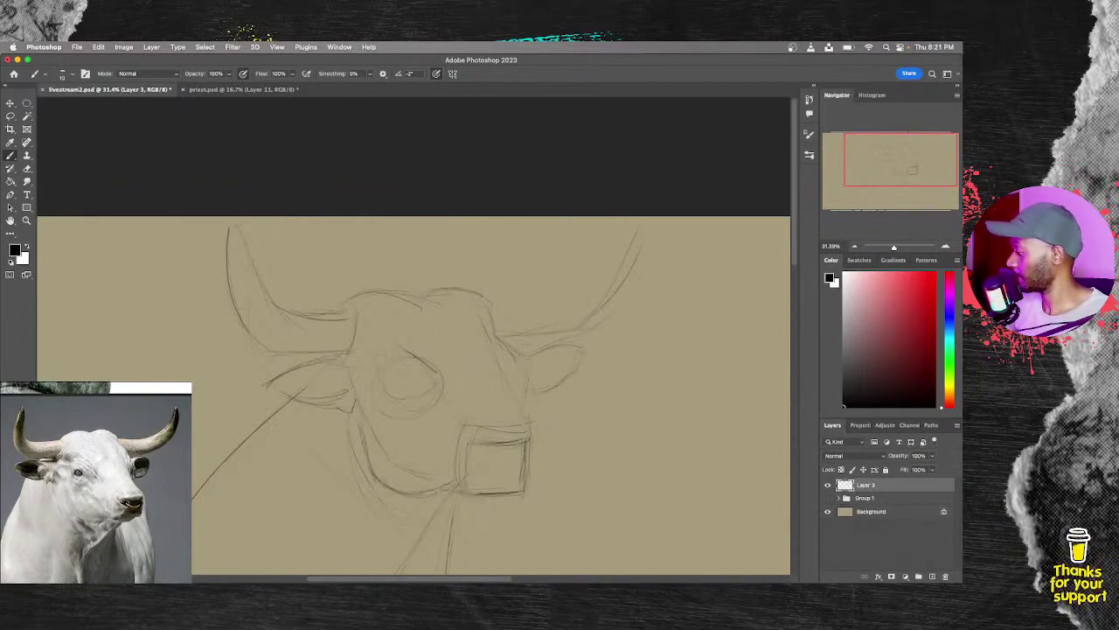
{"action": "mouse_move", "coordinate": [500, 304]}
{"action": "left_mouse_down"}
{"action": "mouse_move", "coordinate": [601, 287]}
{"action": "mouse_move", "coordinate": [601, 264]}
{"action": "mouse_move", "coordinate": [583, 285]}
{"action": "mouse_move", "coordinate": [630, 238]}
{"action": "left_mouse_up"}
{"action": "mouse_move", "coordinate": [579, 293]}
{"action": "left_mouse_down"}
{"action": "mouse_move", "coordinate": [641, 230]}
{"action": "mouse_move", "coordinate": [632, 271]}
{"action": "left_mouse_up"}
{"action": "mouse_move", "coordinate": [507, 341]}
{"action": "left_mouse_down"}
{"action": "mouse_move", "coordinate": [549, 338]}
{"action": "mouse_move", "coordinate": [628, 282]}
{"action": "left_mouse_up"}
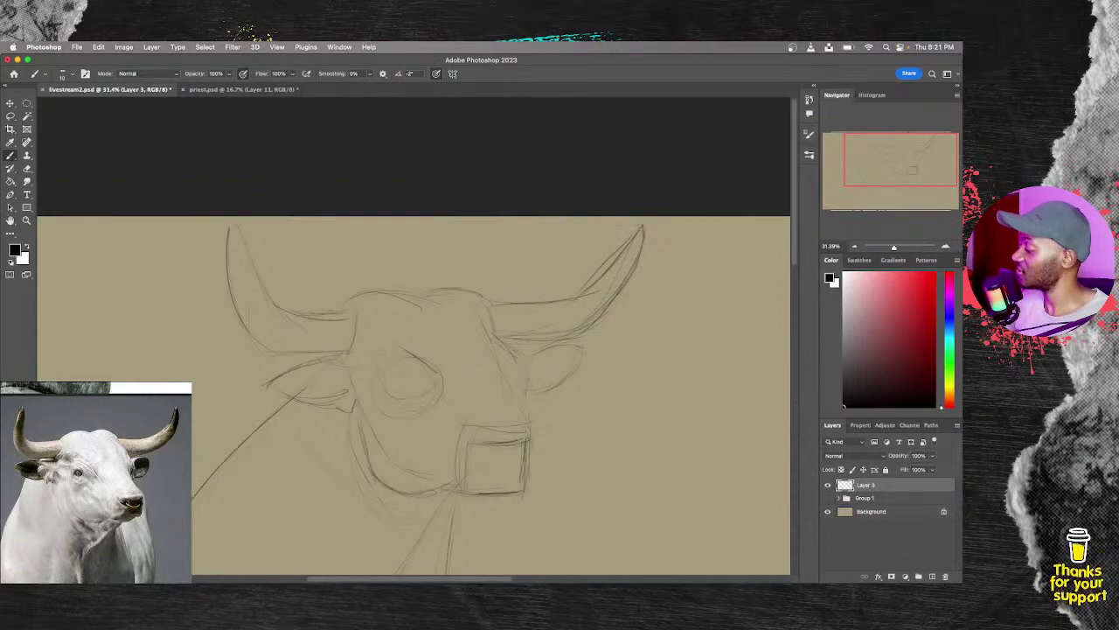
{"action": "left_click_drag", "start_coordinate": [638, 231], "coordinate": [645, 227]}
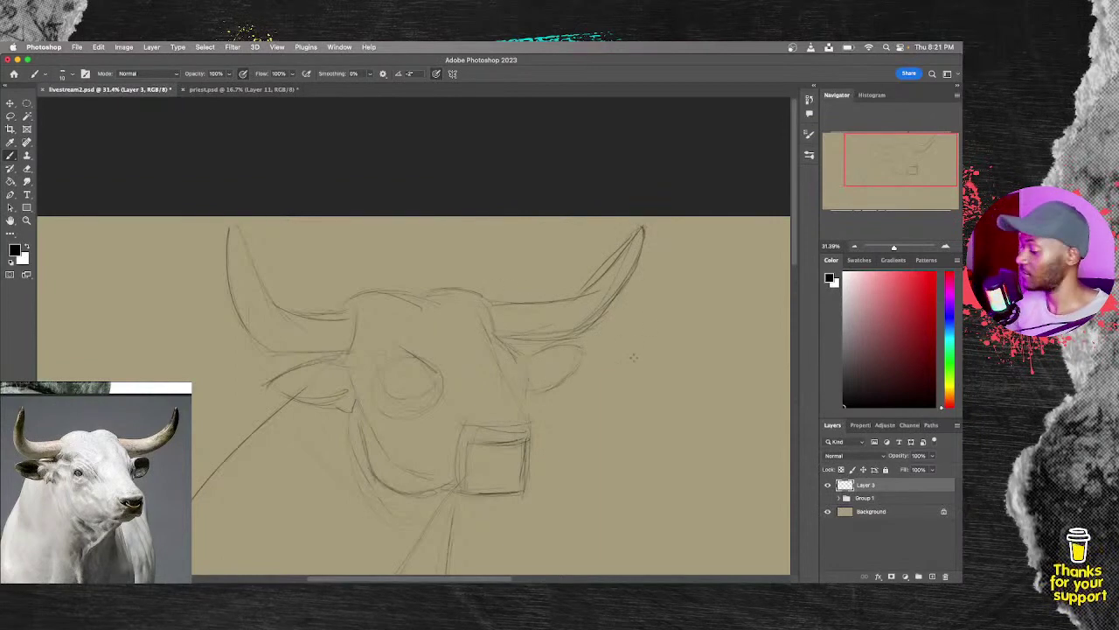
{"action": "mouse_move", "coordinate": [627, 360]}
{"action": "left_mouse_down"}
{"action": "mouse_move", "coordinate": [540, 287]}
{"action": "mouse_move", "coordinate": [544, 272]}
{"action": "left_mouse_up"}
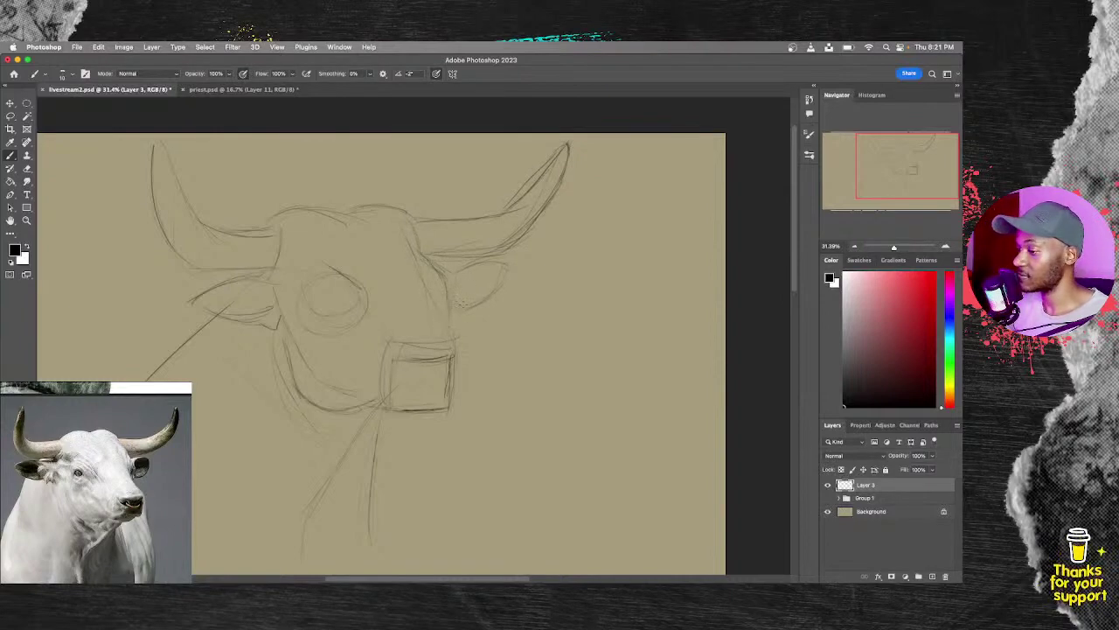
{"action": "left_click_drag", "start_coordinate": [453, 267], "coordinate": [502, 260]}
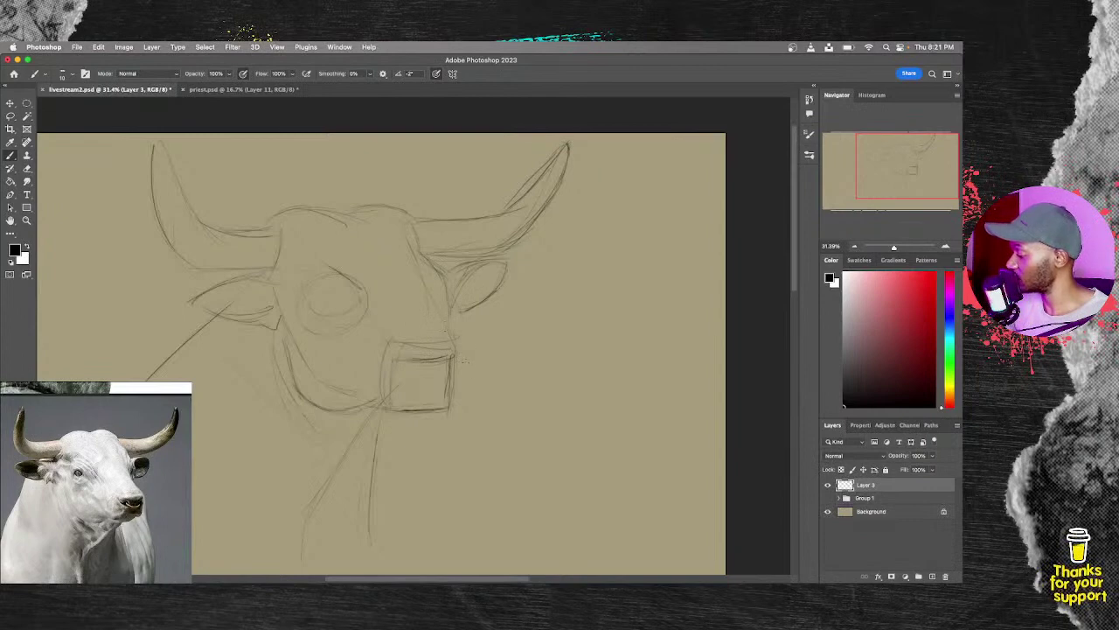
Step: Lasso the boxy muzzle and shift it slightly down and away from the near cheek
{"action": "key", "text": "l"}
{"action": "mouse_move", "coordinate": [410, 435]}
{"action": "left_mouse_down"}
{"action": "mouse_move", "coordinate": [478, 359]}
{"action": "mouse_move", "coordinate": [408, 321]}
{"action": "mouse_move", "coordinate": [406, 435]}
{"action": "left_mouse_up"}
{"action": "key", "text": "b"}
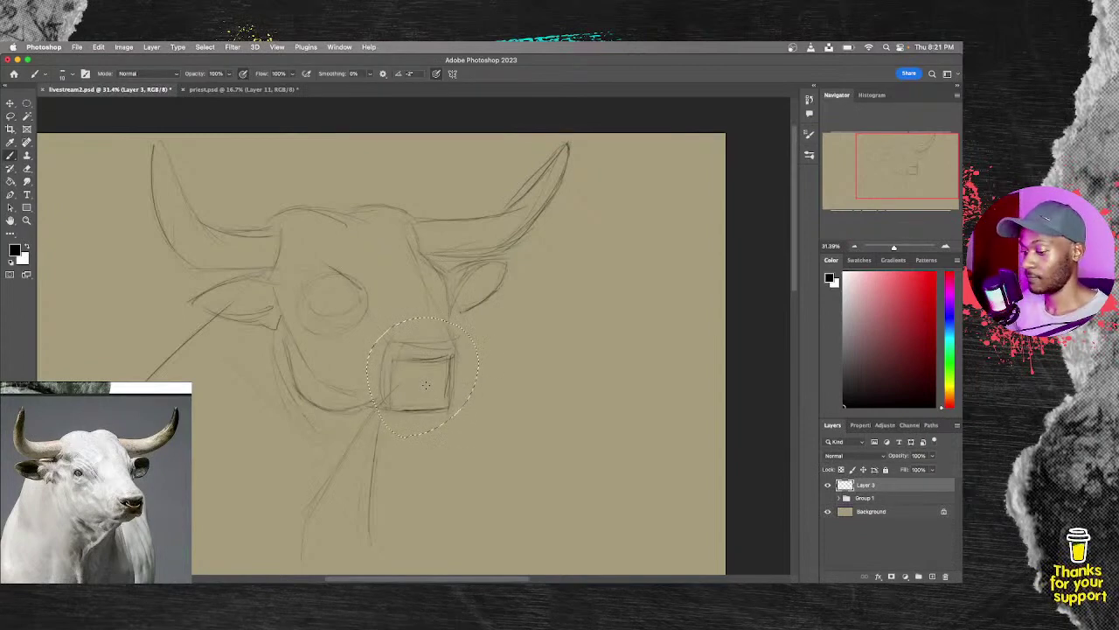
{"action": "key", "text": "v"}
{"action": "left_click_drag", "start_coordinate": [426, 384], "coordinate": [436, 395]}
{"action": "key", "text": "b"}
{"action": "key", "text": "super+d"}
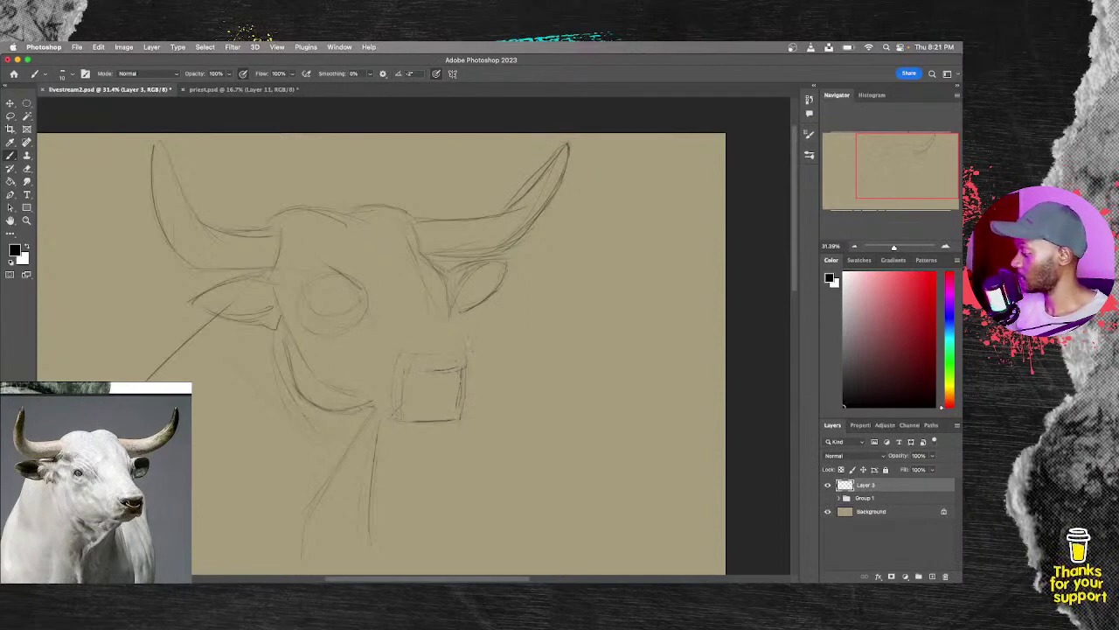
Step: Extend the far face contour down to the muzzle, and move the lassoed muzzle slightly farther out to meet it
{"action": "left_click_drag", "start_coordinate": [451, 323], "coordinate": [482, 371]}
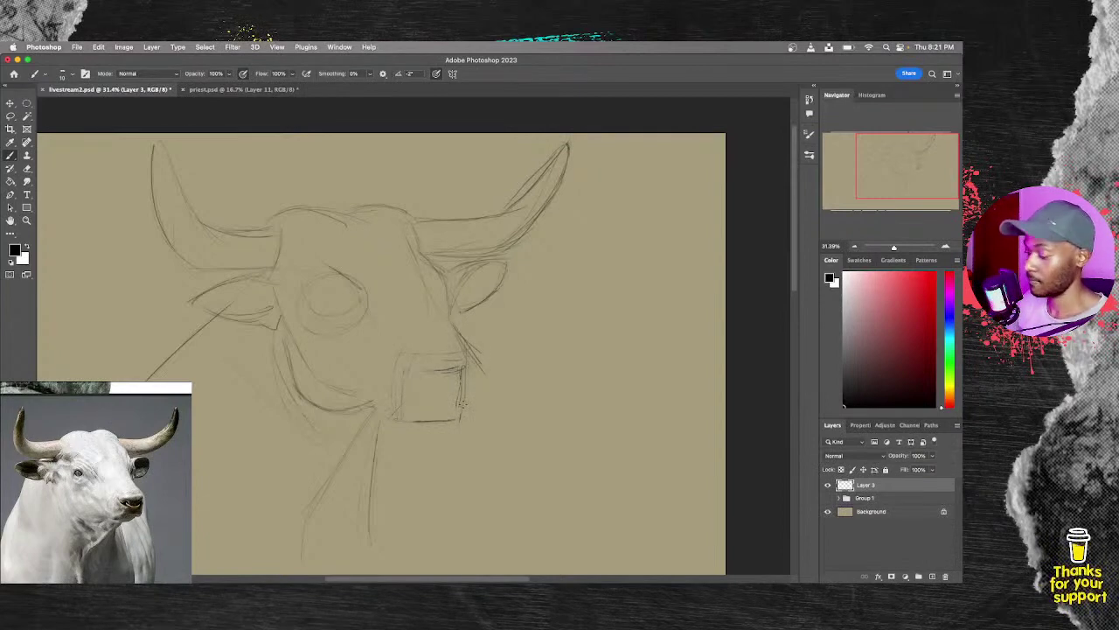
{"action": "key", "text": "l"}
{"action": "mouse_move", "coordinate": [423, 439]}
{"action": "left_mouse_down"}
{"action": "mouse_move", "coordinate": [472, 357]}
{"action": "mouse_move", "coordinate": [422, 437]}
{"action": "mouse_move", "coordinate": [454, 416]}
{"action": "mouse_move", "coordinate": [479, 374]}
{"action": "left_mouse_up"}
{"action": "key", "text": "b"}
{"action": "key", "text": "v"}
{"action": "key", "text": "b"}
{"action": "key", "text": "super+d"}
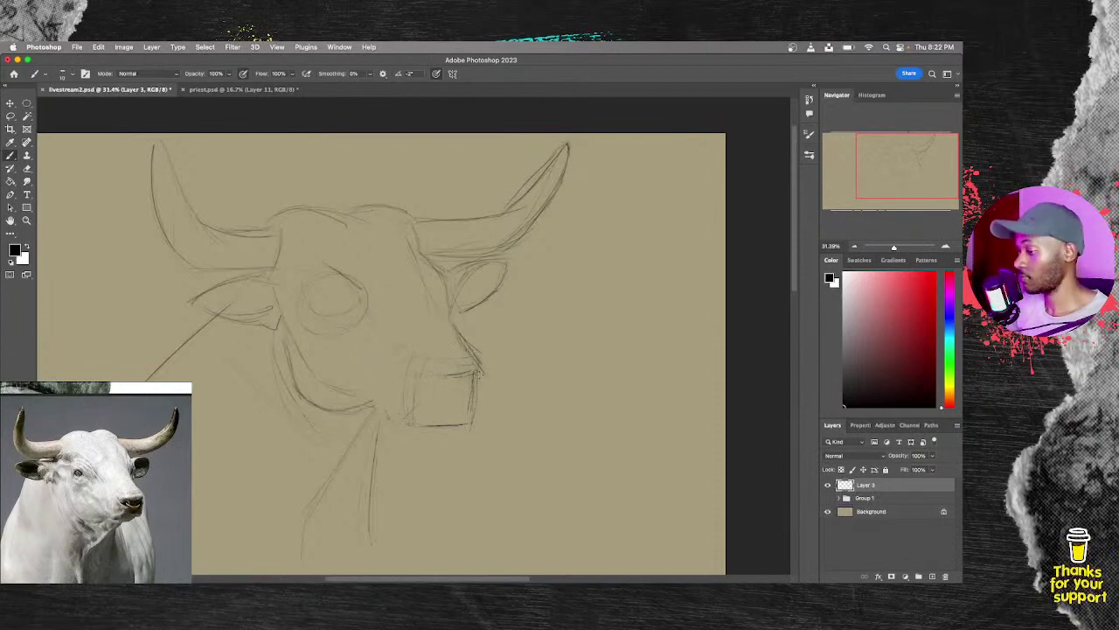
Step: Reinforce the muzzle's edges and draw the chin line running down into the throat and neck folds
{"action": "mouse_move", "coordinate": [472, 426]}
{"action": "left_mouse_down"}
{"action": "mouse_move", "coordinate": [399, 417]}
{"action": "mouse_move", "coordinate": [459, 414]}
{"action": "mouse_move", "coordinate": [422, 377]}
{"action": "left_mouse_up"}
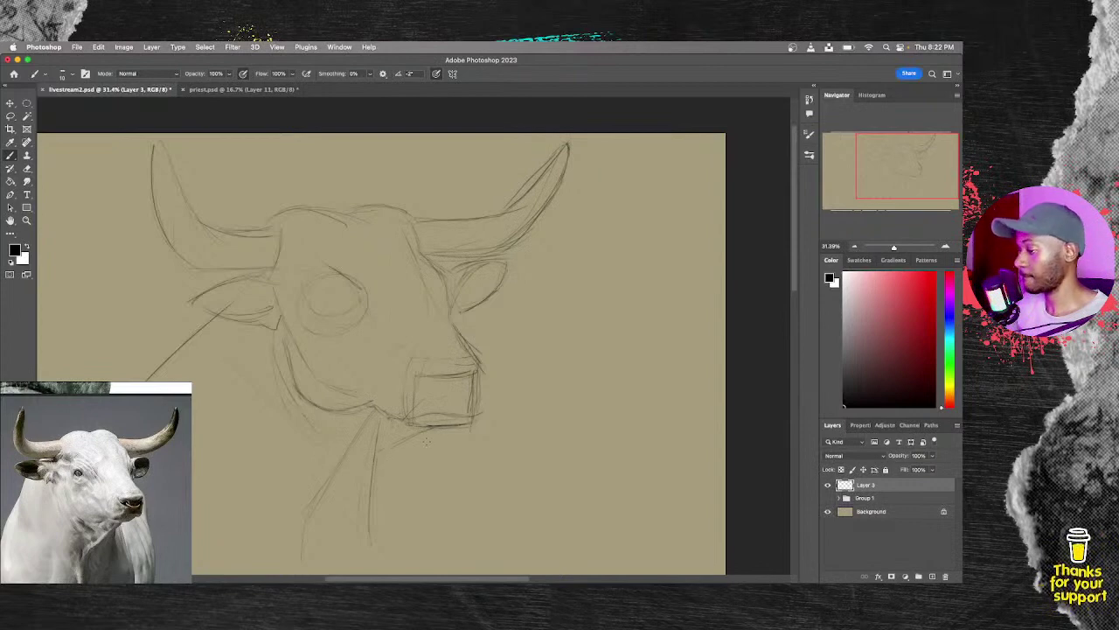
{"action": "left_click_drag", "start_coordinate": [425, 430], "coordinate": [349, 472]}
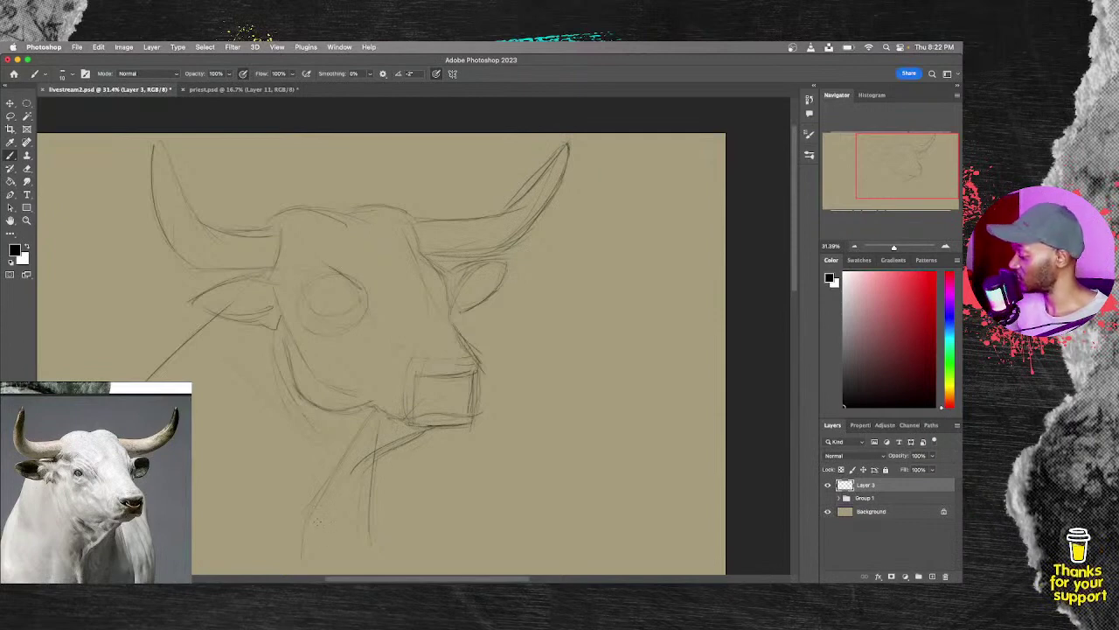
{"action": "left_click_drag", "start_coordinate": [348, 488], "coordinate": [324, 565]}
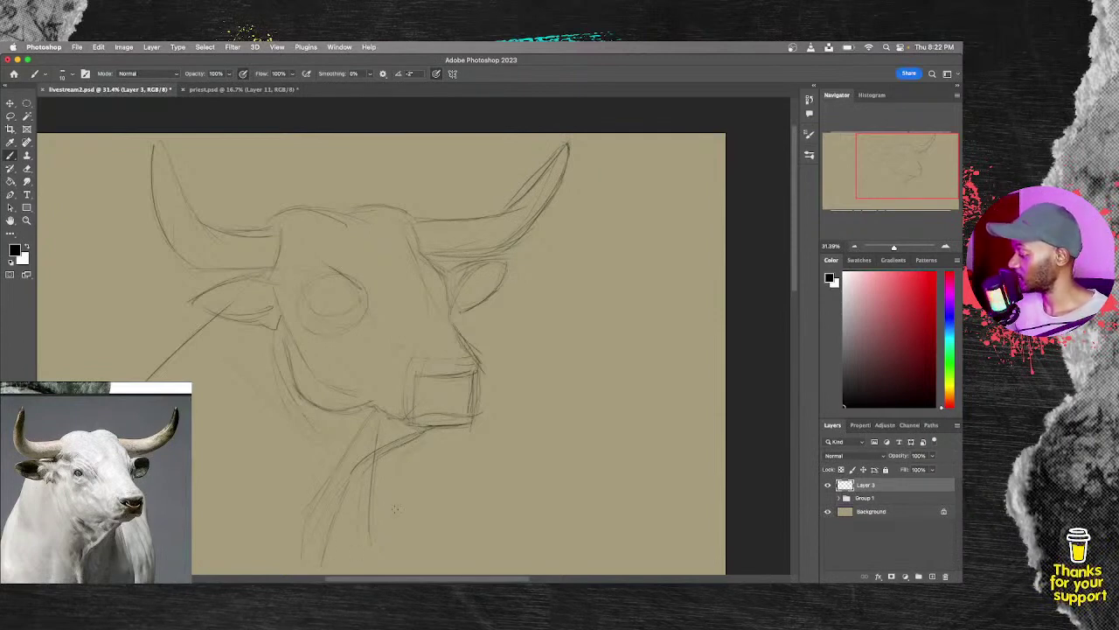
{"action": "left_click_drag", "start_coordinate": [405, 451], "coordinate": [396, 502]}
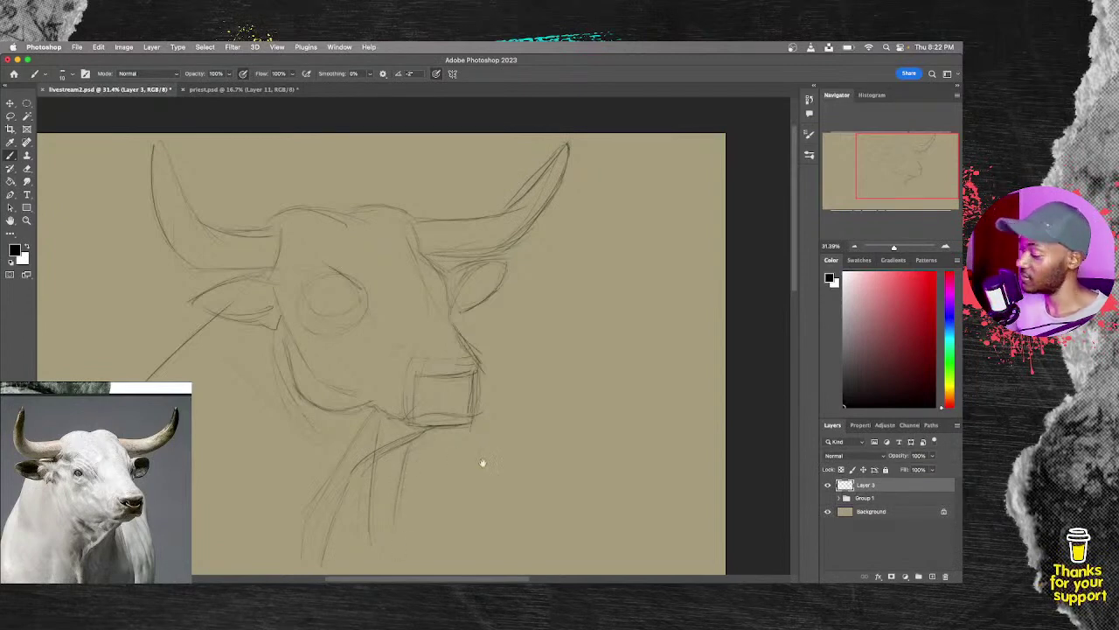
Step: Scale the bull sketch on Layer 3 down to about 75% and reposition it within the canvas
{"action": "mouse_move", "coordinate": [482, 464]}
{"action": "left_mouse_down"}
{"action": "mouse_move", "coordinate": [446, 430]}
{"action": "mouse_move", "coordinate": [479, 439]}
{"action": "left_mouse_up"}
{"action": "key", "text": "super+t"}
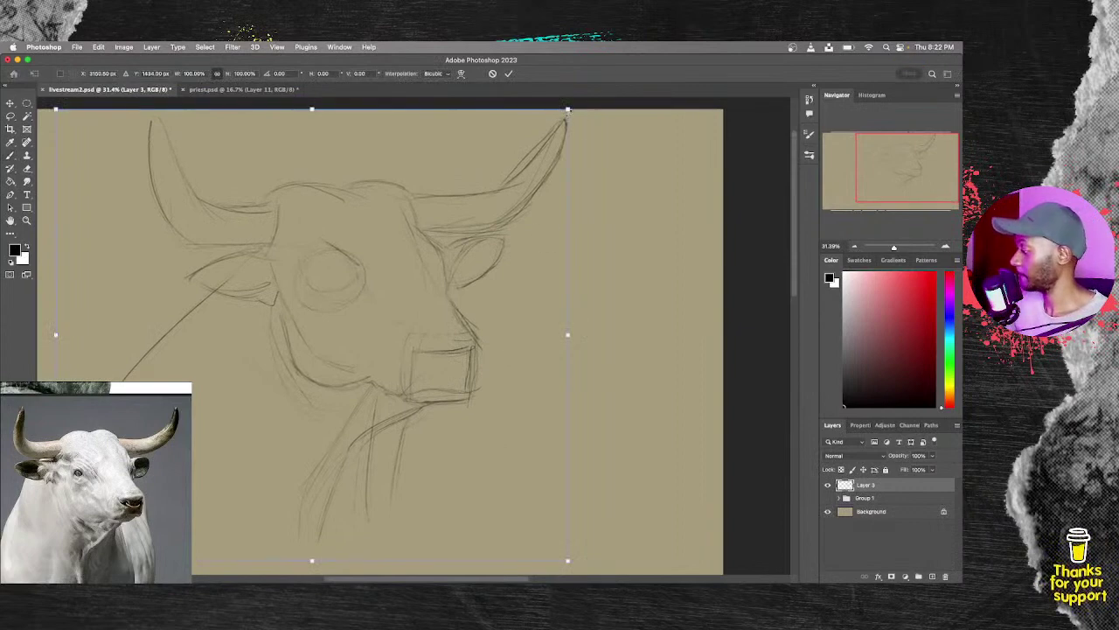
{"action": "left_click_drag", "start_coordinate": [568, 109], "coordinate": [445, 218]}
{"action": "left_click_drag", "start_coordinate": [354, 411], "coordinate": [461, 359]}
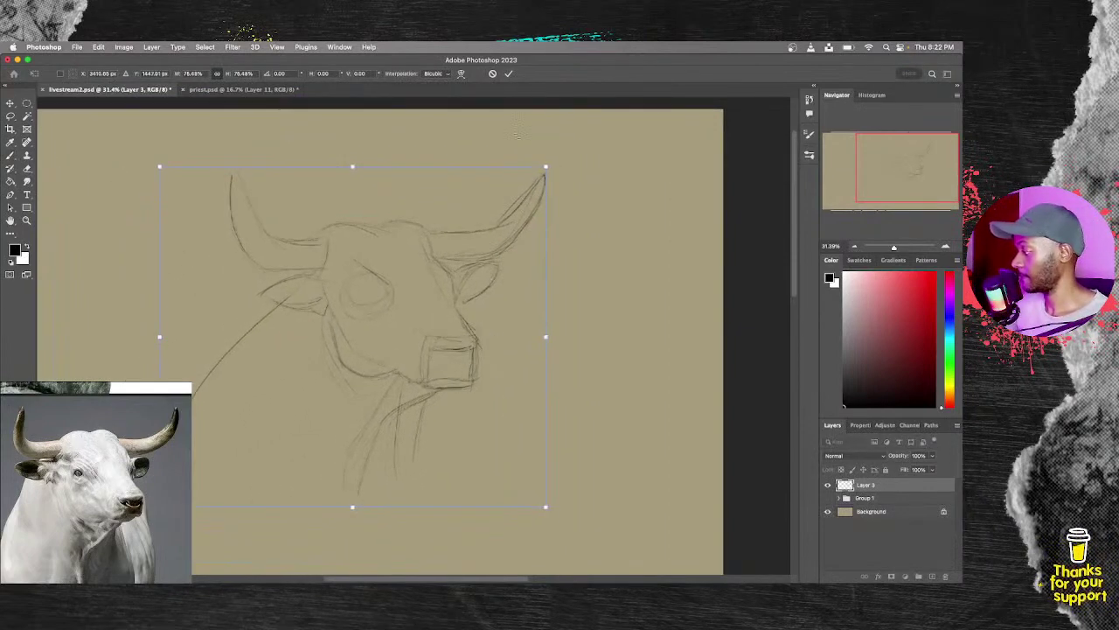
{"action": "key", "text": "Return"}
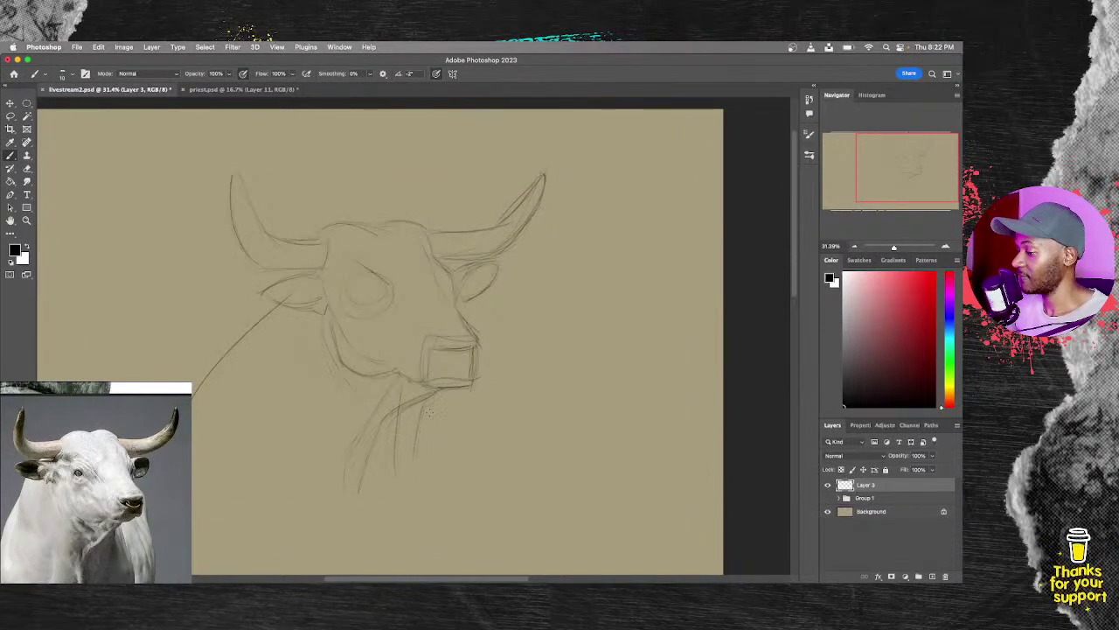
Step: Add the chest and far shoulder contours, and define the near eye and near horn
{"action": "left_click_drag", "start_coordinate": [435, 425], "coordinate": [466, 476]}
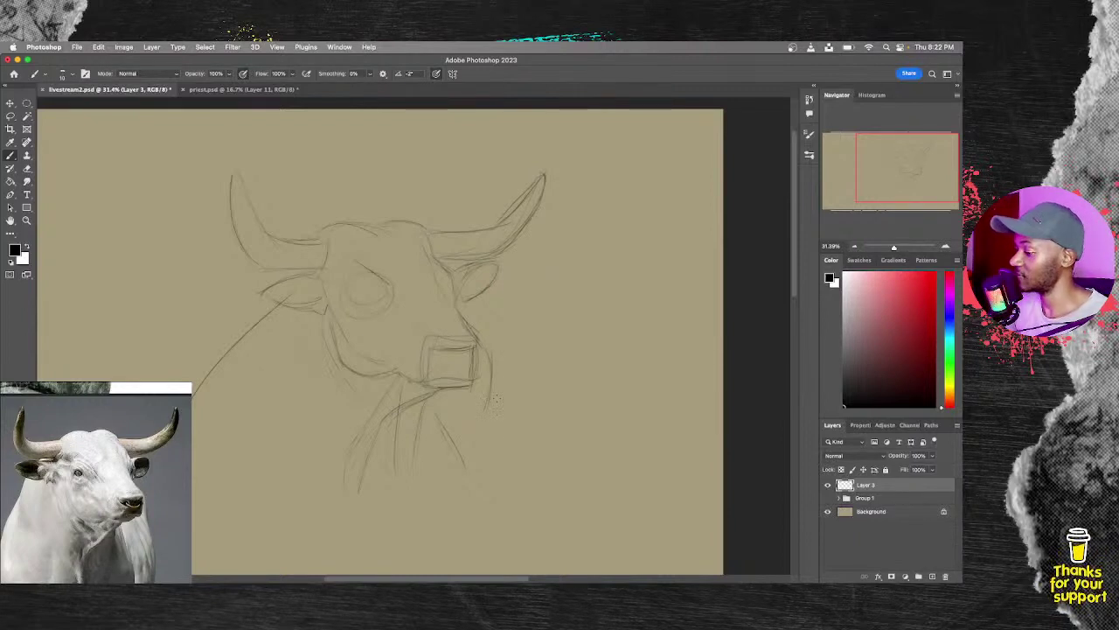
{"action": "left_click_drag", "start_coordinate": [504, 424], "coordinate": [522, 472]}
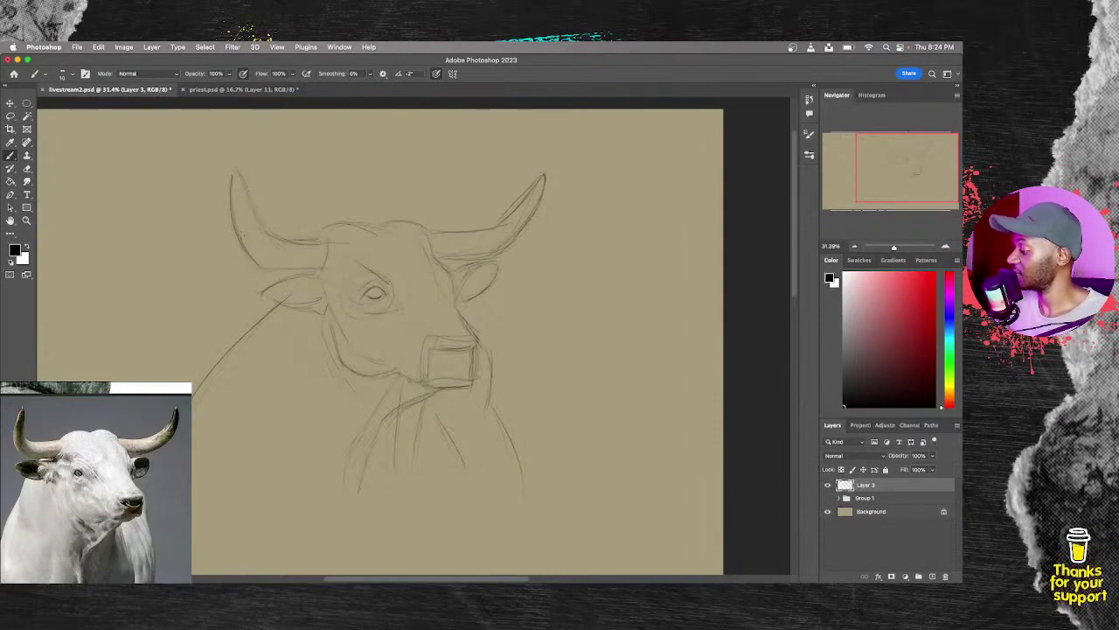
{"action": "left_click_drag", "start_coordinate": [262, 274], "coordinate": [297, 267]}
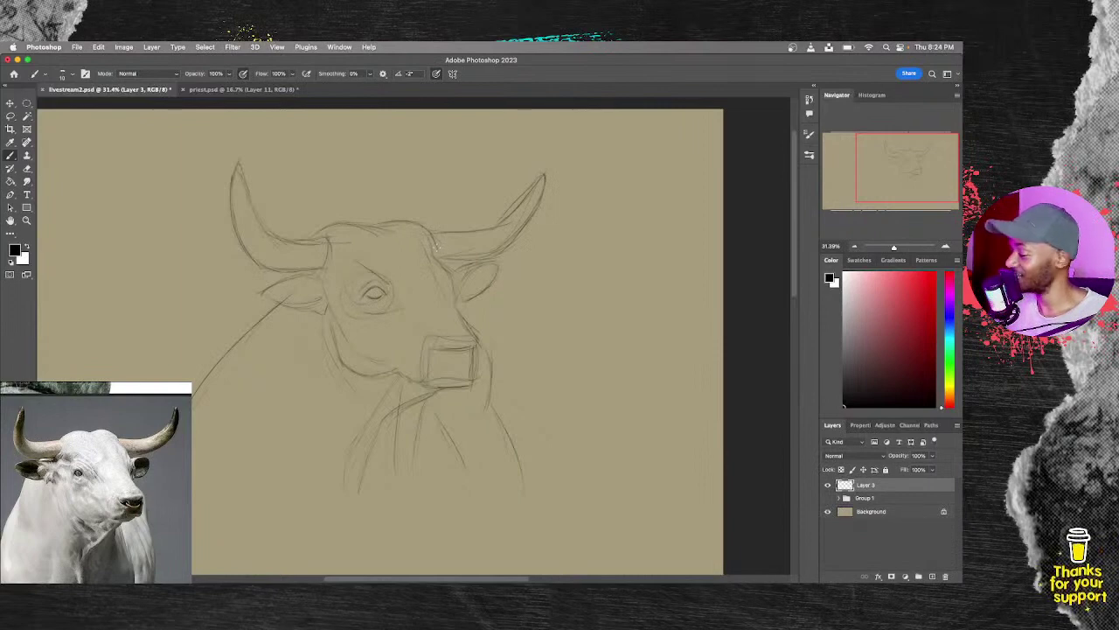
Step: Darken the far brow and eye-socket contour, and redraw the outline of the far ear
{"action": "left_click_drag", "start_coordinate": [441, 261], "coordinate": [451, 274]}
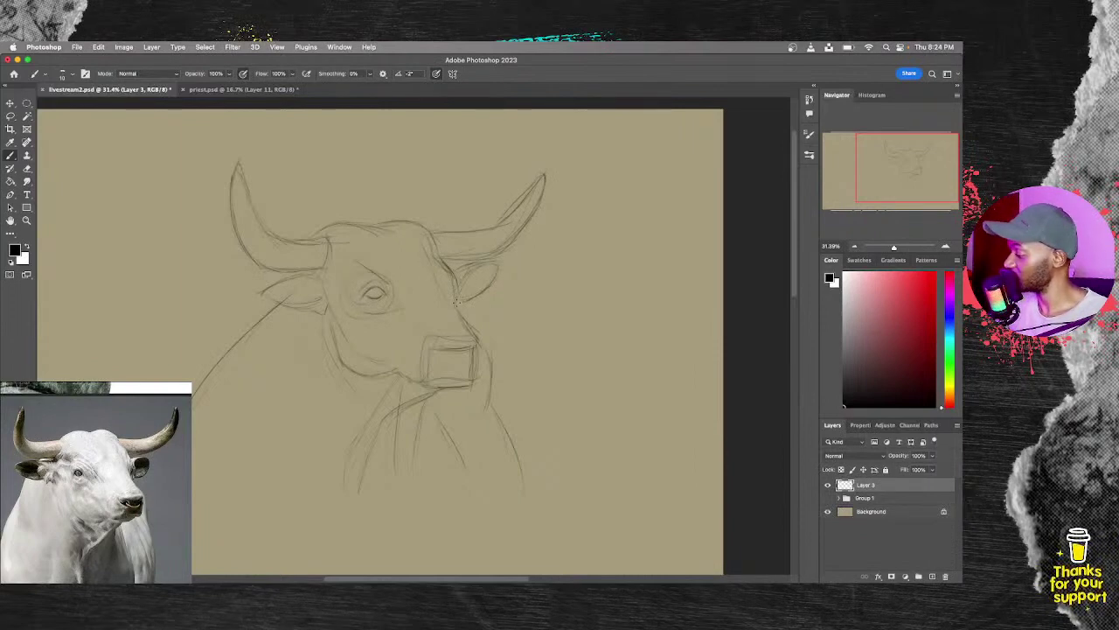
{"action": "left_click_drag", "start_coordinate": [456, 295], "coordinate": [459, 282]}
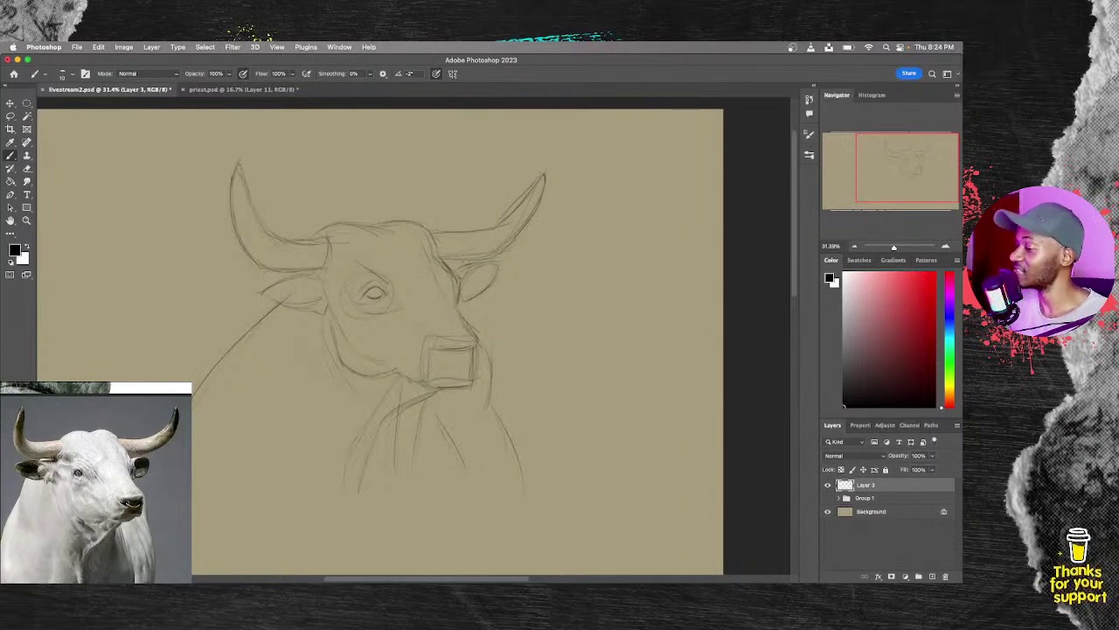
{"action": "left_click_drag", "start_coordinate": [491, 262], "coordinate": [502, 265]}
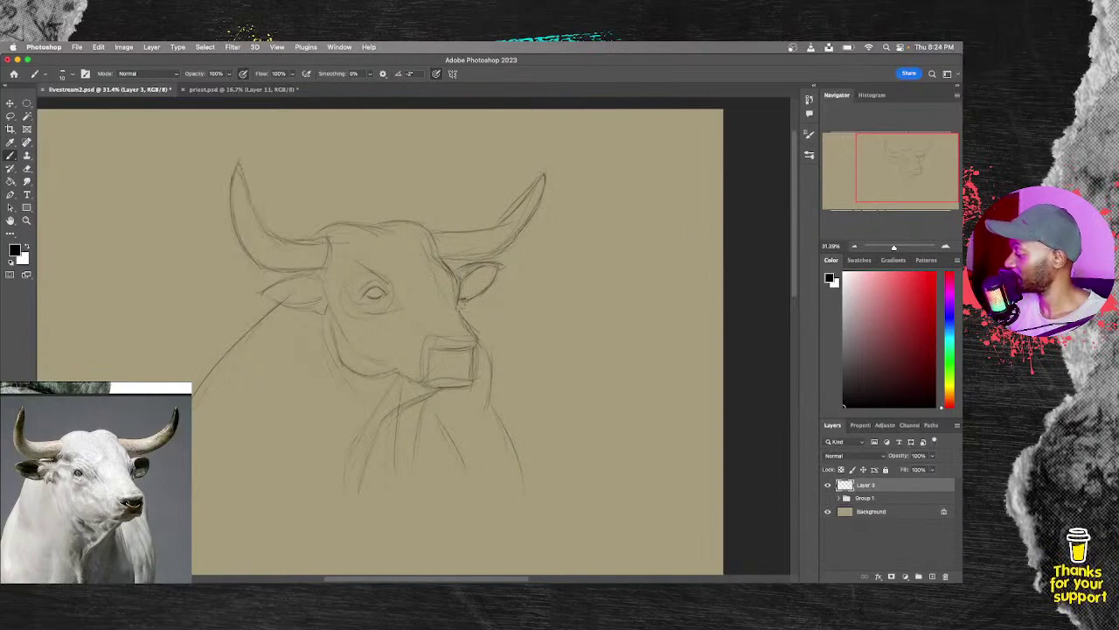
Step: Refine the far face contour into the muzzle, and draw the mouth line and both nostrils
{"action": "left_click_drag", "start_coordinate": [461, 308], "coordinate": [475, 383]}
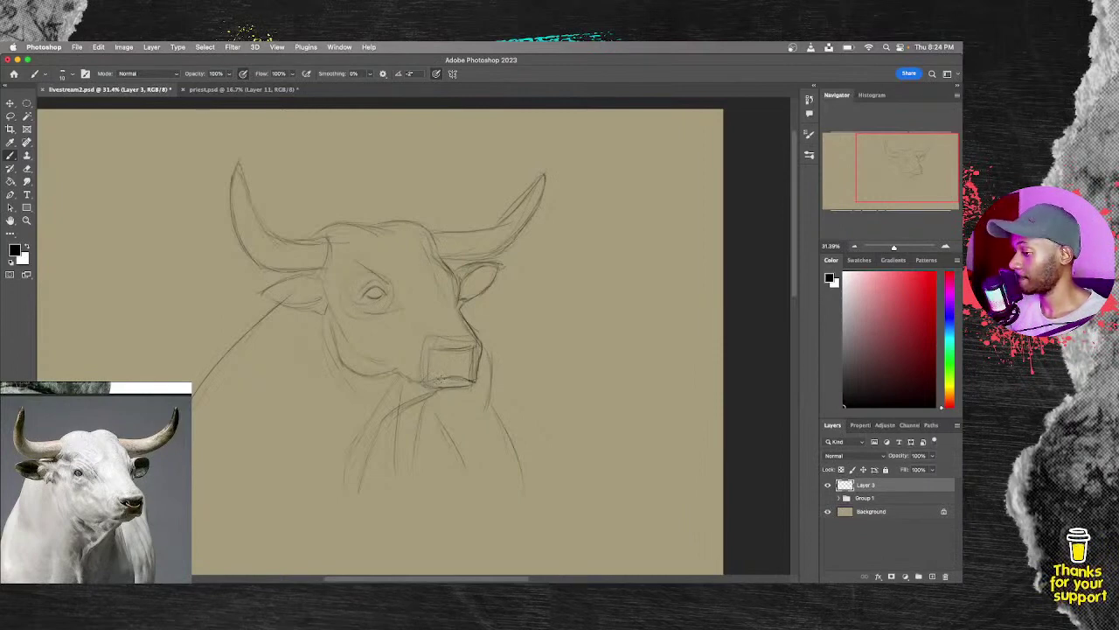
{"action": "mouse_move", "coordinate": [475, 378]}
{"action": "left_mouse_down"}
{"action": "mouse_move", "coordinate": [416, 384]}
{"action": "mouse_move", "coordinate": [442, 378]}
{"action": "left_mouse_up"}
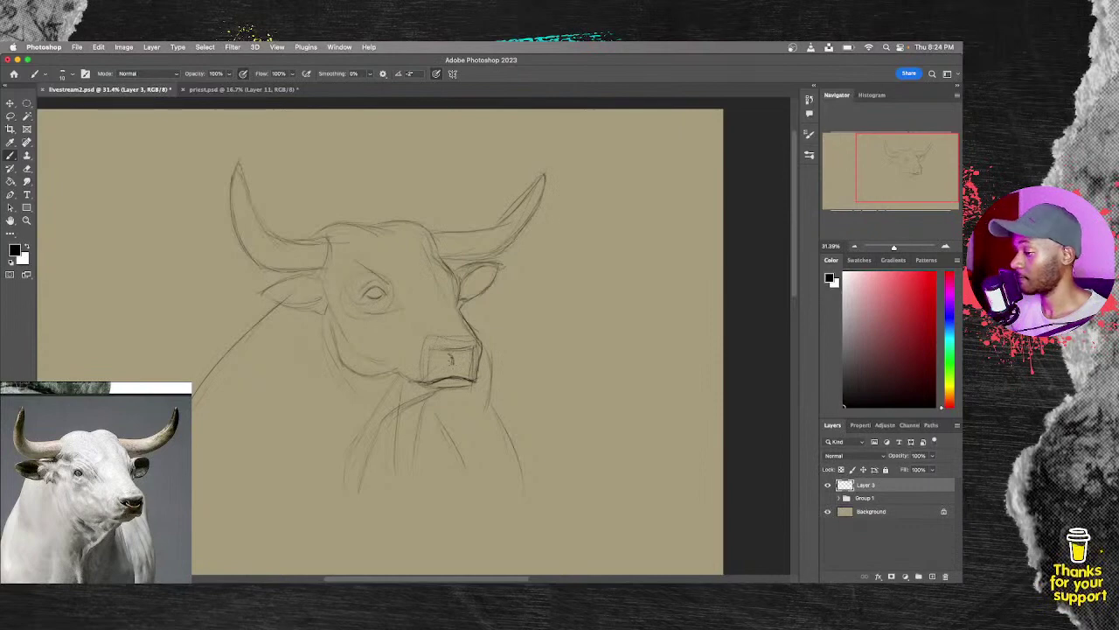
{"action": "left_click_drag", "start_coordinate": [435, 355], "coordinate": [440, 360]}
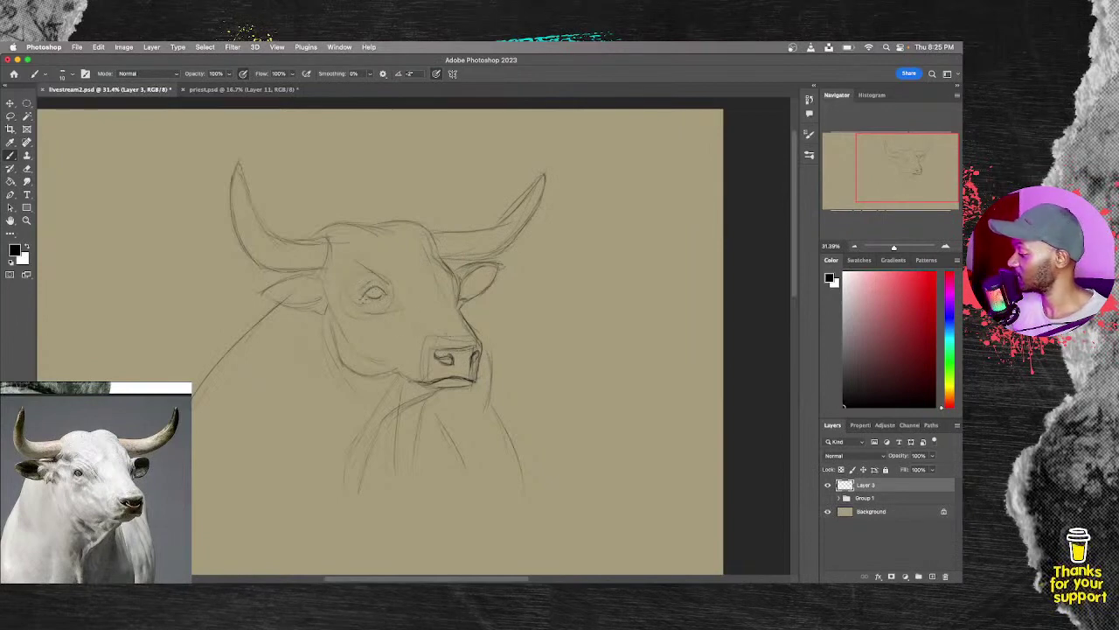
Step: Strengthen the near eye socket and brow, and redraw the outline of the near ear
{"action": "left_click_drag", "start_coordinate": [385, 291], "coordinate": [381, 297]}
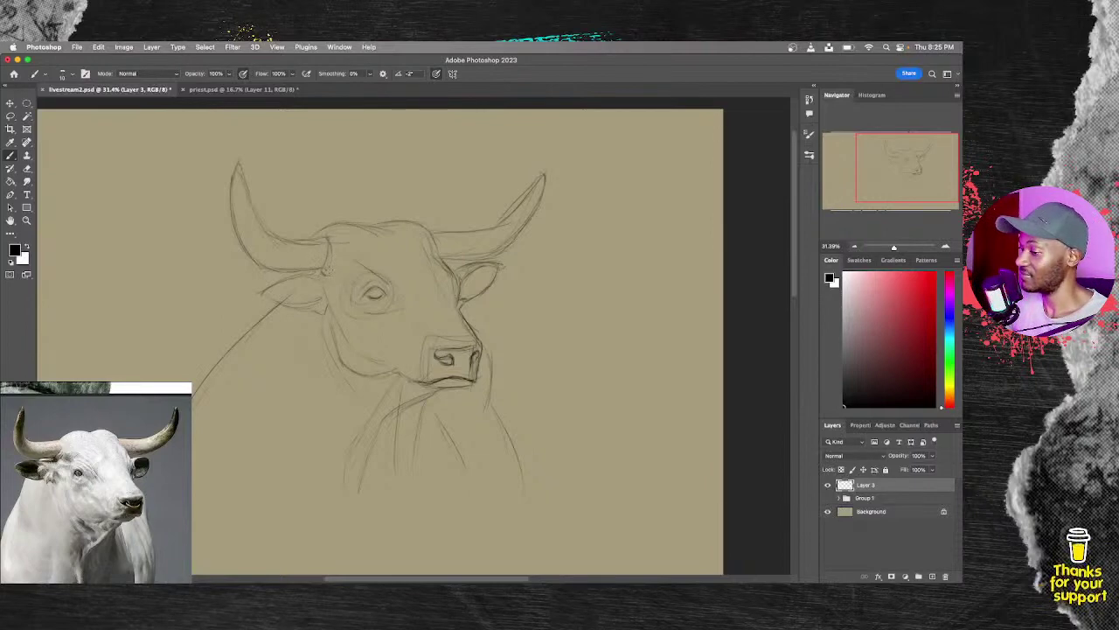
{"action": "left_click_drag", "start_coordinate": [340, 270], "coordinate": [353, 273]}
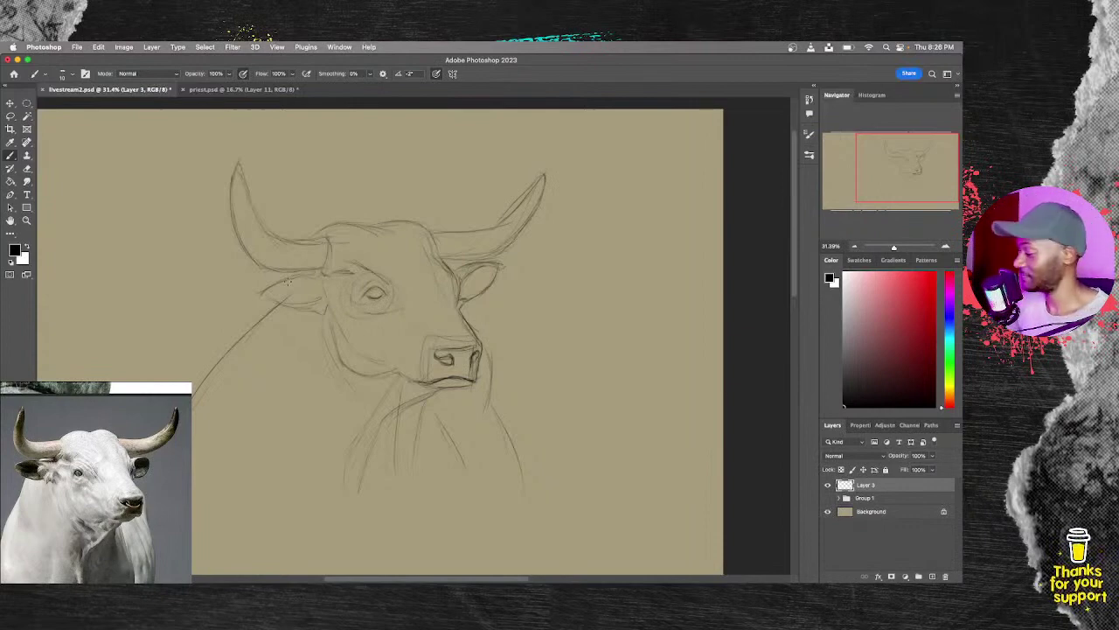
{"action": "key", "text": "e"}
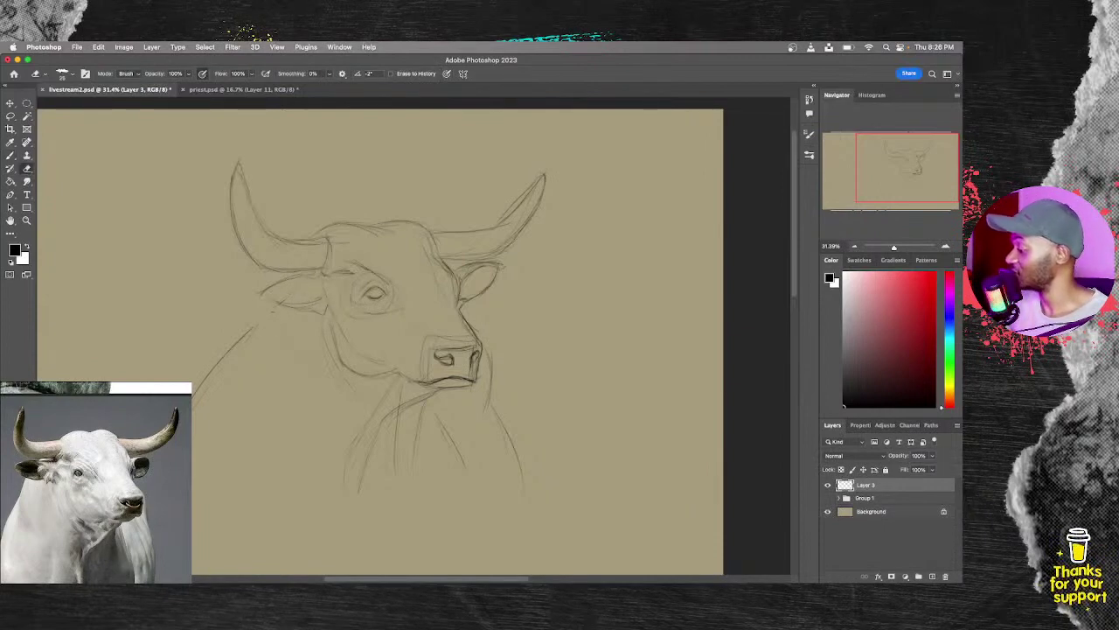
{"action": "key", "text": "b"}
{"action": "left_click_drag", "start_coordinate": [263, 294], "coordinate": [308, 309]}
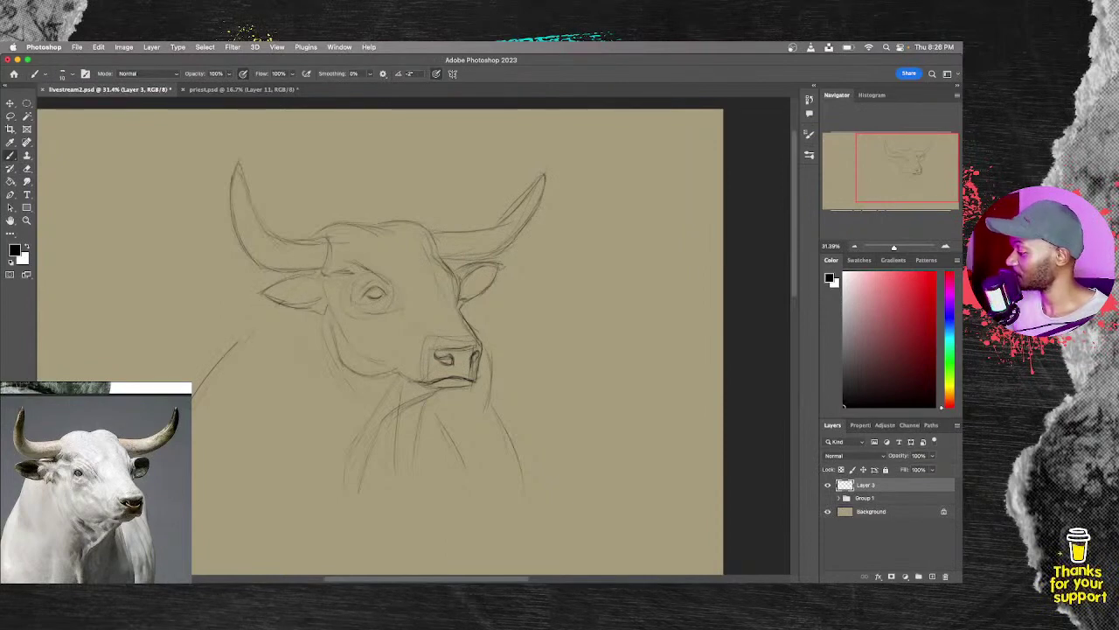
Step: Redraw the neck and shoulder contours running down from the near ear, erasing the stray old lines
{"action": "mouse_move", "coordinate": [292, 269]}
{"action": "left_mouse_down"}
{"action": "mouse_move", "coordinate": [213, 383]}
{"action": "mouse_move", "coordinate": [217, 414]}
{"action": "mouse_move", "coordinate": [245, 339]}
{"action": "mouse_move", "coordinate": [206, 434]}
{"action": "left_mouse_up"}
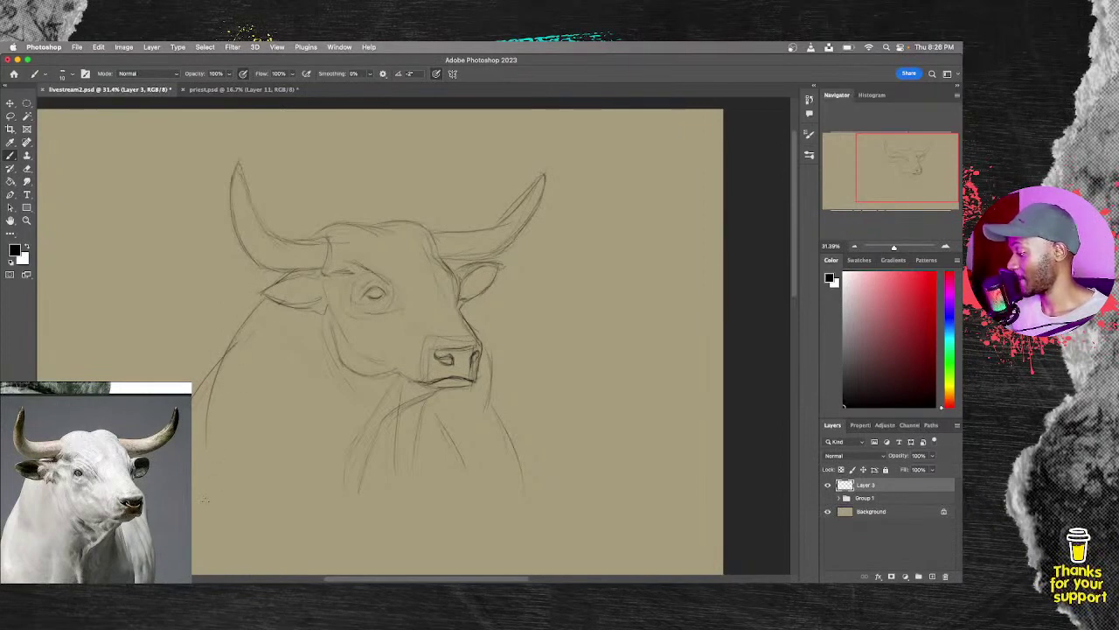
{"action": "key", "text": "e"}
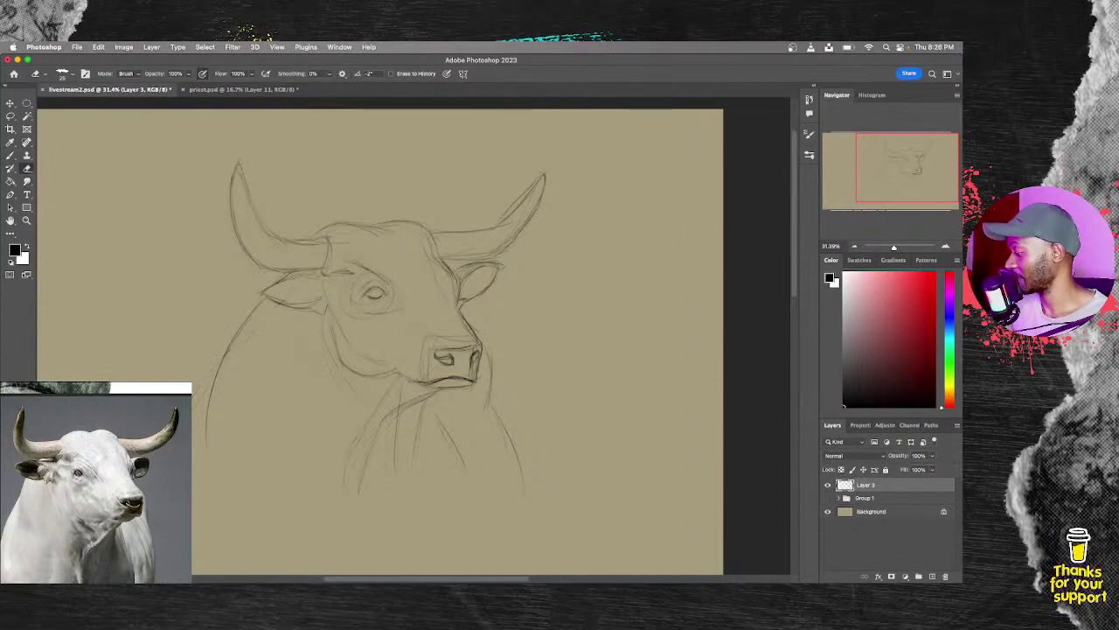
{"action": "key", "text": "b"}
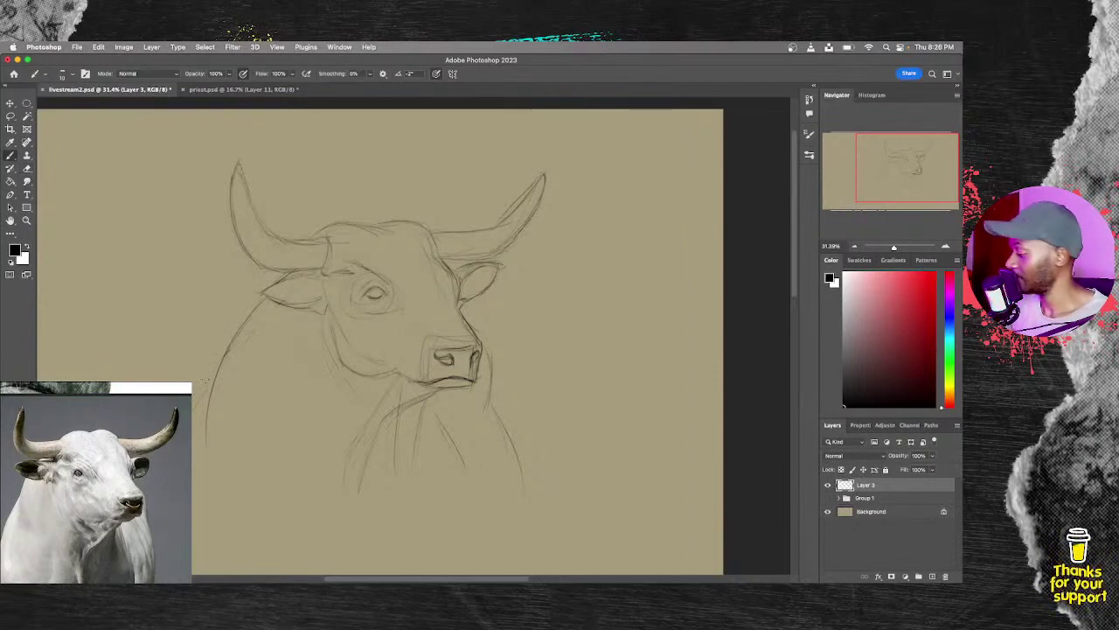
{"action": "left_click_drag", "start_coordinate": [217, 367], "coordinate": [197, 393]}
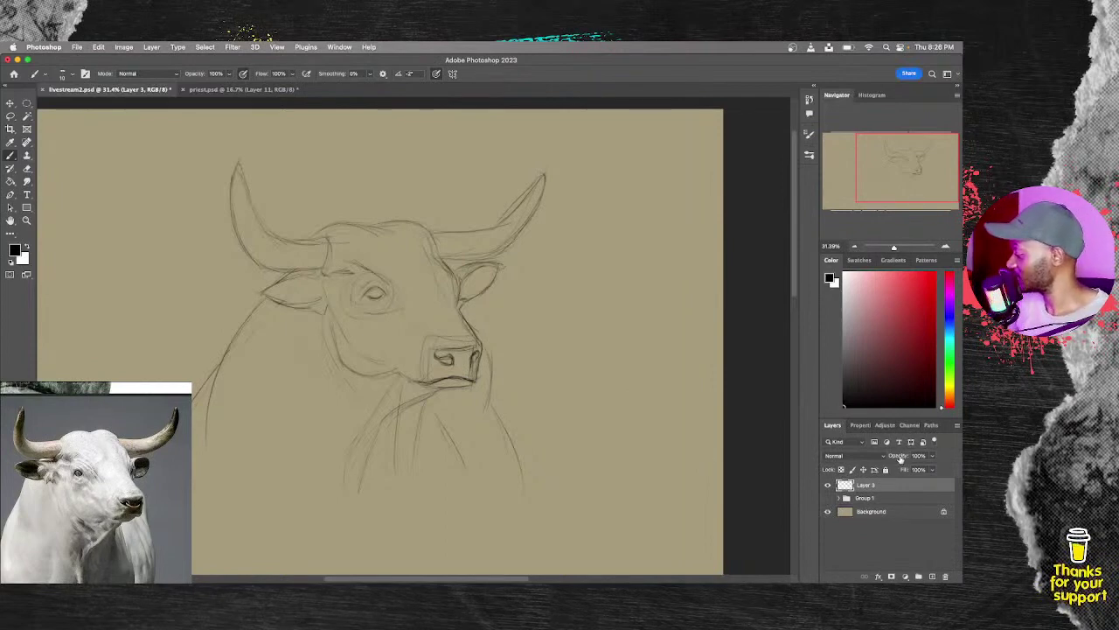
Step: Reduce the opacity of Layer 3 to 47% and add a new layer above it for the clean line work
{"action": "left_click_drag", "start_coordinate": [902, 462], "coordinate": [901, 459]}
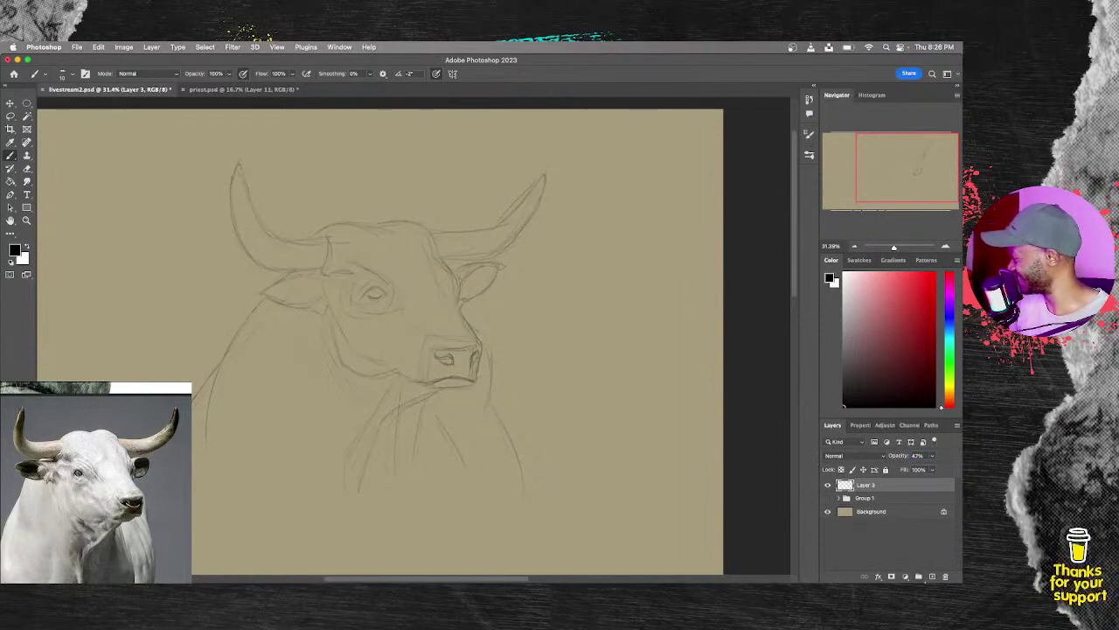
{"action": "left_click", "coordinate": [931, 576]}
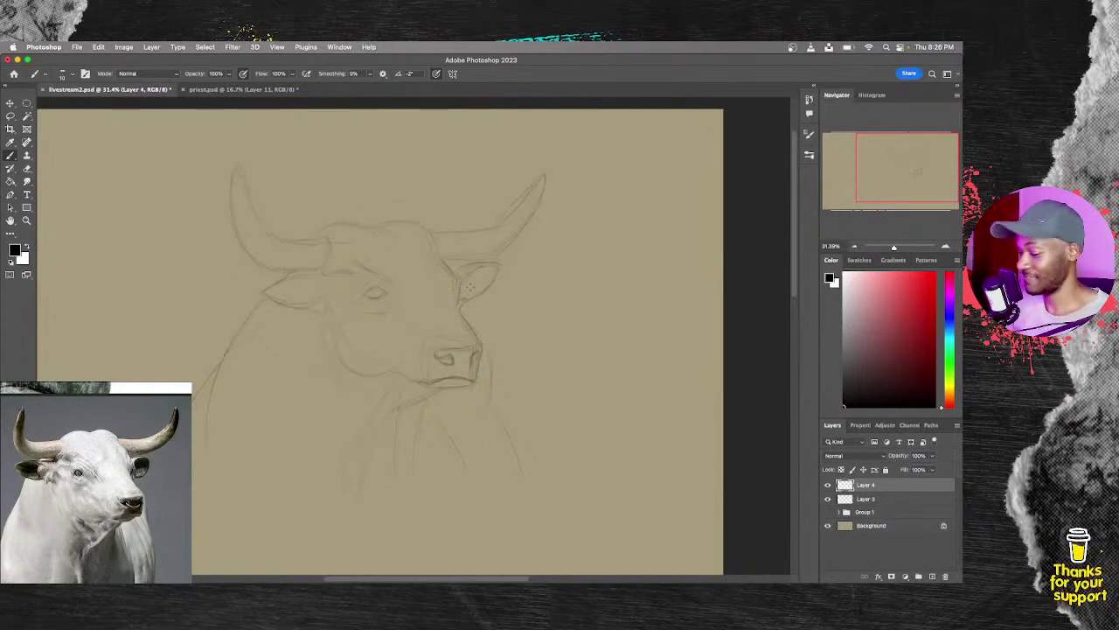
Step: Trace the far ear in darker lines on the new layer, including its inner fold, base and outer outline
{"action": "key", "text": "z"}
{"action": "mouse_move", "coordinate": [473, 285]}
{"action": "left_mouse_down"}
{"action": "mouse_move", "coordinate": [514, 277]}
{"action": "mouse_move", "coordinate": [511, 293]}
{"action": "left_mouse_up"}
{"action": "key", "text": "b"}
{"action": "key", "text": "z"}
{"action": "key", "text": "b"}
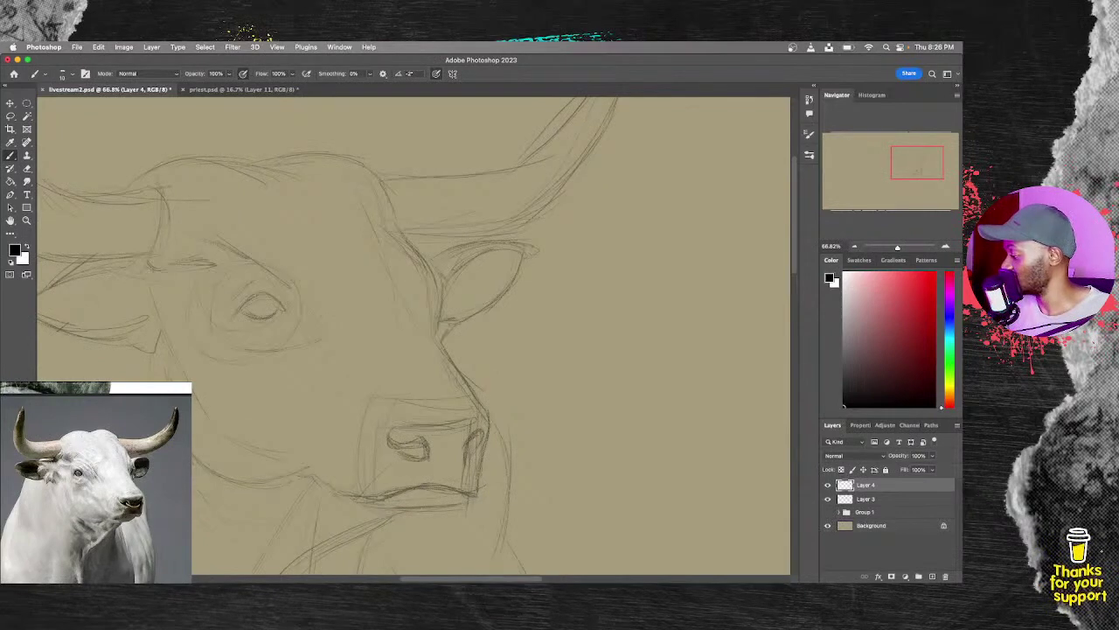
{"action": "left_click_drag", "start_coordinate": [454, 268], "coordinate": [451, 297]}
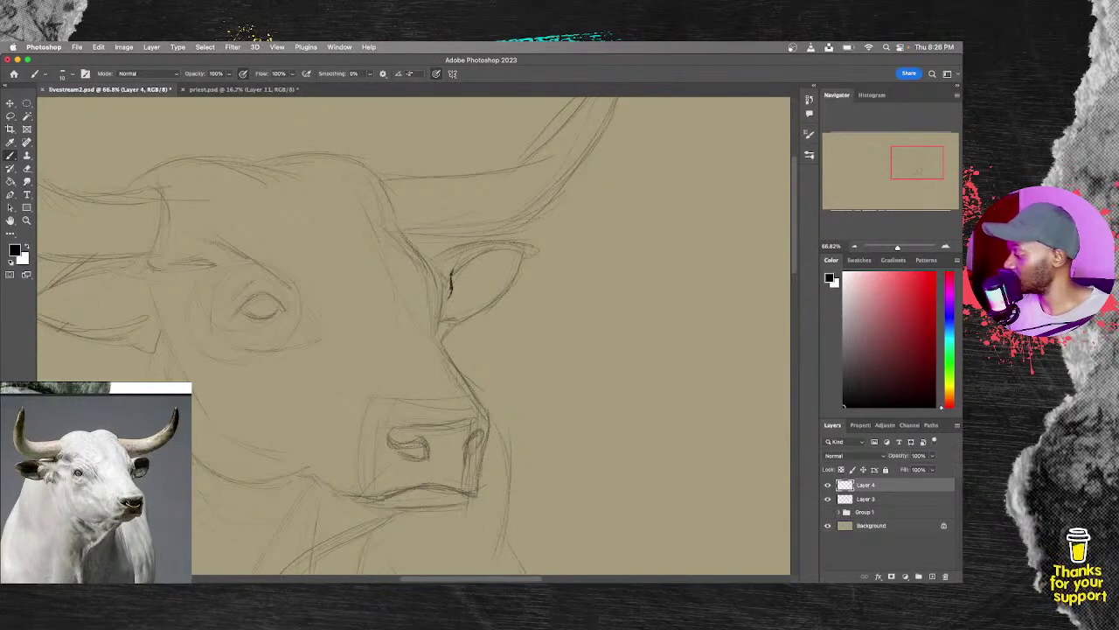
{"action": "left_click_drag", "start_coordinate": [447, 309], "coordinate": [444, 317]}
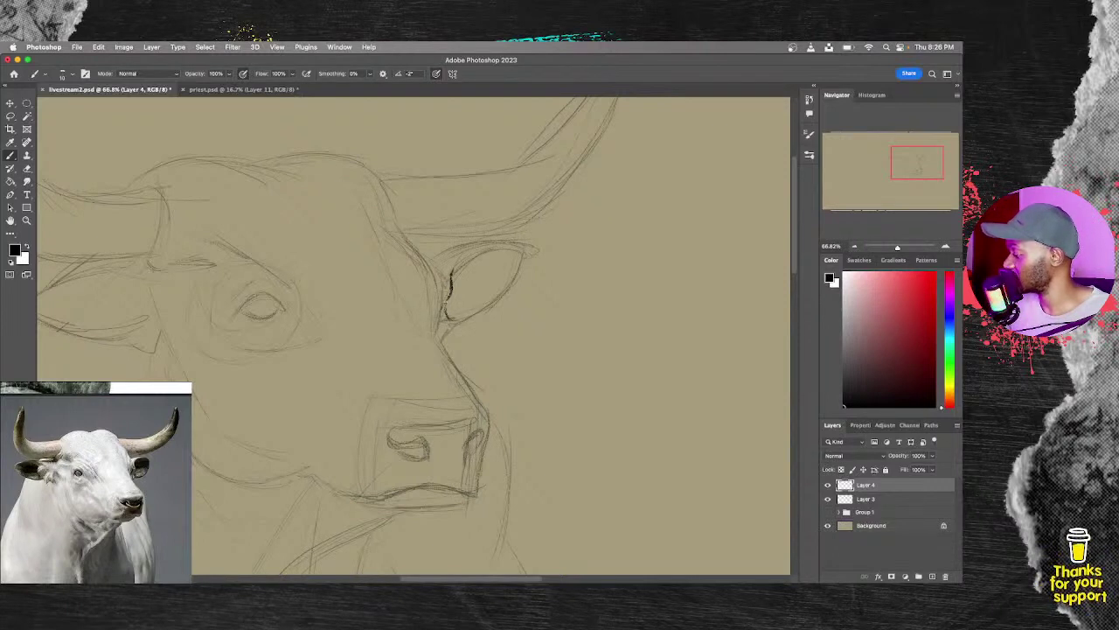
{"action": "left_click_drag", "start_coordinate": [453, 271], "coordinate": [489, 245]}
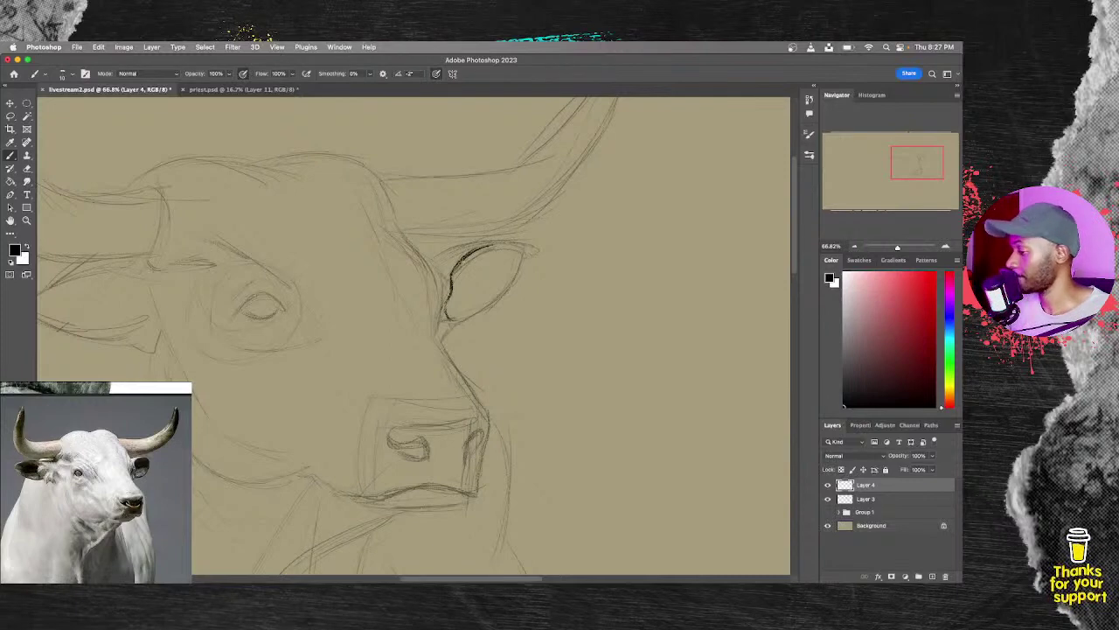
{"action": "left_click_drag", "start_coordinate": [431, 261], "coordinate": [439, 320]}
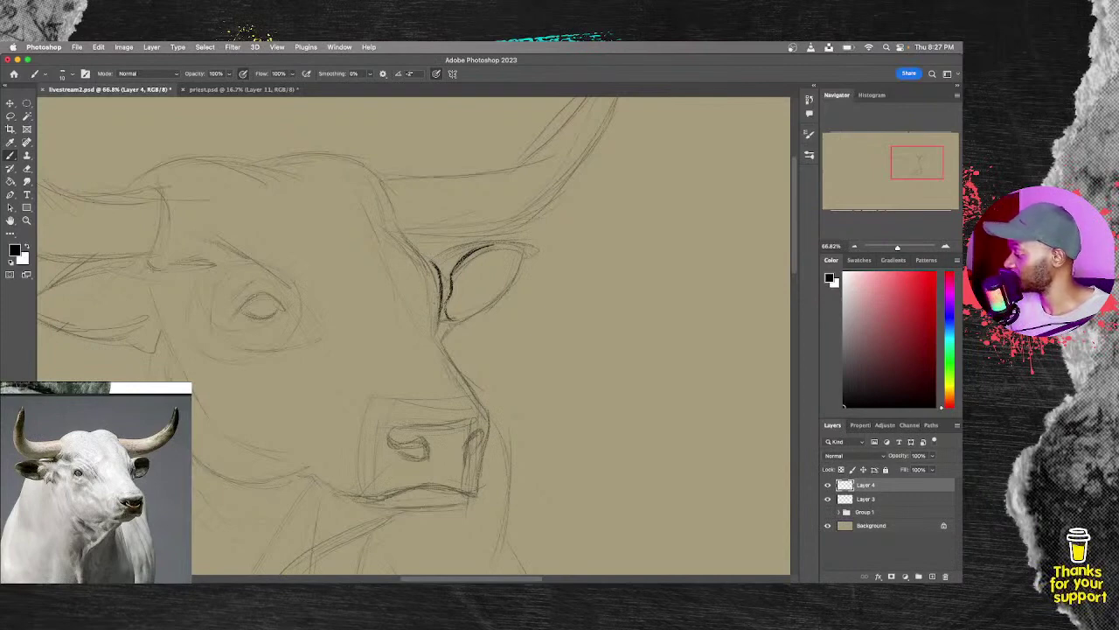
{"action": "left_click_drag", "start_coordinate": [429, 262], "coordinate": [437, 301]}
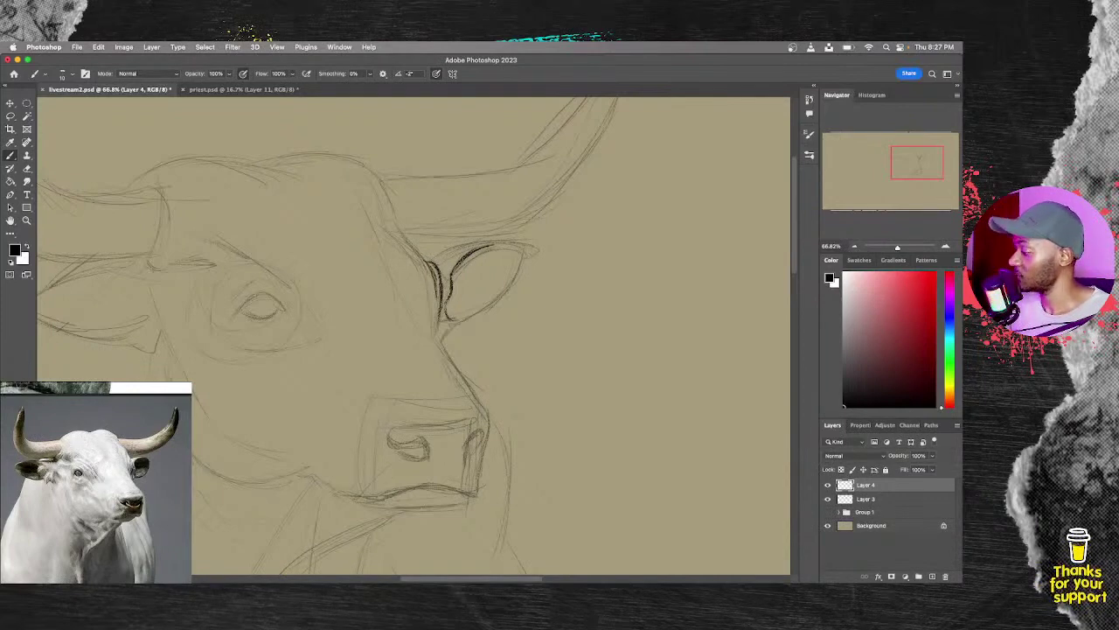
{"action": "mouse_move", "coordinate": [428, 263]}
{"action": "left_mouse_down"}
{"action": "mouse_move", "coordinate": [523, 242]}
{"action": "mouse_move", "coordinate": [513, 288]}
{"action": "left_mouse_up"}
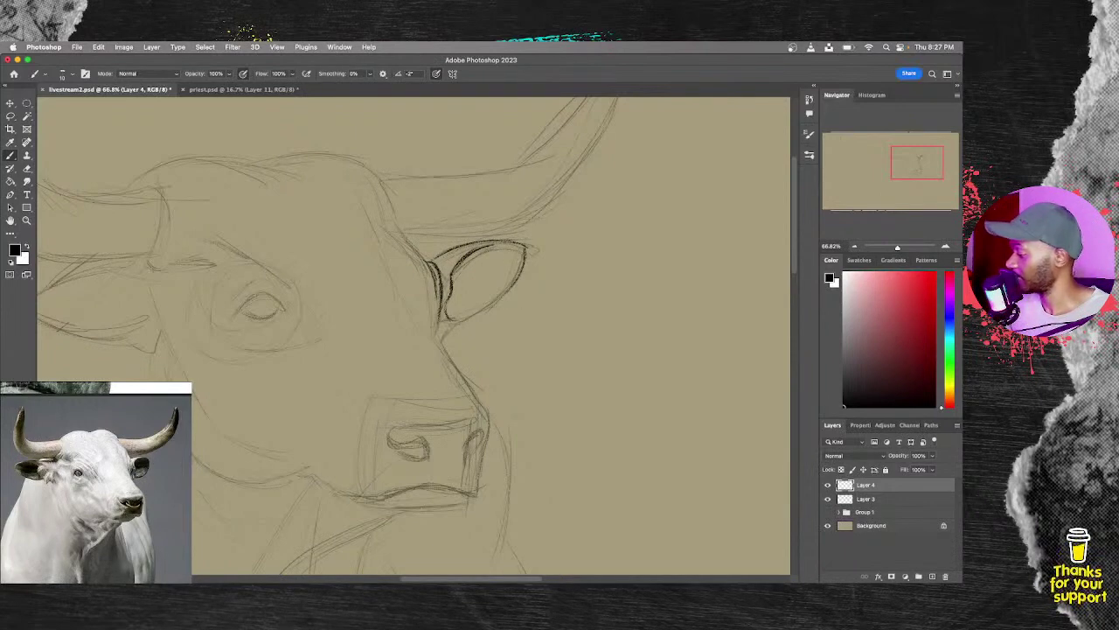
{"action": "left_click_drag", "start_coordinate": [442, 342], "coordinate": [522, 263]}
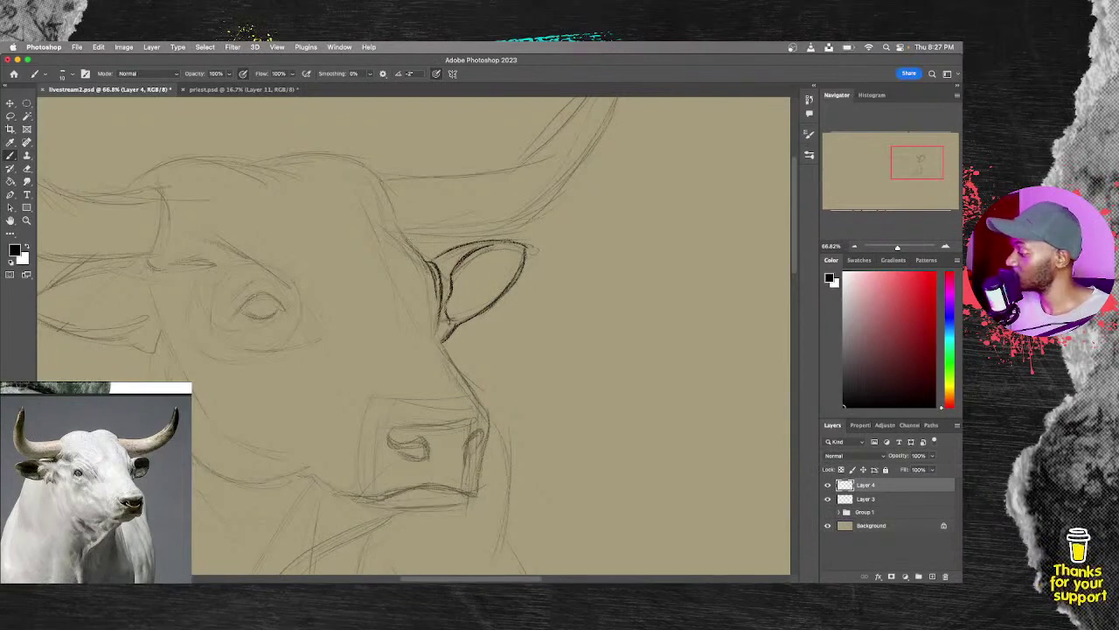
Step: Trace the far side of the head above the ear and the double-humped crown between the horns with darker lines
{"action": "left_click_drag", "start_coordinate": [413, 250], "coordinate": [427, 264]}
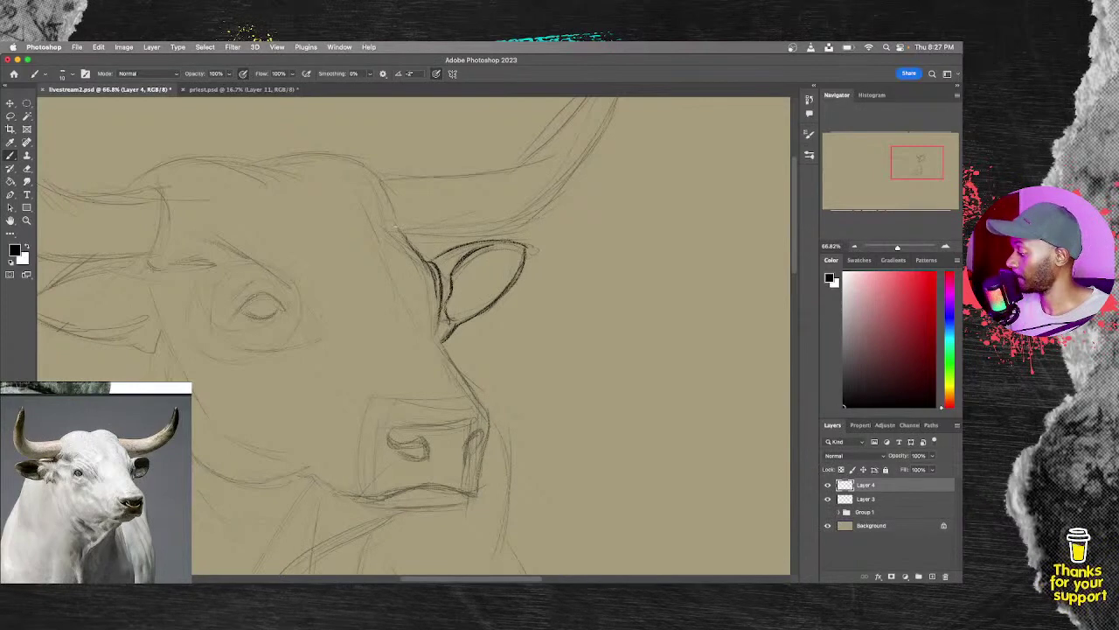
{"action": "left_click_drag", "start_coordinate": [391, 224], "coordinate": [408, 237]}
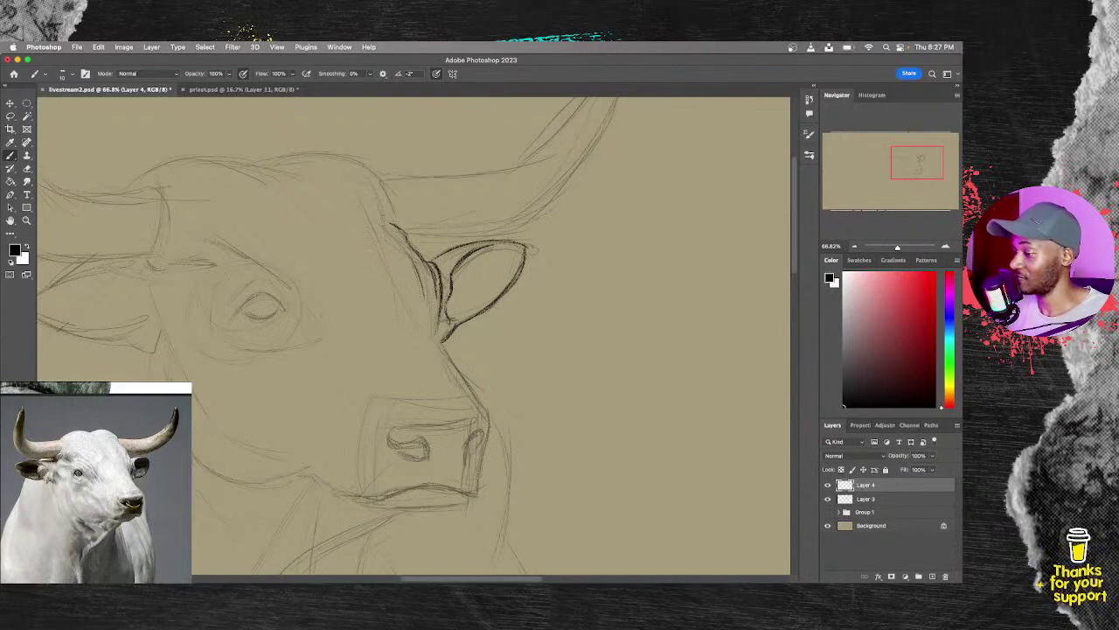
{"action": "left_click_drag", "start_coordinate": [362, 167], "coordinate": [388, 197]}
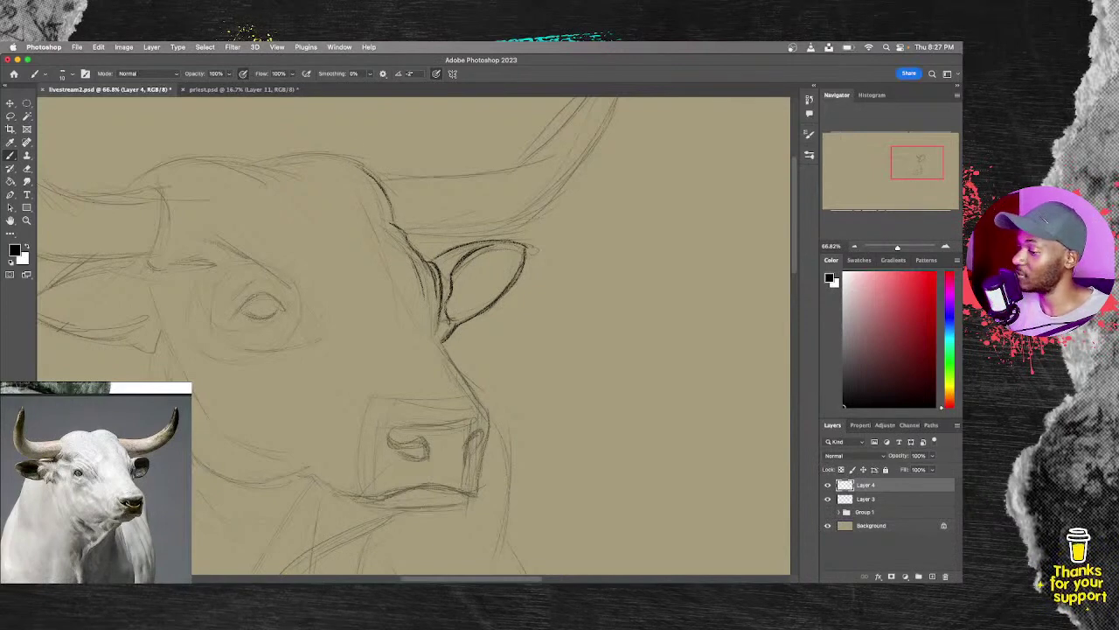
{"action": "mouse_move", "coordinate": [294, 166]}
{"action": "left_mouse_down"}
{"action": "mouse_move", "coordinate": [345, 164]}
{"action": "mouse_move", "coordinate": [380, 189]}
{"action": "left_mouse_up"}
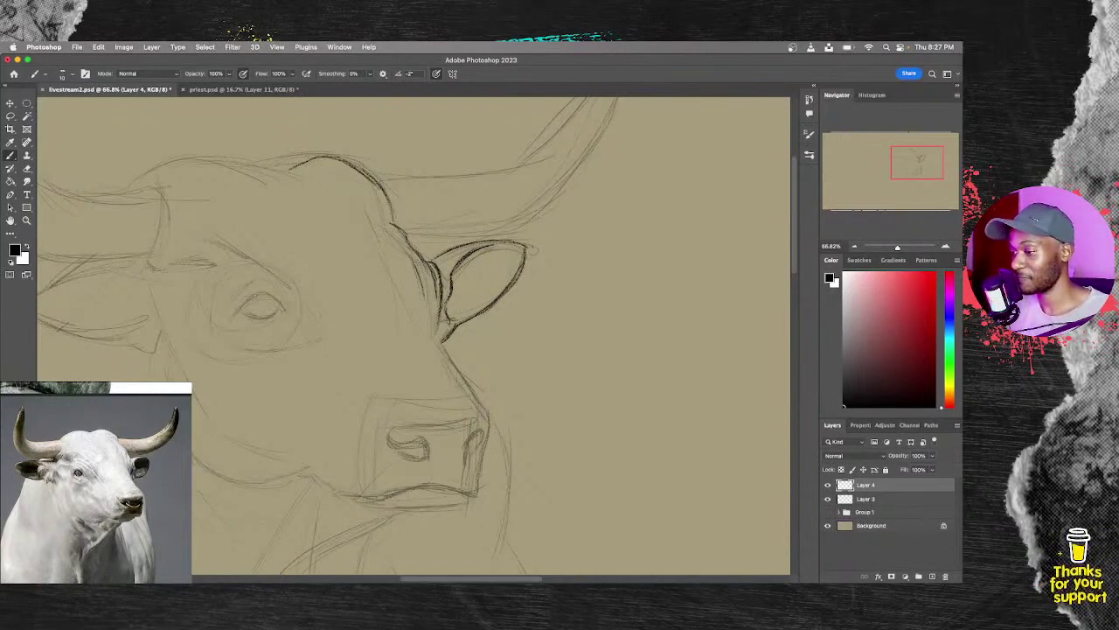
{"action": "left_click_drag", "start_coordinate": [287, 170], "coordinate": [307, 174]}
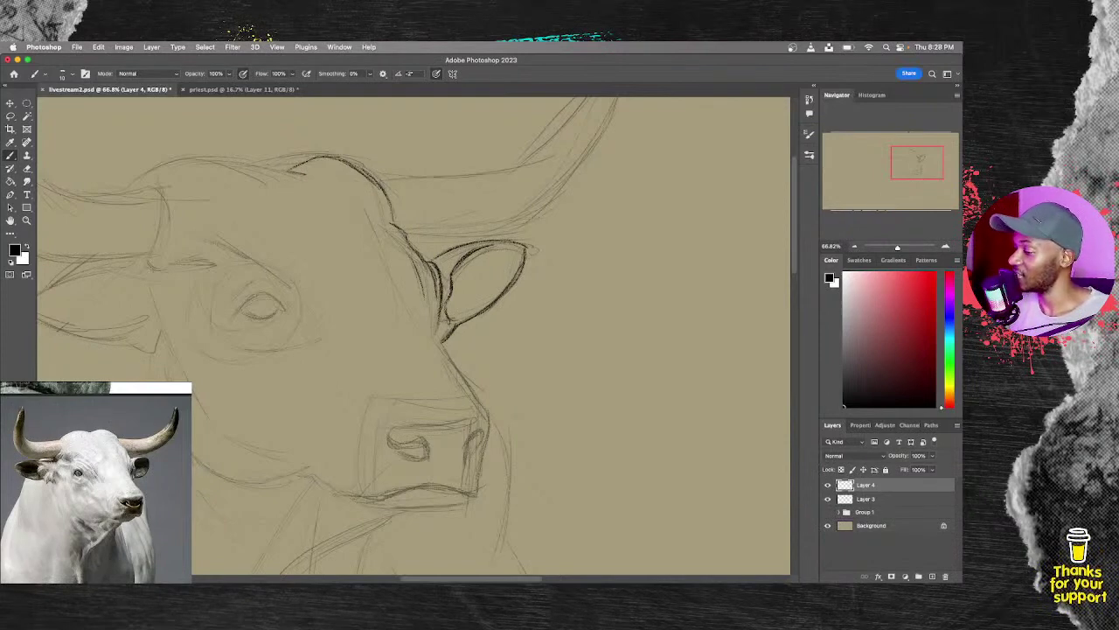
{"action": "mouse_move", "coordinate": [132, 185]}
{"action": "left_mouse_down"}
{"action": "mouse_move", "coordinate": [202, 156]}
{"action": "mouse_move", "coordinate": [297, 177]}
{"action": "left_mouse_up"}
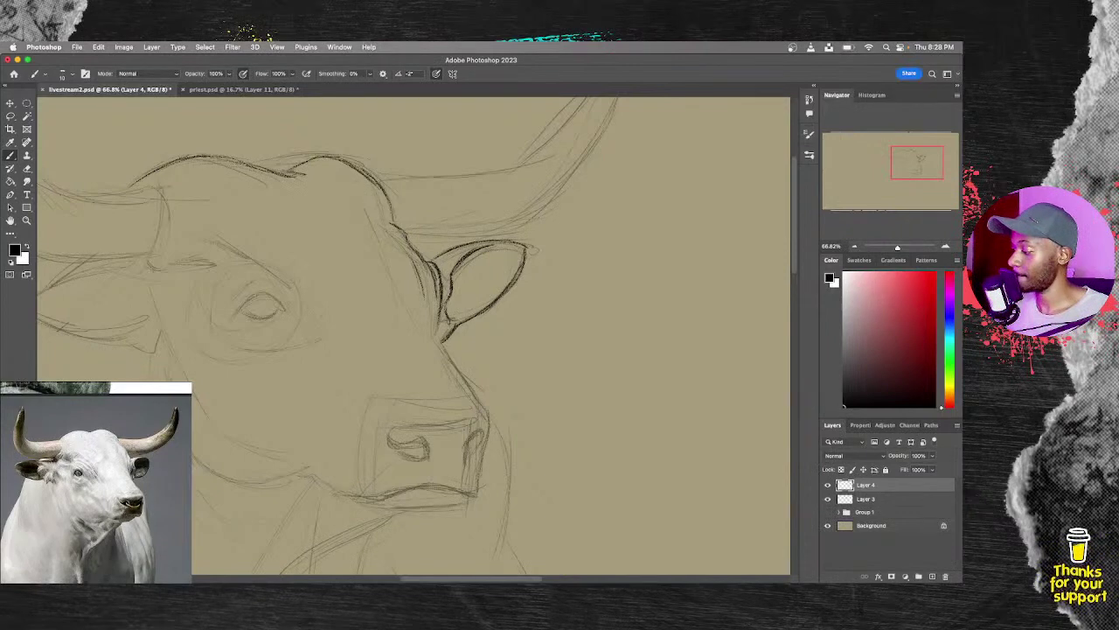
{"action": "left_click_drag", "start_coordinate": [385, 197], "coordinate": [395, 221]}
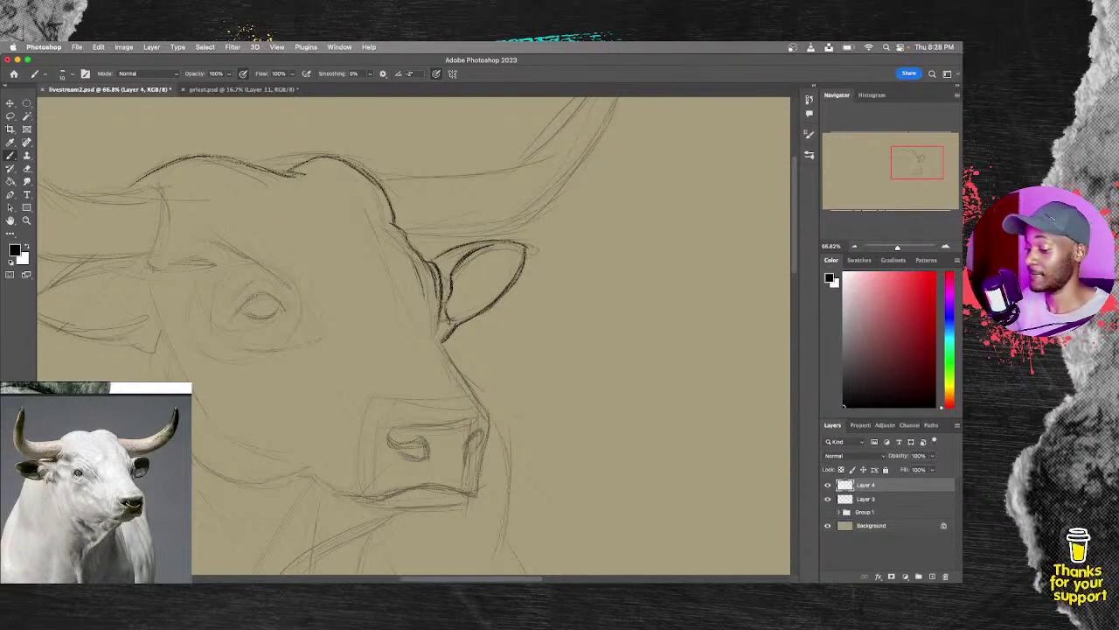
Step: Trace the underside of the far horn from its base outward above the far ear
{"action": "left_click_drag", "start_coordinate": [493, 269], "coordinate": [404, 372]}
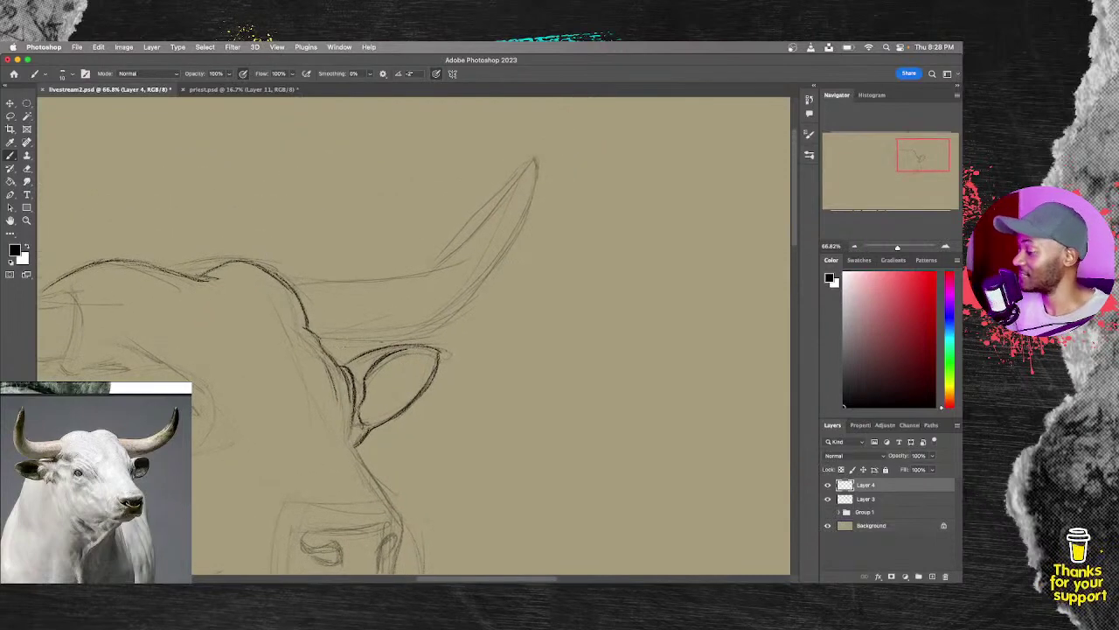
{"action": "left_click_drag", "start_coordinate": [318, 340], "coordinate": [372, 338]}
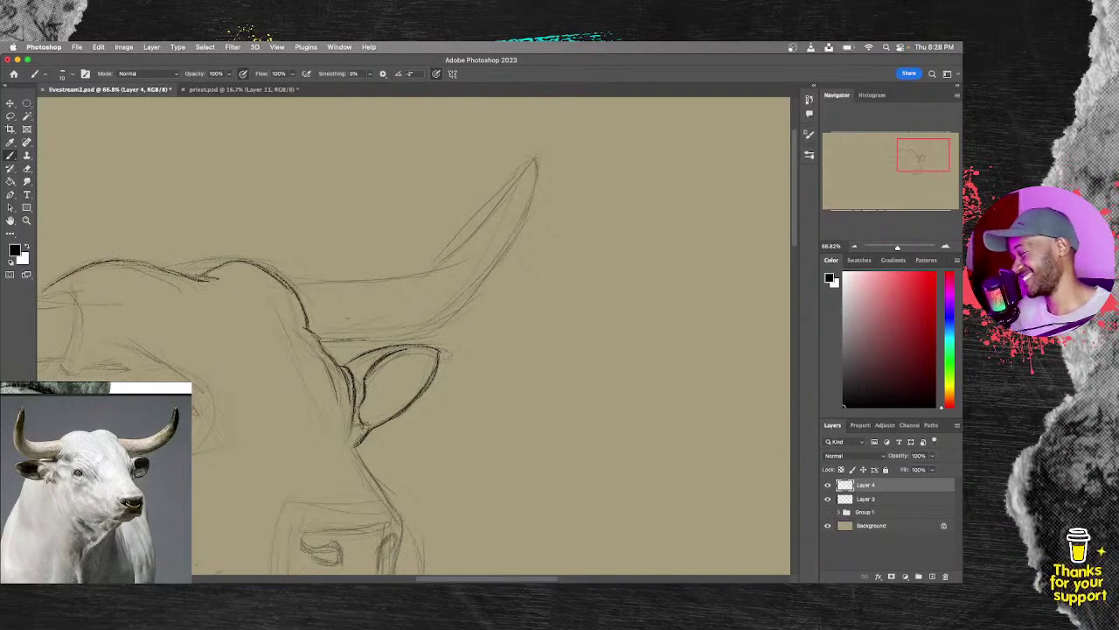
{"action": "mouse_move", "coordinate": [322, 345]}
{"action": "left_mouse_down"}
{"action": "mouse_move", "coordinate": [375, 342]}
{"action": "mouse_move", "coordinate": [340, 344]}
{"action": "left_mouse_up"}
{"action": "left_click_drag", "start_coordinate": [372, 342], "coordinate": [399, 338]}
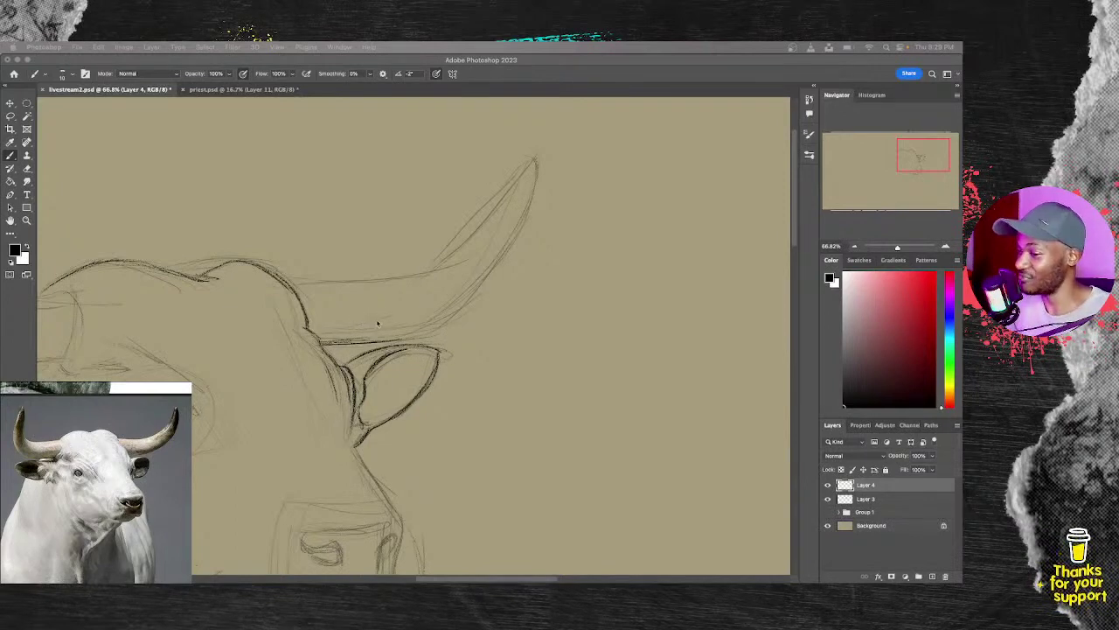
{"action": "left_click", "coordinate": [330, 345]}
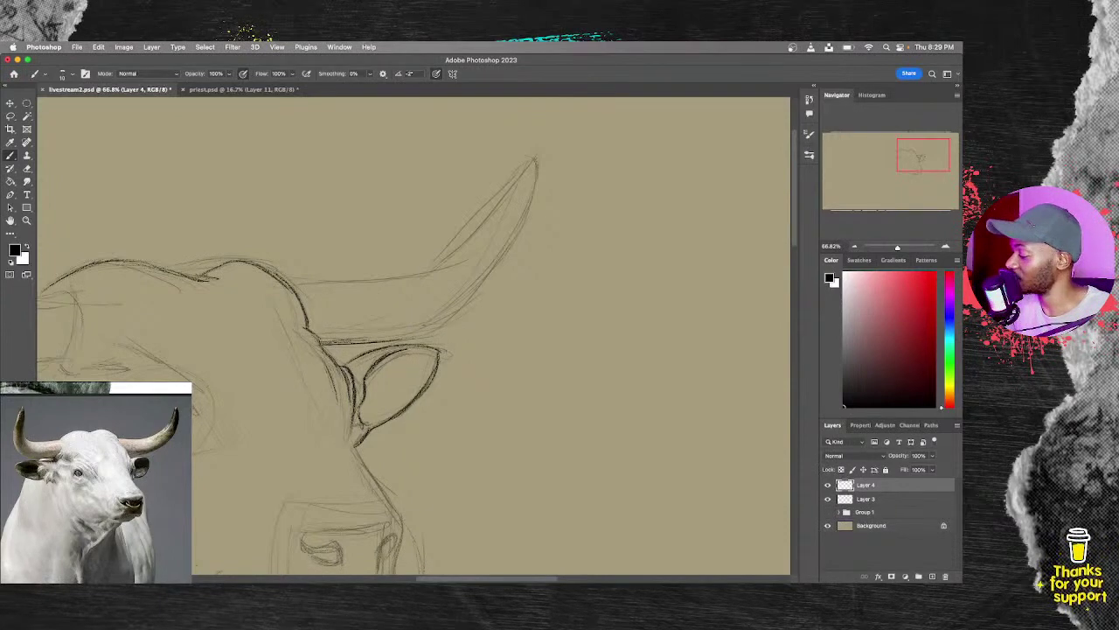
Step: Trace the upper edge of the far horn and its outer curve up to the tip
{"action": "mouse_move", "coordinate": [315, 284]}
{"action": "left_mouse_down"}
{"action": "mouse_move", "coordinate": [444, 264]}
{"action": "mouse_move", "coordinate": [471, 243]}
{"action": "left_mouse_up"}
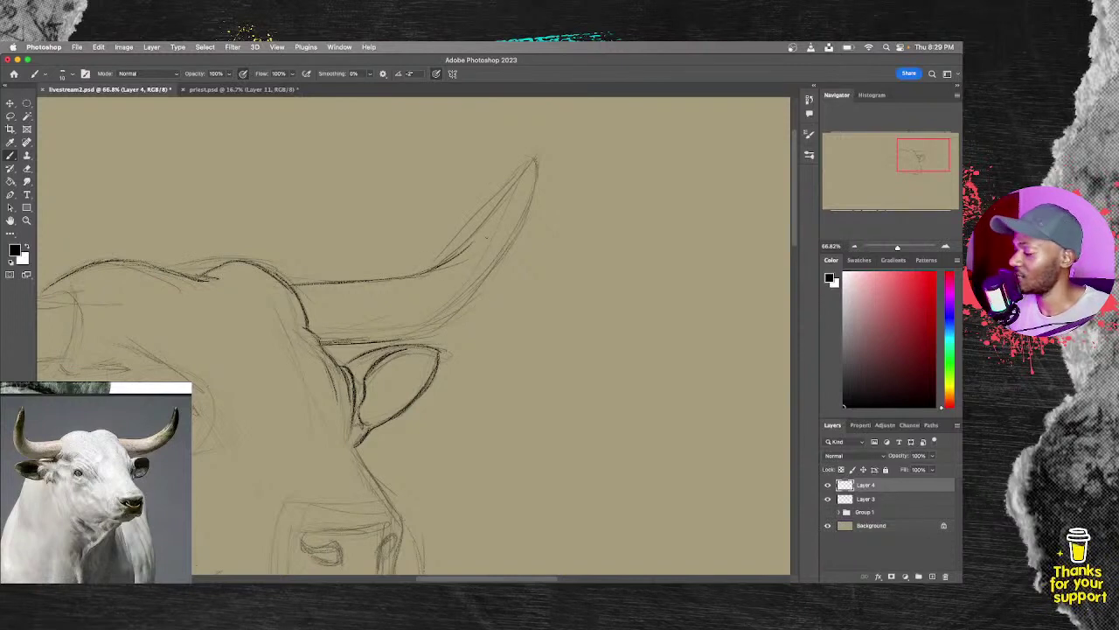
{"action": "left_click_drag", "start_coordinate": [474, 234], "coordinate": [516, 183]}
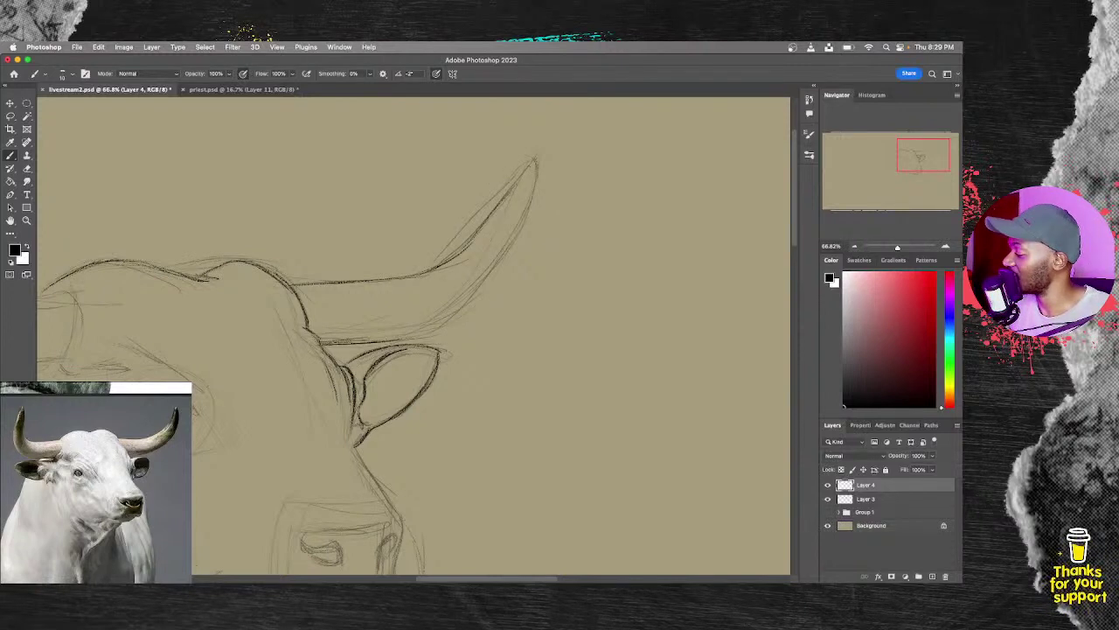
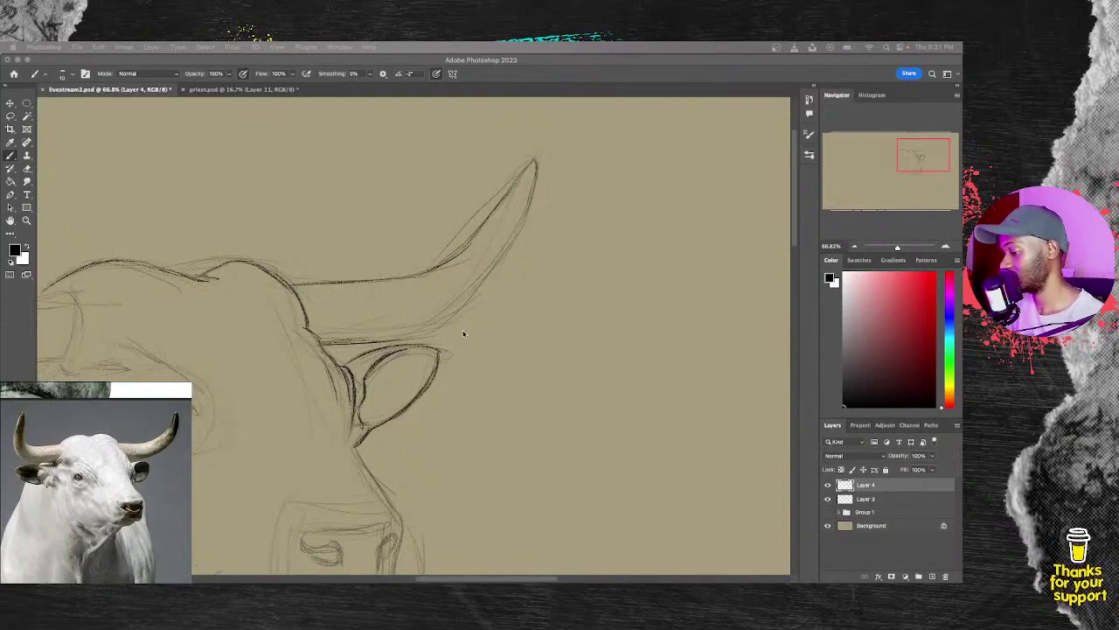
{"action": "left_click", "coordinate": [385, 344]}
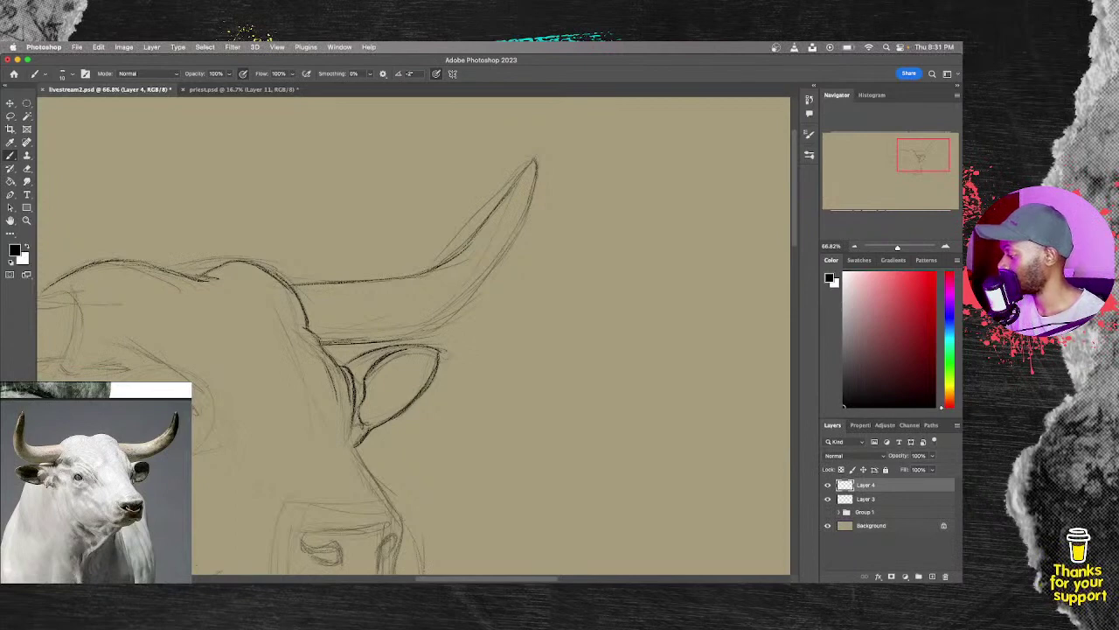
{"action": "left_click_drag", "start_coordinate": [427, 330], "coordinate": [514, 236]}
{"action": "left_click_drag", "start_coordinate": [453, 253], "coordinate": [534, 159]}
{"action": "mouse_move", "coordinate": [524, 208]}
{"action": "left_mouse_down"}
{"action": "mouse_move", "coordinate": [537, 163]}
{"action": "mouse_move", "coordinate": [507, 252]}
{"action": "mouse_move", "coordinate": [513, 240]}
{"action": "left_mouse_up"}
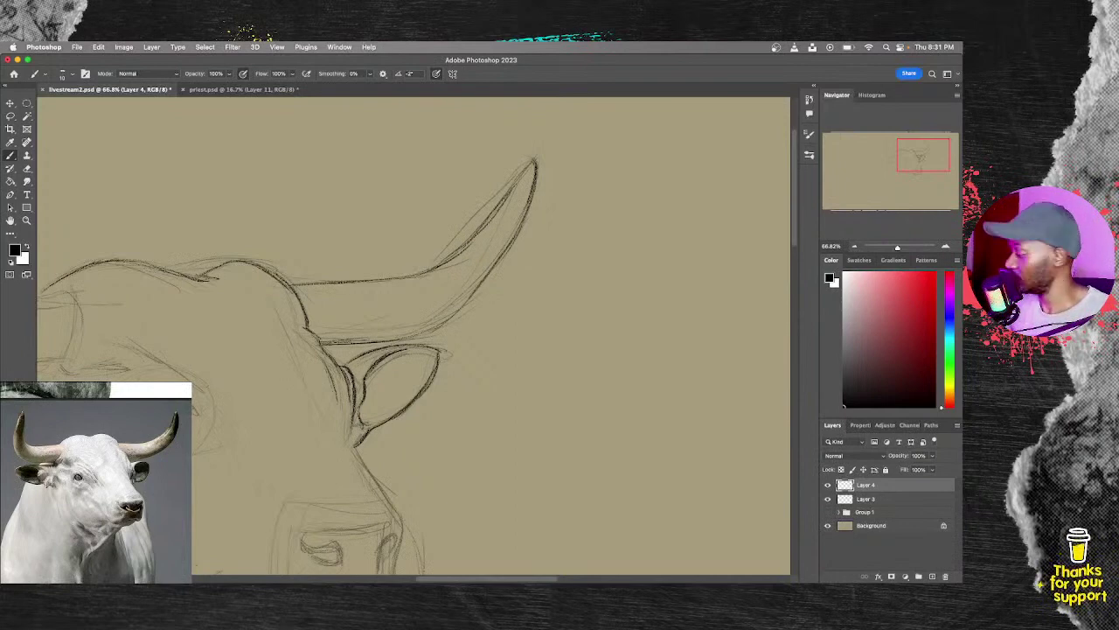
{"action": "left_click_drag", "start_coordinate": [536, 322], "coordinate": [343, 369]}
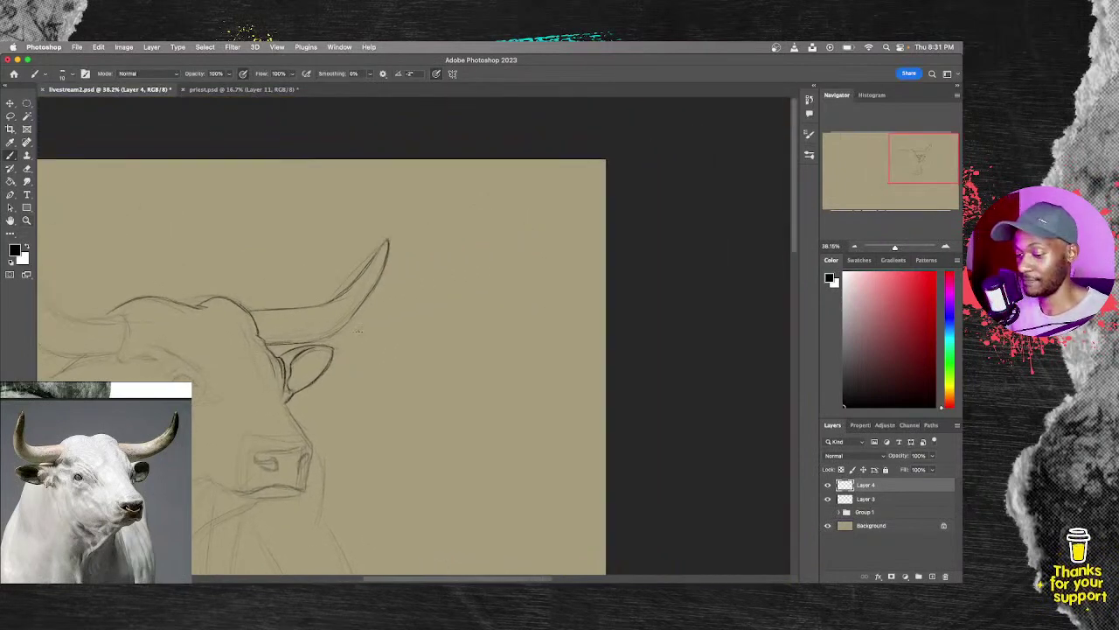
Step: Darken the far horn's outline along its outer curve, tip and upper edge
{"action": "scroll", "coordinate": [351, 348], "scroll_direction": "up", "scroll_amount": 5}
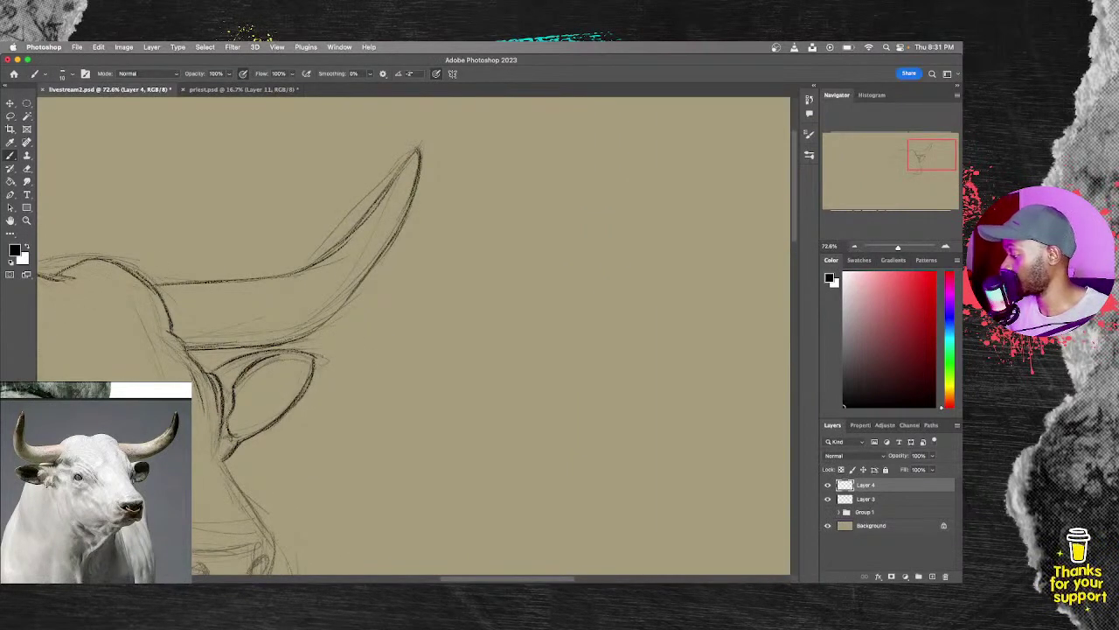
{"action": "left_click_drag", "start_coordinate": [303, 338], "coordinate": [350, 297]}
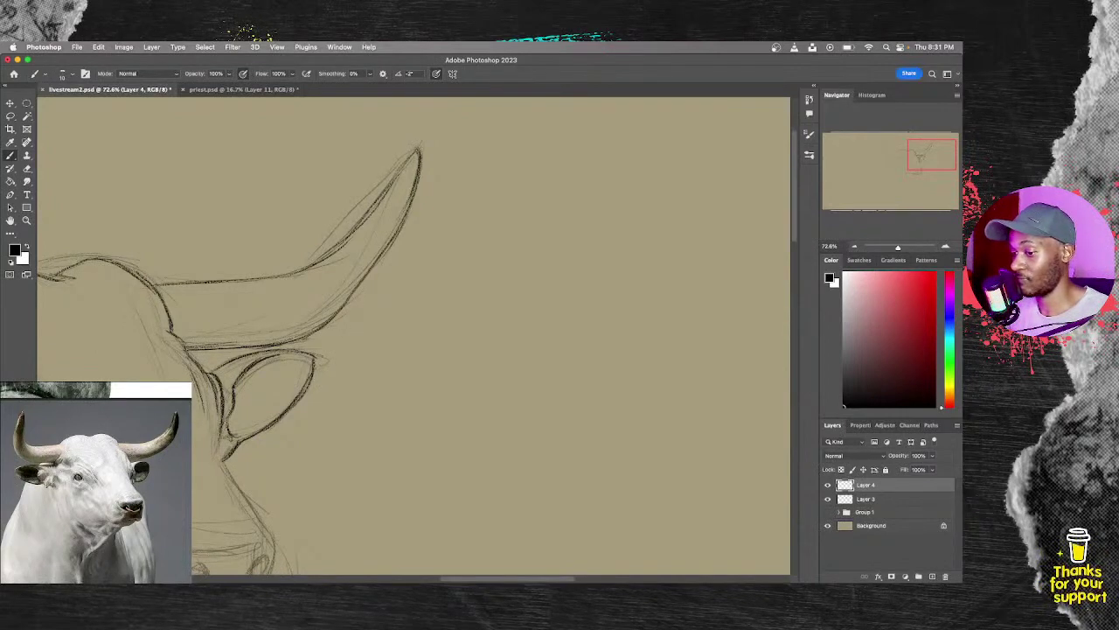
{"action": "left_click_drag", "start_coordinate": [339, 313], "coordinate": [406, 211]}
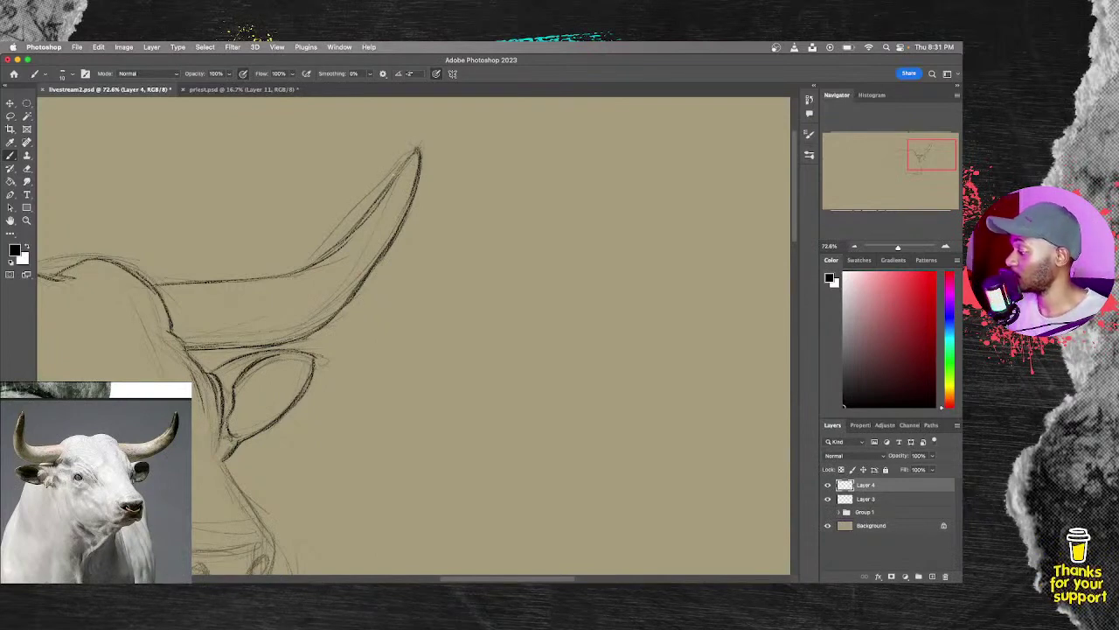
{"action": "left_click_drag", "start_coordinate": [381, 191], "coordinate": [416, 152]}
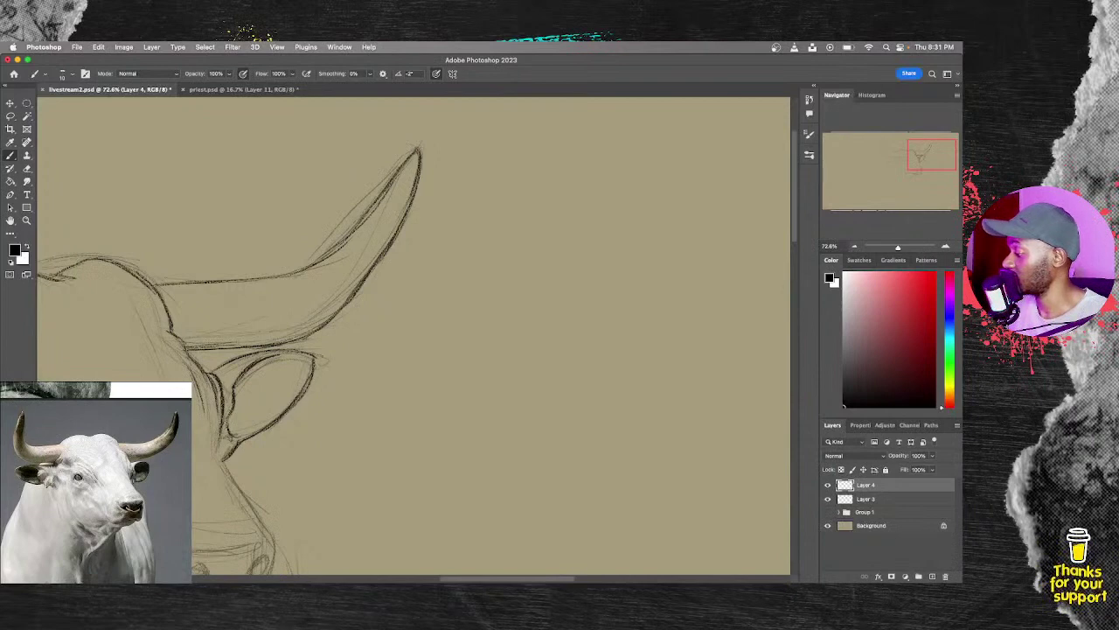
{"action": "mouse_move", "coordinate": [167, 287]}
{"action": "left_mouse_down"}
{"action": "mouse_move", "coordinate": [307, 269]}
{"action": "mouse_move", "coordinate": [350, 234]}
{"action": "left_mouse_up"}
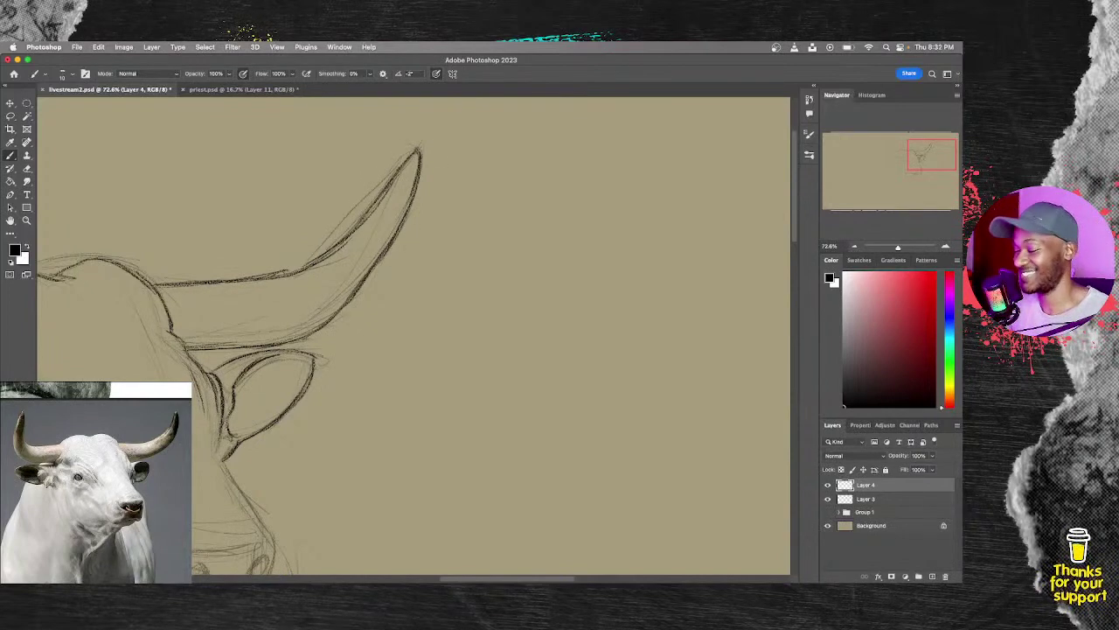
Step: Trace the near eye's almond outline, shade its dark eyeball with a larger brush, and add the crease beside it
{"action": "left_click_drag", "start_coordinate": [307, 342], "coordinate": [575, 179]}
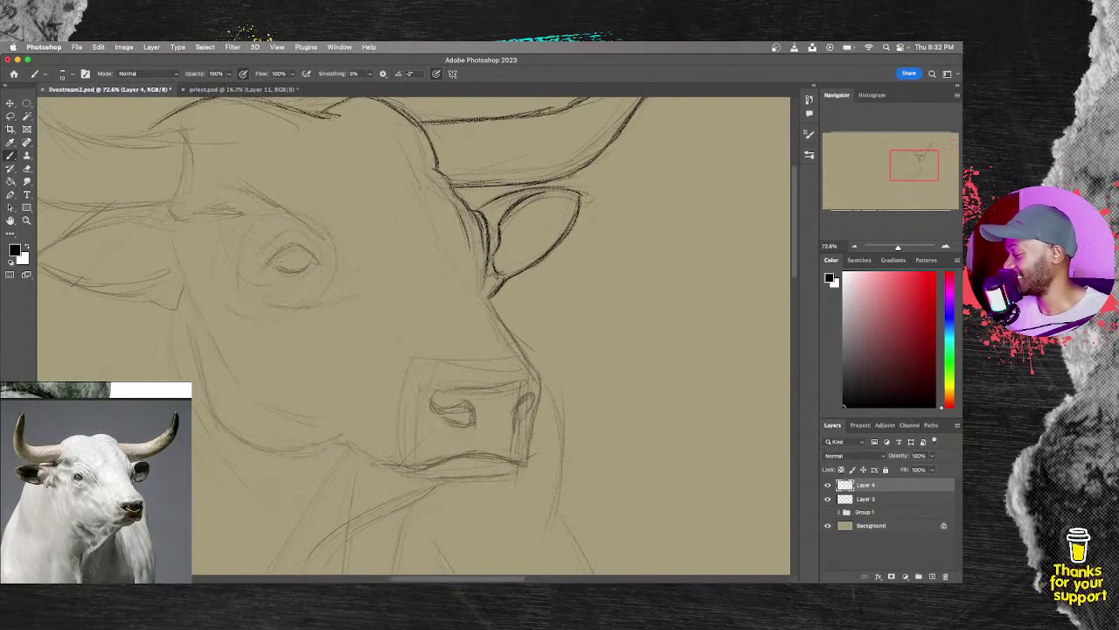
{"action": "mouse_move", "coordinate": [263, 269]}
{"action": "left_mouse_down"}
{"action": "mouse_move", "coordinate": [291, 245]}
{"action": "mouse_move", "coordinate": [317, 259]}
{"action": "mouse_move", "coordinate": [287, 272]}
{"action": "mouse_move", "coordinate": [301, 267]}
{"action": "left_mouse_up"}
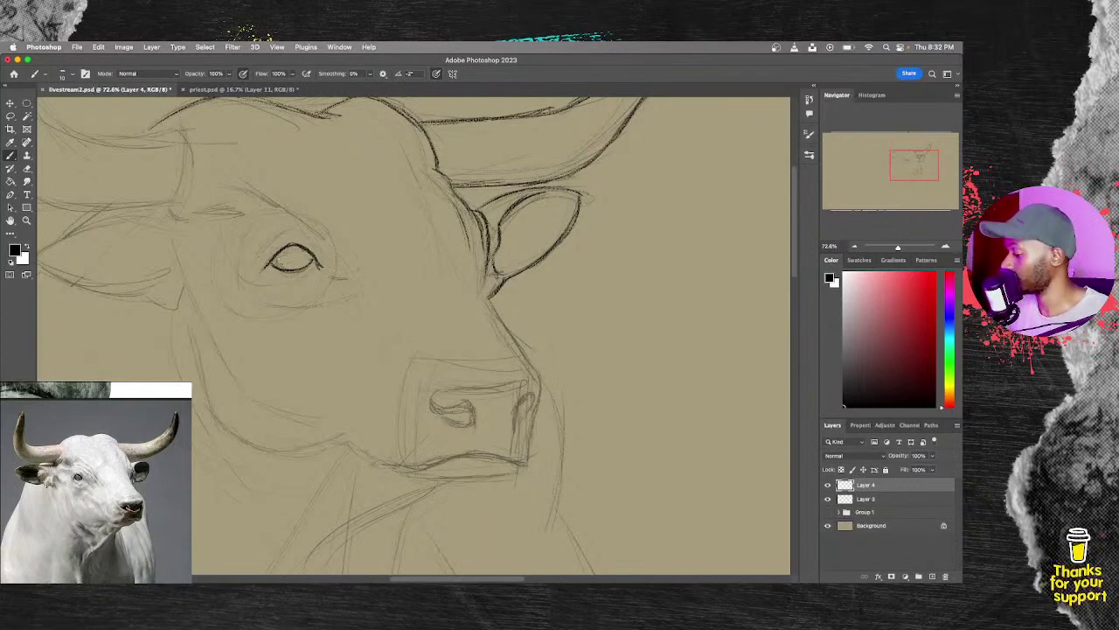
{"action": "key", "text": "bracketright"}
{"action": "key", "text": "bracketright"}
{"action": "key", "text": "bracketright"}
{"action": "key", "text": "bracketright"}
{"action": "mouse_move", "coordinate": [278, 255]}
{"action": "left_mouse_down"}
{"action": "mouse_move", "coordinate": [280, 266]}
{"action": "mouse_move", "coordinate": [306, 261]}
{"action": "mouse_move", "coordinate": [283, 252]}
{"action": "mouse_move", "coordinate": [297, 249]}
{"action": "mouse_move", "coordinate": [278, 263]}
{"action": "mouse_move", "coordinate": [294, 263]}
{"action": "left_mouse_up"}
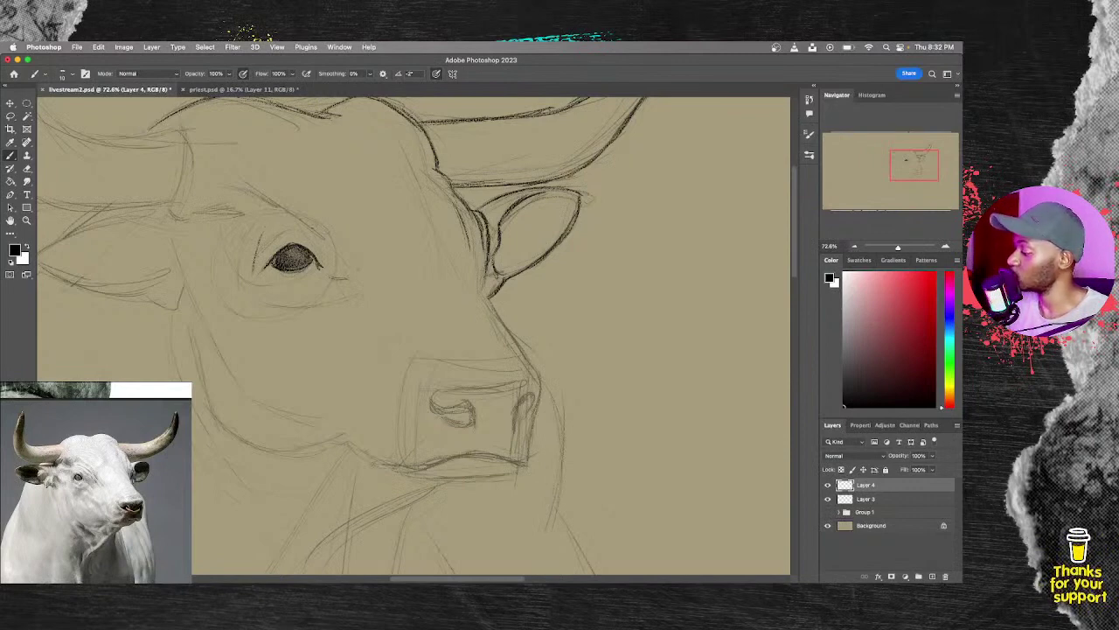
Step: Trace the folds around the near eye, including the upper fold, the inner-corner creases, the lower bag and the ridge toward the snout
{"action": "mouse_move", "coordinate": [311, 222]}
{"action": "left_mouse_down"}
{"action": "mouse_move", "coordinate": [352, 271]}
{"action": "mouse_move", "coordinate": [348, 290]}
{"action": "left_mouse_up"}
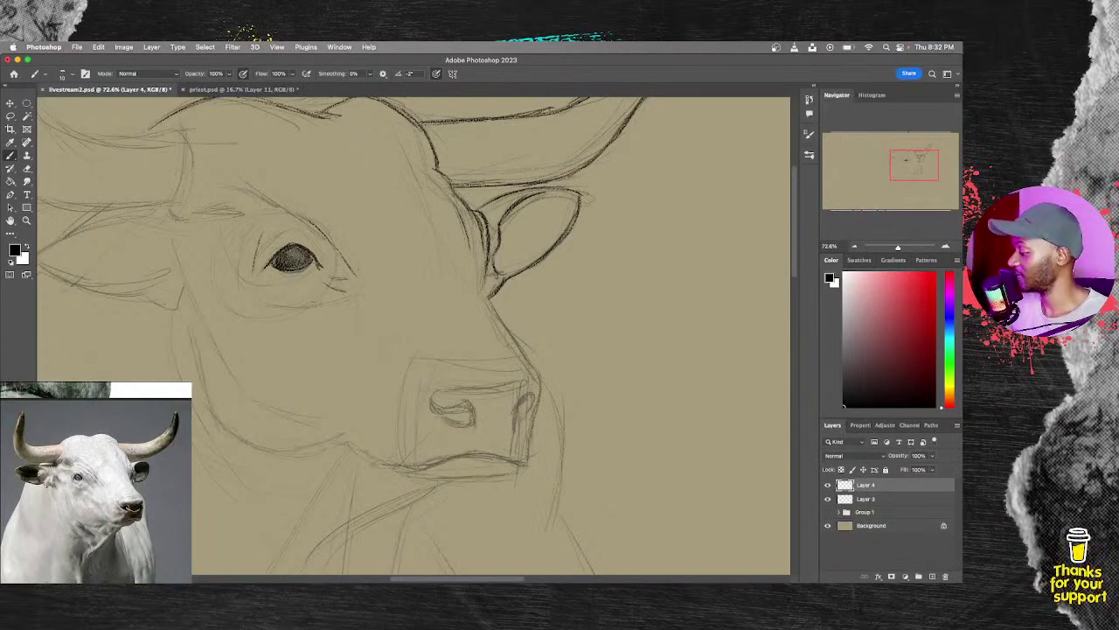
{"action": "left_click_drag", "start_coordinate": [264, 311], "coordinate": [320, 305]}
{"action": "left_click_drag", "start_coordinate": [250, 294], "coordinate": [269, 305]}
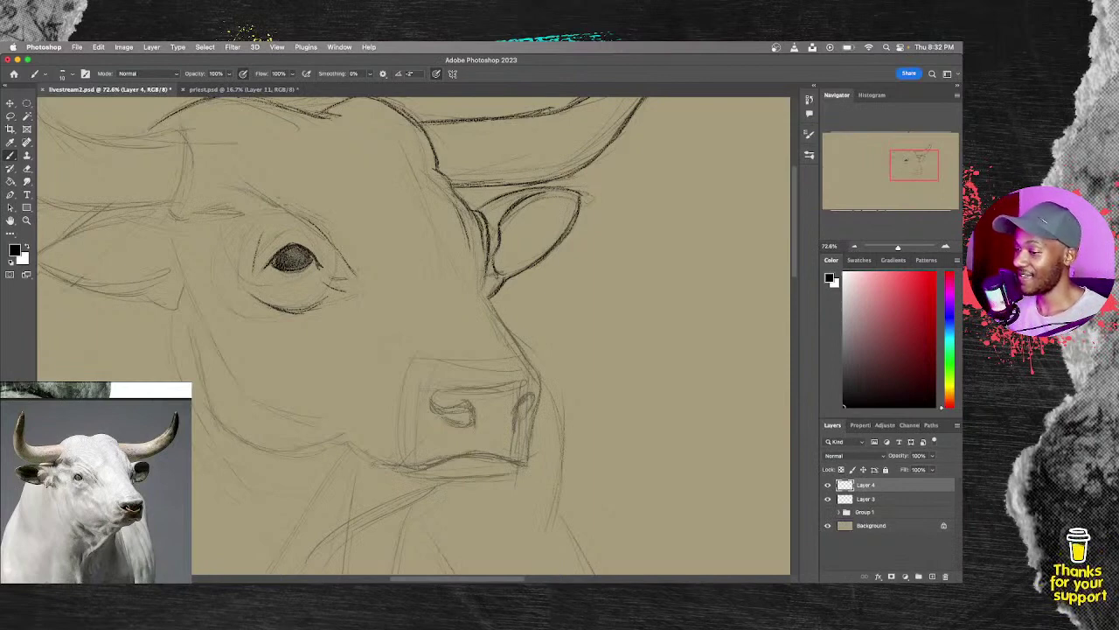
{"action": "mouse_move", "coordinate": [327, 224]}
{"action": "left_mouse_down"}
{"action": "mouse_move", "coordinate": [353, 242]}
{"action": "mouse_move", "coordinate": [379, 286]}
{"action": "left_mouse_up"}
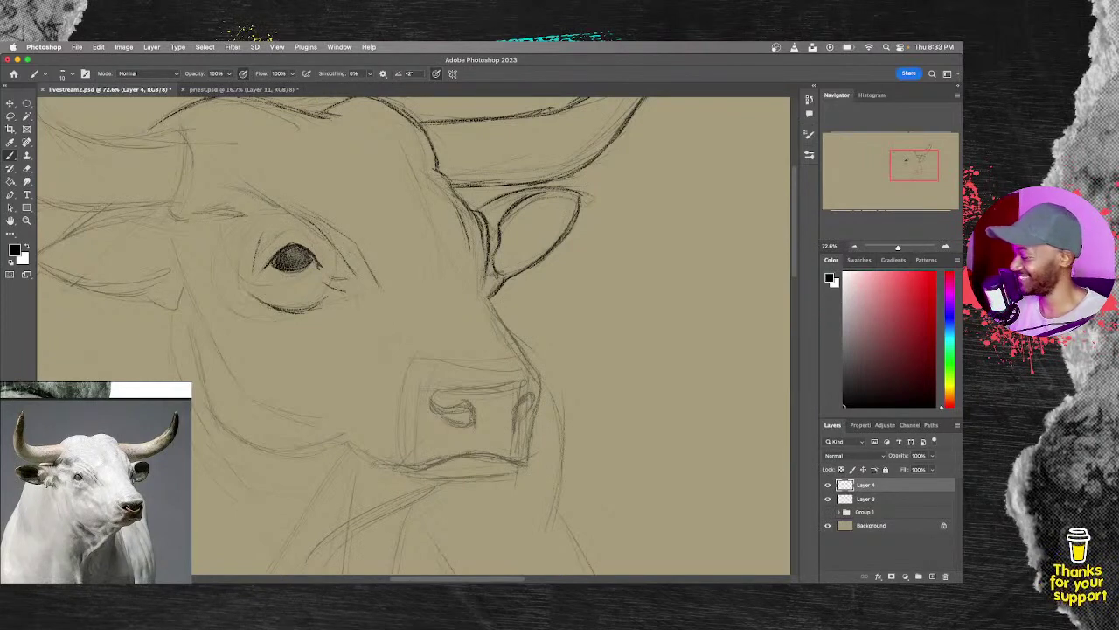
Step: Trace the brow line toward the near horn and the curved base where that horn meets the head
{"action": "left_click_drag", "start_coordinate": [224, 211], "coordinate": [259, 213]}
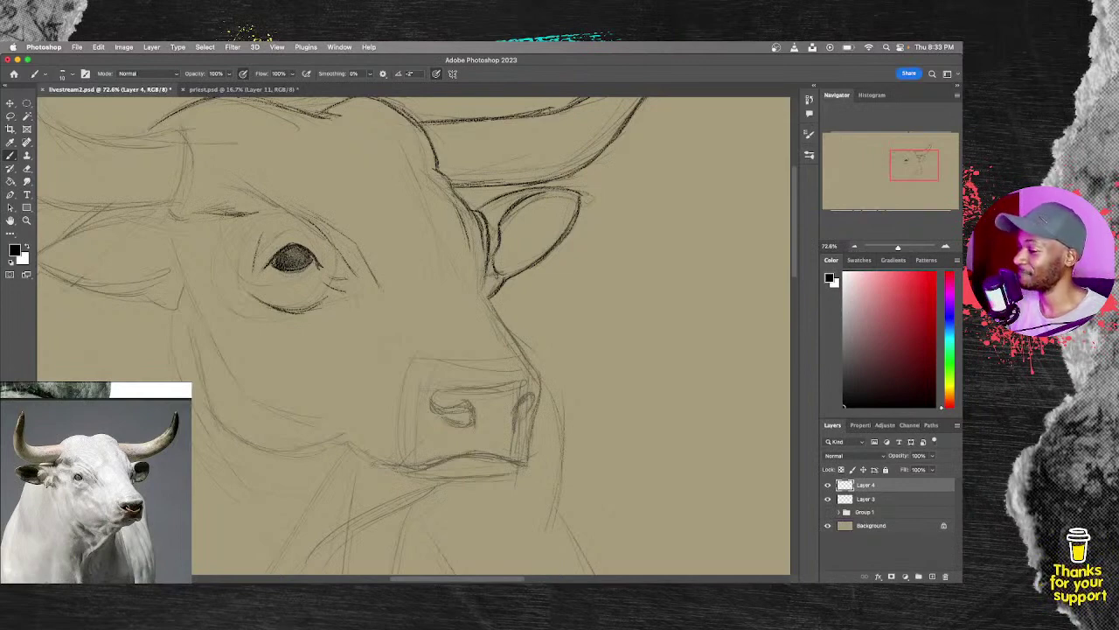
{"action": "left_click_drag", "start_coordinate": [175, 216], "coordinate": [206, 217]}
{"action": "left_click_drag", "start_coordinate": [187, 171], "coordinate": [171, 201]}
{"action": "mouse_move", "coordinate": [166, 124]}
{"action": "left_mouse_down"}
{"action": "mouse_move", "coordinate": [189, 148]}
{"action": "mouse_move", "coordinate": [190, 173]}
{"action": "left_mouse_up"}
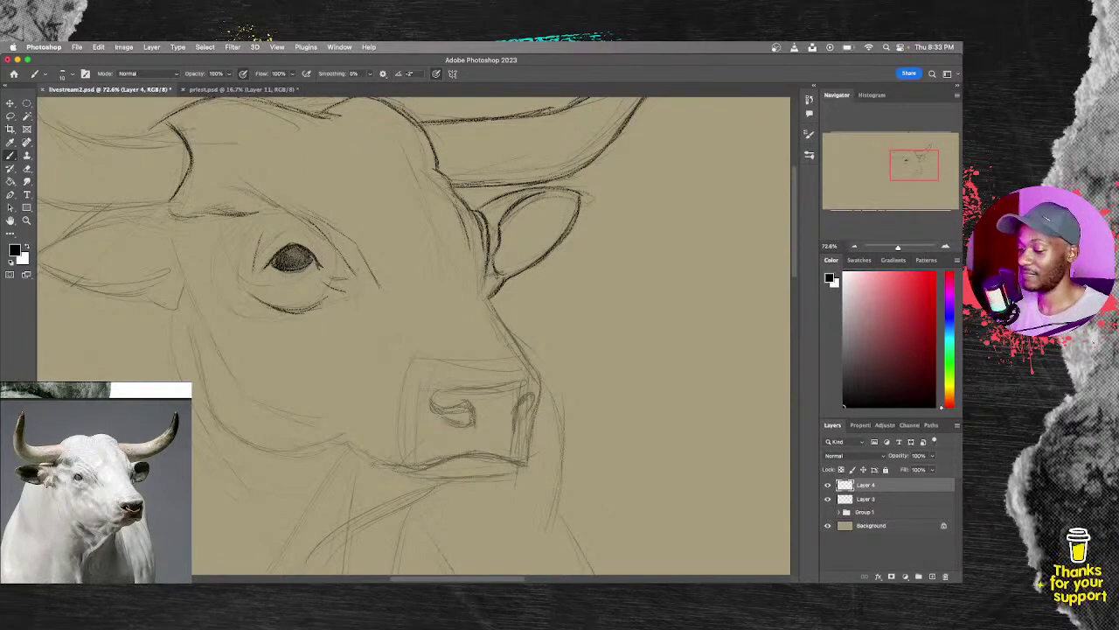
Step: Trace the near horn's inner edge from its tip down to the crown, undoing and redrawing the stroke for a smoother curve
{"action": "left_click_drag", "start_coordinate": [230, 265], "coordinate": [330, 331]}
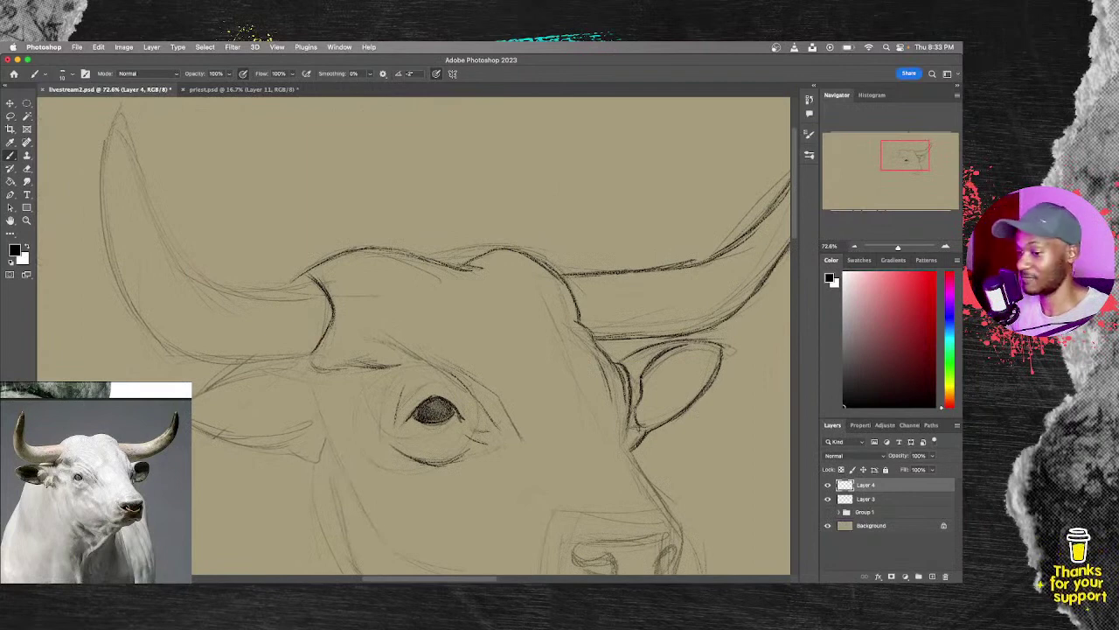
{"action": "left_click_drag", "start_coordinate": [282, 310], "coordinate": [317, 320]}
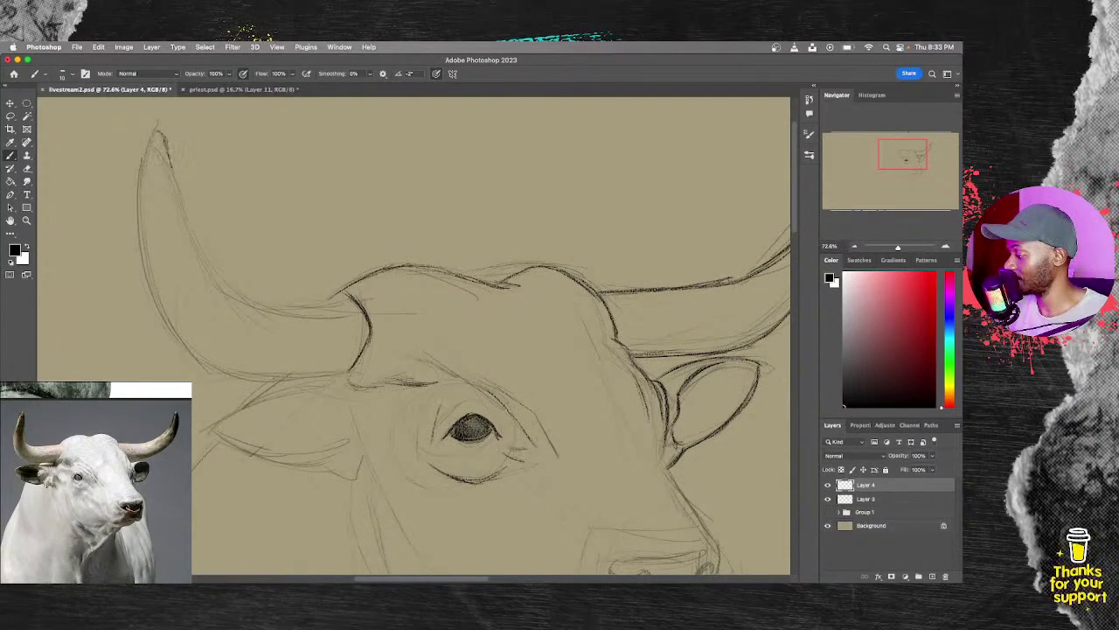
{"action": "mouse_move", "coordinate": [173, 175]}
{"action": "left_mouse_down"}
{"action": "mouse_move", "coordinate": [206, 264]}
{"action": "mouse_move", "coordinate": [235, 300]}
{"action": "mouse_move", "coordinate": [322, 314]}
{"action": "mouse_move", "coordinate": [350, 306]}
{"action": "left_mouse_up"}
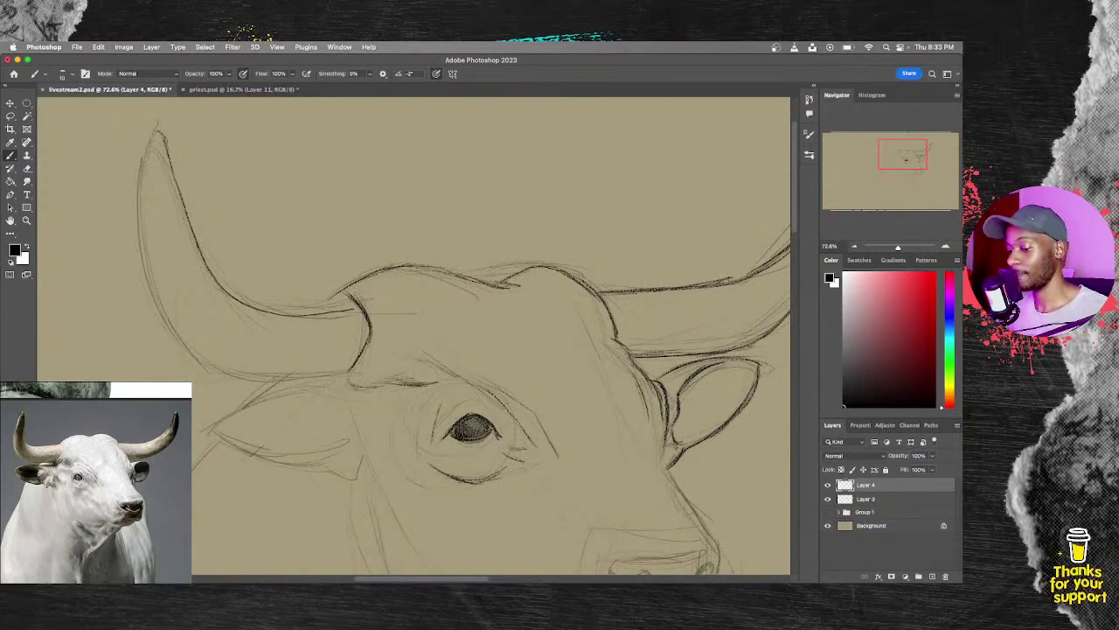
{"action": "key", "text": "super+z"}
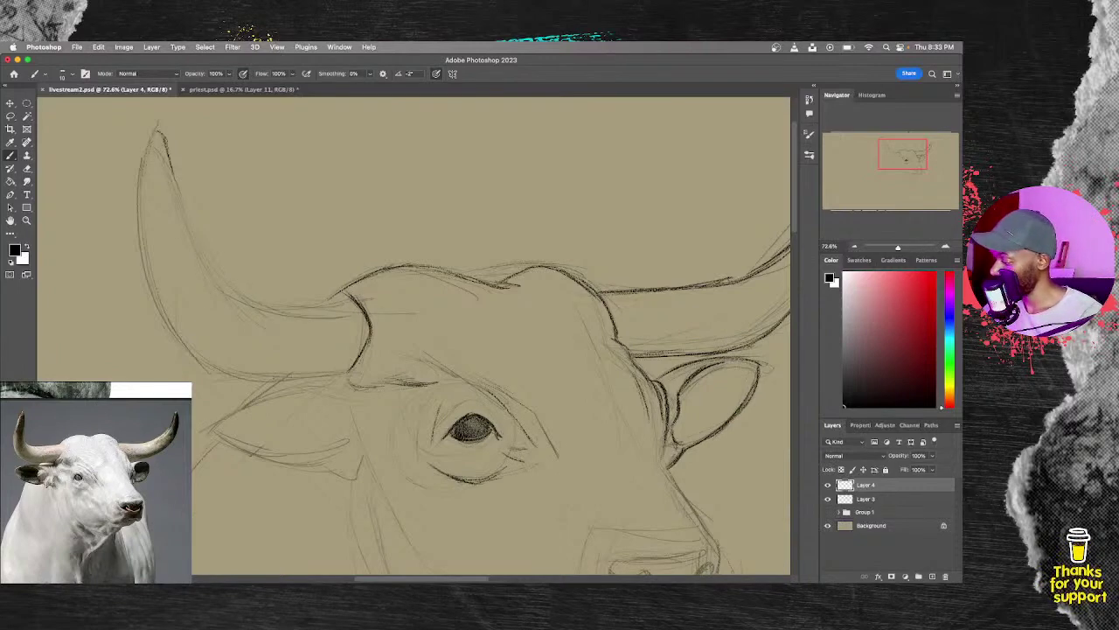
{"action": "mouse_move", "coordinate": [167, 149]}
{"action": "left_mouse_down"}
{"action": "mouse_move", "coordinate": [194, 240]}
{"action": "mouse_move", "coordinate": [229, 285]}
{"action": "mouse_move", "coordinate": [267, 304]}
{"action": "mouse_move", "coordinate": [350, 289]}
{"action": "left_mouse_up"}
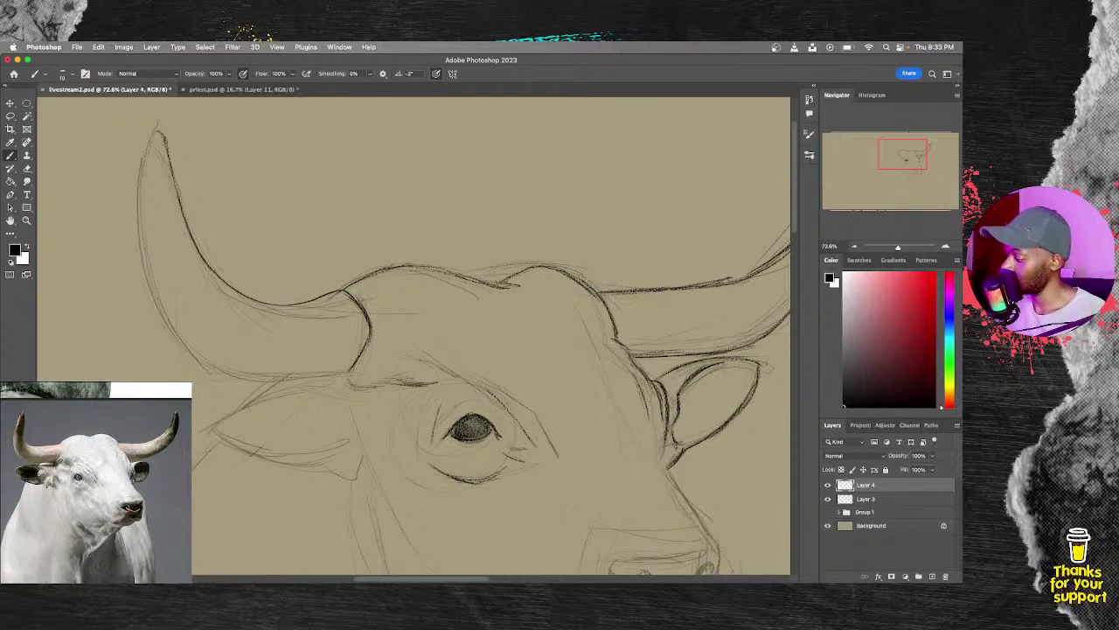
Step: Trace the near horn's outer edge from tip to base, redrawing it closer to the sketch, and tidy the join at the base
{"action": "mouse_move", "coordinate": [150, 146]}
{"action": "left_mouse_down"}
{"action": "mouse_move", "coordinate": [138, 252]}
{"action": "mouse_move", "coordinate": [166, 329]}
{"action": "mouse_move", "coordinate": [213, 374]}
{"action": "mouse_move", "coordinate": [252, 387]}
{"action": "mouse_move", "coordinate": [360, 373]}
{"action": "left_mouse_up"}
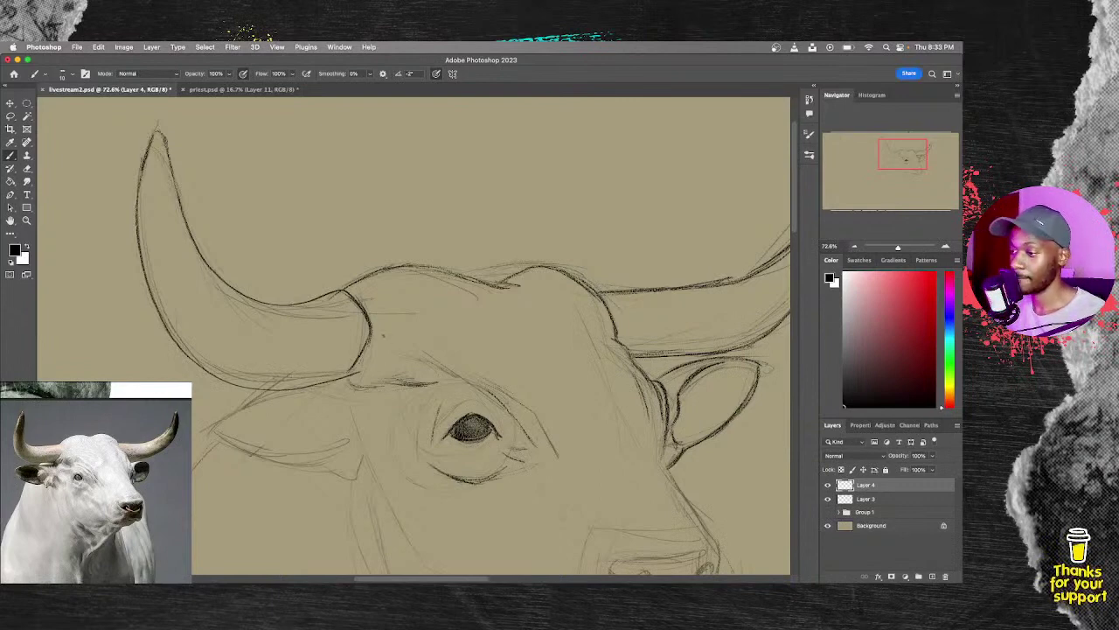
{"action": "key", "text": "super+z"}
{"action": "mouse_move", "coordinate": [143, 168]}
{"action": "left_mouse_down"}
{"action": "mouse_move", "coordinate": [137, 241]}
{"action": "mouse_move", "coordinate": [159, 306]}
{"action": "mouse_move", "coordinate": [194, 355]}
{"action": "mouse_move", "coordinate": [241, 380]}
{"action": "mouse_move", "coordinate": [360, 365]}
{"action": "left_mouse_up"}
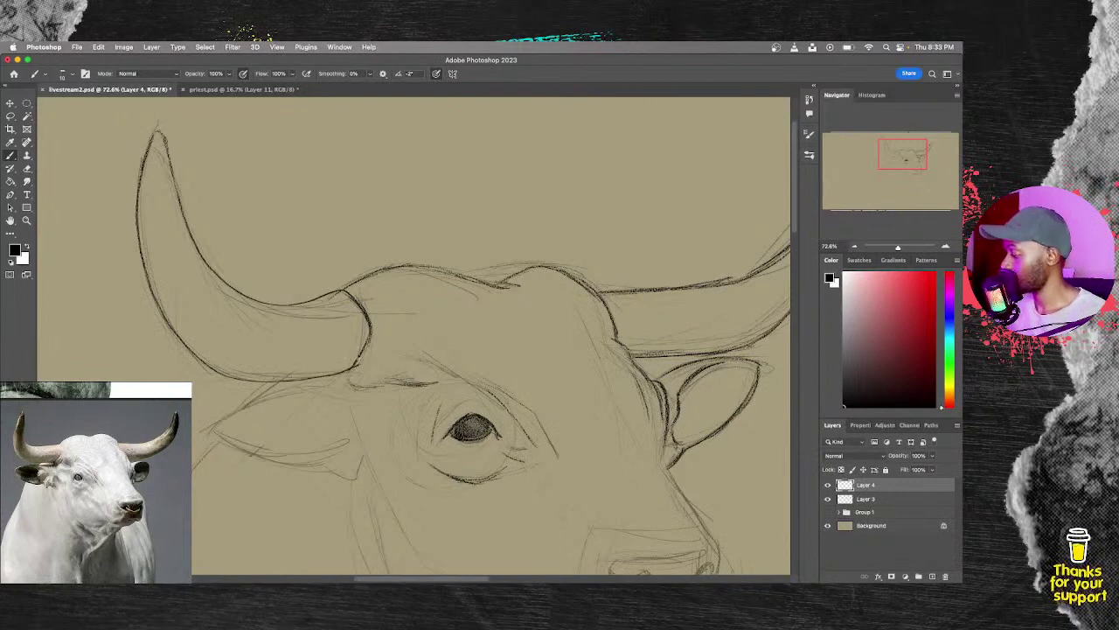
{"action": "key", "text": "e"}
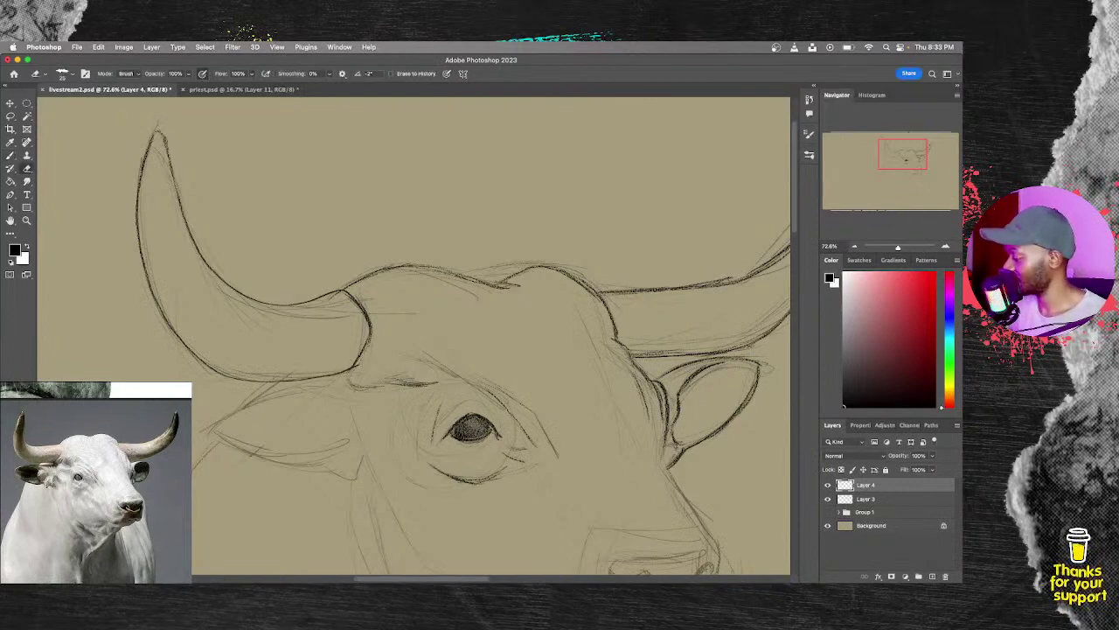
{"action": "key", "text": "b"}
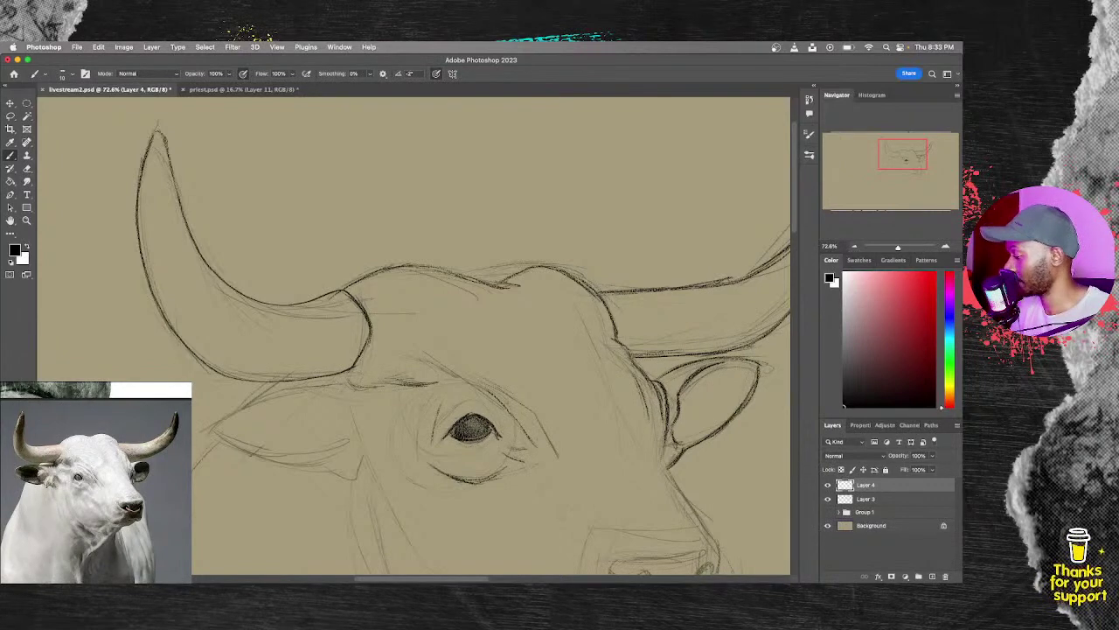
Step: Try tracing the near ear on Layer 4 with its upper edge, underside, inner fold and base
{"action": "mouse_move", "coordinate": [324, 387]}
{"action": "left_mouse_down"}
{"action": "mouse_move", "coordinate": [238, 403]}
{"action": "mouse_move", "coordinate": [208, 431]}
{"action": "mouse_move", "coordinate": [246, 403]}
{"action": "mouse_move", "coordinate": [222, 415]}
{"action": "left_mouse_up"}
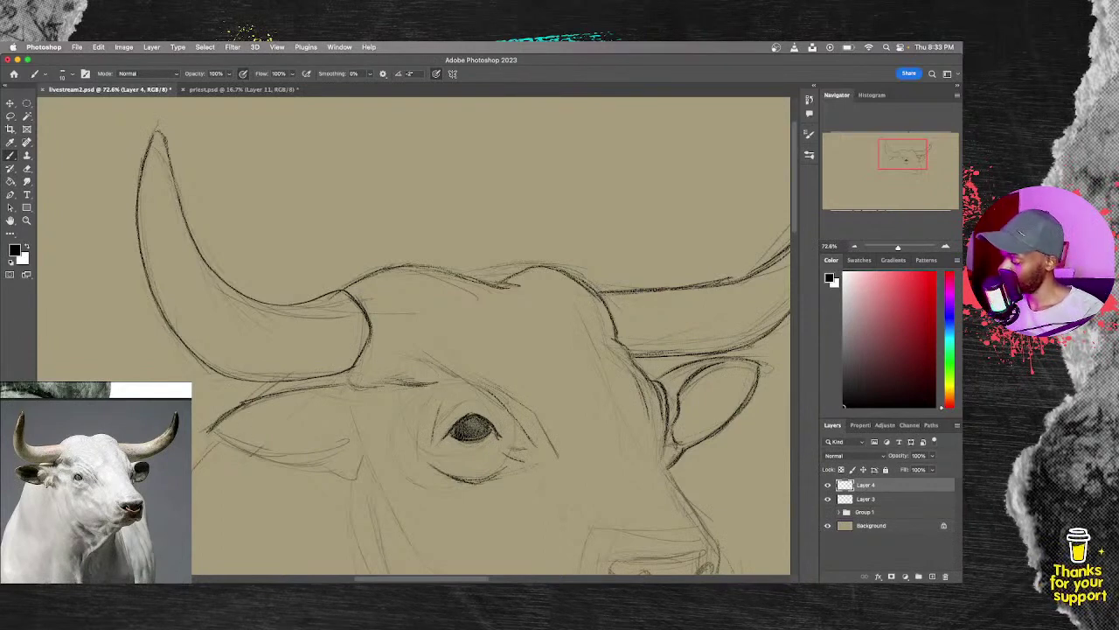
{"action": "left_click_drag", "start_coordinate": [375, 441], "coordinate": [231, 313]}
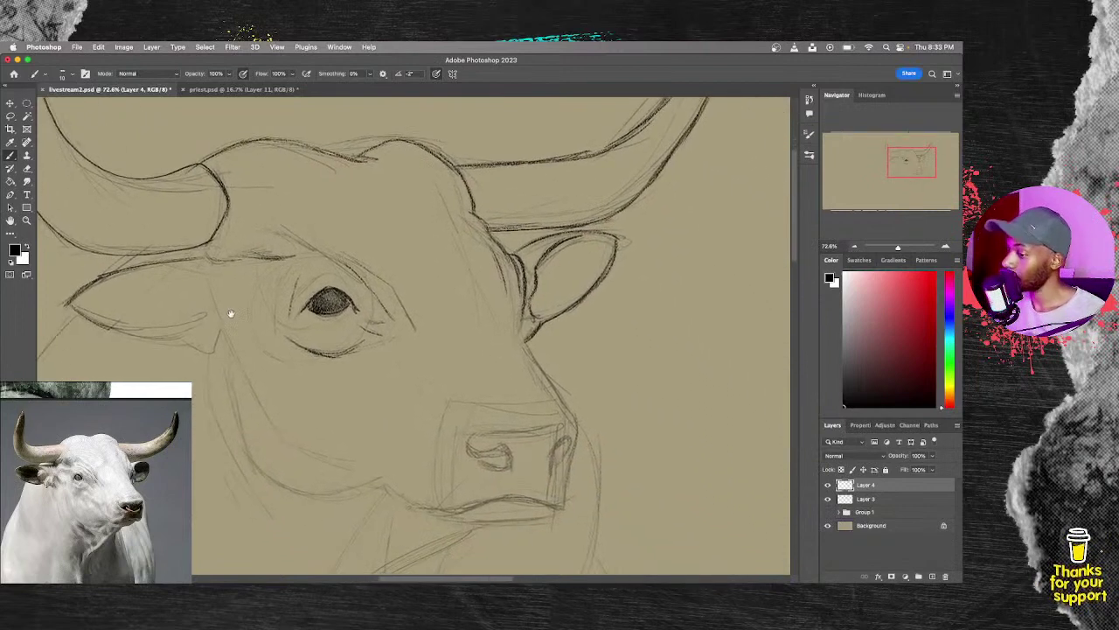
{"action": "mouse_move", "coordinate": [70, 306]}
{"action": "left_mouse_down"}
{"action": "mouse_move", "coordinate": [111, 329]}
{"action": "mouse_move", "coordinate": [217, 353]}
{"action": "mouse_move", "coordinate": [220, 327]}
{"action": "left_mouse_up"}
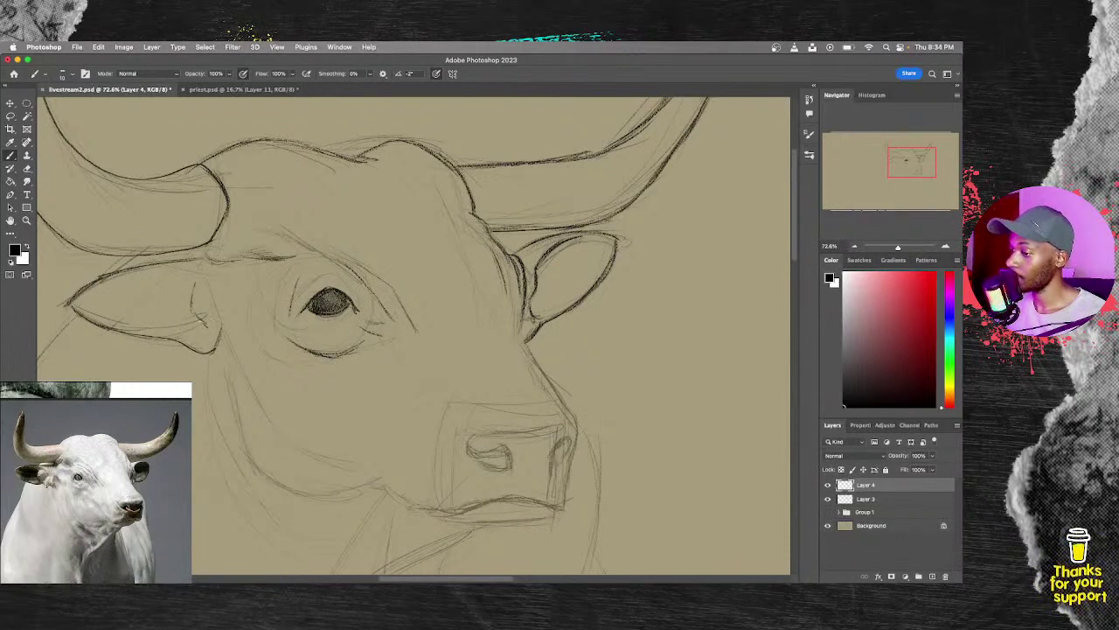
{"action": "mouse_move", "coordinate": [208, 329]}
{"action": "left_mouse_down"}
{"action": "mouse_move", "coordinate": [222, 353]}
{"action": "mouse_move", "coordinate": [219, 345]}
{"action": "left_mouse_up"}
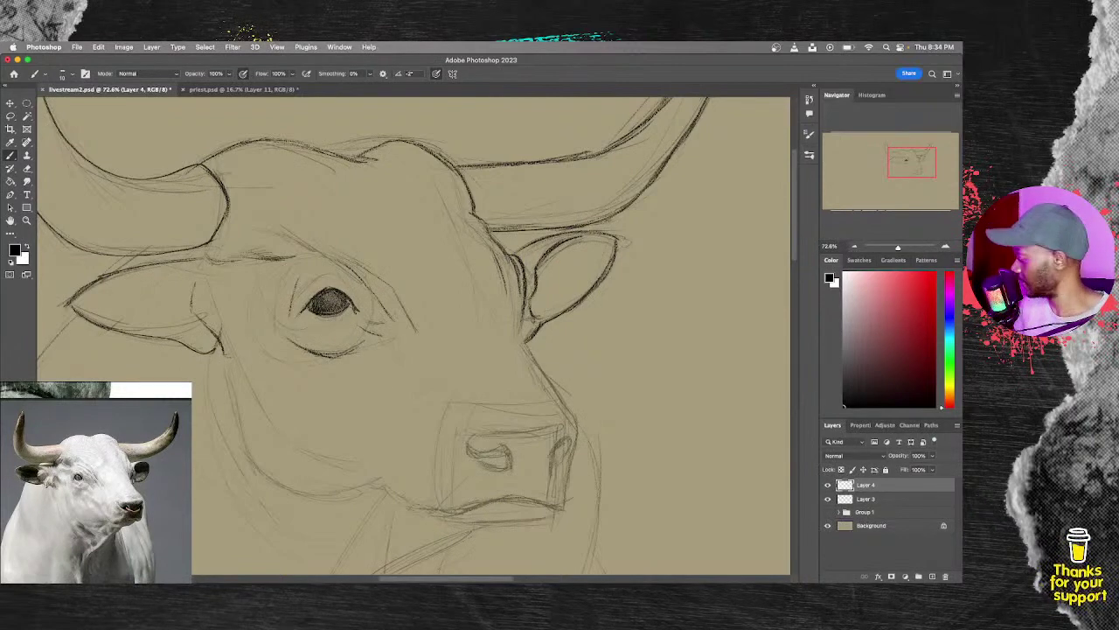
Step: Erase the near ear's traced base, inner fold, underside and upper edge from Layer 4
{"action": "left_click", "coordinate": [867, 499]}
{"action": "left_click", "coordinate": [871, 487]}
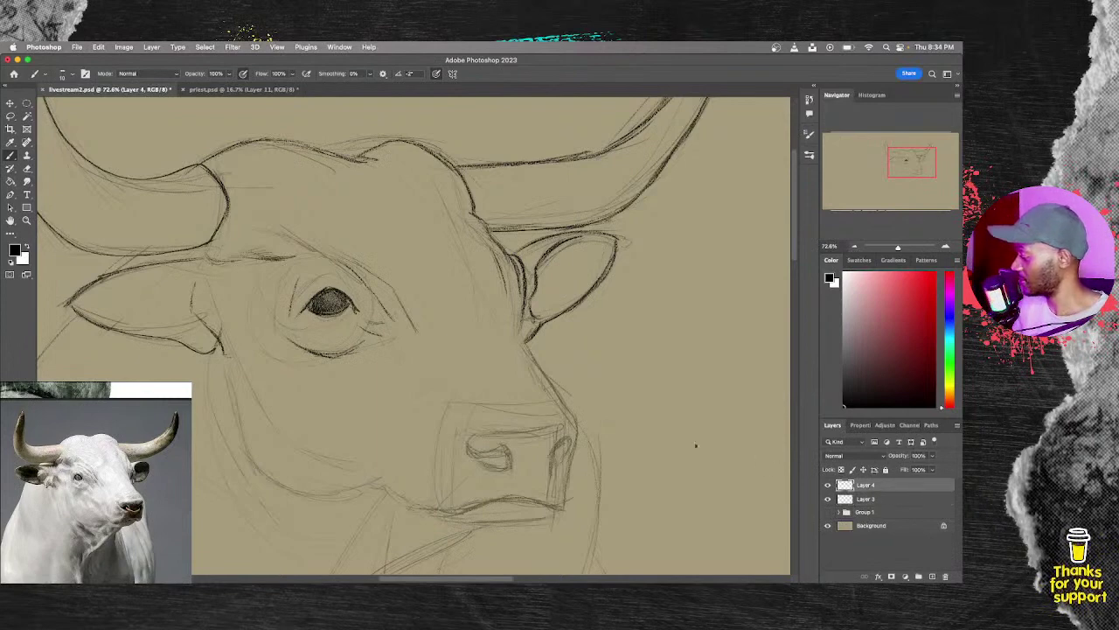
{"action": "key", "text": "e"}
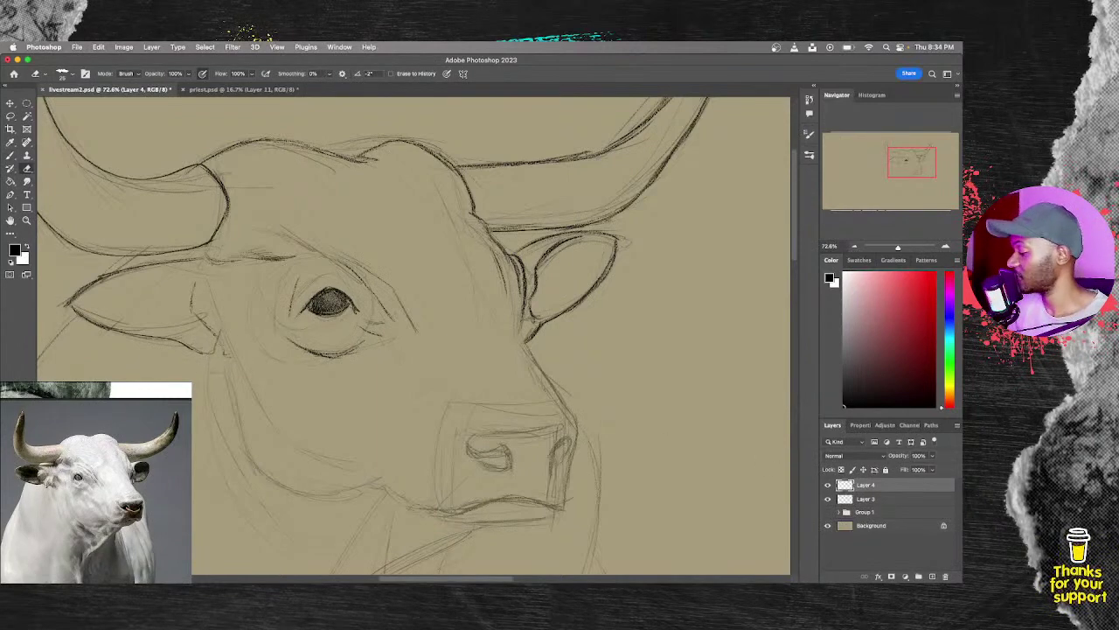
{"action": "key", "text": "b"}
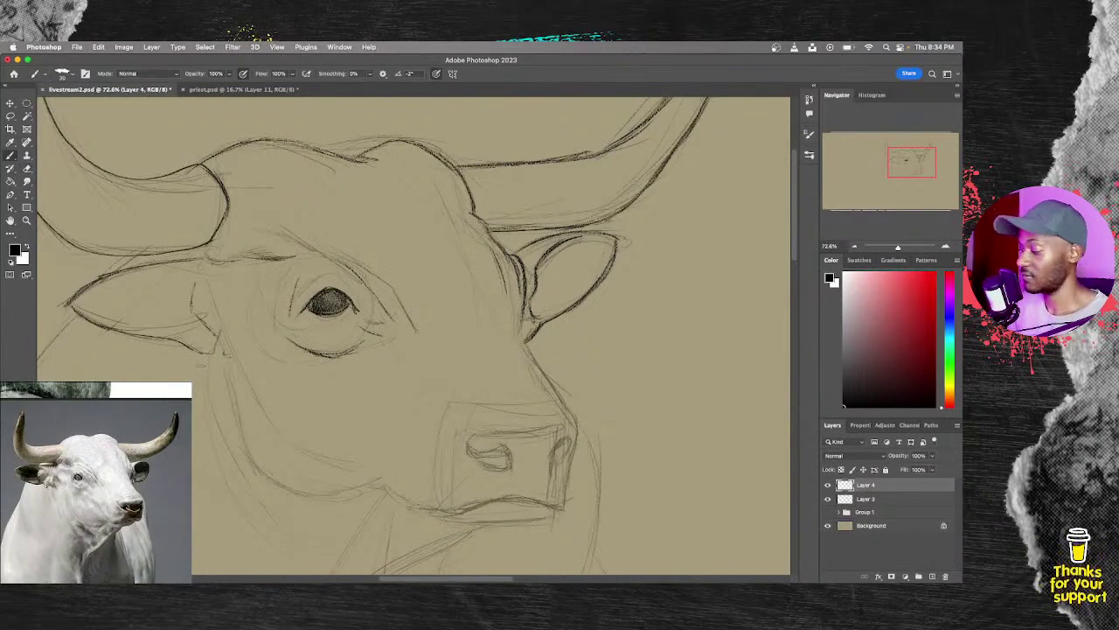
{"action": "mouse_move", "coordinate": [219, 337]}
{"action": "left_mouse_down"}
{"action": "mouse_move", "coordinate": [208, 359]}
{"action": "mouse_move", "coordinate": [222, 354]}
{"action": "mouse_move", "coordinate": [212, 341]}
{"action": "mouse_move", "coordinate": [207, 360]}
{"action": "mouse_move", "coordinate": [190, 346]}
{"action": "left_mouse_up"}
{"action": "key", "text": "e"}
{"action": "left_click_drag", "start_coordinate": [194, 289], "coordinate": [197, 319]}
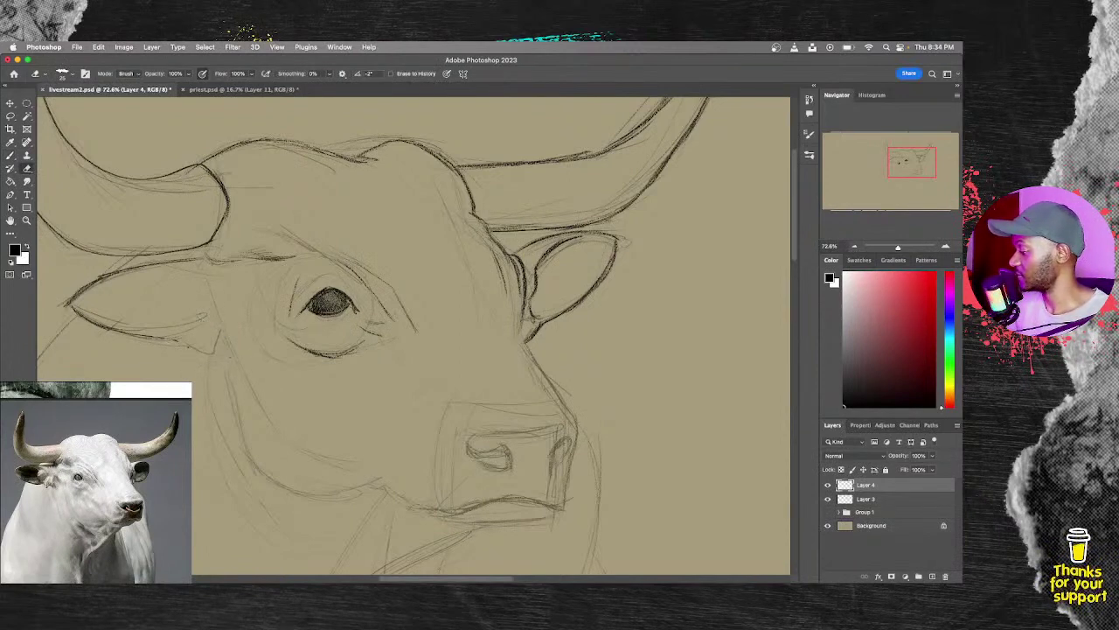
{"action": "mouse_move", "coordinate": [171, 263]}
{"action": "left_mouse_down"}
{"action": "mouse_move", "coordinate": [91, 283]}
{"action": "mouse_move", "coordinate": [63, 304]}
{"action": "mouse_move", "coordinate": [147, 335]}
{"action": "left_mouse_up"}
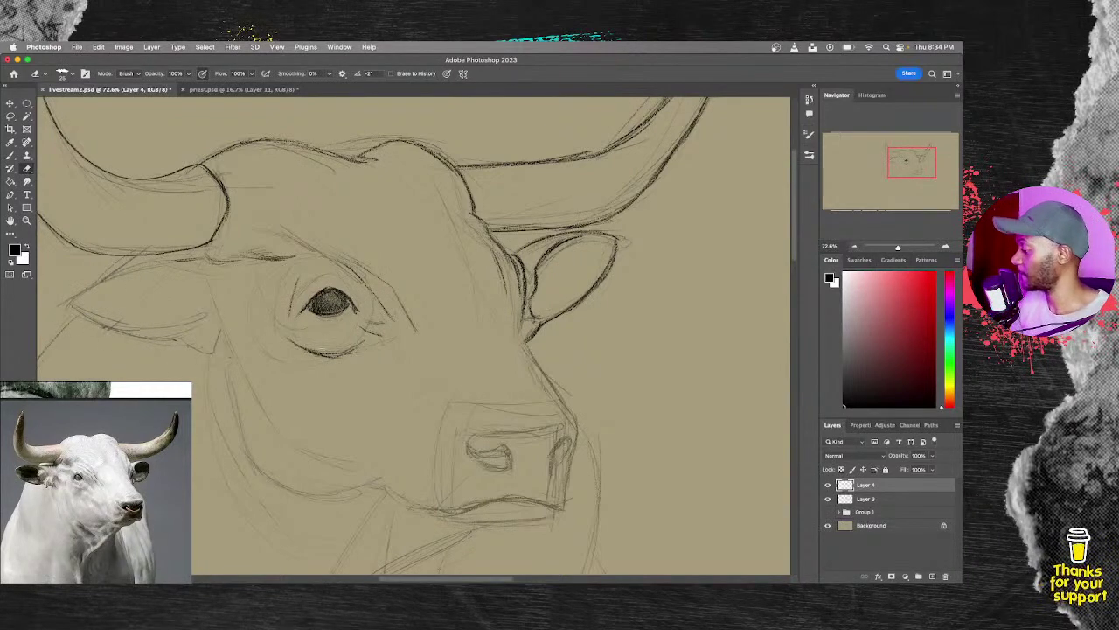
Step: Resketch the near ear's outline on Layer 3 with a smaller brush, extending its upper edge, tip and underside further out from the head
{"action": "left_click_drag", "start_coordinate": [217, 374], "coordinate": [295, 379]}
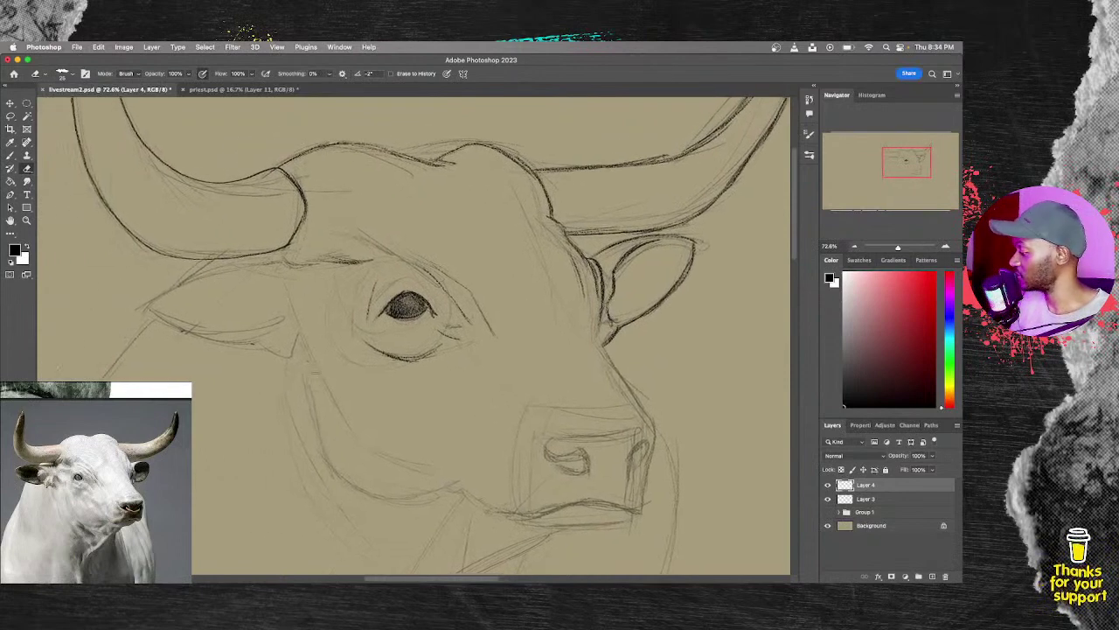
{"action": "left_click", "coordinate": [880, 502]}
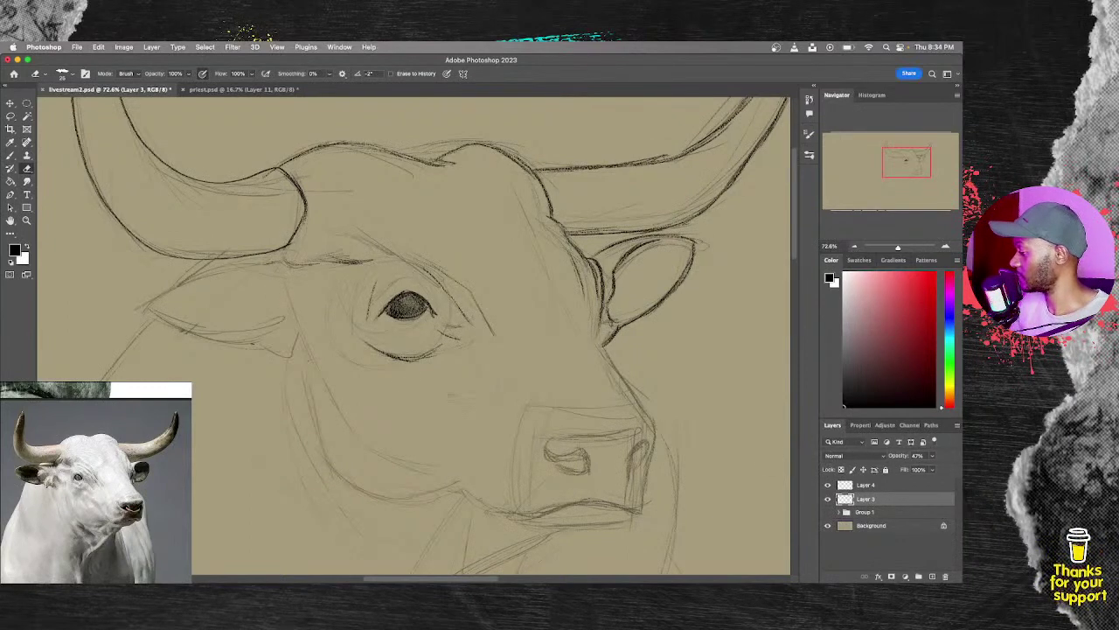
{"action": "key", "text": "b"}
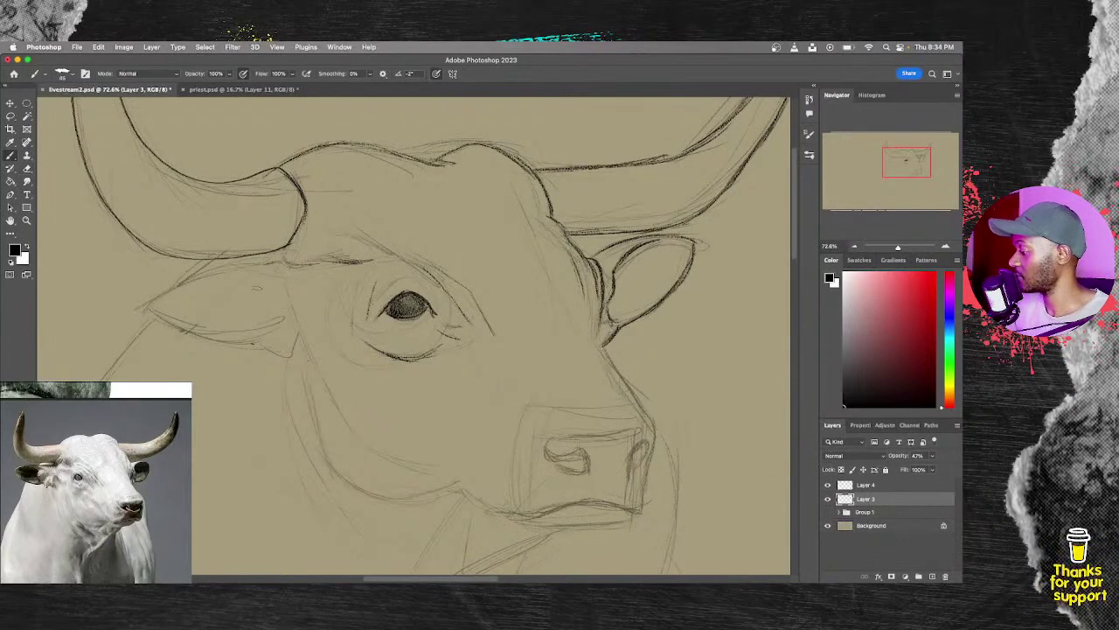
{"action": "left_click_drag", "start_coordinate": [257, 288], "coordinate": [296, 291]}
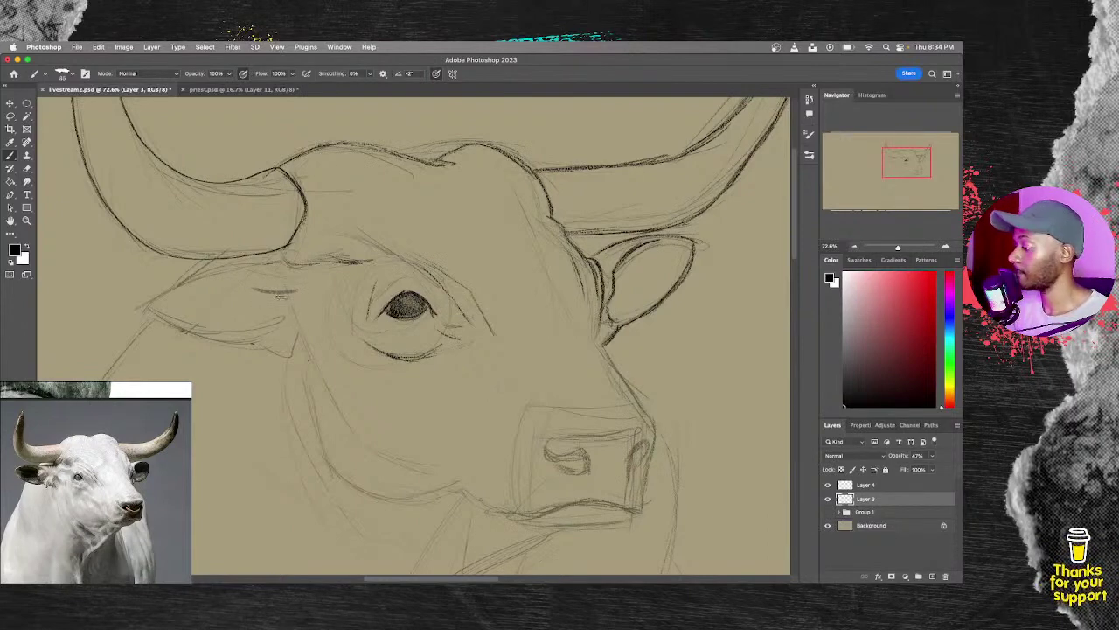
{"action": "key", "text": "bracketleft"}
{"action": "key", "text": "bracketleft"}
{"action": "key", "text": "bracketleft"}
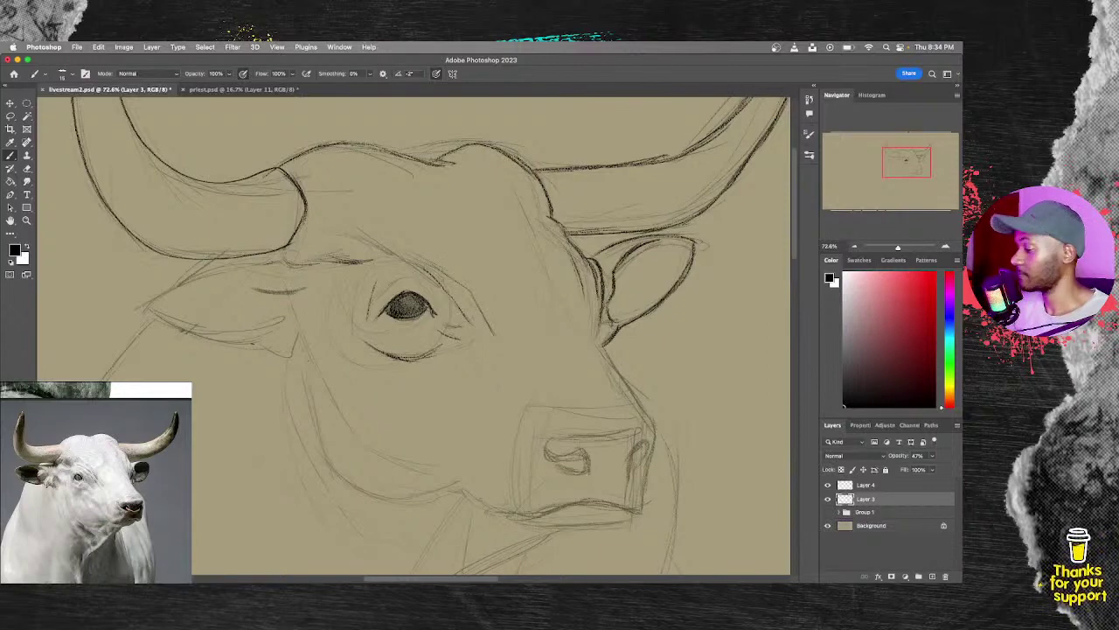
{"action": "left_click_drag", "start_coordinate": [271, 296], "coordinate": [294, 294]}
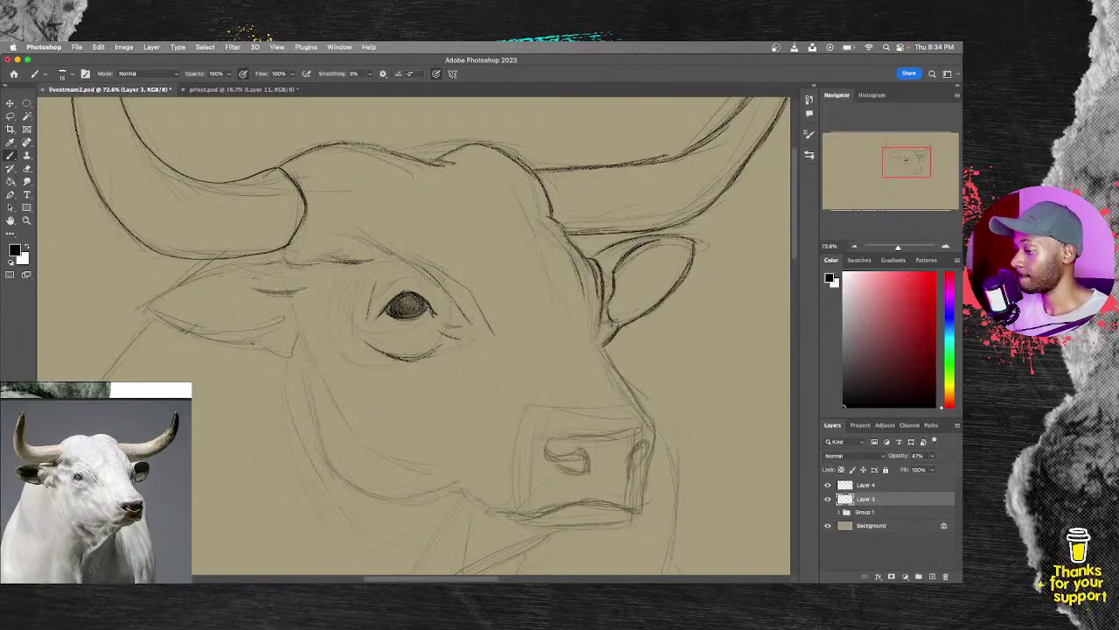
{"action": "mouse_move", "coordinate": [182, 285]}
{"action": "left_mouse_down"}
{"action": "mouse_move", "coordinate": [214, 280]}
{"action": "mouse_move", "coordinate": [105, 294]}
{"action": "mouse_move", "coordinate": [98, 330]}
{"action": "mouse_move", "coordinate": [150, 349]}
{"action": "left_mouse_up"}
{"action": "mouse_move", "coordinate": [98, 324]}
{"action": "left_mouse_down"}
{"action": "mouse_move", "coordinate": [148, 351]}
{"action": "mouse_move", "coordinate": [168, 343]}
{"action": "mouse_move", "coordinate": [234, 357]}
{"action": "left_mouse_up"}
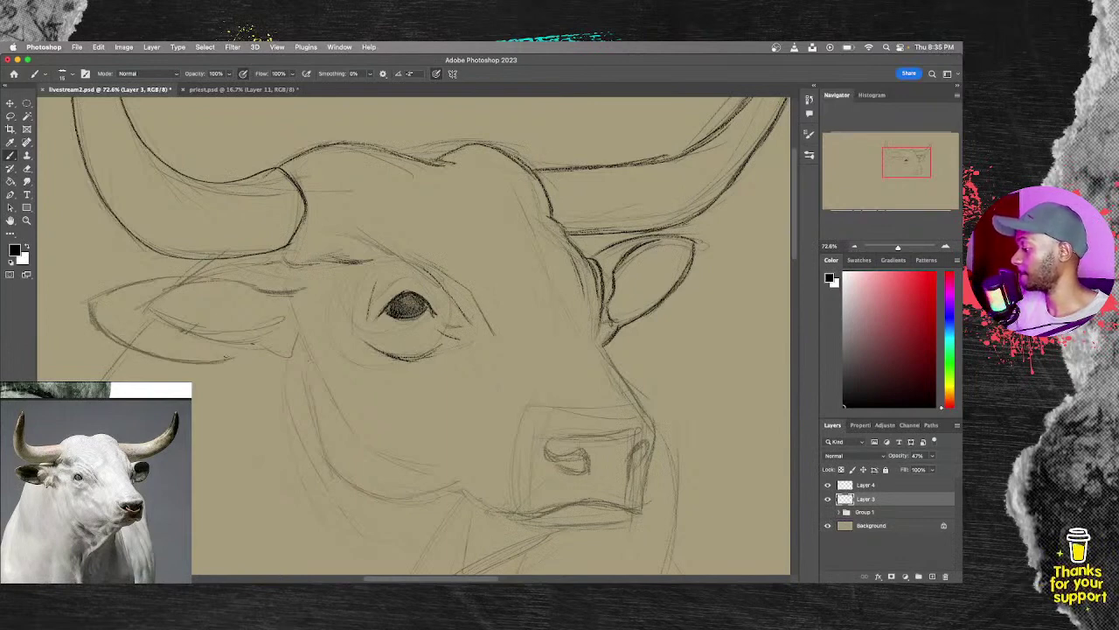
Step: Sketch the near ear's jagged inner fold and base, and its upper join under the horn
{"action": "mouse_move", "coordinate": [210, 307]}
{"action": "left_mouse_down"}
{"action": "mouse_move", "coordinate": [284, 319]}
{"action": "mouse_move", "coordinate": [214, 327]}
{"action": "mouse_move", "coordinate": [248, 371]}
{"action": "mouse_move", "coordinate": [311, 372]}
{"action": "left_mouse_up"}
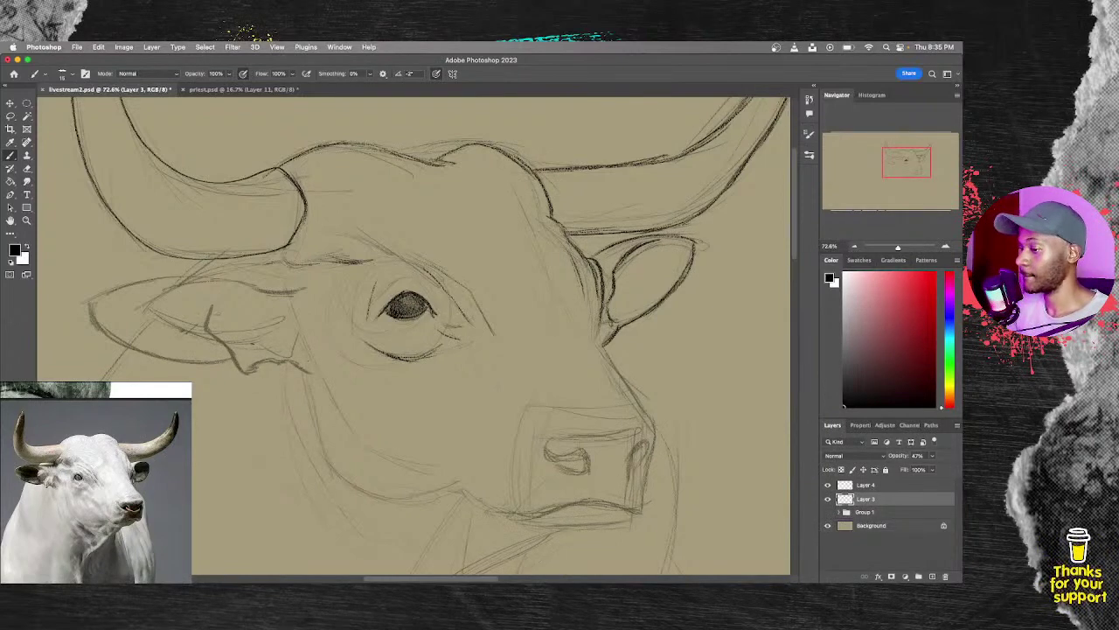
{"action": "mouse_move", "coordinate": [211, 308]}
{"action": "left_mouse_down"}
{"action": "mouse_move", "coordinate": [232, 302]}
{"action": "mouse_move", "coordinate": [204, 290]}
{"action": "mouse_move", "coordinate": [102, 294]}
{"action": "mouse_move", "coordinate": [287, 266]}
{"action": "left_mouse_up"}
{"action": "left_click_drag", "start_coordinate": [259, 272], "coordinate": [285, 263]}
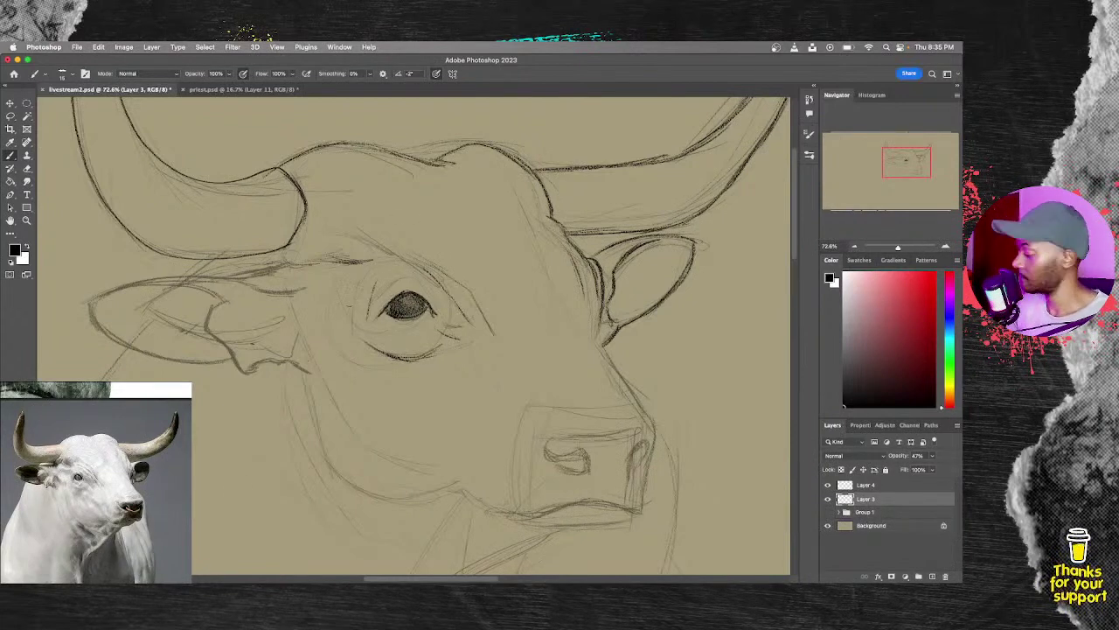
Step: Erase the old, smaller ear lines inside the new near ear outline on Layer 3
{"action": "key", "text": "e"}
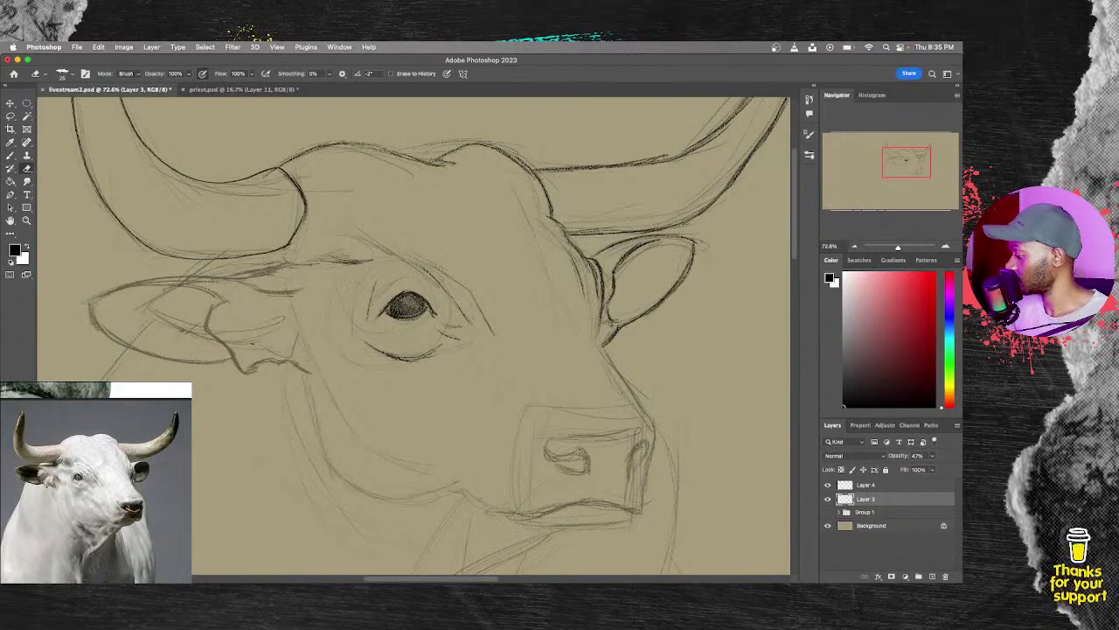
{"action": "left_click_drag", "start_coordinate": [252, 343], "coordinate": [240, 340]}
{"action": "mouse_move", "coordinate": [160, 317]}
{"action": "left_mouse_down"}
{"action": "mouse_move", "coordinate": [147, 304]}
{"action": "mouse_move", "coordinate": [167, 292]}
{"action": "mouse_move", "coordinate": [175, 327]}
{"action": "mouse_move", "coordinate": [202, 337]}
{"action": "mouse_move", "coordinate": [149, 332]}
{"action": "left_mouse_up"}
{"action": "left_click_drag", "start_coordinate": [163, 291], "coordinate": [176, 288]}
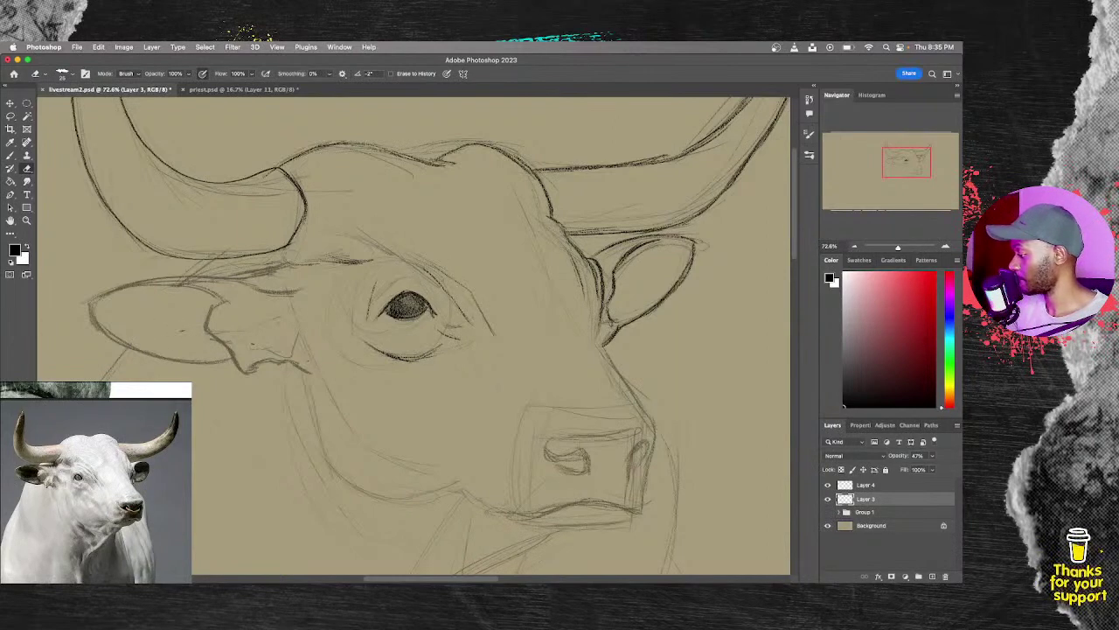
Step: Trace the near ear's upper edge on Layer 4, from its tip to the head, and its join to the horn base
{"action": "key", "text": "b"}
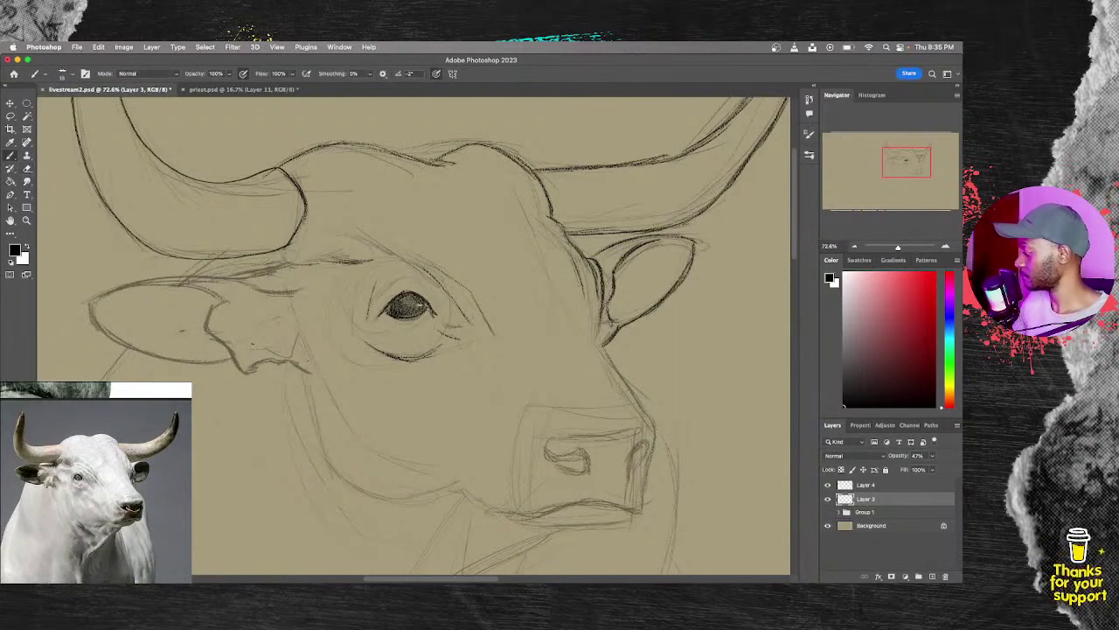
{"action": "left_click", "coordinate": [873, 484]}
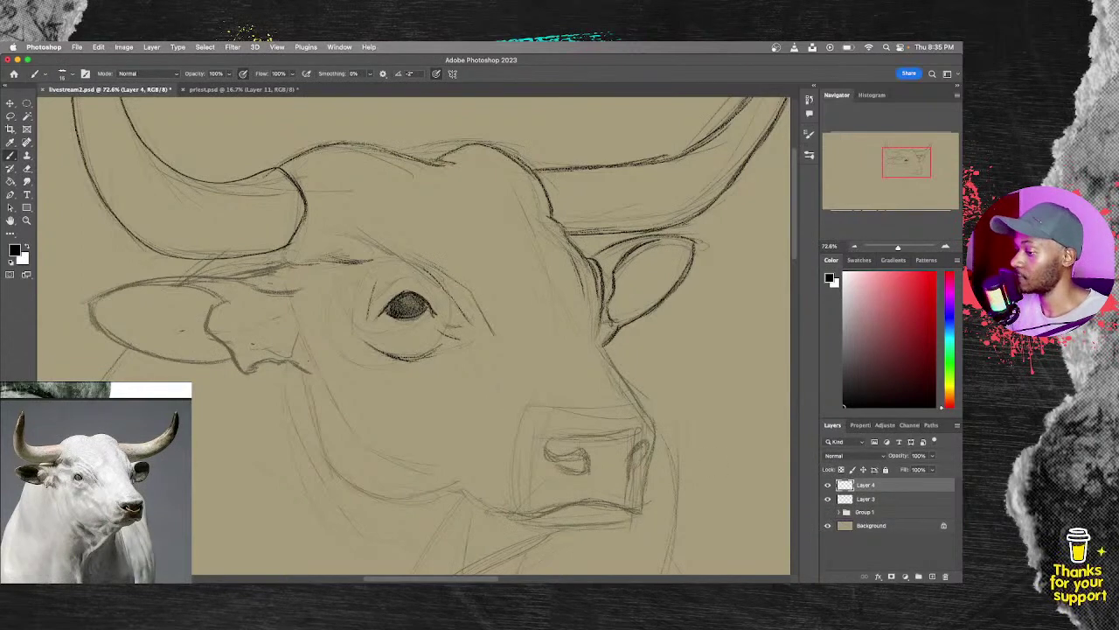
{"action": "mouse_move", "coordinate": [270, 274]}
{"action": "left_mouse_down"}
{"action": "mouse_move", "coordinate": [292, 262]}
{"action": "mouse_move", "coordinate": [202, 277]}
{"action": "left_mouse_up"}
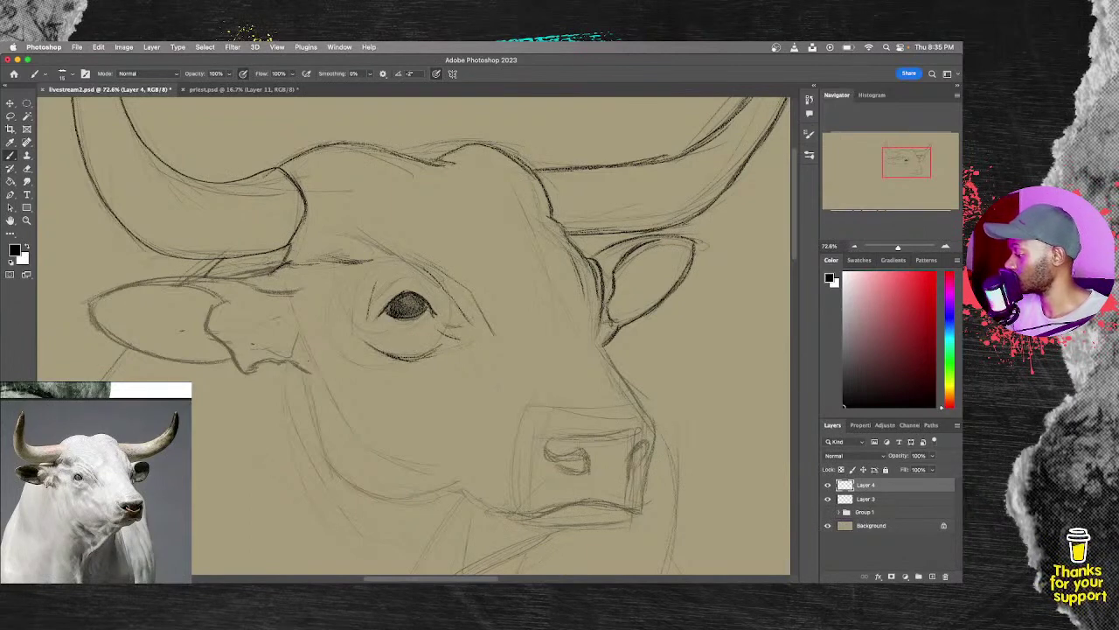
{"action": "mouse_move", "coordinate": [91, 303]}
{"action": "left_mouse_down"}
{"action": "mouse_move", "coordinate": [98, 325]}
{"action": "mouse_move", "coordinate": [128, 287]}
{"action": "mouse_move", "coordinate": [174, 275]}
{"action": "mouse_move", "coordinate": [284, 292]}
{"action": "left_mouse_up"}
{"action": "left_click_drag", "start_coordinate": [262, 289], "coordinate": [306, 293]}
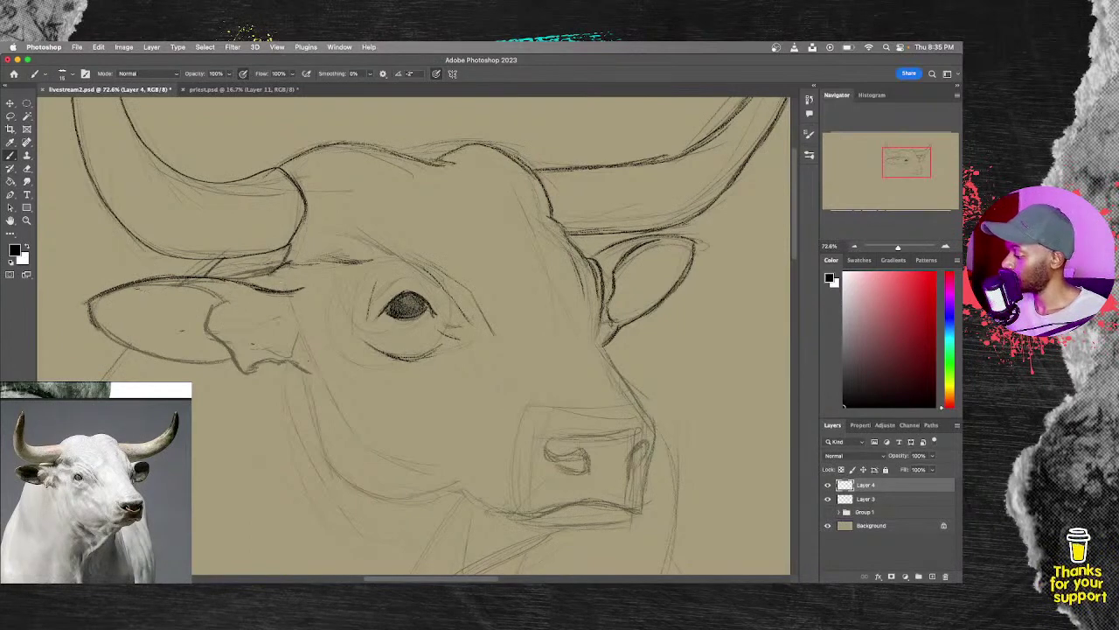
Step: Finish tracing the near ear's inner fold and underside, and start the jaw and neck lines beside it
{"action": "mouse_move", "coordinate": [137, 282]}
{"action": "left_mouse_down"}
{"action": "mouse_move", "coordinate": [206, 291]}
{"action": "mouse_move", "coordinate": [224, 306]}
{"action": "mouse_move", "coordinate": [210, 331]}
{"action": "mouse_move", "coordinate": [256, 374]}
{"action": "mouse_move", "coordinate": [289, 359]}
{"action": "mouse_move", "coordinate": [308, 371]}
{"action": "left_mouse_up"}
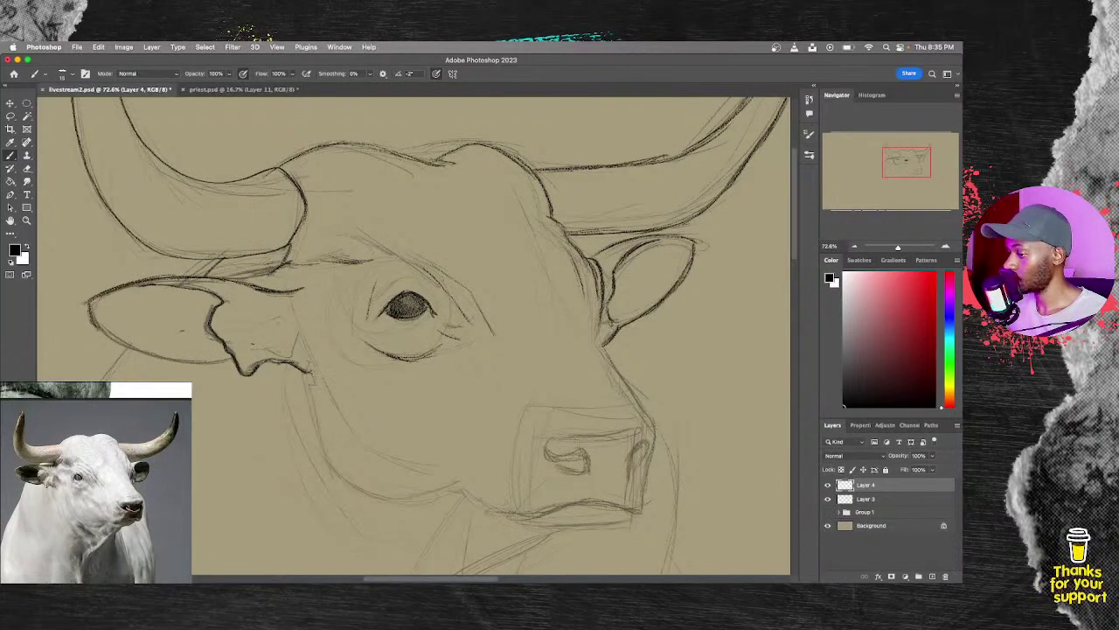
{"action": "left_click_drag", "start_coordinate": [307, 392], "coordinate": [328, 462]}
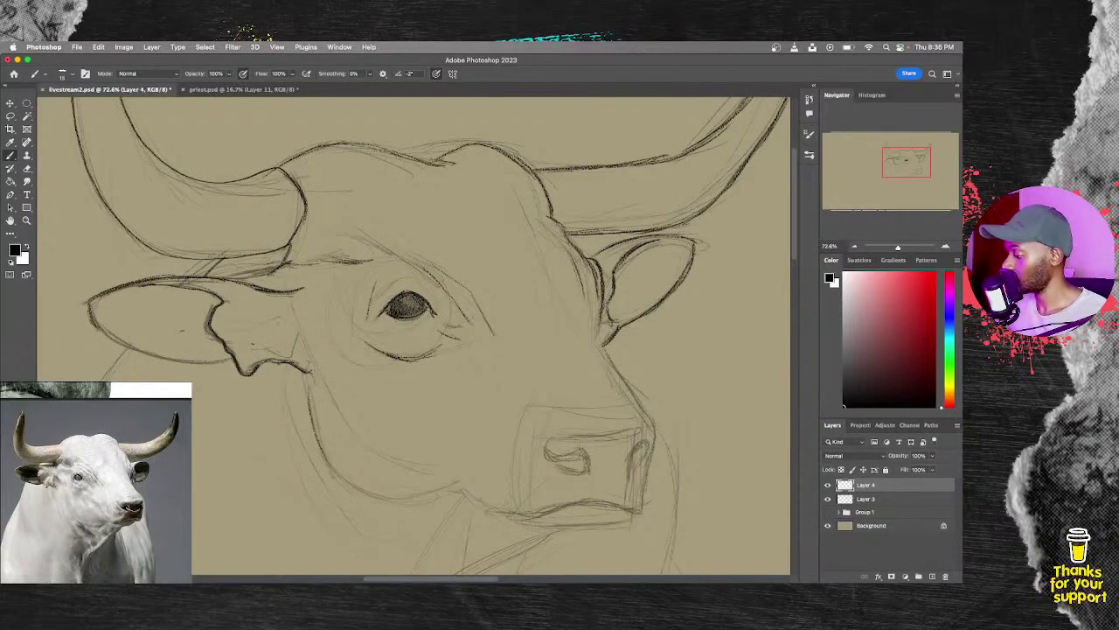
{"action": "mouse_move", "coordinate": [98, 325]}
{"action": "left_mouse_down"}
{"action": "mouse_move", "coordinate": [158, 355]}
{"action": "mouse_move", "coordinate": [229, 362]}
{"action": "left_mouse_up"}
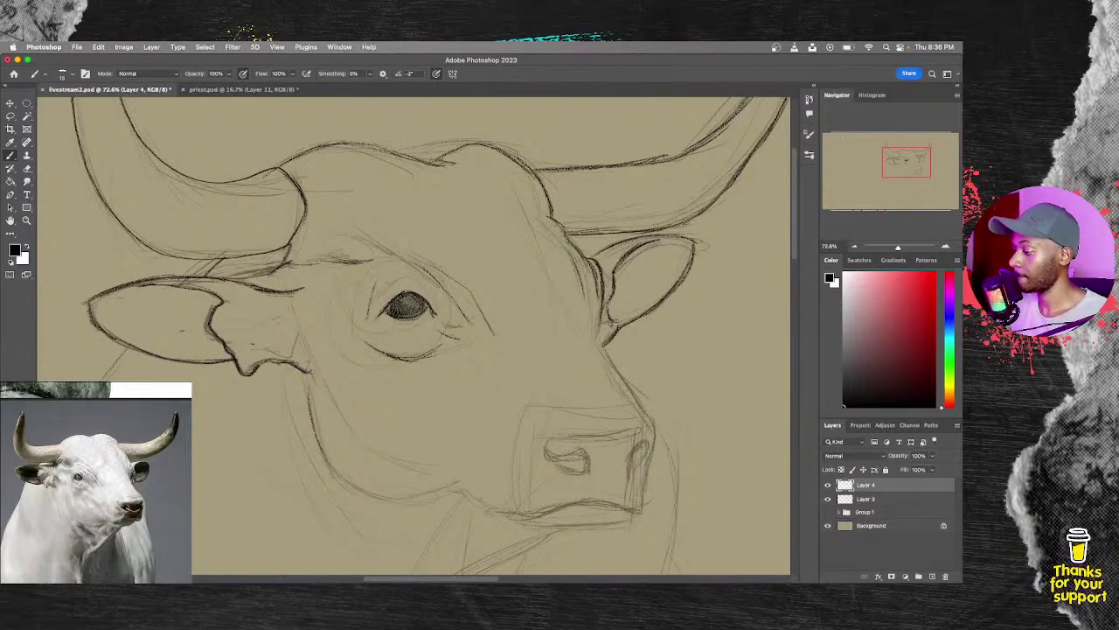
{"action": "mouse_move", "coordinate": [206, 335]}
{"action": "left_mouse_down"}
{"action": "mouse_move", "coordinate": [142, 327]}
{"action": "mouse_move", "coordinate": [126, 301]}
{"action": "mouse_move", "coordinate": [138, 313]}
{"action": "left_mouse_up"}
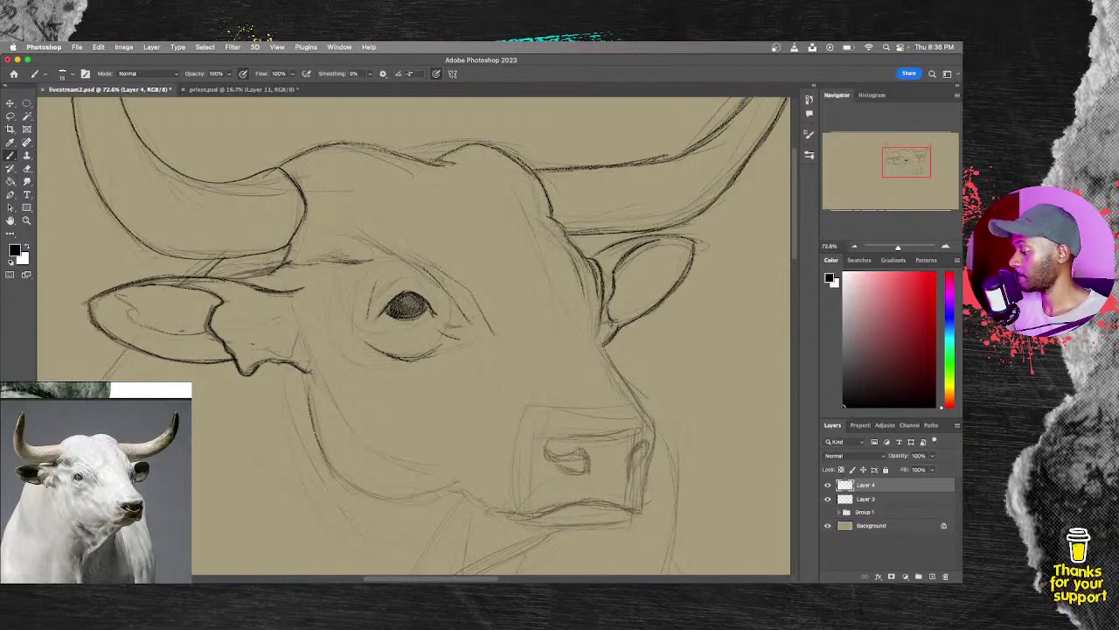
{"action": "left_click_drag", "start_coordinate": [119, 357], "coordinate": [96, 378]}
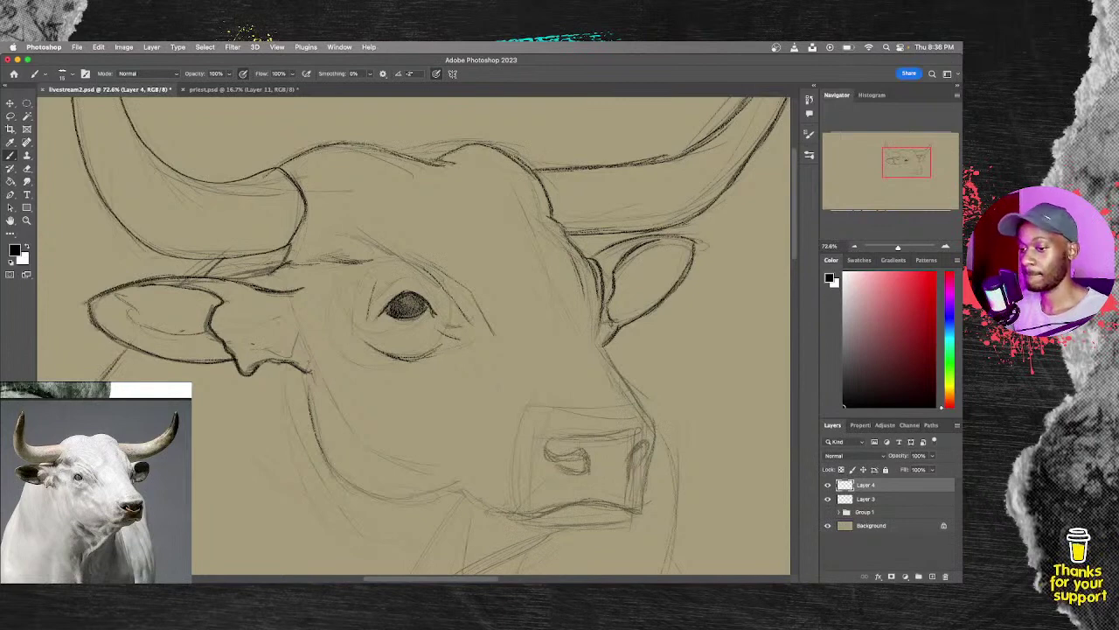
Step: Fill in both nostrils and trace the muzzle's upper and front edges up along the bridge of the nose
{"action": "mouse_move", "coordinate": [437, 416]}
{"action": "left_mouse_down"}
{"action": "mouse_move", "coordinate": [367, 379]}
{"action": "mouse_move", "coordinate": [349, 300]}
{"action": "left_mouse_up"}
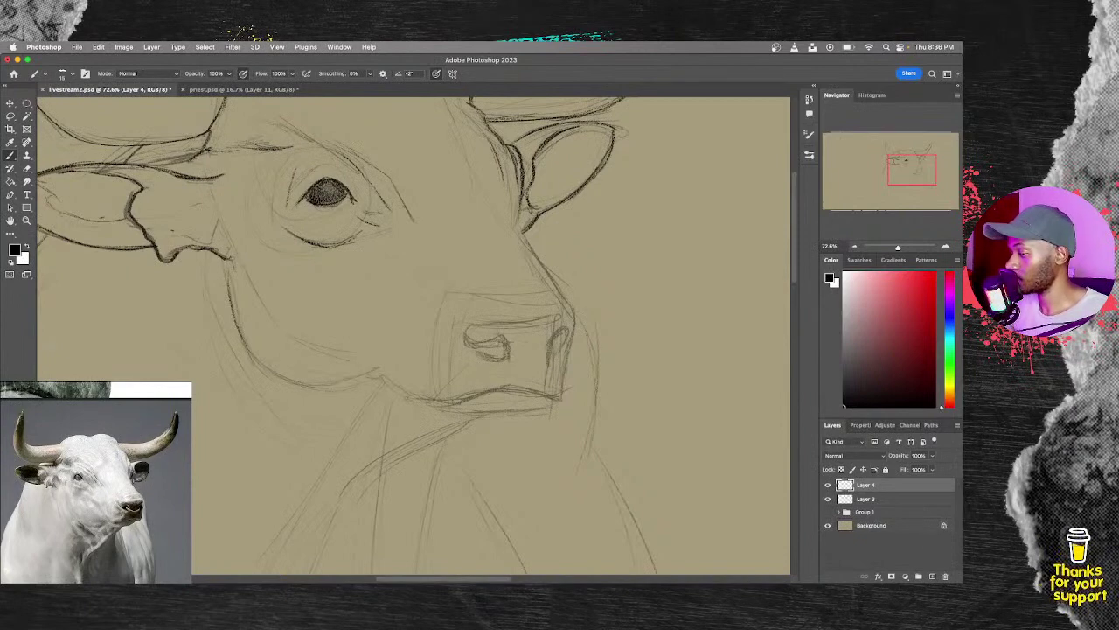
{"action": "mouse_move", "coordinate": [504, 341]}
{"action": "left_mouse_down"}
{"action": "mouse_move", "coordinate": [510, 361]}
{"action": "mouse_move", "coordinate": [467, 332]}
{"action": "mouse_move", "coordinate": [508, 347]}
{"action": "mouse_move", "coordinate": [481, 355]}
{"action": "mouse_move", "coordinate": [508, 359]}
{"action": "mouse_move", "coordinate": [508, 342]}
{"action": "mouse_move", "coordinate": [483, 353]}
{"action": "mouse_move", "coordinate": [506, 357]}
{"action": "left_mouse_up"}
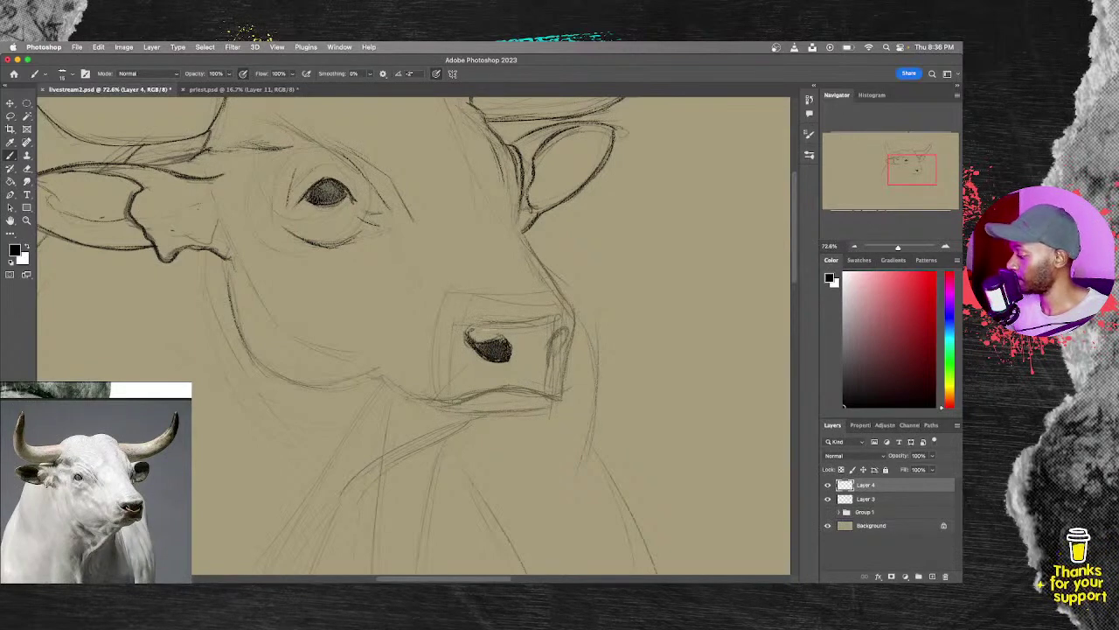
{"action": "mouse_move", "coordinate": [510, 320]}
{"action": "left_mouse_down"}
{"action": "mouse_move", "coordinate": [568, 310]}
{"action": "mouse_move", "coordinate": [563, 405]}
{"action": "left_mouse_up"}
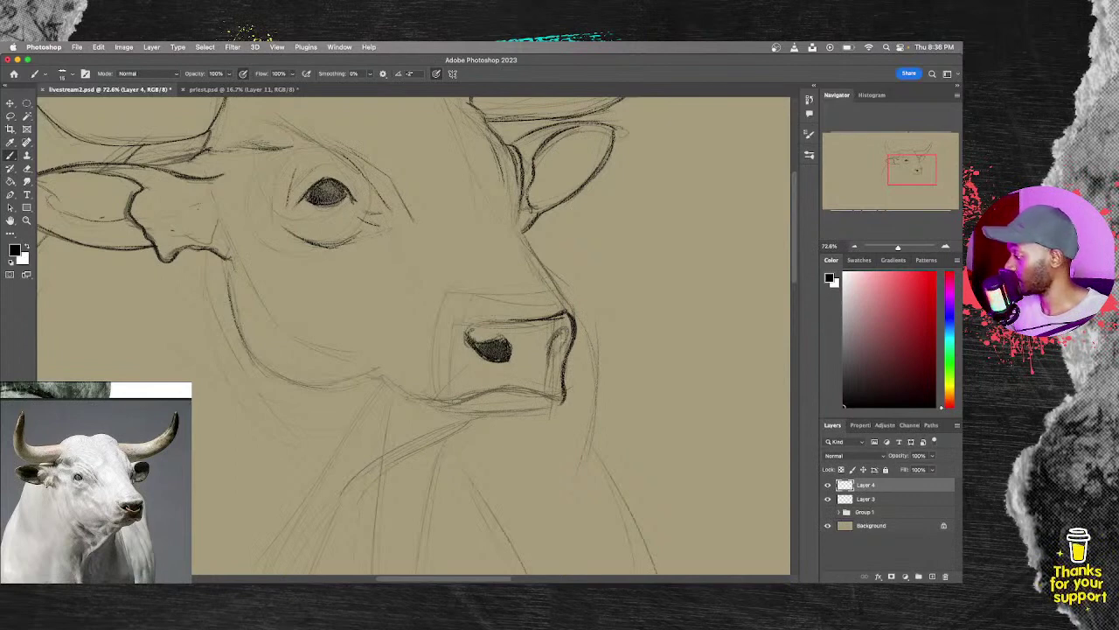
{"action": "mouse_move", "coordinate": [567, 327]}
{"action": "left_mouse_down"}
{"action": "mouse_move", "coordinate": [549, 361]}
{"action": "mouse_move", "coordinate": [560, 346]}
{"action": "left_mouse_up"}
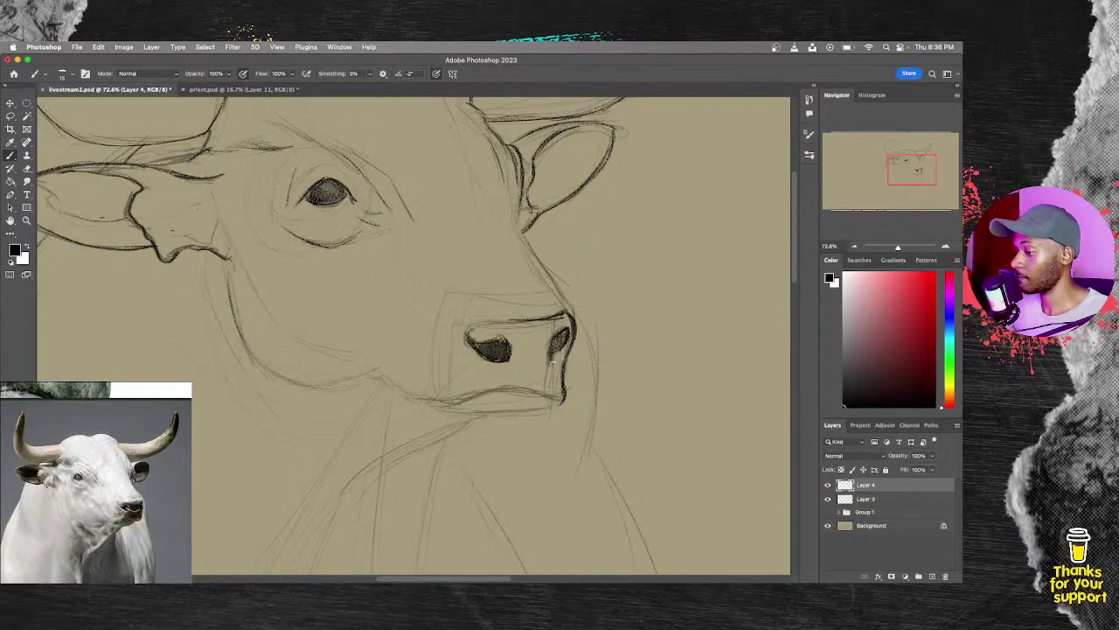
{"action": "left_click_drag", "start_coordinate": [481, 323], "coordinate": [527, 321]}
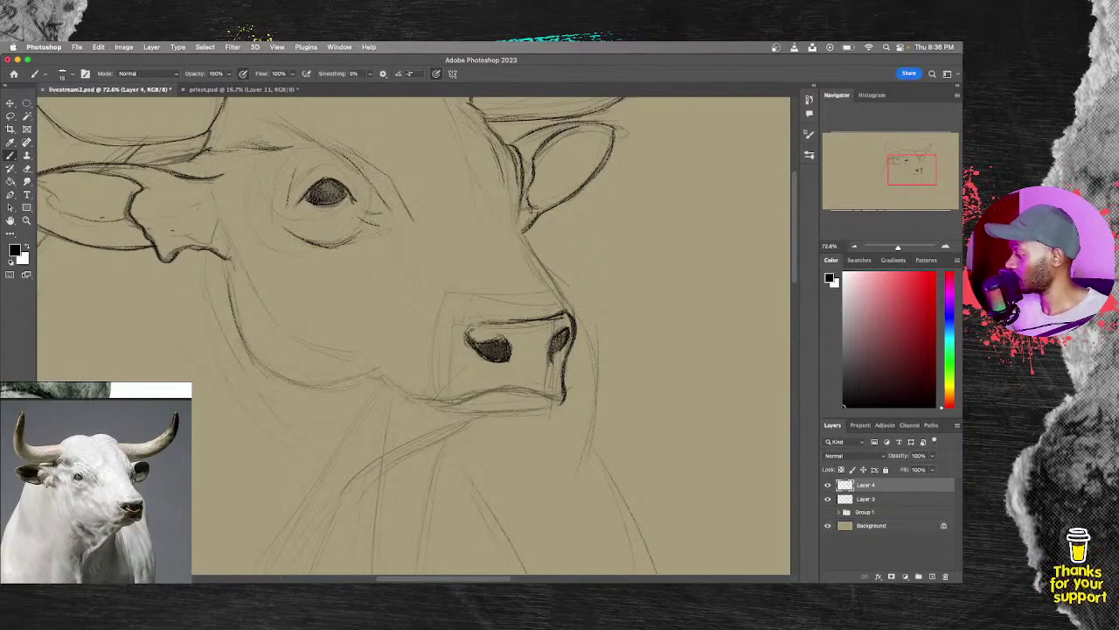
{"action": "left_click_drag", "start_coordinate": [514, 222], "coordinate": [577, 332]}
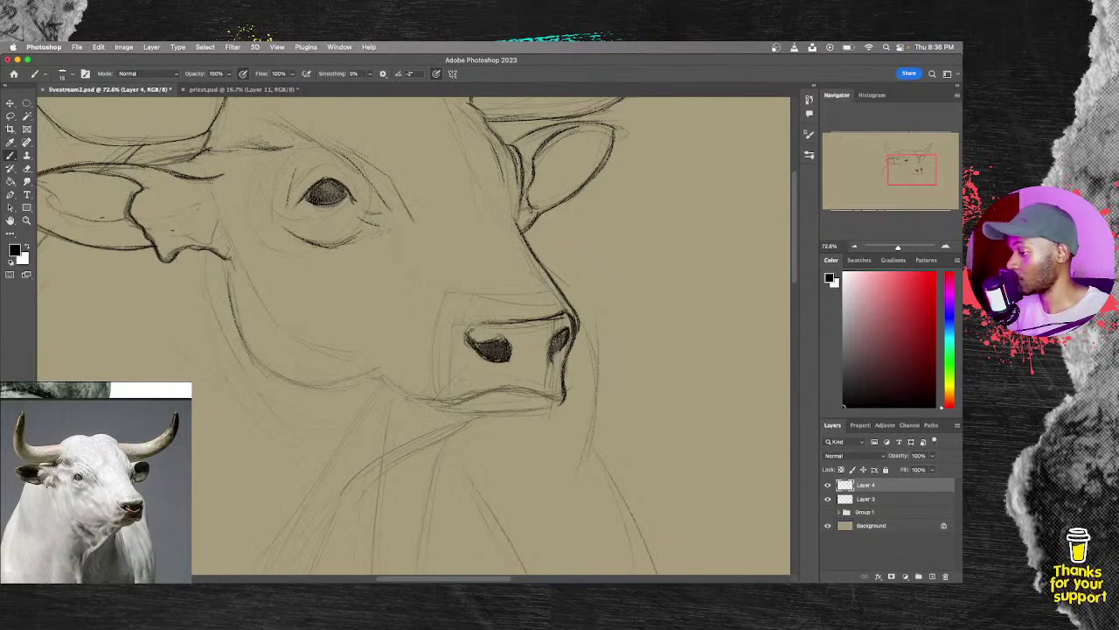
Step: Trace the bull's mouth line from the front of the muzzle back to the cheek crease
{"action": "mouse_move", "coordinate": [483, 395]}
{"action": "left_mouse_down"}
{"action": "mouse_move", "coordinate": [514, 392]}
{"action": "mouse_move", "coordinate": [497, 392]}
{"action": "left_mouse_up"}
{"action": "left_click_drag", "start_coordinate": [493, 392], "coordinate": [565, 400]}
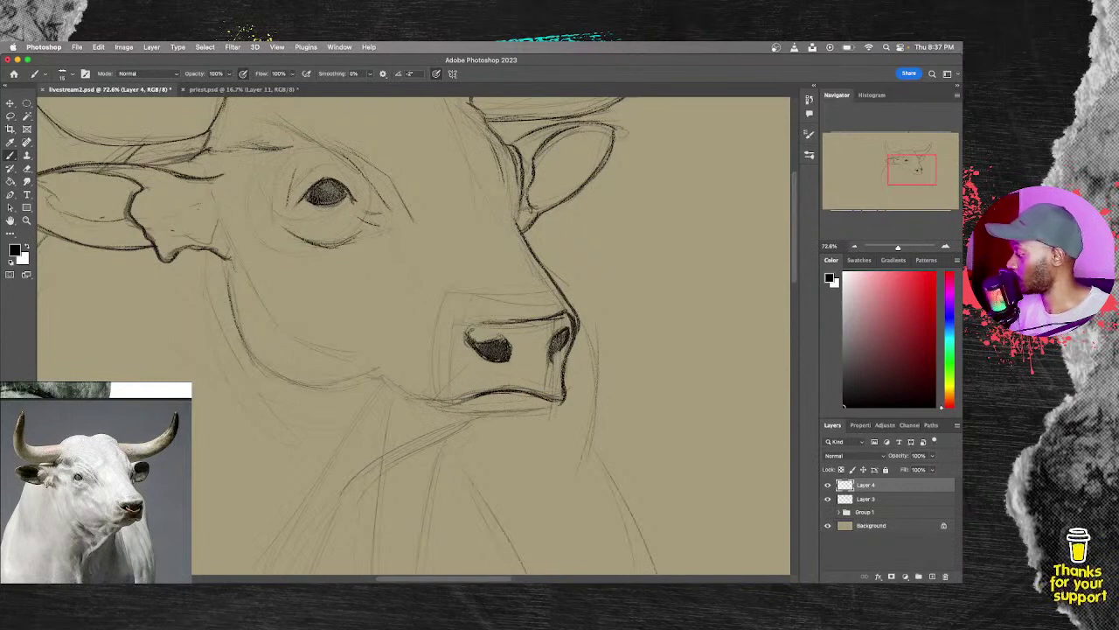
{"action": "mouse_move", "coordinate": [444, 402]}
{"action": "left_mouse_down"}
{"action": "mouse_move", "coordinate": [409, 399]}
{"action": "mouse_move", "coordinate": [479, 395]}
{"action": "mouse_move", "coordinate": [450, 405]}
{"action": "mouse_move", "coordinate": [402, 390]}
{"action": "left_mouse_up"}
{"action": "mouse_move", "coordinate": [367, 343]}
{"action": "left_mouse_down"}
{"action": "mouse_move", "coordinate": [398, 382]}
{"action": "mouse_move", "coordinate": [390, 368]}
{"action": "left_mouse_up"}
{"action": "left_click_drag", "start_coordinate": [394, 372], "coordinate": [418, 395]}
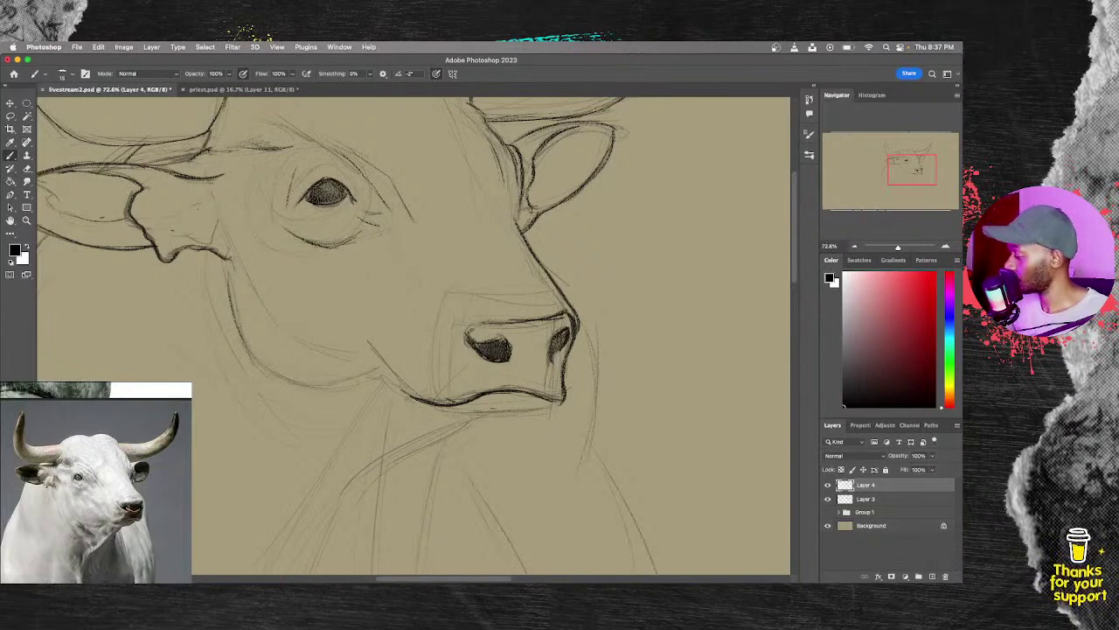
Step: Trace the lower lip and chin, and draw the throat line curving down from beneath the chin
{"action": "left_click_drag", "start_coordinate": [547, 400], "coordinate": [531, 411]}
{"action": "mouse_move", "coordinate": [546, 403]}
{"action": "left_mouse_down"}
{"action": "mouse_move", "coordinate": [474, 424]}
{"action": "mouse_move", "coordinate": [514, 421]}
{"action": "left_mouse_up"}
{"action": "mouse_move", "coordinate": [490, 424]}
{"action": "left_mouse_down"}
{"action": "mouse_move", "coordinate": [401, 426]}
{"action": "mouse_move", "coordinate": [451, 428]}
{"action": "left_mouse_up"}
{"action": "mouse_move", "coordinate": [528, 415]}
{"action": "left_mouse_down"}
{"action": "mouse_move", "coordinate": [453, 442]}
{"action": "mouse_move", "coordinate": [428, 467]}
{"action": "left_mouse_up"}
{"action": "left_click_drag", "start_coordinate": [472, 434], "coordinate": [435, 463]}
{"action": "left_click_drag", "start_coordinate": [478, 425], "coordinate": [387, 502]}
{"action": "left_click_drag", "start_coordinate": [443, 461], "coordinate": [348, 552]}
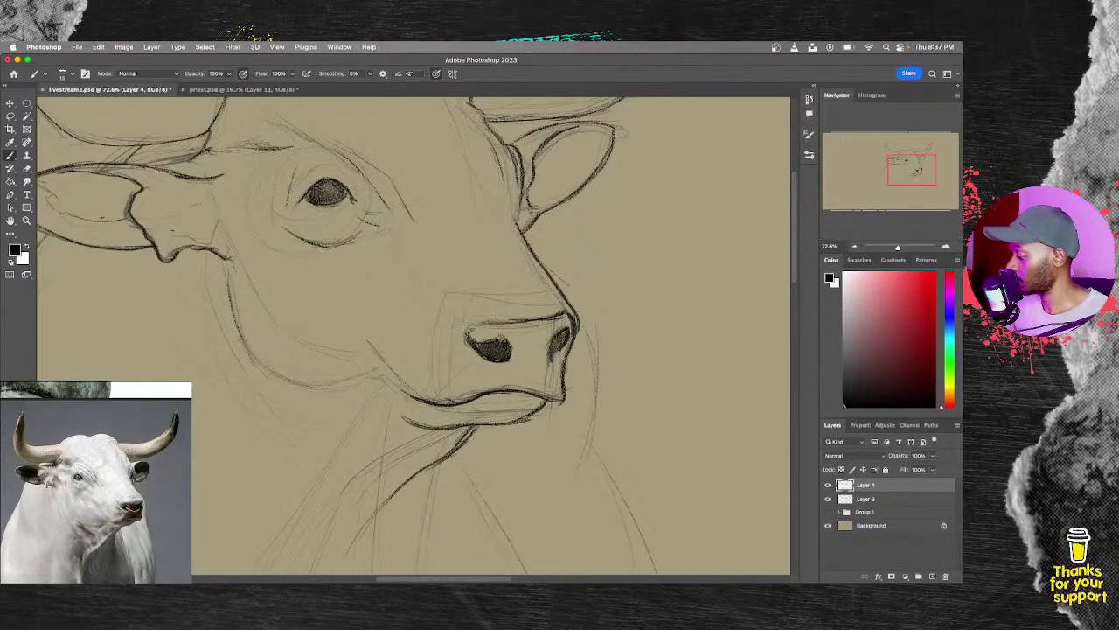
Step: Trace the two neck folds that spread downward below the chin on Layer 4
{"action": "left_click_drag", "start_coordinate": [467, 480], "coordinate": [426, 336]}
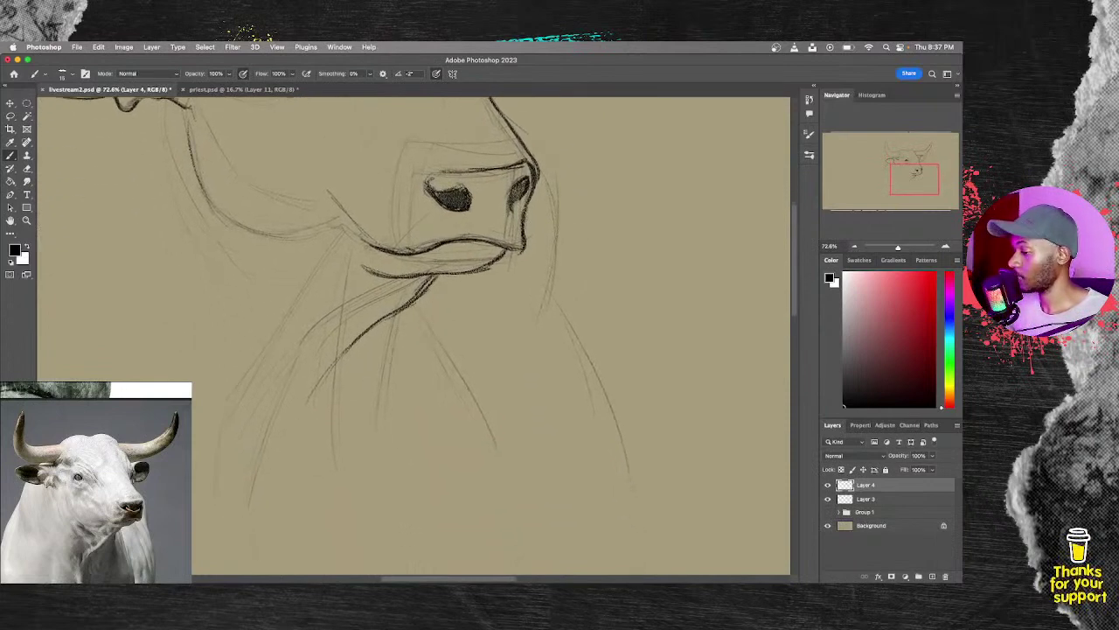
{"action": "mouse_move", "coordinate": [404, 310]}
{"action": "left_mouse_down"}
{"action": "mouse_move", "coordinate": [398, 364]}
{"action": "mouse_move", "coordinate": [403, 329]}
{"action": "left_mouse_up"}
{"action": "left_click_drag", "start_coordinate": [404, 322], "coordinate": [394, 390]}
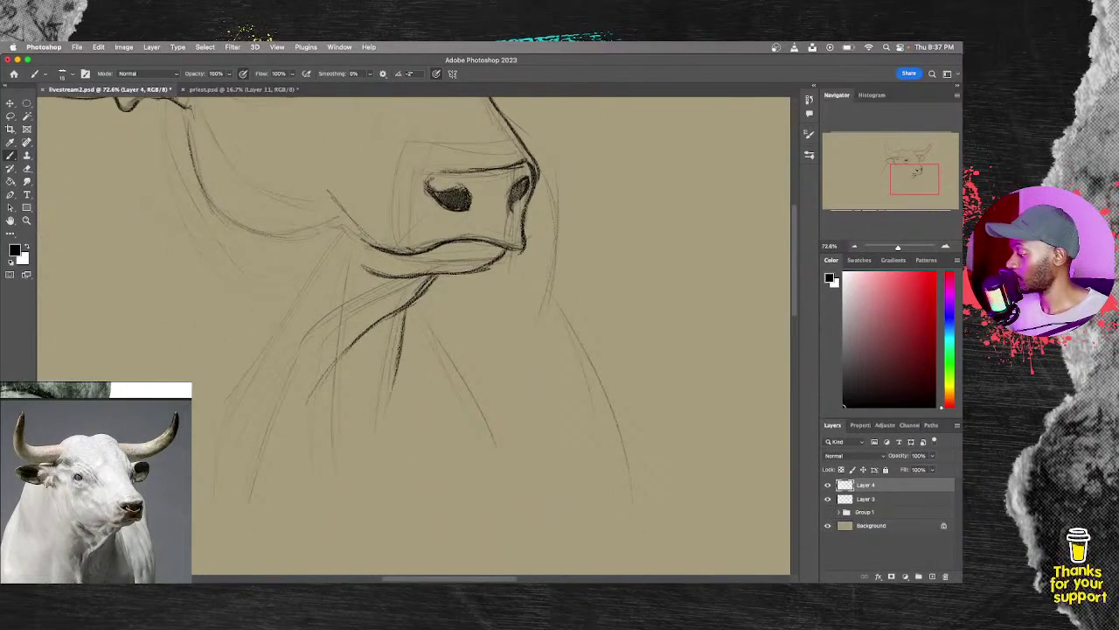
{"action": "left_click_drag", "start_coordinate": [402, 313], "coordinate": [371, 445]}
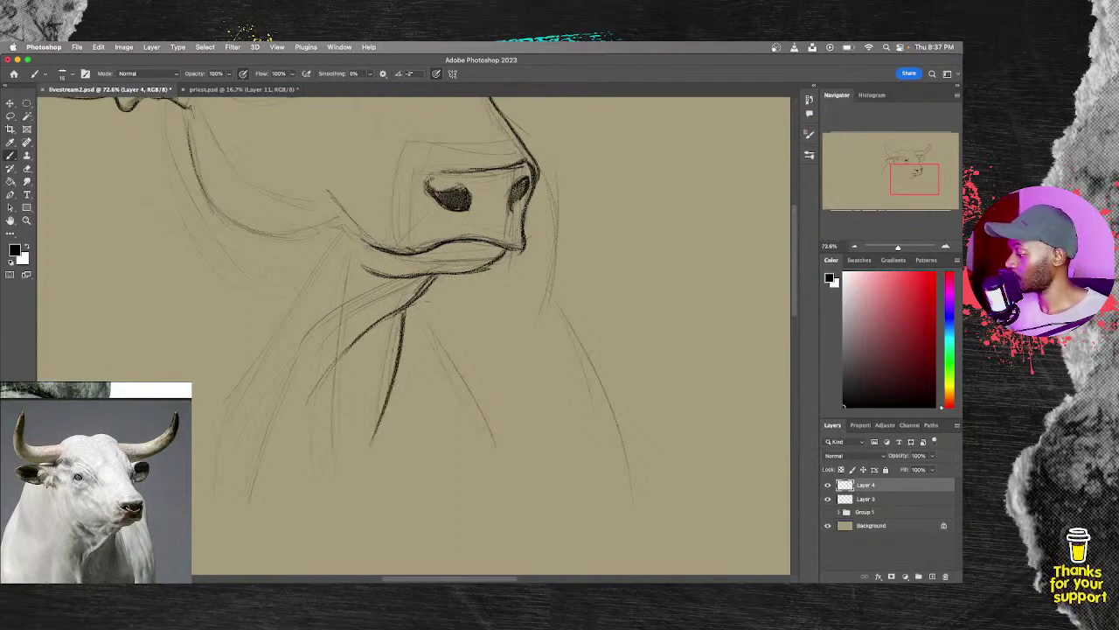
{"action": "left_click_drag", "start_coordinate": [427, 303], "coordinate": [481, 422]}
{"action": "mouse_move", "coordinate": [421, 294]}
{"action": "left_mouse_down"}
{"action": "mouse_move", "coordinate": [470, 368]}
{"action": "mouse_move", "coordinate": [482, 446]}
{"action": "left_mouse_up"}
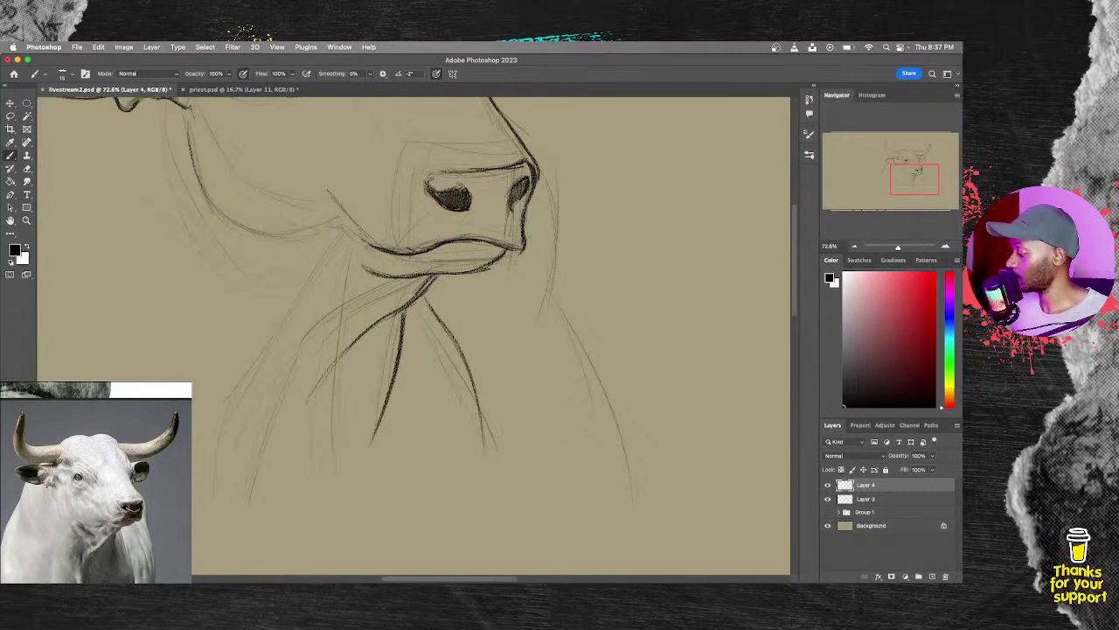
Step: Trace the far side of the body from behind the muzzle down through the neck to the outer shoulder
{"action": "left_click_drag", "start_coordinate": [575, 240], "coordinate": [530, 332]}
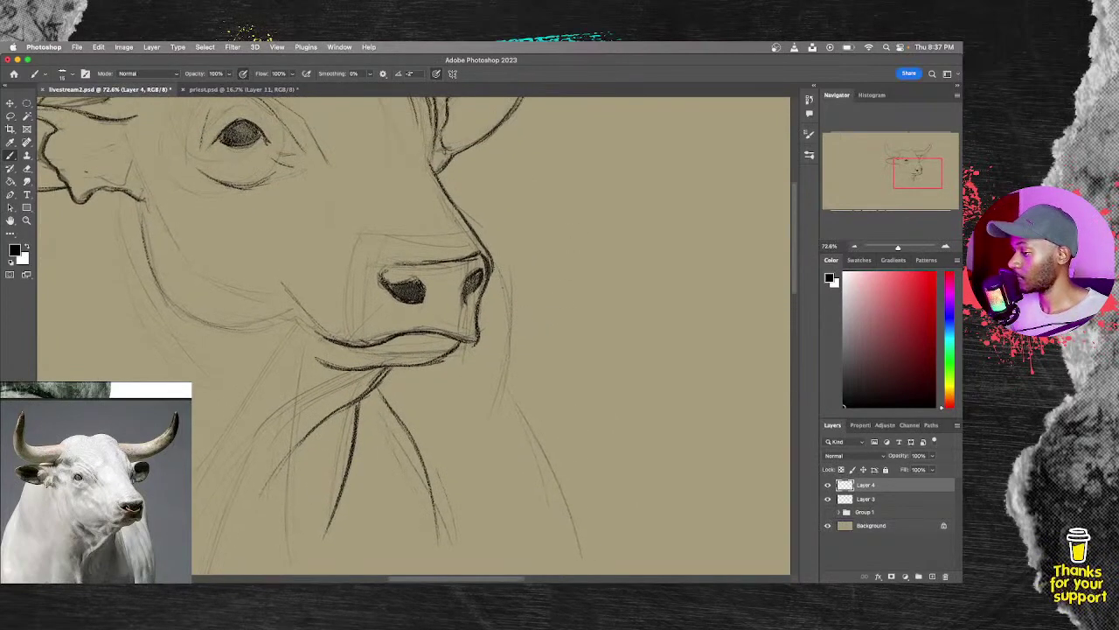
{"action": "mouse_move", "coordinate": [486, 249]}
{"action": "left_mouse_down"}
{"action": "mouse_move", "coordinate": [520, 278]}
{"action": "mouse_move", "coordinate": [515, 350]}
{"action": "left_mouse_up"}
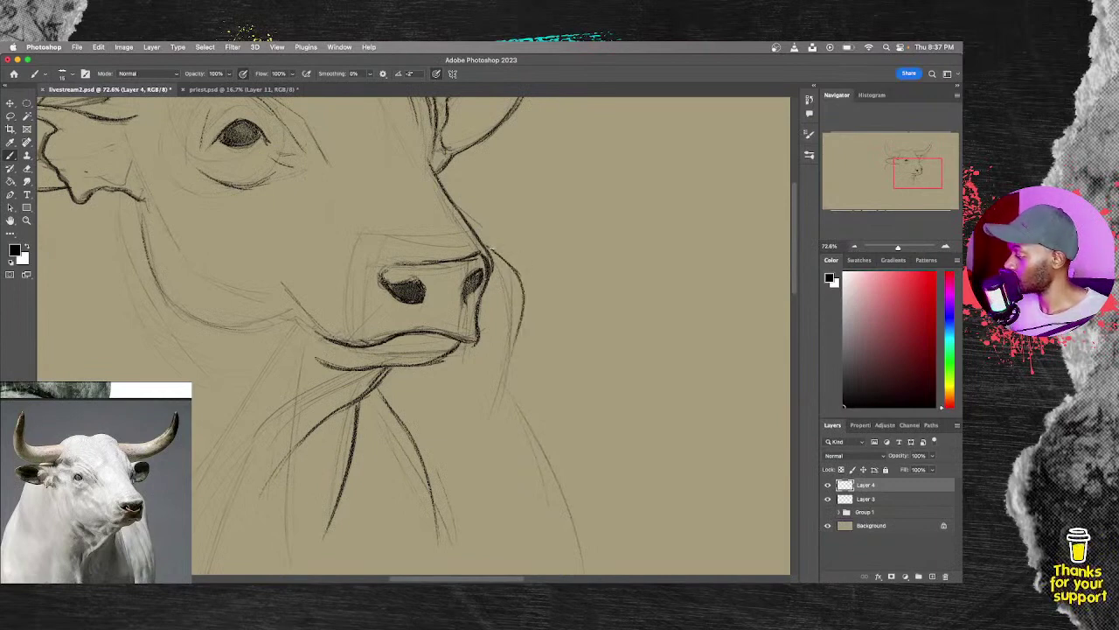
{"action": "left_click_drag", "start_coordinate": [490, 252], "coordinate": [514, 366]}
{"action": "left_click_drag", "start_coordinate": [520, 322], "coordinate": [508, 406]}
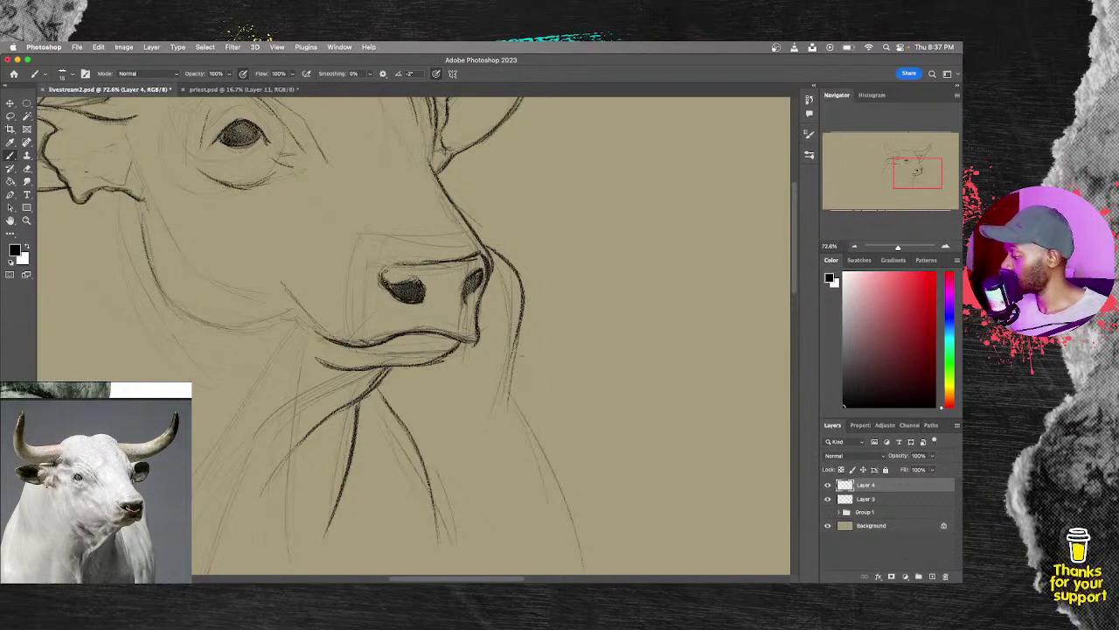
{"action": "mouse_move", "coordinate": [505, 368]}
{"action": "left_mouse_down"}
{"action": "mouse_move", "coordinate": [549, 463]}
{"action": "mouse_move", "coordinate": [564, 537]}
{"action": "mouse_move", "coordinate": [509, 377]}
{"action": "left_mouse_up"}
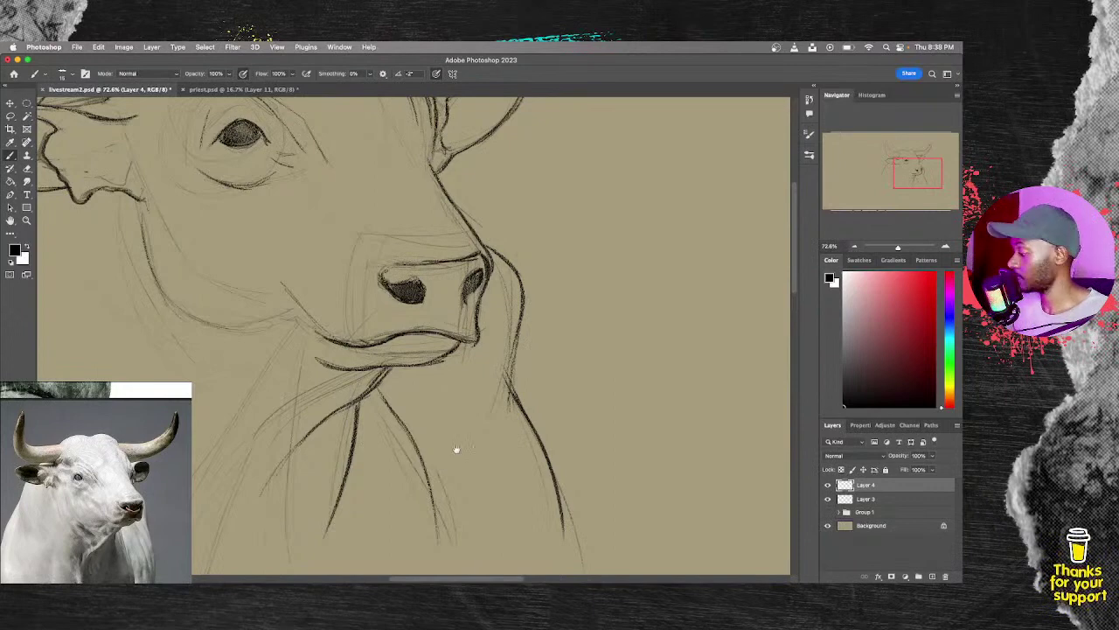
{"action": "left_click_drag", "start_coordinate": [458, 450], "coordinate": [546, 427]}
{"action": "key", "text": "z"}
{"action": "scroll", "coordinate": [544, 426], "scroll_direction": "down", "scroll_amount": 4}
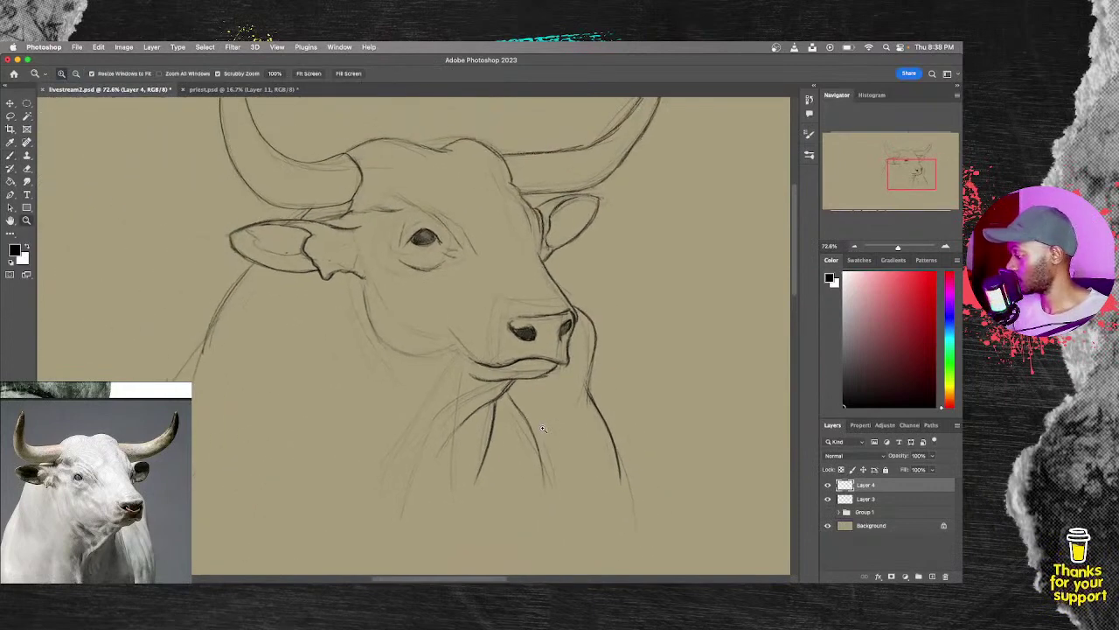
{"action": "key", "text": "b"}
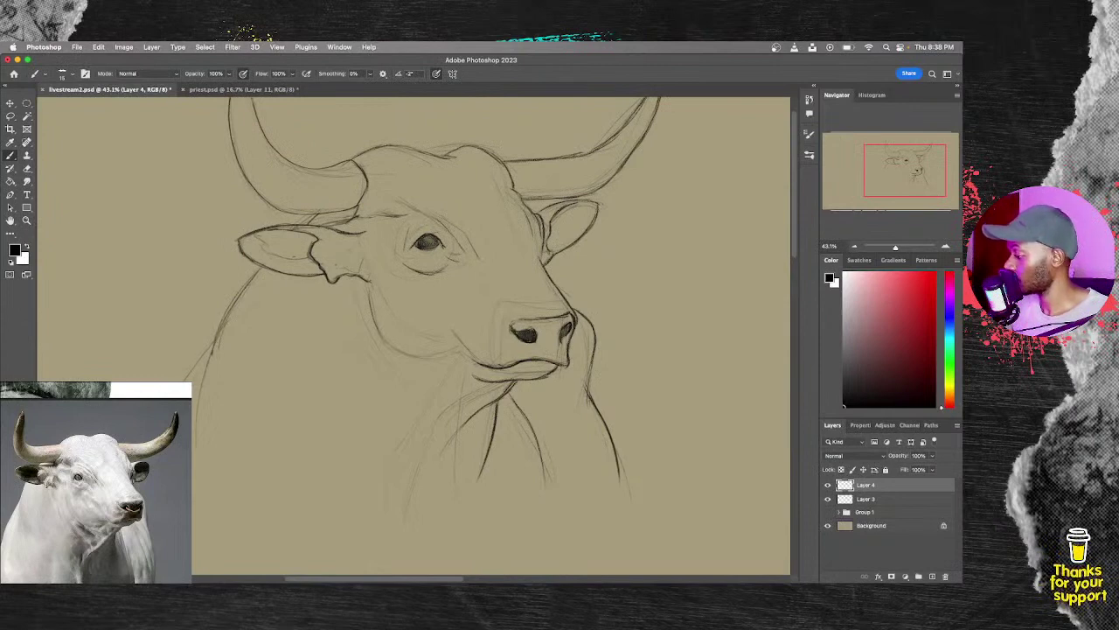
Step: Darken the bull's back, jaw and lower neck outlines over the faint sketch and refine the near ear and upper eyelid
{"action": "left_click_drag", "start_coordinate": [218, 338], "coordinate": [182, 378]}
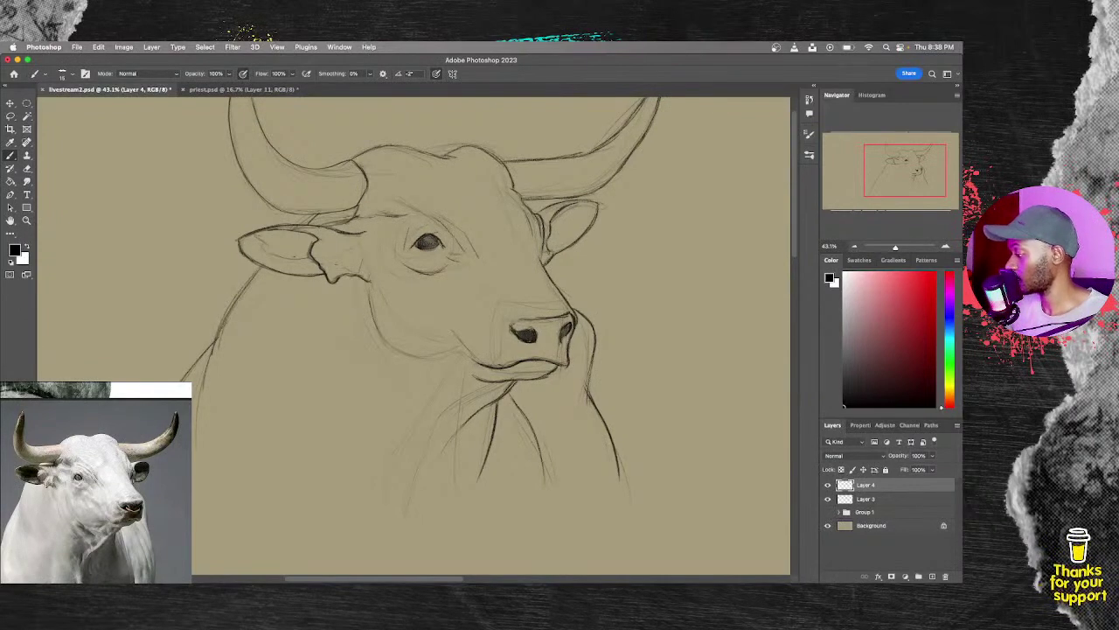
{"action": "mouse_move", "coordinate": [370, 308]}
{"action": "left_mouse_down"}
{"action": "mouse_move", "coordinate": [379, 333]}
{"action": "mouse_move", "coordinate": [427, 364]}
{"action": "left_mouse_up"}
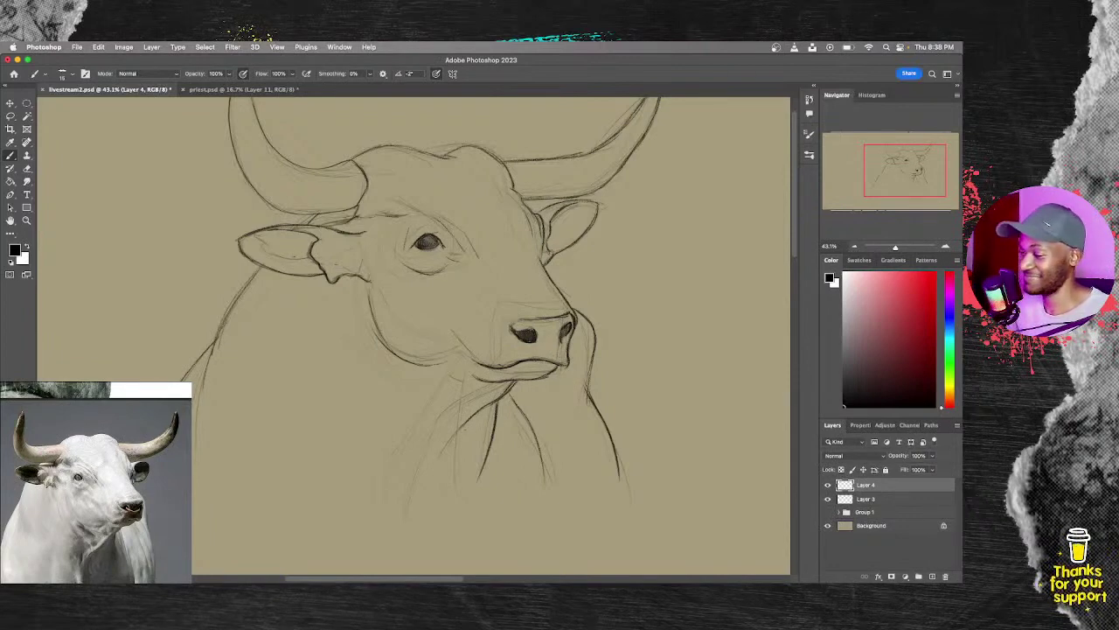
{"action": "mouse_move", "coordinate": [469, 422]}
{"action": "left_mouse_down"}
{"action": "mouse_move", "coordinate": [420, 477]}
{"action": "mouse_move", "coordinate": [420, 493]}
{"action": "left_mouse_up"}
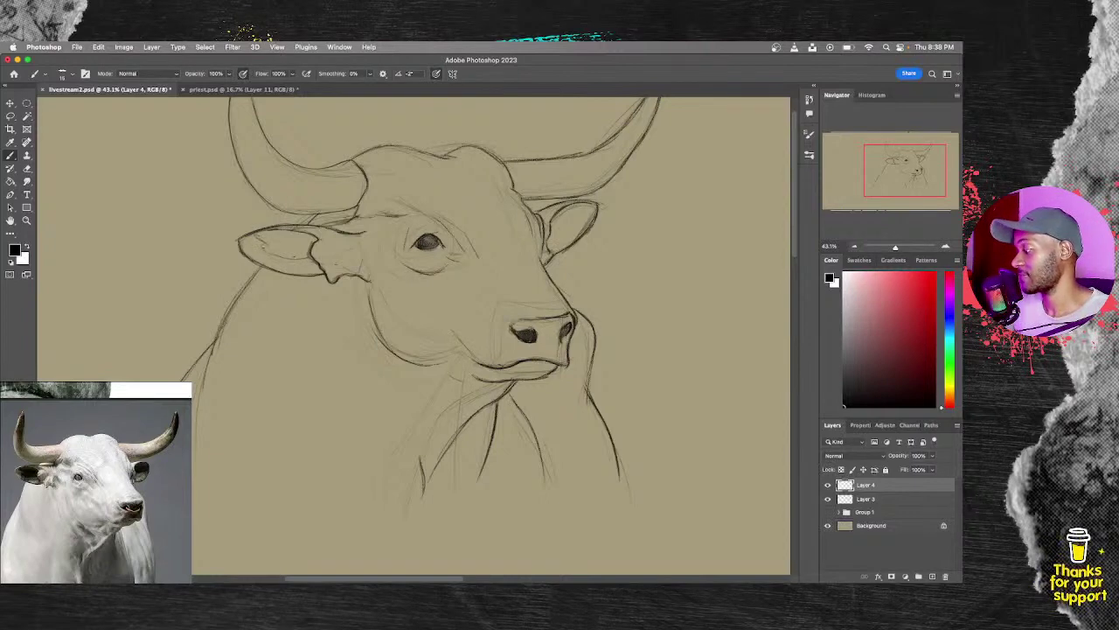
{"action": "left_click_drag", "start_coordinate": [269, 253], "coordinate": [287, 255]}
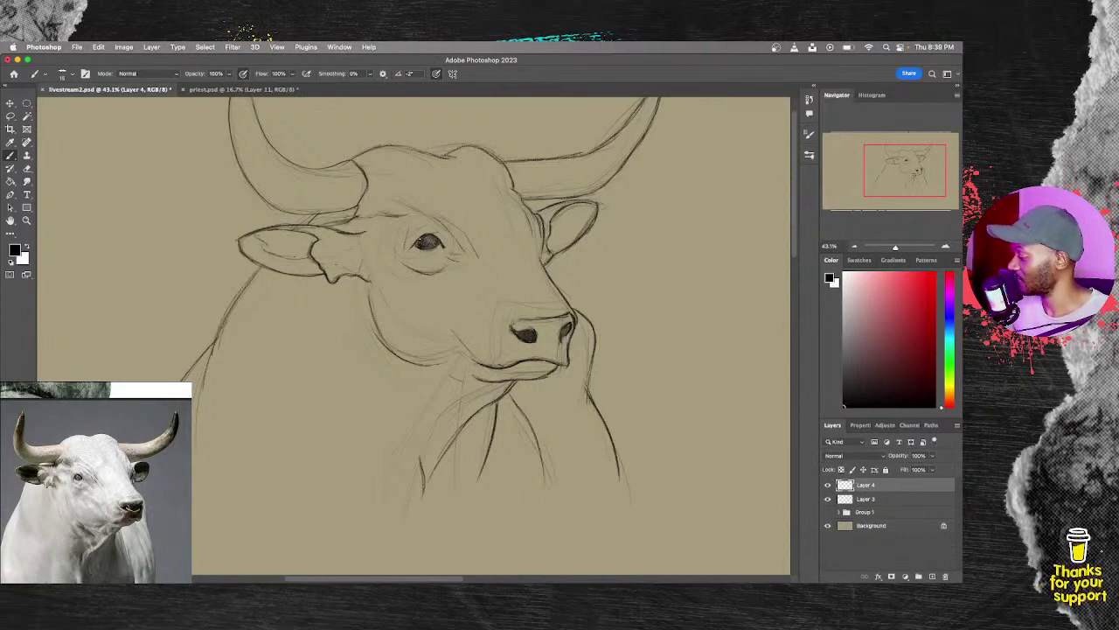
{"action": "left_click_drag", "start_coordinate": [410, 234], "coordinate": [428, 225]}
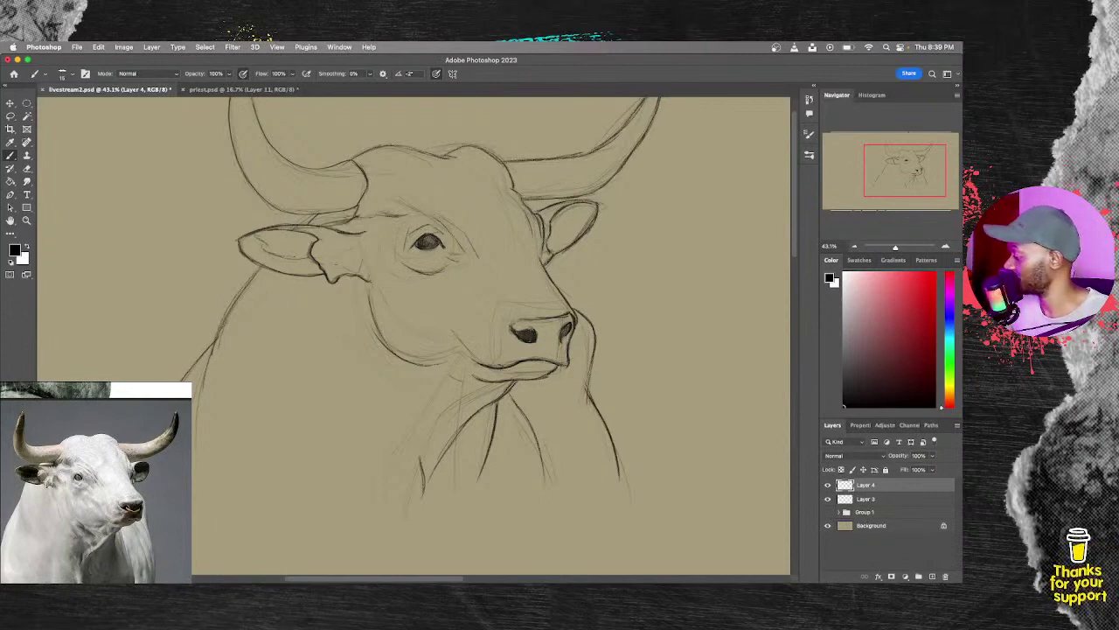
Step: Shade the bull's brow, inner eye corner and cheek with broad strokes, and fill the insides of both ears with dark tone
{"action": "left_click_drag", "start_coordinate": [371, 202], "coordinate": [386, 216]}
{"action": "left_click_drag", "start_coordinate": [393, 204], "coordinate": [395, 215]}
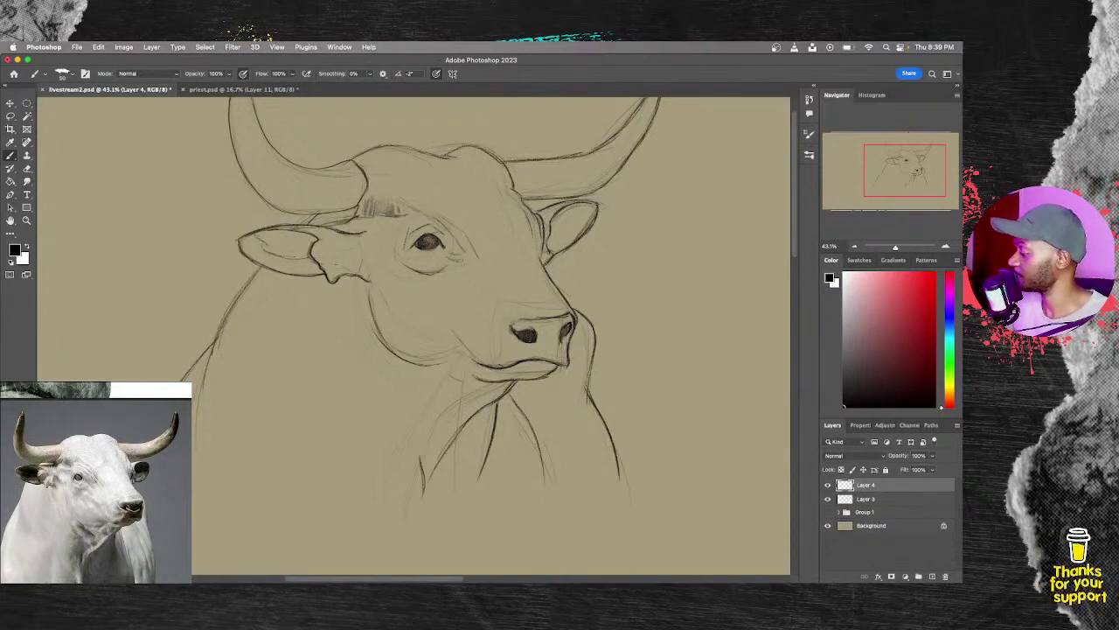
{"action": "left_click_drag", "start_coordinate": [463, 248], "coordinate": [469, 278]}
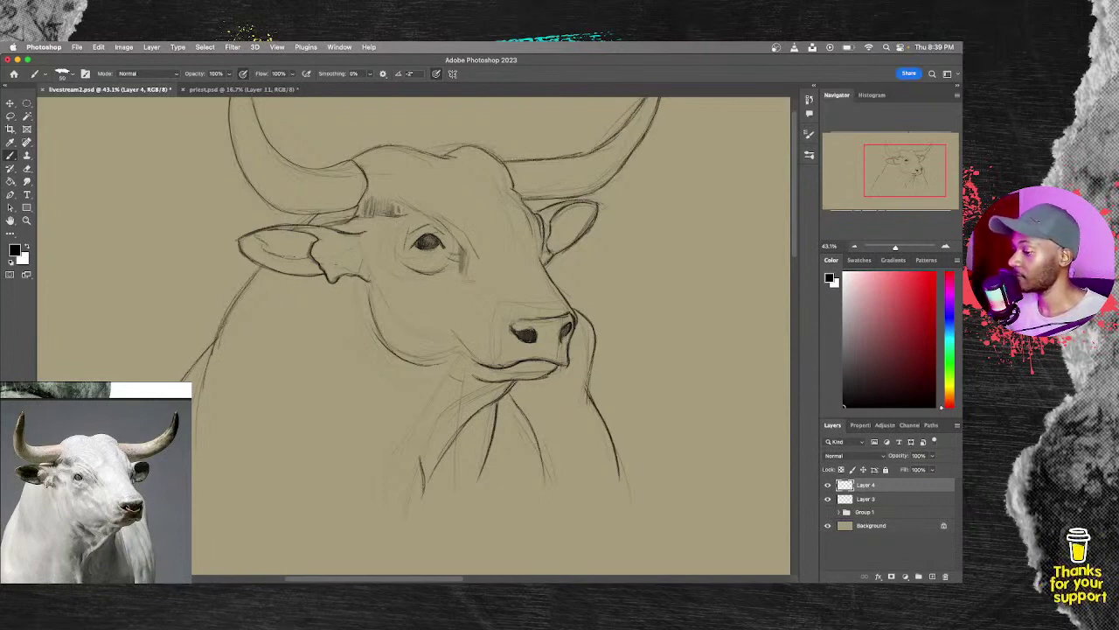
{"action": "left_click_drag", "start_coordinate": [404, 292], "coordinate": [429, 321]}
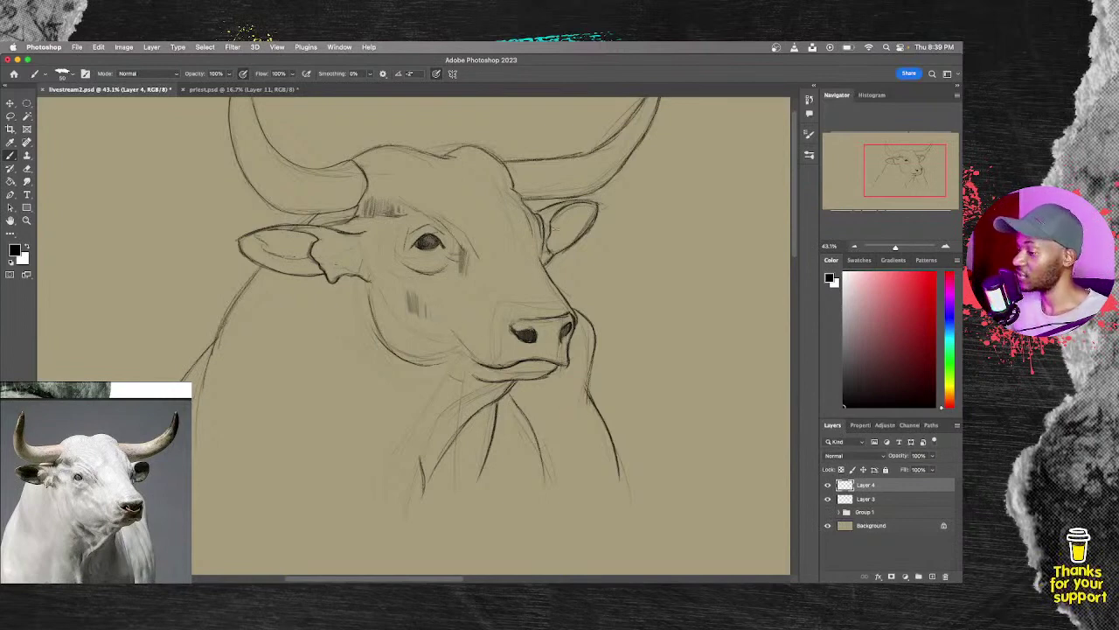
{"action": "mouse_move", "coordinate": [554, 211]}
{"action": "left_mouse_down"}
{"action": "mouse_move", "coordinate": [558, 231]}
{"action": "mouse_move", "coordinate": [584, 215]}
{"action": "left_mouse_up"}
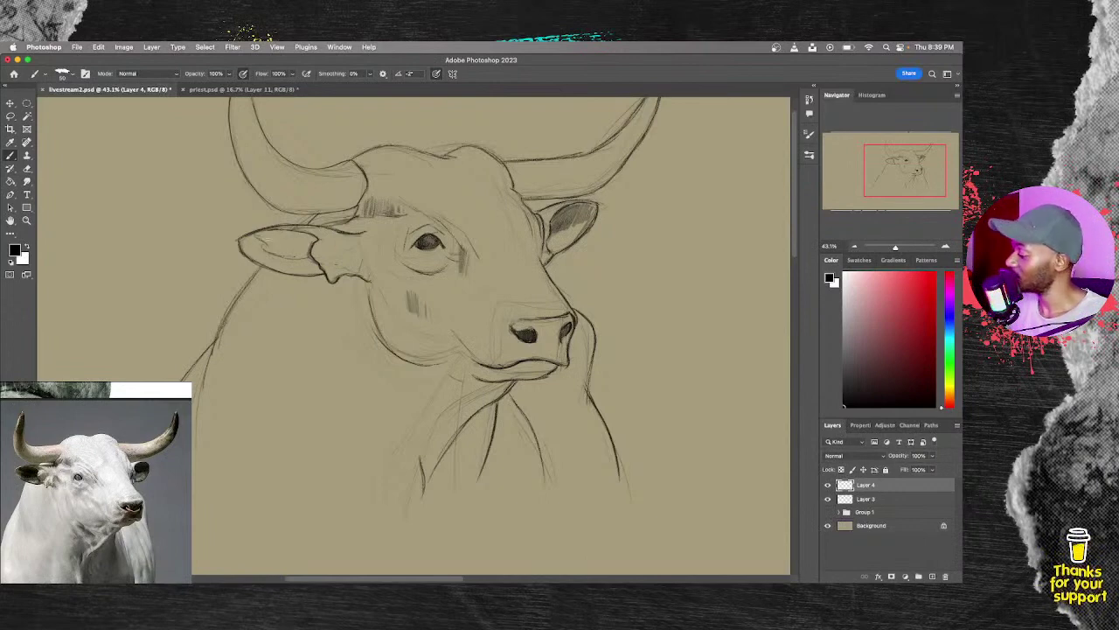
{"action": "mouse_move", "coordinate": [267, 235]}
{"action": "left_mouse_down"}
{"action": "mouse_move", "coordinate": [278, 254]}
{"action": "mouse_move", "coordinate": [282, 227]}
{"action": "mouse_move", "coordinate": [287, 255]}
{"action": "mouse_move", "coordinate": [290, 232]}
{"action": "mouse_move", "coordinate": [294, 258]}
{"action": "mouse_move", "coordinate": [301, 232]}
{"action": "mouse_move", "coordinate": [308, 256]}
{"action": "mouse_move", "coordinate": [314, 240]}
{"action": "mouse_move", "coordinate": [255, 235]}
{"action": "mouse_move", "coordinate": [281, 269]}
{"action": "mouse_move", "coordinate": [315, 274]}
{"action": "mouse_move", "coordinate": [250, 252]}
{"action": "mouse_move", "coordinate": [258, 257]}
{"action": "left_mouse_up"}
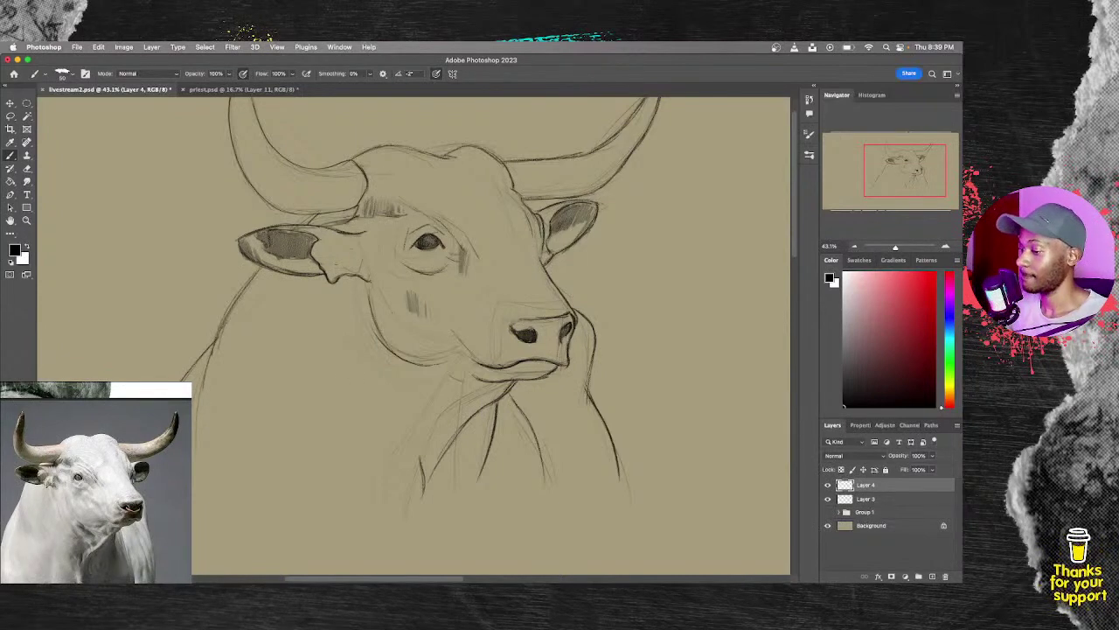
Step: Thicken the shadow along the back edge of the jaw and add light contour strokes down the bull's shoulder
{"action": "left_click_drag", "start_coordinate": [376, 316], "coordinate": [397, 352]}
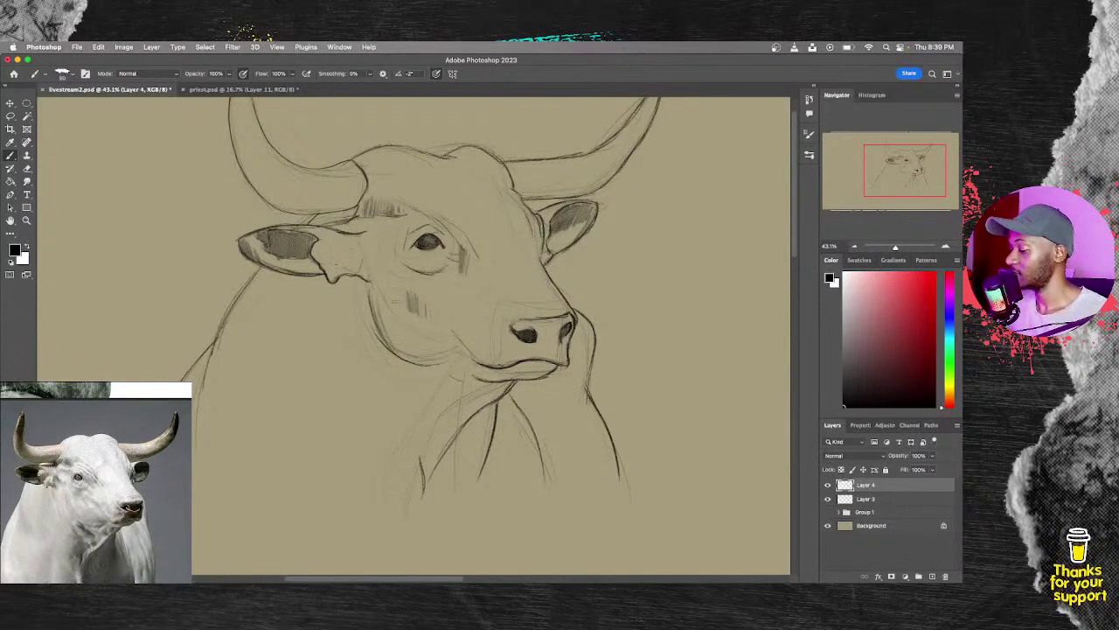
{"action": "left_click_drag", "start_coordinate": [373, 295], "coordinate": [390, 350]}
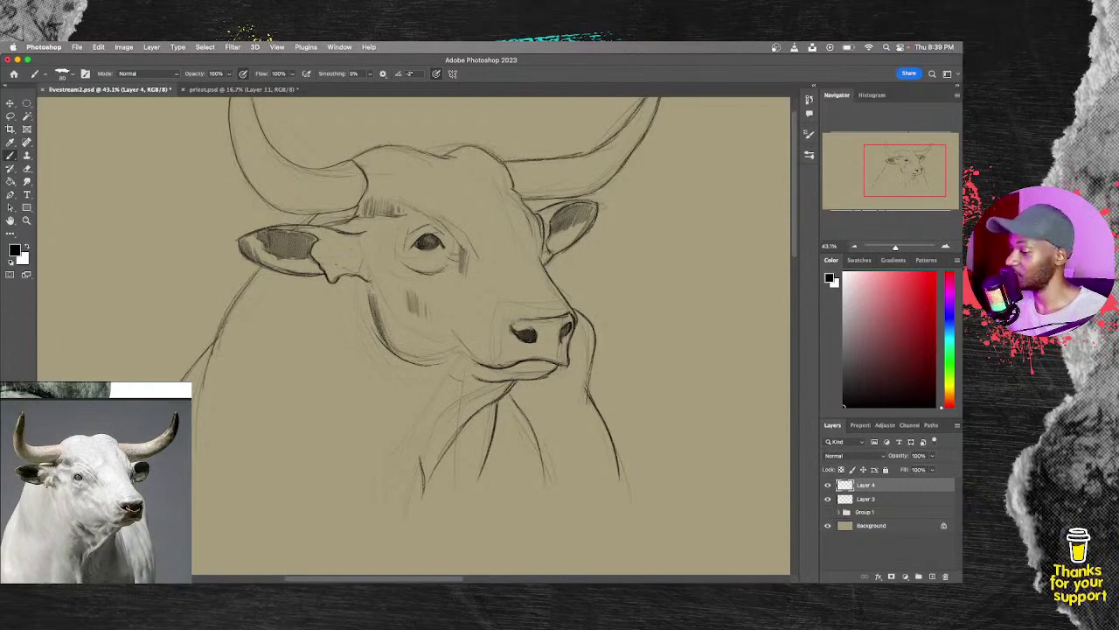
{"action": "left_click_drag", "start_coordinate": [234, 315], "coordinate": [208, 479]}
{"action": "left_click_drag", "start_coordinate": [217, 410], "coordinate": [228, 457]}
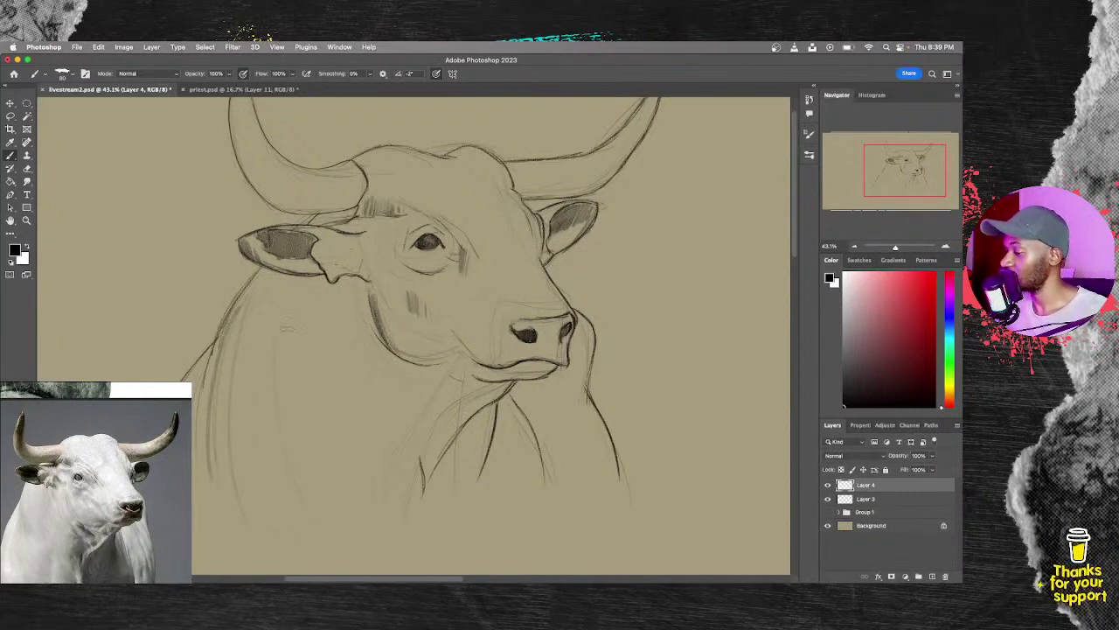
Step: Enlarge the brush to 200 and draw a grainy shading stroke down the side of the bull's neck
{"action": "key", "text": "bracketright"}
{"action": "key", "text": "bracketright"}
{"action": "key", "text": "bracketright"}
{"action": "key", "text": "bracketright"}
{"action": "key", "text": "bracketright"}
{"action": "key", "text": "bracketright"}
{"action": "key", "text": "bracketright"}
{"action": "key", "text": "bracketright"}
{"action": "key", "text": "bracketright"}
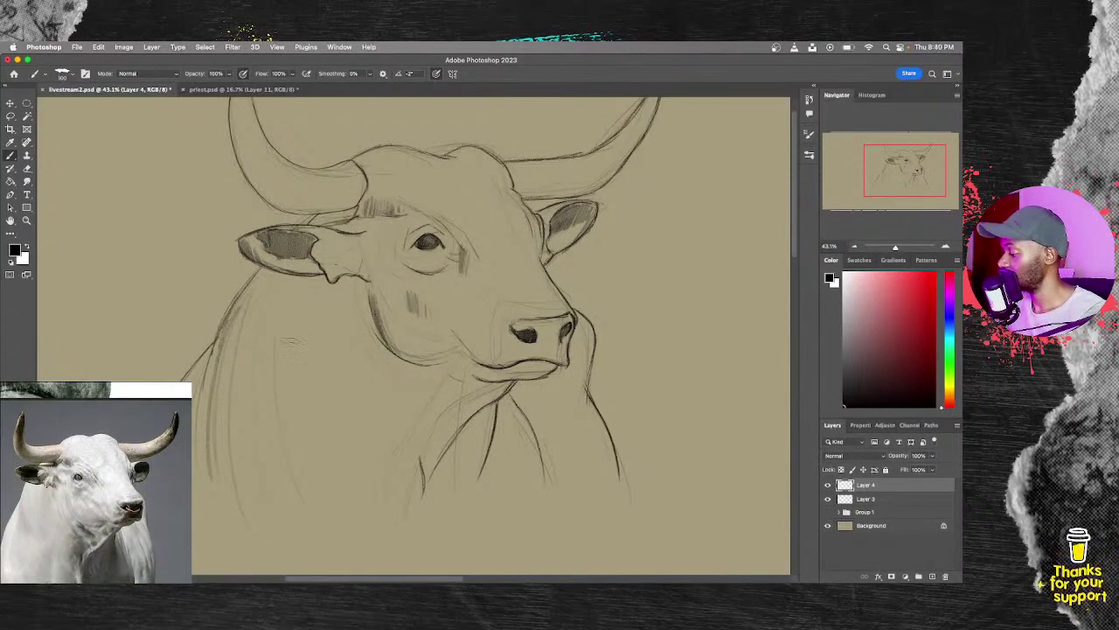
{"action": "left_click_drag", "start_coordinate": [276, 310], "coordinate": [344, 513]}
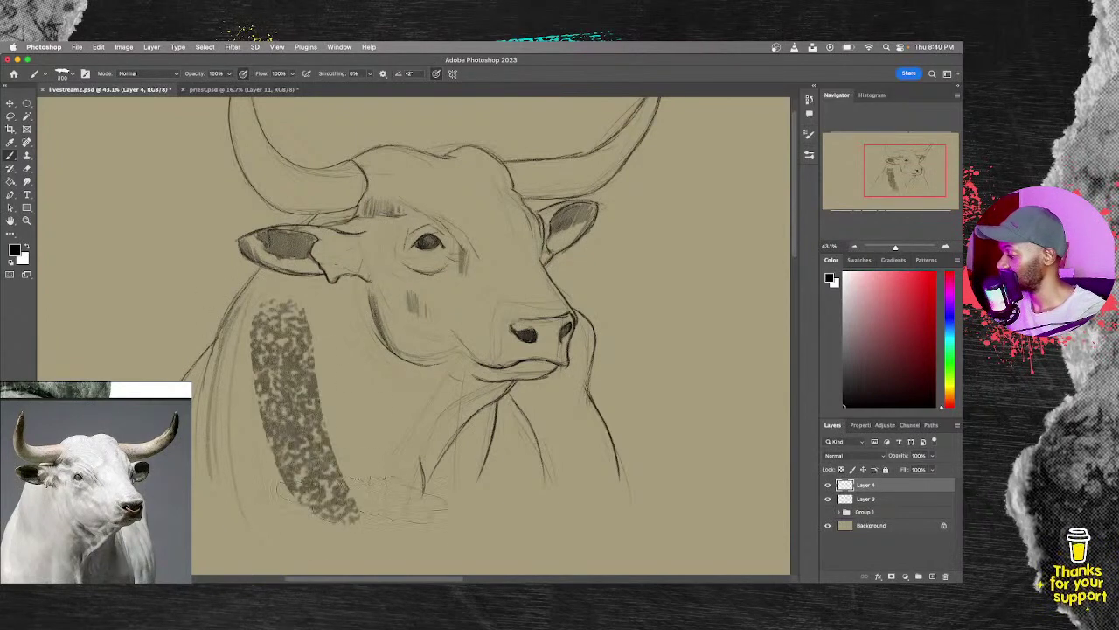
{"action": "key", "text": "super+z"}
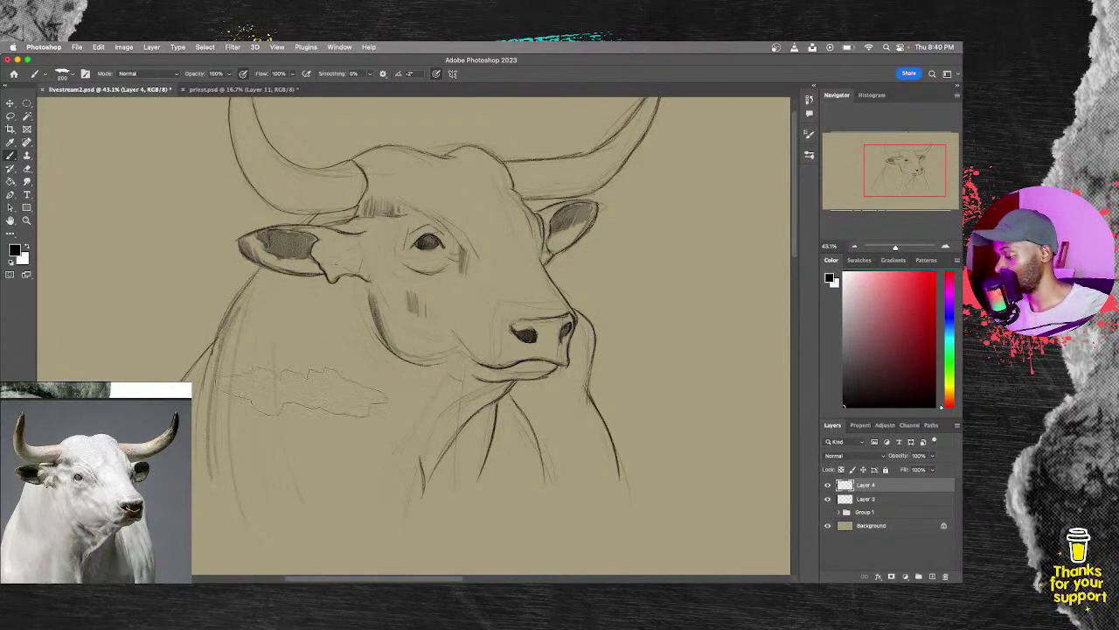
{"action": "left_click_drag", "start_coordinate": [273, 317], "coordinate": [328, 504]}
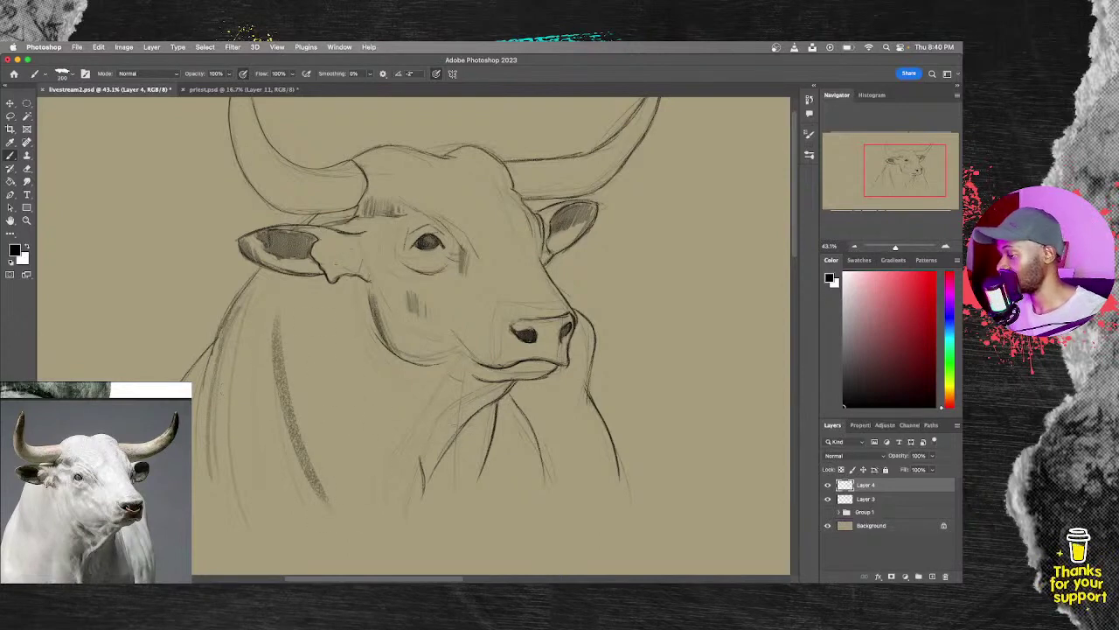
Step: Shade the chest area directly beneath the bull's muzzle with grainy downward strokes on both sides of the central fold line
{"action": "mouse_move", "coordinate": [494, 401]}
{"action": "left_mouse_down"}
{"action": "mouse_move", "coordinate": [421, 516]}
{"action": "mouse_move", "coordinate": [458, 507]}
{"action": "left_mouse_up"}
{"action": "mouse_move", "coordinate": [492, 419]}
{"action": "left_mouse_down"}
{"action": "mouse_move", "coordinate": [472, 472]}
{"action": "mouse_move", "coordinate": [490, 495]}
{"action": "left_mouse_up"}
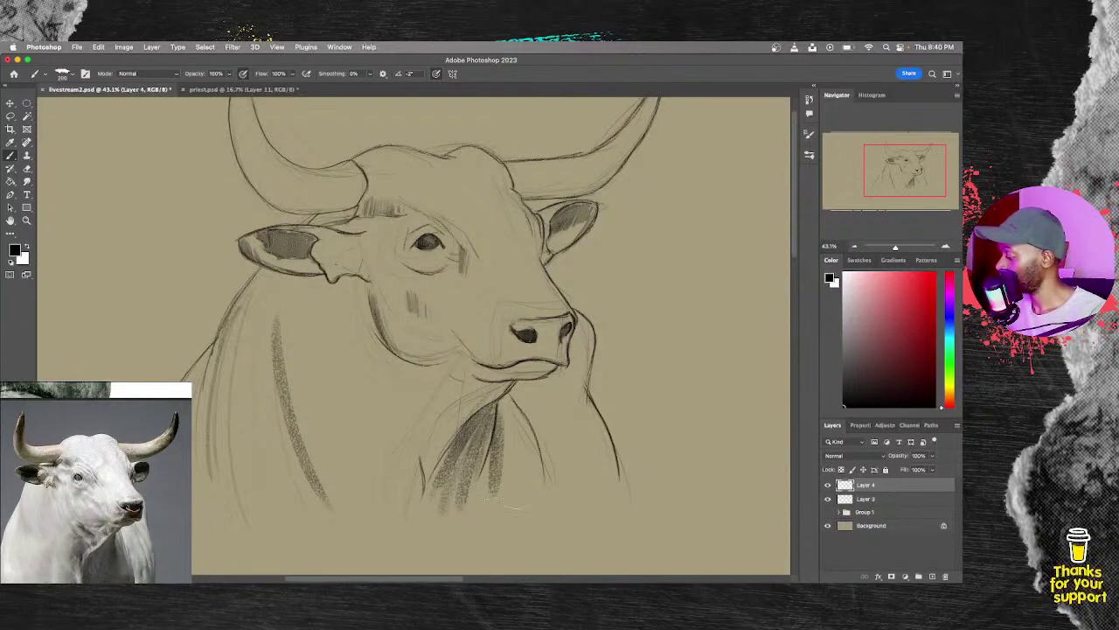
{"action": "mouse_move", "coordinate": [511, 404]}
{"action": "left_mouse_down"}
{"action": "mouse_move", "coordinate": [499, 498]}
{"action": "mouse_move", "coordinate": [510, 476]}
{"action": "mouse_move", "coordinate": [505, 446]}
{"action": "left_mouse_up"}
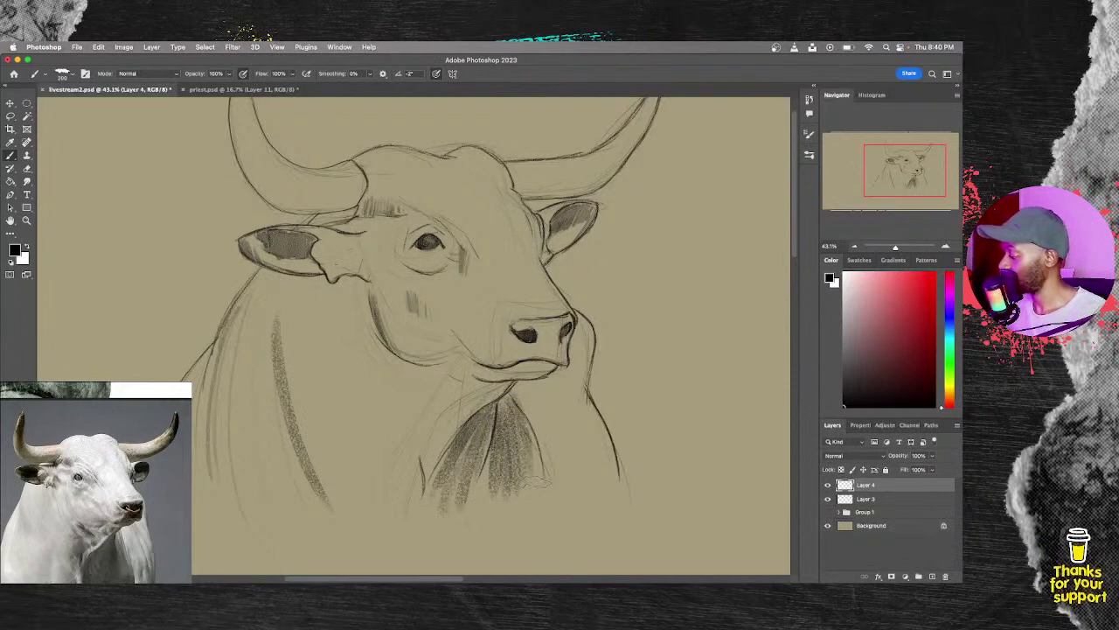
Step: Shade the throat under the jaw, tapering the tone down along the neck fold
{"action": "mouse_move", "coordinate": [424, 381]}
{"action": "left_mouse_down"}
{"action": "mouse_move", "coordinate": [472, 387]}
{"action": "mouse_move", "coordinate": [423, 388]}
{"action": "mouse_move", "coordinate": [413, 448]}
{"action": "left_mouse_up"}
{"action": "left_click_drag", "start_coordinate": [437, 410], "coordinate": [417, 446]}
{"action": "left_click_drag", "start_coordinate": [442, 390], "coordinate": [416, 440]}
{"action": "left_click_drag", "start_coordinate": [418, 448], "coordinate": [397, 464]}
{"action": "mouse_move", "coordinate": [442, 409]}
{"action": "left_mouse_down"}
{"action": "mouse_move", "coordinate": [395, 498]}
{"action": "mouse_move", "coordinate": [403, 477]}
{"action": "left_mouse_up"}
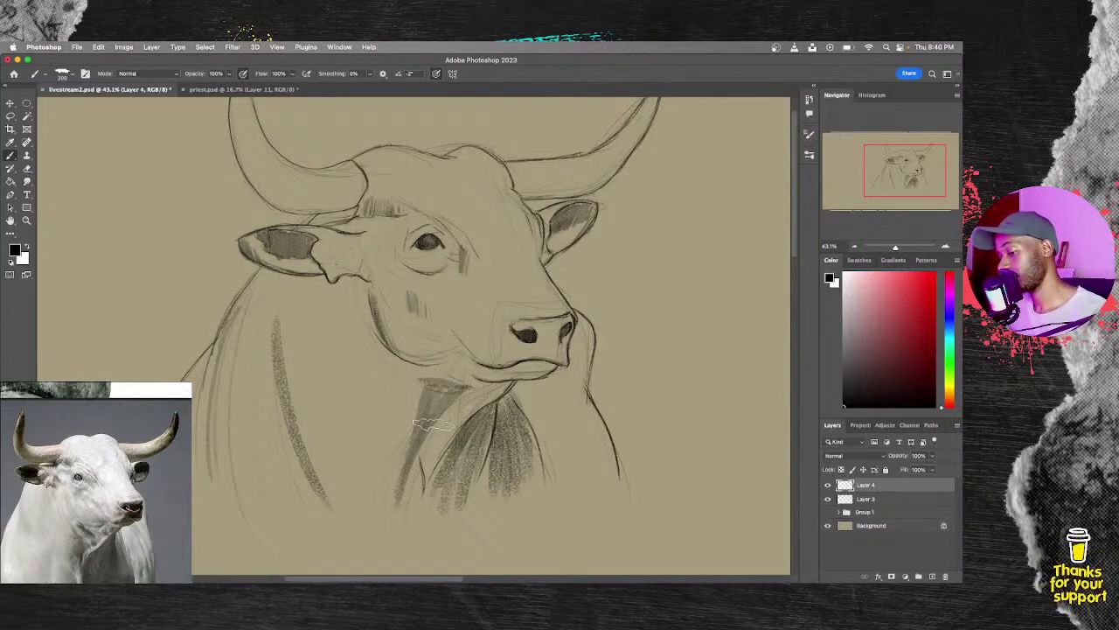
Step: Lighten the throat shading under the jaw with the Eraser along the neck fold
{"action": "key", "text": "e"}
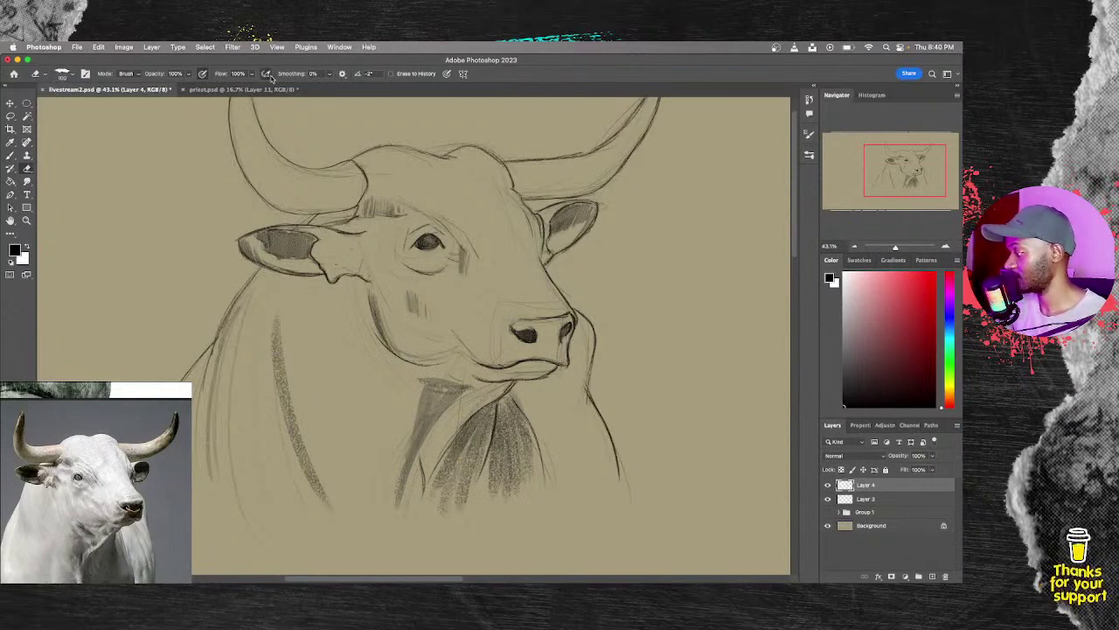
{"action": "left_click_drag", "start_coordinate": [438, 395], "coordinate": [399, 504]}
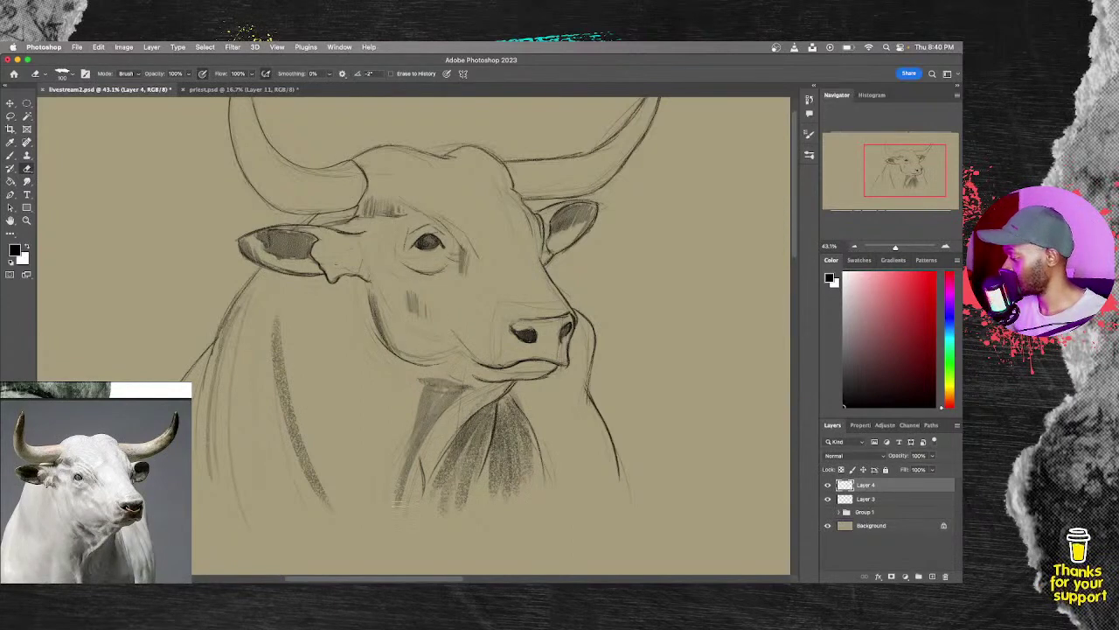
{"action": "left_click_drag", "start_coordinate": [455, 391], "coordinate": [433, 380]}
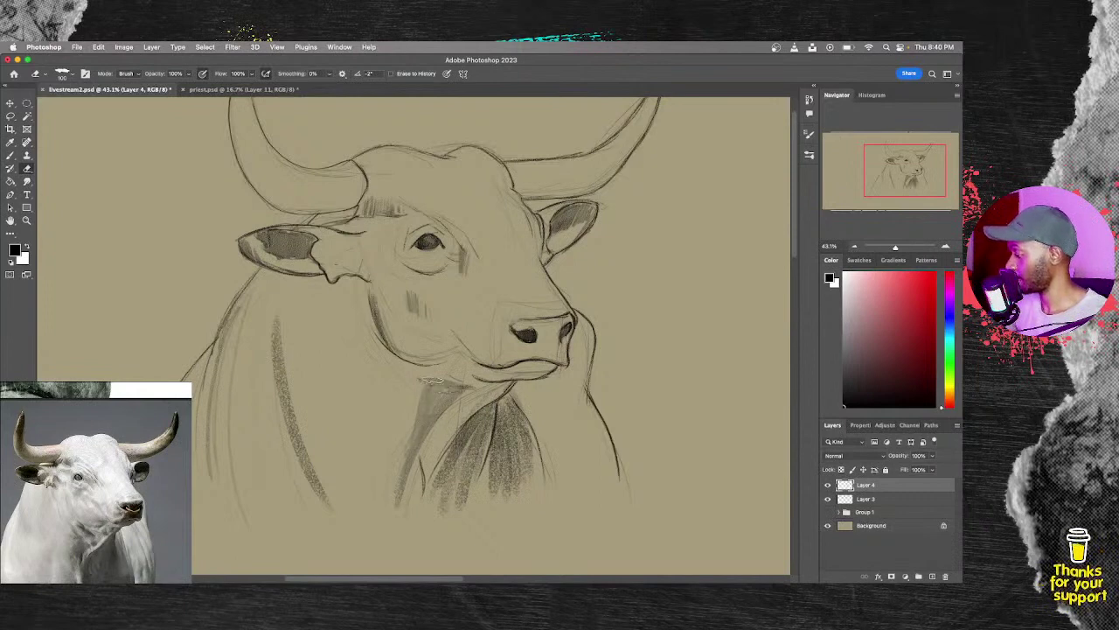
Step: Darken the bull's nose and shade the tips of both horns with the Brush
{"action": "key", "text": "z"}
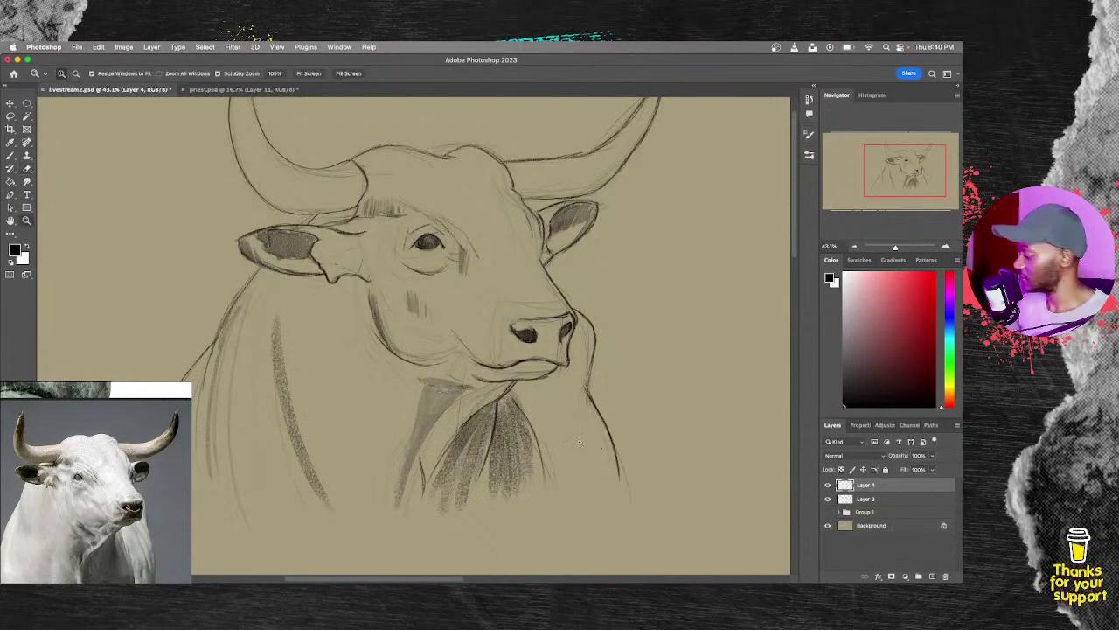
{"action": "left_click_drag", "start_coordinate": [595, 444], "coordinate": [569, 442]}
{"action": "key", "text": "e"}
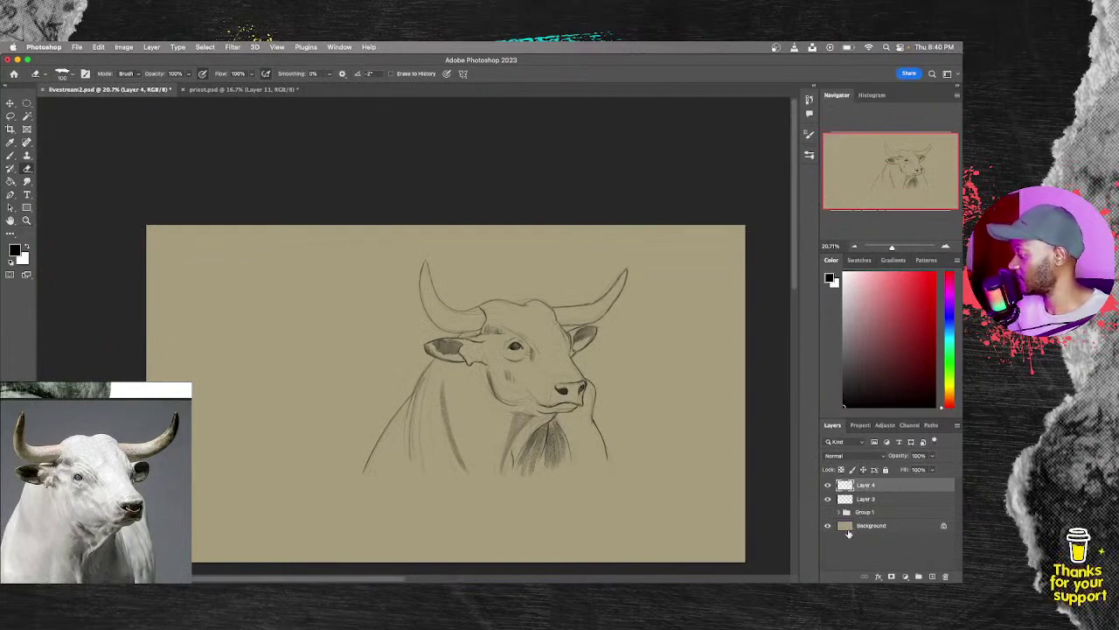
{"action": "key", "text": "b"}
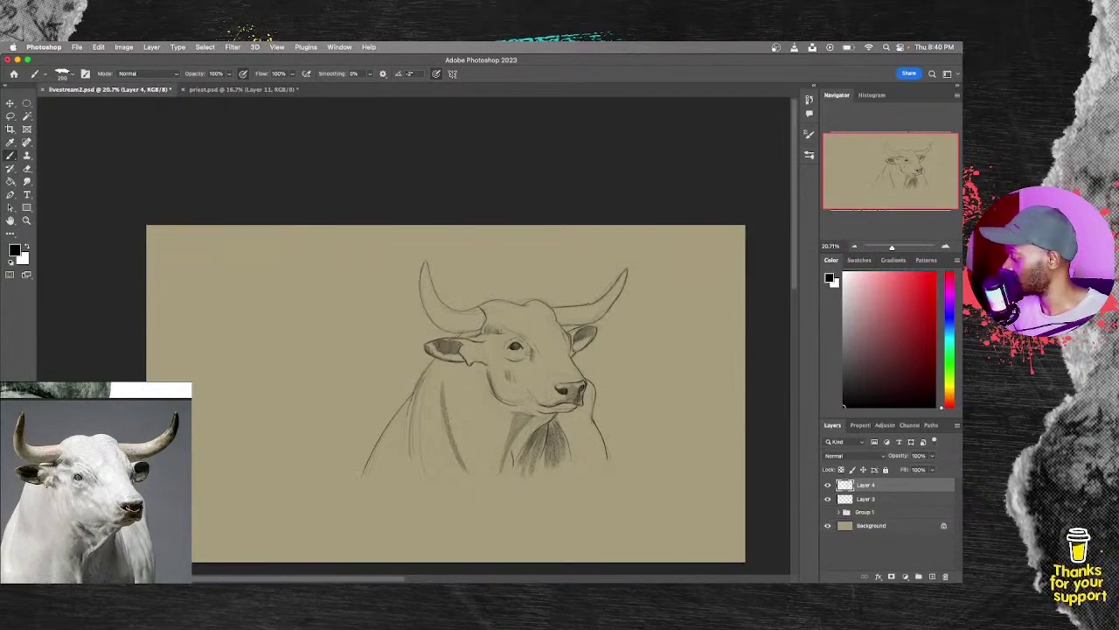
{"action": "left_click_drag", "start_coordinate": [565, 388], "coordinate": [570, 399]}
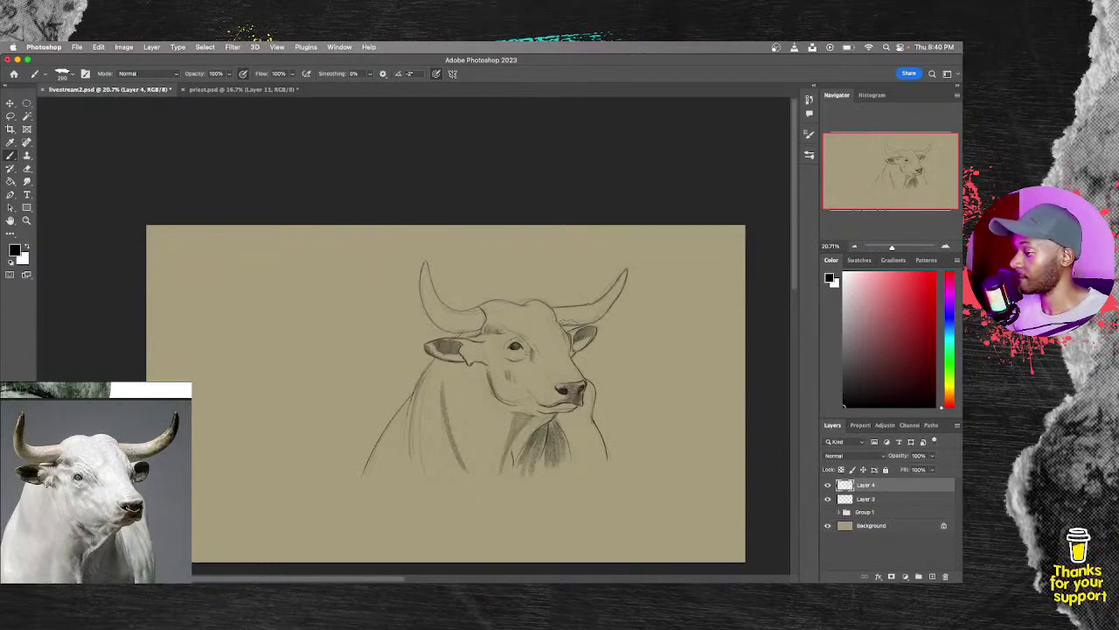
{"action": "left_click_drag", "start_coordinate": [619, 282], "coordinate": [600, 316]}
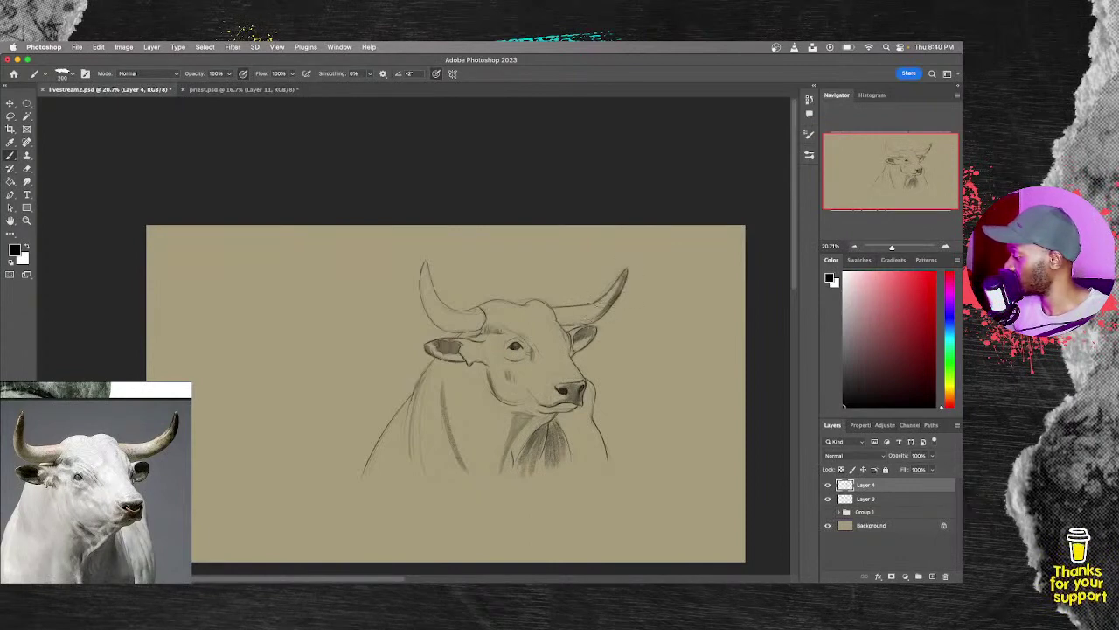
{"action": "mouse_move", "coordinate": [425, 264]}
{"action": "left_mouse_down"}
{"action": "mouse_move", "coordinate": [423, 295]}
{"action": "mouse_move", "coordinate": [435, 304]}
{"action": "left_mouse_up"}
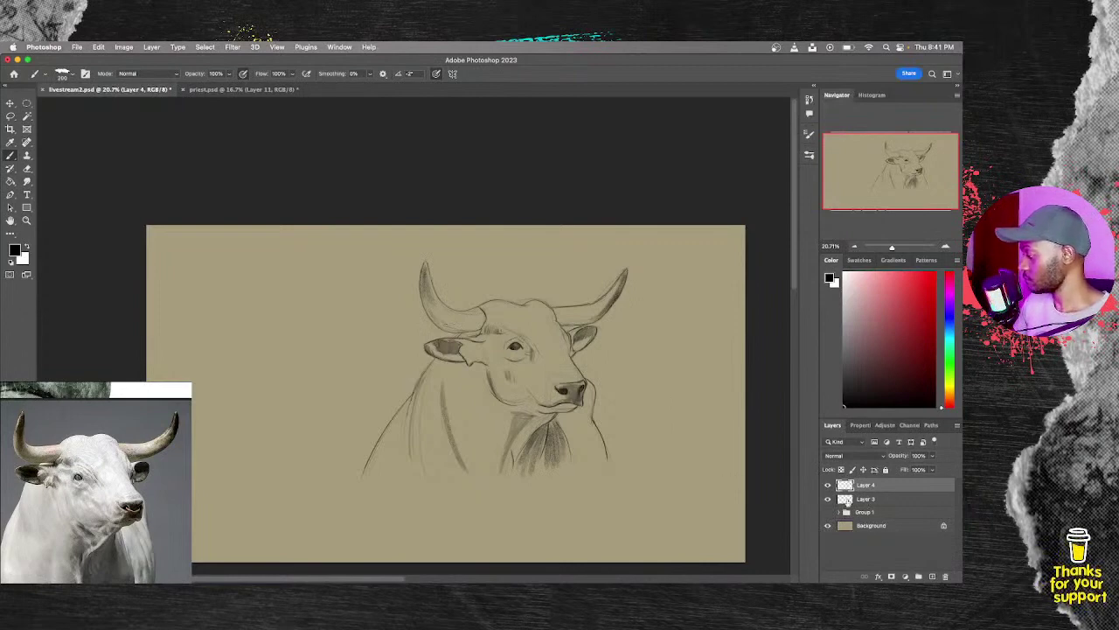
Step: Check Layer 3's contribution to the drawing, then group Layer 3 and Layer 4 together
{"action": "left_click", "coordinate": [827, 499]}
{"action": "left_click", "coordinate": [827, 500]}
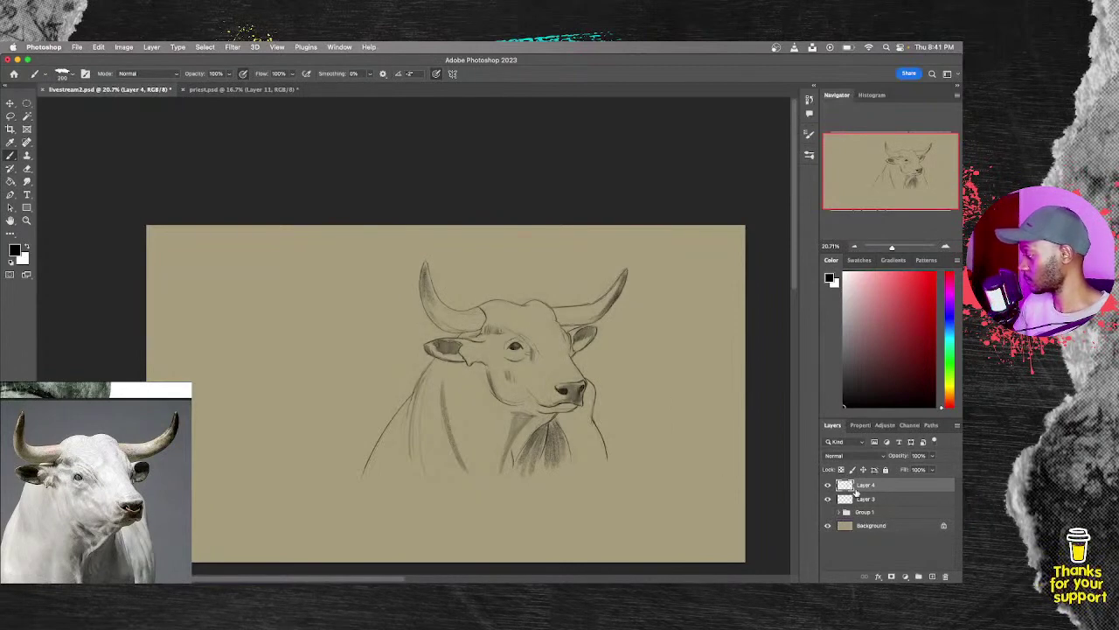
{"action": "left_click", "coordinate": [875, 493]}
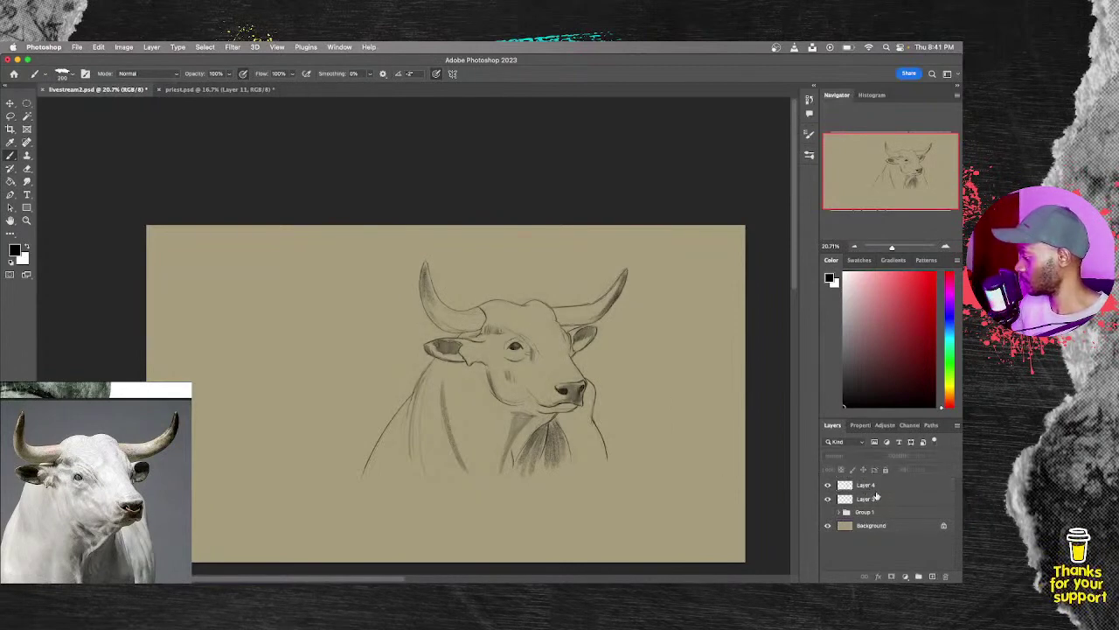
{"action": "left_click", "coordinate": [877, 486], "text": "shift"}
{"action": "key", "text": "super+g"}
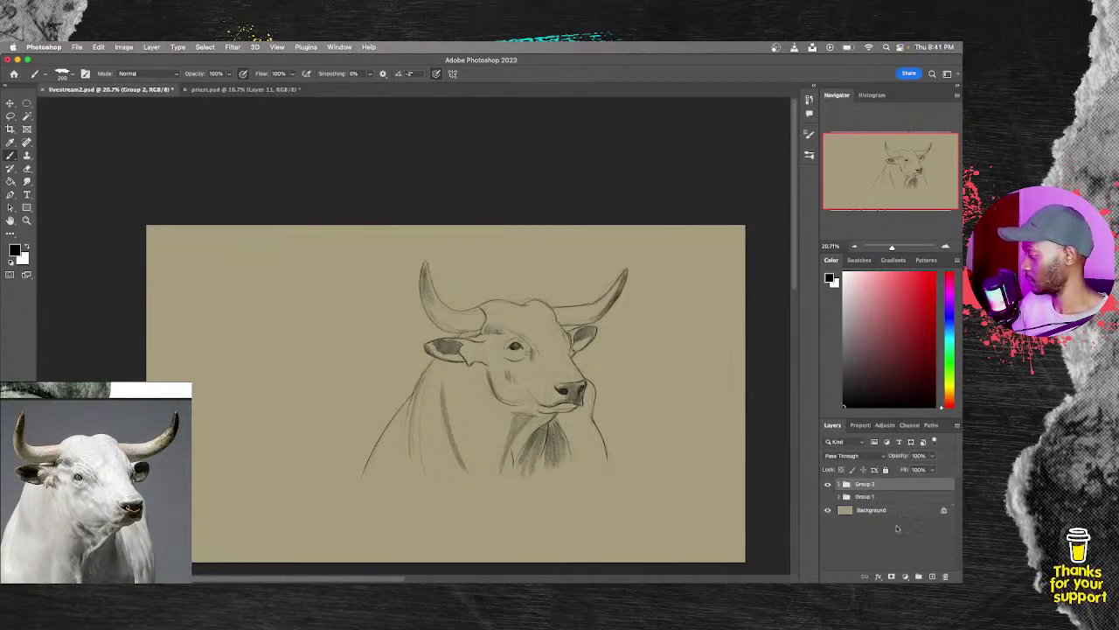
Step: Move the grouped bull drawing to the upper-left corner of the canvas at its original size and hide the group
{"action": "key", "text": "super+t"}
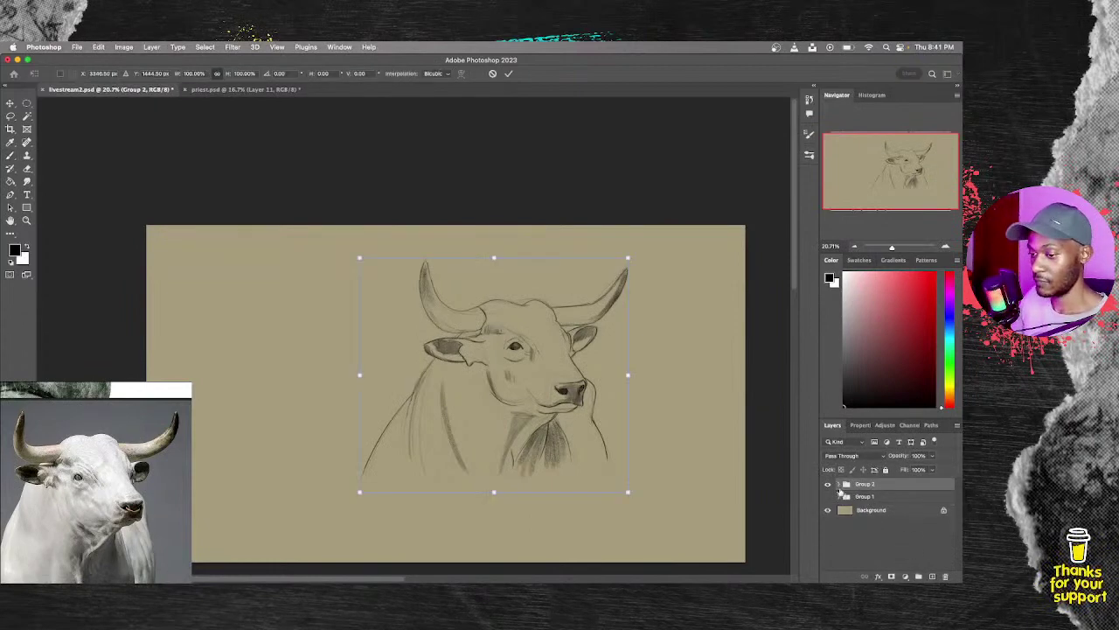
{"action": "mouse_move", "coordinate": [462, 412]}
{"action": "left_mouse_down"}
{"action": "mouse_move", "coordinate": [271, 417]}
{"action": "mouse_move", "coordinate": [235, 392]}
{"action": "mouse_move", "coordinate": [248, 380]}
{"action": "left_mouse_up"}
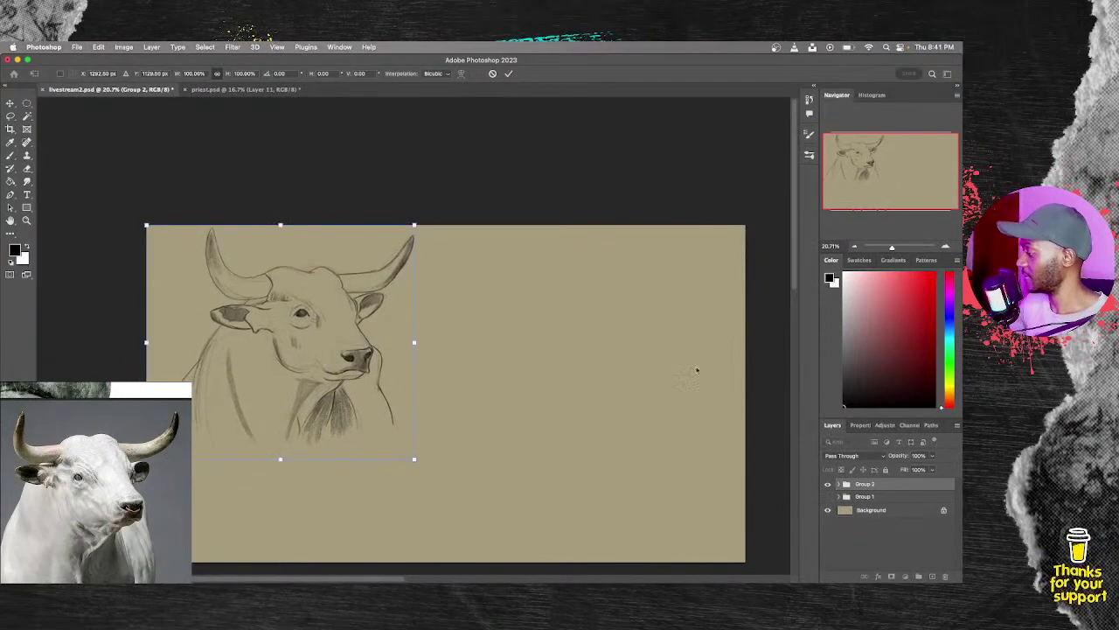
{"action": "left_click", "coordinate": [509, 74]}
{"action": "left_click", "coordinate": [827, 484]}
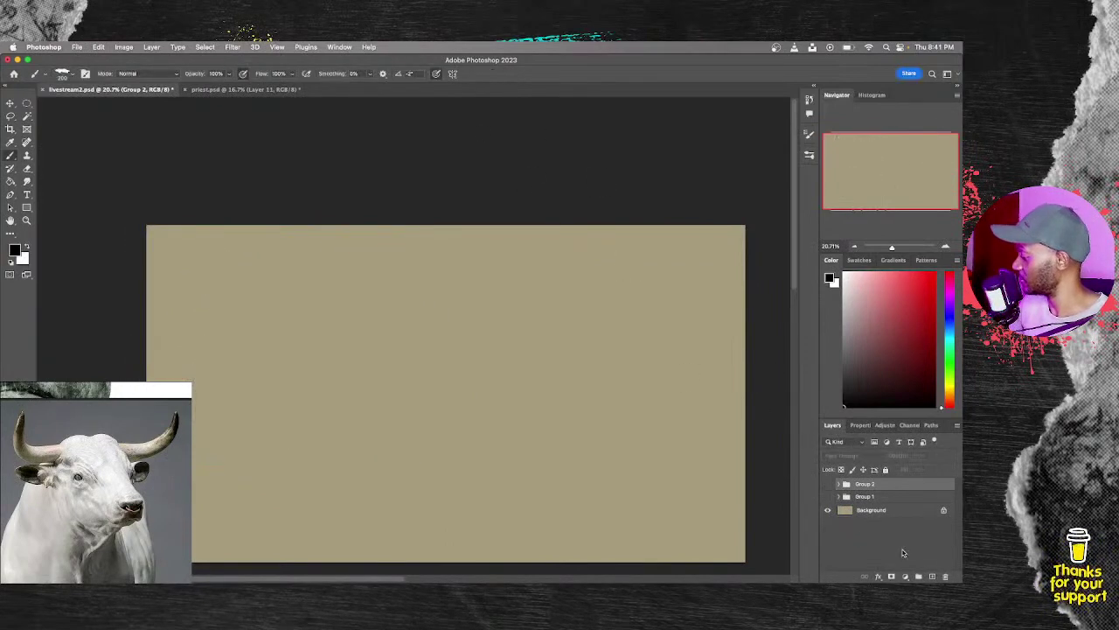
Step: Create a new layer above Group 2 and shrink the Brush tip for thin sketch lines
{"action": "left_click", "coordinate": [932, 576]}
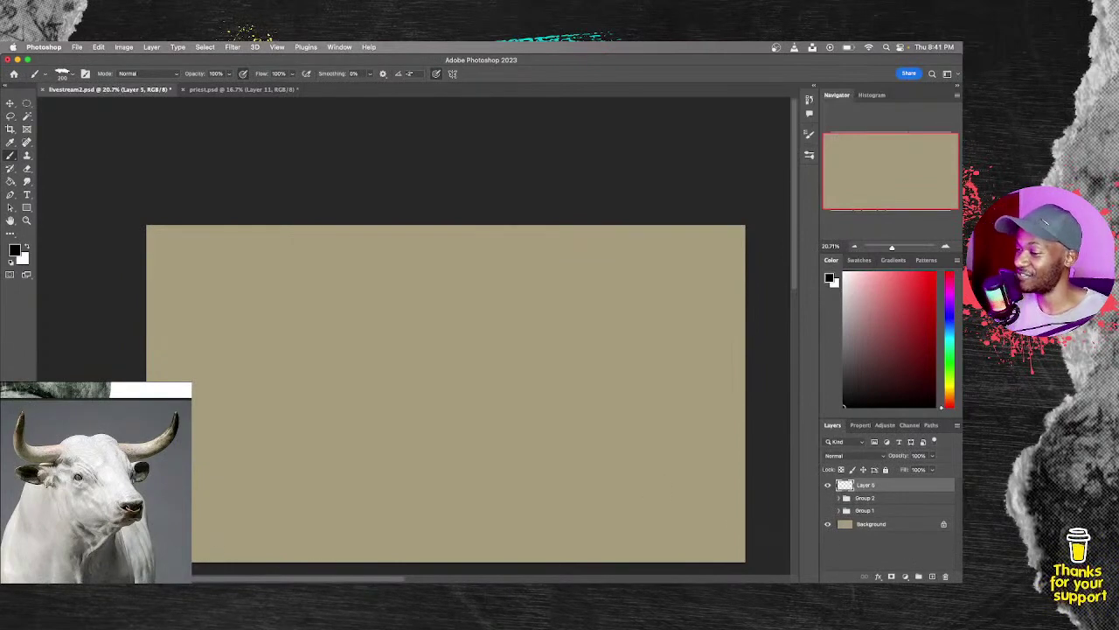
{"action": "scroll", "coordinate": [95, 482], "scroll_direction": "down", "scroll_amount": 1}
{"action": "scroll", "coordinate": [95, 482], "scroll_direction": "up", "scroll_amount": 1}
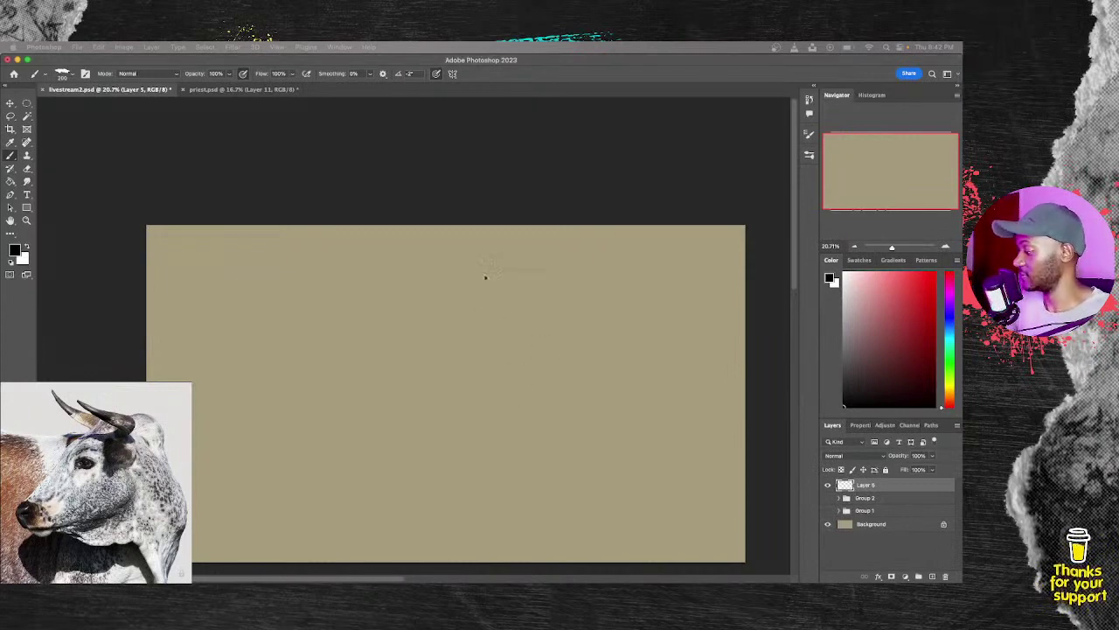
{"action": "mouse_move", "coordinate": [482, 360]}
{"action": "left_mouse_down"}
{"action": "mouse_move", "coordinate": [444, 277]}
{"action": "mouse_move", "coordinate": [490, 308]}
{"action": "mouse_move", "coordinate": [492, 361]}
{"action": "mouse_move", "coordinate": [493, 349]}
{"action": "left_mouse_up"}
{"action": "key", "text": "z"}
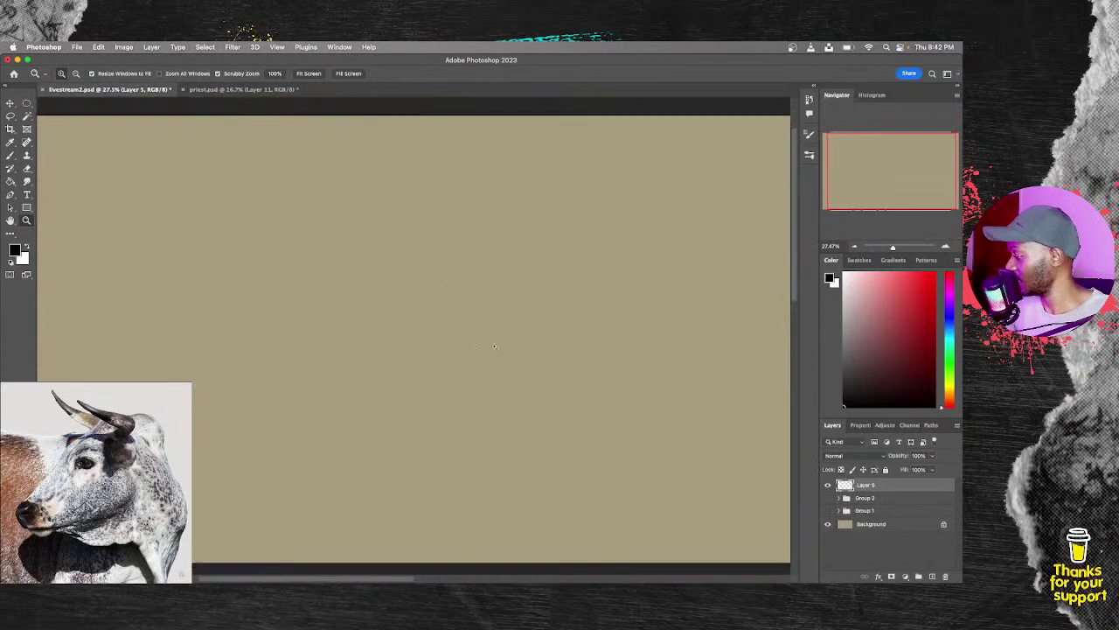
{"action": "key", "text": "b"}
{"action": "key", "text": "bracketleft"}
{"action": "key", "text": "bracketleft"}
{"action": "key", "text": "bracketleft"}
{"action": "key", "text": "bracketleft"}
{"action": "key", "text": "bracketleft"}
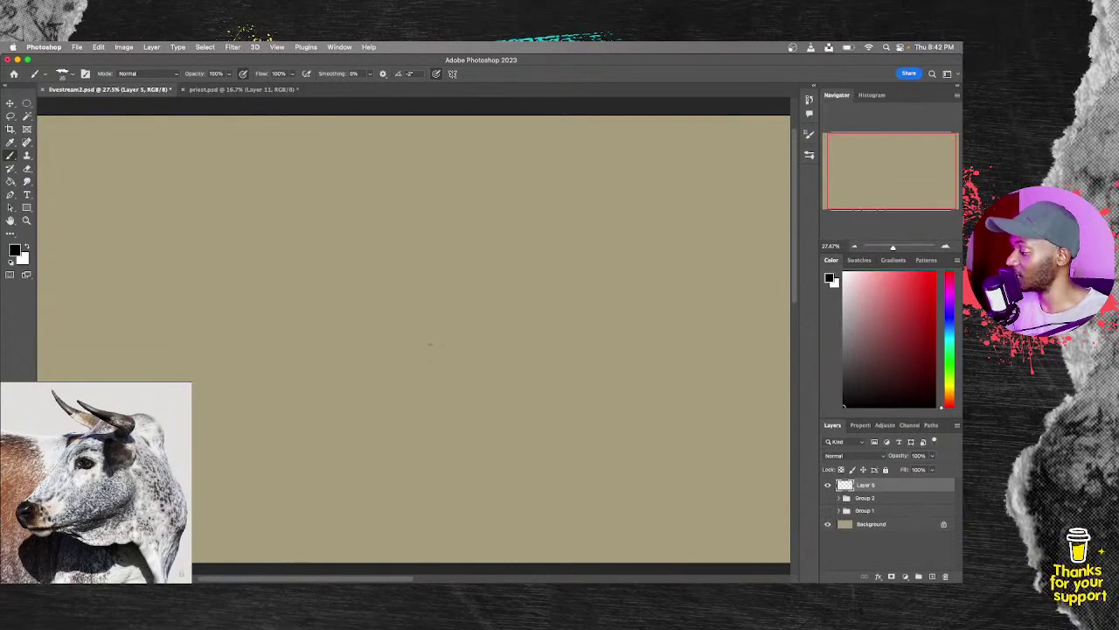
{"action": "key", "text": "bracketleft"}
{"action": "key", "text": "bracketleft"}
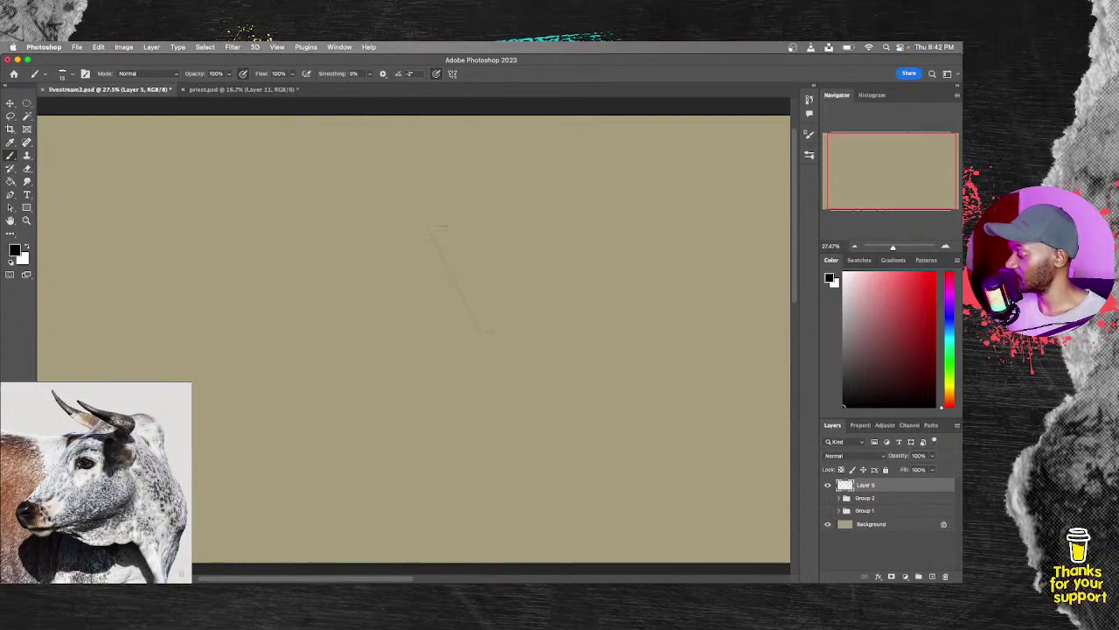
Step: Sketch the second bull's head as a wedge, with straight lines for the cheek, jaw, muzzle, nose bridge and brow
{"action": "left_click_drag", "start_coordinate": [493, 362], "coordinate": [415, 200]}
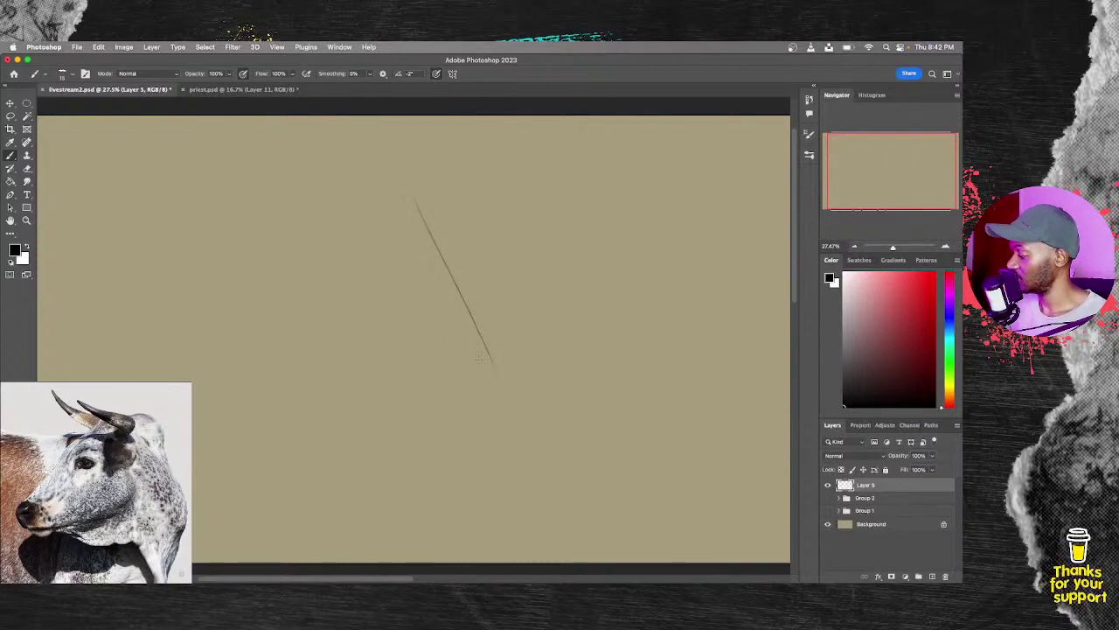
{"action": "mouse_move", "coordinate": [485, 347]}
{"action": "left_mouse_down"}
{"action": "mouse_move", "coordinate": [463, 389]}
{"action": "mouse_move", "coordinate": [486, 348]}
{"action": "left_mouse_up"}
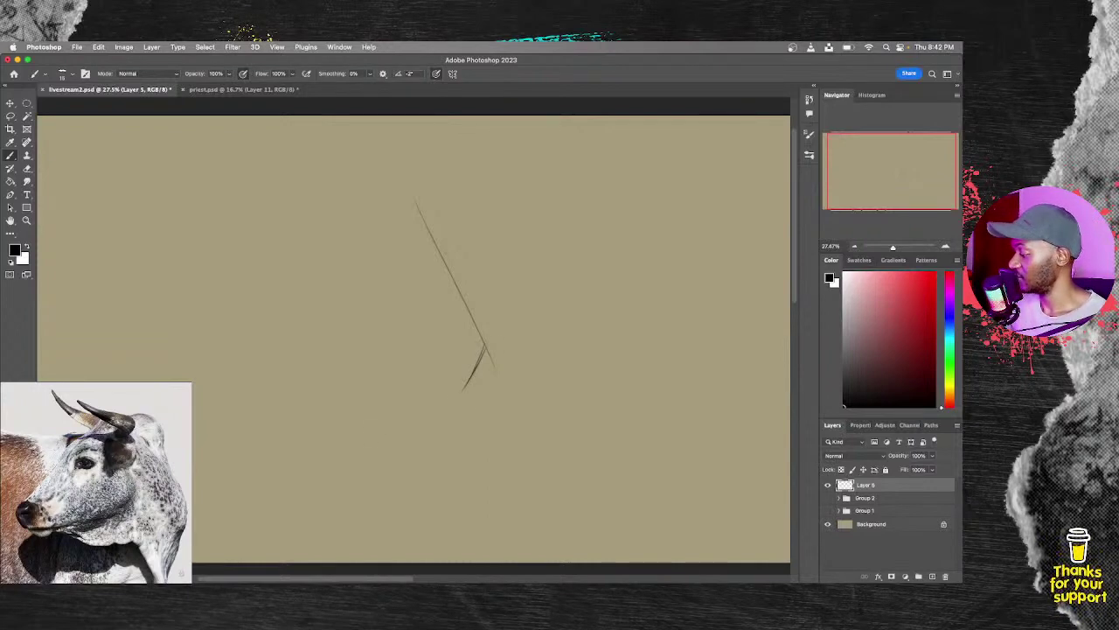
{"action": "left_click_drag", "start_coordinate": [288, 452], "coordinate": [473, 404]}
{"action": "left_click_drag", "start_coordinate": [225, 472], "coordinate": [465, 399]}
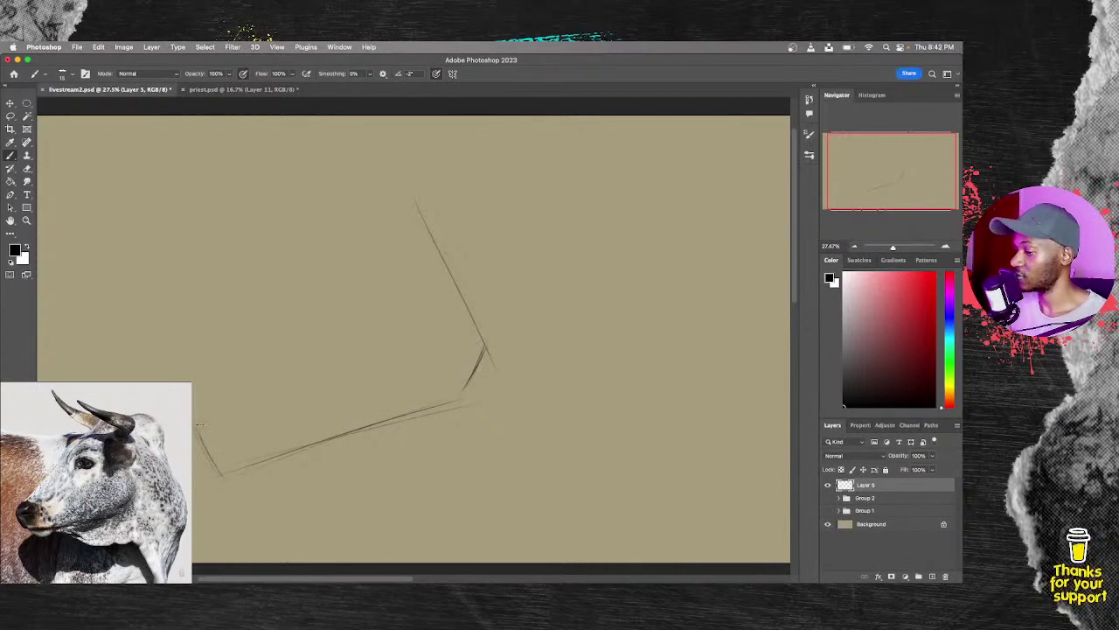
{"action": "left_click_drag", "start_coordinate": [215, 405], "coordinate": [207, 417]}
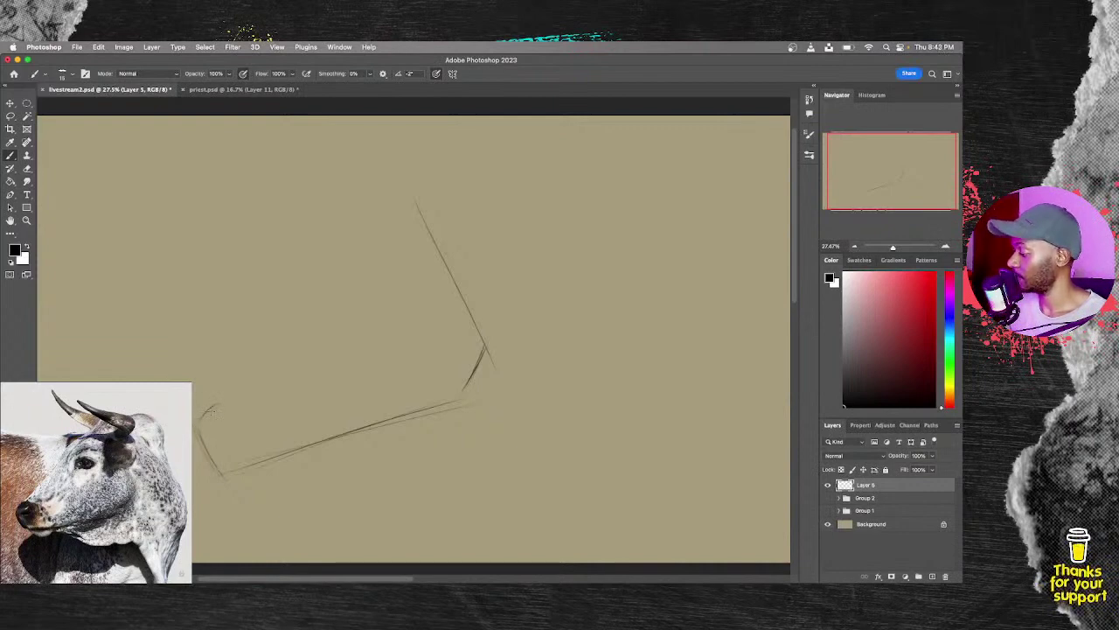
{"action": "mouse_move", "coordinate": [222, 399]}
{"action": "left_mouse_down"}
{"action": "mouse_move", "coordinate": [296, 316]}
{"action": "mouse_move", "coordinate": [217, 409]}
{"action": "mouse_move", "coordinate": [322, 276]}
{"action": "mouse_move", "coordinate": [292, 316]}
{"action": "mouse_move", "coordinate": [308, 296]}
{"action": "mouse_move", "coordinate": [310, 264]}
{"action": "left_mouse_up"}
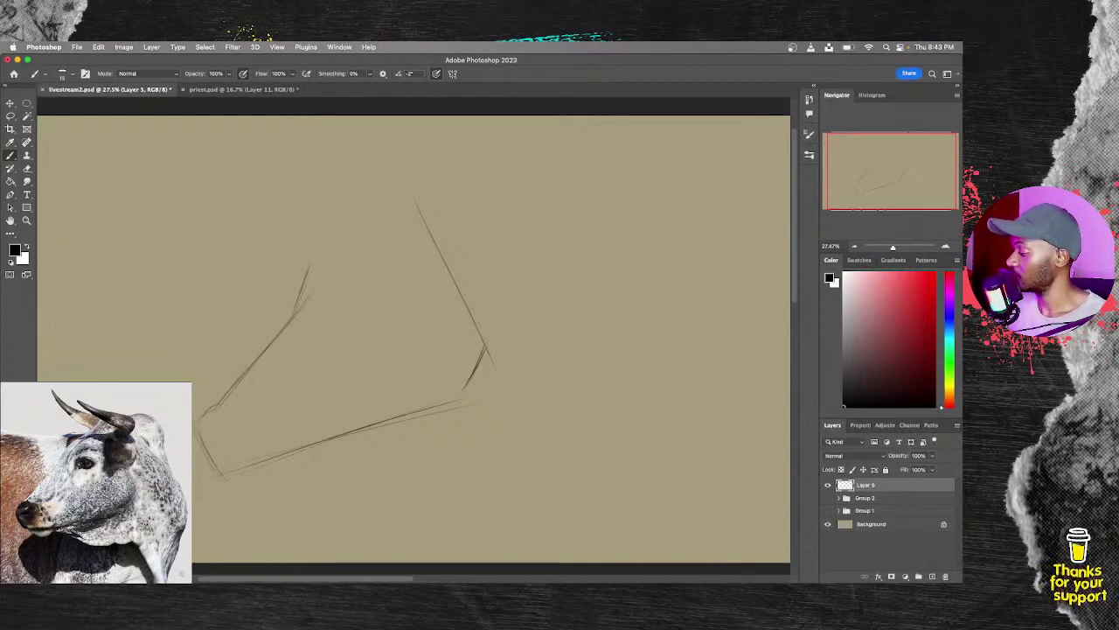
{"action": "left_click_drag", "start_coordinate": [316, 254], "coordinate": [385, 198]}
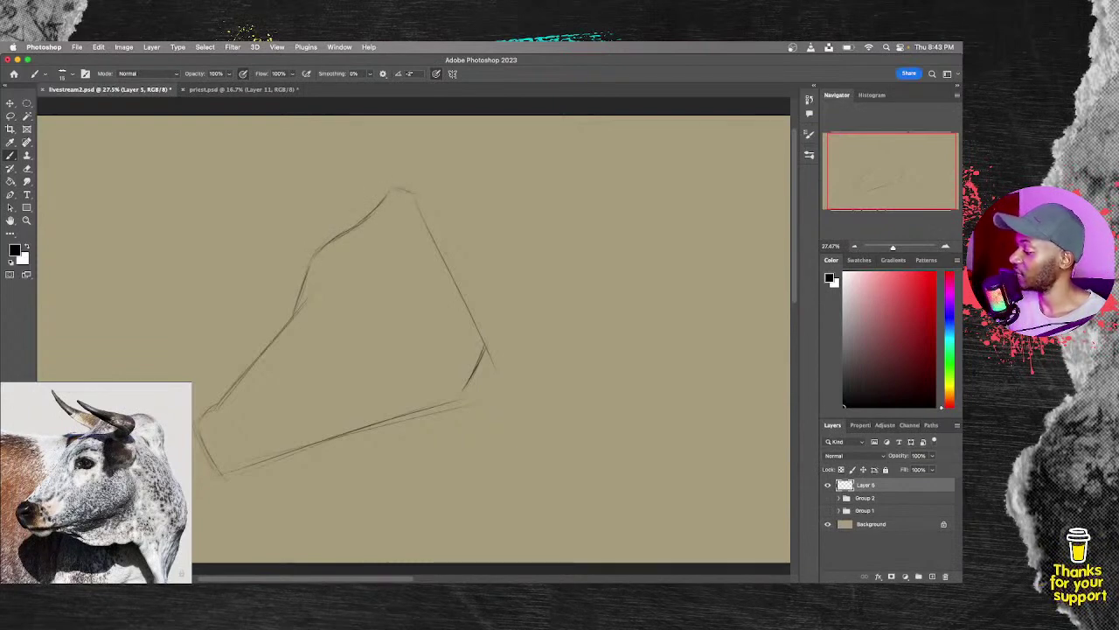
{"action": "mouse_move", "coordinate": [376, 149]}
{"action": "left_mouse_down"}
{"action": "mouse_move", "coordinate": [385, 172]}
{"action": "mouse_move", "coordinate": [395, 166]}
{"action": "left_mouse_up"}
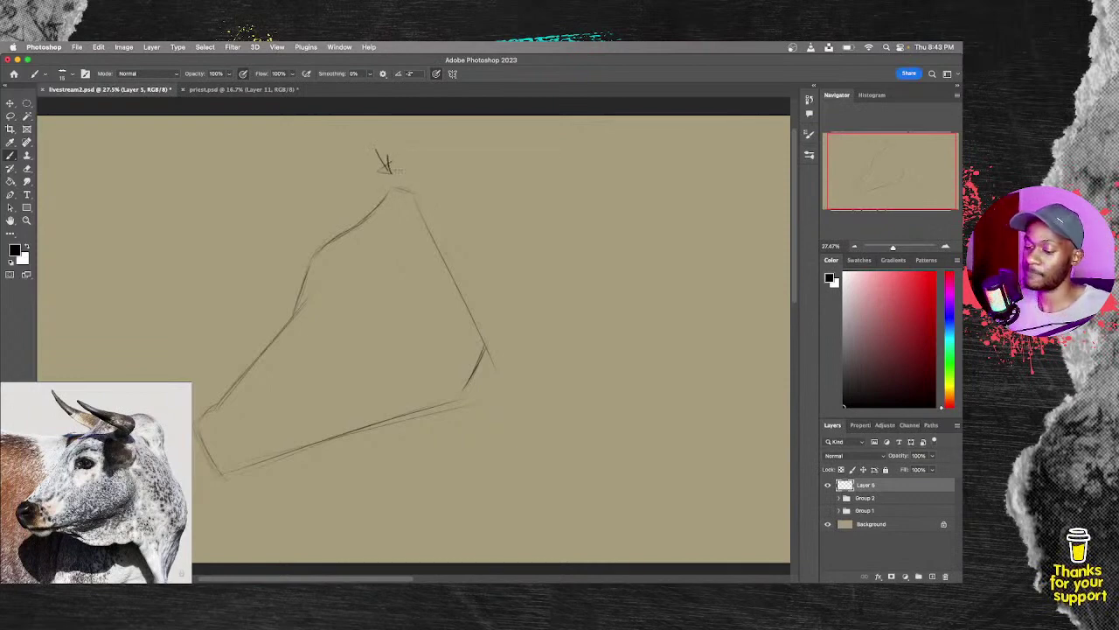
{"action": "key", "text": "super+z"}
{"action": "key", "text": "super+z"}
{"action": "key", "text": "super+z"}
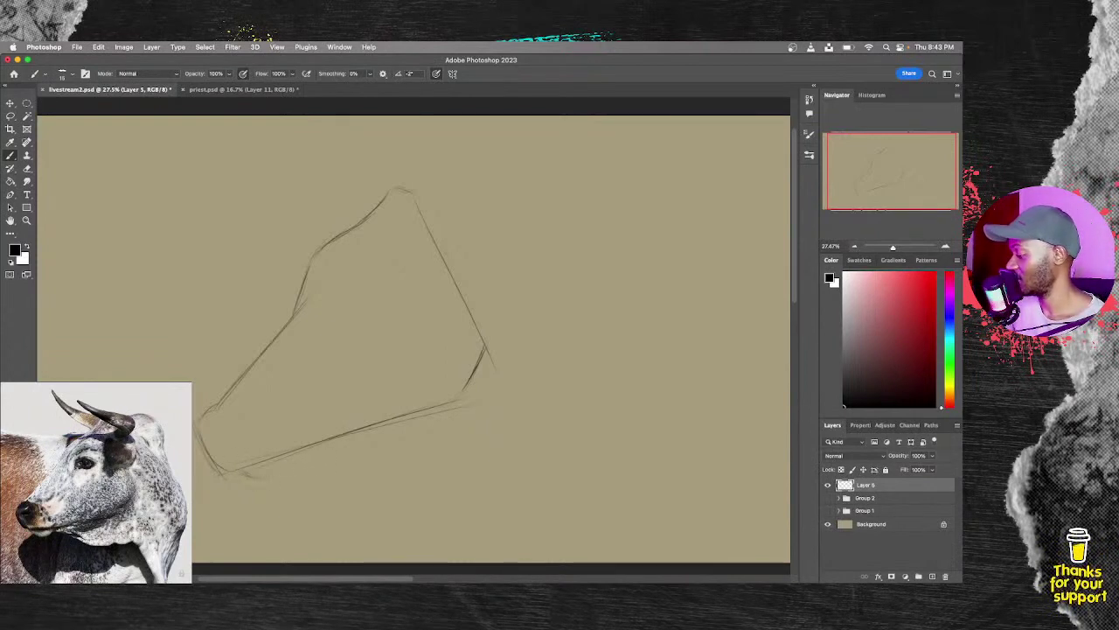
Step: Sketch the chin beneath the muzzle and continue the loose throat line back into the front of the chest
{"action": "mouse_move", "coordinate": [247, 476]}
{"action": "left_mouse_down"}
{"action": "mouse_move", "coordinate": [287, 482]}
{"action": "mouse_move", "coordinate": [300, 451]}
{"action": "left_mouse_up"}
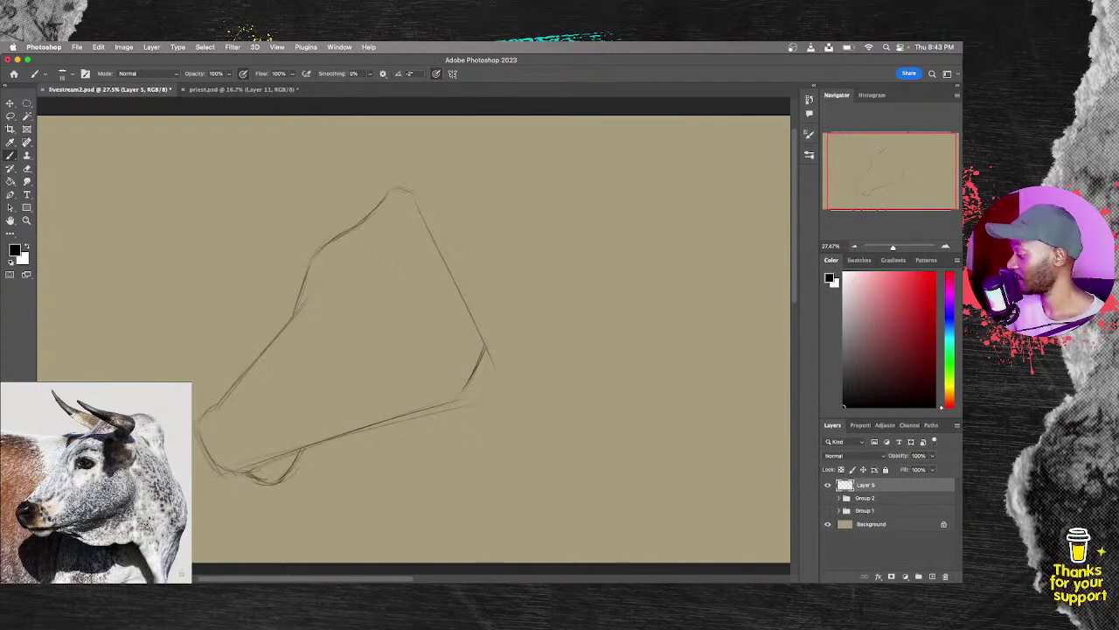
{"action": "mouse_move", "coordinate": [295, 465]}
{"action": "left_mouse_down"}
{"action": "mouse_move", "coordinate": [401, 478]}
{"action": "mouse_move", "coordinate": [510, 449]}
{"action": "mouse_move", "coordinate": [505, 463]}
{"action": "mouse_move", "coordinate": [573, 481]}
{"action": "left_mouse_up"}
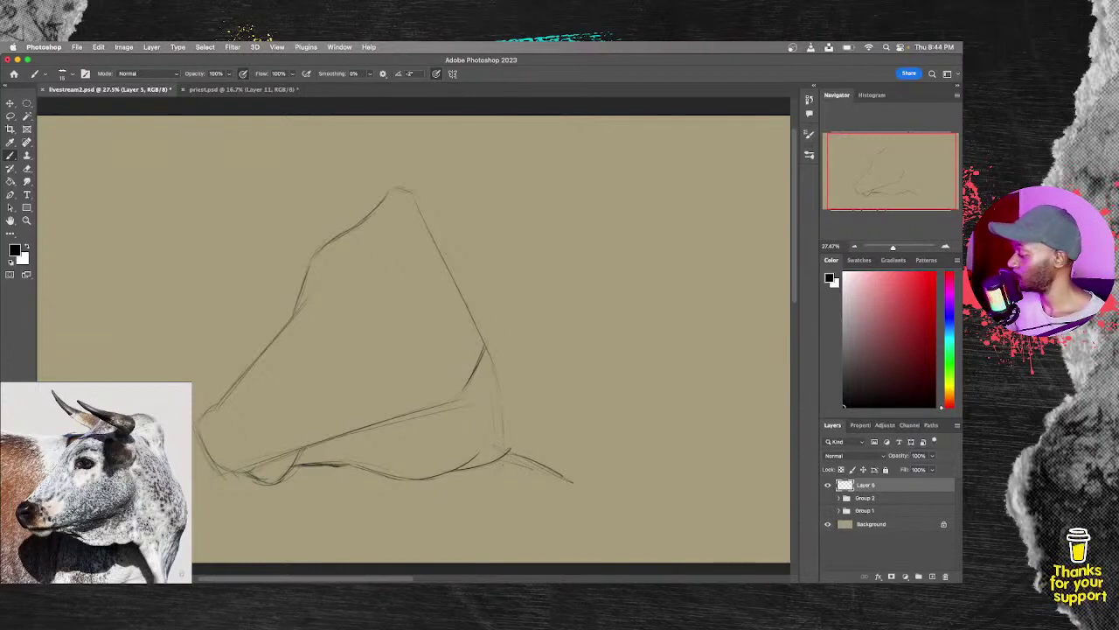
{"action": "mouse_move", "coordinate": [545, 476]}
{"action": "left_mouse_down"}
{"action": "mouse_move", "coordinate": [572, 502]}
{"action": "mouse_move", "coordinate": [559, 498]}
{"action": "left_mouse_up"}
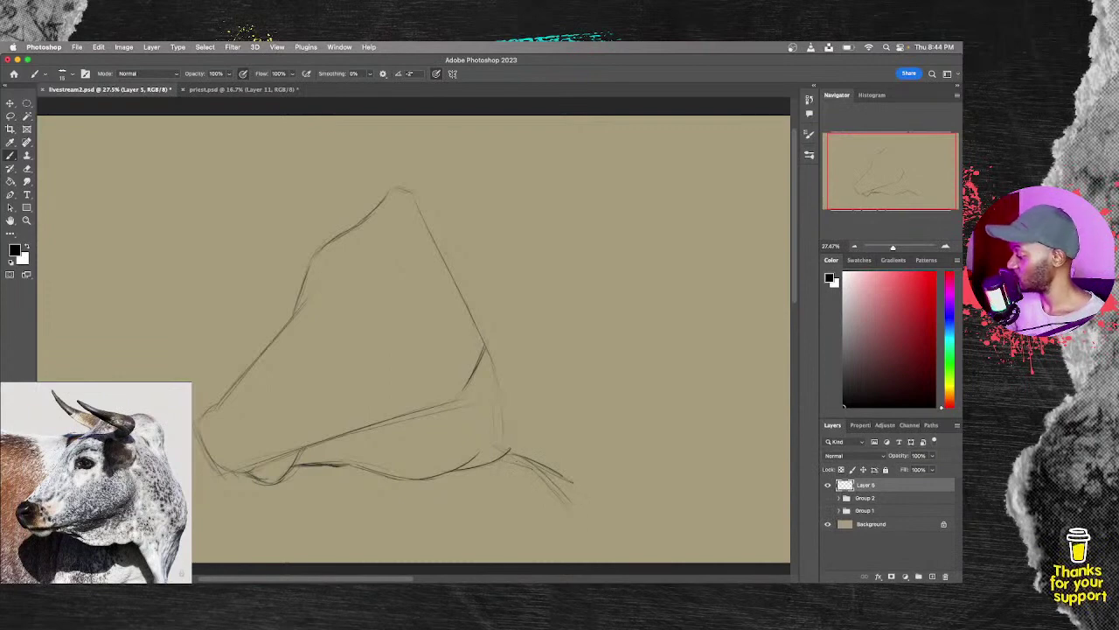
{"action": "left_click_drag", "start_coordinate": [516, 455], "coordinate": [584, 542]}
{"action": "left_click_drag", "start_coordinate": [536, 476], "coordinate": [568, 518]}
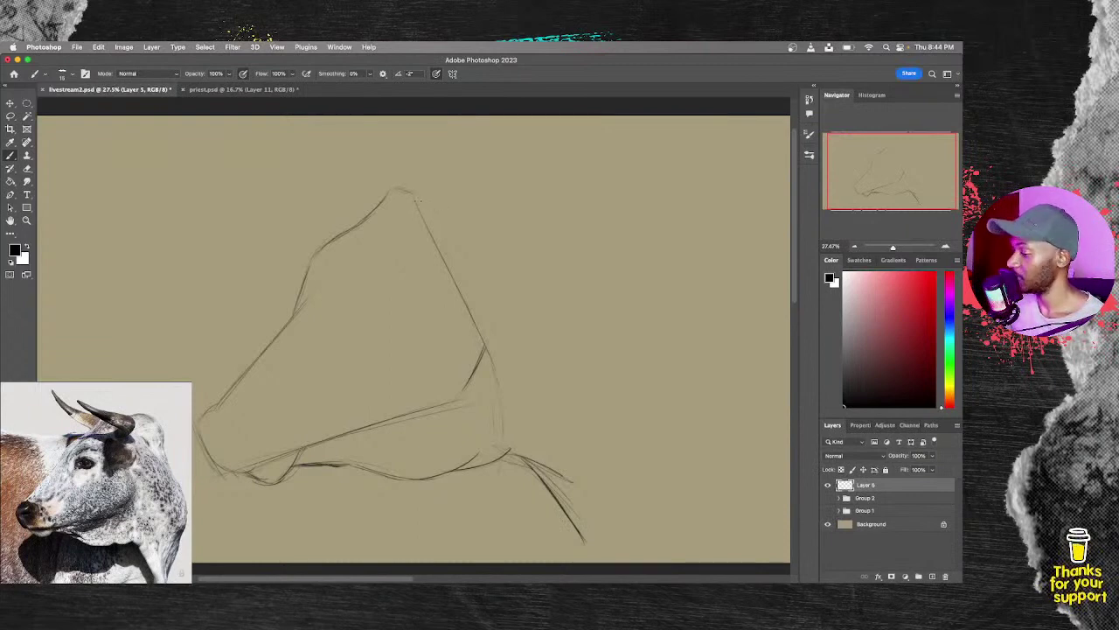
Step: Sketch the curved neck line from behind the head round to the shoulder and down to the lower canvas edge
{"action": "left_click_drag", "start_coordinate": [447, 211], "coordinate": [558, 267]}
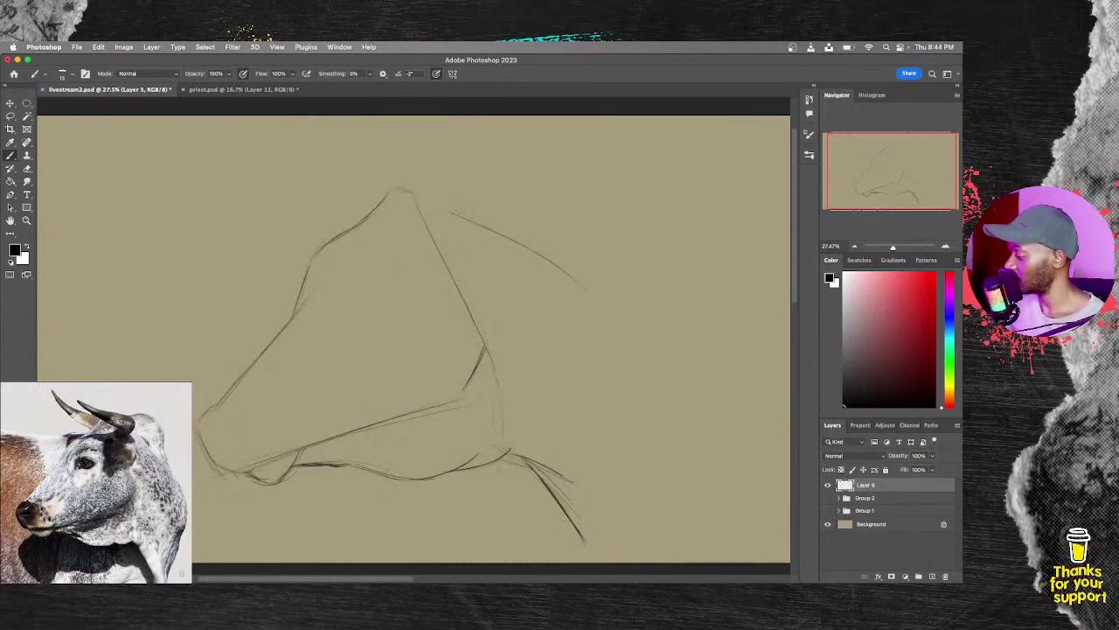
{"action": "left_click_drag", "start_coordinate": [502, 234], "coordinate": [616, 303]}
{"action": "left_click_drag", "start_coordinate": [570, 264], "coordinate": [644, 332]}
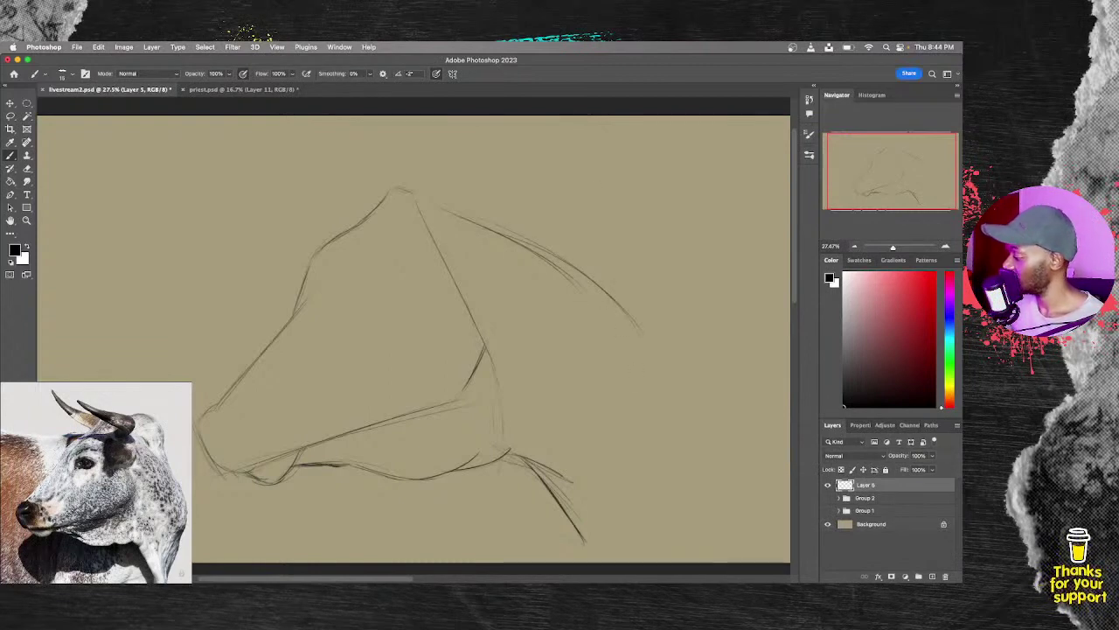
{"action": "mouse_move", "coordinate": [600, 198]}
{"action": "left_mouse_down"}
{"action": "mouse_move", "coordinate": [632, 315]}
{"action": "mouse_move", "coordinate": [660, 348]}
{"action": "mouse_move", "coordinate": [662, 405]}
{"action": "left_mouse_up"}
{"action": "left_click_drag", "start_coordinate": [624, 303], "coordinate": [675, 413]}
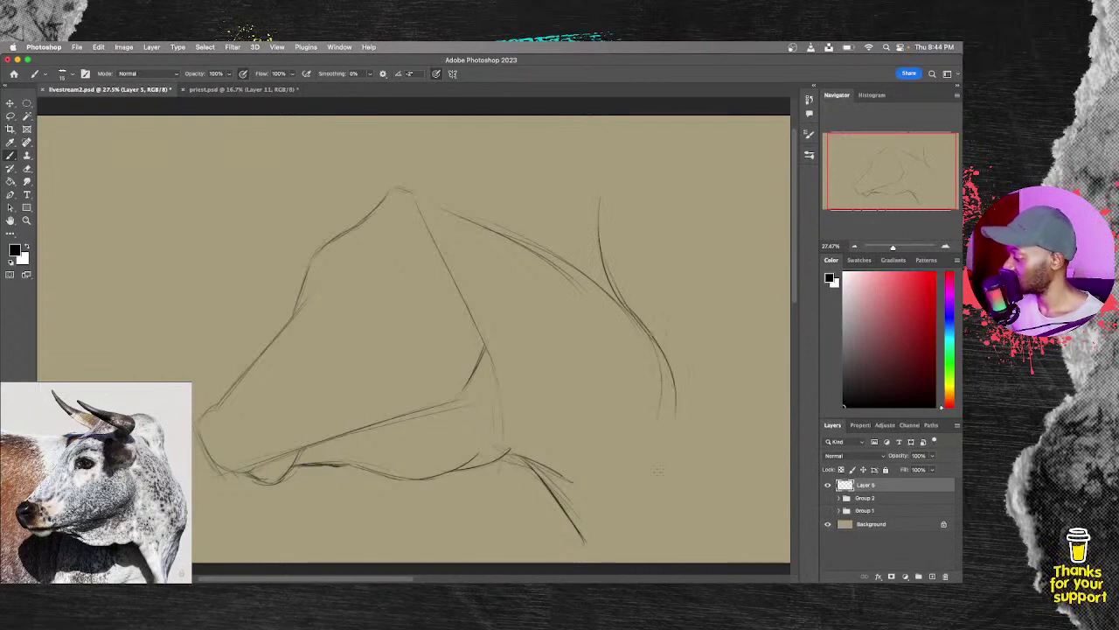
{"action": "mouse_move", "coordinate": [658, 350]}
{"action": "left_mouse_down"}
{"action": "mouse_move", "coordinate": [678, 427]}
{"action": "mouse_move", "coordinate": [652, 475]}
{"action": "mouse_move", "coordinate": [646, 543]}
{"action": "left_mouse_up"}
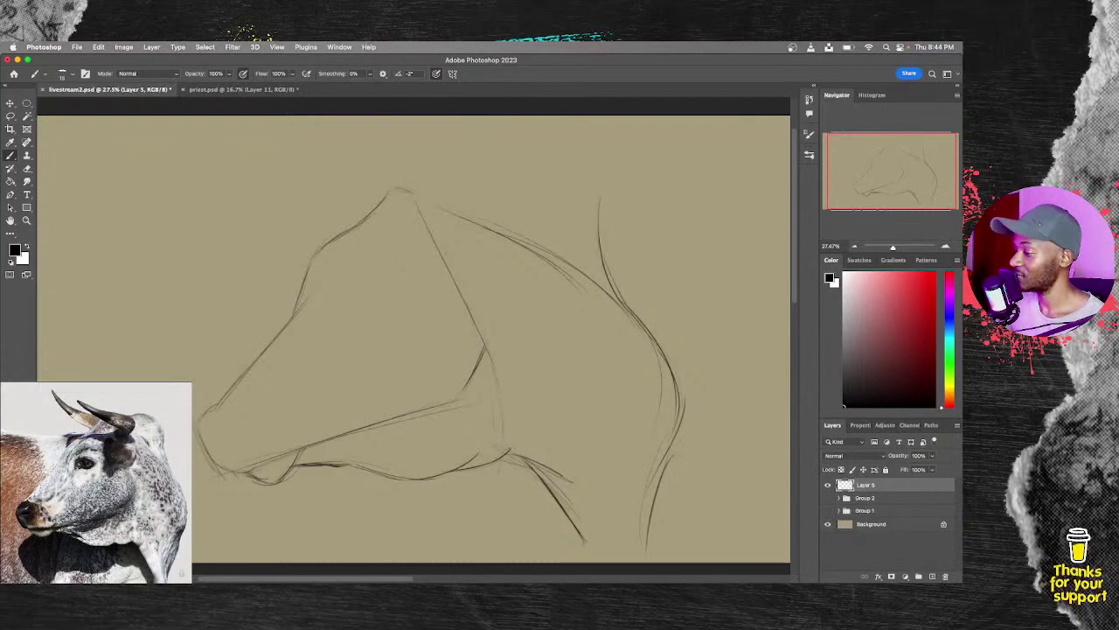
Step: Sketch the rounded hump behind the head, blend it into the shoulder line, and mark the horn base atop the head
{"action": "mouse_move", "coordinate": [447, 182]}
{"action": "left_mouse_down"}
{"action": "mouse_move", "coordinate": [542, 154]}
{"action": "mouse_move", "coordinate": [561, 165]}
{"action": "mouse_move", "coordinate": [587, 214]}
{"action": "mouse_move", "coordinate": [591, 279]}
{"action": "left_mouse_up"}
{"action": "left_click_drag", "start_coordinate": [581, 197], "coordinate": [635, 320]}
{"action": "left_click_drag", "start_coordinate": [606, 270], "coordinate": [620, 297]}
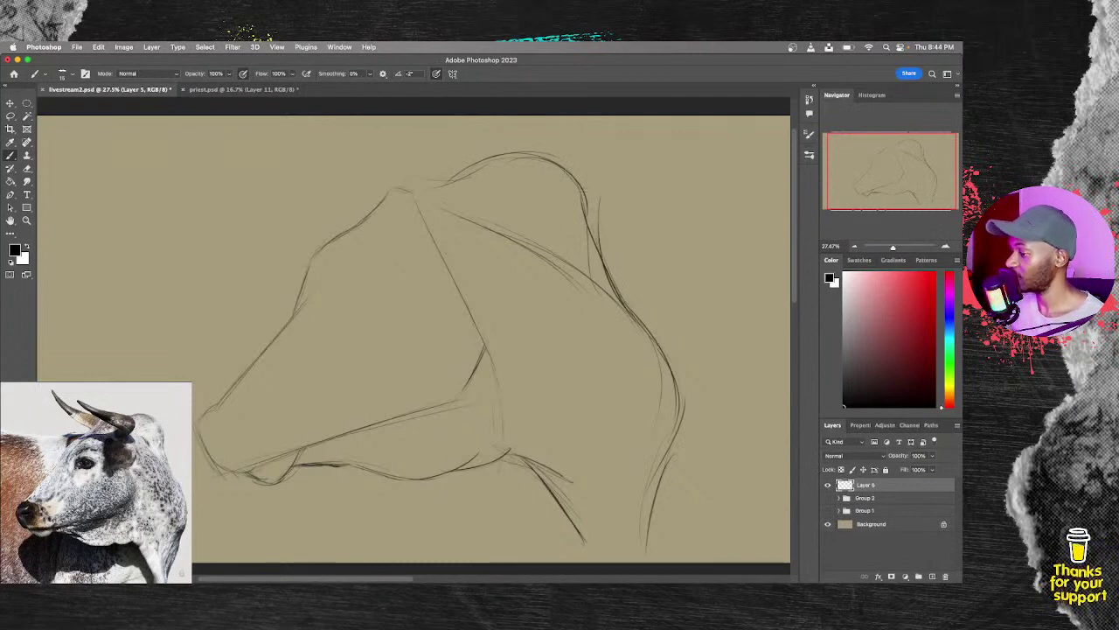
{"action": "left_click_drag", "start_coordinate": [586, 213], "coordinate": [649, 335]}
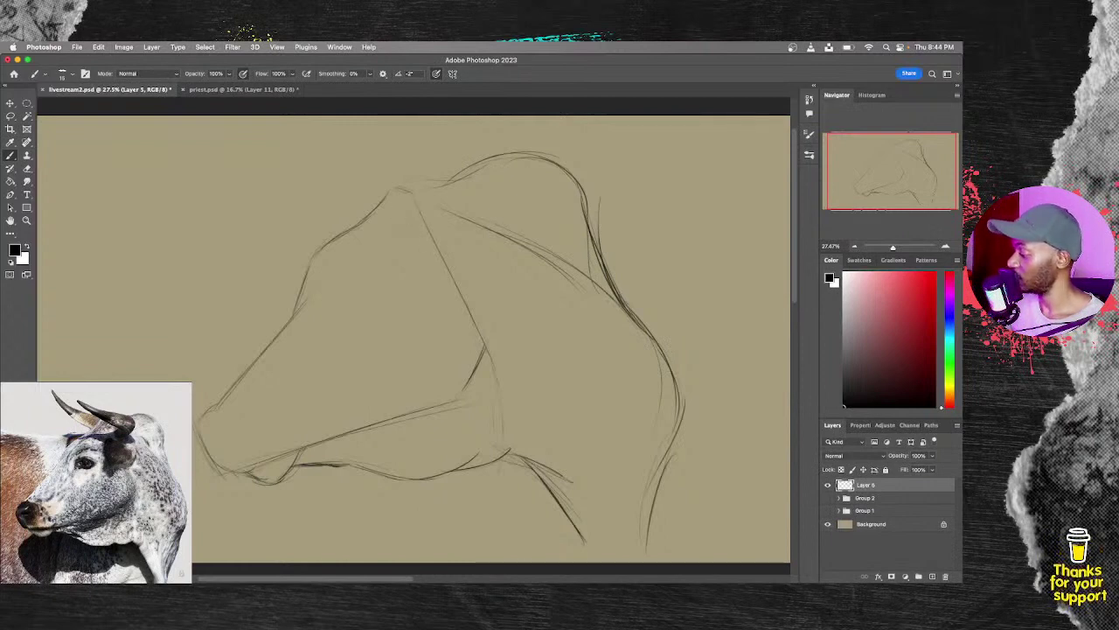
{"action": "mouse_move", "coordinate": [440, 248]}
{"action": "left_mouse_down"}
{"action": "mouse_move", "coordinate": [435, 199]}
{"action": "mouse_move", "coordinate": [418, 213]}
{"action": "mouse_move", "coordinate": [440, 246]}
{"action": "mouse_move", "coordinate": [409, 230]}
{"action": "mouse_move", "coordinate": [425, 207]}
{"action": "left_mouse_up"}
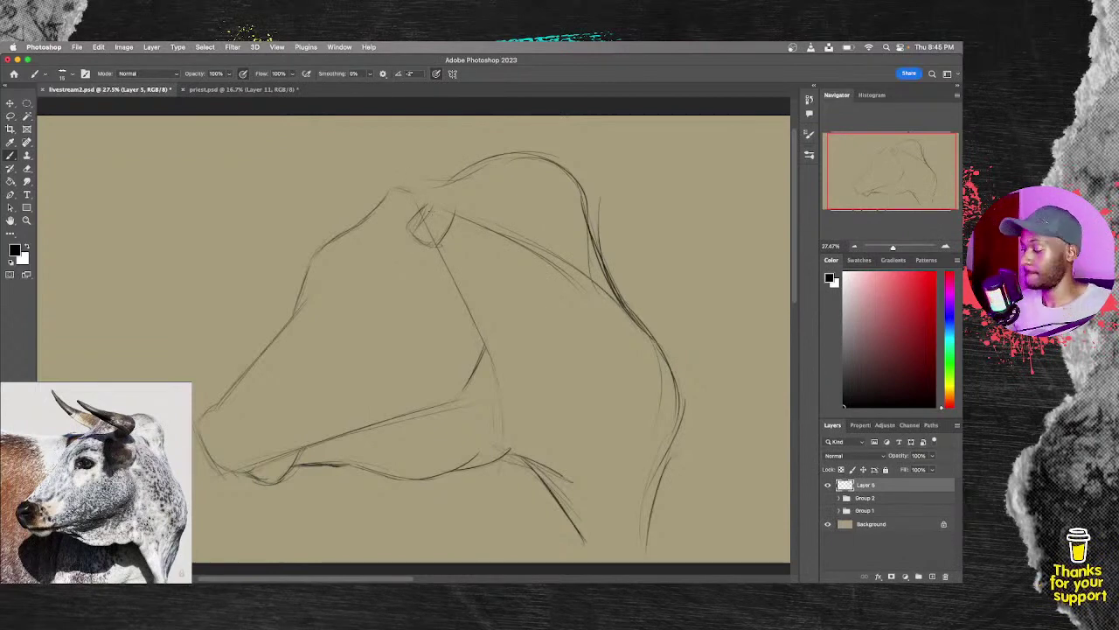
Step: Scale the bull sketch down proportionally to about 69% with Free Transform, keeping it in the lower part of the canvas
{"action": "key", "text": "super+t"}
{"action": "left_click_drag", "start_coordinate": [682, 154], "coordinate": [529, 280]}
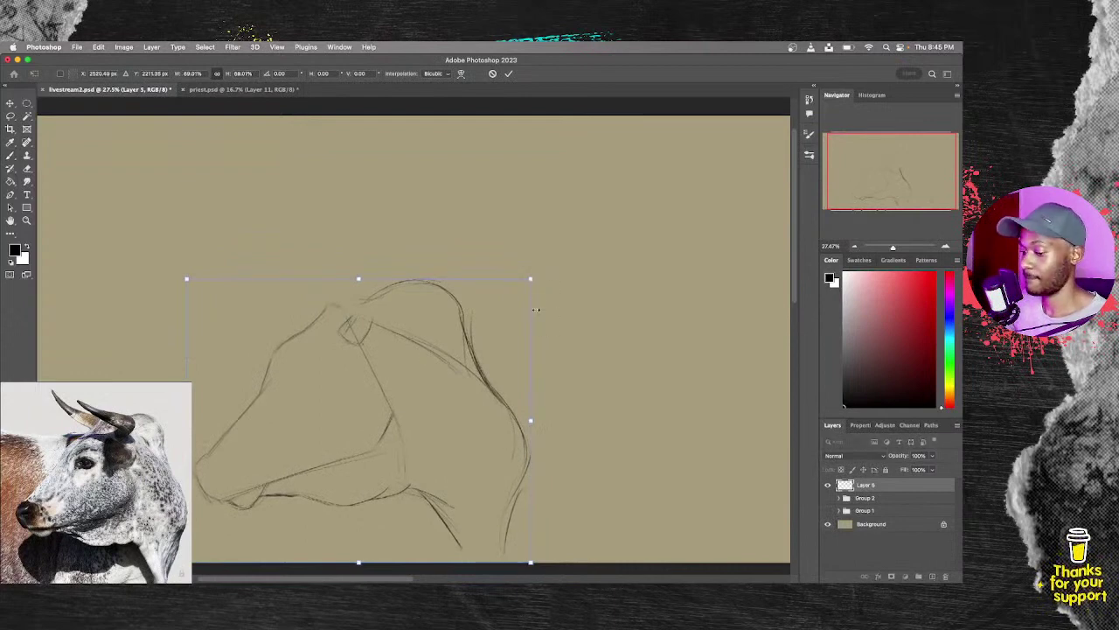
{"action": "left_click", "coordinate": [508, 74]}
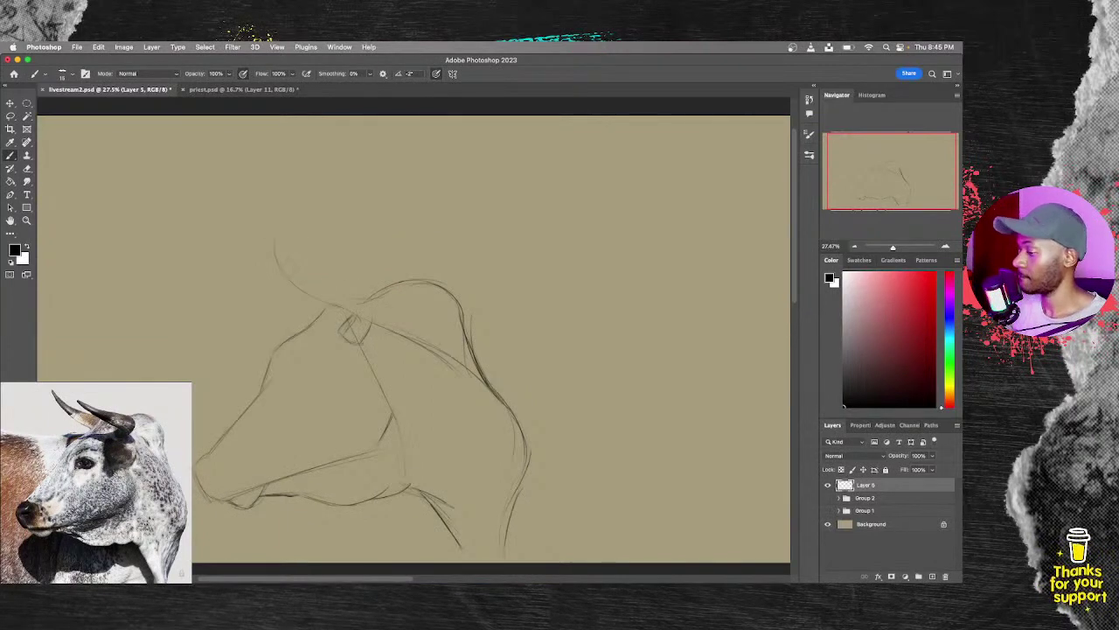
Step: Undo the first horn stroke and sketch the near horn tapering forward from its base, firming up both edges
{"action": "key", "text": "ctrl+z"}
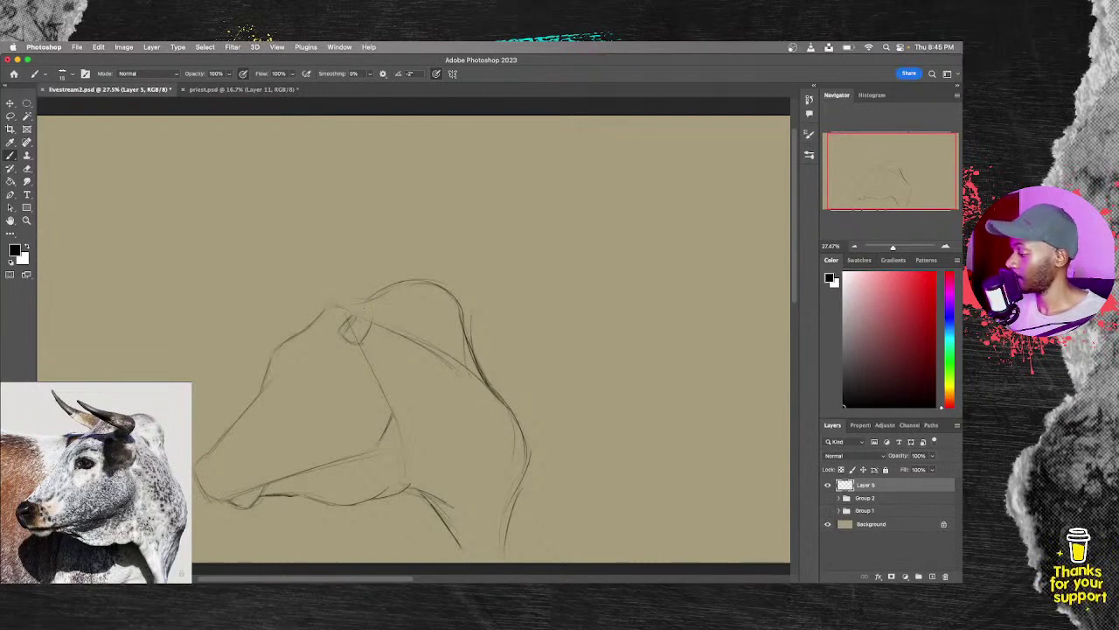
{"action": "left_click_drag", "start_coordinate": [308, 286], "coordinate": [336, 300]}
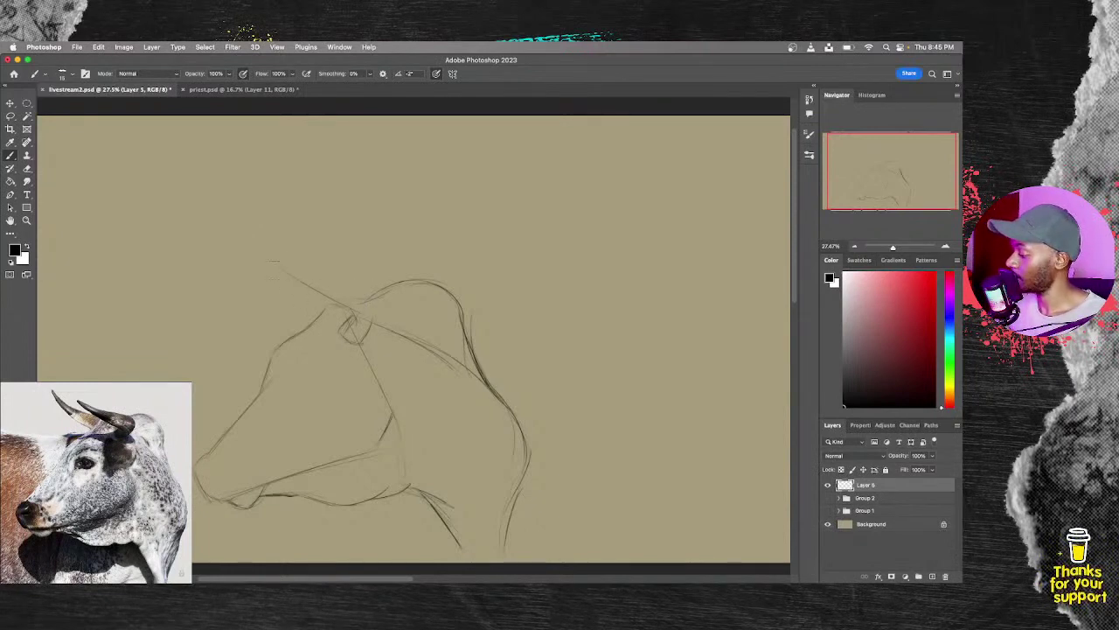
{"action": "mouse_move", "coordinate": [288, 276]}
{"action": "left_mouse_down"}
{"action": "mouse_move", "coordinate": [274, 260]}
{"action": "mouse_move", "coordinate": [306, 276]}
{"action": "left_mouse_up"}
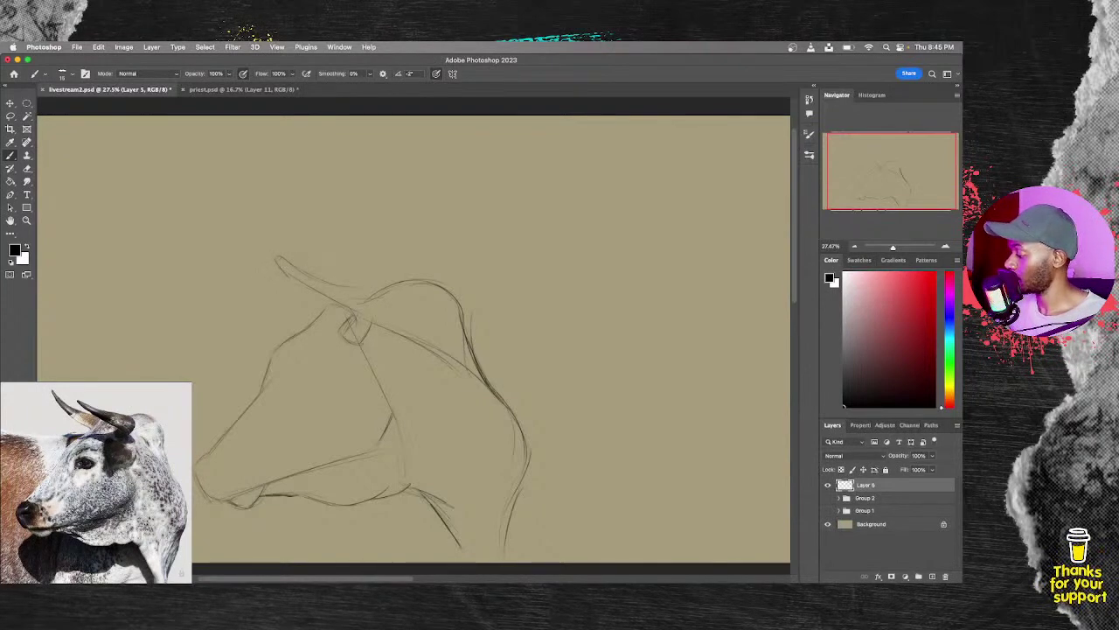
{"action": "left_click_drag", "start_coordinate": [362, 303], "coordinate": [390, 290]}
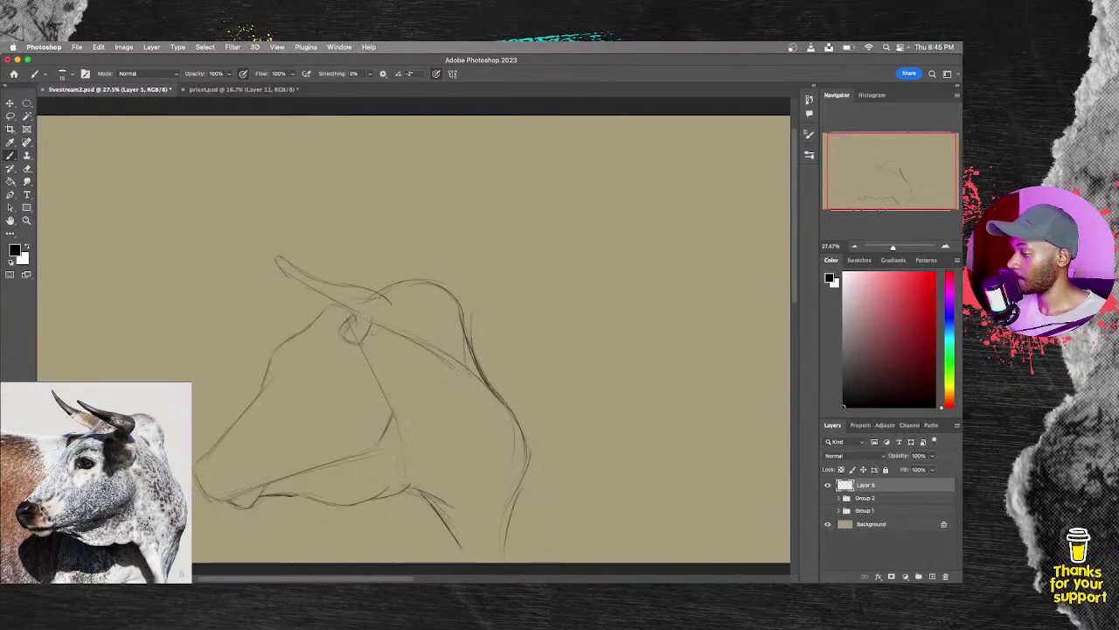
{"action": "mouse_move", "coordinate": [366, 340]}
{"action": "left_mouse_down"}
{"action": "mouse_move", "coordinate": [384, 308]}
{"action": "mouse_move", "coordinate": [371, 288]}
{"action": "left_mouse_up"}
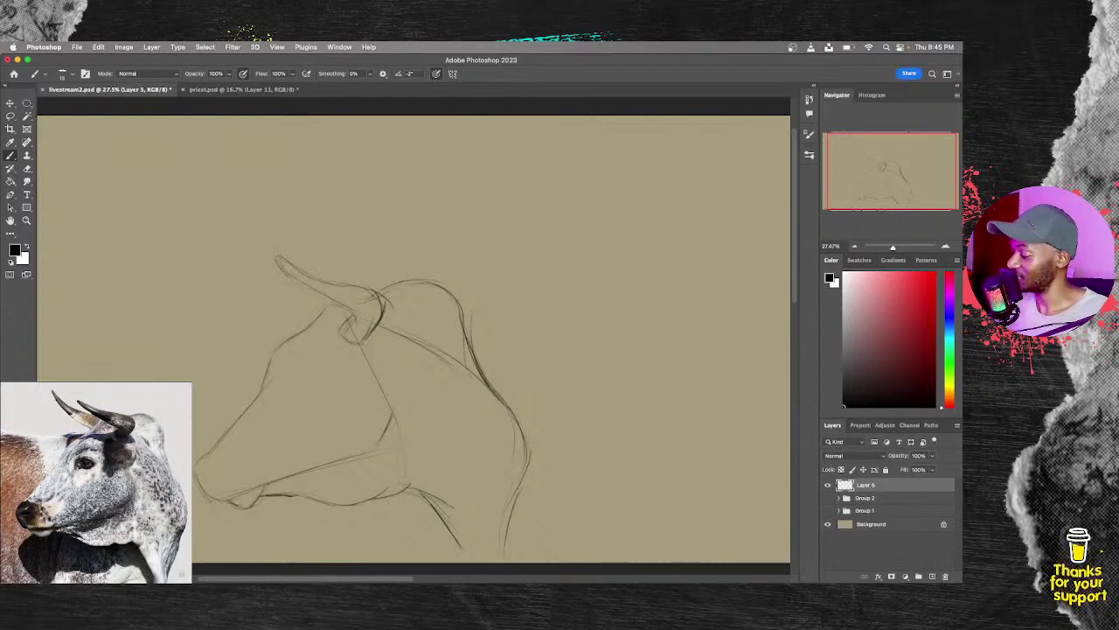
{"action": "mouse_move", "coordinate": [287, 270]}
{"action": "left_mouse_down"}
{"action": "mouse_move", "coordinate": [353, 307]}
{"action": "mouse_move", "coordinate": [347, 323]}
{"action": "left_mouse_up"}
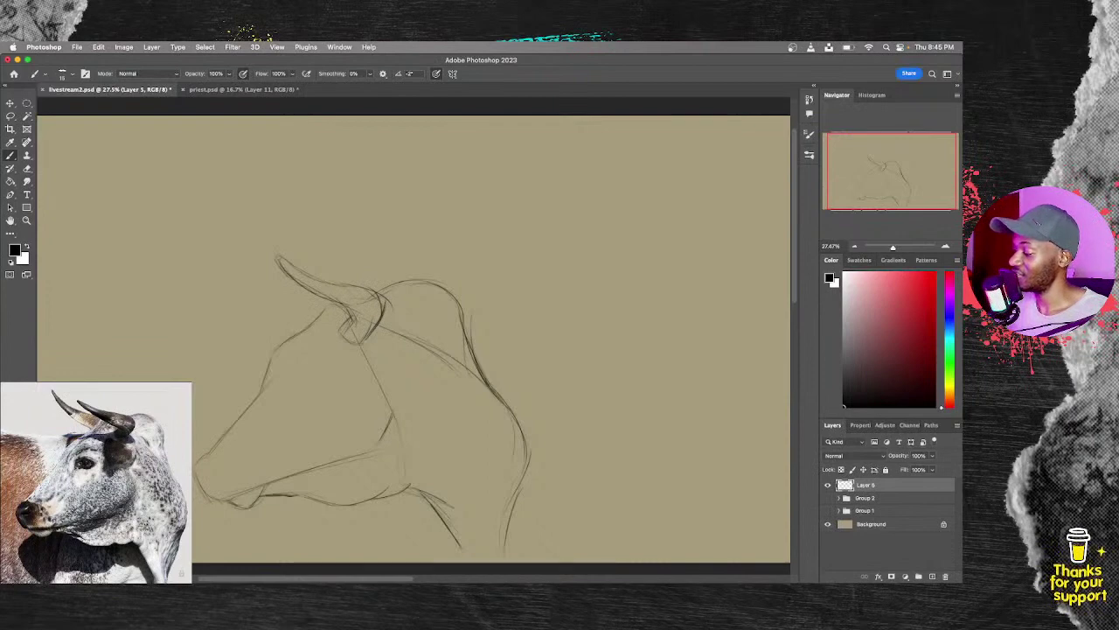
{"action": "left_click_drag", "start_coordinate": [285, 263], "coordinate": [314, 278]}
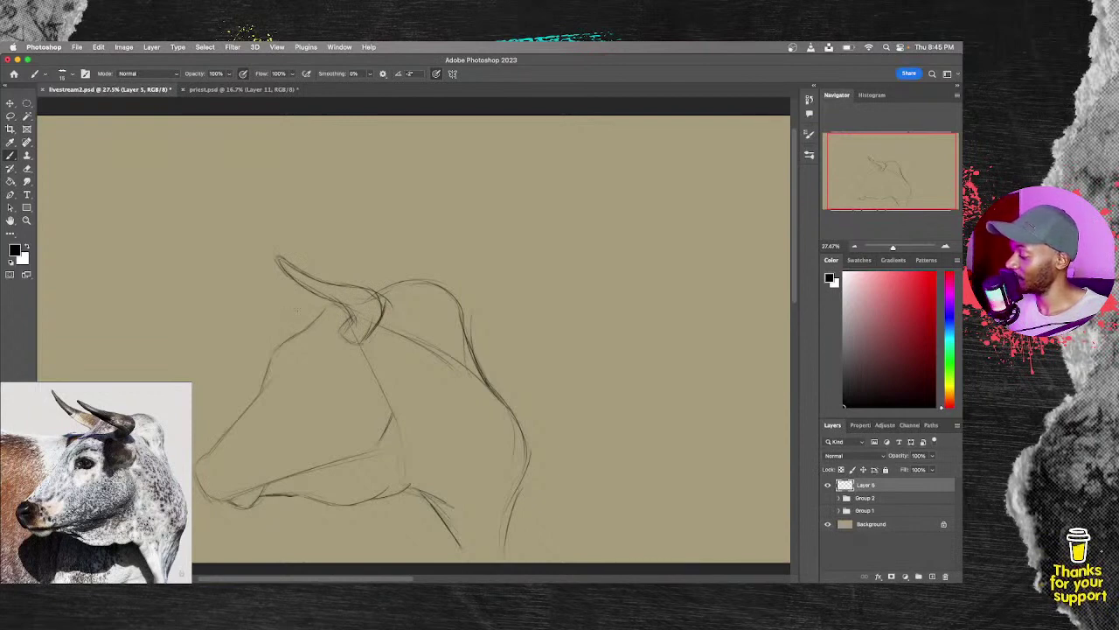
Step: Undo the first far-horn stroke and sketch the far horn curving up and forward from the forehead, strengthening its tip
{"action": "left_click_drag", "start_coordinate": [300, 320], "coordinate": [237, 243]}
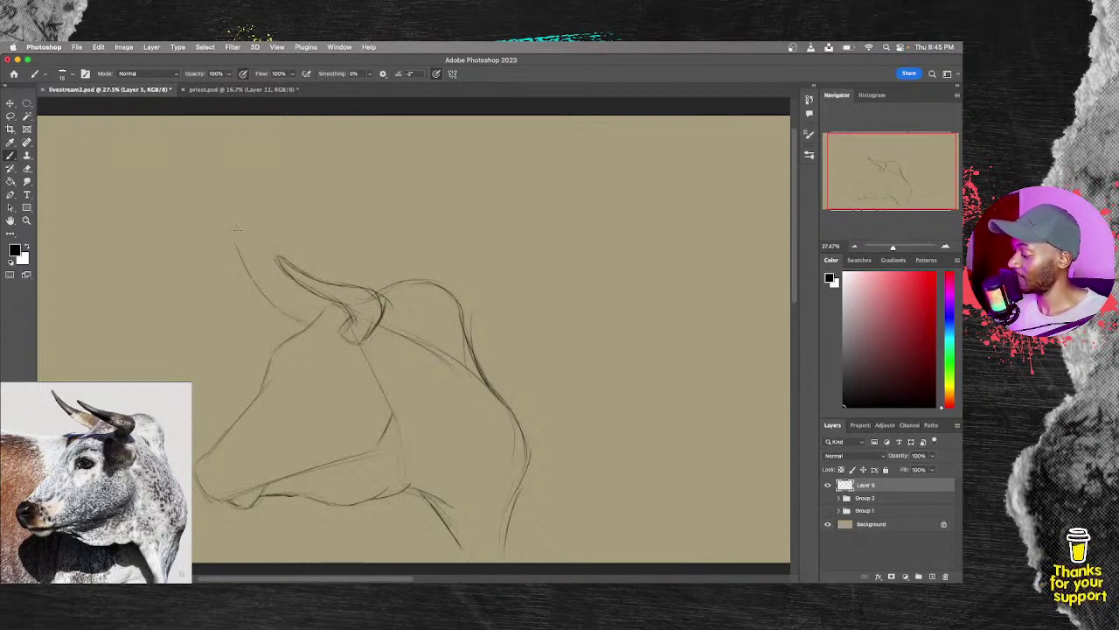
{"action": "key", "text": "ctrl+z"}
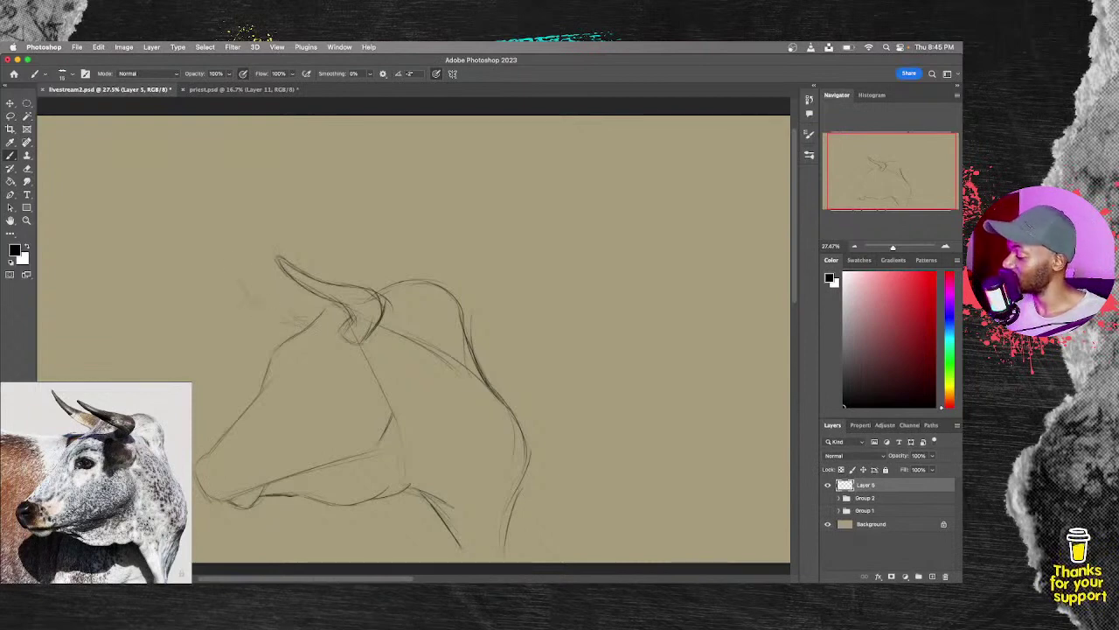
{"action": "left_click_drag", "start_coordinate": [260, 307], "coordinate": [280, 322]}
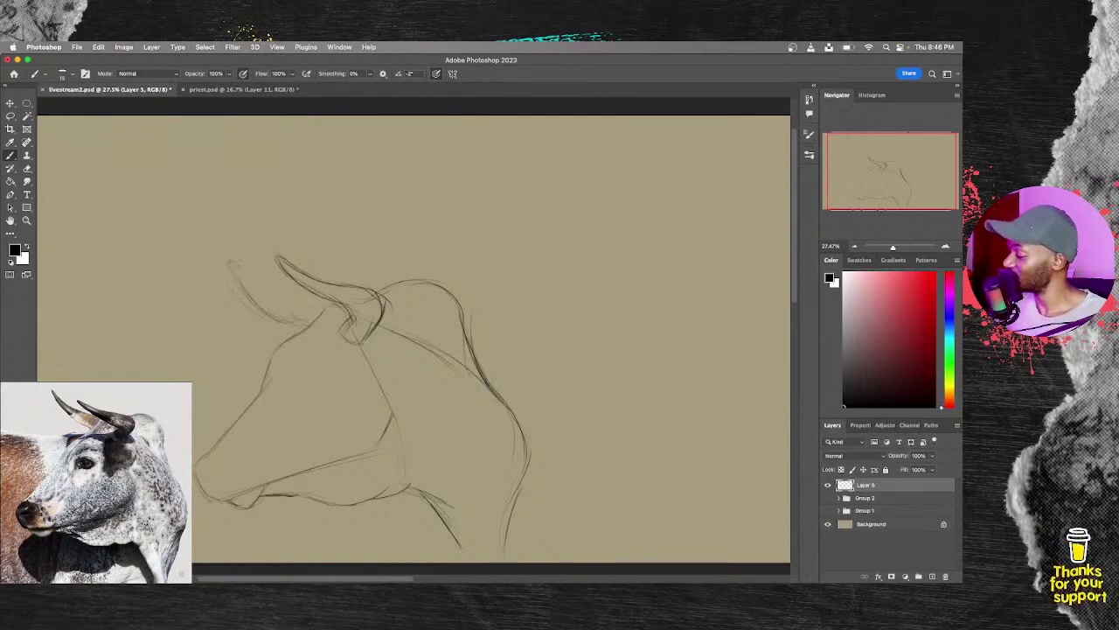
{"action": "mouse_move", "coordinate": [252, 280]}
{"action": "left_mouse_down"}
{"action": "mouse_move", "coordinate": [278, 303]}
{"action": "mouse_move", "coordinate": [266, 292]}
{"action": "mouse_move", "coordinate": [302, 301]}
{"action": "mouse_move", "coordinate": [280, 318]}
{"action": "left_mouse_up"}
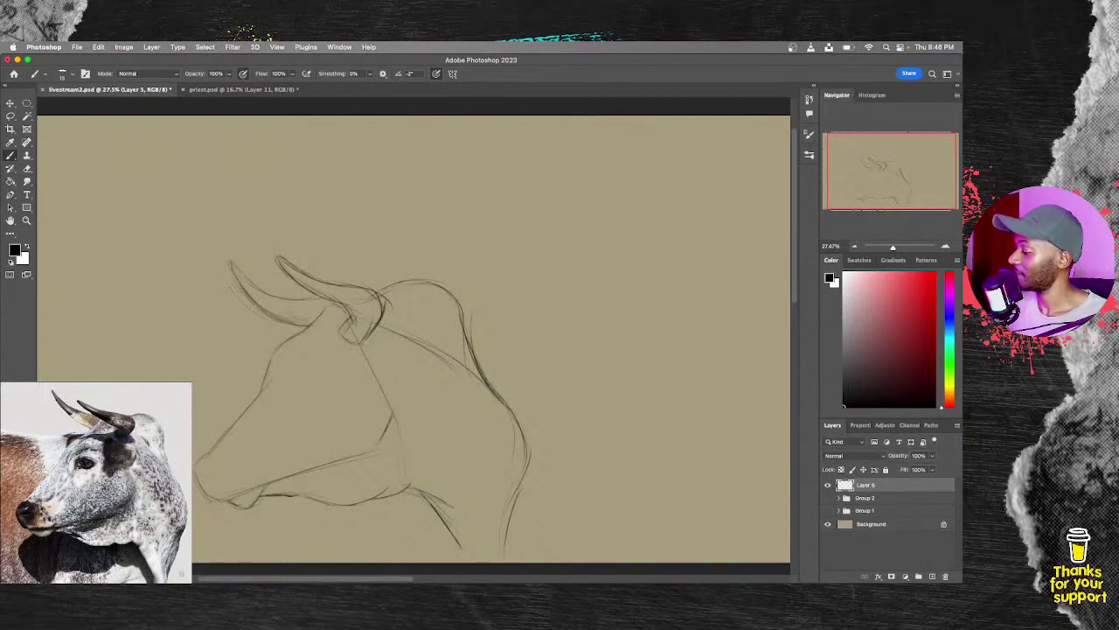
{"action": "left_click_drag", "start_coordinate": [232, 264], "coordinate": [246, 278]}
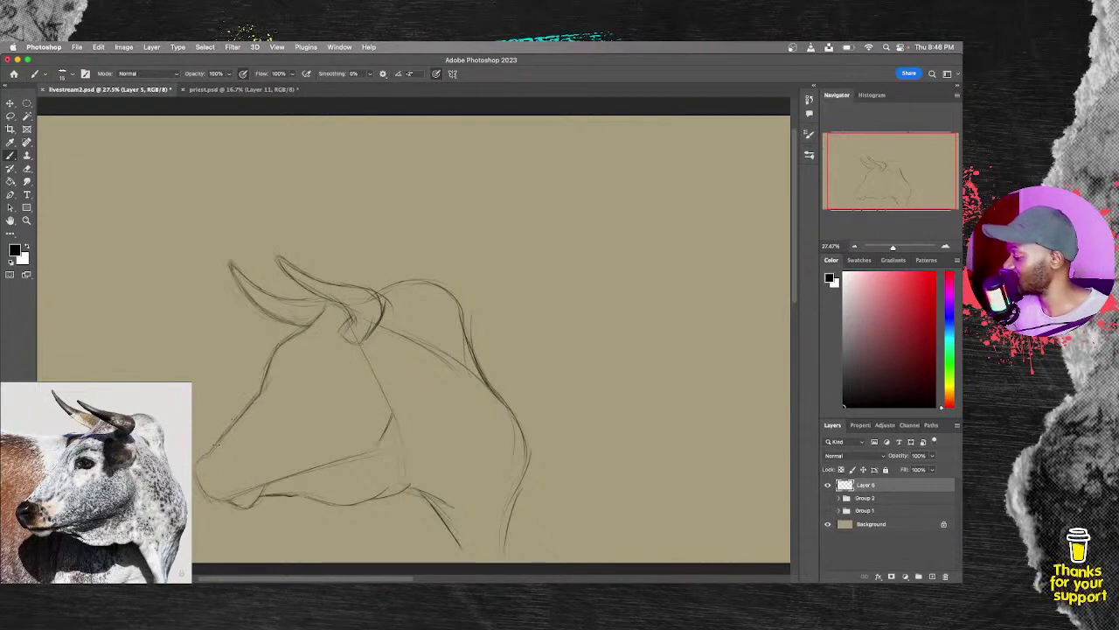
Step: Firm up the head outline around the muzzle, mouth line and cheek curve, and darken the back edge of the hump
{"action": "mouse_move", "coordinate": [234, 418]}
{"action": "left_mouse_down"}
{"action": "mouse_move", "coordinate": [198, 465]}
{"action": "mouse_move", "coordinate": [216, 502]}
{"action": "left_mouse_up"}
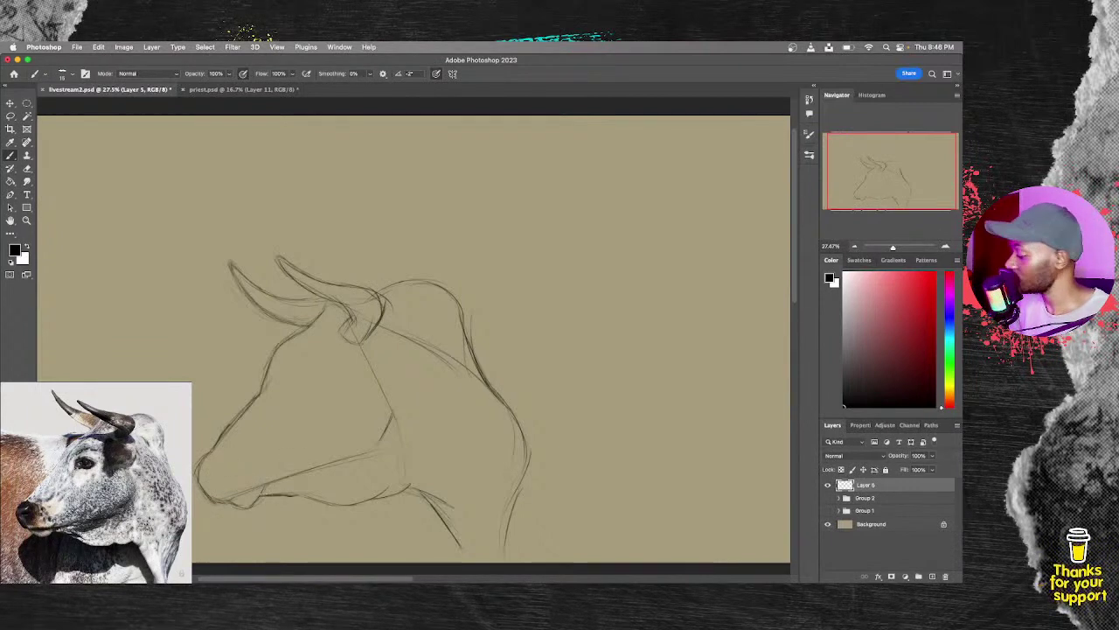
{"action": "left_click_drag", "start_coordinate": [226, 499], "coordinate": [289, 477]}
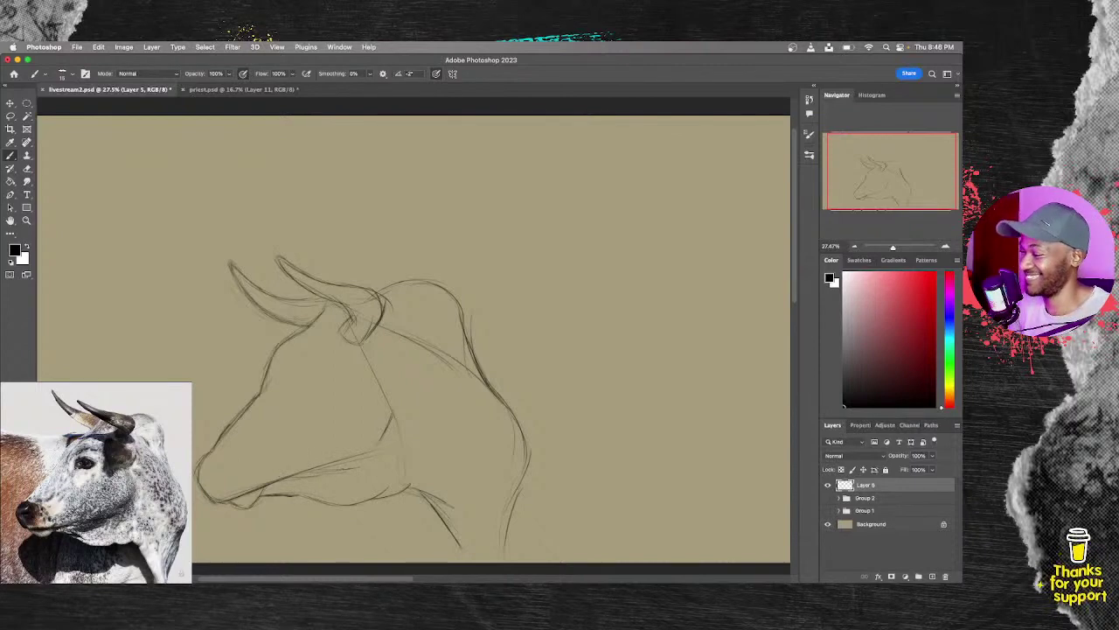
{"action": "left_click_drag", "start_coordinate": [369, 451], "coordinate": [391, 427]}
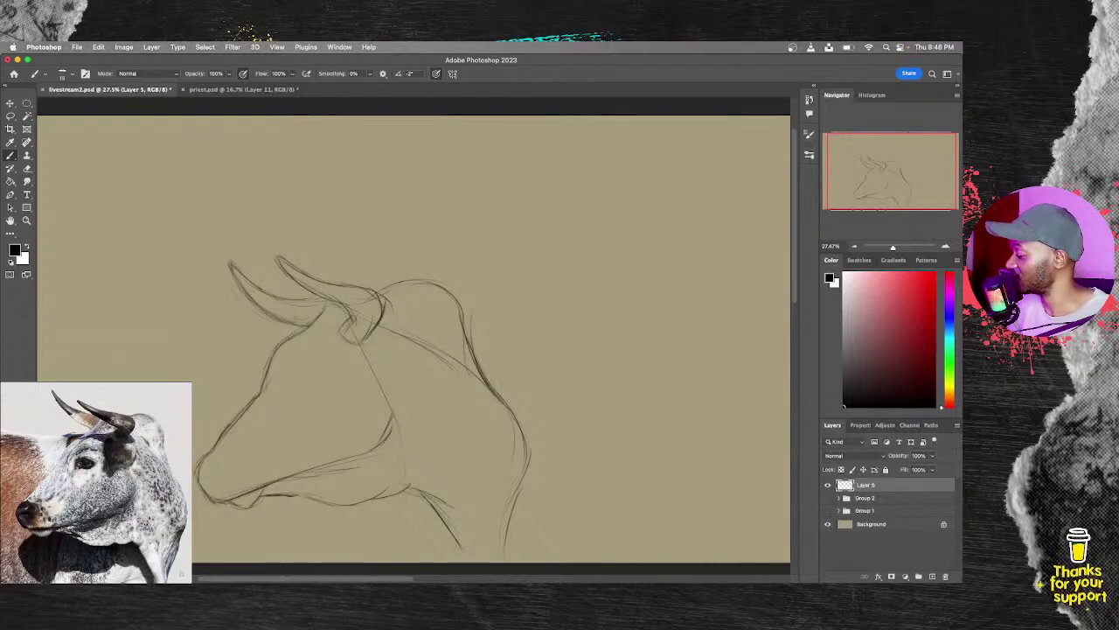
{"action": "left_click_drag", "start_coordinate": [386, 394], "coordinate": [396, 428]}
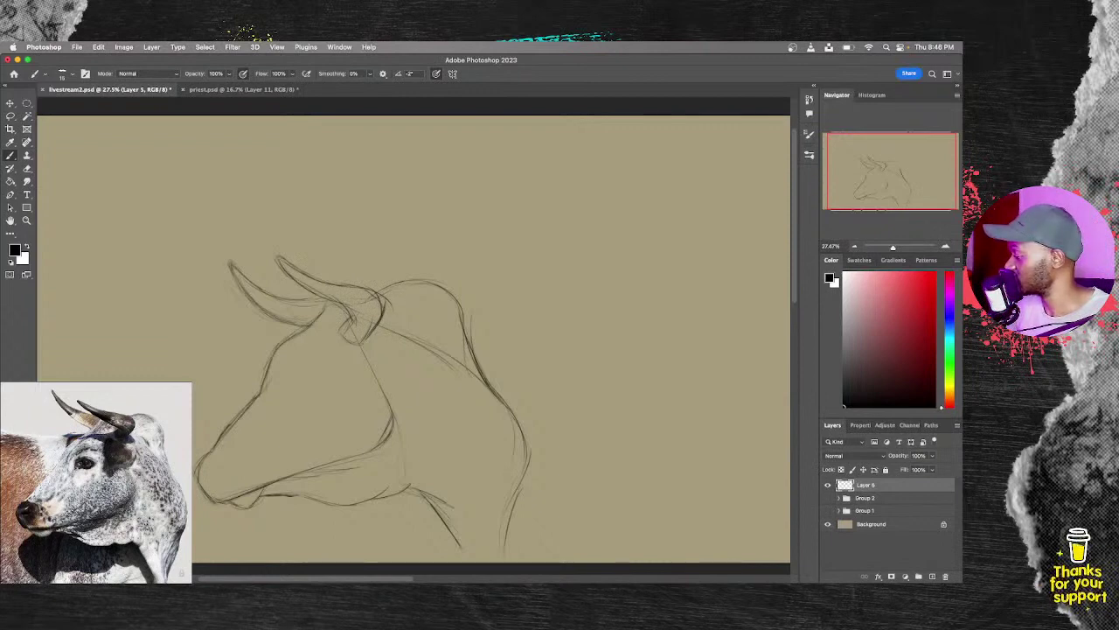
{"action": "left_click_drag", "start_coordinate": [451, 295], "coordinate": [463, 314]}
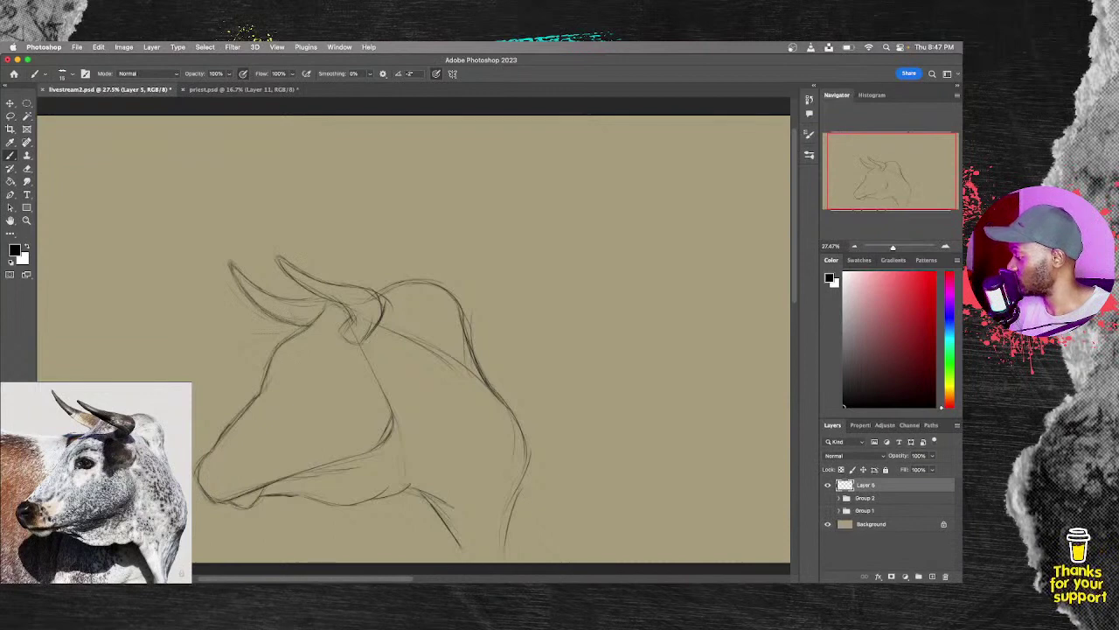
Step: Sketch the bull's back line from the base of the far horn, dipping and running out horizontally behind the head
{"action": "left_click_drag", "start_coordinate": [252, 337], "coordinate": [280, 333]}
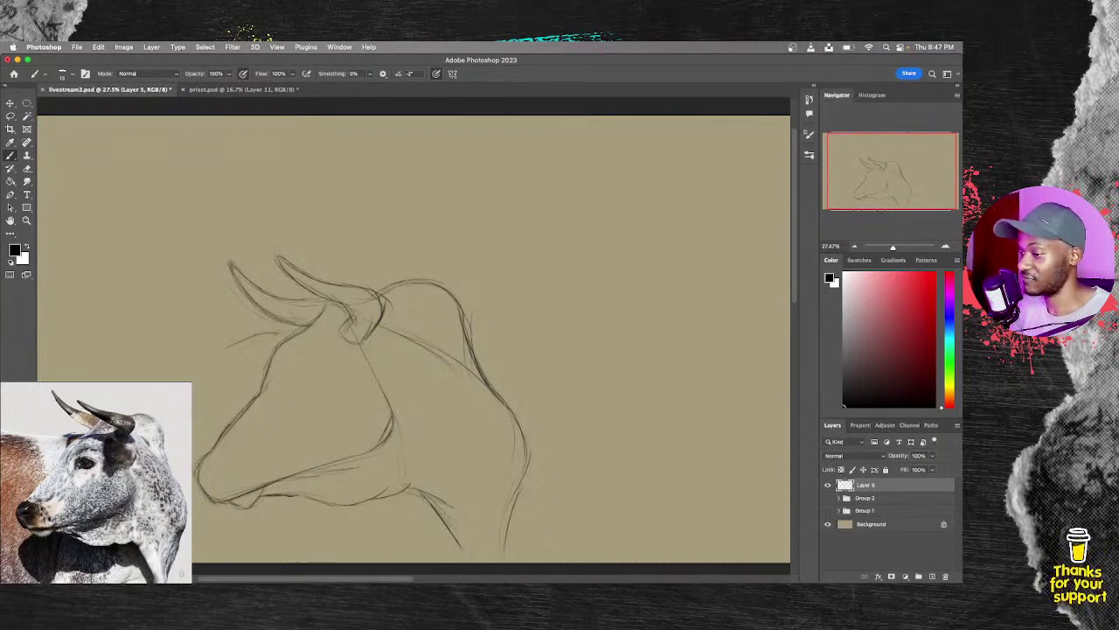
{"action": "left_click_drag", "start_coordinate": [224, 350], "coordinate": [118, 355]}
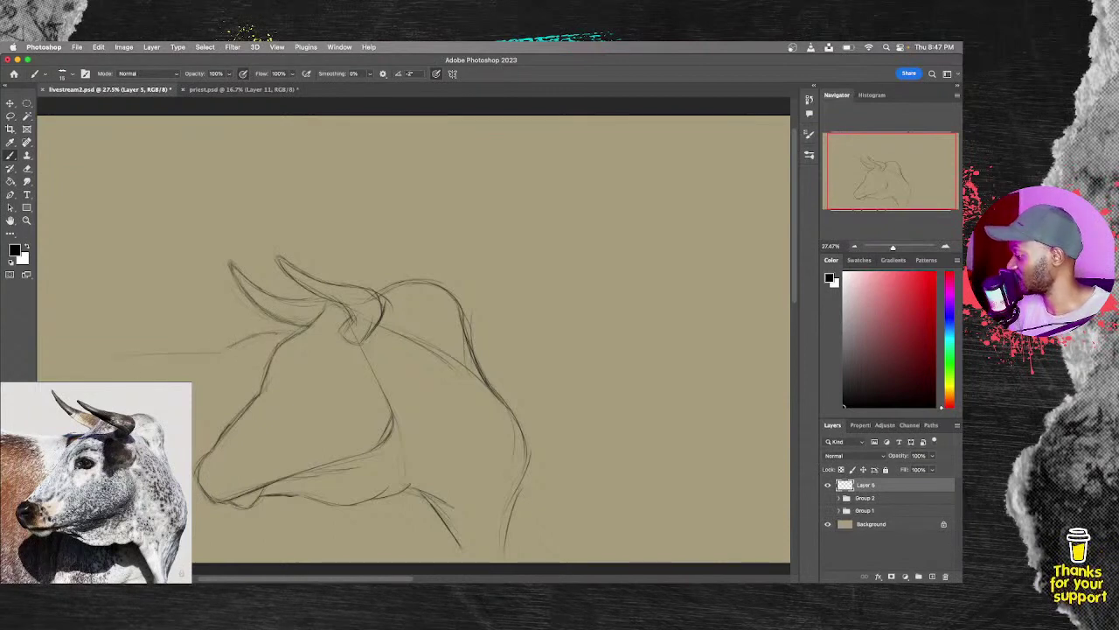
{"action": "left_click_drag", "start_coordinate": [196, 353], "coordinate": [103, 355]}
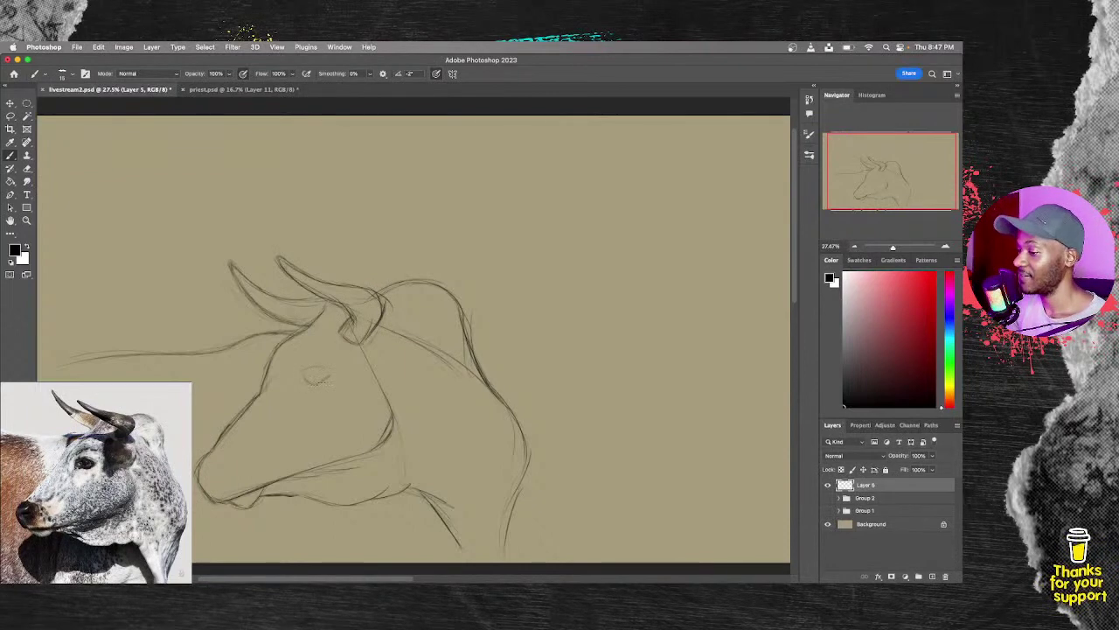
Step: Sketch the almond-shaped eye on the upper face, darken its outline and add the brow curve above it
{"action": "left_click_drag", "start_coordinate": [315, 383], "coordinate": [330, 376]}
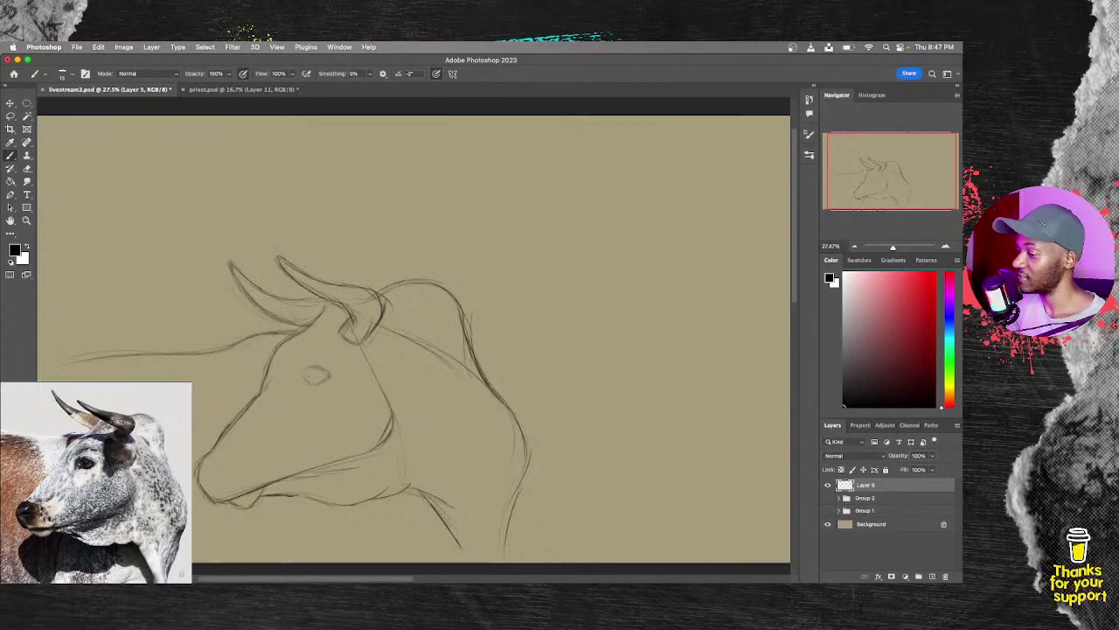
{"action": "left_click_drag", "start_coordinate": [306, 372], "coordinate": [299, 382]}
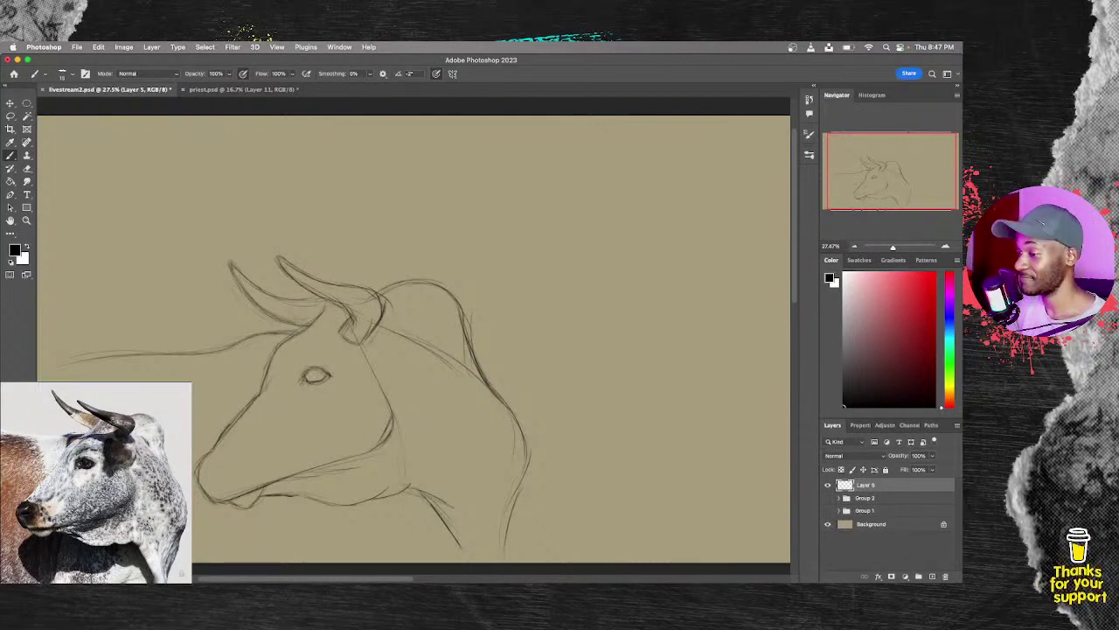
{"action": "left_click_drag", "start_coordinate": [306, 354], "coordinate": [298, 362]}
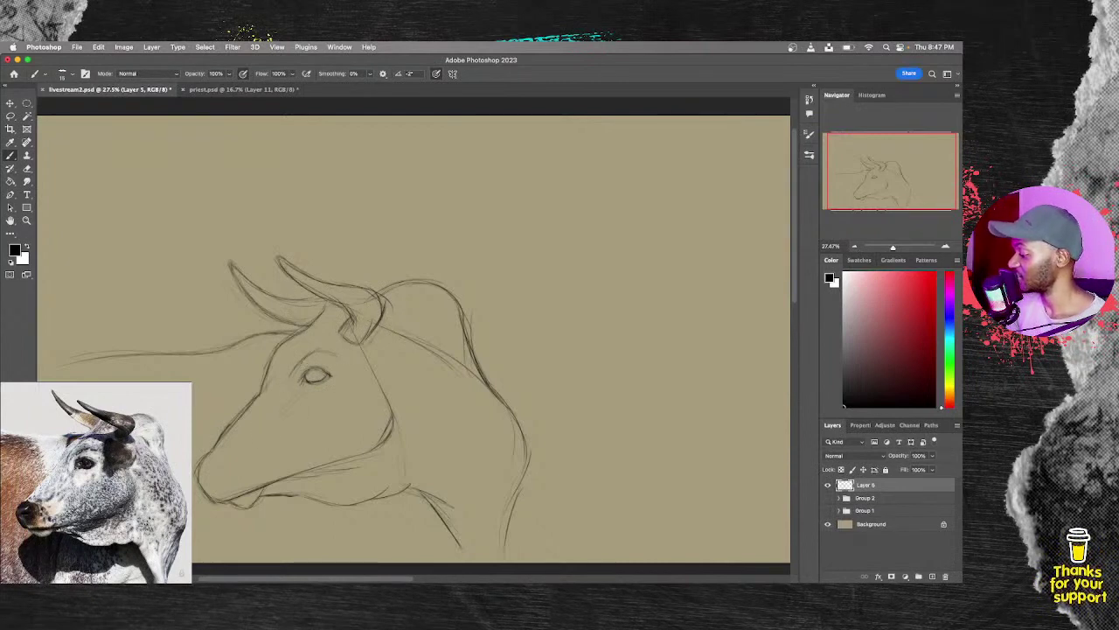
Step: Sketch the facial plane line from the eye toward the muzzle, then draw the nostril and firm up the muzzle and lip
{"action": "left_click_drag", "start_coordinate": [300, 398], "coordinate": [259, 437]}
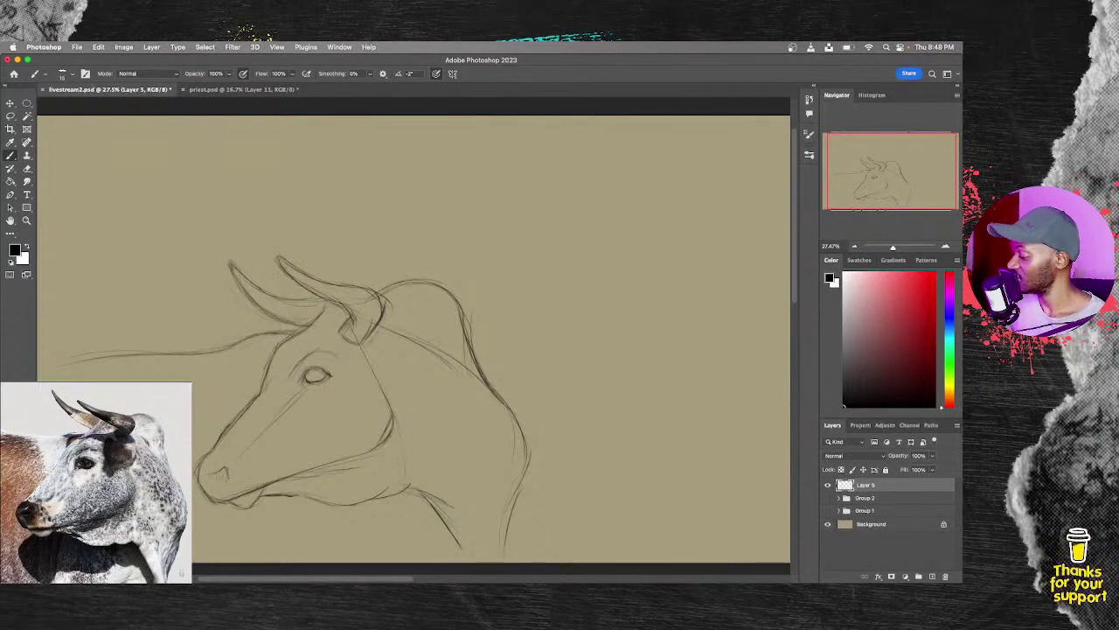
{"action": "left_click_drag", "start_coordinate": [223, 468], "coordinate": [227, 477]}
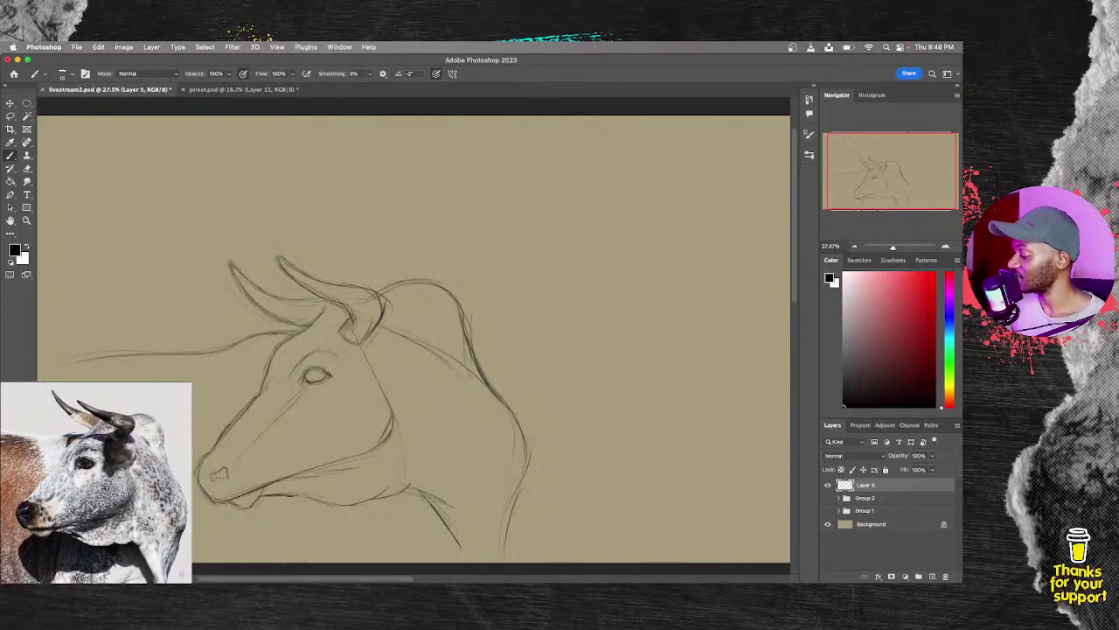
{"action": "mouse_move", "coordinate": [222, 469]}
{"action": "left_mouse_down"}
{"action": "mouse_move", "coordinate": [213, 482]}
{"action": "mouse_move", "coordinate": [201, 462]}
{"action": "mouse_move", "coordinate": [229, 475]}
{"action": "left_mouse_up"}
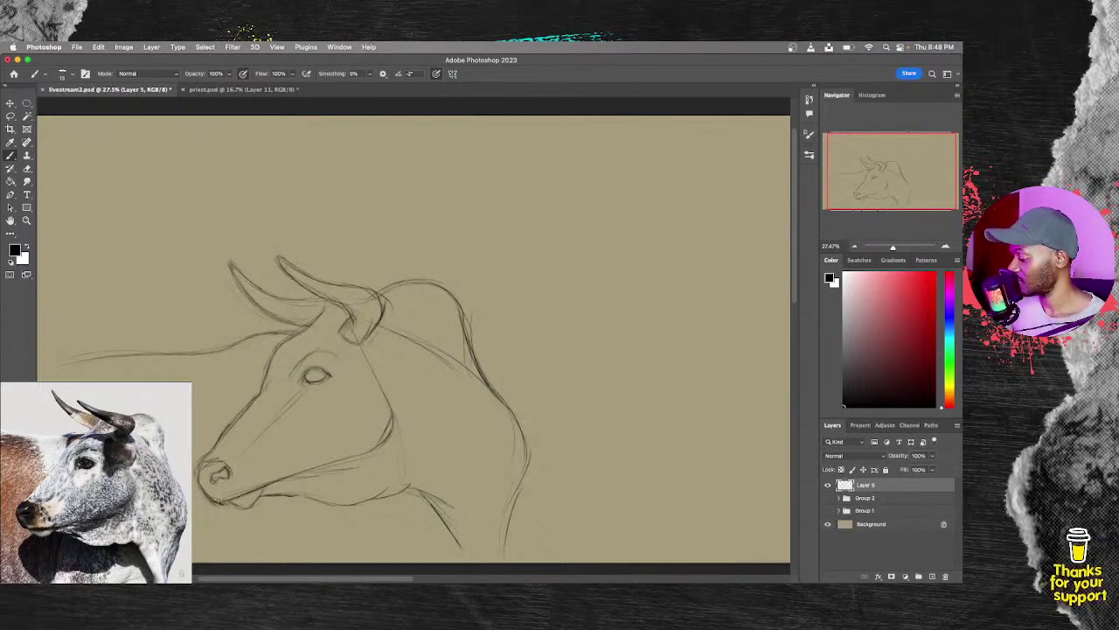
{"action": "left_click_drag", "start_coordinate": [230, 497], "coordinate": [248, 501]}
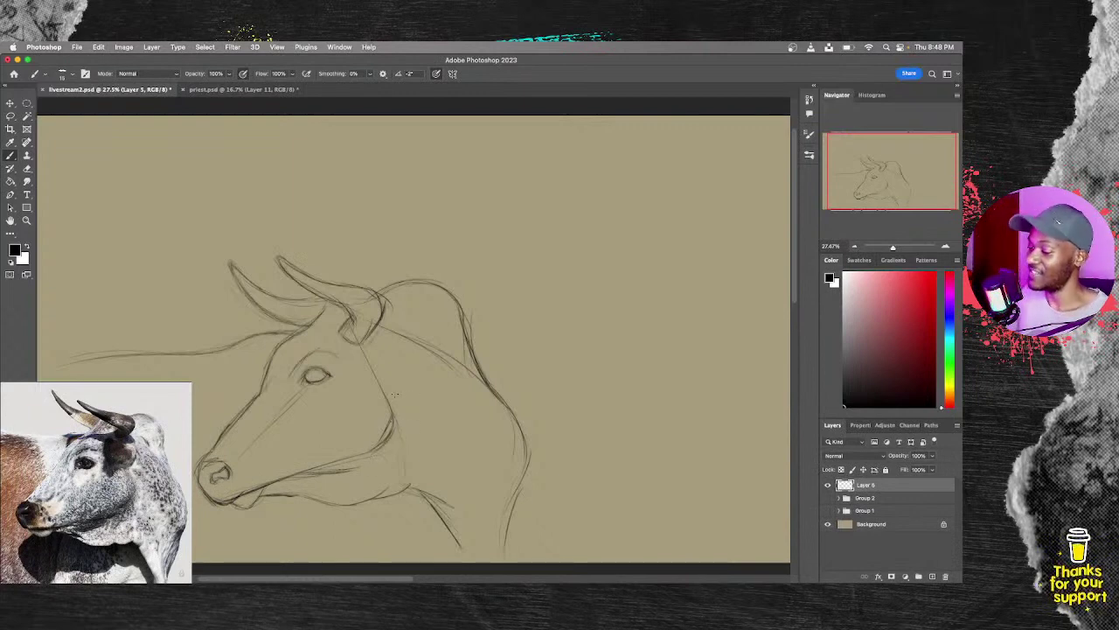
Step: Erase the straight guide line between the horn base and cheek, and firm up the chin, lower jaw and throat lines
{"action": "key", "text": "e"}
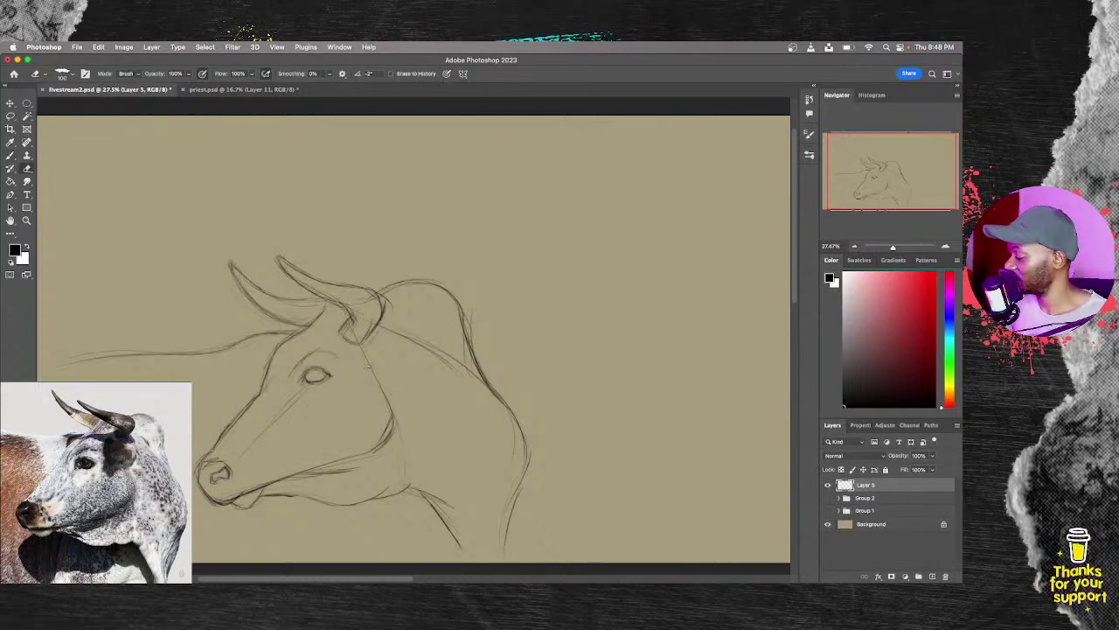
{"action": "left_click_drag", "start_coordinate": [374, 373], "coordinate": [388, 404]}
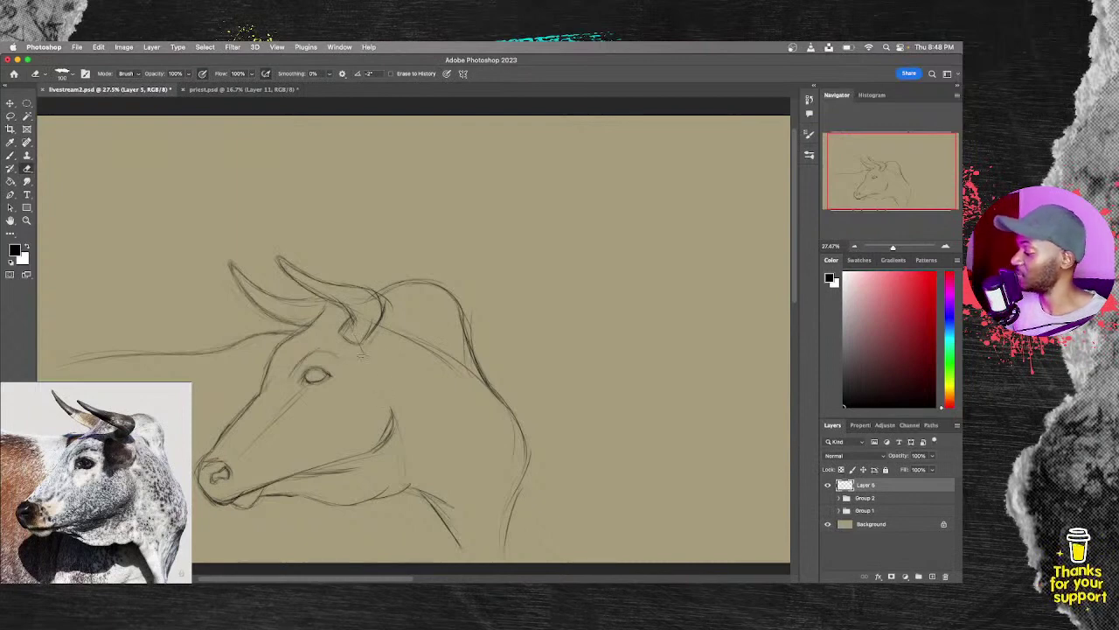
{"action": "key", "text": "b"}
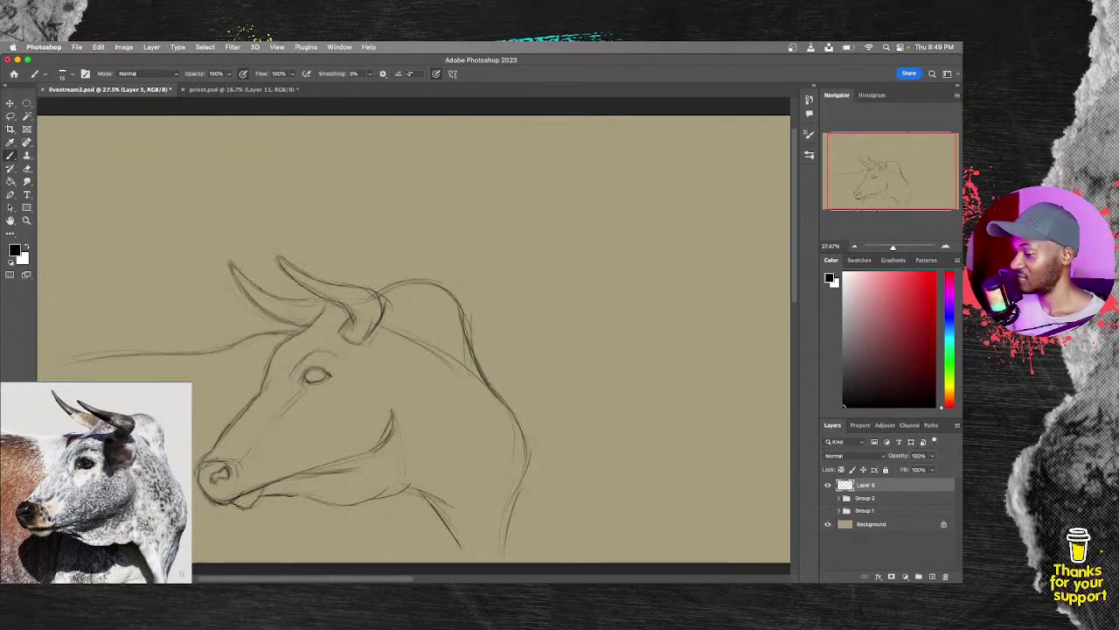
{"action": "mouse_move", "coordinate": [243, 506]}
{"action": "left_mouse_down"}
{"action": "mouse_move", "coordinate": [268, 489]}
{"action": "mouse_move", "coordinate": [321, 492]}
{"action": "mouse_move", "coordinate": [312, 491]}
{"action": "left_mouse_up"}
{"action": "left_click_drag", "start_coordinate": [326, 504], "coordinate": [347, 503]}
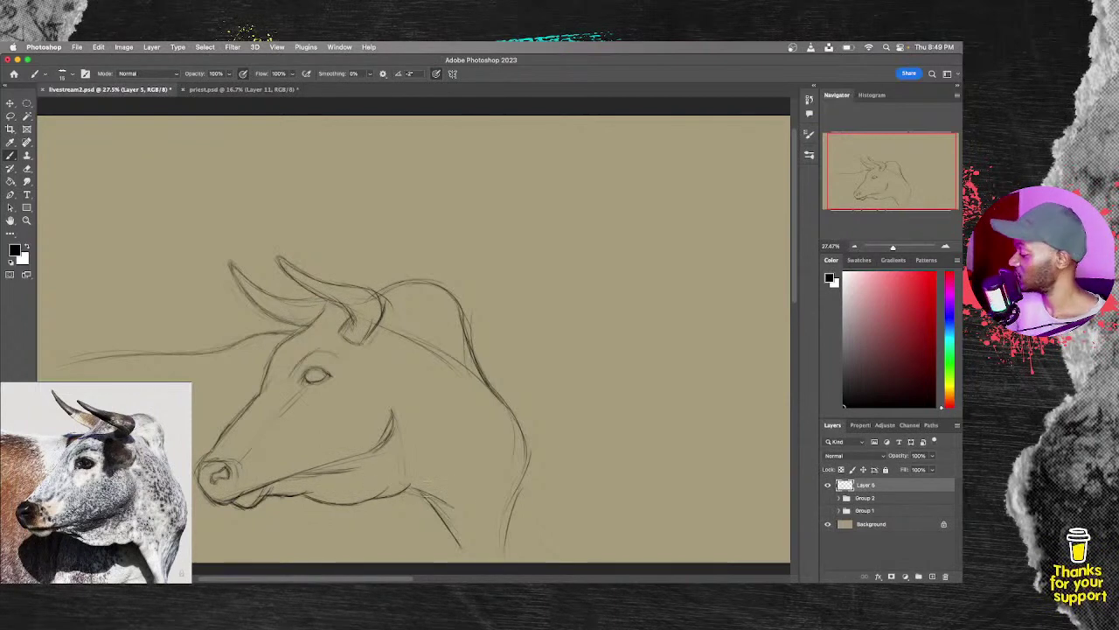
{"action": "mouse_move", "coordinate": [408, 490]}
{"action": "left_mouse_down"}
{"action": "mouse_move", "coordinate": [446, 511]}
{"action": "mouse_move", "coordinate": [460, 540]}
{"action": "left_mouse_up"}
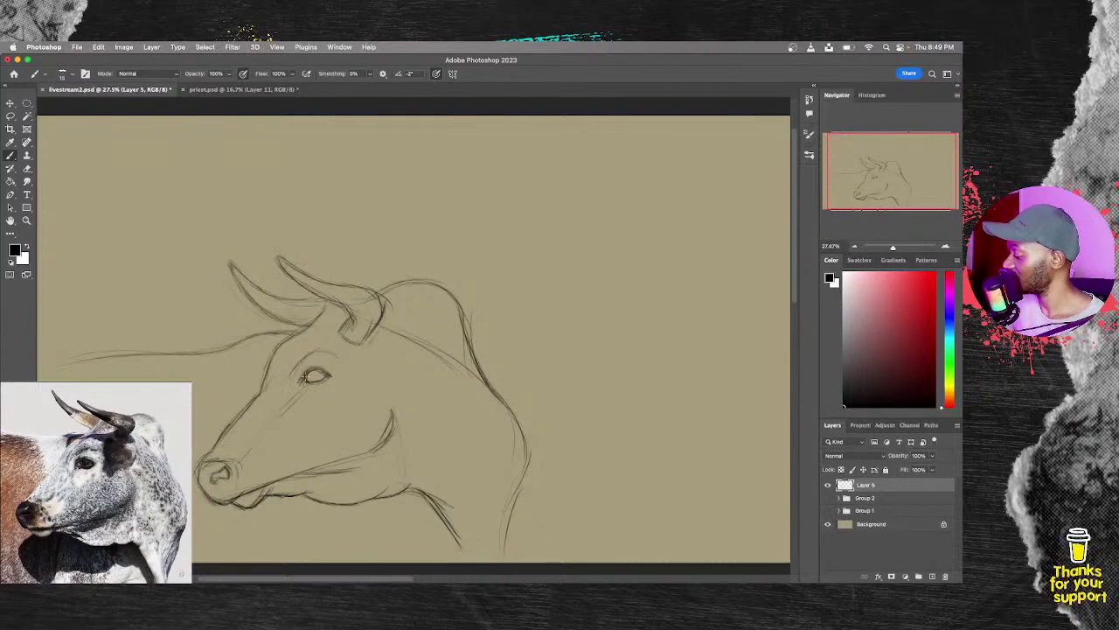
Step: Shade the eye dark and strengthen the outer contours of the hump, chest and throat down to the lower canvas edge
{"action": "left_click_drag", "start_coordinate": [303, 379], "coordinate": [322, 371]}
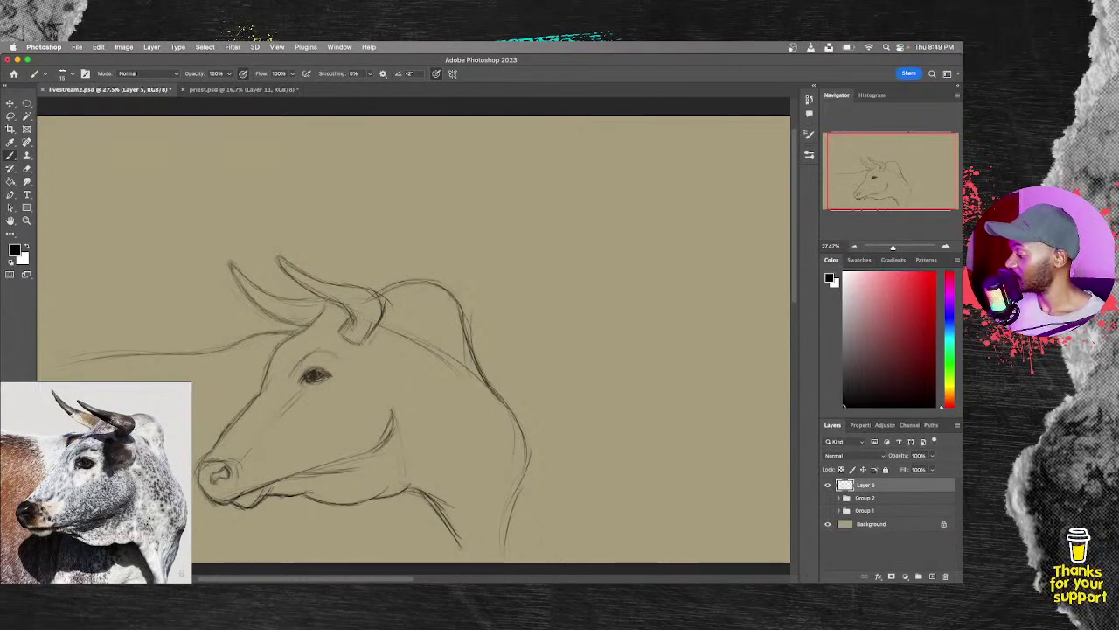
{"action": "left_click_drag", "start_coordinate": [460, 308], "coordinate": [469, 335]}
{"action": "mouse_move", "coordinate": [521, 425]}
{"action": "left_mouse_down"}
{"action": "mouse_move", "coordinate": [534, 474]}
{"action": "mouse_move", "coordinate": [511, 522]}
{"action": "mouse_move", "coordinate": [462, 551]}
{"action": "mouse_move", "coordinate": [465, 561]}
{"action": "left_mouse_up"}
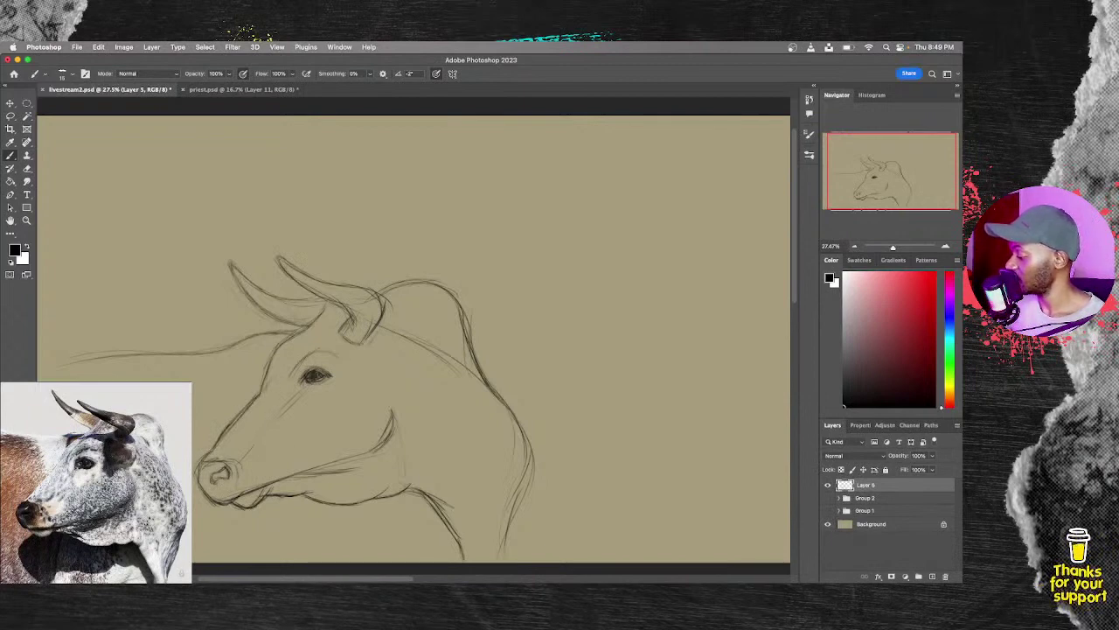
Step: Darken the forehead contour, the edges of both horns and the back line running behind the head
{"action": "mouse_move", "coordinate": [260, 392]}
{"action": "left_mouse_down"}
{"action": "mouse_move", "coordinate": [267, 367]}
{"action": "mouse_move", "coordinate": [319, 315]}
{"action": "left_mouse_up"}
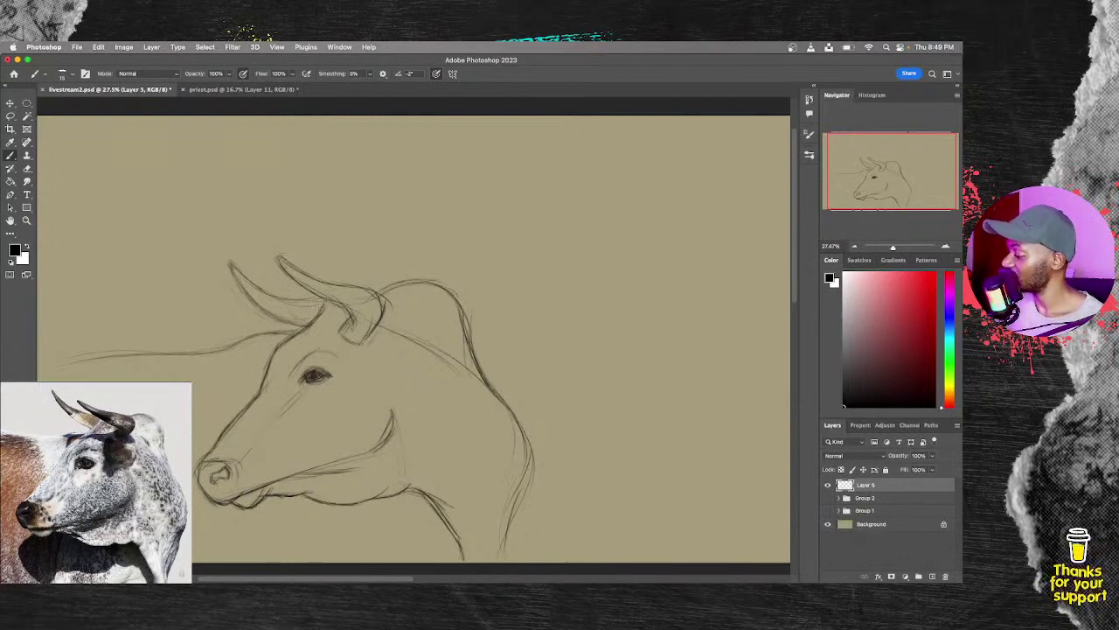
{"action": "mouse_move", "coordinate": [290, 278]}
{"action": "left_mouse_down"}
{"action": "mouse_move", "coordinate": [337, 301]}
{"action": "mouse_move", "coordinate": [342, 332]}
{"action": "mouse_move", "coordinate": [370, 337]}
{"action": "left_mouse_up"}
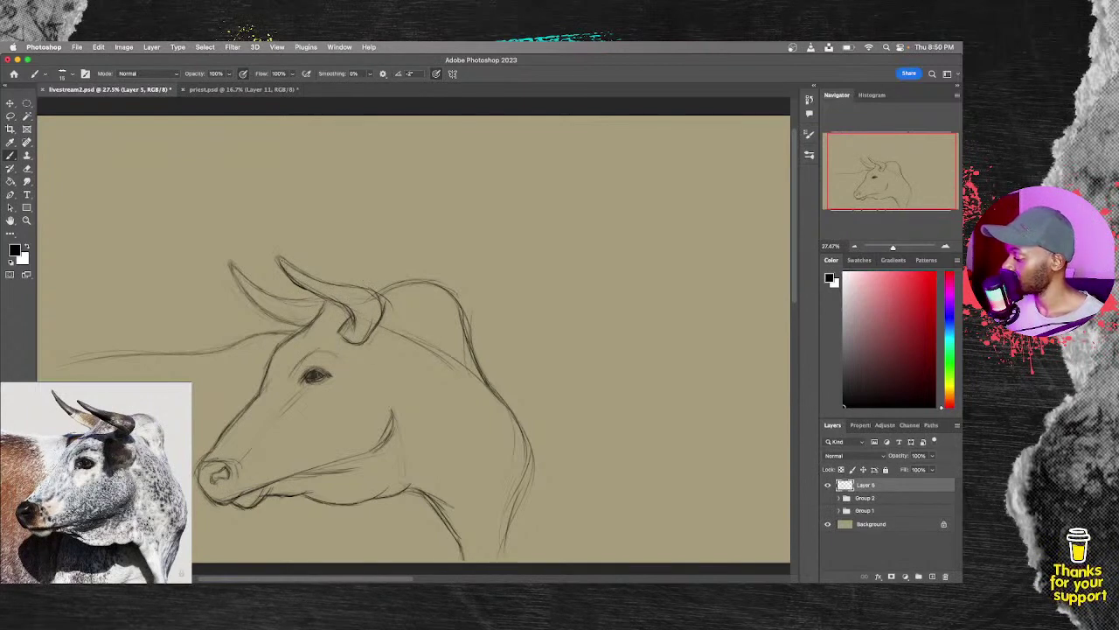
{"action": "left_click_drag", "start_coordinate": [280, 258], "coordinate": [348, 285]}
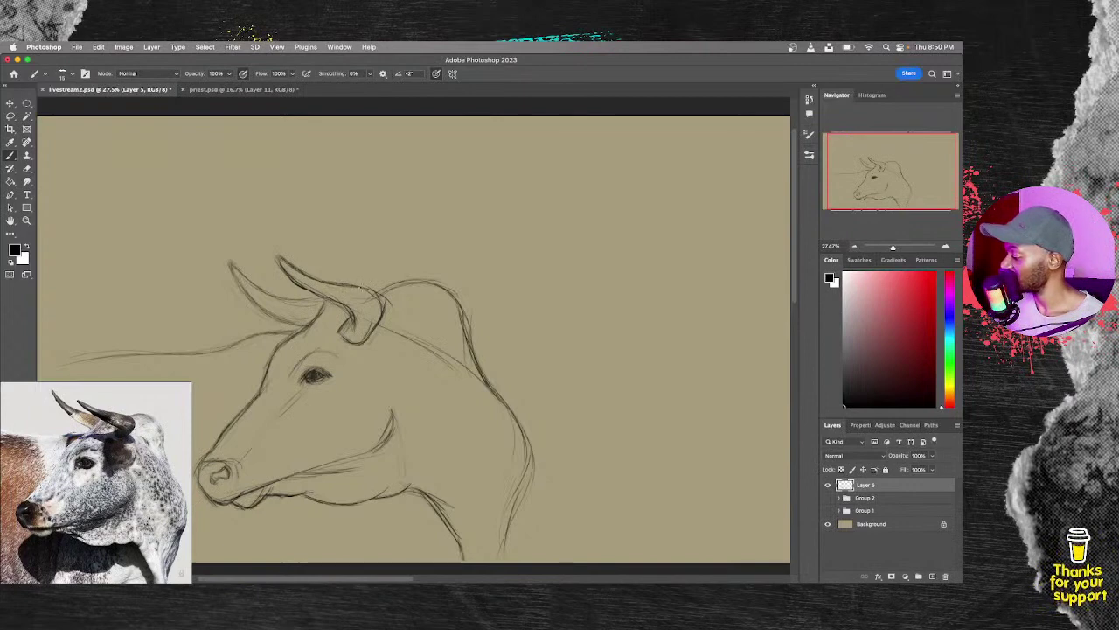
{"action": "left_click_drag", "start_coordinate": [232, 270], "coordinate": [275, 320]}
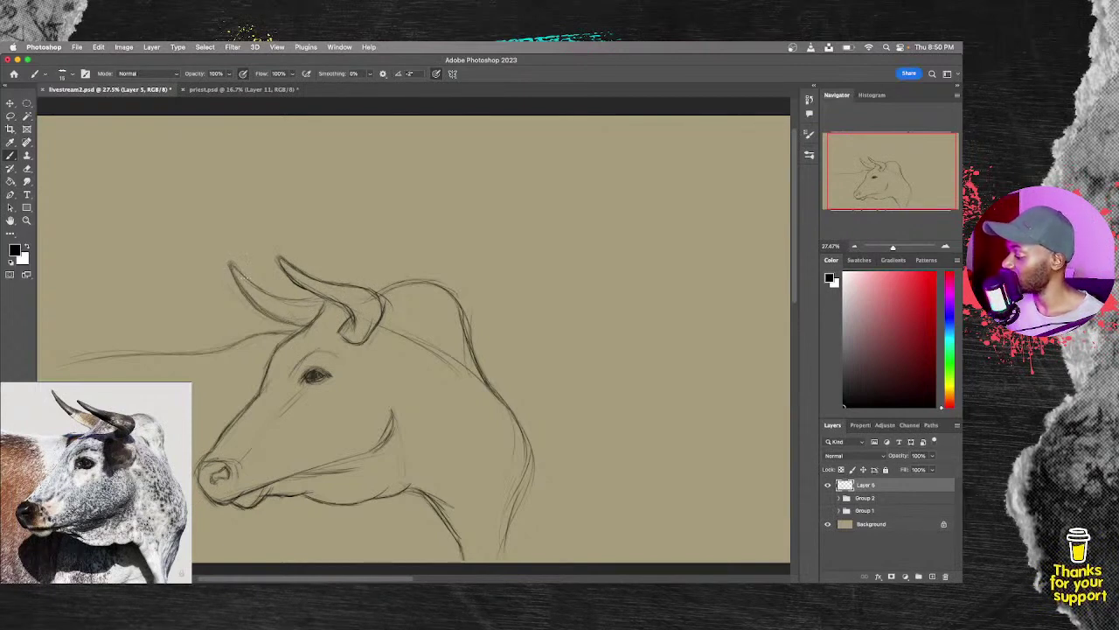
{"action": "left_click_drag", "start_coordinate": [257, 289], "coordinate": [318, 296]}
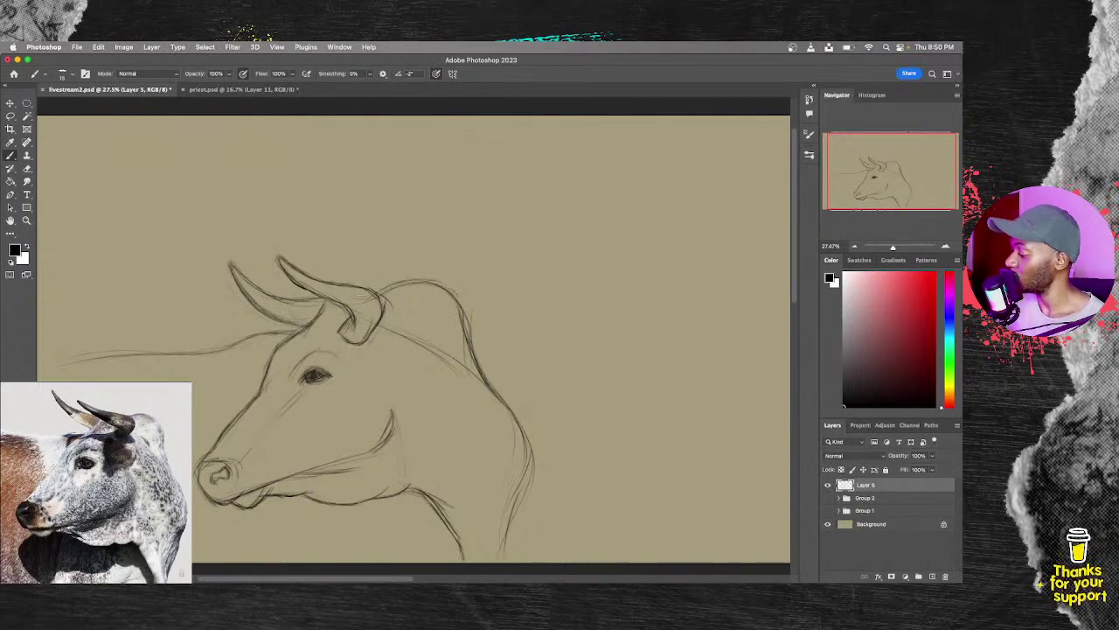
{"action": "mouse_move", "coordinate": [226, 348]}
{"action": "left_mouse_down"}
{"action": "mouse_move", "coordinate": [283, 331]}
{"action": "mouse_move", "coordinate": [61, 360]}
{"action": "left_mouse_up"}
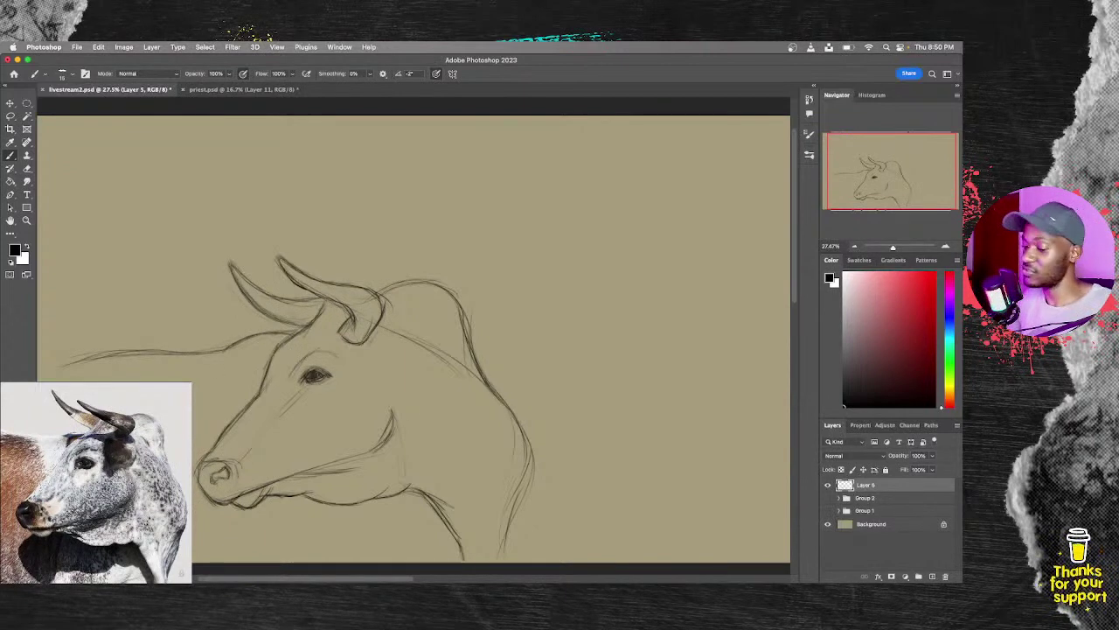
Step: Scale the bull sketch down proportionally with Free Transform and move it up toward the middle of the canvas
{"action": "left_click_drag", "start_coordinate": [477, 402], "coordinate": [487, 378]}
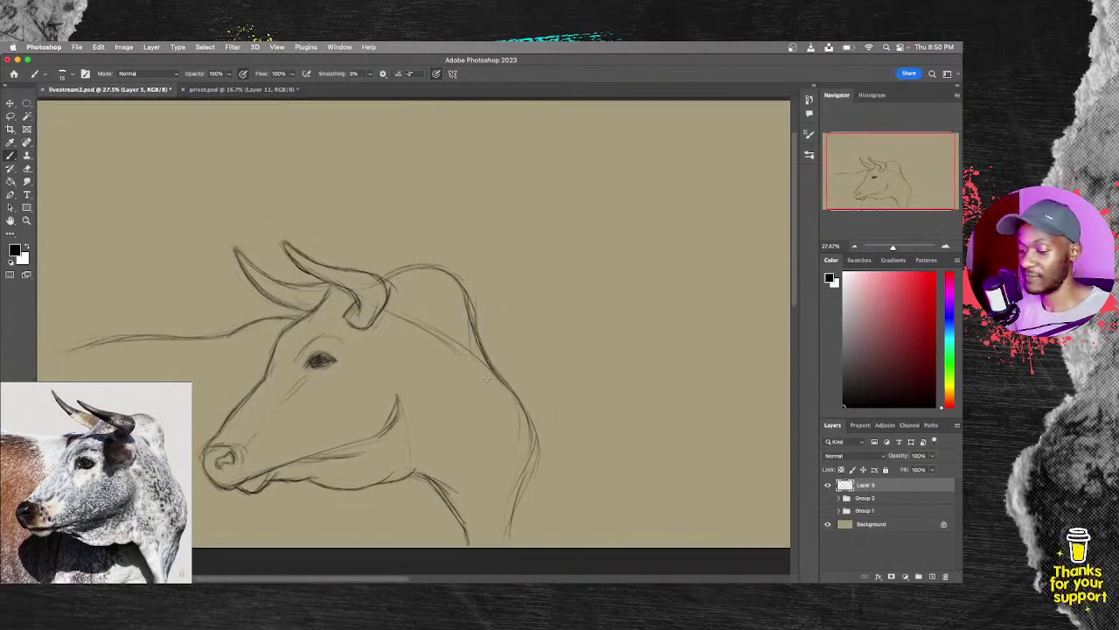
{"action": "key", "text": "super+t"}
{"action": "left_click_drag", "start_coordinate": [547, 230], "coordinate": [421, 310]}
{"action": "left_click_drag", "start_coordinate": [354, 419], "coordinate": [504, 287]}
{"action": "left_click", "coordinate": [508, 74]}
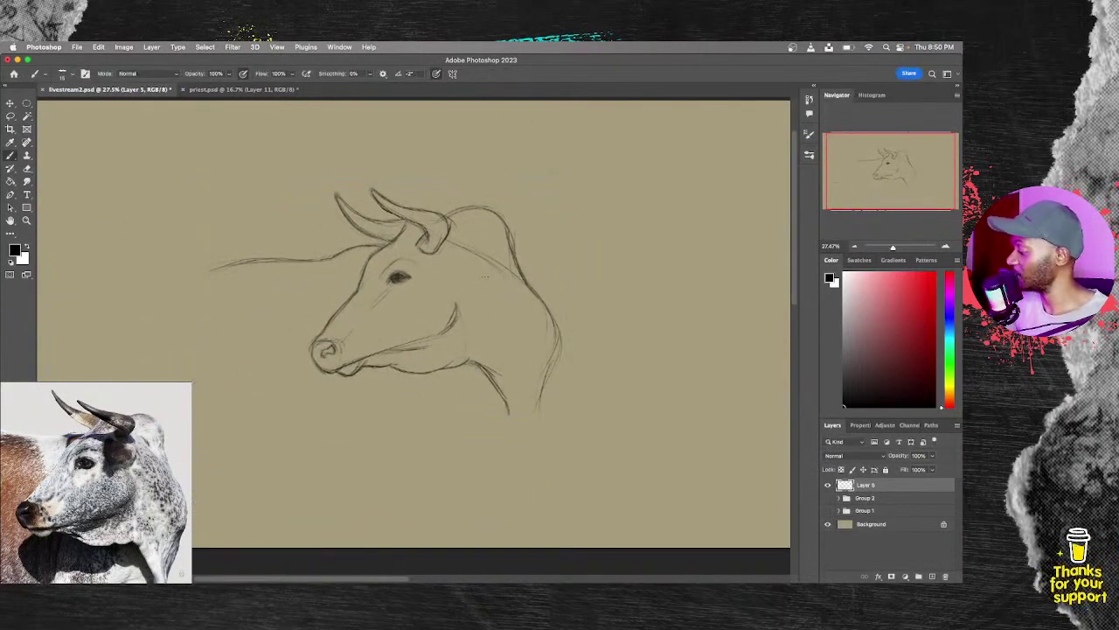
Step: Darken the nostril and the front contour of the muzzle, and strengthen the hump outline behind the horns
{"action": "key", "text": "z"}
{"action": "left_click_drag", "start_coordinate": [547, 289], "coordinate": [576, 289]}
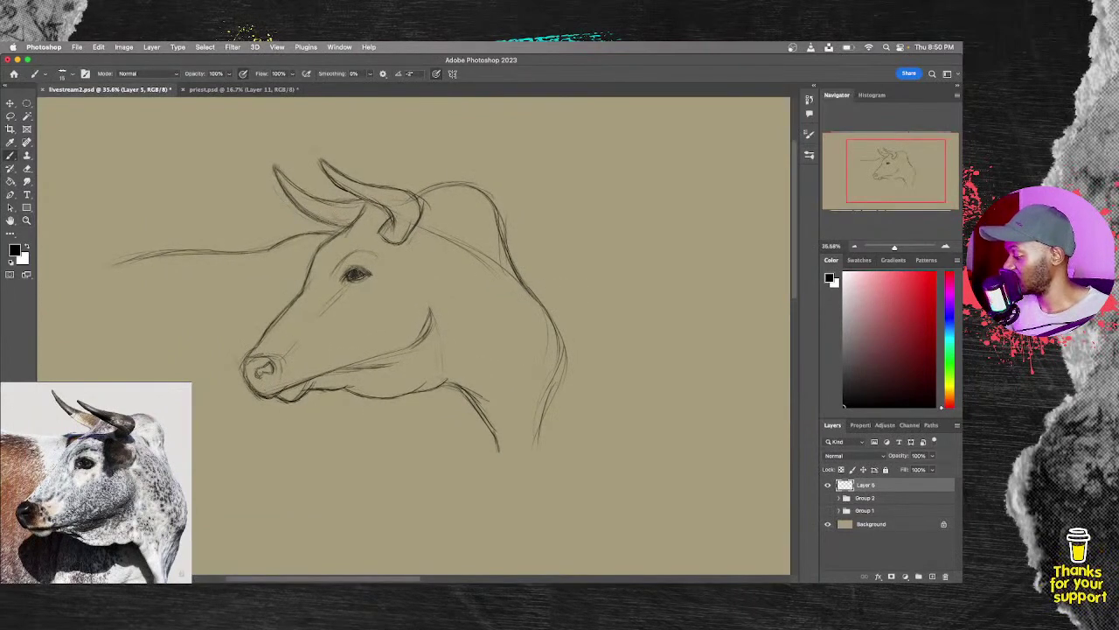
{"action": "left_click_drag", "start_coordinate": [262, 368], "coordinate": [258, 379]}
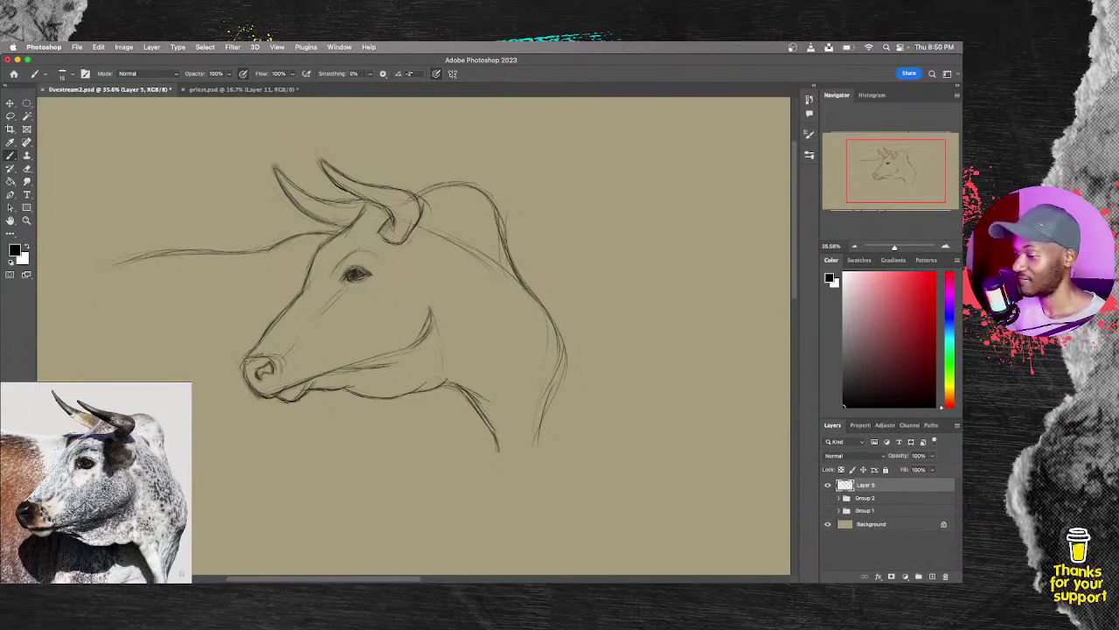
{"action": "left_click_drag", "start_coordinate": [271, 357], "coordinate": [276, 372]}
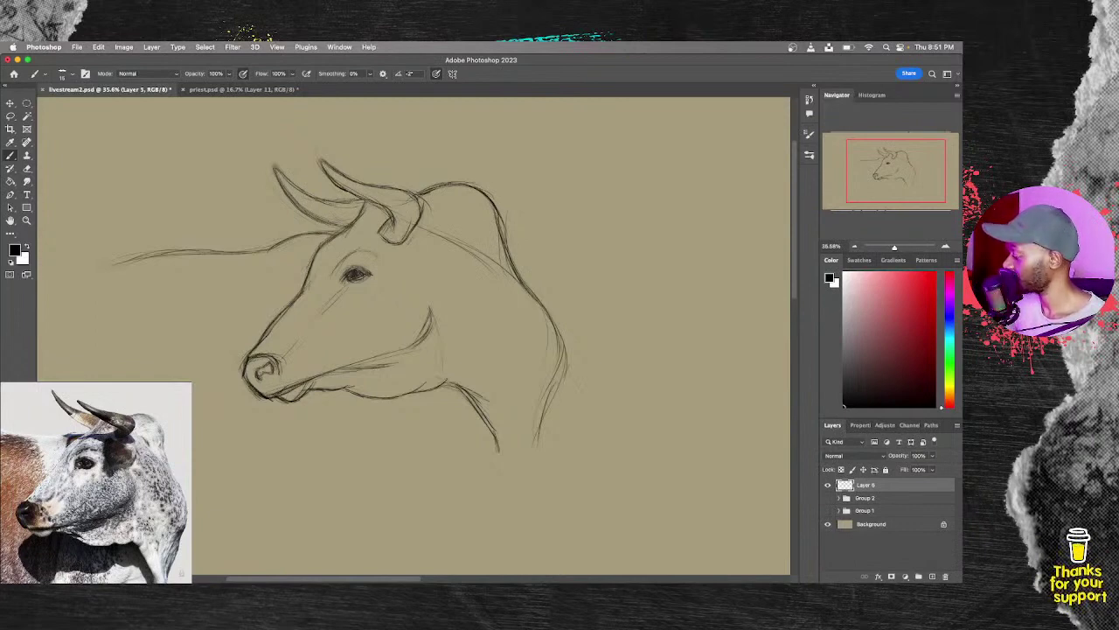
Step: Extend the chest contour and the throat line downward so they nearly meet below the neck
{"action": "left_click_drag", "start_coordinate": [567, 366], "coordinate": [537, 492]}
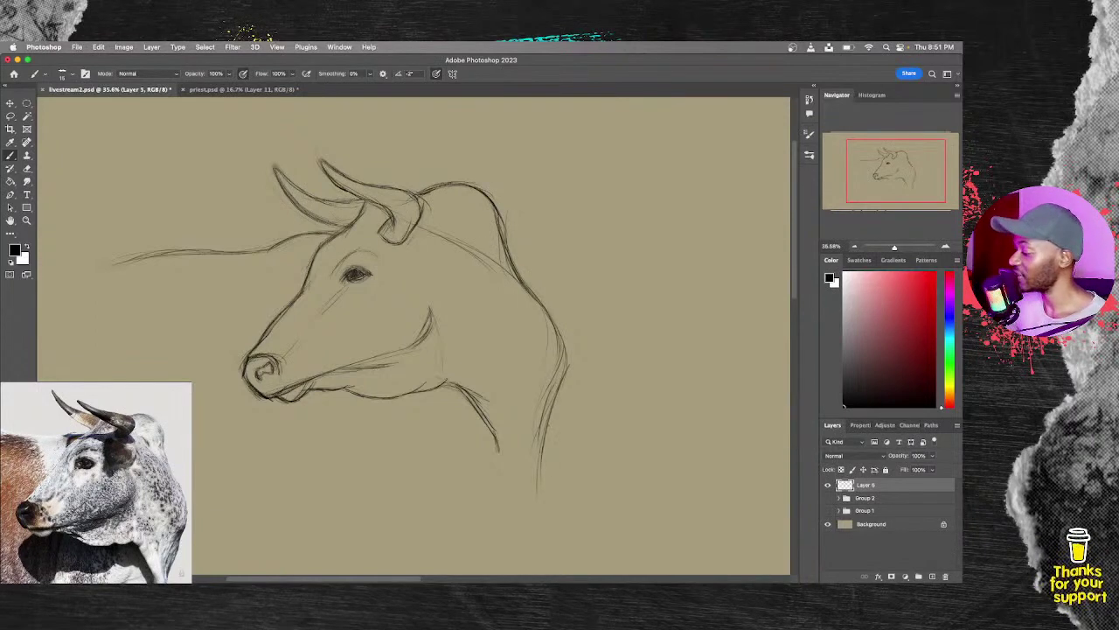
{"action": "left_click_drag", "start_coordinate": [551, 420], "coordinate": [538, 477]}
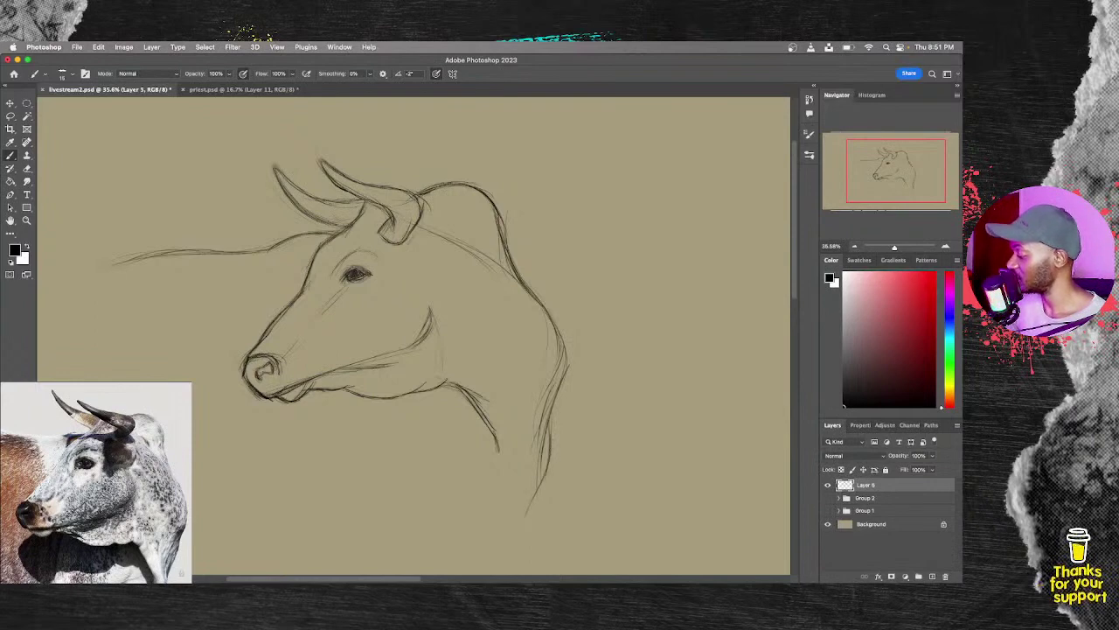
{"action": "left_click_drag", "start_coordinate": [551, 437], "coordinate": [525, 515]}
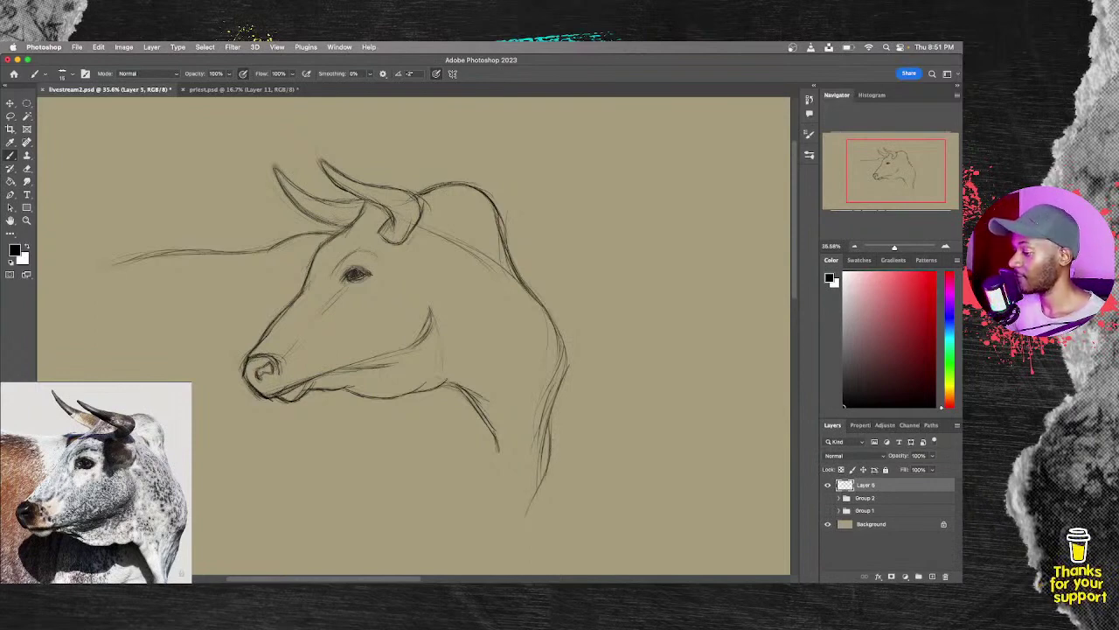
{"action": "left_click_drag", "start_coordinate": [500, 457], "coordinate": [516, 494]}
{"action": "left_click_drag", "start_coordinate": [497, 460], "coordinate": [525, 491]}
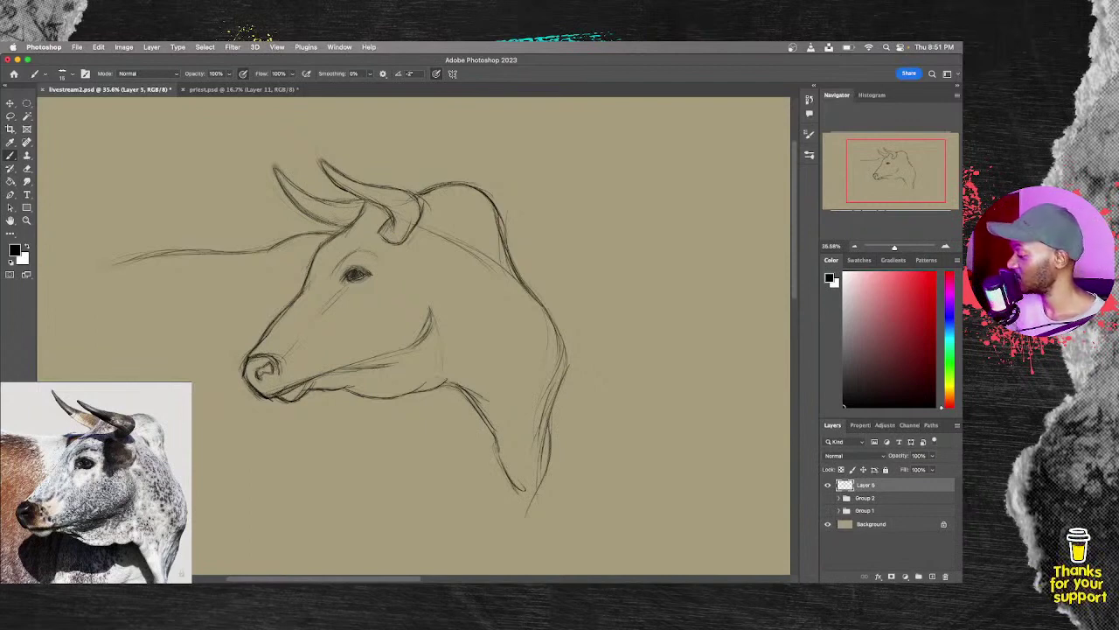
Step: Lower the opacity of the bull sketch layer and add a new empty layer above it
{"action": "left_click_drag", "start_coordinate": [887, 460], "coordinate": [869, 460]}
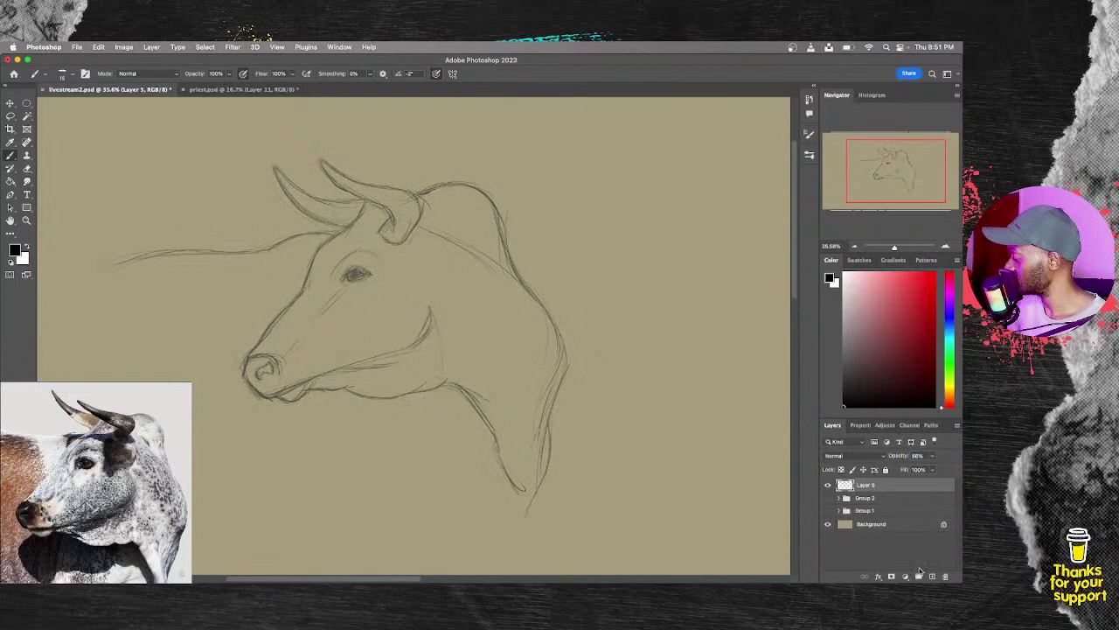
{"action": "left_click", "coordinate": [918, 576]}
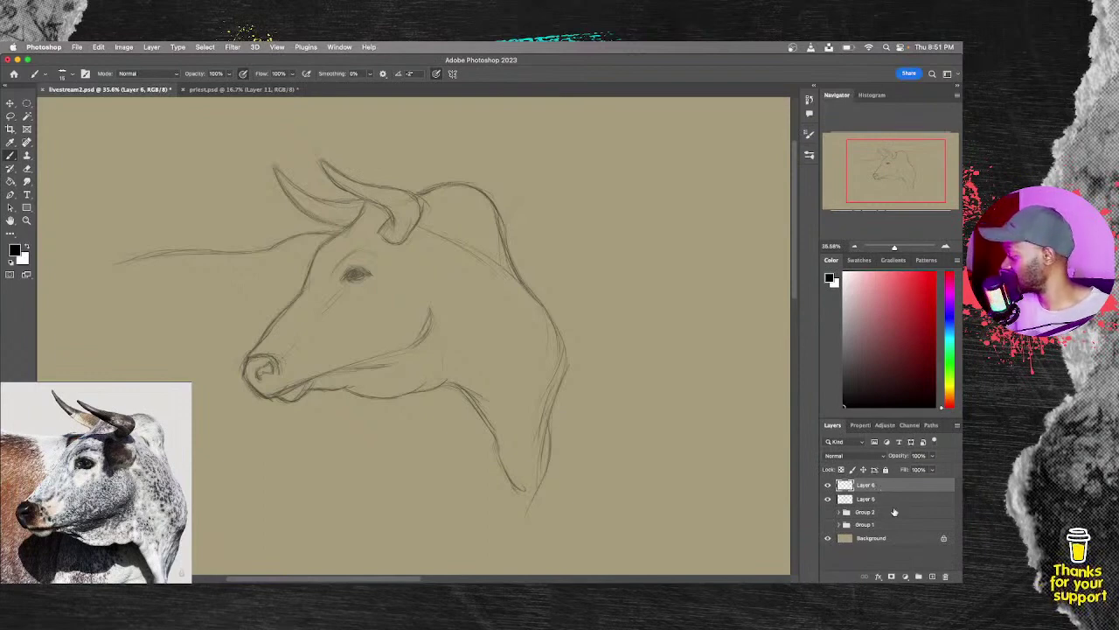
Step: Select the muzzle area on the rough sketch layer with the Lasso, shift it slightly toward the head, and deselect
{"action": "left_click", "coordinate": [866, 499]}
{"action": "key", "text": "l"}
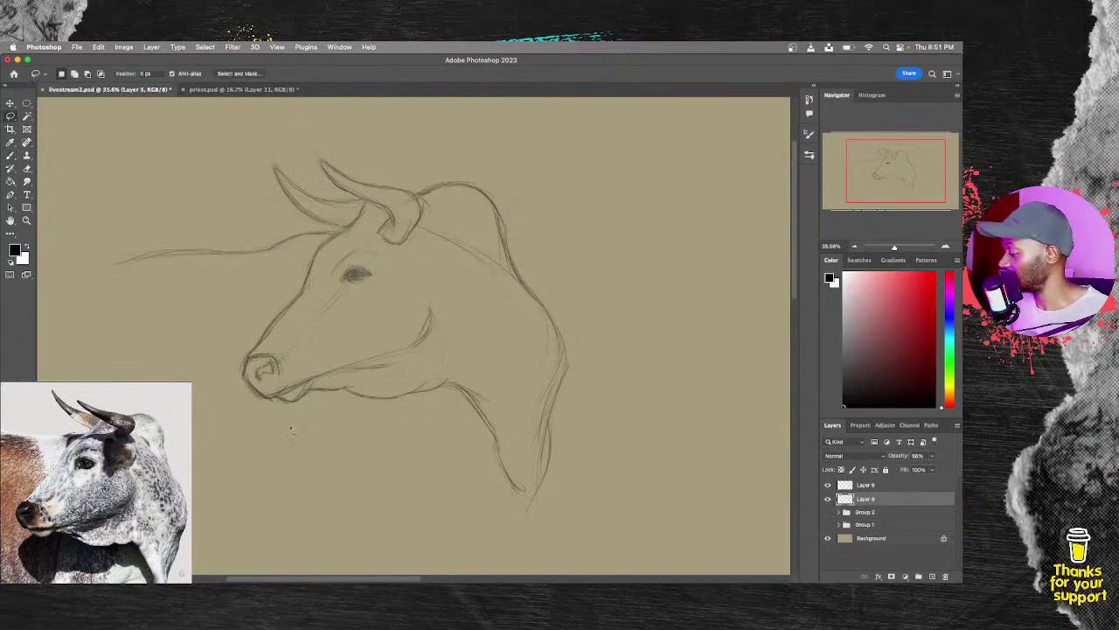
{"action": "left_click_drag", "start_coordinate": [297, 442], "coordinate": [232, 306]}
{"action": "left_click_drag", "start_coordinate": [210, 357], "coordinate": [297, 442]}
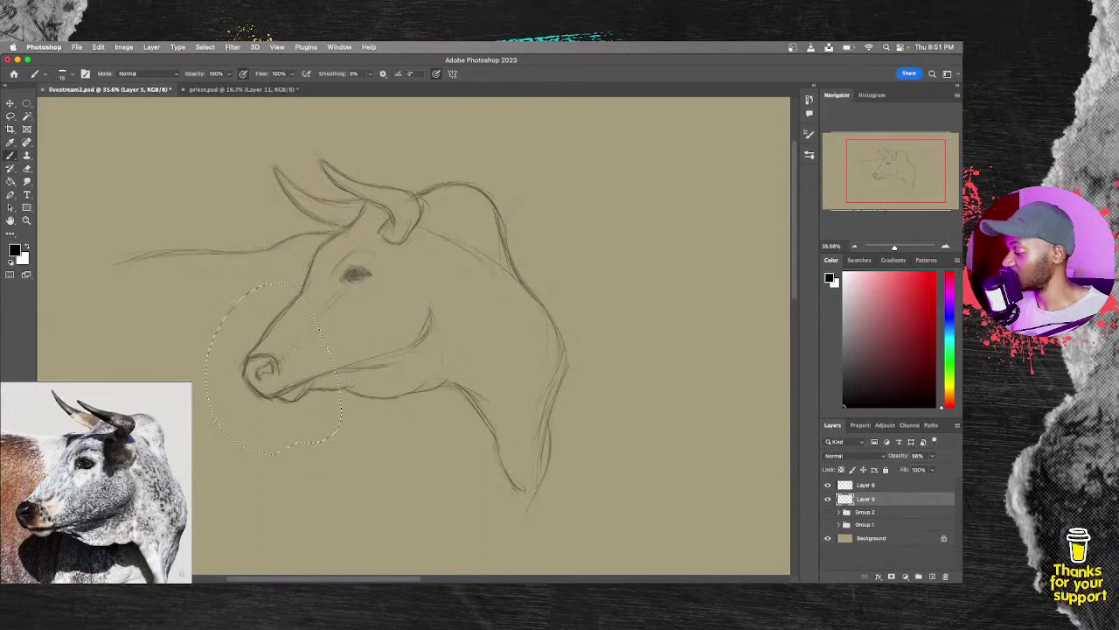
{"action": "key", "text": "b"}
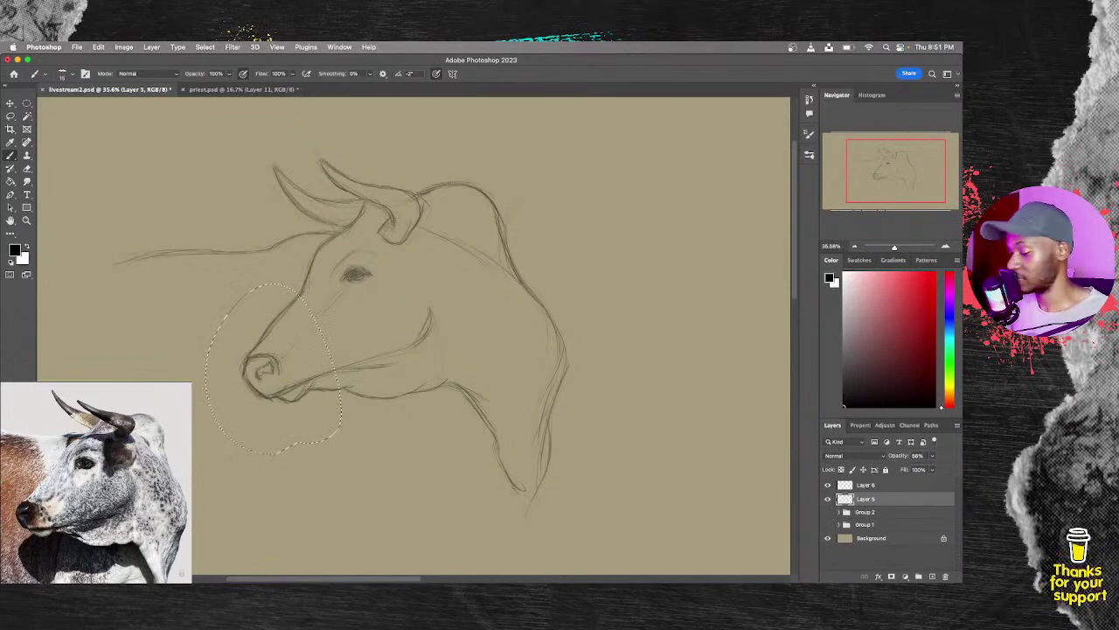
{"action": "key", "text": "v"}
{"action": "mouse_move", "coordinate": [305, 399]}
{"action": "left_mouse_down"}
{"action": "mouse_move", "coordinate": [313, 389]}
{"action": "mouse_move", "coordinate": [363, 422]}
{"action": "mouse_move", "coordinate": [337, 409]}
{"action": "left_mouse_up"}
{"action": "key", "text": "b"}
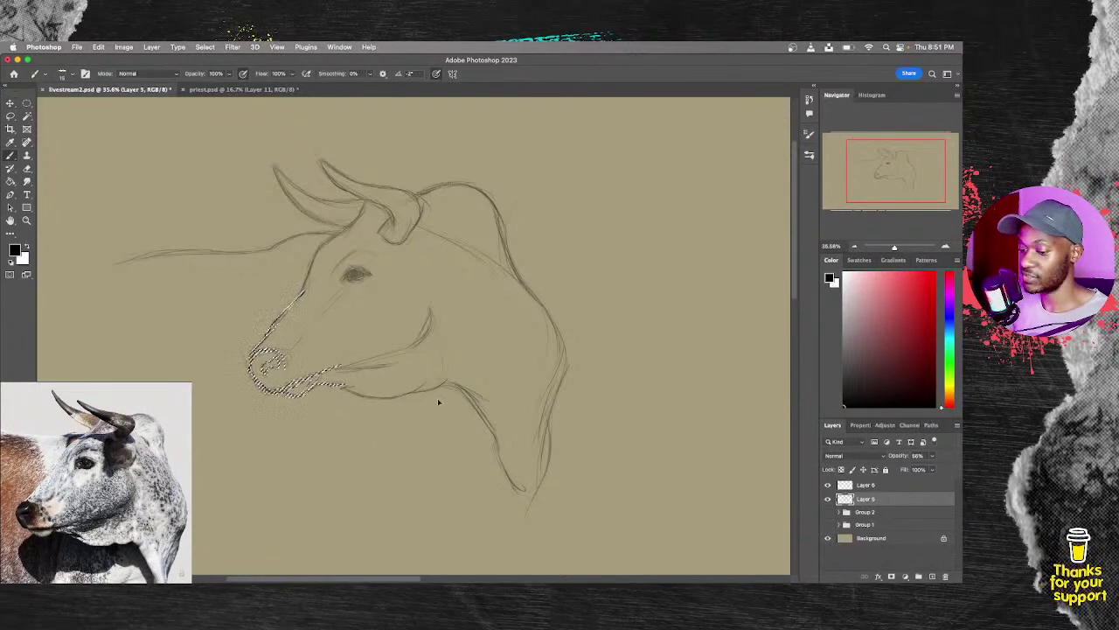
{"action": "key", "text": "ctrl+d"}
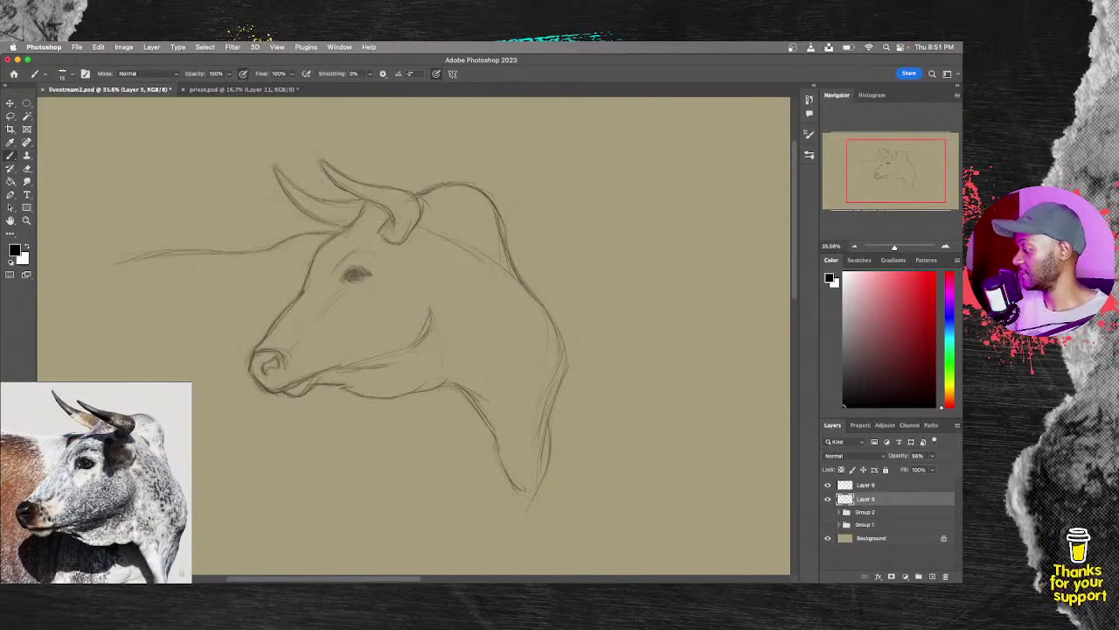
Step: On the new top layer, redraw the nostril, nose bridge and forehead contour up to the horn base in dark lines
{"action": "key", "text": "z"}
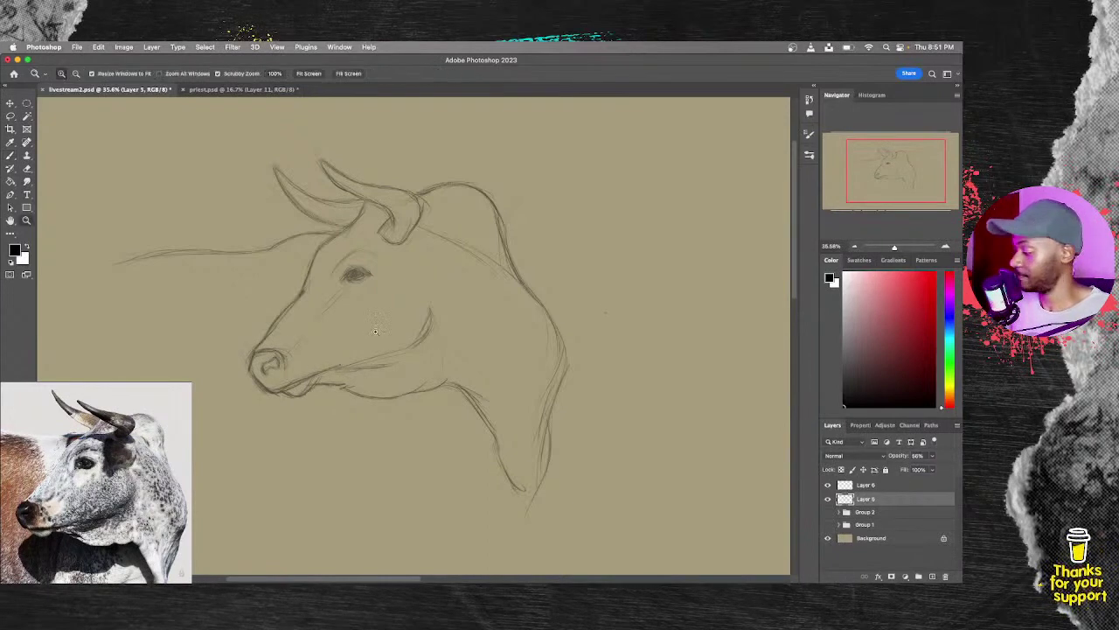
{"action": "left_click_drag", "start_coordinate": [373, 328], "coordinate": [413, 329]}
{"action": "key", "text": "b"}
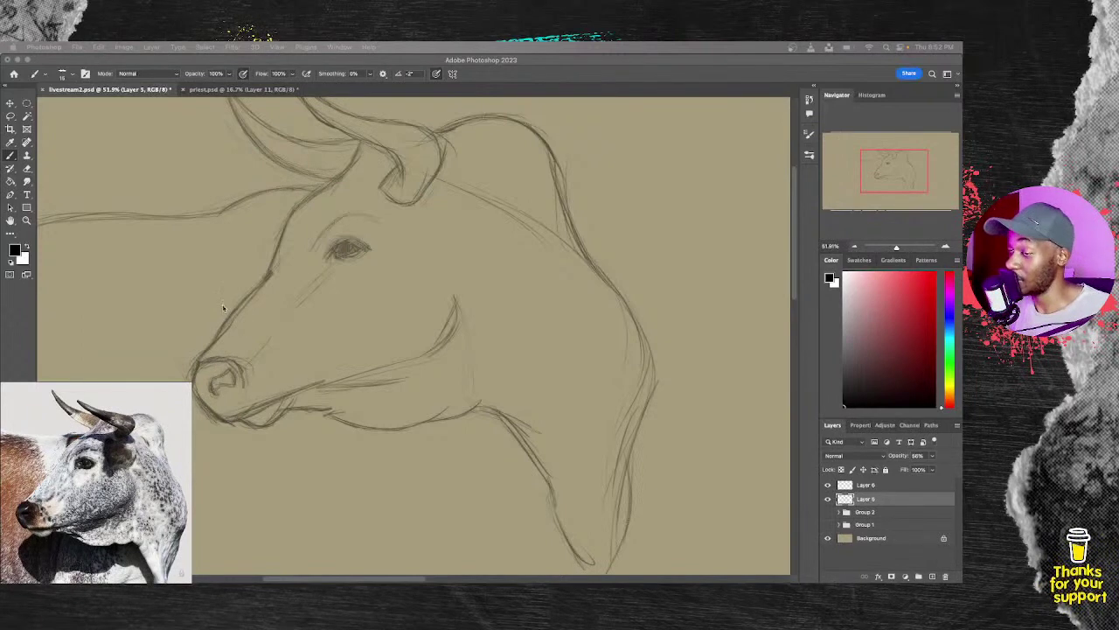
{"action": "left_click", "coordinate": [234, 329]}
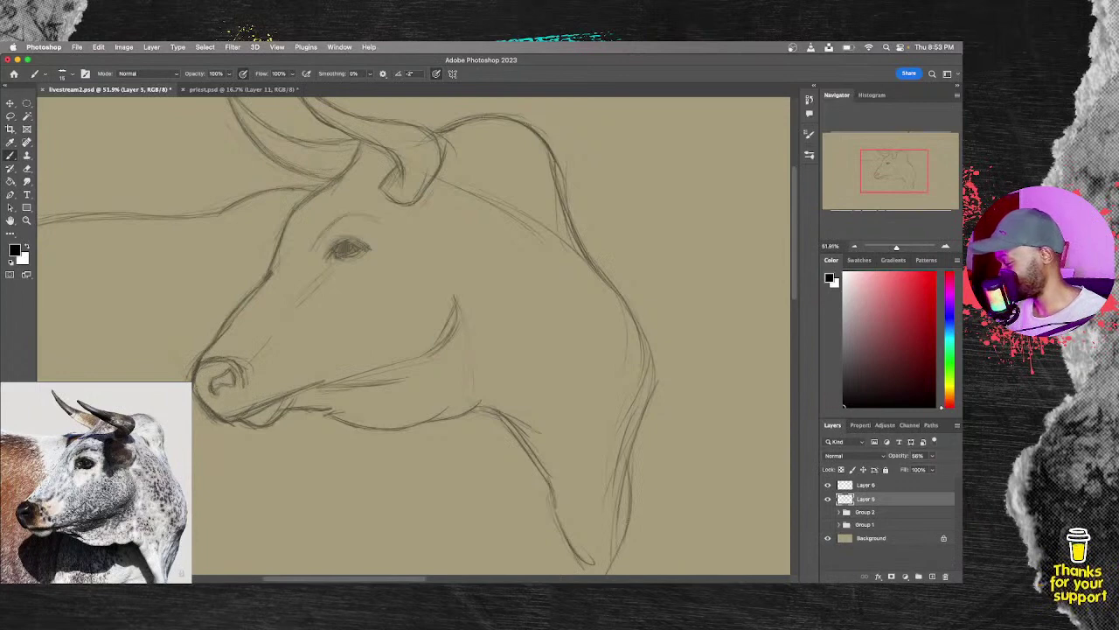
{"action": "left_click", "coordinate": [880, 484]}
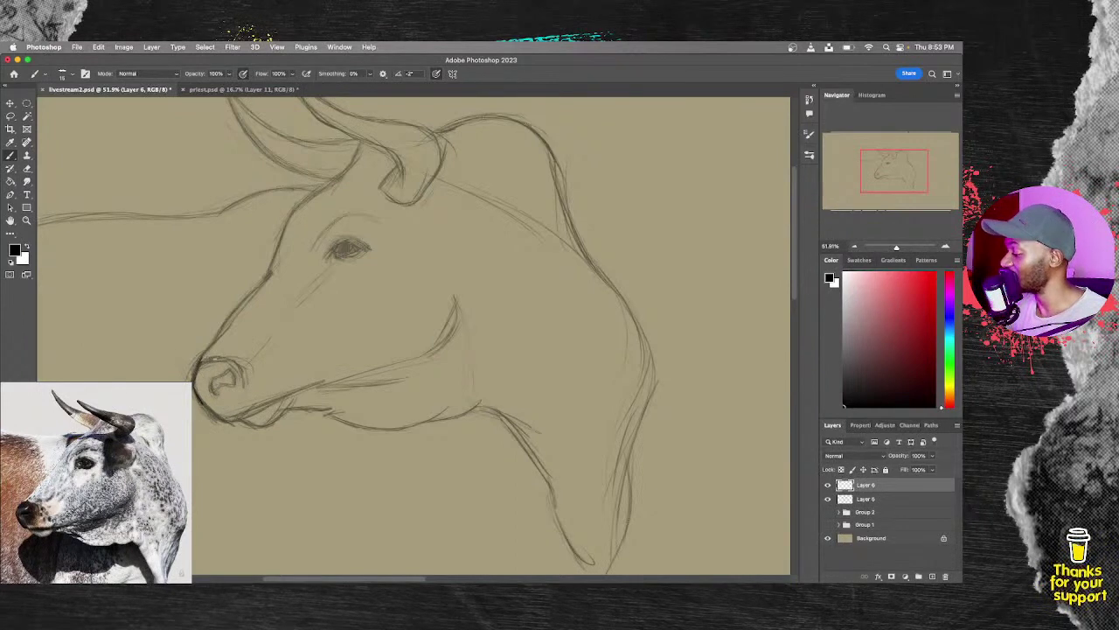
{"action": "mouse_move", "coordinate": [224, 357]}
{"action": "left_mouse_down"}
{"action": "mouse_move", "coordinate": [244, 361]}
{"action": "mouse_move", "coordinate": [247, 382]}
{"action": "mouse_move", "coordinate": [215, 393]}
{"action": "mouse_move", "coordinate": [233, 359]}
{"action": "mouse_move", "coordinate": [244, 371]}
{"action": "mouse_move", "coordinate": [222, 330]}
{"action": "mouse_move", "coordinate": [269, 265]}
{"action": "left_mouse_up"}
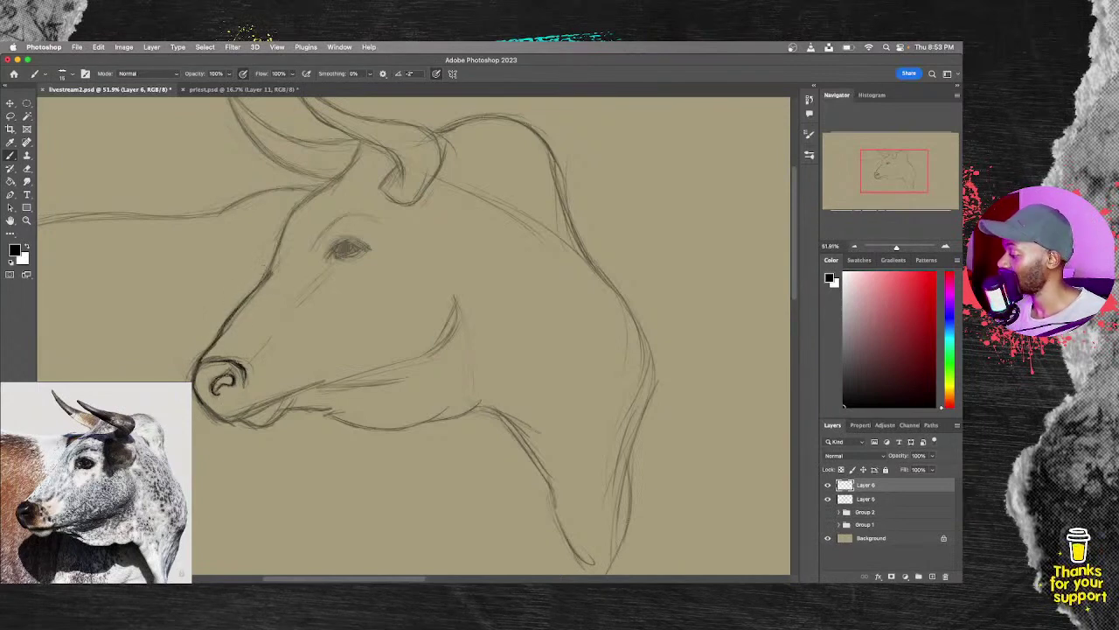
{"action": "mouse_move", "coordinate": [276, 255]}
{"action": "left_mouse_down"}
{"action": "mouse_move", "coordinate": [292, 212]}
{"action": "mouse_move", "coordinate": [358, 147]}
{"action": "left_mouse_up"}
{"action": "left_click_drag", "start_coordinate": [296, 212], "coordinate": [309, 197]}
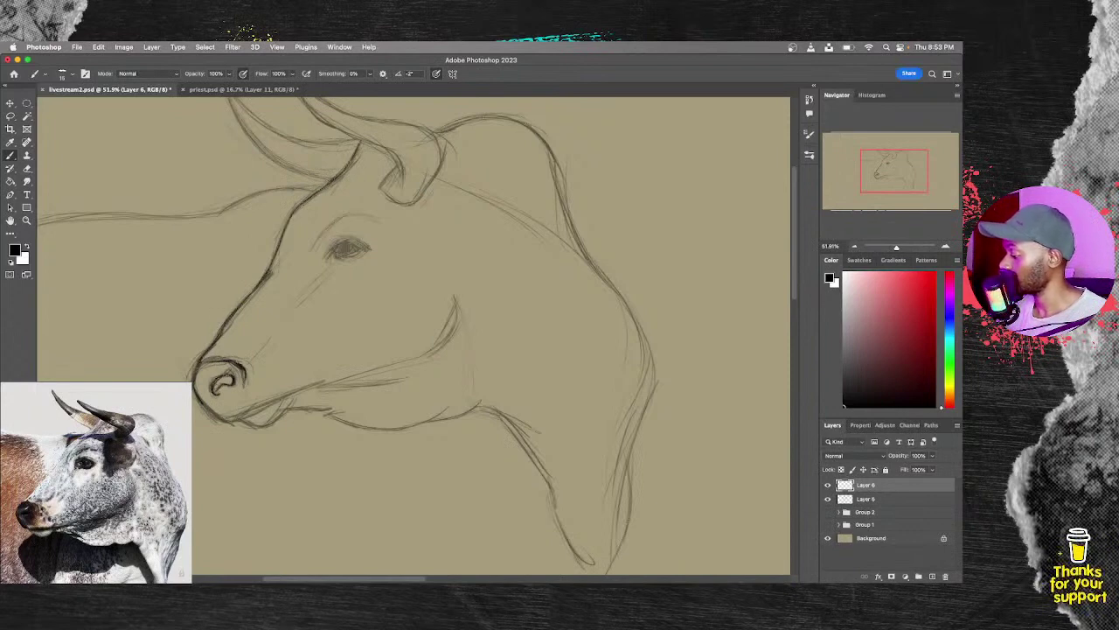
Step: Trace the underside of the muzzle, the mouth line and the upward cheek curve with darker strokes
{"action": "left_click_drag", "start_coordinate": [200, 400], "coordinate": [222, 421]}
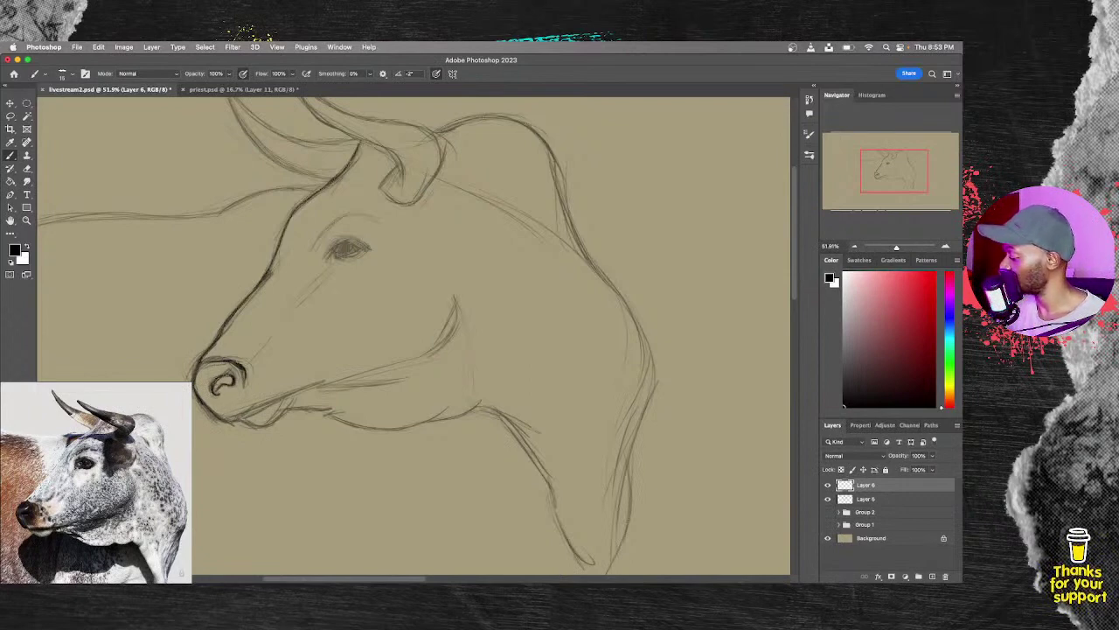
{"action": "left_click_drag", "start_coordinate": [224, 418], "coordinate": [244, 418]}
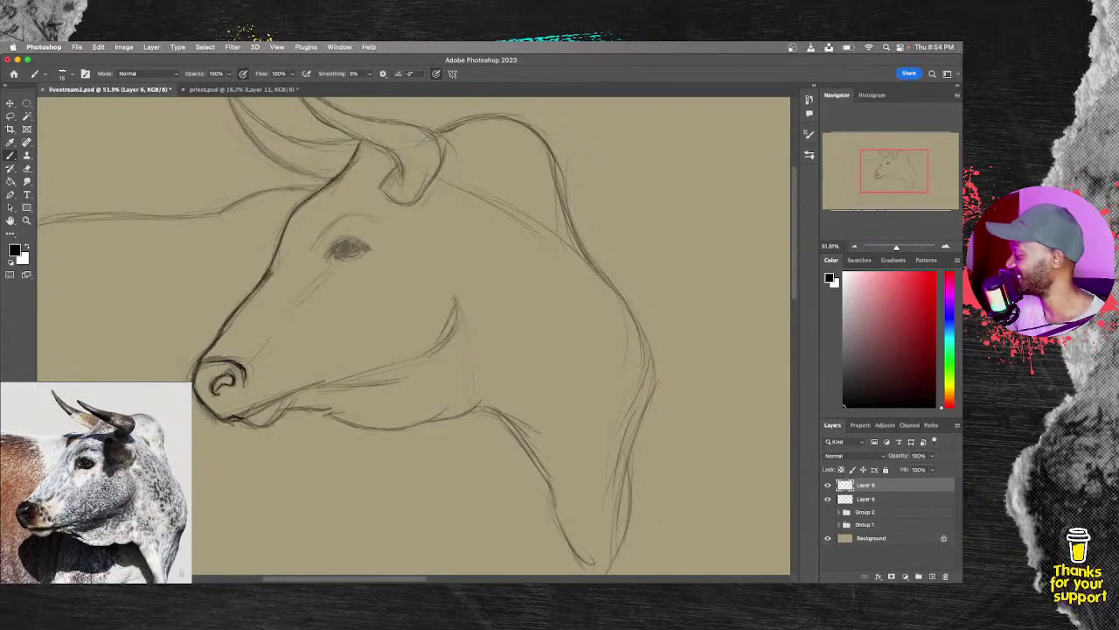
{"action": "left_click_drag", "start_coordinate": [247, 418], "coordinate": [328, 384]}
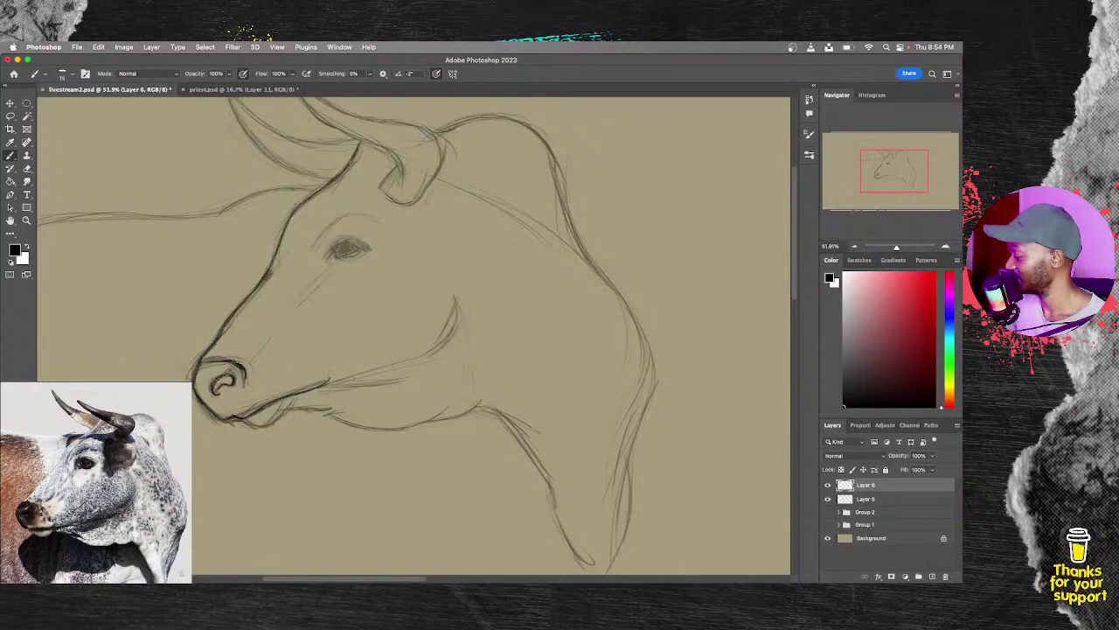
{"action": "left_click_drag", "start_coordinate": [351, 382], "coordinate": [420, 365]}
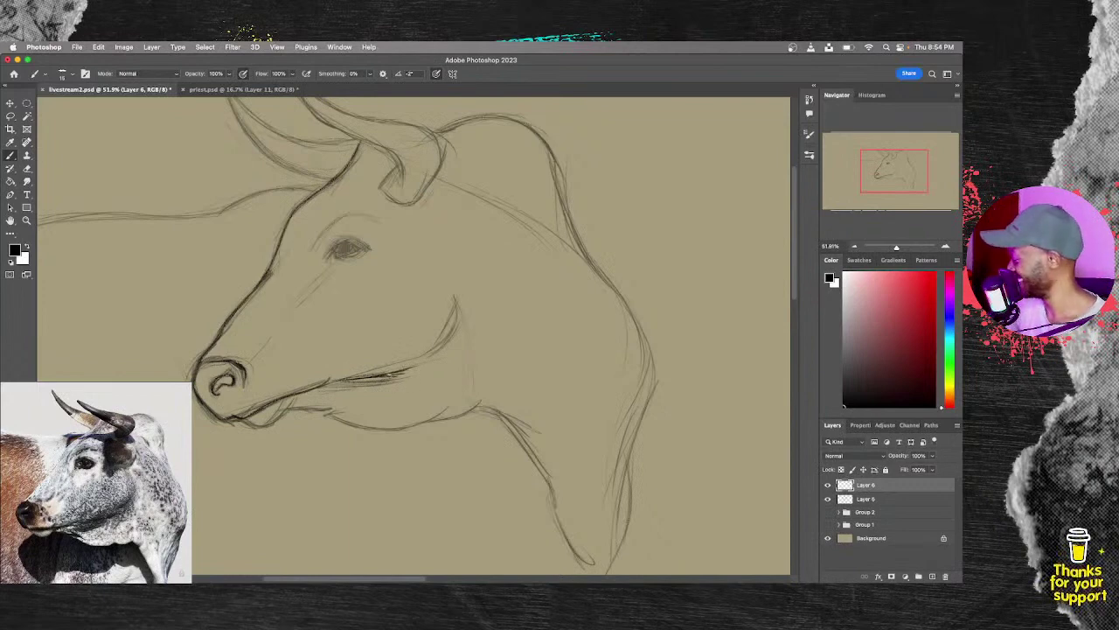
{"action": "left_click_drag", "start_coordinate": [351, 380], "coordinate": [435, 354]}
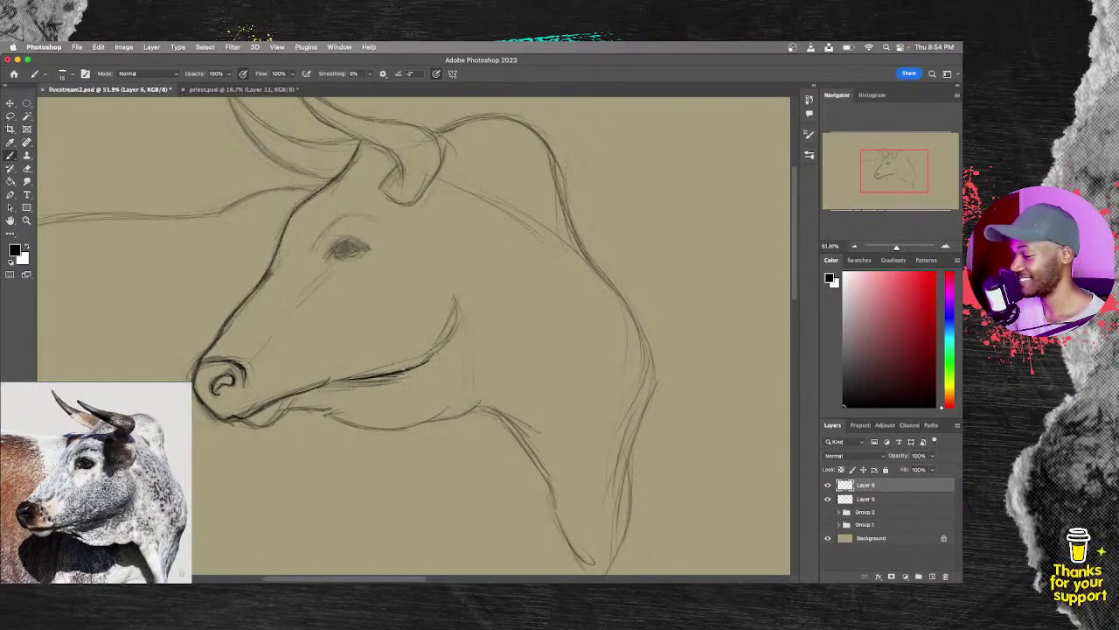
{"action": "left_click_drag", "start_coordinate": [456, 299], "coordinate": [450, 345]}
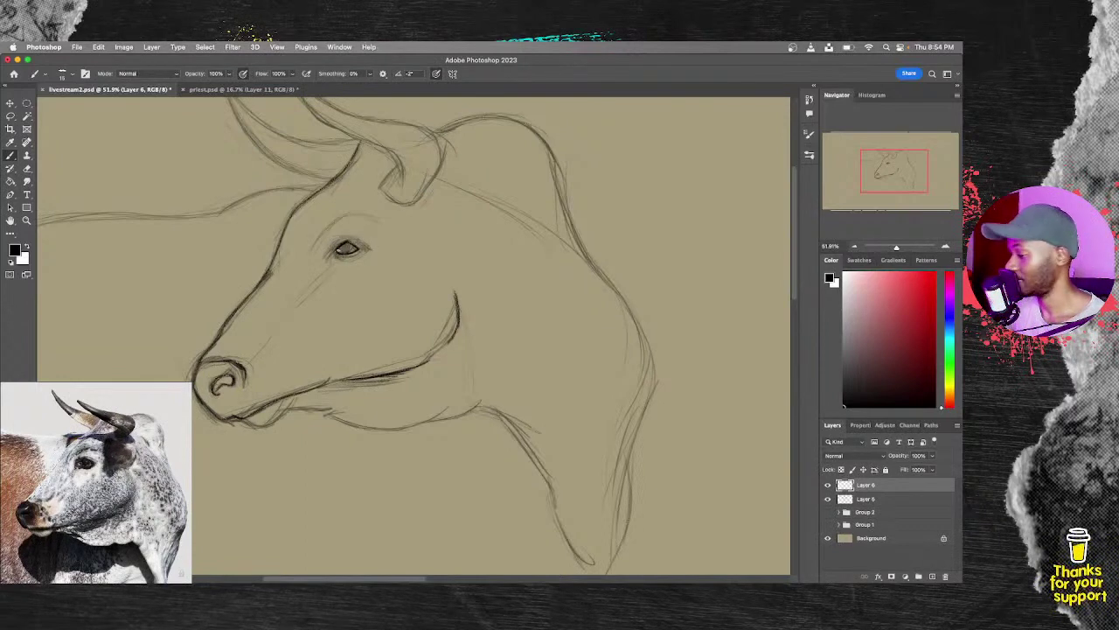
Step: Outline and fill the eye, and draw the brow line above it and the lower edge of the near horn's base
{"action": "left_click_drag", "start_coordinate": [328, 254], "coordinate": [336, 246]}
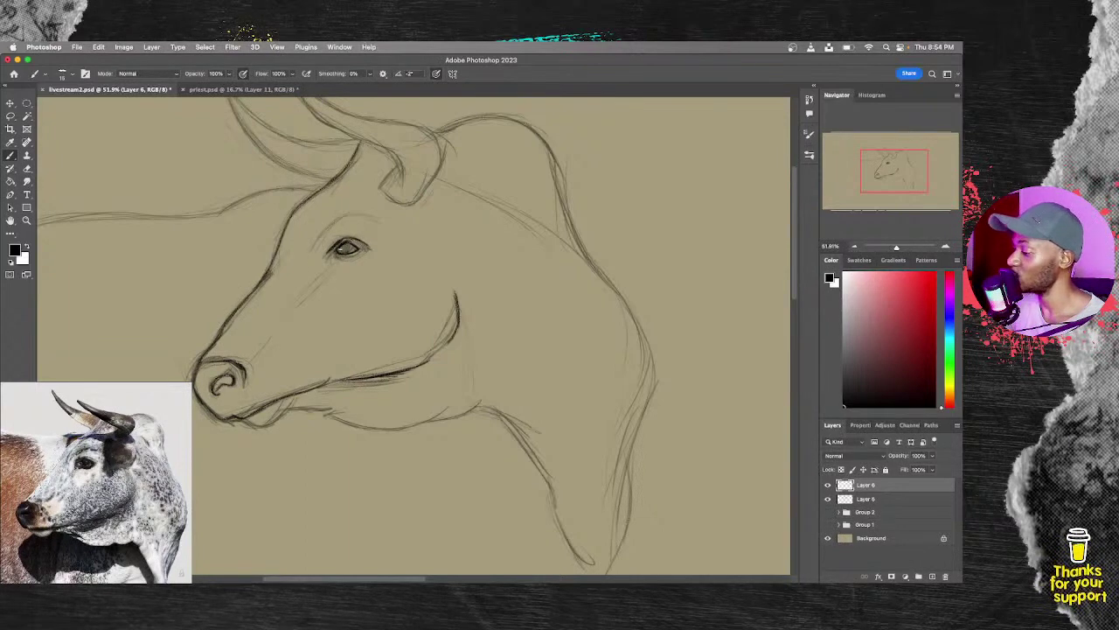
{"action": "mouse_move", "coordinate": [331, 256]}
{"action": "left_mouse_down"}
{"action": "mouse_move", "coordinate": [356, 252]}
{"action": "mouse_move", "coordinate": [346, 250]}
{"action": "left_mouse_up"}
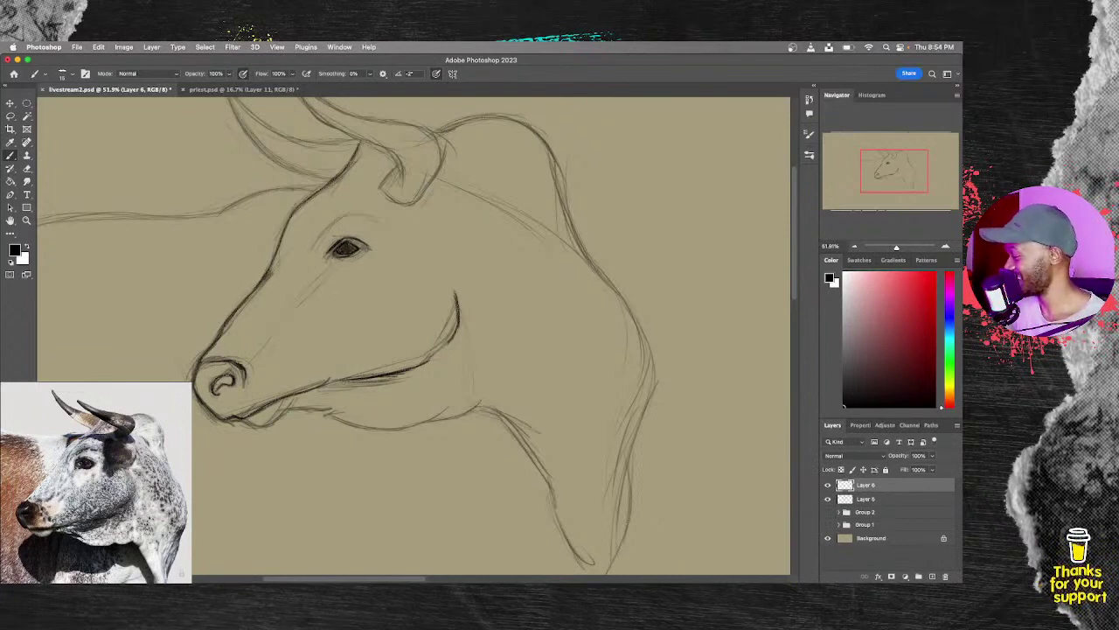
{"action": "mouse_move", "coordinate": [314, 247]}
{"action": "left_mouse_down"}
{"action": "mouse_move", "coordinate": [349, 215]}
{"action": "mouse_move", "coordinate": [385, 220]}
{"action": "mouse_move", "coordinate": [347, 218]}
{"action": "mouse_move", "coordinate": [413, 205]}
{"action": "mouse_move", "coordinate": [432, 184]}
{"action": "left_mouse_up"}
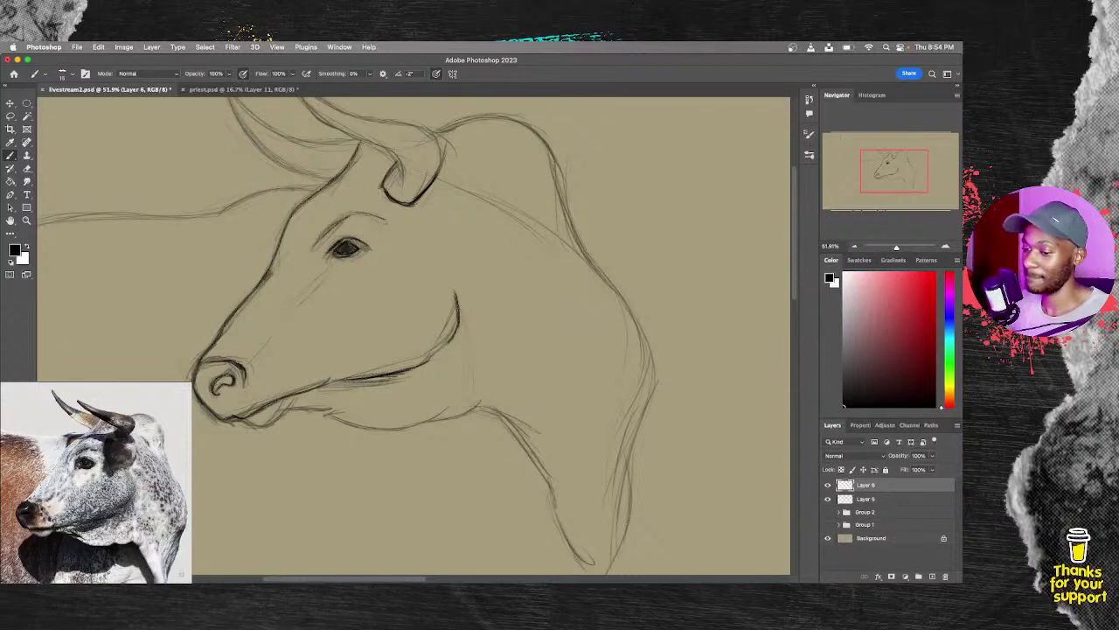
Step: Trace the near horn's lower and upper edges from the tip down to its curled base in clean dark lines
{"action": "left_click_drag", "start_coordinate": [424, 268], "coordinate": [388, 340]}
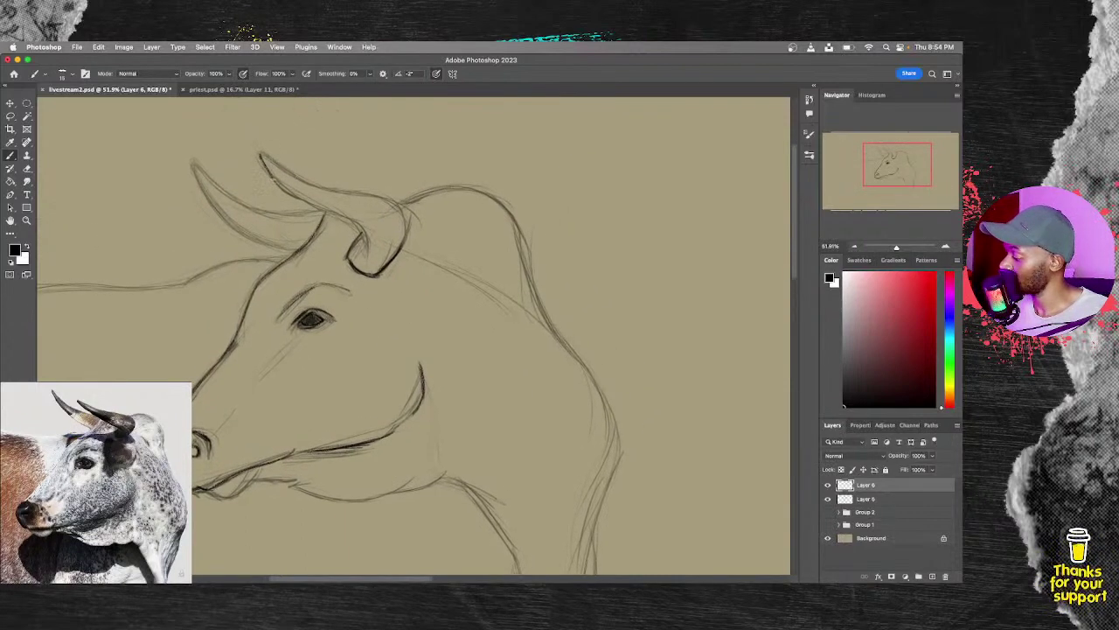
{"action": "left_click_drag", "start_coordinate": [260, 155], "coordinate": [276, 180]}
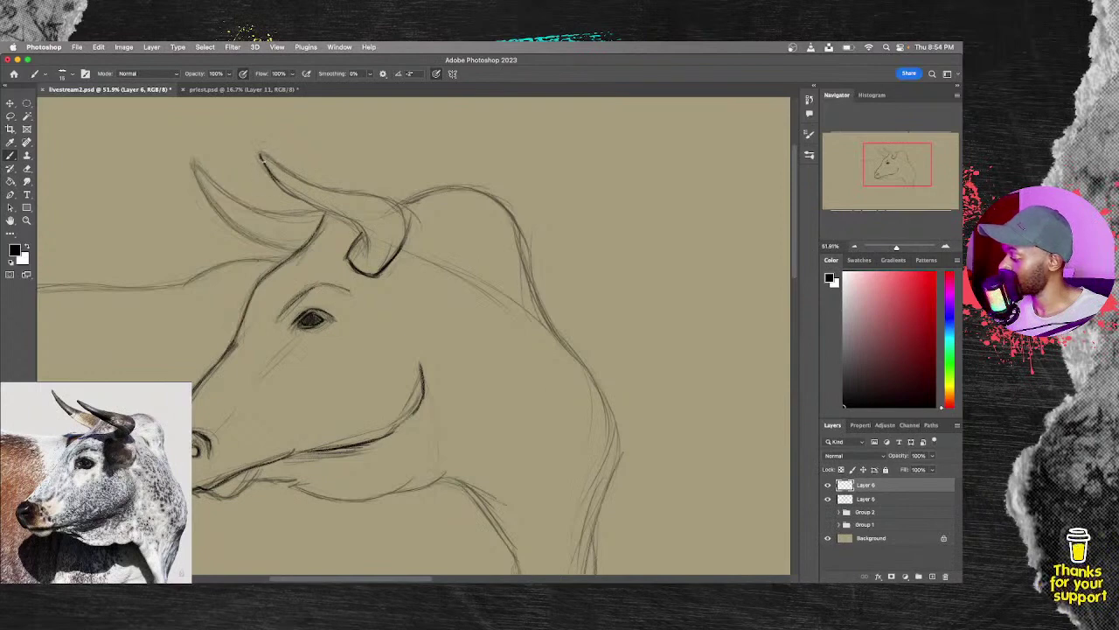
{"action": "left_click_drag", "start_coordinate": [263, 159], "coordinate": [306, 201]}
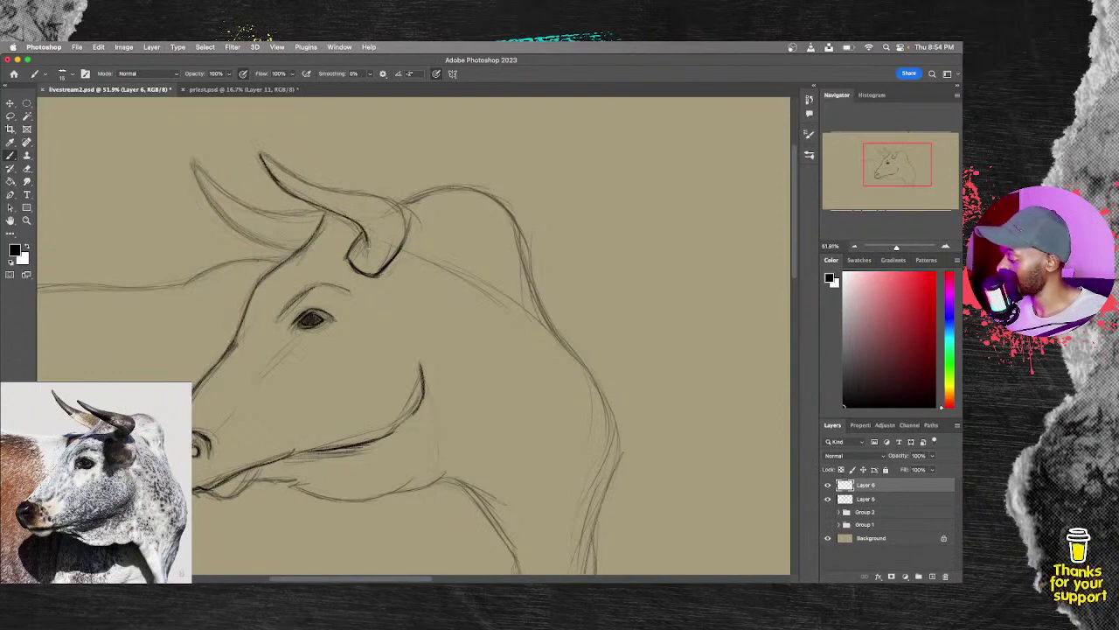
{"action": "left_click_drag", "start_coordinate": [306, 201], "coordinate": [369, 262]}
{"action": "left_click_drag", "start_coordinate": [260, 155], "coordinate": [355, 191]}
{"action": "mouse_move", "coordinate": [355, 191]}
{"action": "left_mouse_down"}
{"action": "mouse_move", "coordinate": [400, 202]}
{"action": "mouse_move", "coordinate": [404, 246]}
{"action": "left_mouse_up"}
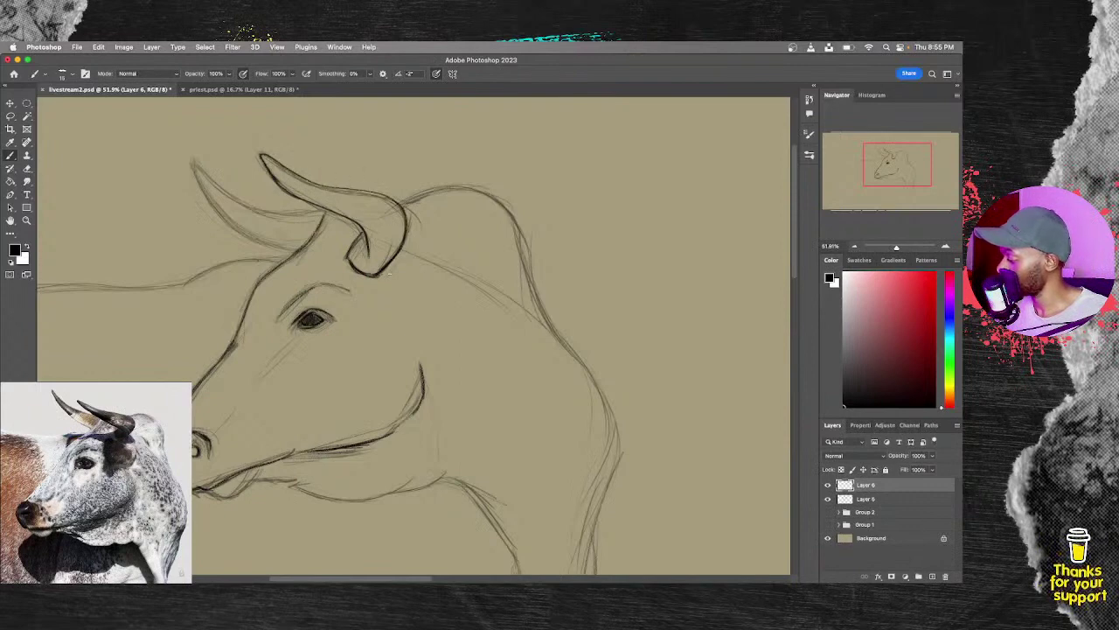
Step: Trace both edges of the far horn from its tip to where it meets the forehead and near horn
{"action": "mouse_move", "coordinate": [193, 163]}
{"action": "left_mouse_down"}
{"action": "mouse_move", "coordinate": [214, 204]}
{"action": "mouse_move", "coordinate": [258, 242]}
{"action": "left_mouse_up"}
{"action": "left_click_drag", "start_coordinate": [259, 241], "coordinate": [294, 253]}
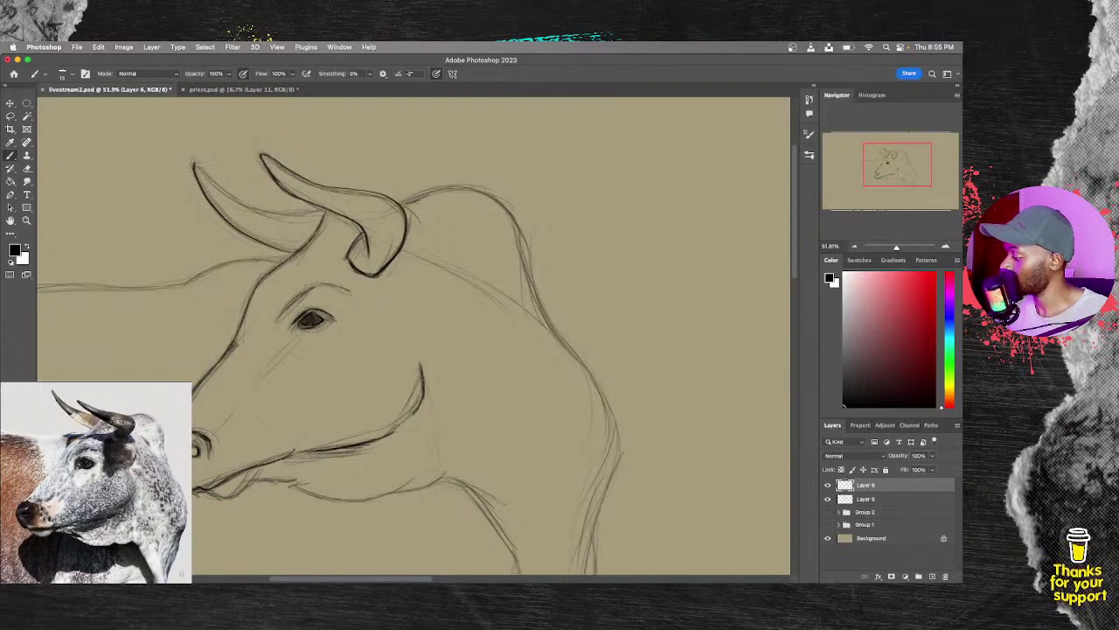
{"action": "mouse_move", "coordinate": [196, 165]}
{"action": "left_mouse_down"}
{"action": "mouse_move", "coordinate": [266, 212]}
{"action": "mouse_move", "coordinate": [313, 216]}
{"action": "left_mouse_up"}
{"action": "left_click_drag", "start_coordinate": [313, 216], "coordinate": [326, 216]}
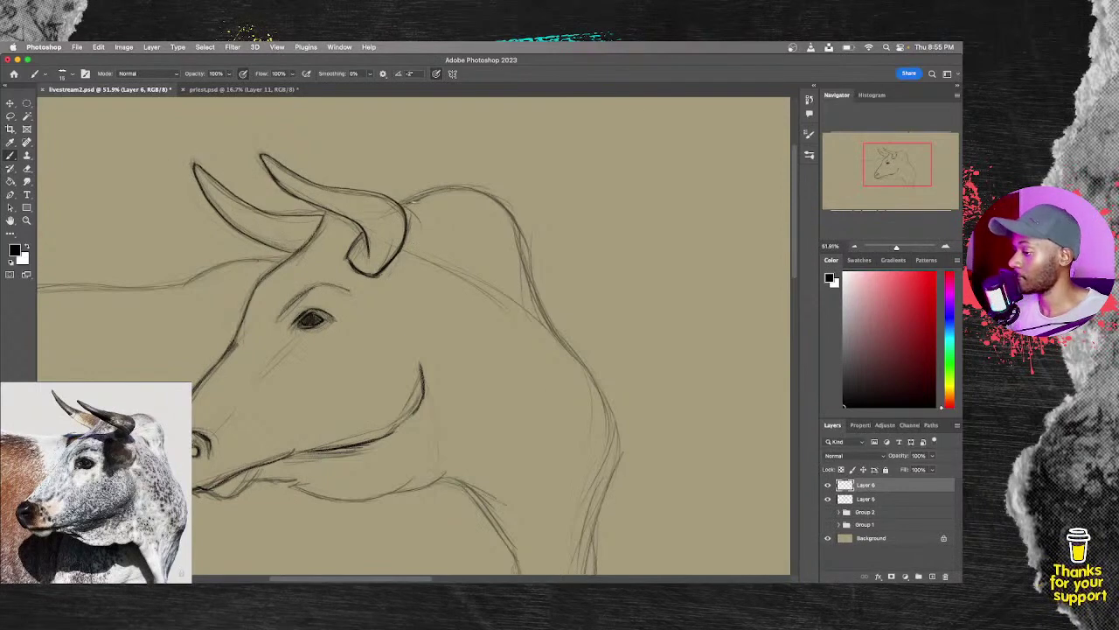
Step: Trace the hump and the back of the neck in clean dark lines down to the chest
{"action": "left_click_drag", "start_coordinate": [400, 204], "coordinate": [437, 187]}
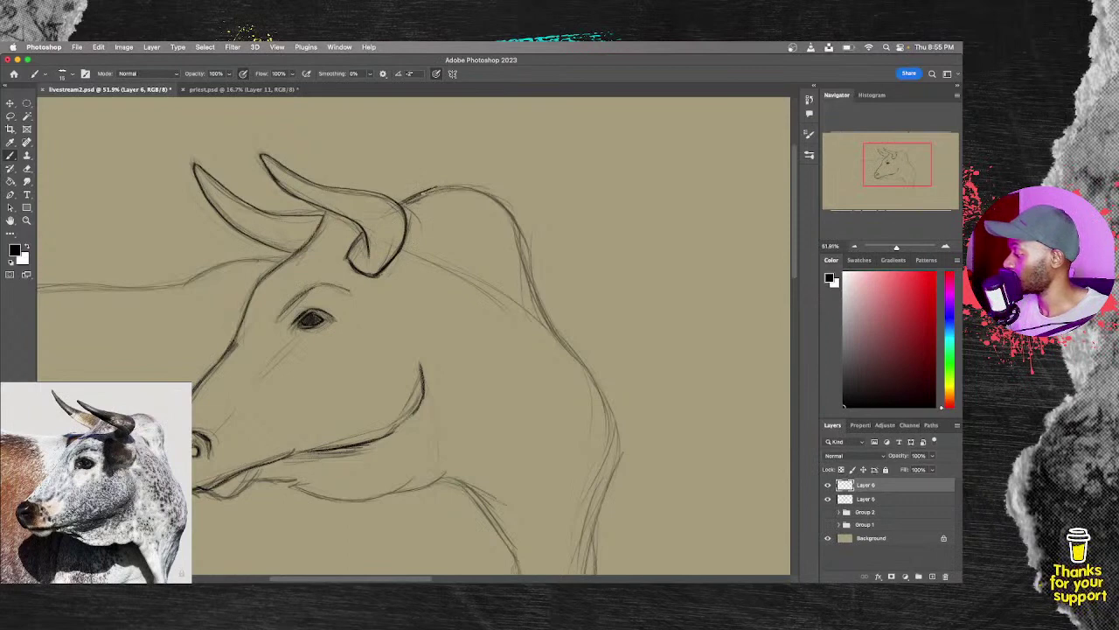
{"action": "left_click_drag", "start_coordinate": [437, 188], "coordinate": [448, 186]}
{"action": "left_click_drag", "start_coordinate": [448, 186], "coordinate": [458, 187]}
{"action": "left_click_drag", "start_coordinate": [458, 188], "coordinate": [476, 187]}
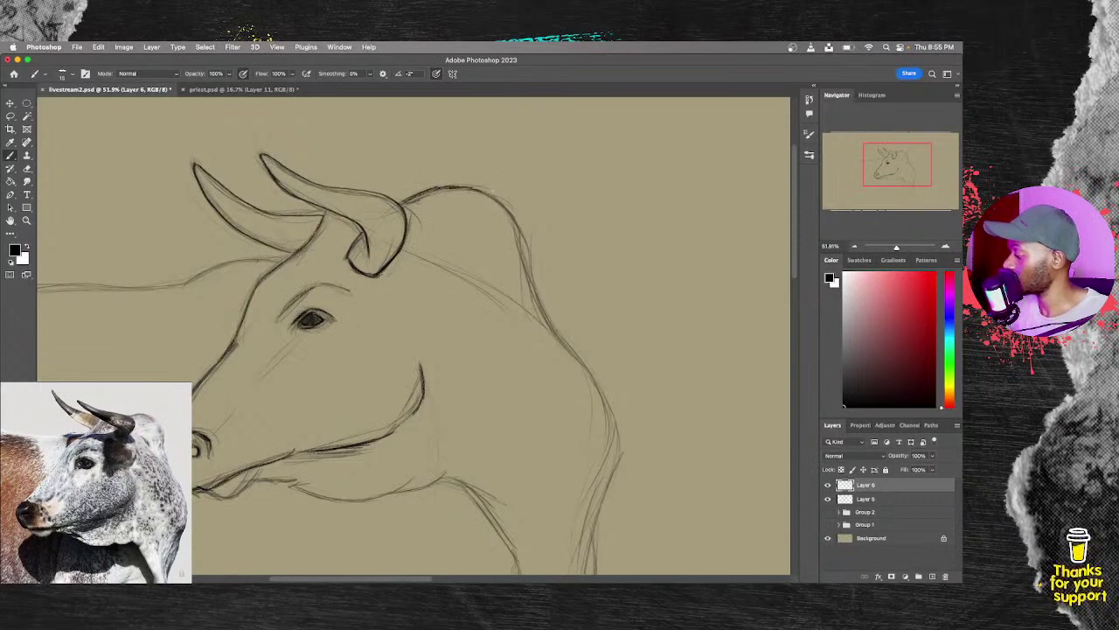
{"action": "left_click_drag", "start_coordinate": [478, 188], "coordinate": [495, 195]}
{"action": "mouse_move", "coordinate": [495, 196]}
{"action": "left_mouse_down"}
{"action": "mouse_move", "coordinate": [516, 222]}
{"action": "mouse_move", "coordinate": [536, 296]}
{"action": "mouse_move", "coordinate": [473, 188]}
{"action": "mouse_move", "coordinate": [535, 272]}
{"action": "mouse_move", "coordinate": [543, 354]}
{"action": "mouse_move", "coordinate": [521, 504]}
{"action": "mouse_move", "coordinate": [488, 556]}
{"action": "left_mouse_up"}
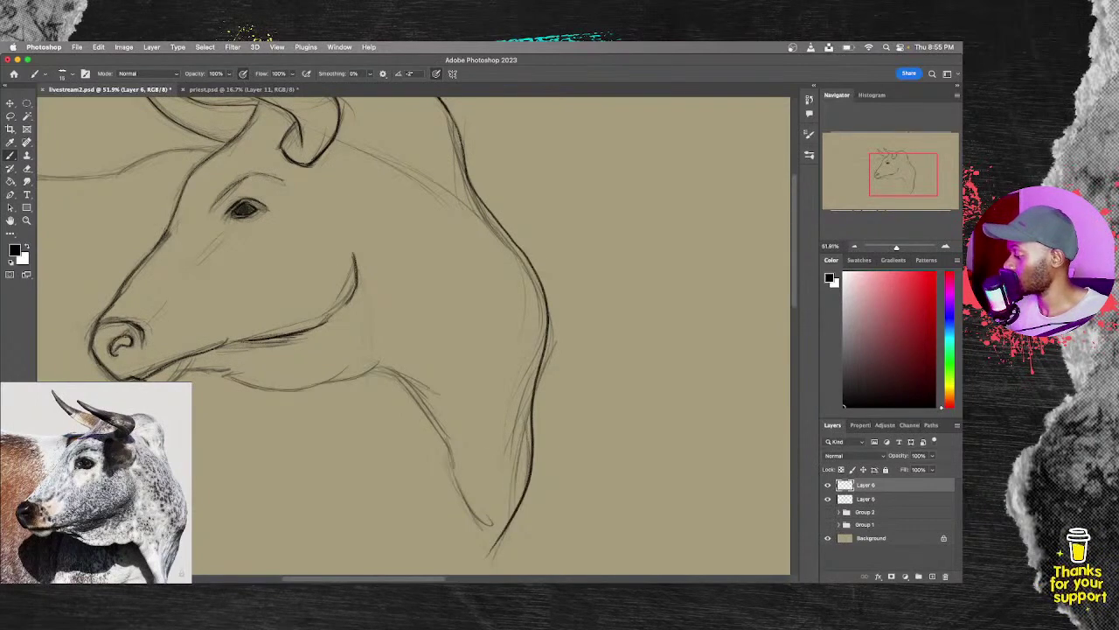
Step: Trace the lower lip and the short chin line beneath the mouth with darker strokes
{"action": "mouse_move", "coordinate": [172, 379]}
{"action": "left_mouse_down"}
{"action": "mouse_move", "coordinate": [192, 357]}
{"action": "mouse_move", "coordinate": [200, 369]}
{"action": "mouse_move", "coordinate": [254, 370]}
{"action": "left_mouse_up"}
{"action": "left_click_drag", "start_coordinate": [186, 370], "coordinate": [250, 367]}
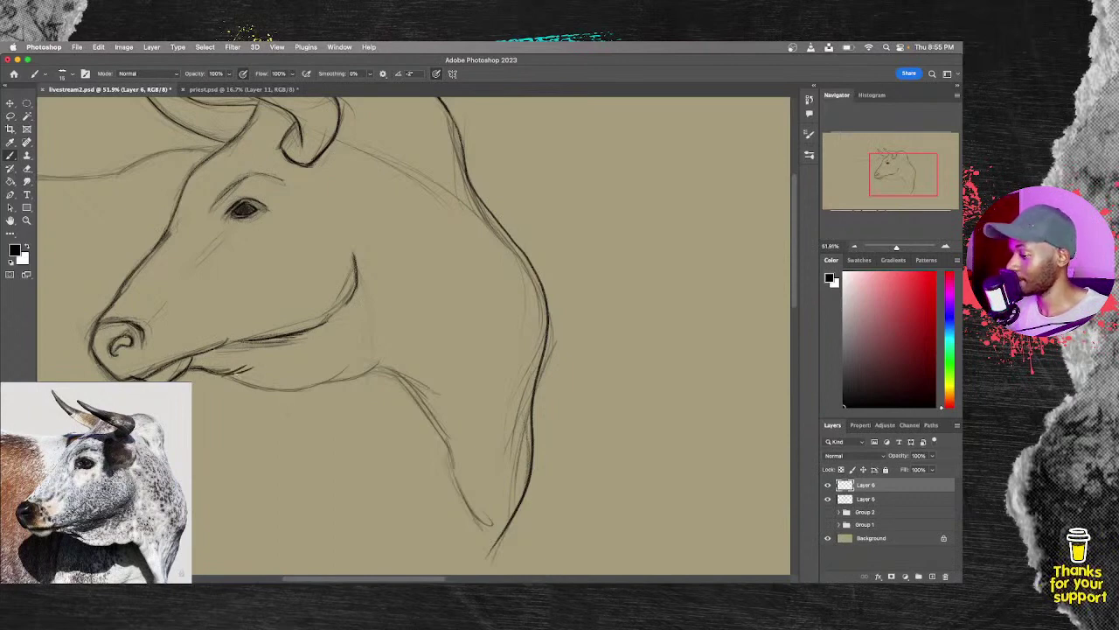
{"action": "key", "text": "super+z"}
{"action": "key", "text": "super+z"}
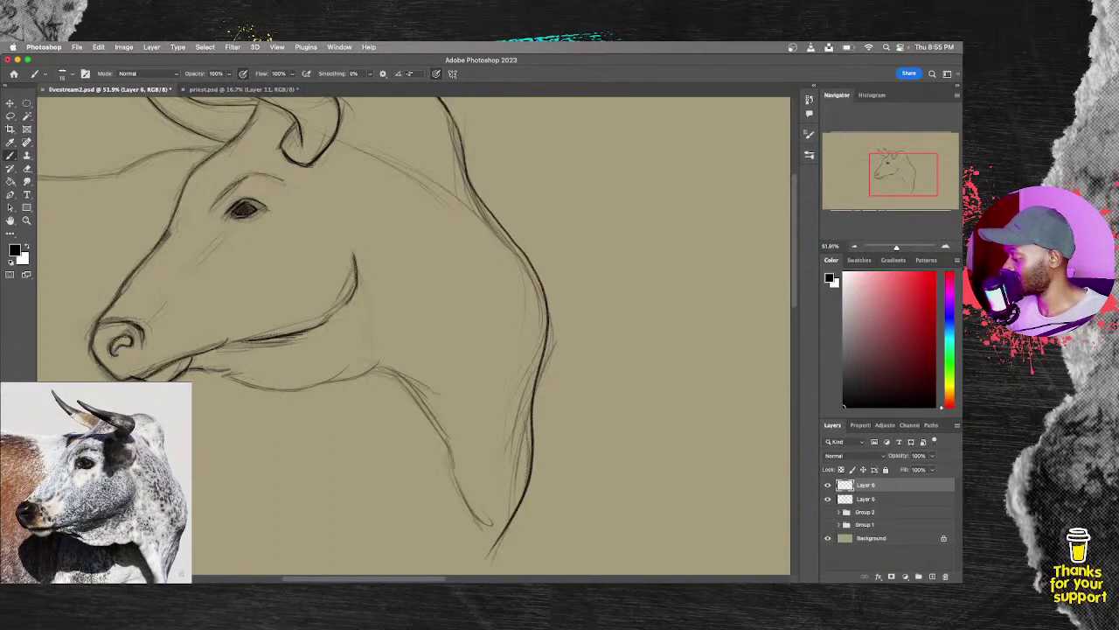
{"action": "left_click_drag", "start_coordinate": [187, 369], "coordinate": [252, 369]}
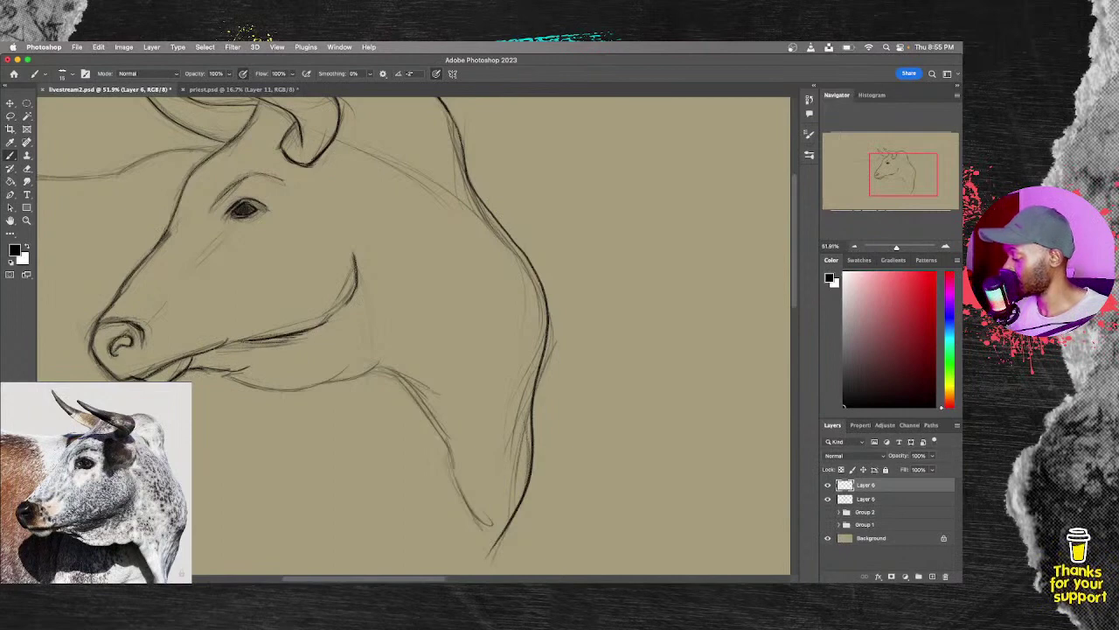
{"action": "key", "text": "super+z"}
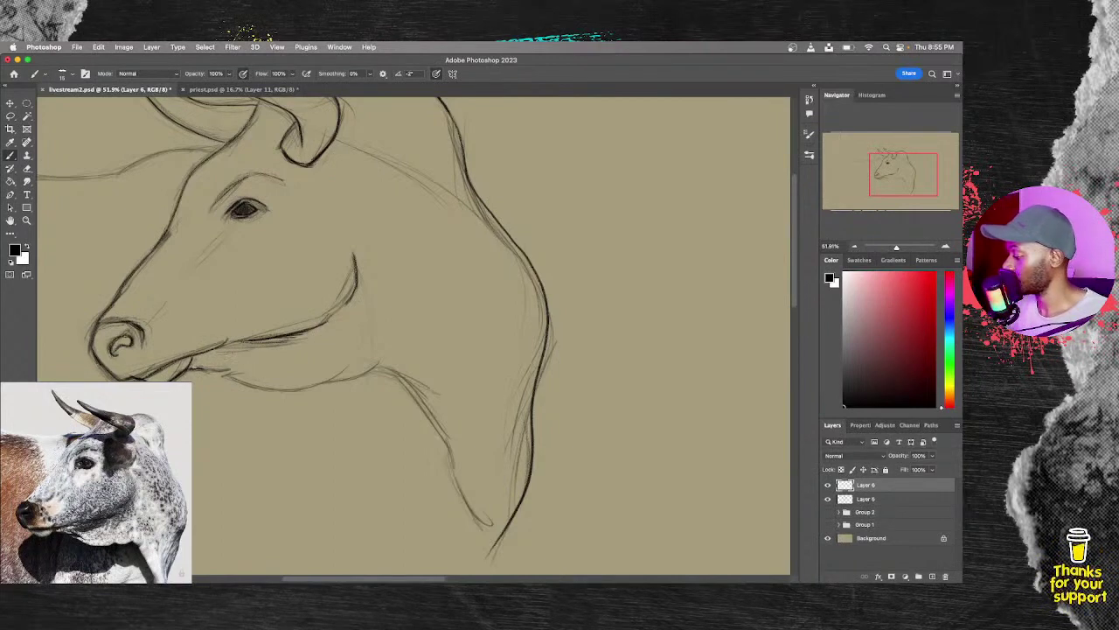
{"action": "left_click_drag", "start_coordinate": [206, 368], "coordinate": [235, 366]}
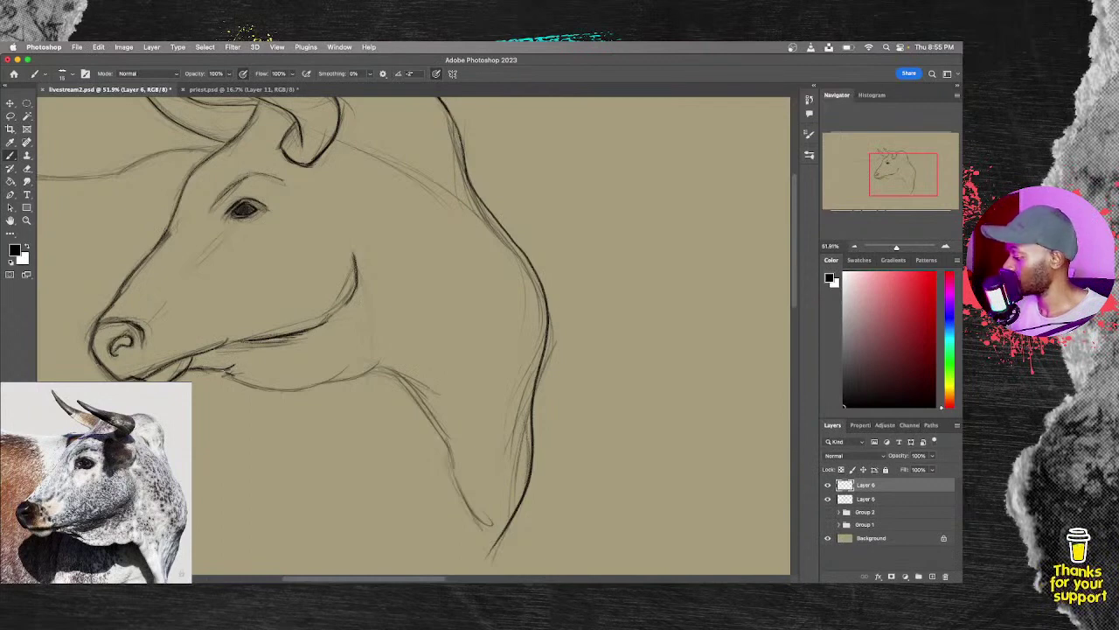
{"action": "mouse_move", "coordinate": [226, 372]}
{"action": "left_mouse_down"}
{"action": "mouse_move", "coordinate": [275, 390]}
{"action": "mouse_move", "coordinate": [360, 380]}
{"action": "left_mouse_up"}
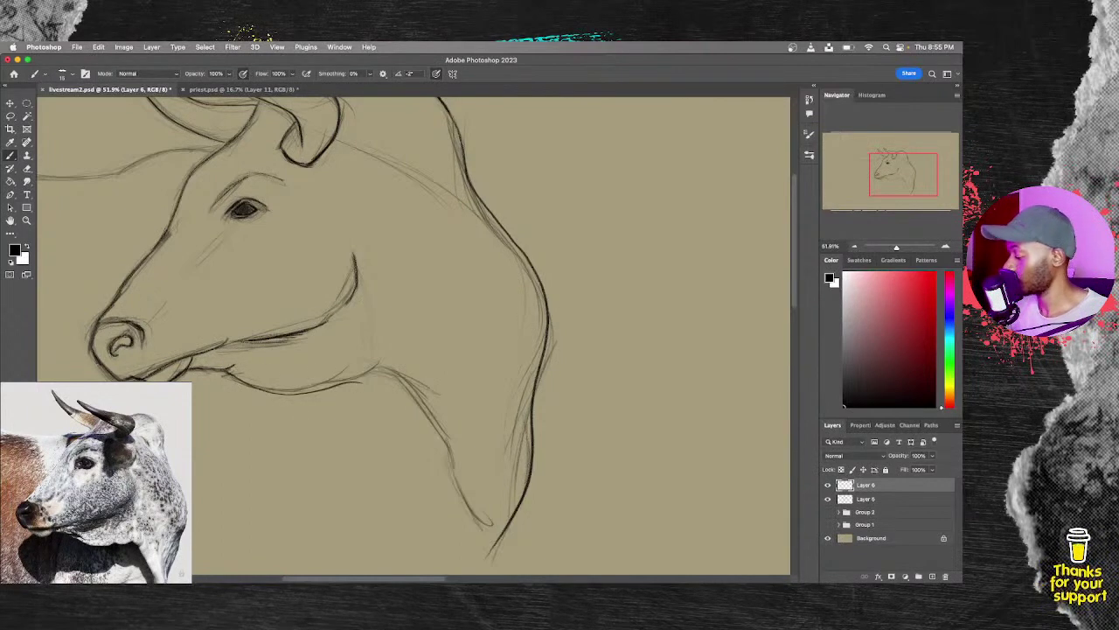
{"action": "key", "text": "super+z"}
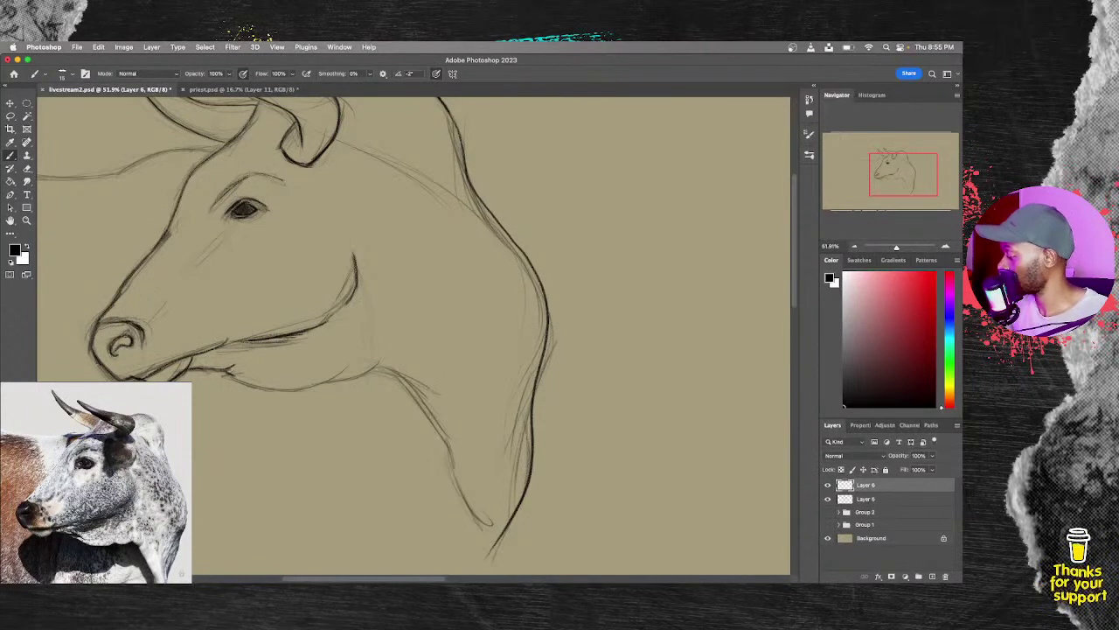
{"action": "left_click_drag", "start_coordinate": [230, 376], "coordinate": [316, 385]}
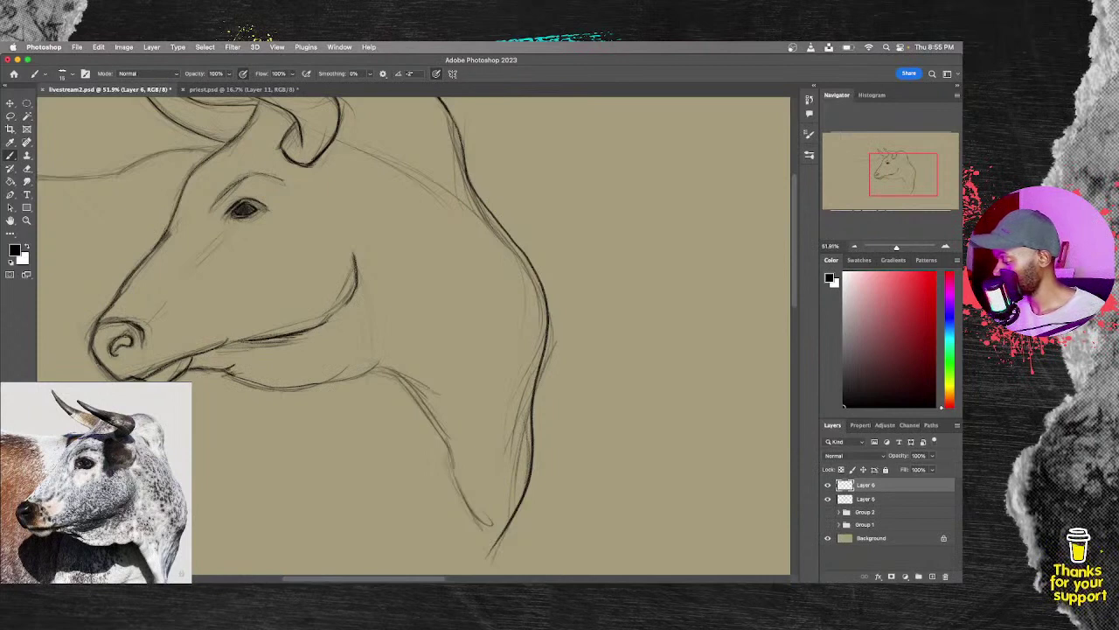
{"action": "left_click_drag", "start_coordinate": [237, 378], "coordinate": [358, 376]}
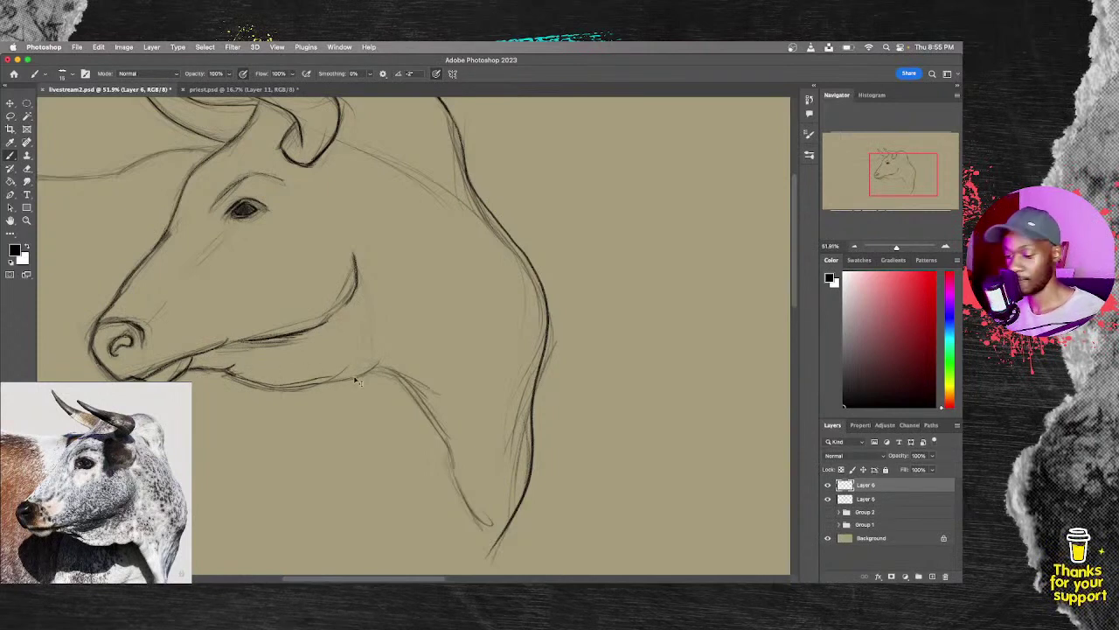
{"action": "key", "text": "super+z"}
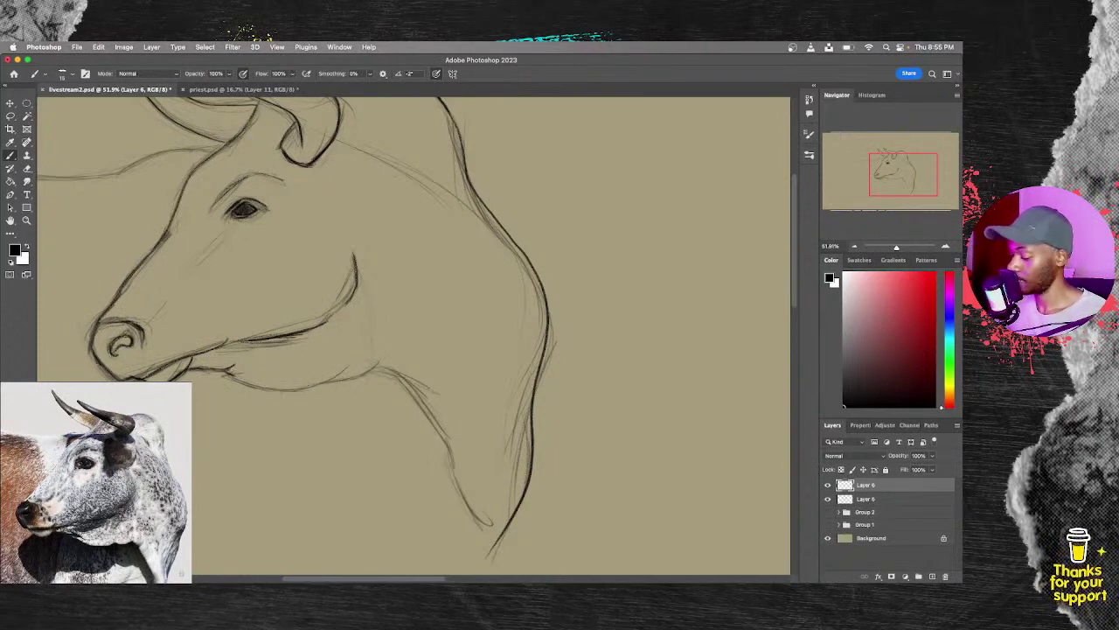
Step: Rotate the canvas and trace the underside of the jaw and the front of the neck down to the chest
{"action": "key", "text": "r"}
{"action": "mouse_move", "coordinate": [464, 258]}
{"action": "left_mouse_down"}
{"action": "mouse_move", "coordinate": [507, 275]}
{"action": "mouse_move", "coordinate": [484, 417]}
{"action": "mouse_move", "coordinate": [490, 405]}
{"action": "left_mouse_up"}
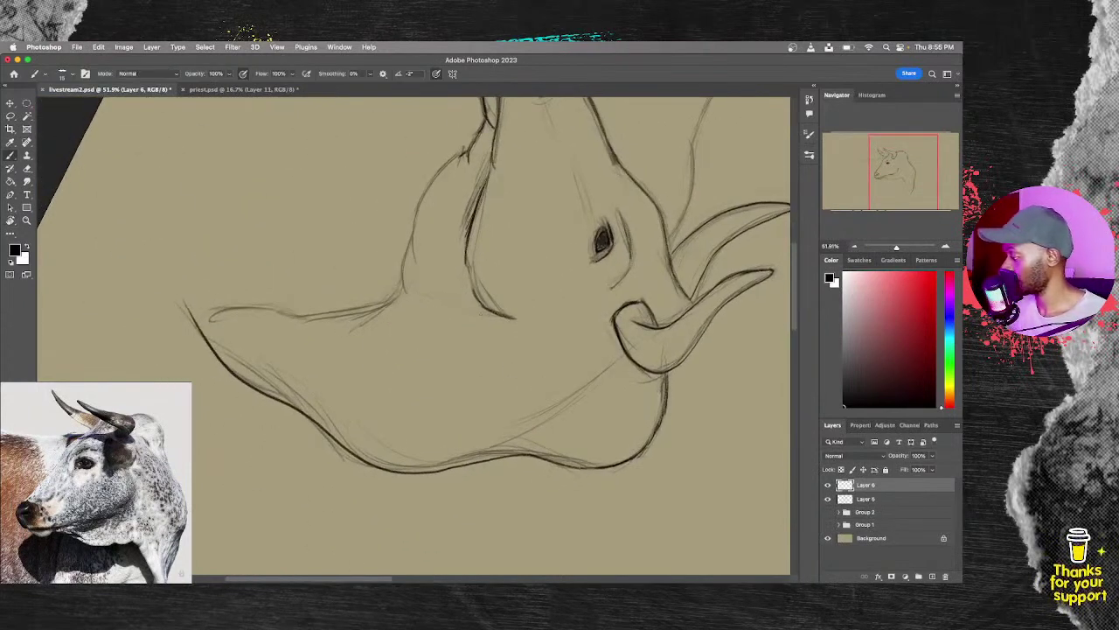
{"action": "mouse_move", "coordinate": [464, 148]}
{"action": "left_mouse_down"}
{"action": "mouse_move", "coordinate": [432, 182]}
{"action": "mouse_move", "coordinate": [404, 299]}
{"action": "left_mouse_up"}
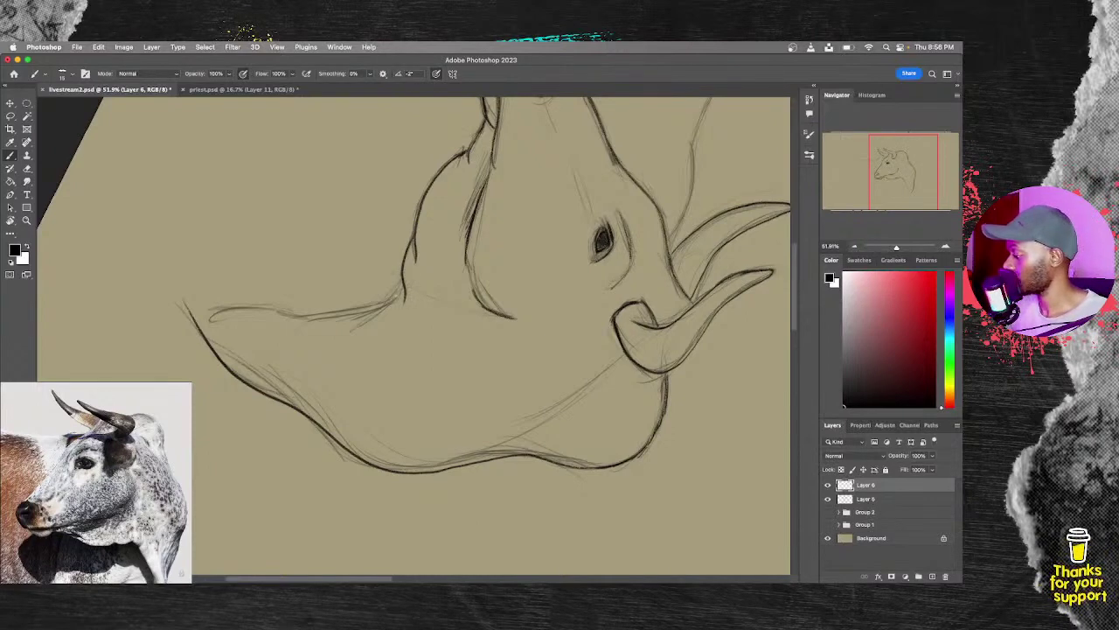
{"action": "mouse_move", "coordinate": [402, 289]}
{"action": "left_mouse_down"}
{"action": "mouse_move", "coordinate": [338, 312]}
{"action": "mouse_move", "coordinate": [208, 313]}
{"action": "left_mouse_up"}
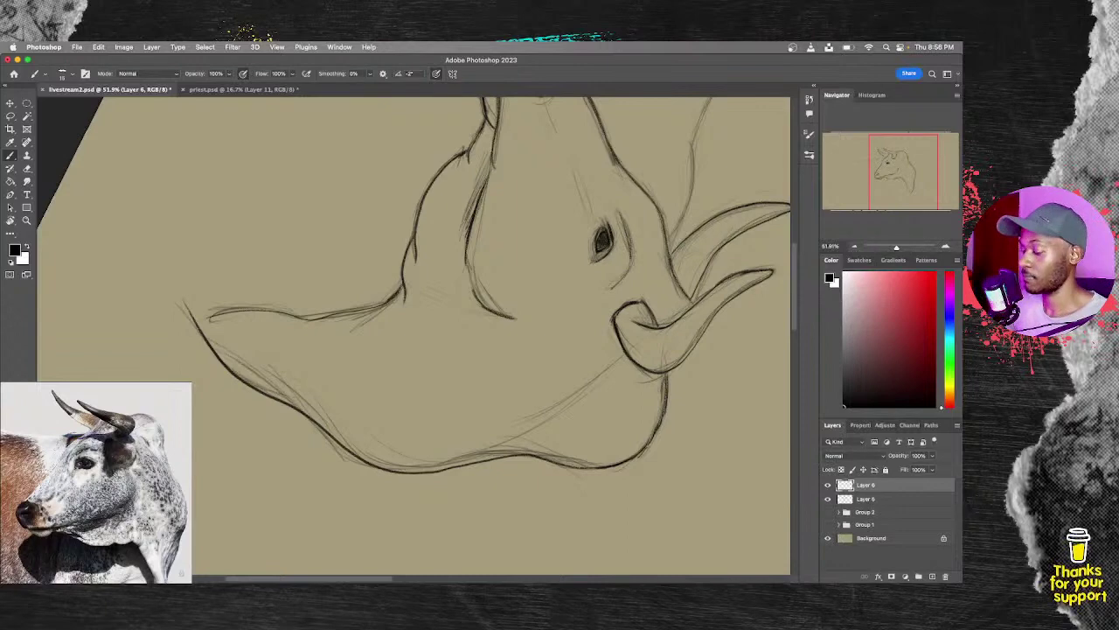
Step: Restore the canvas rotation and trace the bull's back line from behind the head out to its far end
{"action": "key", "text": "r"}
{"action": "mouse_move", "coordinate": [516, 298]}
{"action": "left_mouse_down"}
{"action": "mouse_move", "coordinate": [432, 230]}
{"action": "mouse_move", "coordinate": [288, 289]}
{"action": "mouse_move", "coordinate": [414, 262]}
{"action": "mouse_move", "coordinate": [385, 259]}
{"action": "mouse_move", "coordinate": [480, 260]}
{"action": "mouse_move", "coordinate": [463, 274]}
{"action": "left_mouse_up"}
{"action": "key", "text": "b"}
{"action": "left_click_drag", "start_coordinate": [405, 297], "coordinate": [597, 357]}
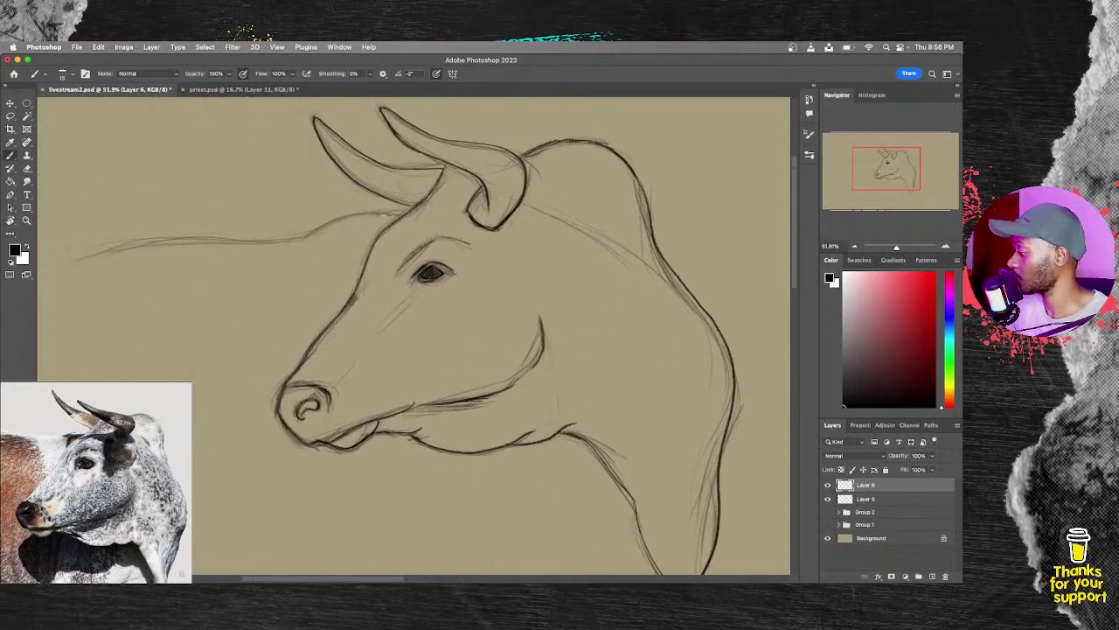
{"action": "mouse_move", "coordinate": [389, 215]}
{"action": "left_mouse_down"}
{"action": "mouse_move", "coordinate": [291, 236]}
{"action": "mouse_move", "coordinate": [98, 255]}
{"action": "left_mouse_up"}
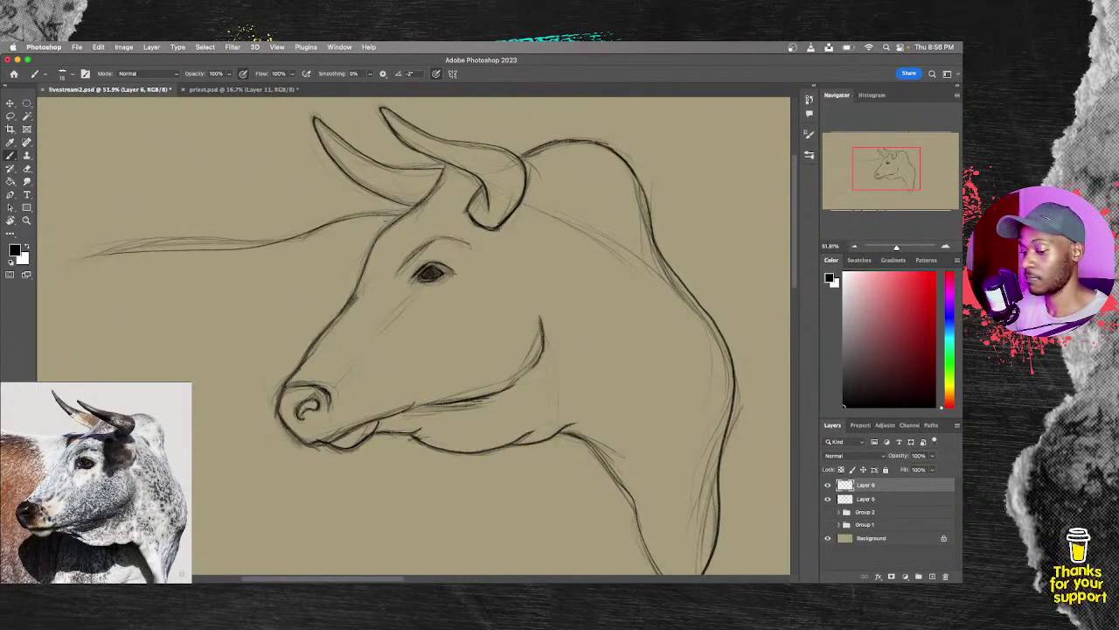
{"action": "key", "text": "super+z"}
{"action": "left_click_drag", "start_coordinate": [388, 216], "coordinate": [65, 249]}
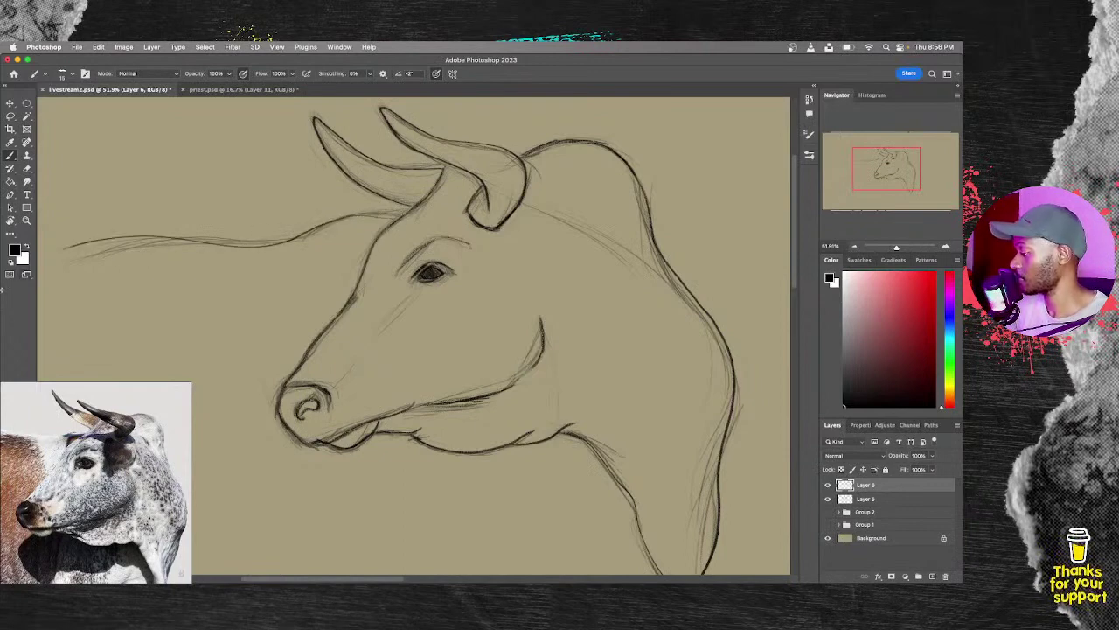
{"action": "key", "text": "super+z"}
{"action": "mouse_move", "coordinate": [395, 216]}
{"action": "left_mouse_down"}
{"action": "mouse_move", "coordinate": [341, 218]}
{"action": "mouse_move", "coordinate": [291, 241]}
{"action": "mouse_move", "coordinate": [148, 238]}
{"action": "mouse_move", "coordinate": [72, 259]}
{"action": "left_mouse_up"}
Step: Enlarge the brush and shade the nose around the nostril
{"action": "key", "text": "super+space"}
{"action": "mouse_move", "coordinate": [583, 372]}
{"action": "left_mouse_down"}
{"action": "mouse_move", "coordinate": [515, 374]}
{"action": "mouse_move", "coordinate": [541, 402]}
{"action": "mouse_move", "coordinate": [362, 399]}
{"action": "mouse_move", "coordinate": [391, 394]}
{"action": "mouse_move", "coordinate": [357, 408]}
{"action": "mouse_move", "coordinate": [429, 412]}
{"action": "left_mouse_up"}
{"action": "key", "text": "z"}
{"action": "left_click", "coordinate": [383, 394]}
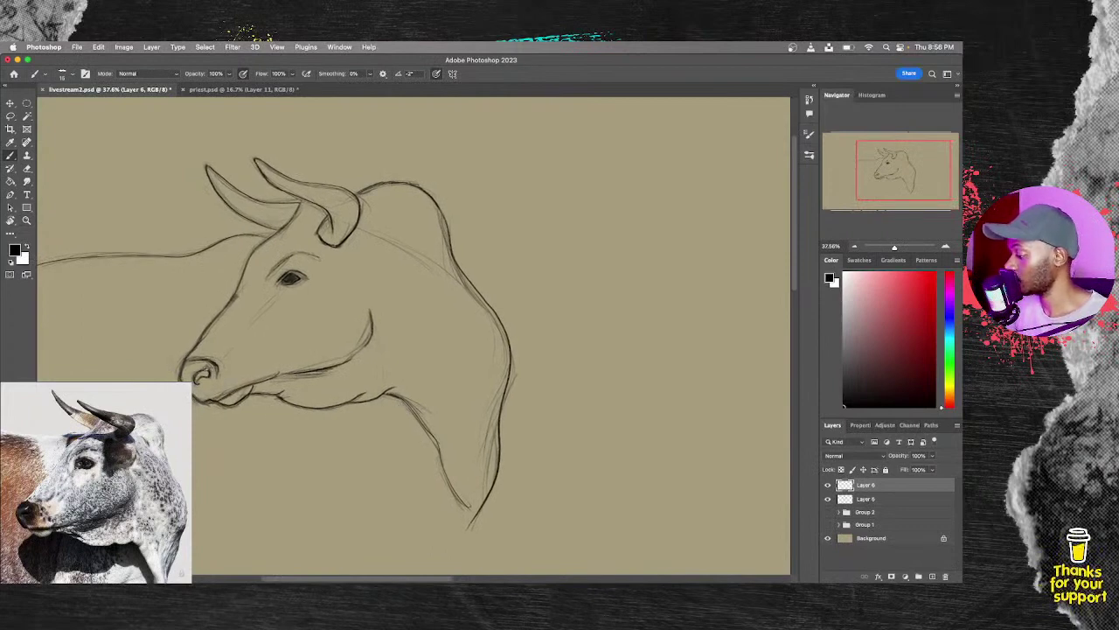
{"action": "key", "text": "bracketright"}
{"action": "key", "text": "bracketright"}
{"action": "key", "text": "bracketright"}
{"action": "key", "text": "bracketright"}
{"action": "key", "text": "bracketright"}
{"action": "key", "text": "bracketright"}
{"action": "key", "text": "bracketright"}
{"action": "key", "text": "bracketright"}
{"action": "key", "text": "bracketright"}
{"action": "key", "text": "bracketright"}
{"action": "key", "text": "bracketright"}
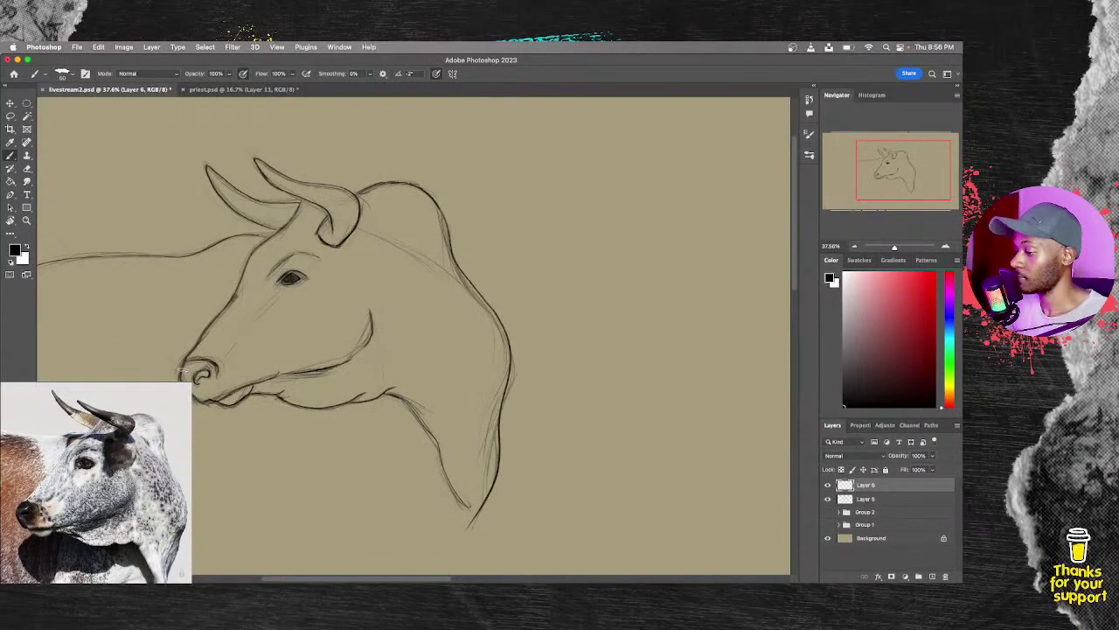
{"action": "mouse_move", "coordinate": [183, 376]}
{"action": "left_mouse_down"}
{"action": "mouse_move", "coordinate": [209, 373]}
{"action": "mouse_move", "coordinate": [196, 390]}
{"action": "mouse_move", "coordinate": [215, 398]}
{"action": "mouse_move", "coordinate": [252, 383]}
{"action": "left_mouse_up"}
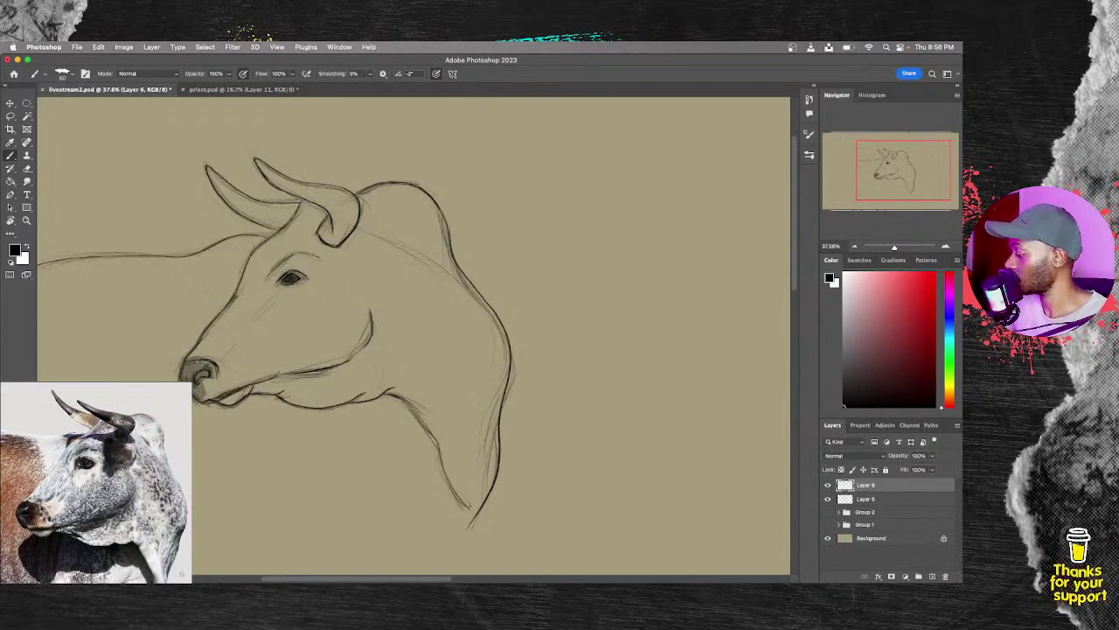
Step: Enlarge the brush to 90, thicken the cheek curve with shading and extend it upward behind the eye
{"action": "key", "text": "]"}
{"action": "key", "text": "]"}
{"action": "key", "text": "]"}
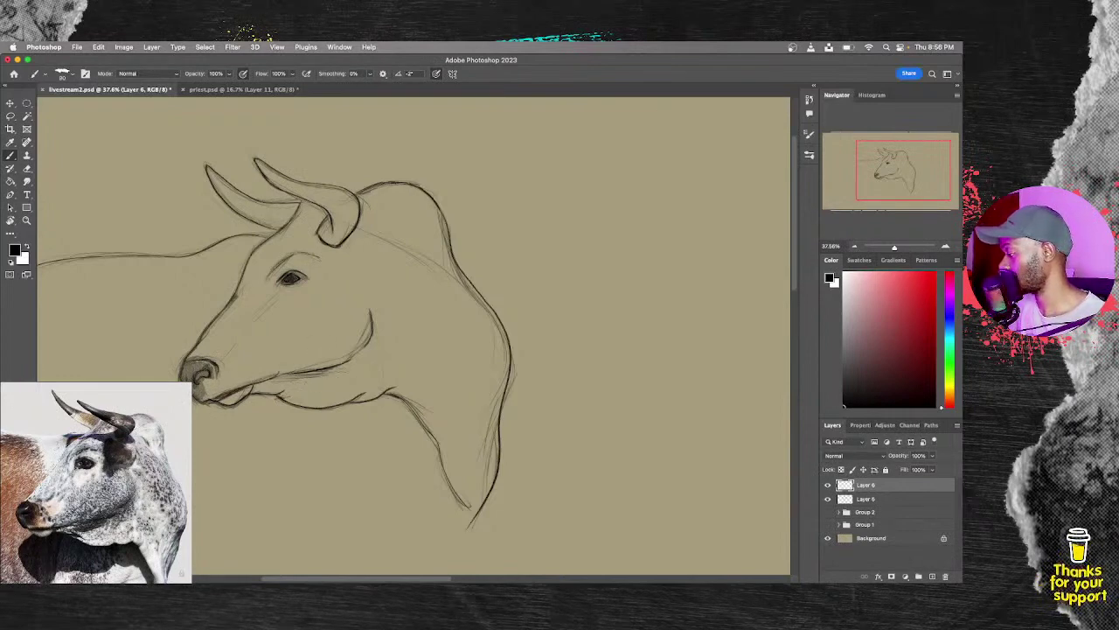
{"action": "mouse_move", "coordinate": [320, 373]}
{"action": "left_mouse_down"}
{"action": "mouse_move", "coordinate": [289, 377]}
{"action": "mouse_move", "coordinate": [359, 355]}
{"action": "mouse_move", "coordinate": [378, 334]}
{"action": "mouse_move", "coordinate": [355, 359]}
{"action": "mouse_move", "coordinate": [365, 351]}
{"action": "left_mouse_up"}
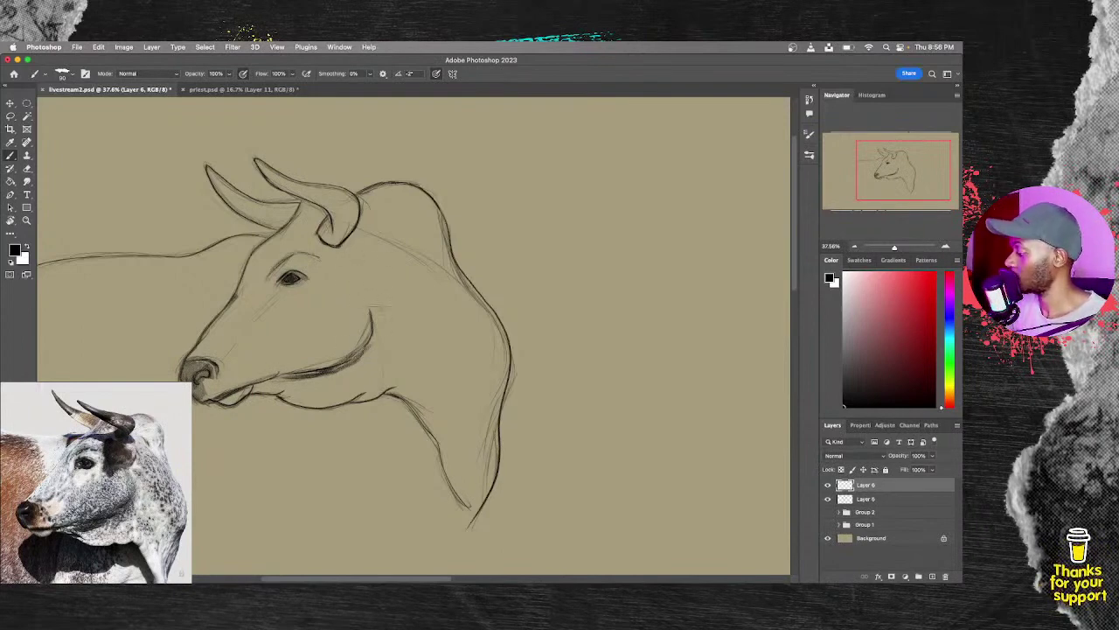
{"action": "left_click_drag", "start_coordinate": [360, 269], "coordinate": [371, 318]}
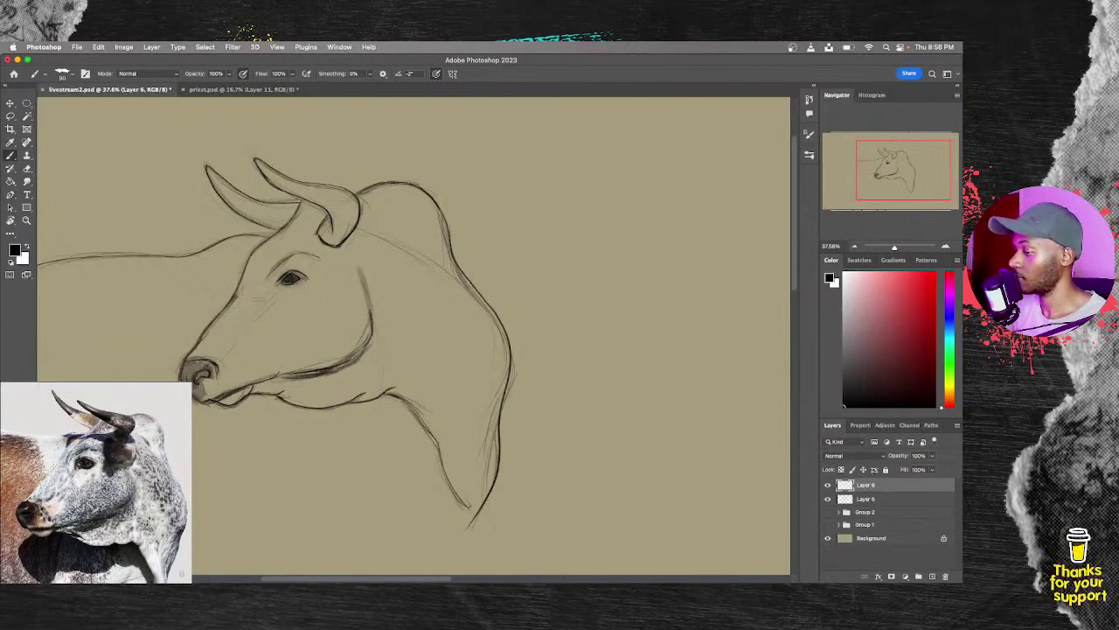
Step: Shade along the brow above the eye, then use a larger brush to shade the bridge of the nose
{"action": "mouse_move", "coordinate": [298, 247]}
{"action": "left_mouse_down"}
{"action": "mouse_move", "coordinate": [261, 275]}
{"action": "mouse_move", "coordinate": [306, 254]}
{"action": "left_mouse_up"}
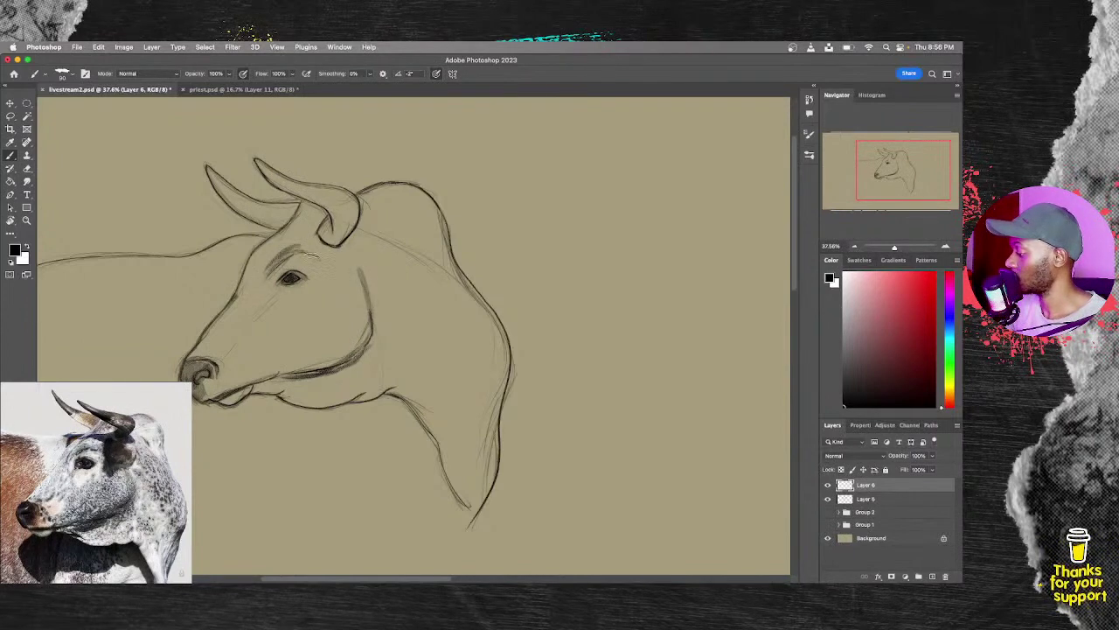
{"action": "key", "text": "bracketright"}
{"action": "key", "text": "bracketright"}
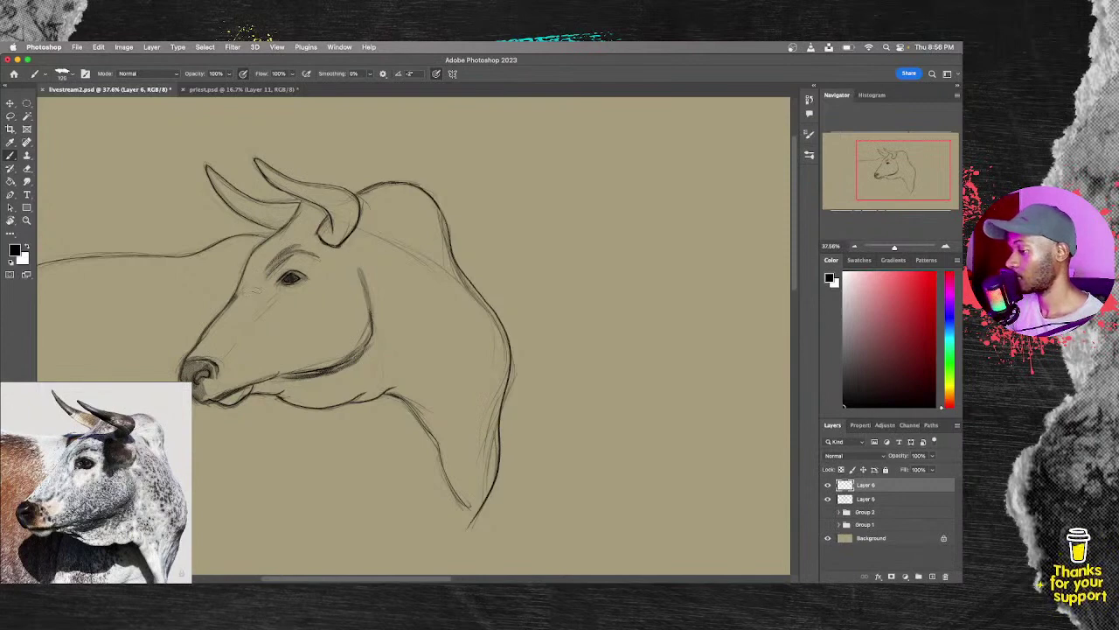
{"action": "left_click_drag", "start_coordinate": [217, 331], "coordinate": [236, 306]}
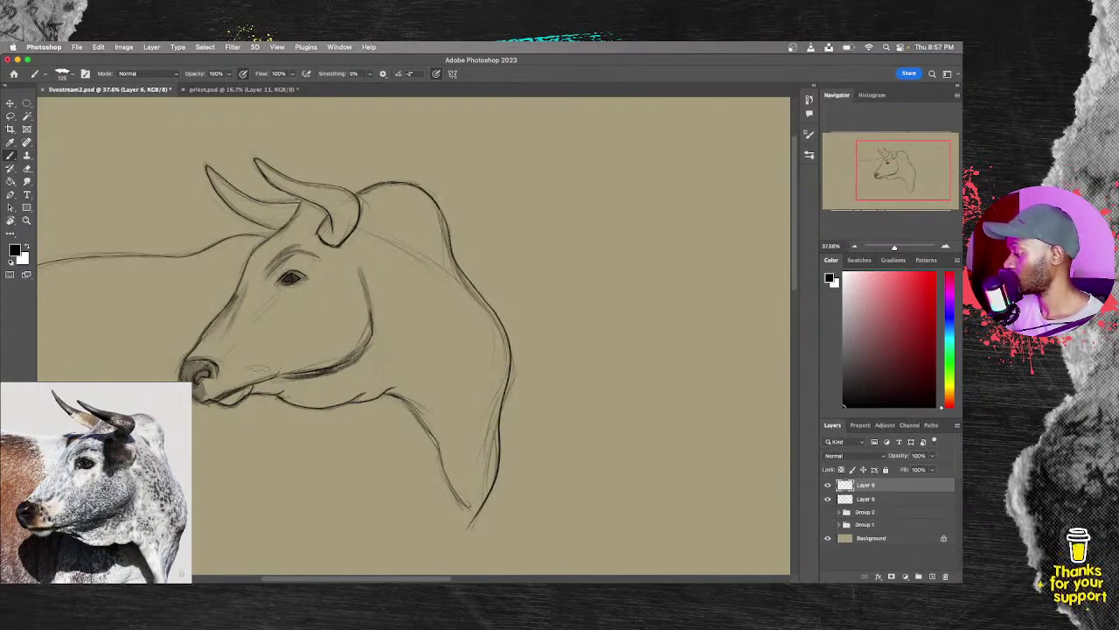
{"action": "mouse_move", "coordinate": [266, 372]}
{"action": "left_mouse_down"}
{"action": "mouse_move", "coordinate": [282, 339]}
{"action": "mouse_move", "coordinate": [288, 367]}
{"action": "mouse_move", "coordinate": [304, 311]}
{"action": "mouse_move", "coordinate": [322, 367]}
{"action": "mouse_move", "coordinate": [329, 299]}
{"action": "left_mouse_up"}
{"action": "left_click_drag", "start_coordinate": [323, 354], "coordinate": [330, 336]}
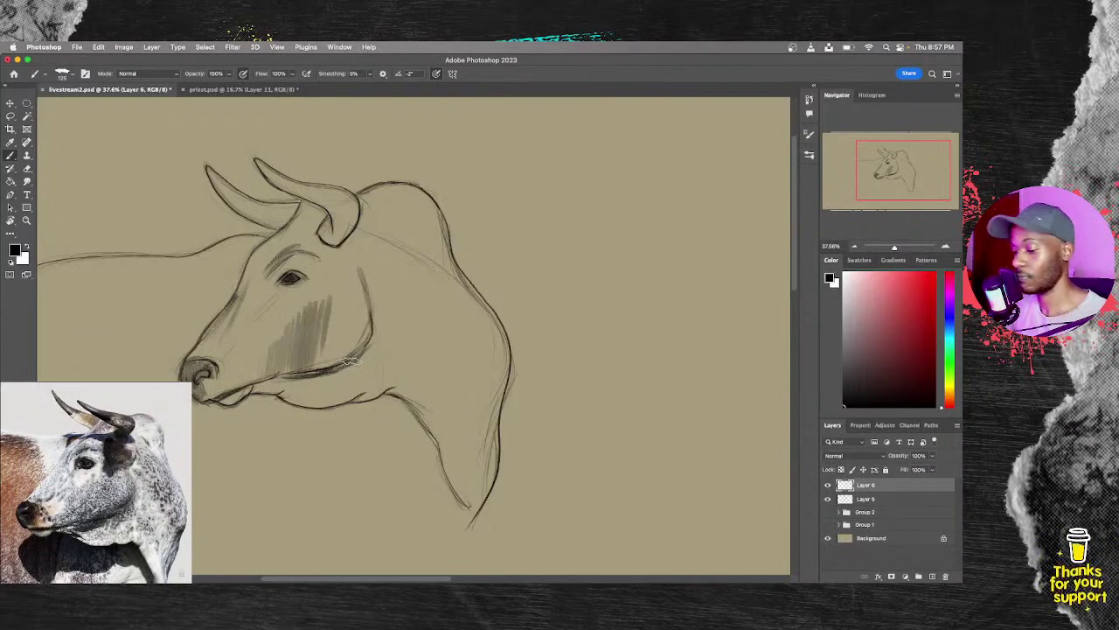
{"action": "key", "text": "super+z"}
{"action": "key", "text": "super+z"}
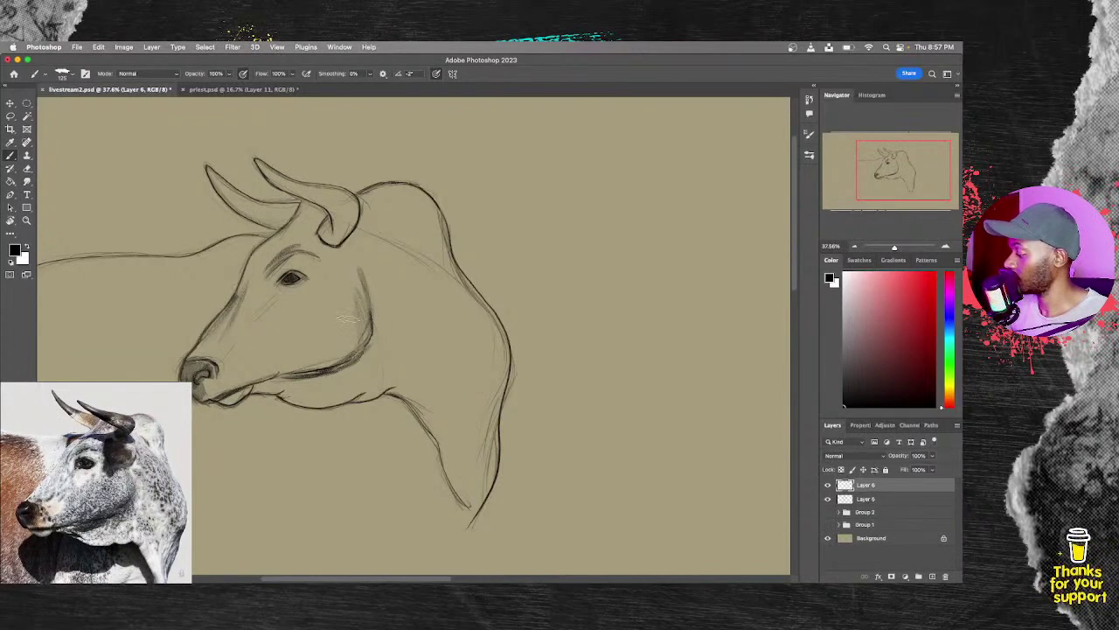
Step: Enlarge the brush further and hatch soft textured shading across the lower cheek above the jaw curve
{"action": "key", "text": "]"}
{"action": "key", "text": "]"}
{"action": "key", "text": "]"}
{"action": "key", "text": "]"}
{"action": "key", "text": "]"}
{"action": "key", "text": "]"}
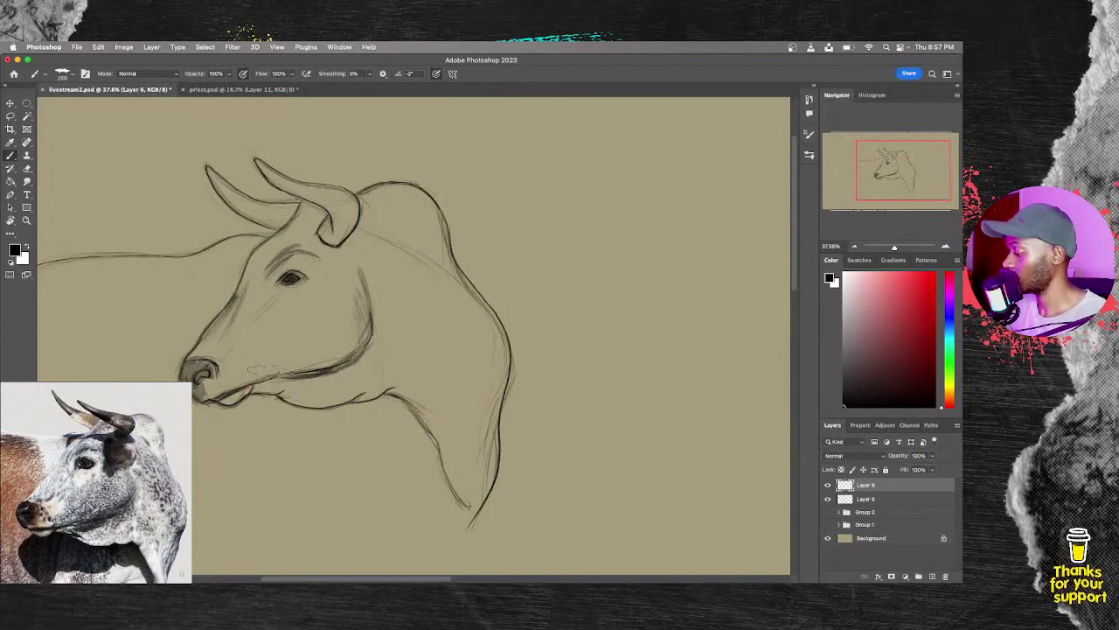
{"action": "mouse_move", "coordinate": [285, 358]}
{"action": "left_mouse_down"}
{"action": "mouse_move", "coordinate": [287, 337]}
{"action": "mouse_move", "coordinate": [303, 339]}
{"action": "mouse_move", "coordinate": [332, 300]}
{"action": "left_mouse_up"}
{"action": "left_click_drag", "start_coordinate": [328, 367], "coordinate": [362, 280]}
{"action": "left_click_drag", "start_coordinate": [345, 339], "coordinate": [350, 321]}
{"action": "key", "text": "super+z"}
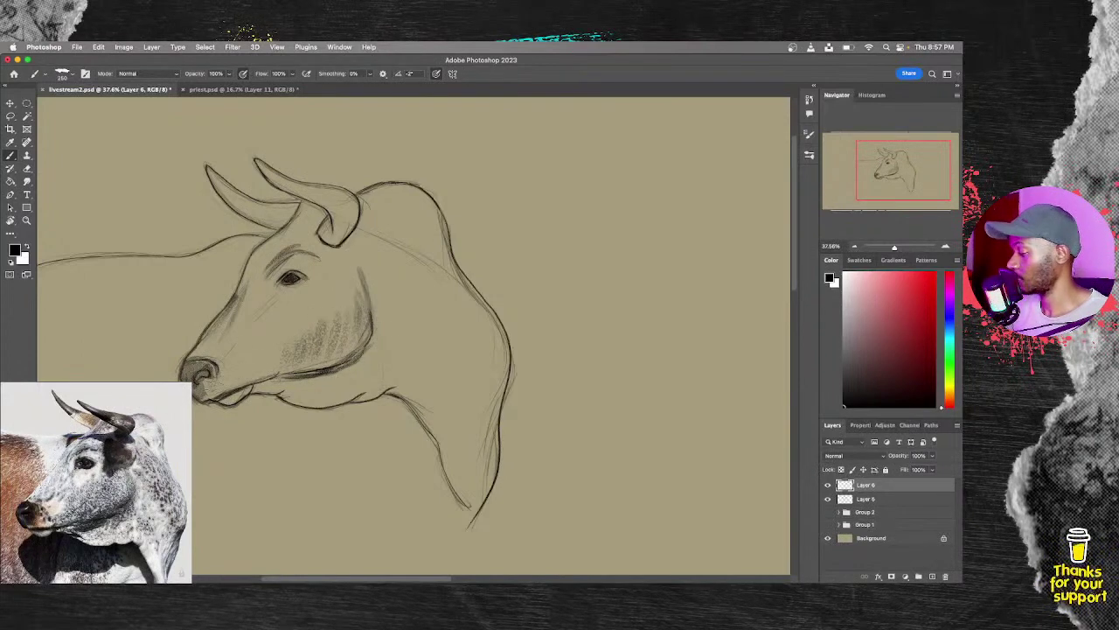
Step: Deepen the shading on the nose and shade a vertical patch just behind the near horn's base
{"action": "left_click_drag", "start_coordinate": [199, 371], "coordinate": [213, 363]}
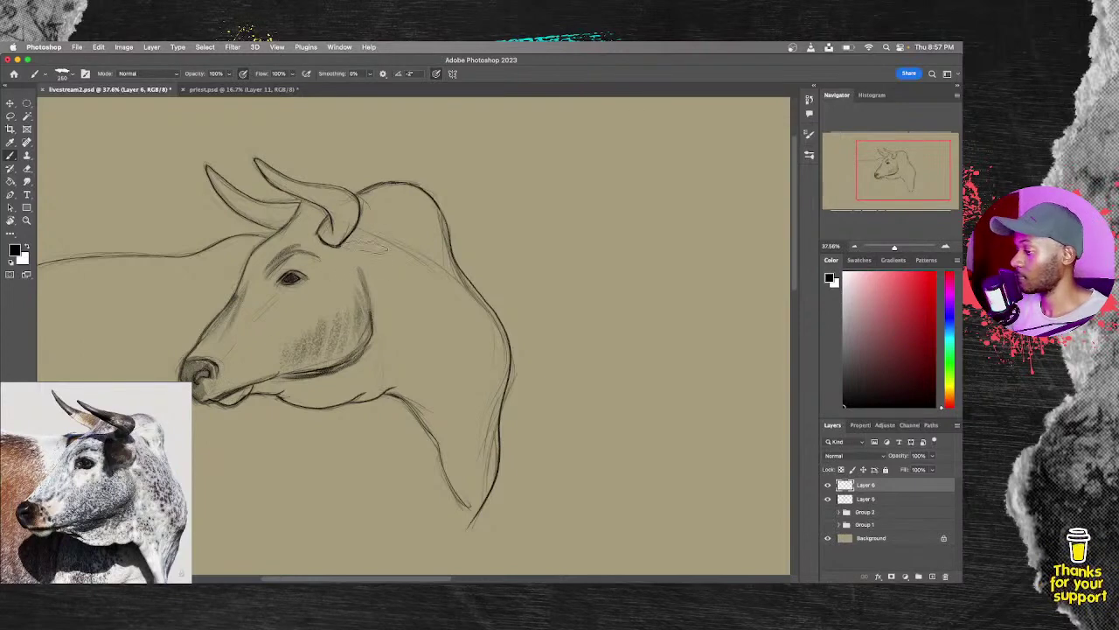
{"action": "mouse_move", "coordinate": [366, 259]}
{"action": "left_mouse_down"}
{"action": "mouse_move", "coordinate": [381, 221]}
{"action": "mouse_move", "coordinate": [381, 271]}
{"action": "left_mouse_up"}
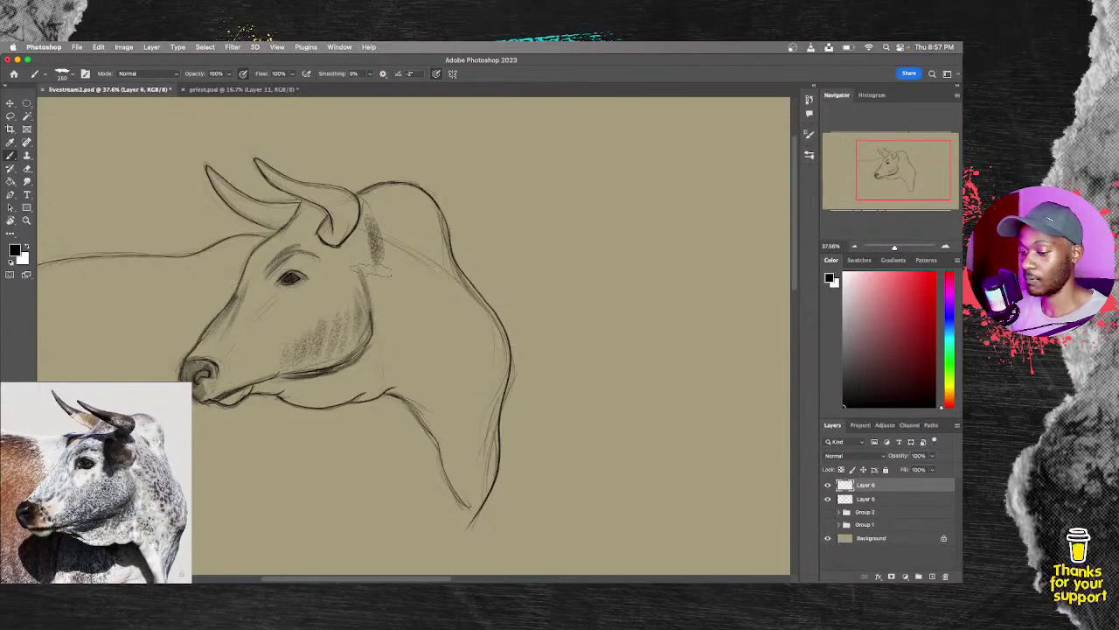
Step: Outline a freehand lasso selection for the cast shadow beneath the jaw and along the front of the neck
{"action": "key", "text": "["}
{"action": "key", "text": "["}
{"action": "key", "text": "["}
{"action": "key", "text": "["}
{"action": "key", "text": "["}
{"action": "key", "text": "["}
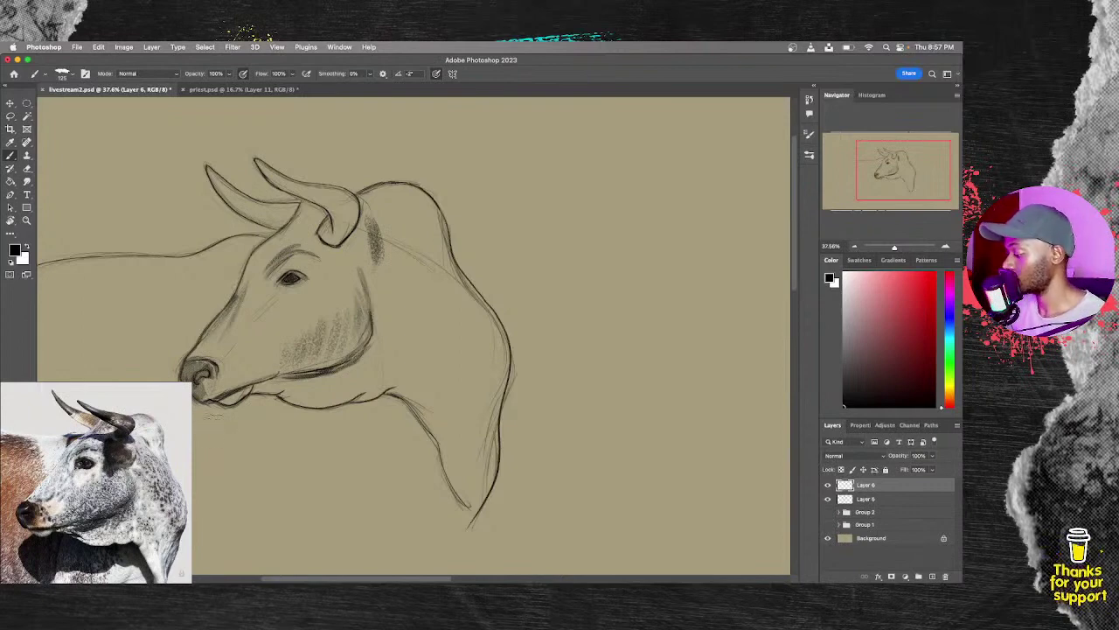
{"action": "key", "text": "l"}
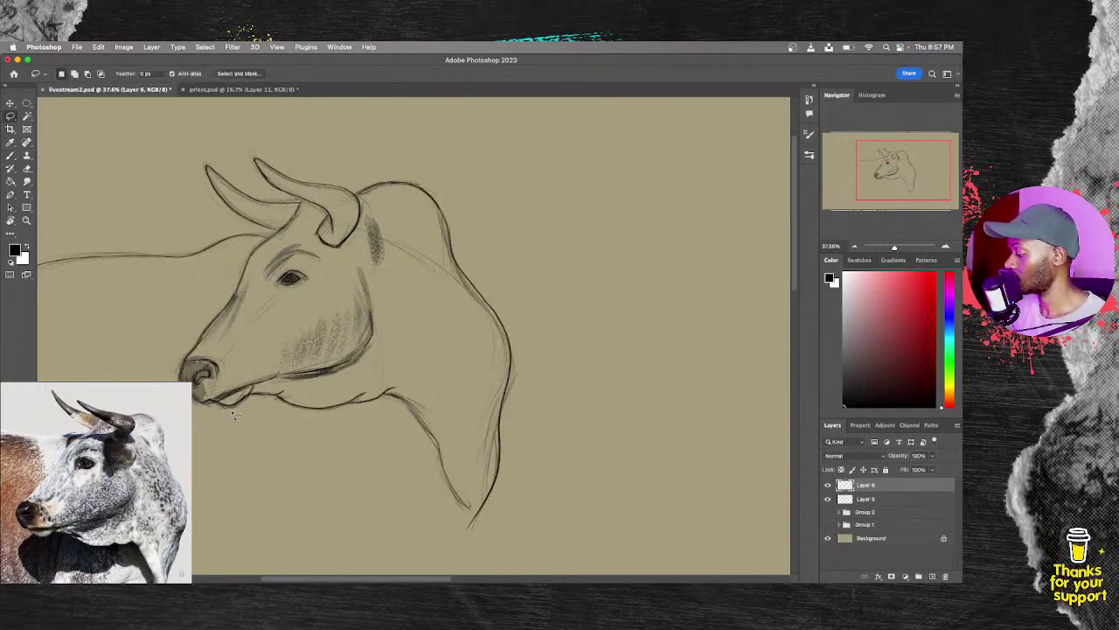
{"action": "mouse_move", "coordinate": [220, 416]}
{"action": "left_mouse_down"}
{"action": "mouse_move", "coordinate": [218, 454]}
{"action": "mouse_move", "coordinate": [265, 483]}
{"action": "mouse_move", "coordinate": [286, 461]}
{"action": "mouse_move", "coordinate": [413, 436]}
{"action": "mouse_move", "coordinate": [446, 468]}
{"action": "mouse_move", "coordinate": [436, 437]}
{"action": "mouse_move", "coordinate": [390, 398]}
{"action": "mouse_move", "coordinate": [301, 412]}
{"action": "mouse_move", "coordinate": [231, 410]}
{"action": "left_mouse_up"}
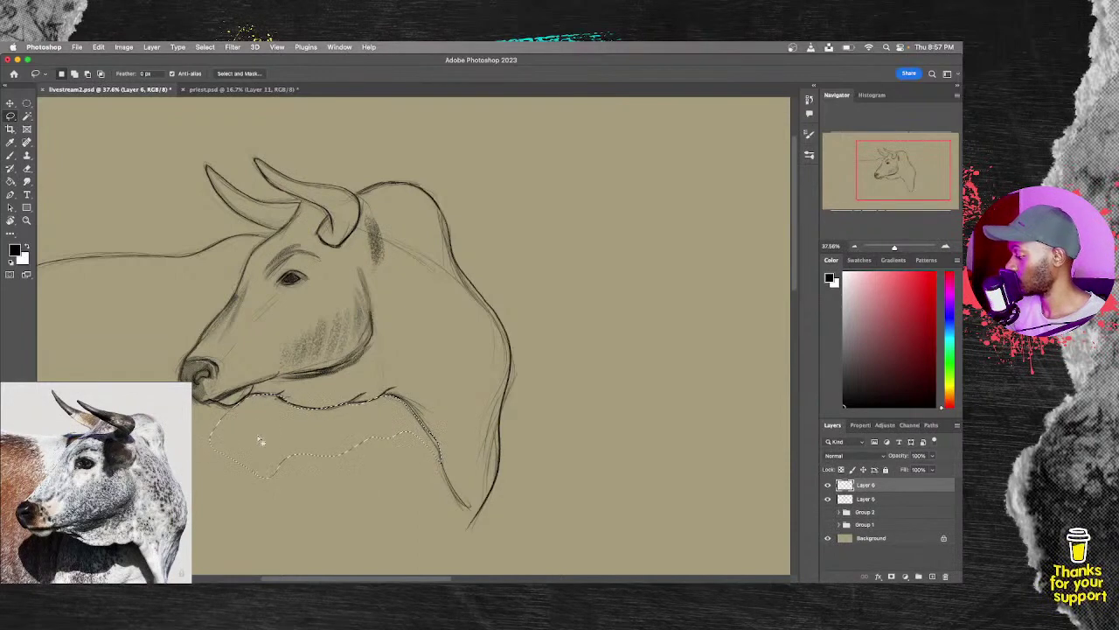
Step: Try filling the shadow selection with black and a mid grey, undoing both fills
{"action": "key", "text": "b"}
{"action": "key", "text": "g"}
{"action": "left_click", "coordinate": [278, 442]}
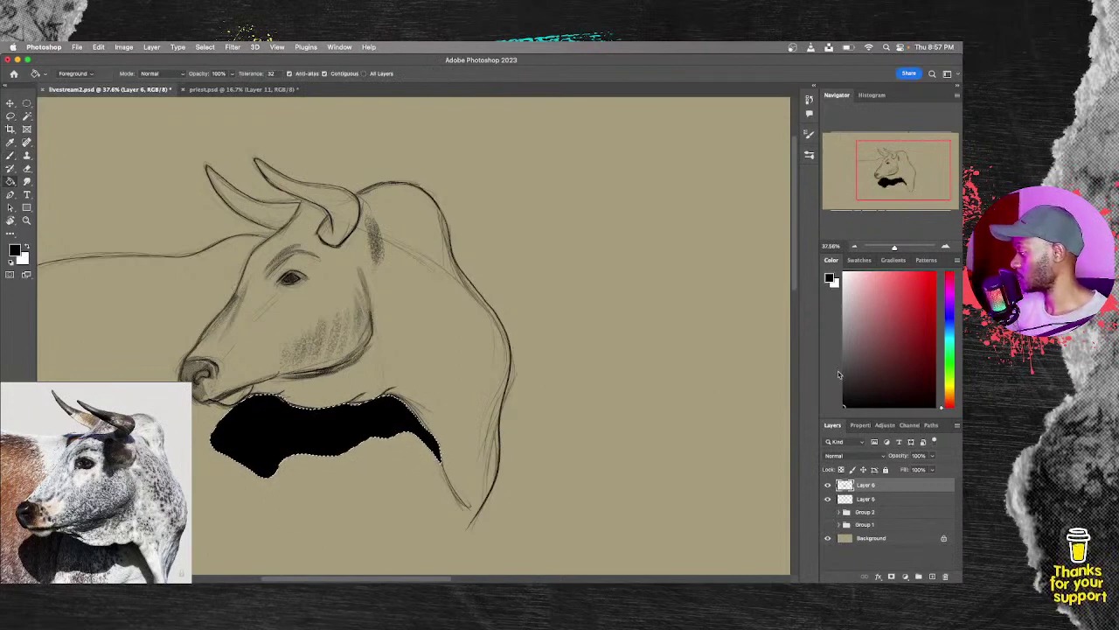
{"action": "left_click_drag", "start_coordinate": [841, 374], "coordinate": [843, 344]}
{"action": "left_click", "coordinate": [291, 423]}
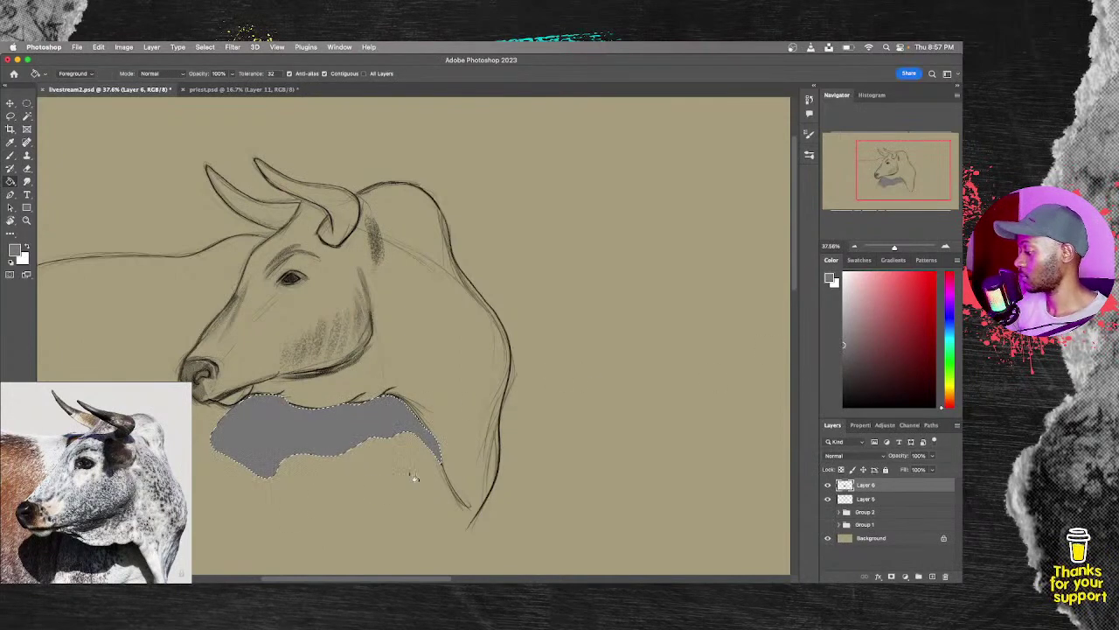
{"action": "key", "text": "super+z"}
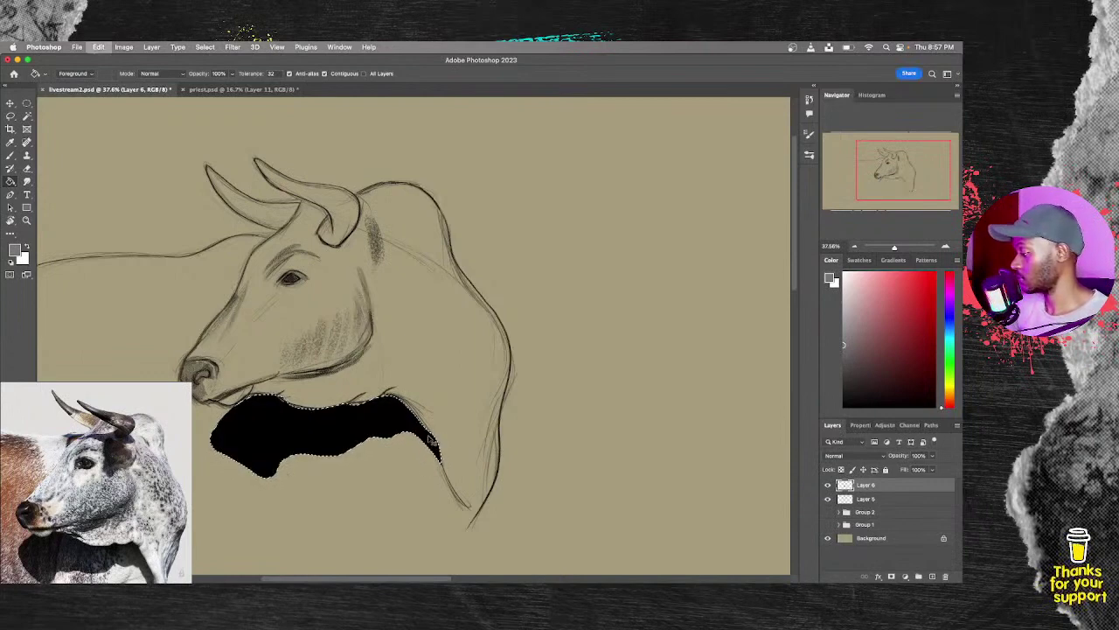
{"action": "key", "text": "super+z"}
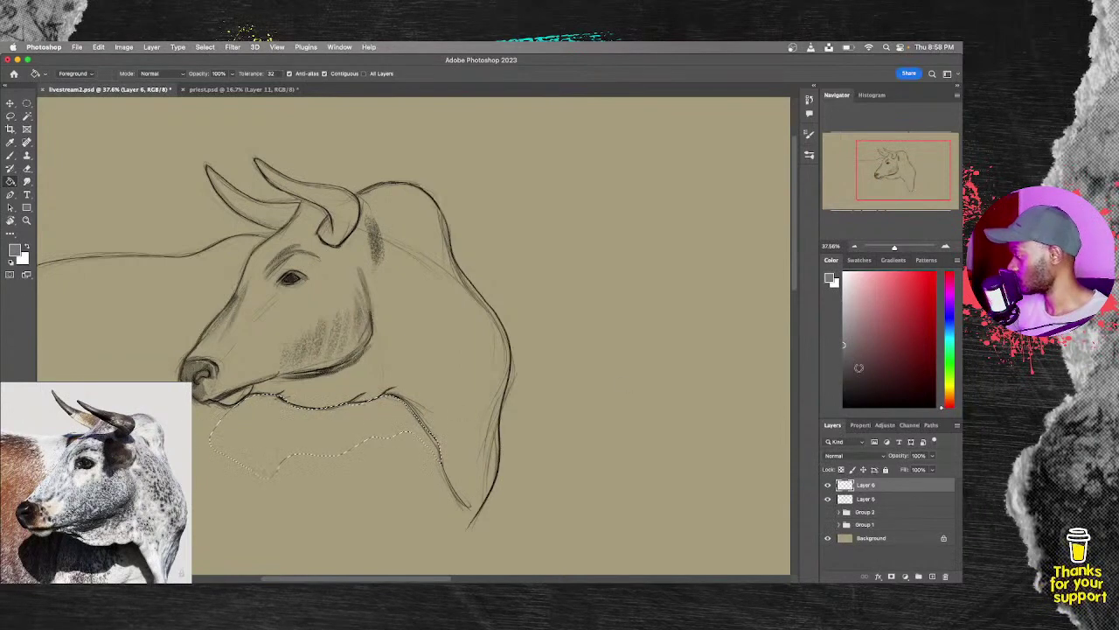
Step: Try a light grey fill in the shadow selection, undo it and try a darker reddish colour choice
{"action": "left_click_drag", "start_coordinate": [845, 346], "coordinate": [843, 318]}
{"action": "left_click", "coordinate": [331, 429]}
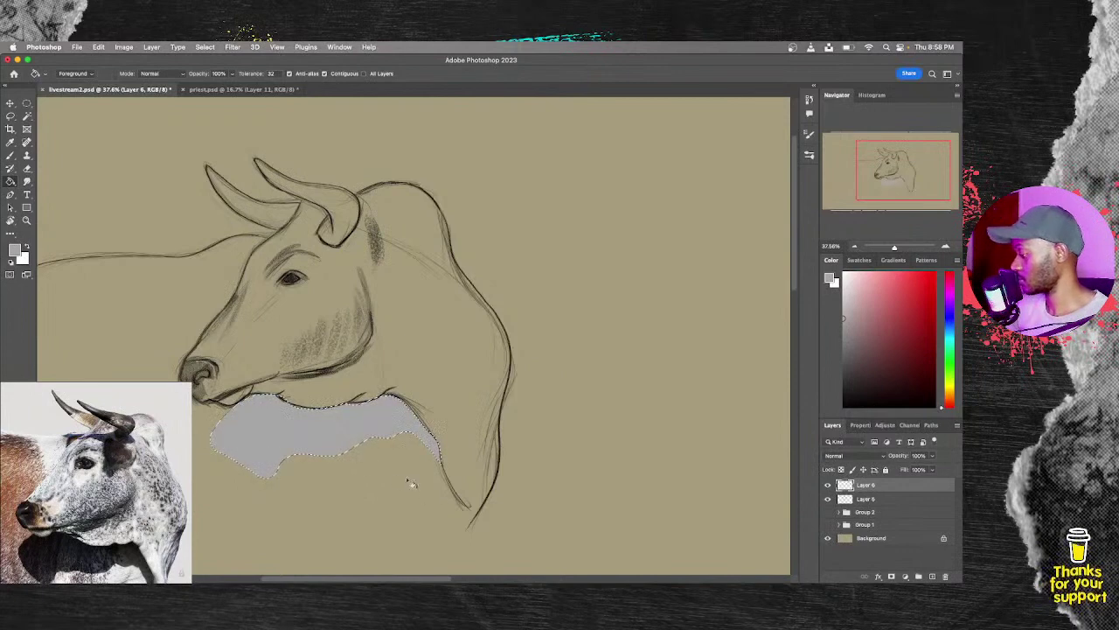
{"action": "key", "text": "super+z"}
{"action": "left_click", "coordinate": [851, 371]}
{"action": "left_click_drag", "start_coordinate": [851, 371], "coordinate": [878, 374]}
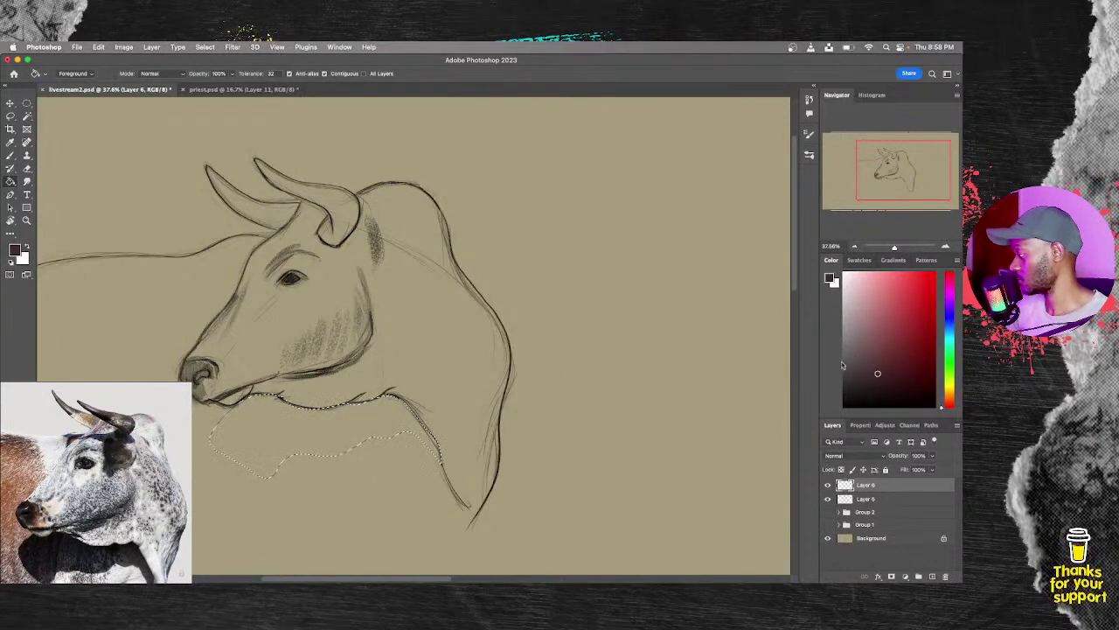
Step: Sample the canvas background colour, darken it to a brownish grey, fill the shadow selection with it and deselect
{"action": "left_click", "coordinate": [679, 324], "text": "alt"}
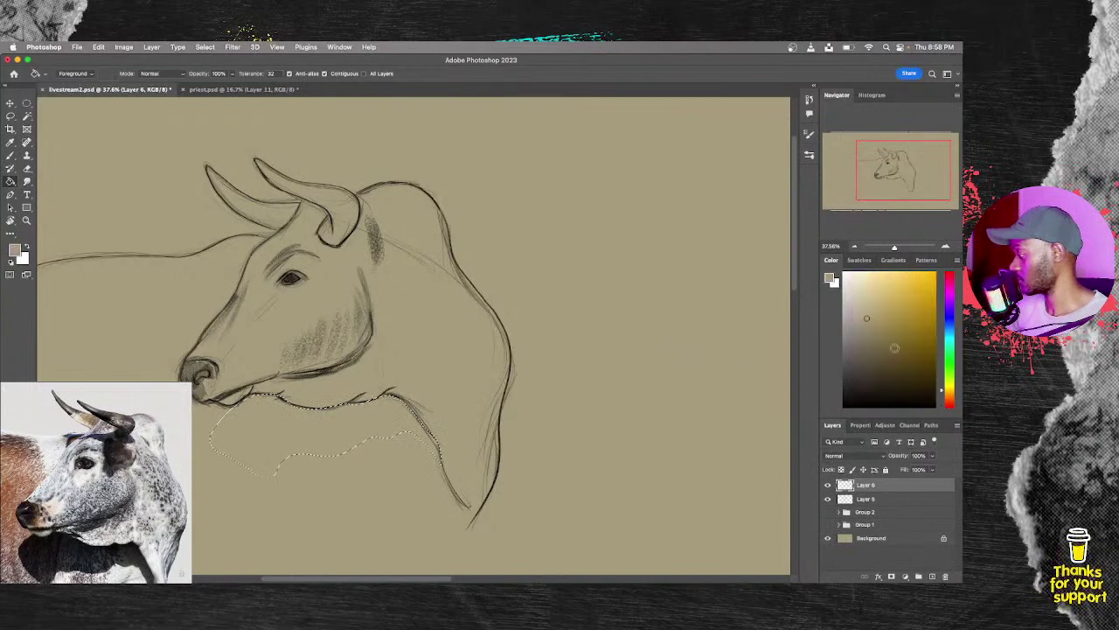
{"action": "left_click", "coordinate": [863, 348]}
{"action": "left_click", "coordinate": [374, 426]}
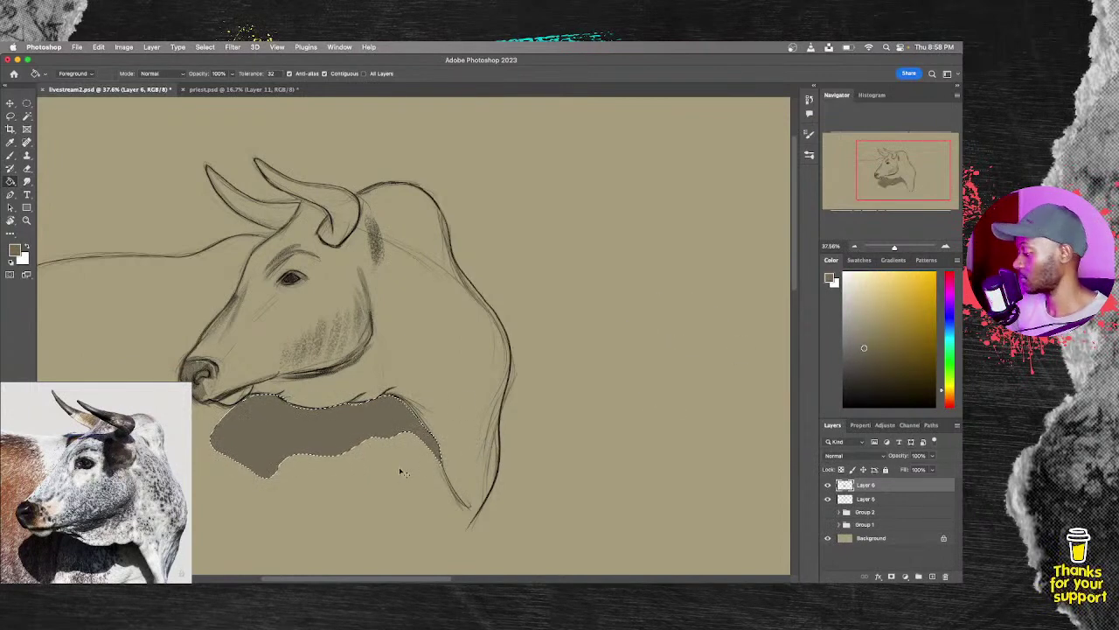
{"action": "key", "text": "super+d"}
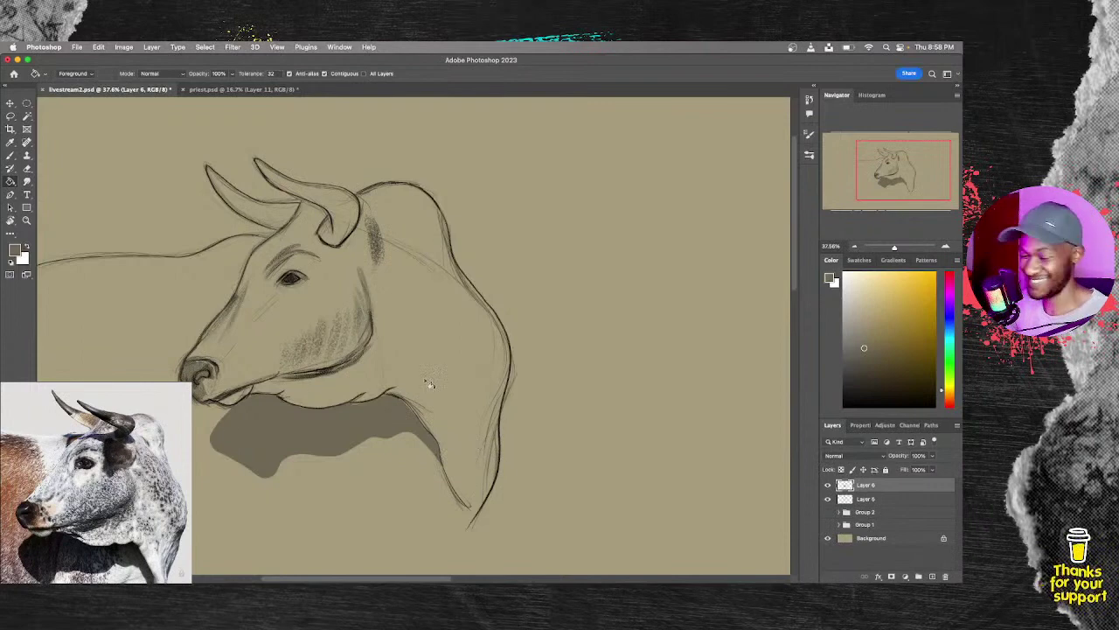
Step: Try filling the neck area with the brownish grey and undo the fill
{"action": "left_click", "coordinate": [475, 412]}
{"action": "key", "text": "z"}
{"action": "key", "text": "super+z"}
{"action": "key", "text": "super+z"}
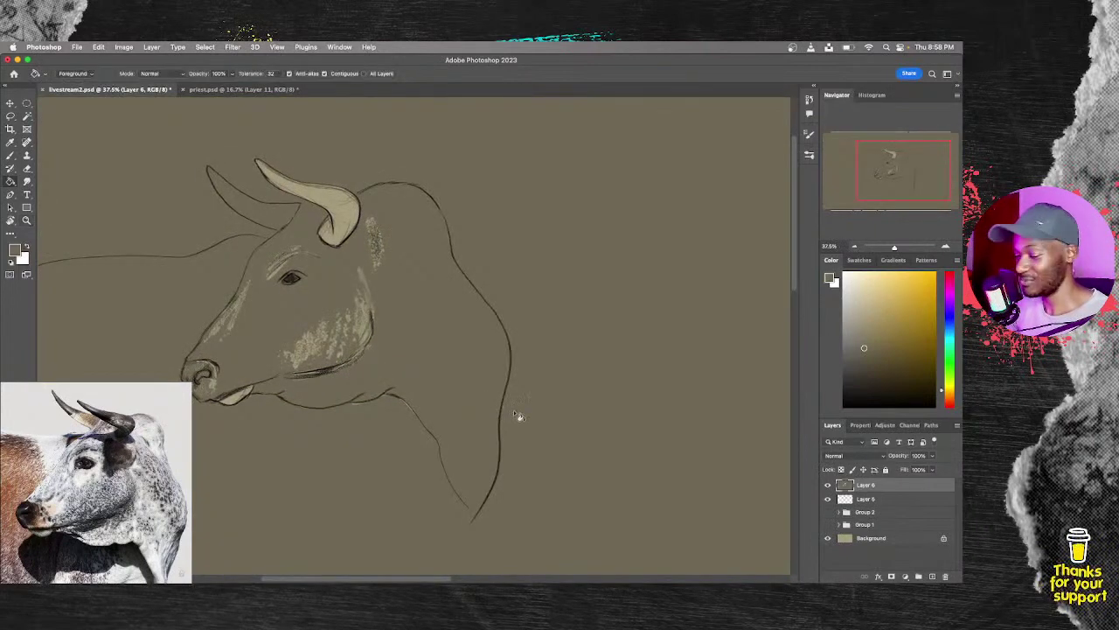
Step: Group the bull's two sketch layers, Layer 5 and Layer 6
{"action": "left_click_drag", "start_coordinate": [534, 408], "coordinate": [437, 413]}
{"action": "key", "text": "b"}
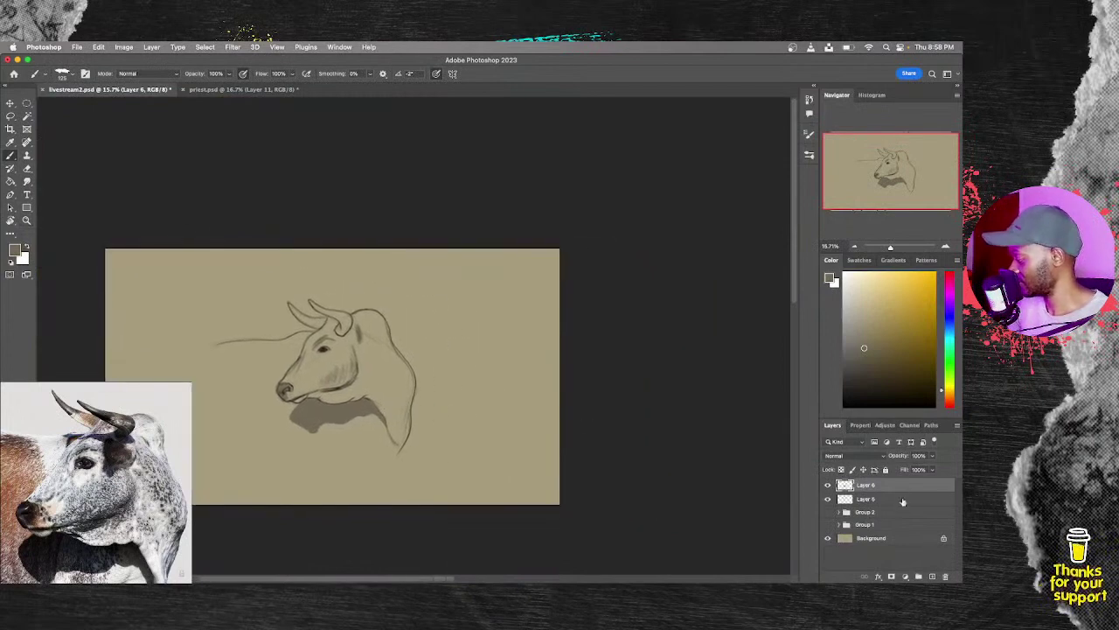
{"action": "left_click", "coordinate": [890, 500]}
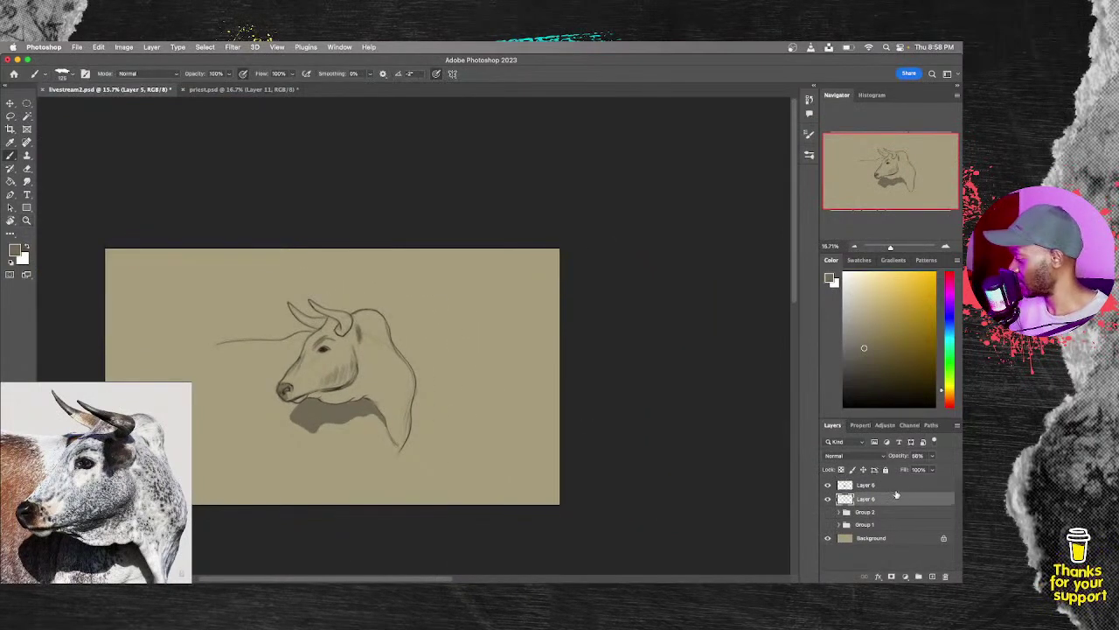
{"action": "left_click", "coordinate": [893, 487], "text": "shift"}
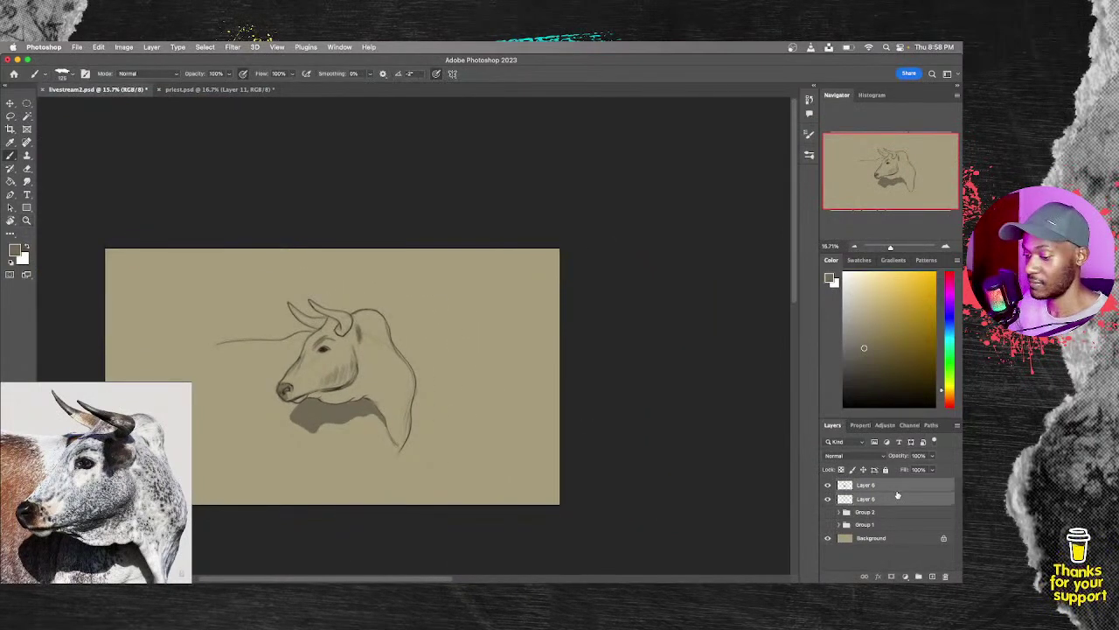
{"action": "key", "text": "super+g"}
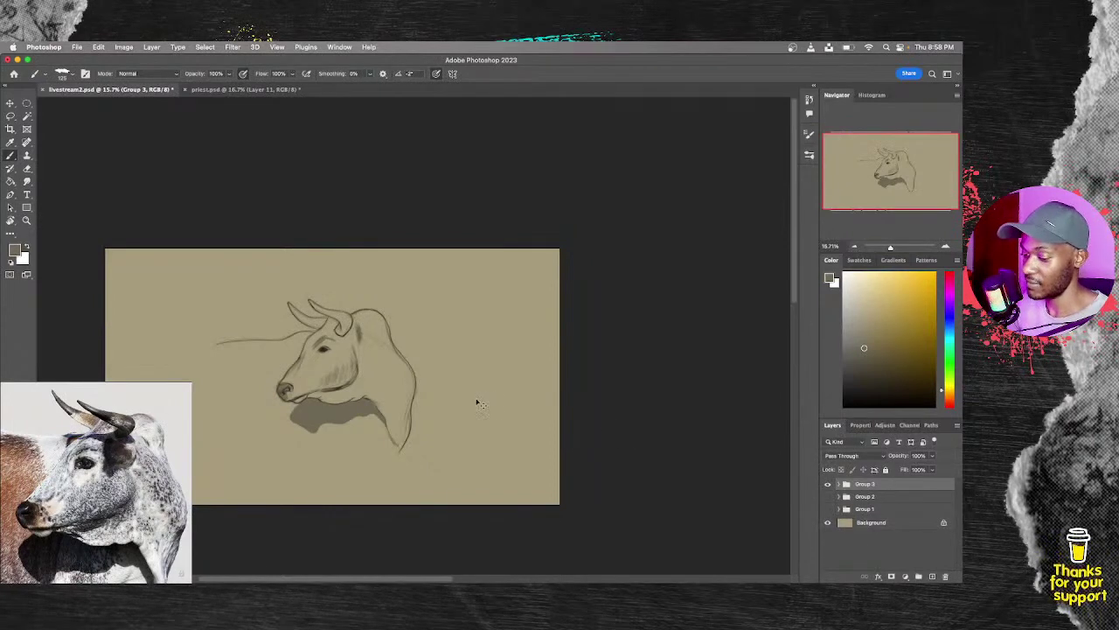
Step: Scale the grouped bull sketch down to about 89% and move it to the right edge of the canvas
{"action": "key", "text": "super+t"}
{"action": "left_click_drag", "start_coordinate": [417, 296], "coordinate": [397, 313]}
{"action": "left_click_drag", "start_coordinate": [364, 384], "coordinate": [529, 365]}
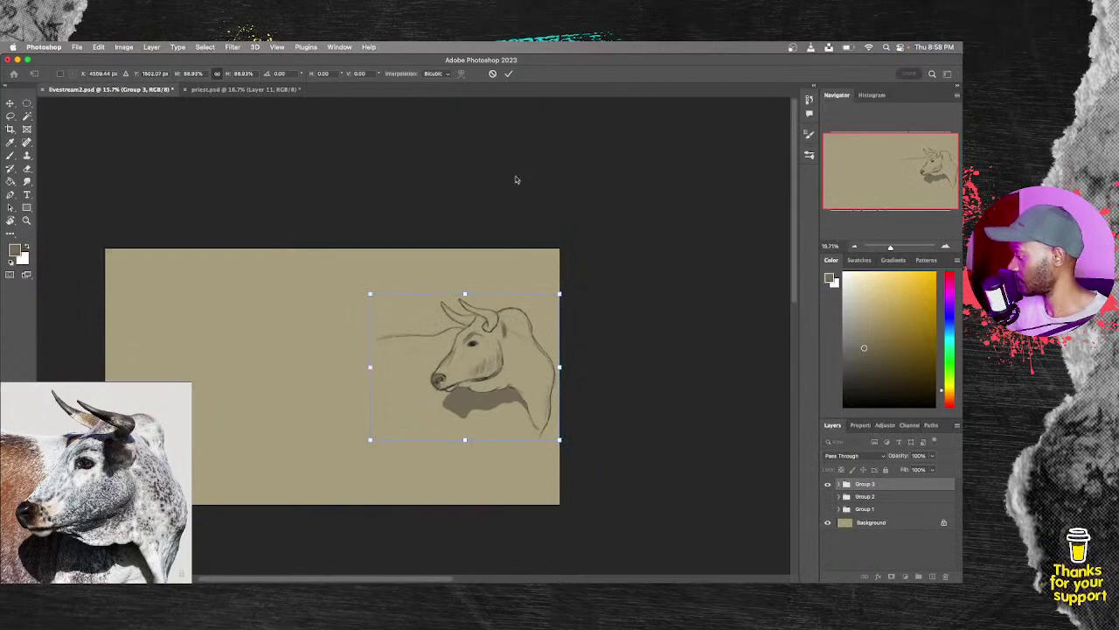
{"action": "left_click", "coordinate": [509, 73]}
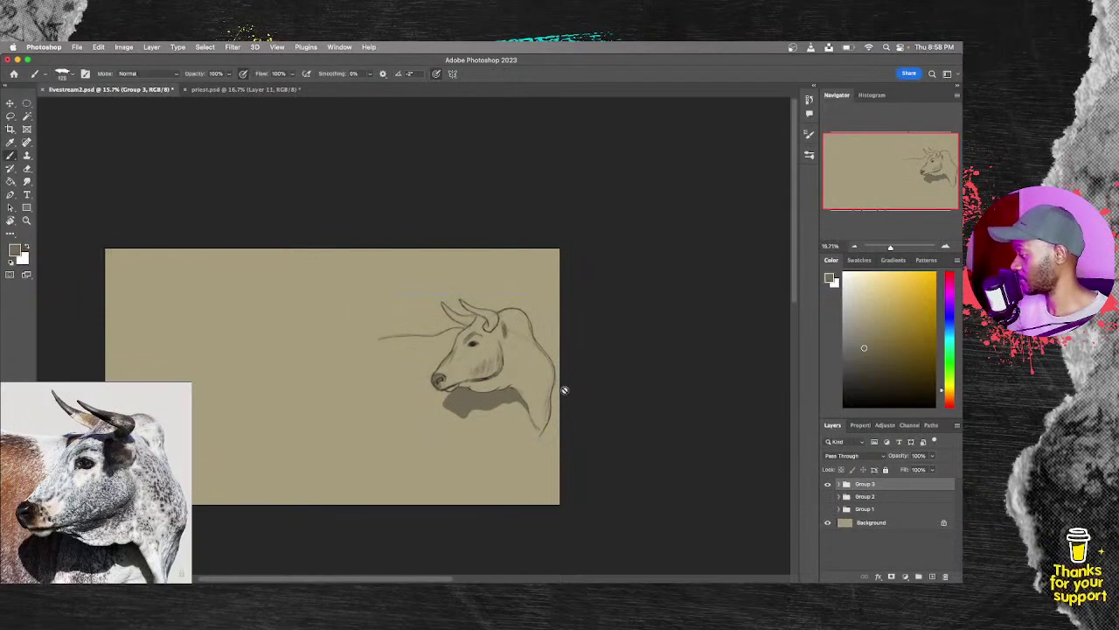
Step: Show Group 2 and Group 1, then enlarge the Group 1 bull sketch and place it at the lower middle of the canvas
{"action": "left_click", "coordinate": [827, 496]}
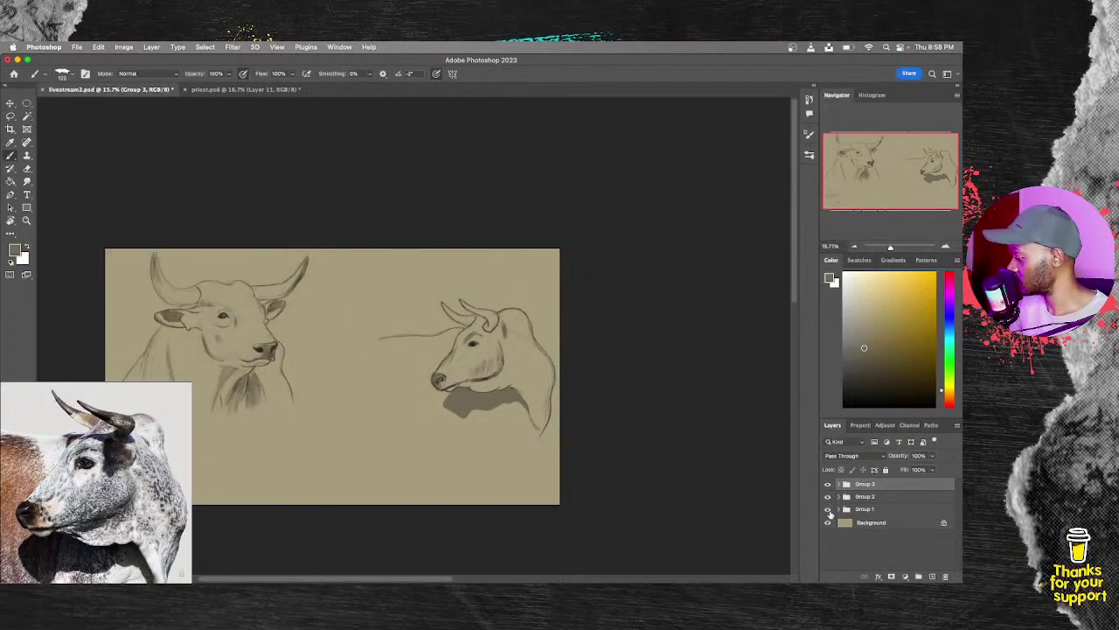
{"action": "left_click", "coordinate": [883, 510]}
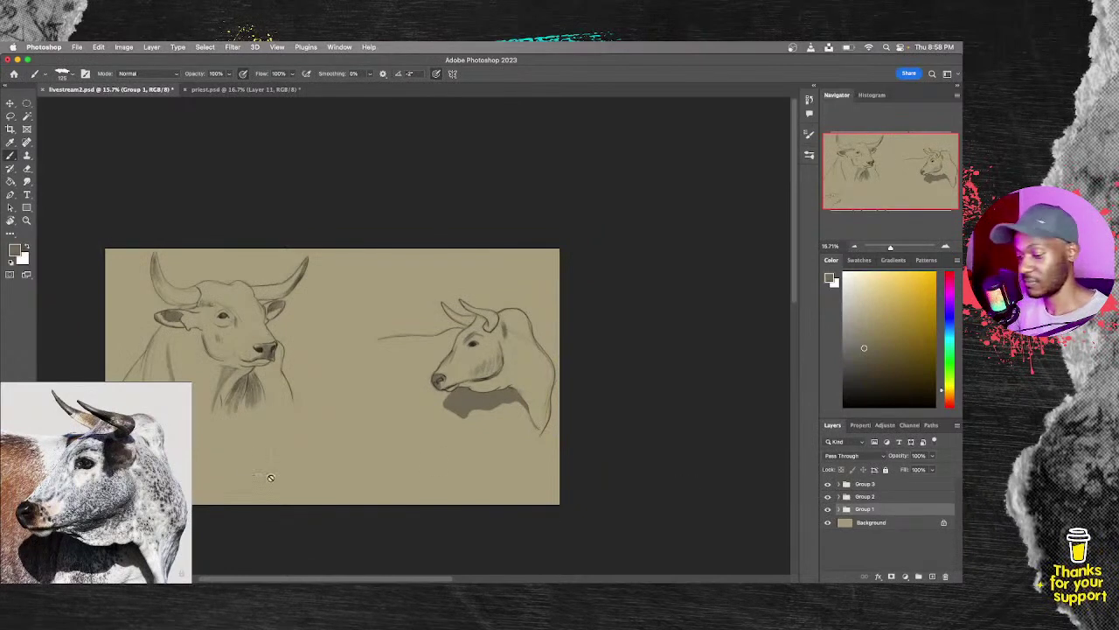
{"action": "key", "text": "super+t"}
{"action": "mouse_move", "coordinate": [160, 478]}
{"action": "left_mouse_down"}
{"action": "mouse_move", "coordinate": [234, 384]}
{"action": "mouse_move", "coordinate": [209, 467]}
{"action": "mouse_move", "coordinate": [390, 491]}
{"action": "left_mouse_up"}
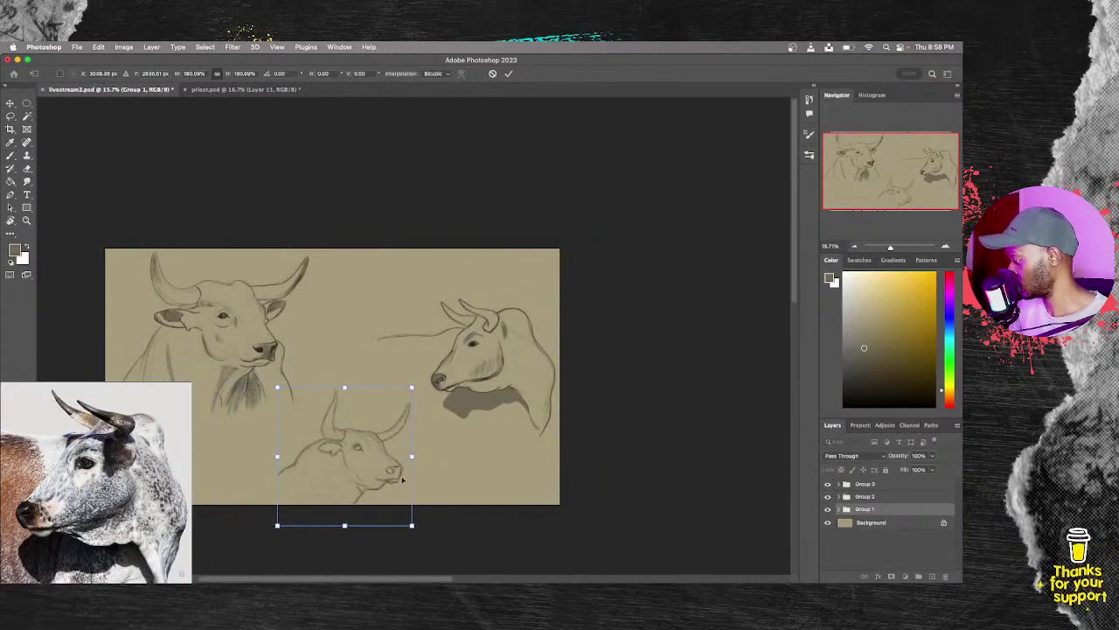
{"action": "left_click", "coordinate": [508, 73]}
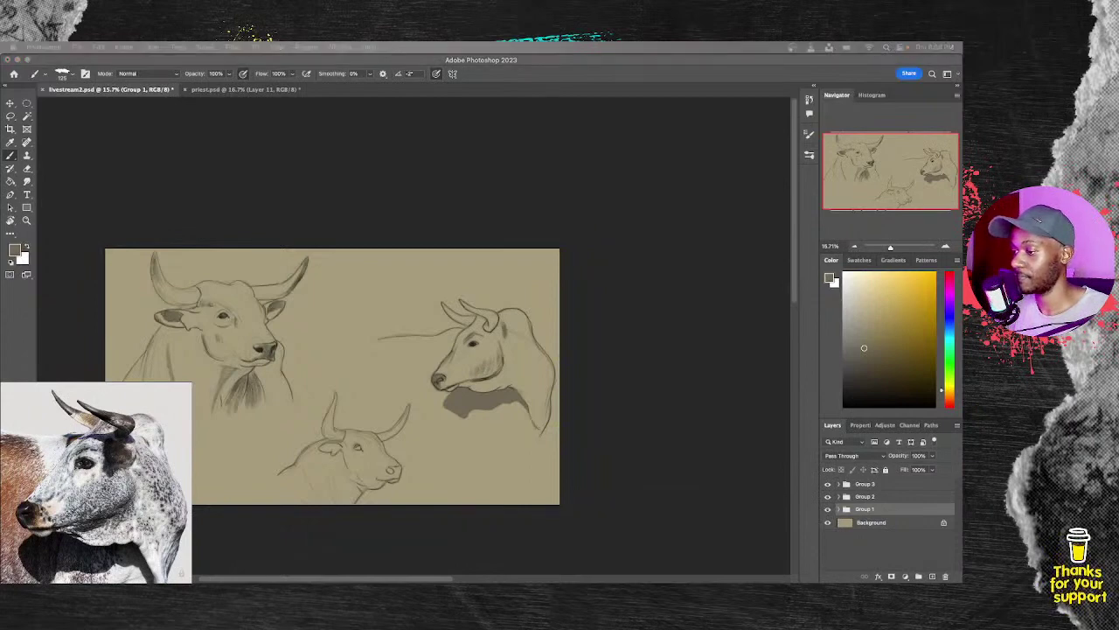
Step: Switch to the reference board, widen its window, and select and pack all the bull photos into a compact arrangement
{"action": "scroll", "coordinate": [95, 482], "scroll_direction": "down", "scroll_amount": 3}
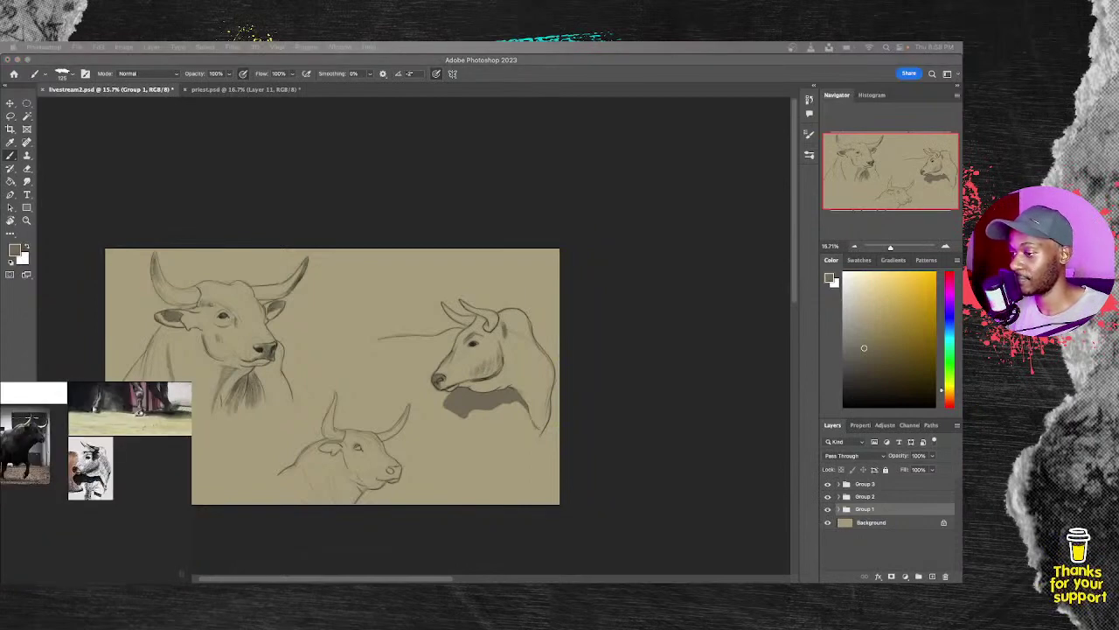
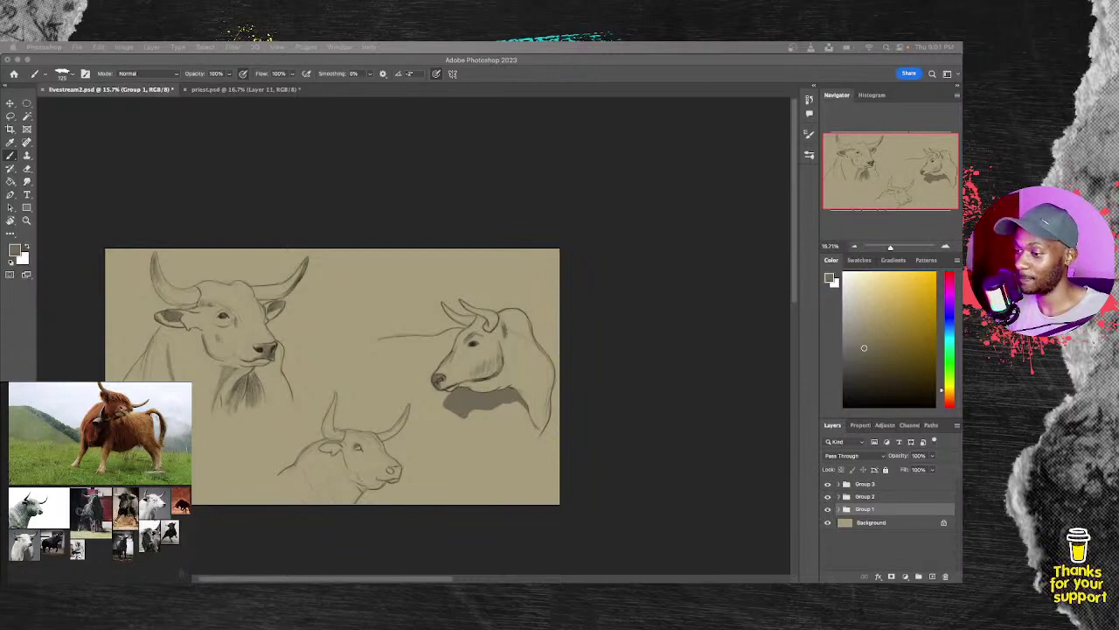
{"action": "left_click_drag", "start_coordinate": [96, 472], "coordinate": [134, 472]}
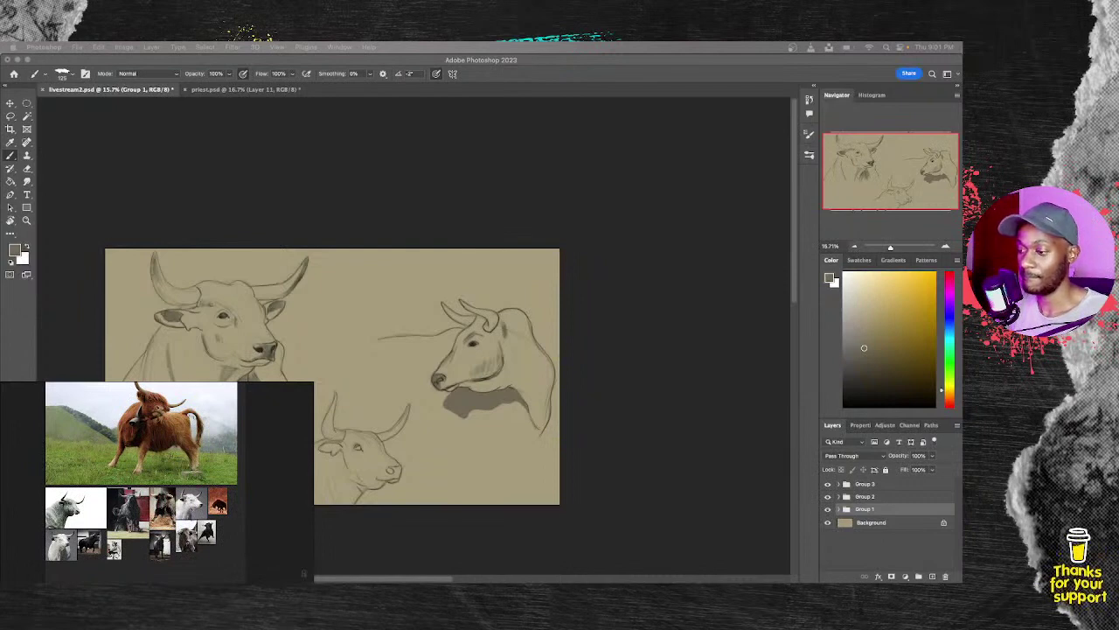
{"action": "left_click_drag", "start_coordinate": [266, 550], "coordinate": [77, 430]}
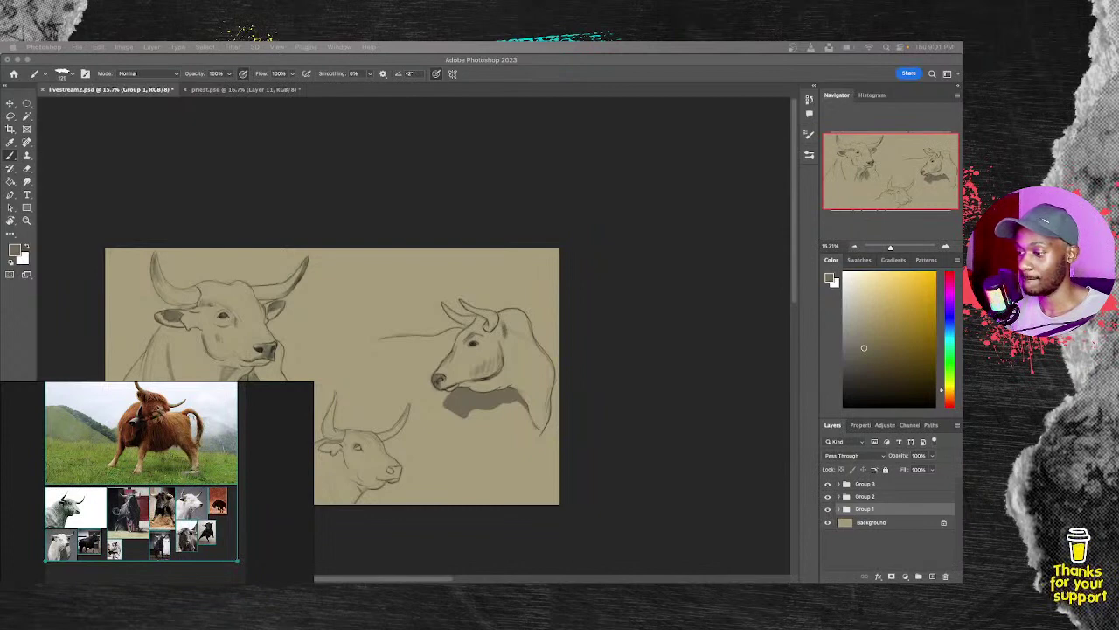
{"action": "key", "text": "super+p"}
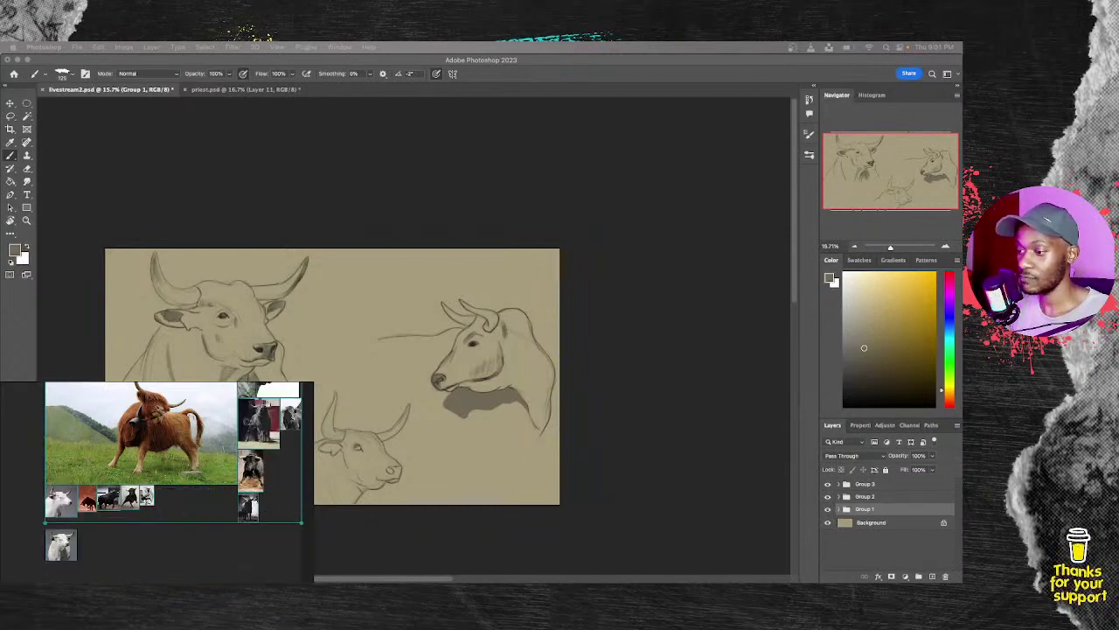
{"action": "left_click_drag", "start_coordinate": [205, 558], "coordinate": [57, 448]}
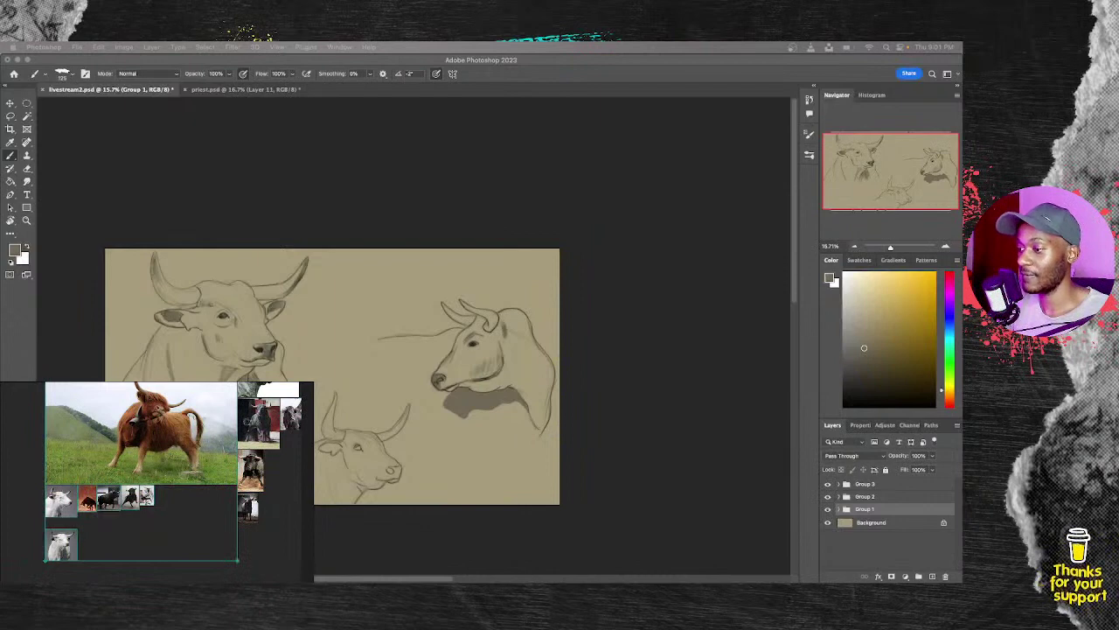
{"action": "key", "text": "ctrl+p"}
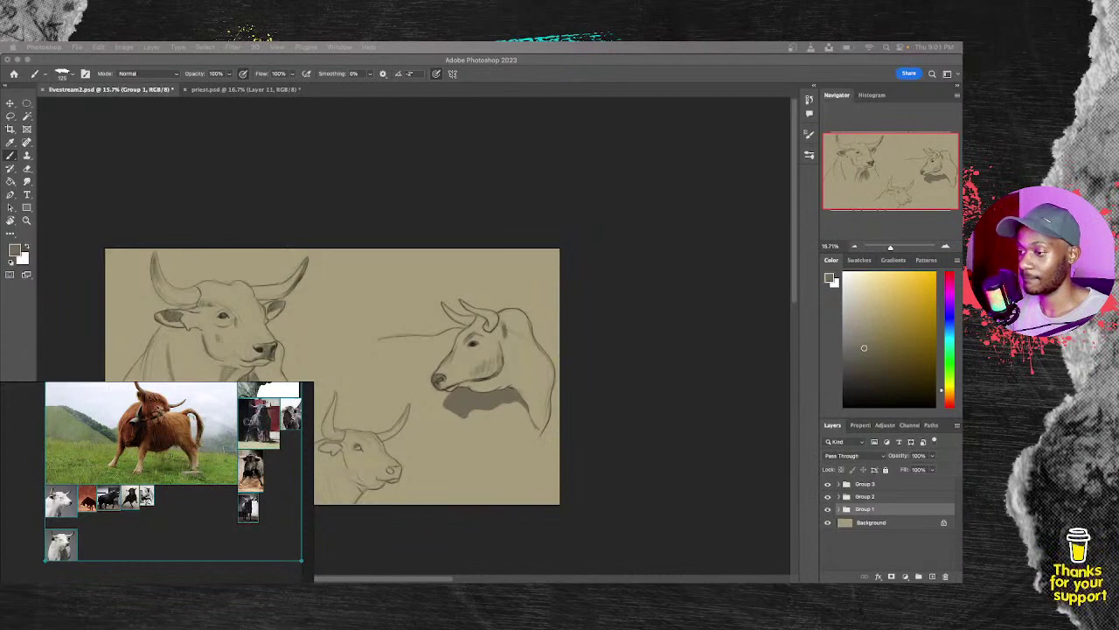
{"action": "key", "text": "ctrl+p"}
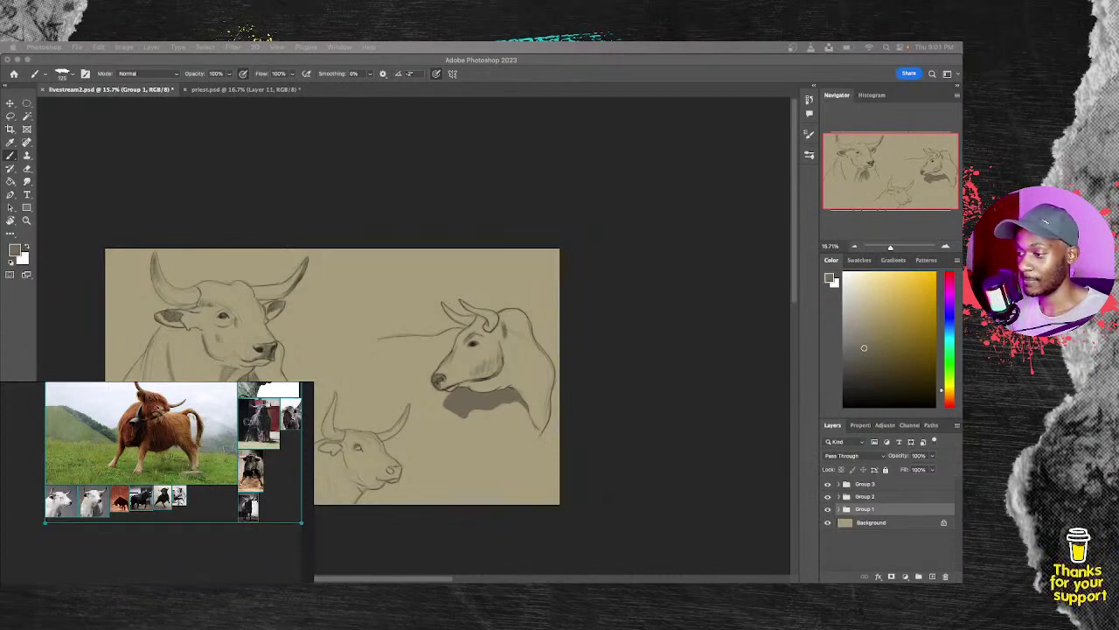
{"action": "key", "text": "ctrl+p"}
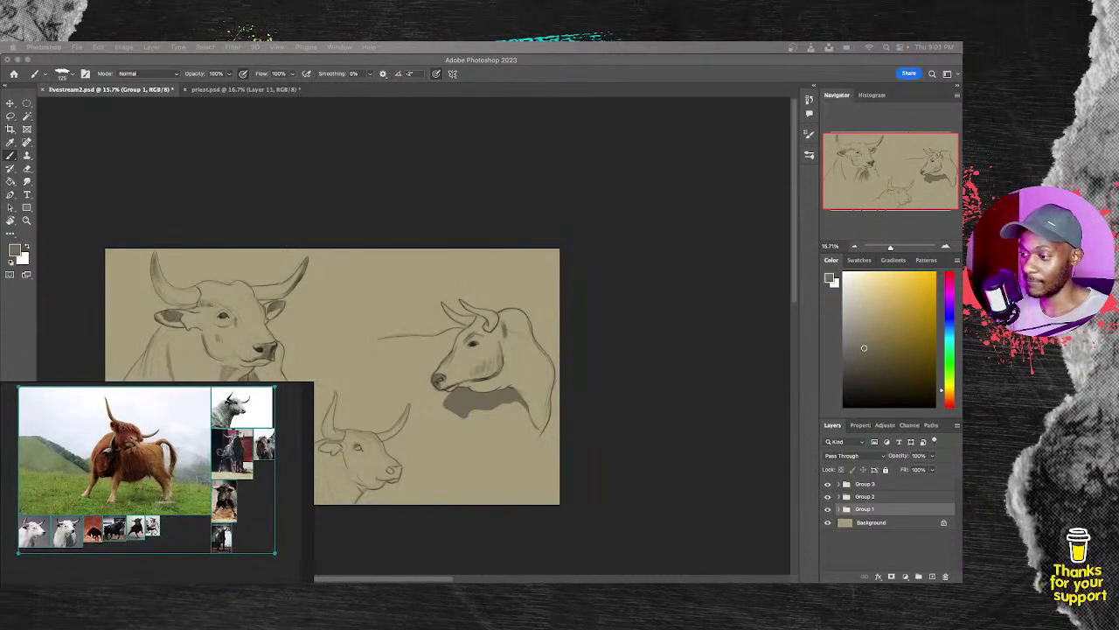
{"action": "key", "text": "Escape"}
Step: Set three light-toned bull photos apart on the reference board and gather the remaining dark bull photos beneath the large highland photo
{"action": "left_click_drag", "start_coordinate": [242, 406], "coordinate": [272, 525]}
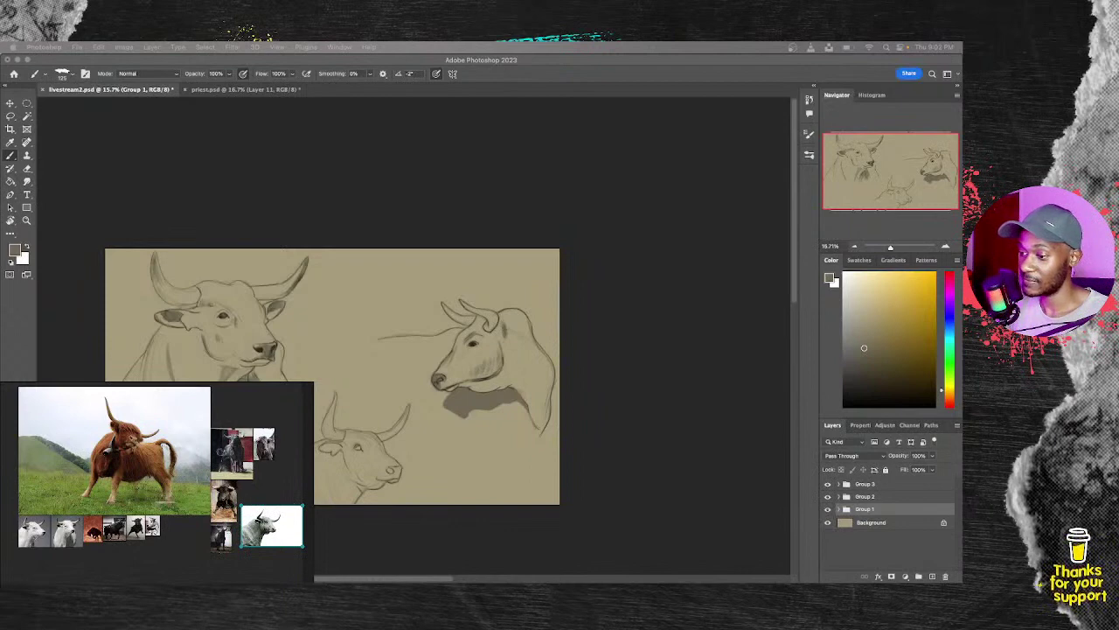
{"action": "left_click_drag", "start_coordinate": [153, 526], "coordinate": [279, 487]}
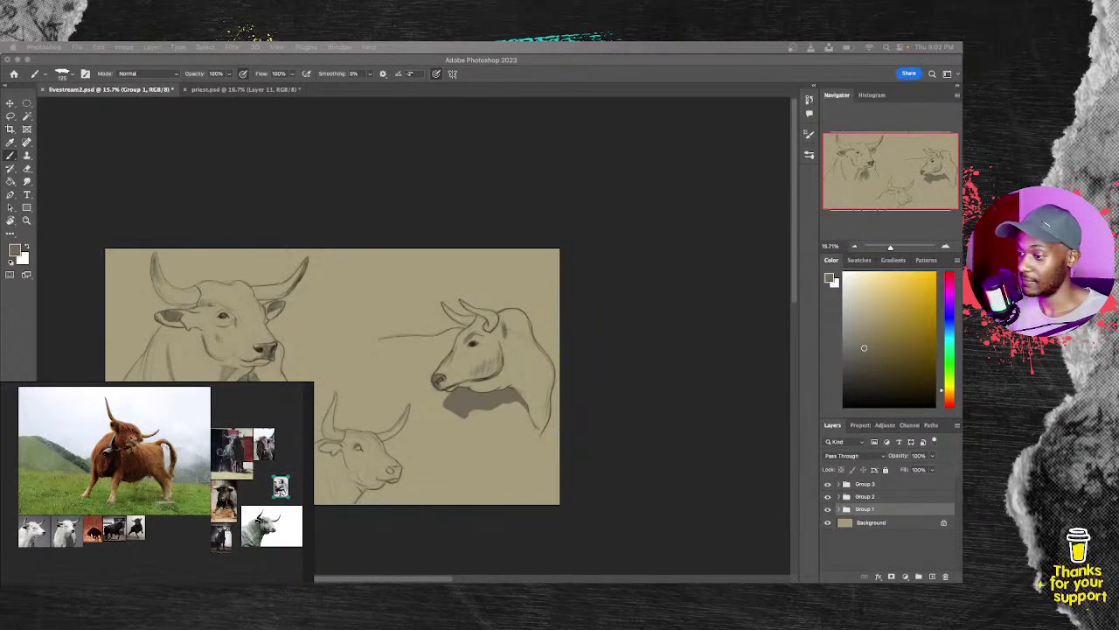
{"action": "left_click_drag", "start_coordinate": [33, 531], "coordinate": [65, 544]}
{"action": "left_click_drag", "start_coordinate": [224, 501], "coordinate": [112, 561]}
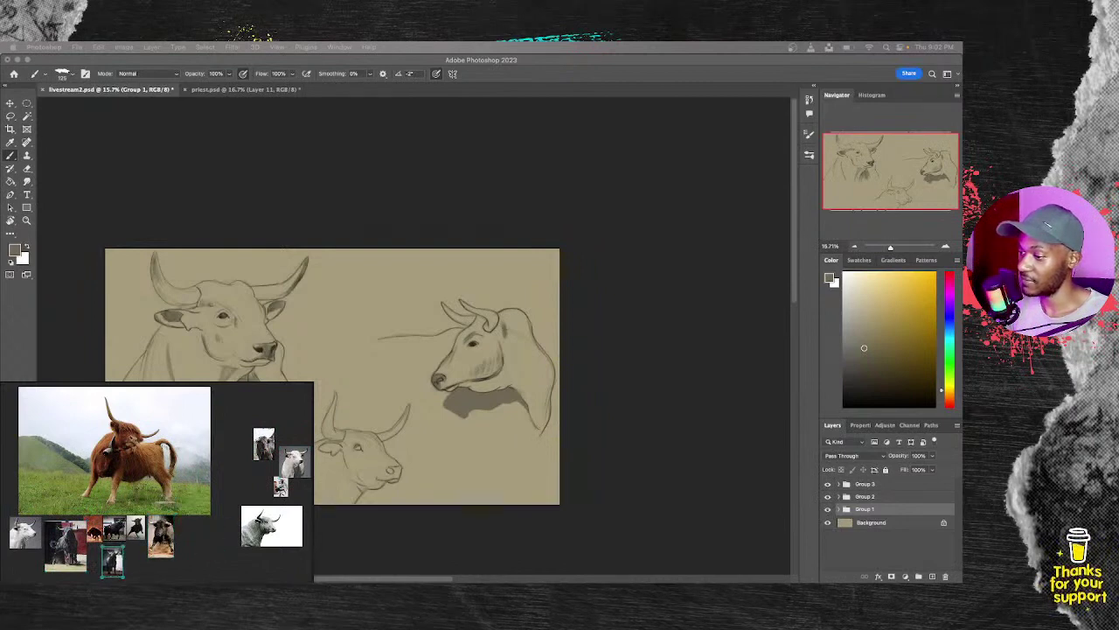
{"action": "left_click_drag", "start_coordinate": [263, 443], "coordinate": [195, 536]}
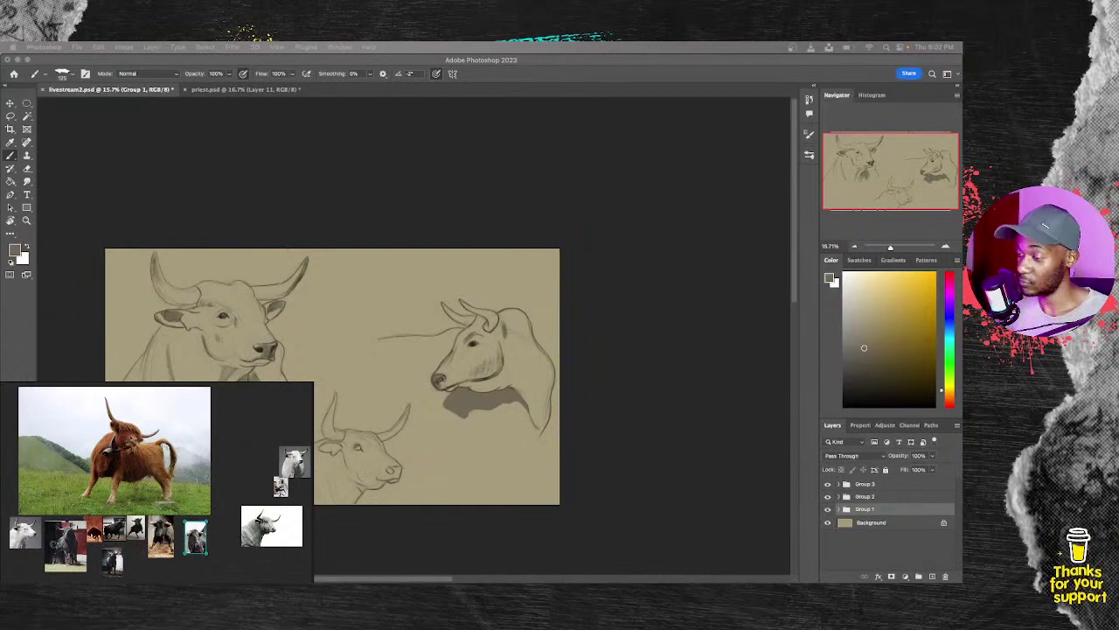
Step: Examine the highland bull, white bull, black bull painting and red bull painting one by one at enlarged size
{"action": "double_click", "coordinate": [114, 450]}
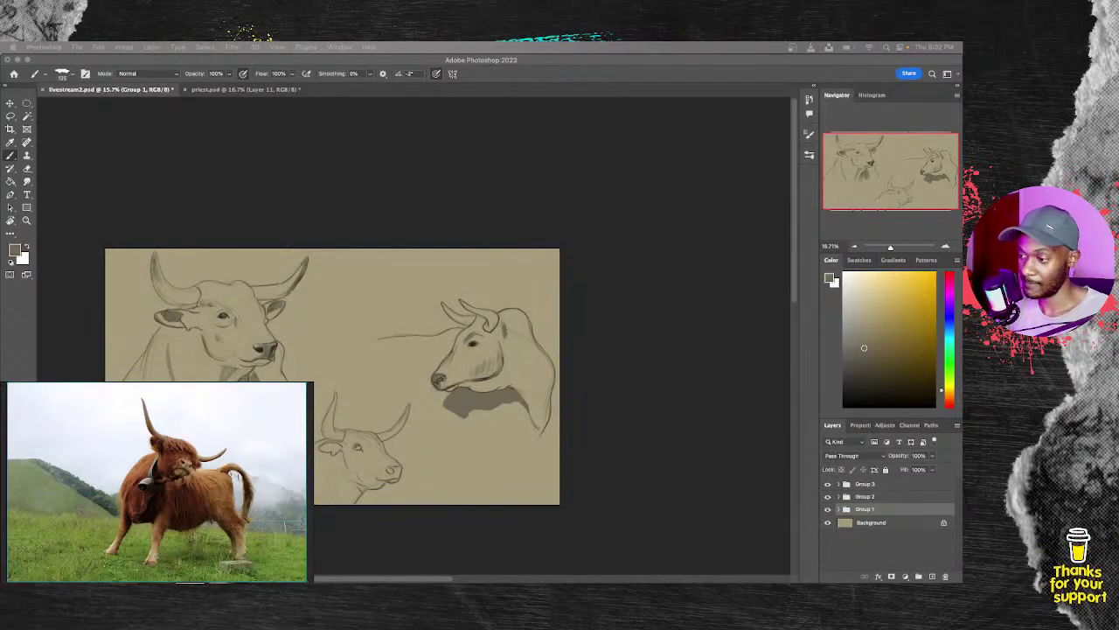
{"action": "double_click", "coordinate": [157, 481]}
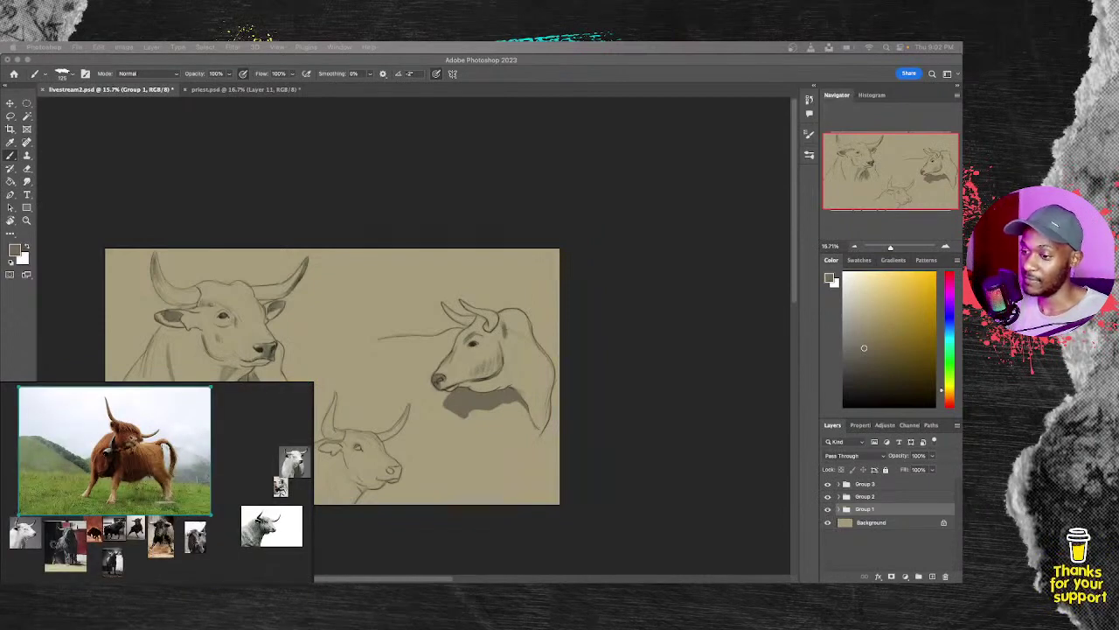
{"action": "double_click", "coordinate": [24, 532]}
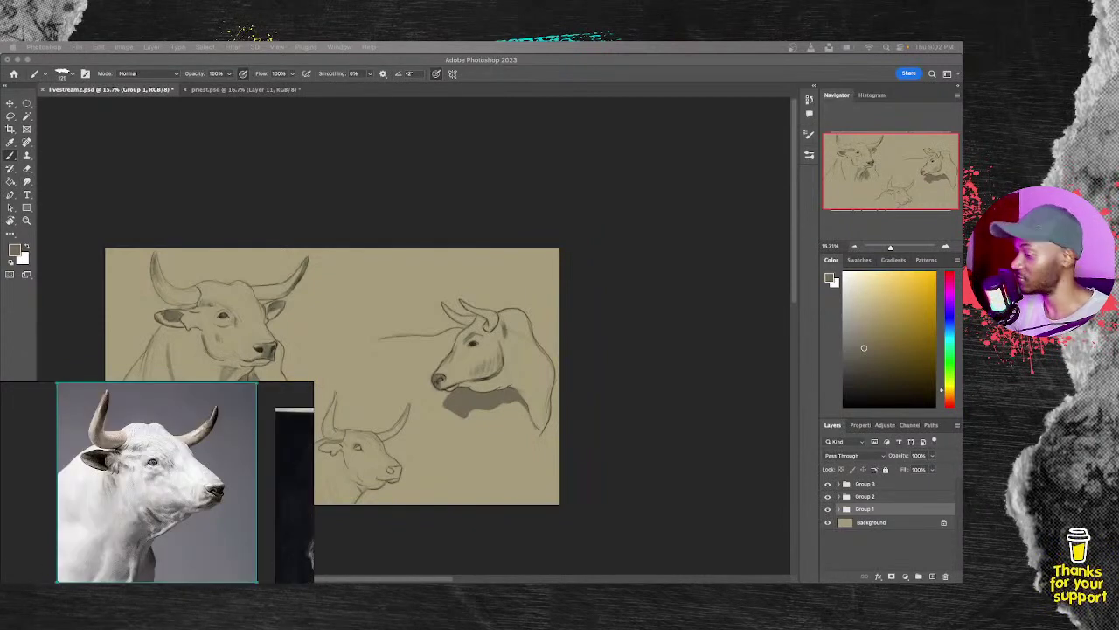
{"action": "double_click", "coordinate": [157, 481]}
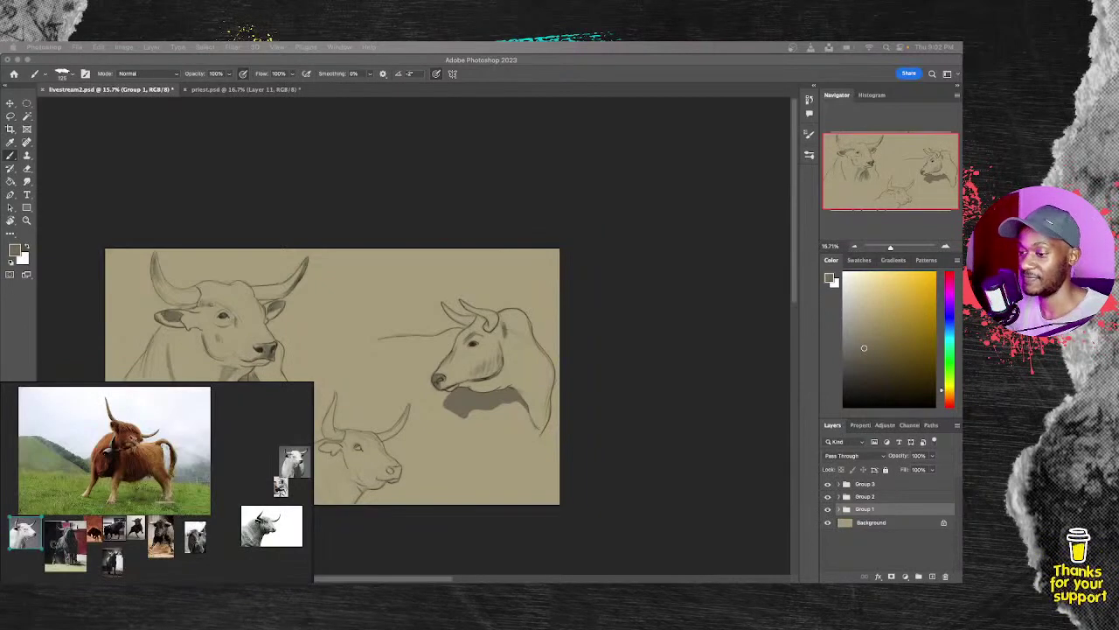
{"action": "double_click", "coordinate": [66, 544]}
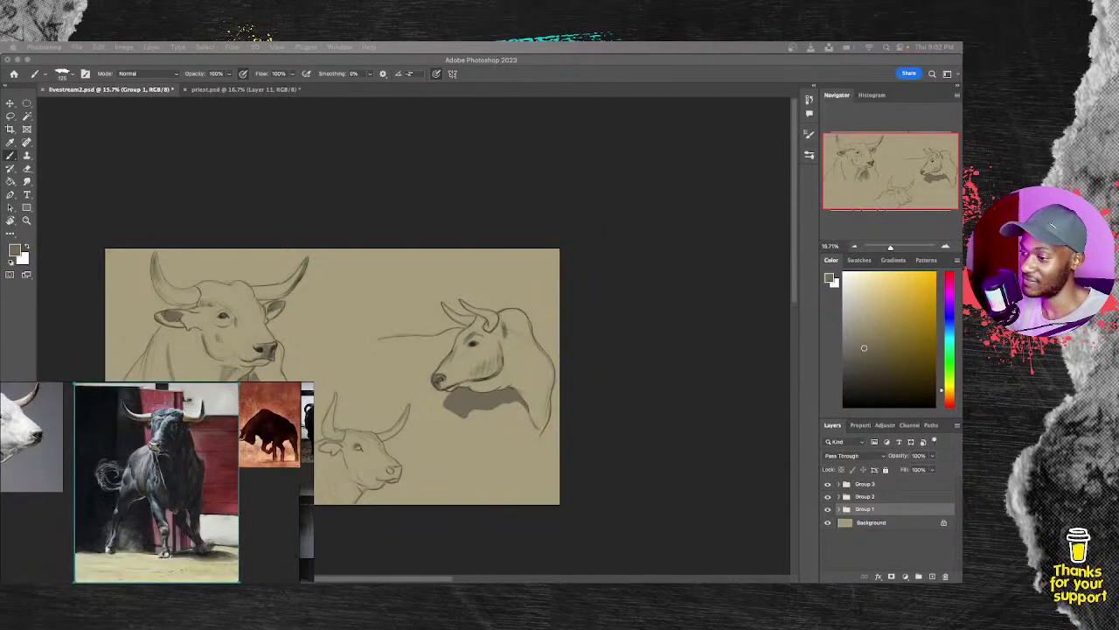
{"action": "double_click", "coordinate": [156, 481]}
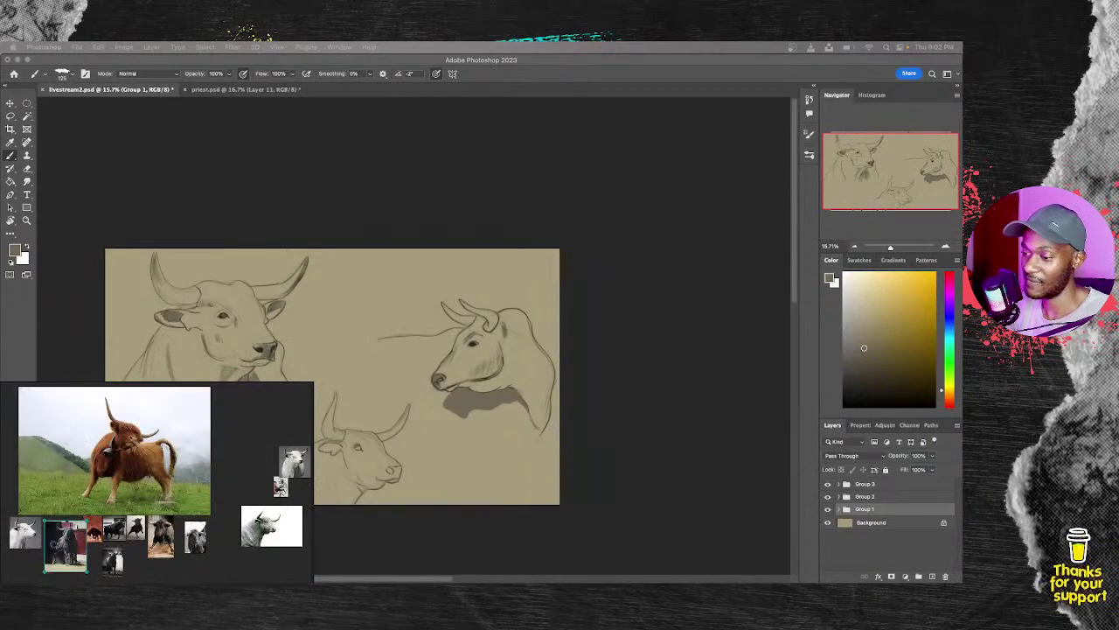
{"action": "double_click", "coordinate": [94, 529]}
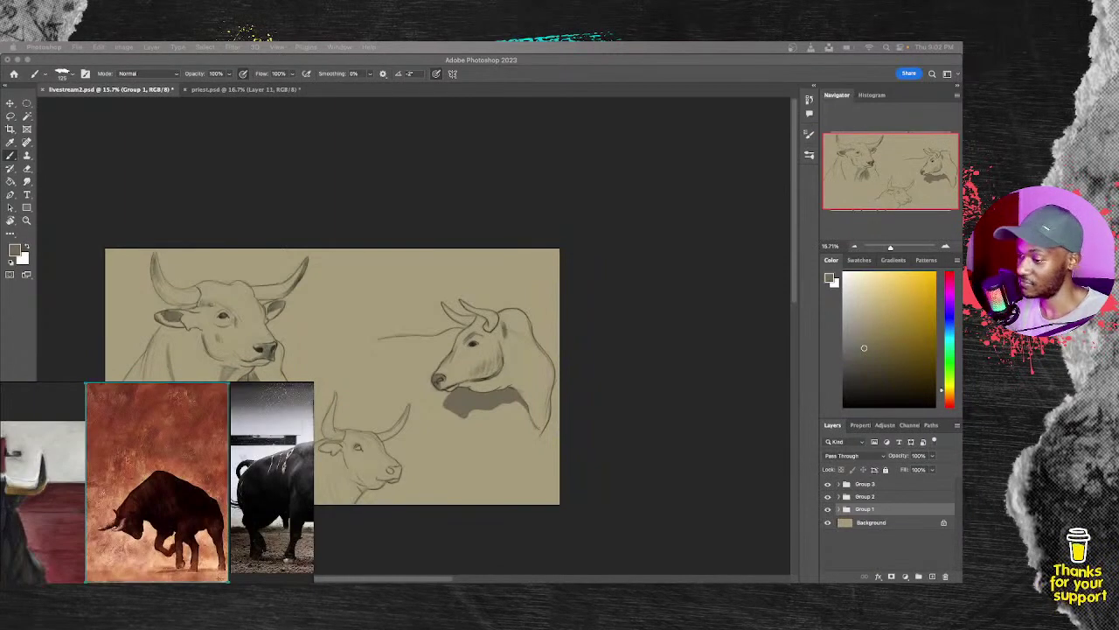
{"action": "key", "text": "Home"}
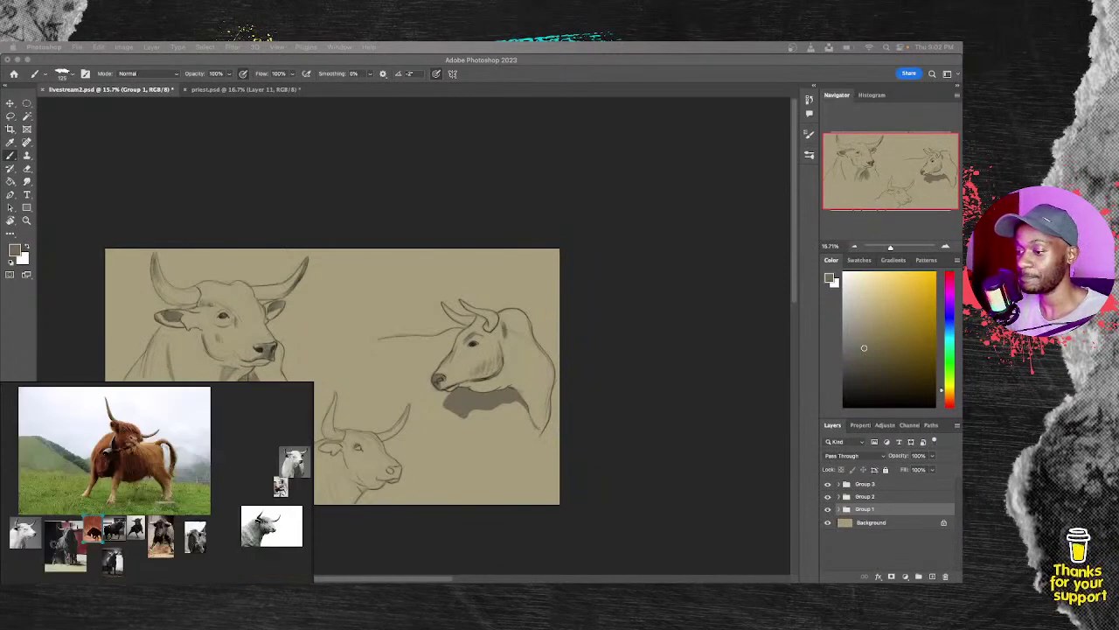
Step: Examine the walking, running, charging, front-facing and standing black bull references at enlarged size as candidates for the next drawing
{"action": "double_click", "coordinate": [115, 529]}
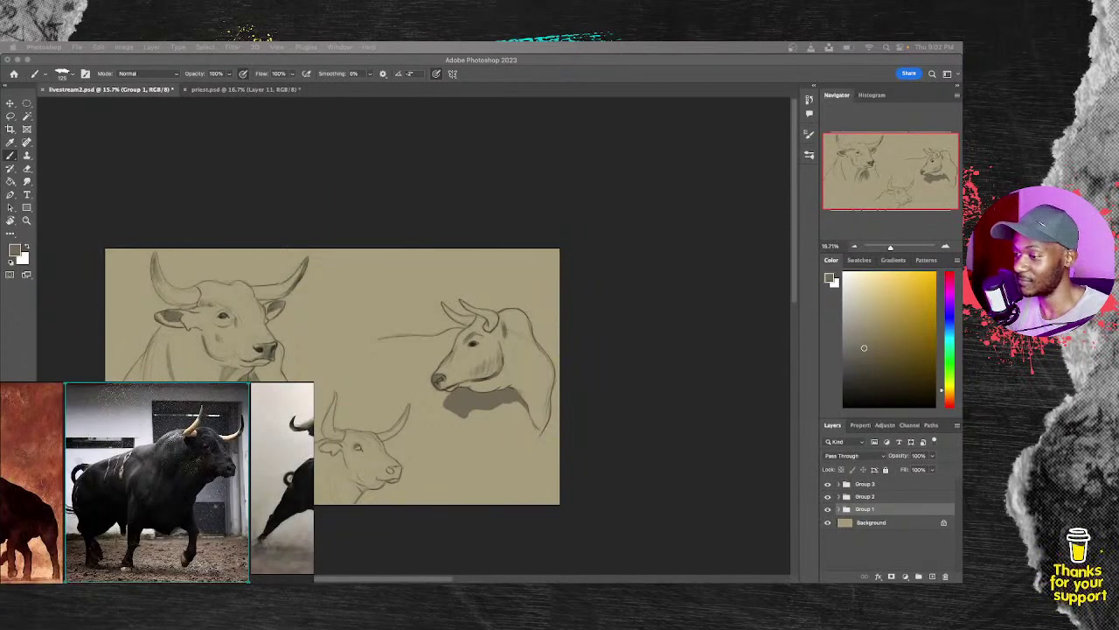
{"action": "key", "text": "Home"}
{"action": "double_click", "coordinate": [114, 525]}
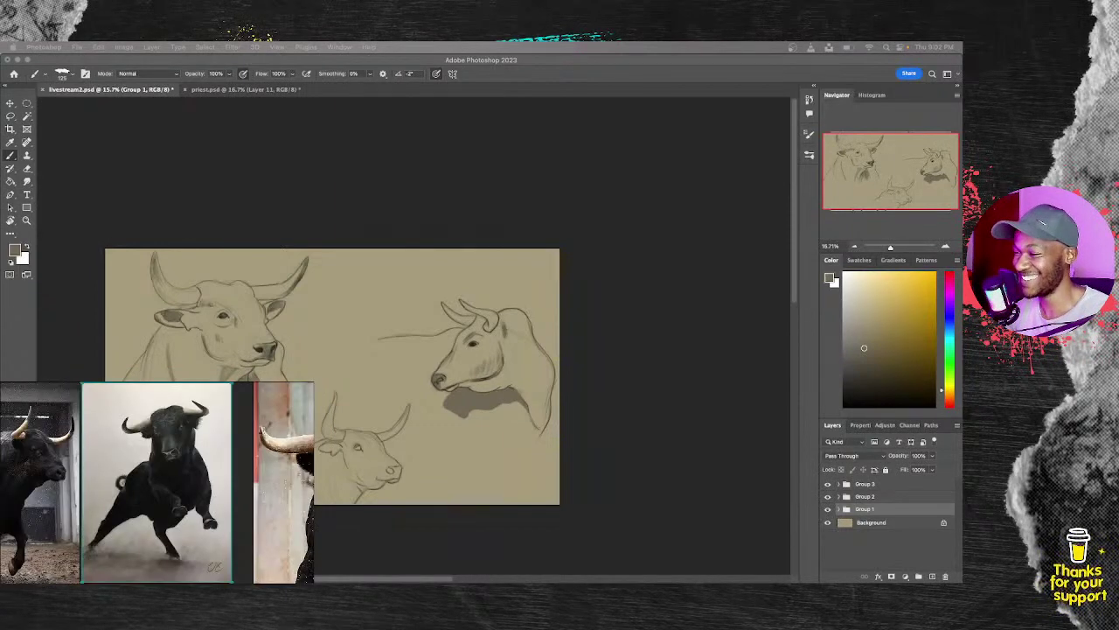
{"action": "key", "text": "Right"}
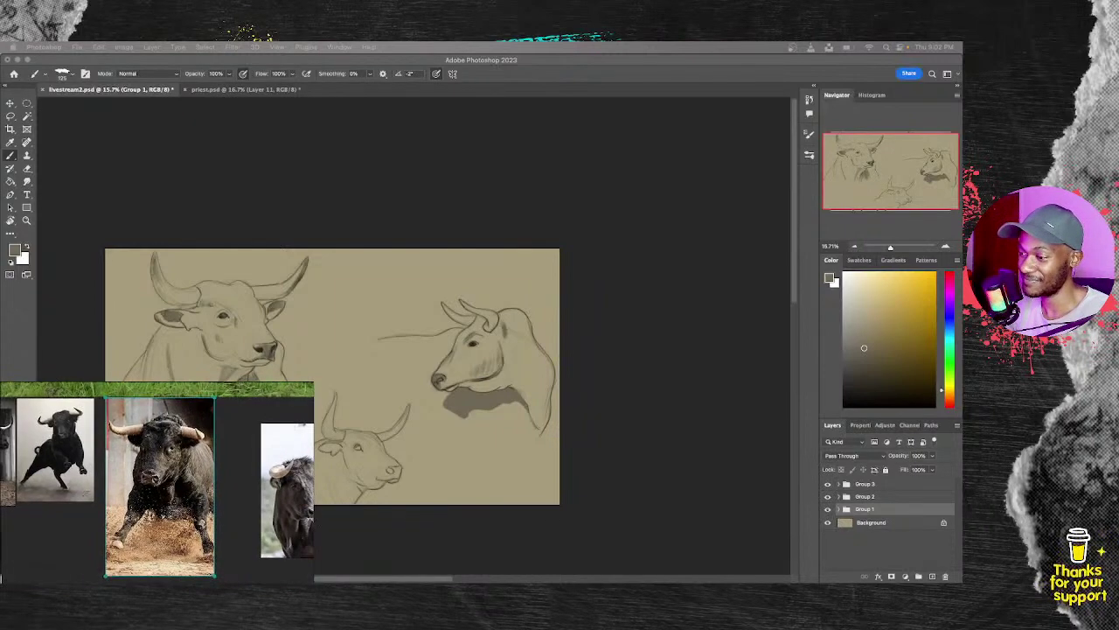
{"action": "key", "text": "Right"}
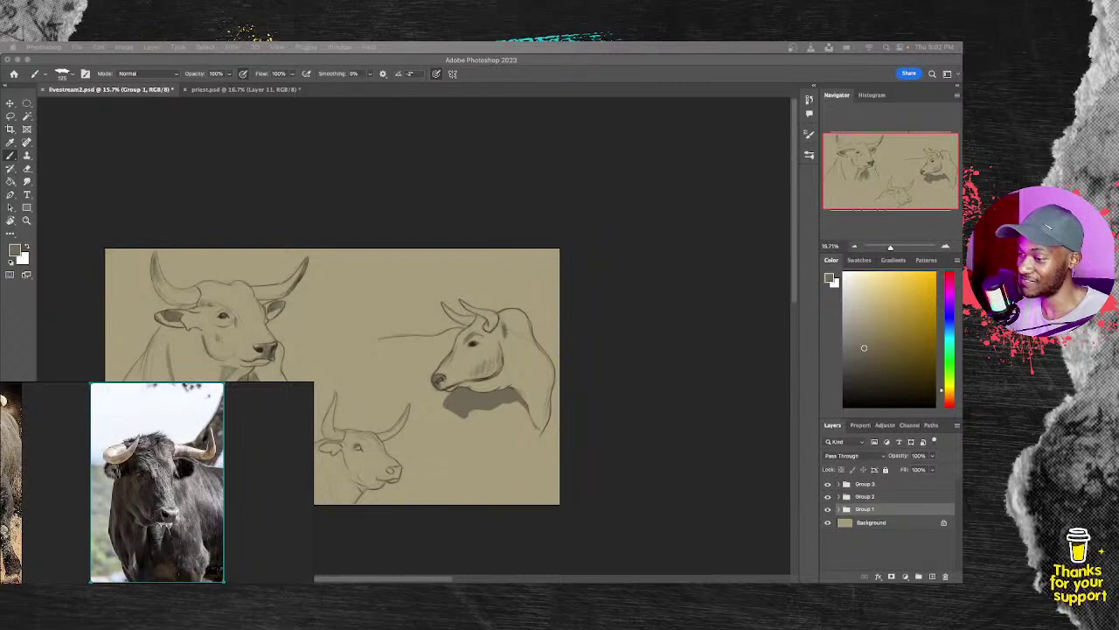
{"action": "scroll", "coordinate": [192, 507], "scroll_direction": "down", "scroll_amount": 5}
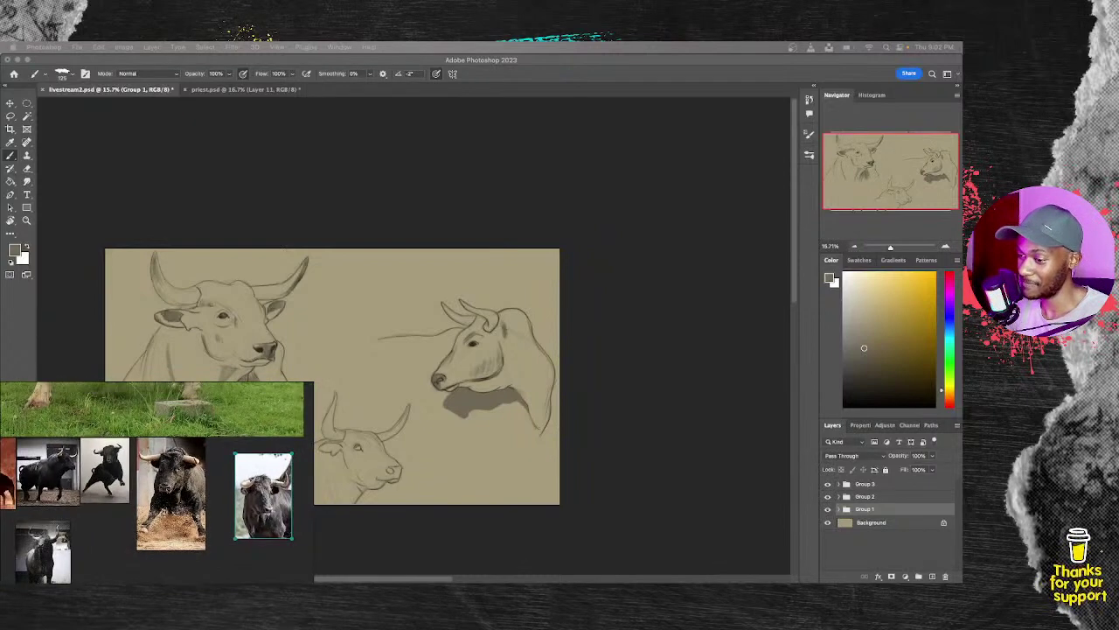
{"action": "key", "text": "Right"}
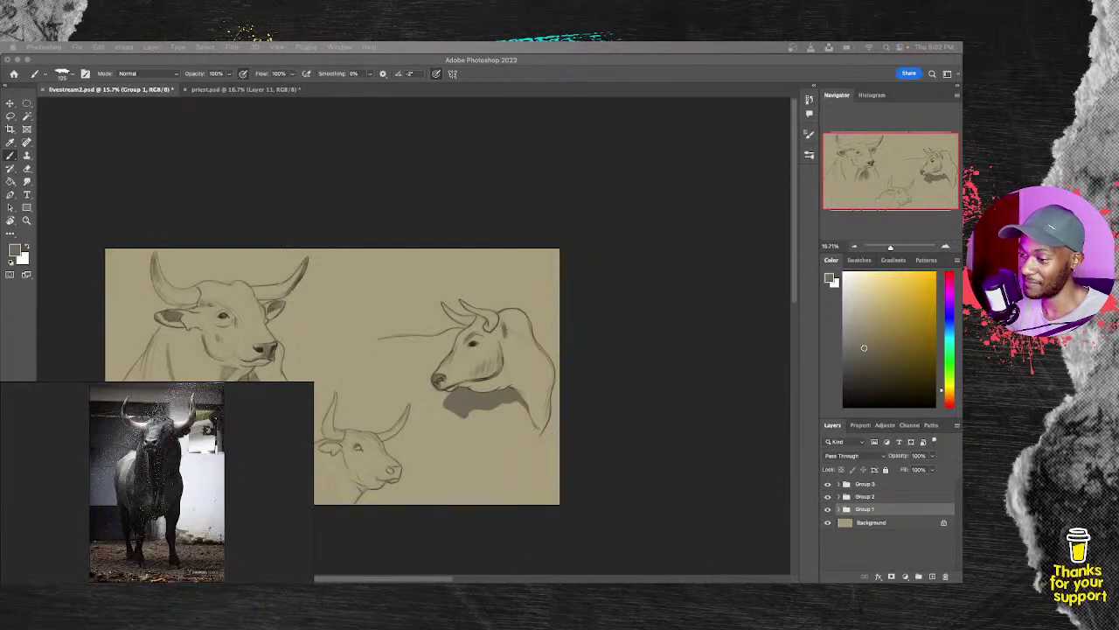
{"action": "key", "text": "space"}
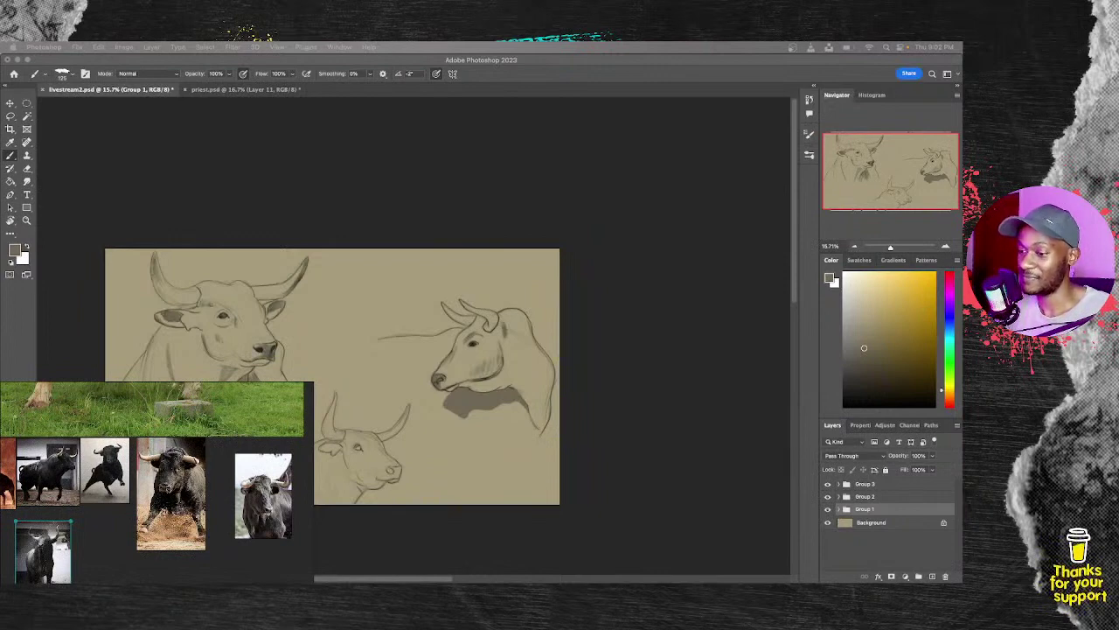
Step: Survey the remaining bull references beneath the highland photo to compare their poses
{"action": "scroll", "coordinate": [133, 505], "scroll_direction": "down", "scroll_amount": 3}
{"action": "scroll", "coordinate": [130, 506], "scroll_direction": "down", "scroll_amount": 3}
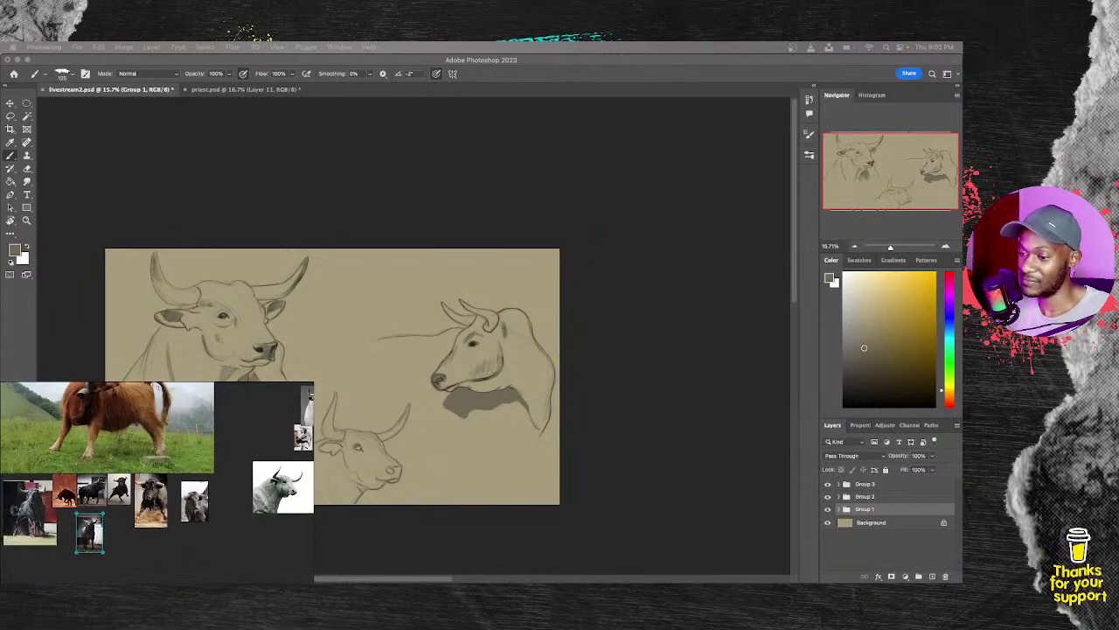
{"action": "scroll", "coordinate": [130, 506], "scroll_direction": "up", "scroll_amount": 1}
{"action": "scroll", "coordinate": [133, 506], "scroll_direction": "up", "scroll_amount": 1}
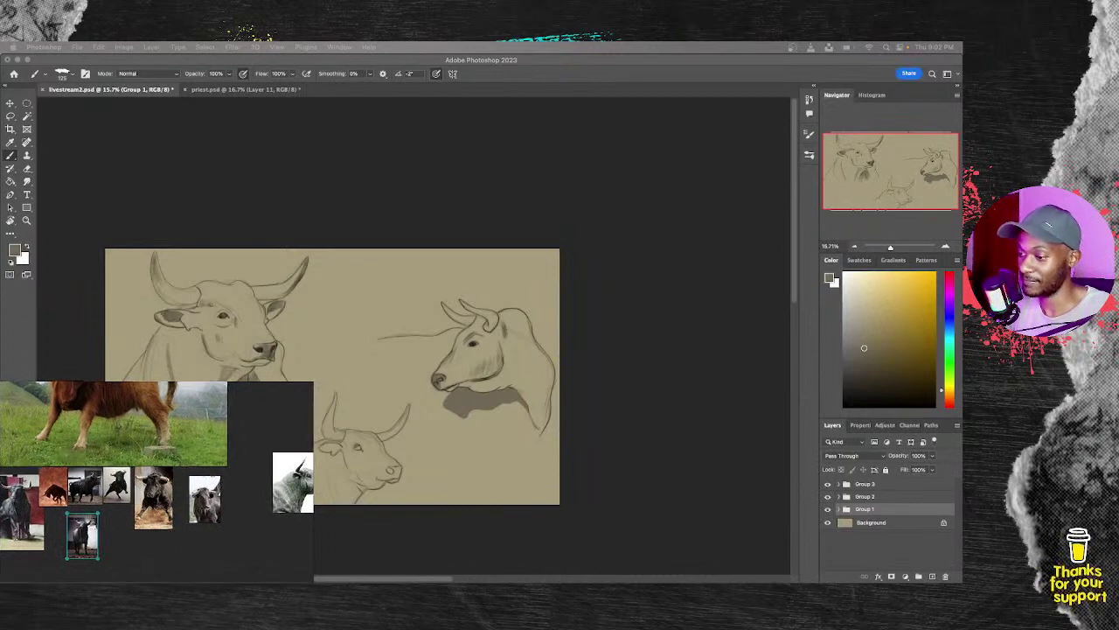
{"action": "left_click_drag", "start_coordinate": [226, 555], "coordinate": [81, 447]}
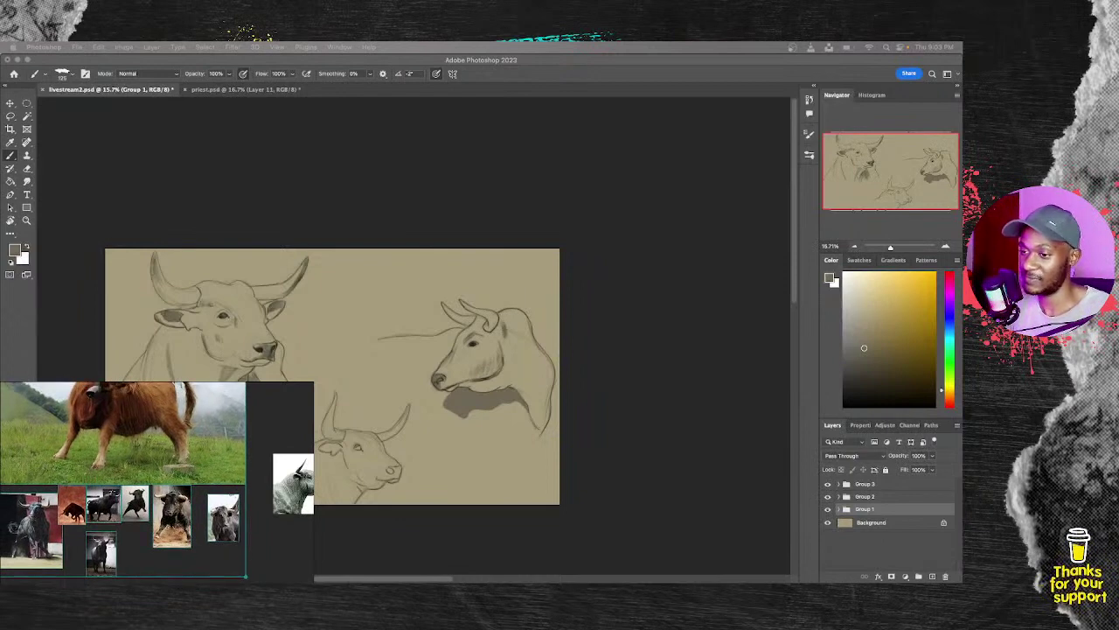
{"action": "key", "text": "Escape"}
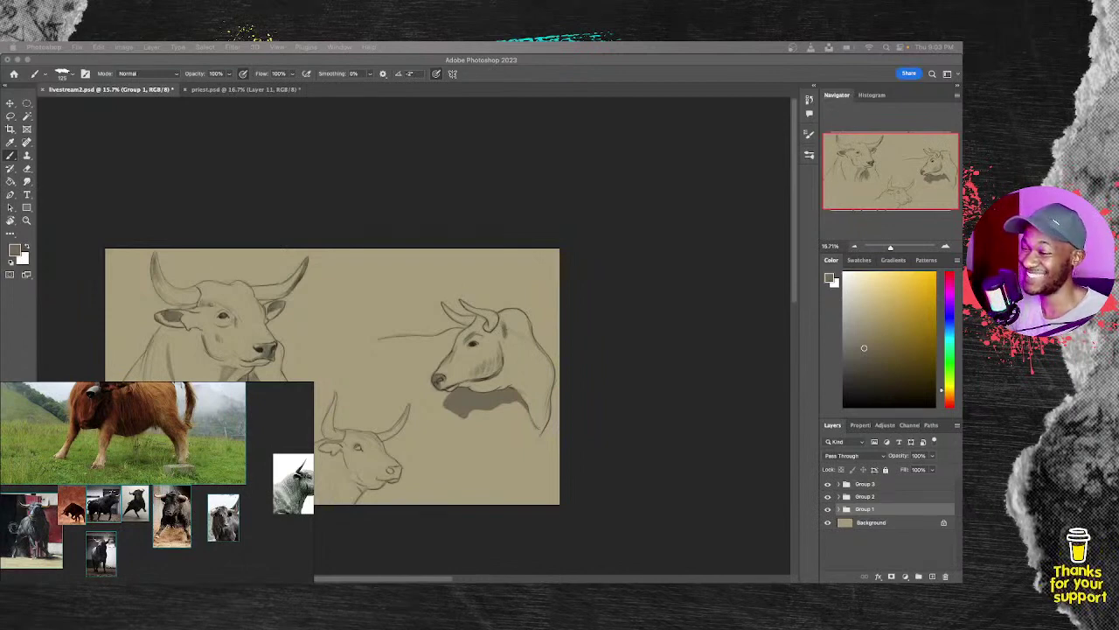
{"action": "double_click", "coordinate": [123, 432]}
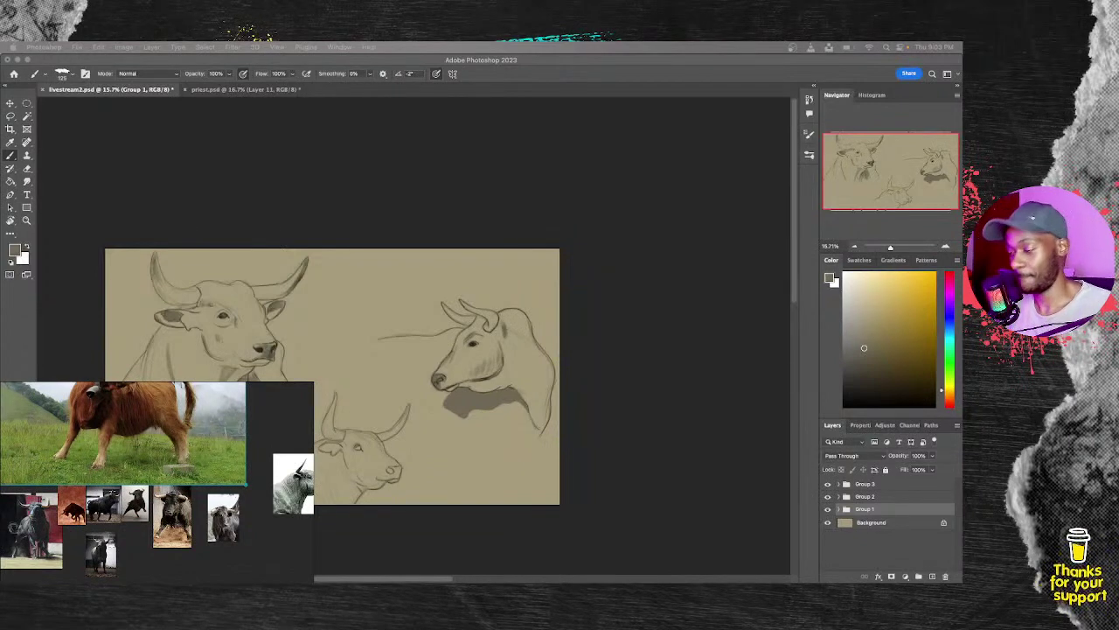
{"action": "scroll", "coordinate": [46, 420], "scroll_direction": "up", "scroll_amount": 2}
{"action": "scroll", "coordinate": [46, 420], "scroll_direction": "down", "scroll_amount": 4}
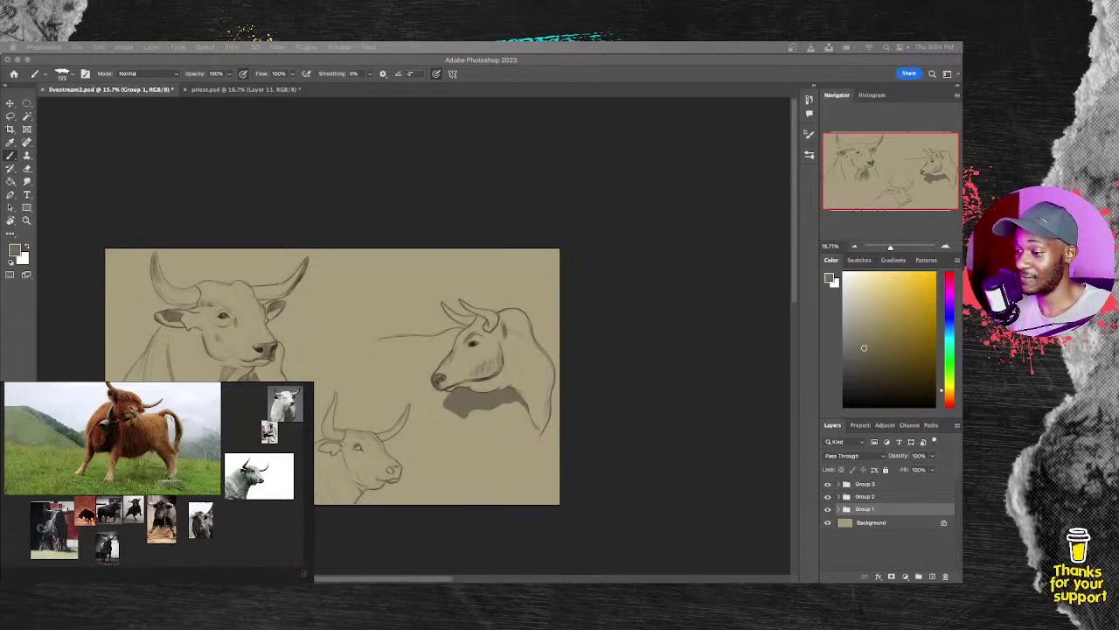
Step: Compare enlarged views of the charging black bull photo and the front-facing black bull photo with outdoor background
{"action": "double_click", "coordinate": [162, 519]}
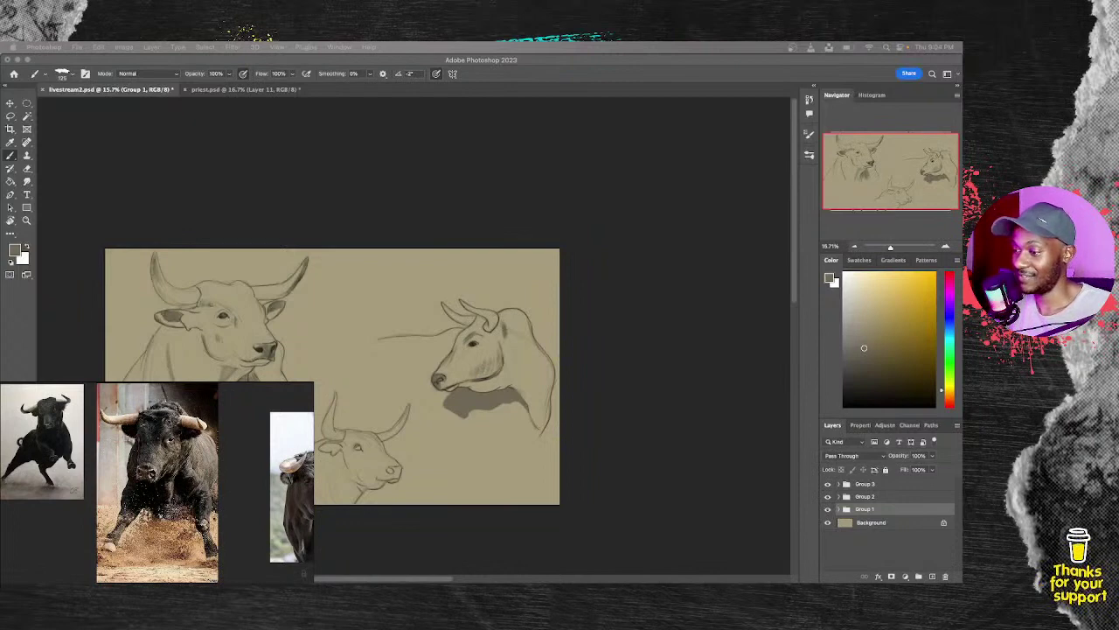
{"action": "double_click", "coordinate": [158, 481]}
{"action": "double_click", "coordinate": [200, 520]}
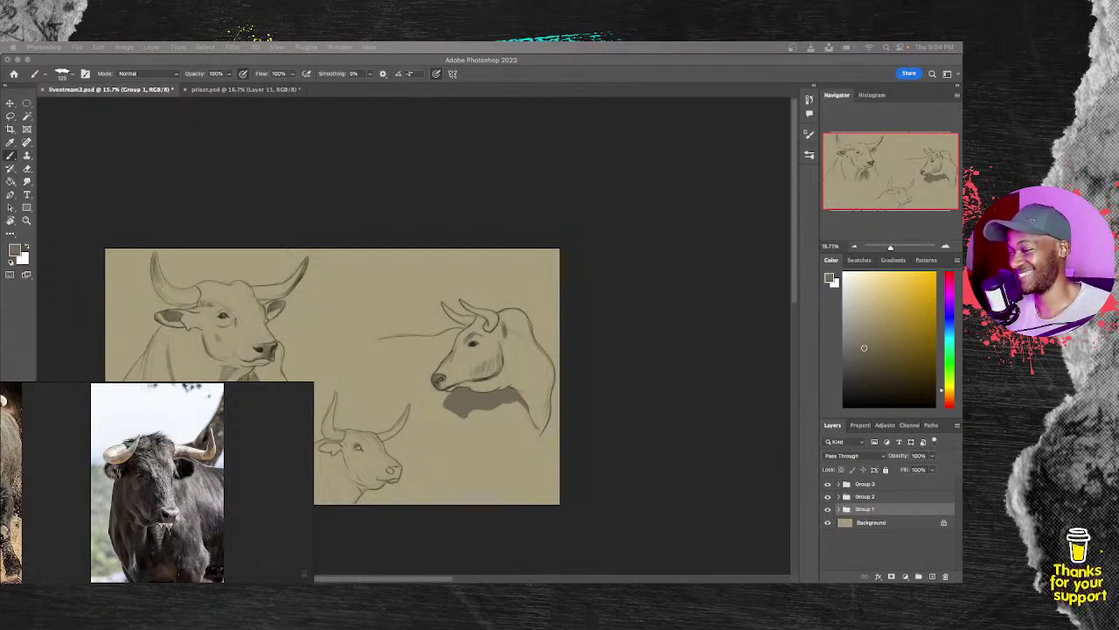
{"action": "double_click", "coordinate": [200, 519]}
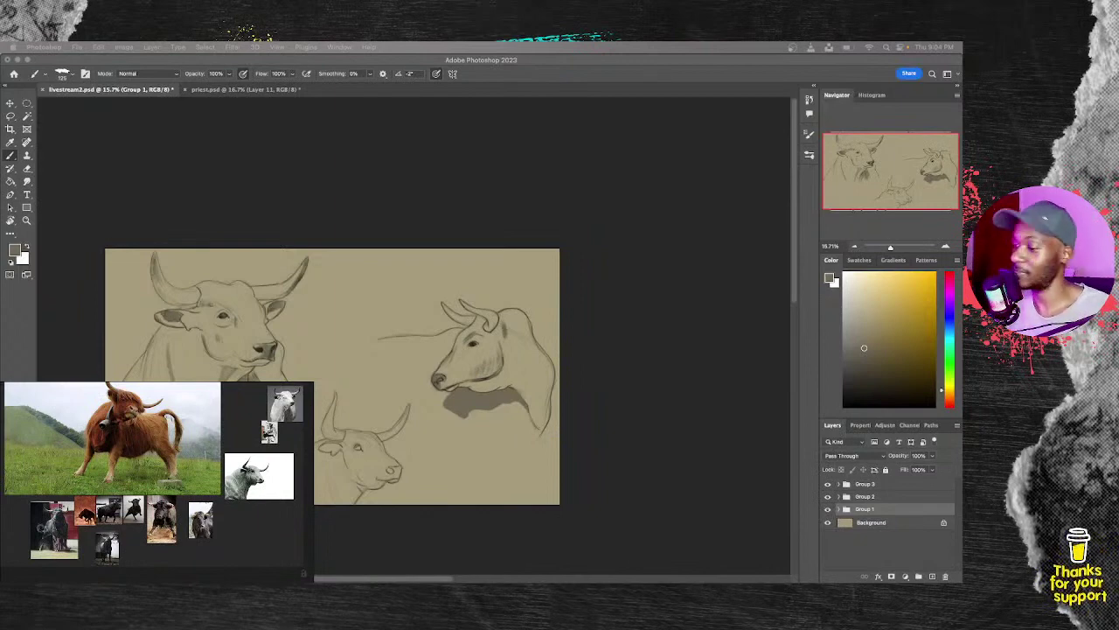
Step: Frame the front-facing black bull photo as the drawing reference and narrow the reference window to fit it beside the canvas
{"action": "double_click", "coordinate": [200, 520]}
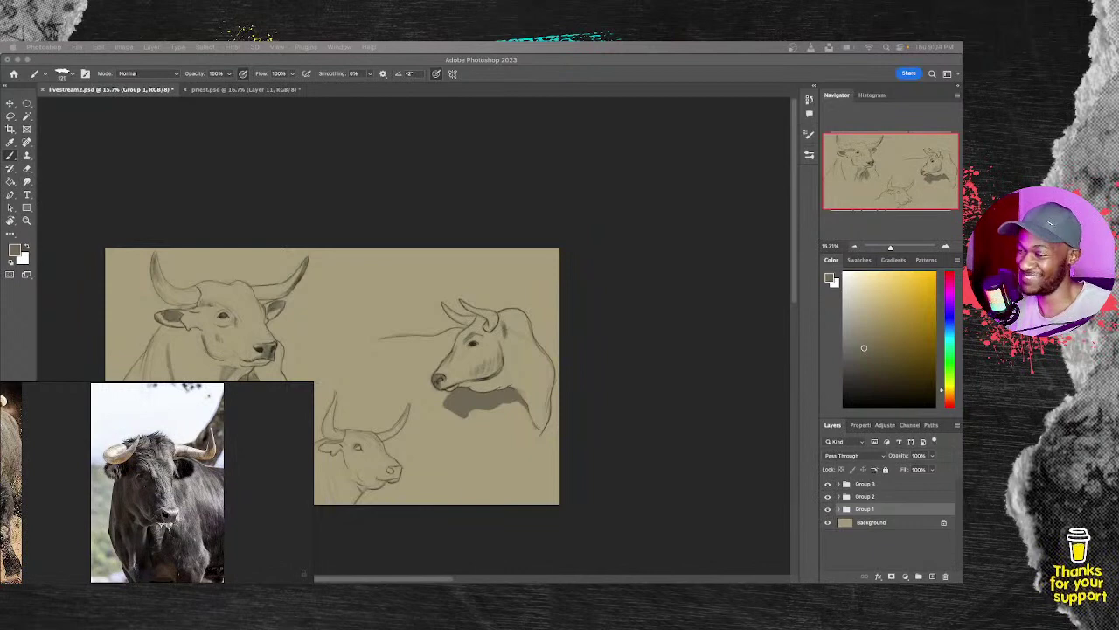
{"action": "scroll", "coordinate": [162, 498], "scroll_direction": "up", "scroll_amount": 3}
{"action": "left_click_drag", "start_coordinate": [161, 498], "coordinate": [129, 462]}
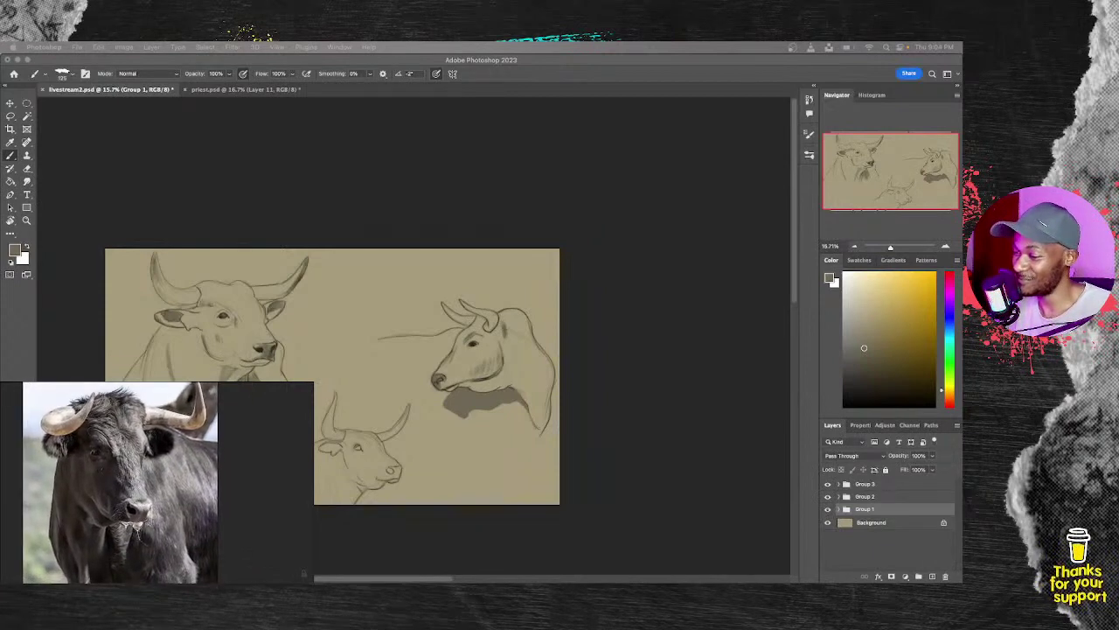
{"action": "scroll", "coordinate": [114, 472], "scroll_direction": "down", "scroll_amount": 2}
{"action": "scroll", "coordinate": [132, 487], "scroll_direction": "down", "scroll_amount": 2}
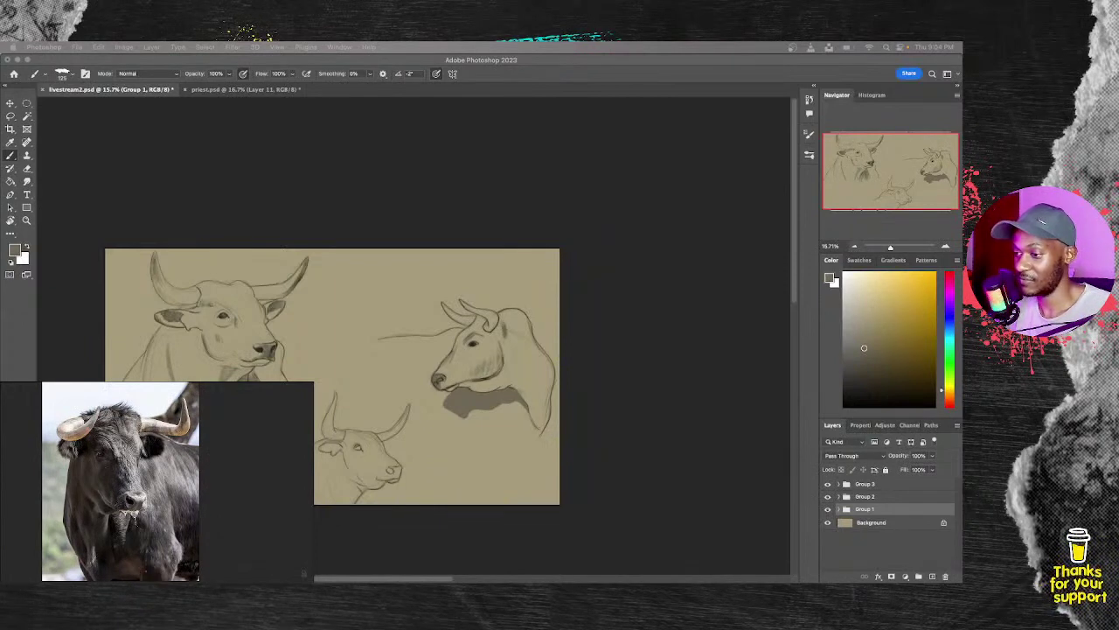
{"action": "left_click_drag", "start_coordinate": [131, 487], "coordinate": [92, 487]}
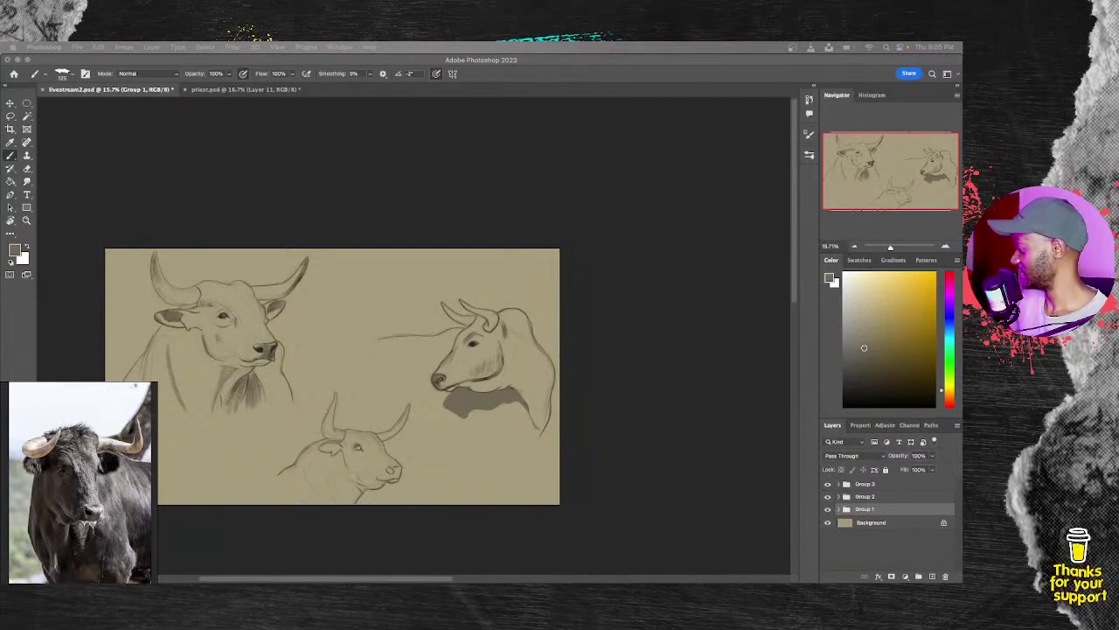
Step: Switch to Photoshop, add a new empty layer above the sketch groups, and hide Group 3, Group 2 and Group 1
{"action": "left_click", "coordinate": [932, 576]}
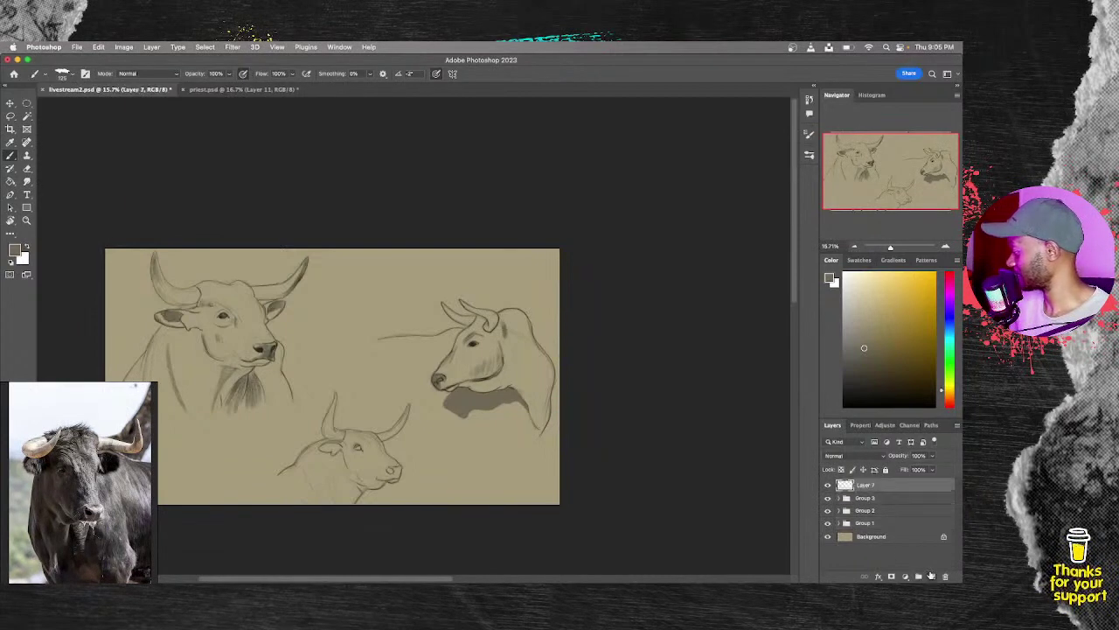
{"action": "left_click_drag", "start_coordinate": [828, 498], "coordinate": [828, 523]}
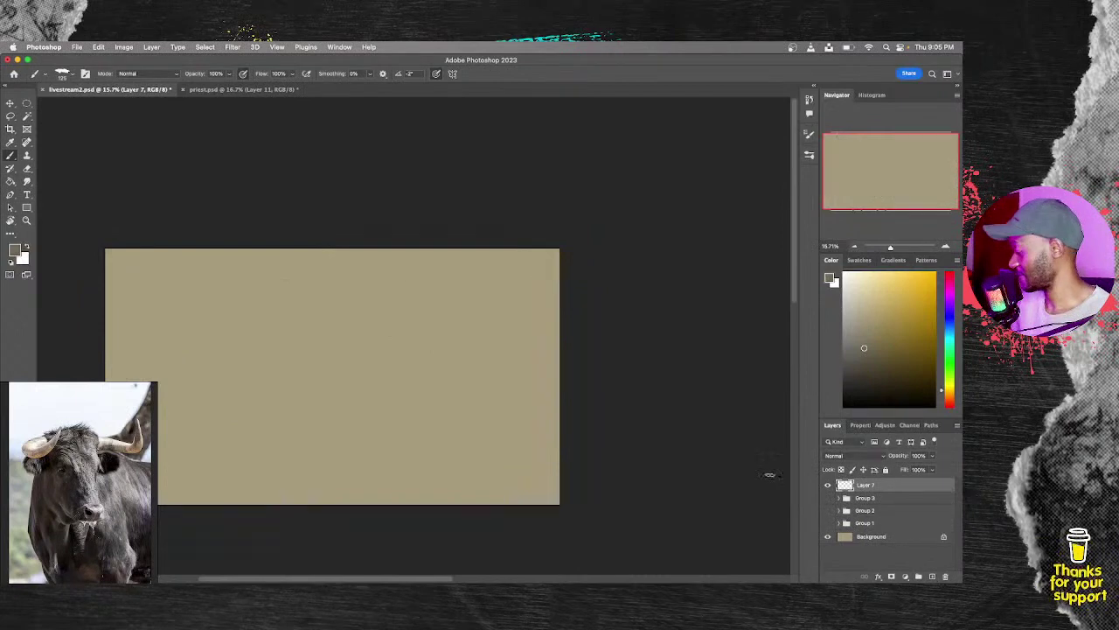
{"action": "key", "text": "z"}
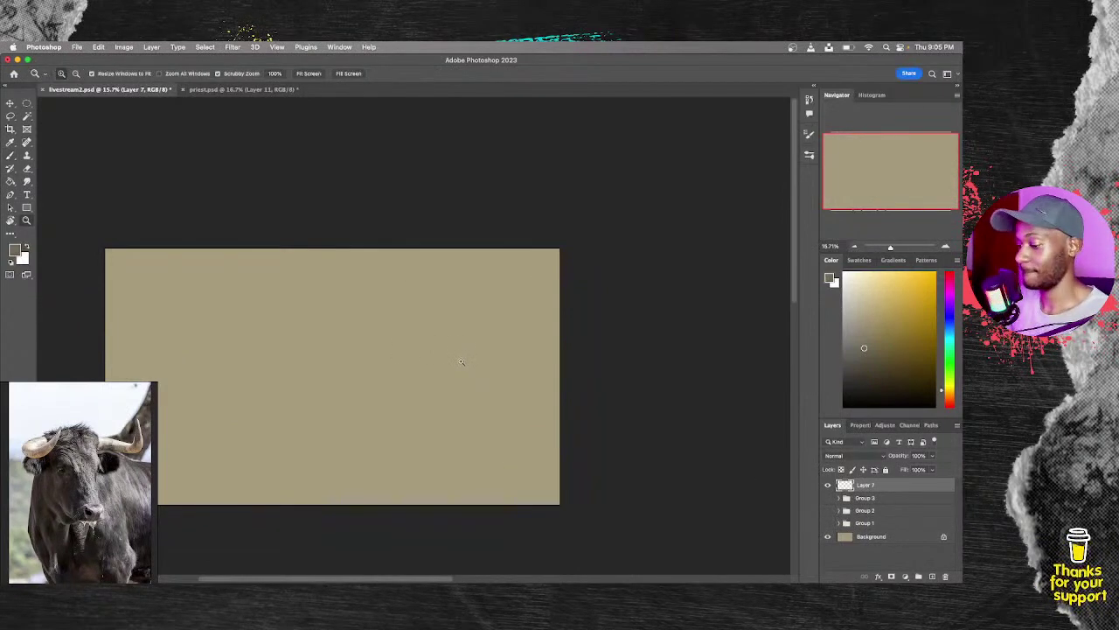
Step: Prepare the Brush on Layer 7 with a much smaller tip for fine sketch lines
{"action": "left_click", "coordinate": [465, 356]}
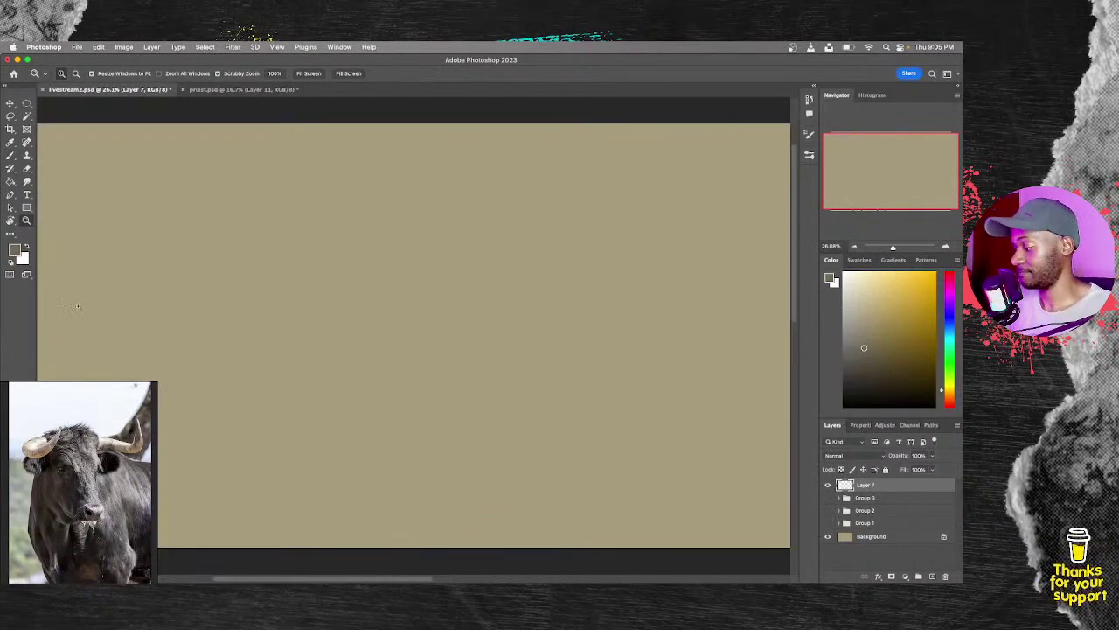
{"action": "key", "text": "b"}
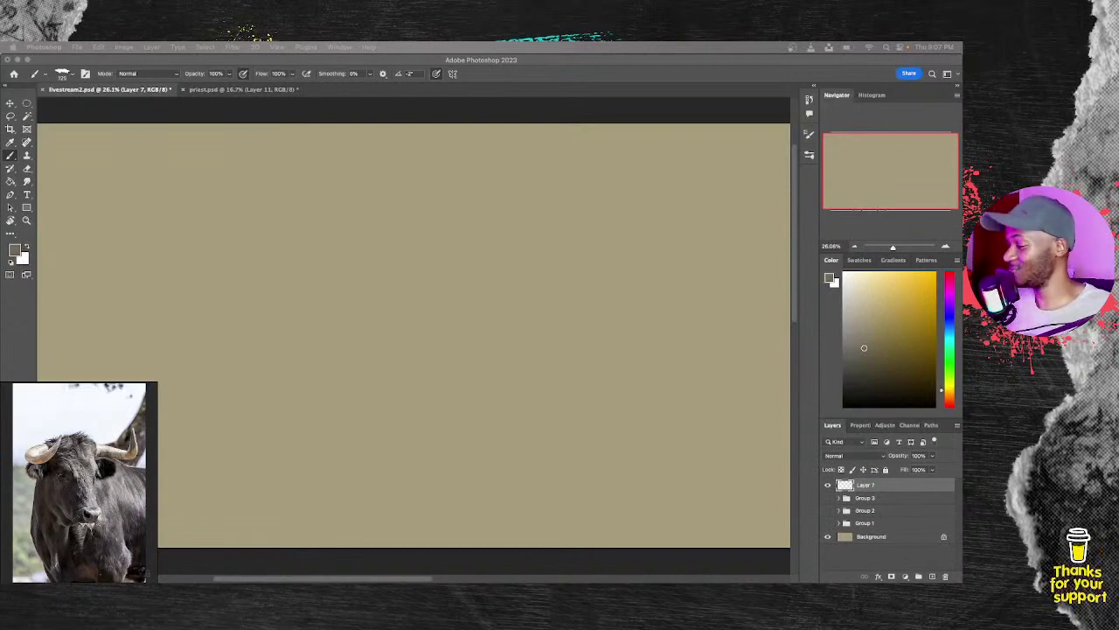
{"action": "left_click", "coordinate": [278, 268]}
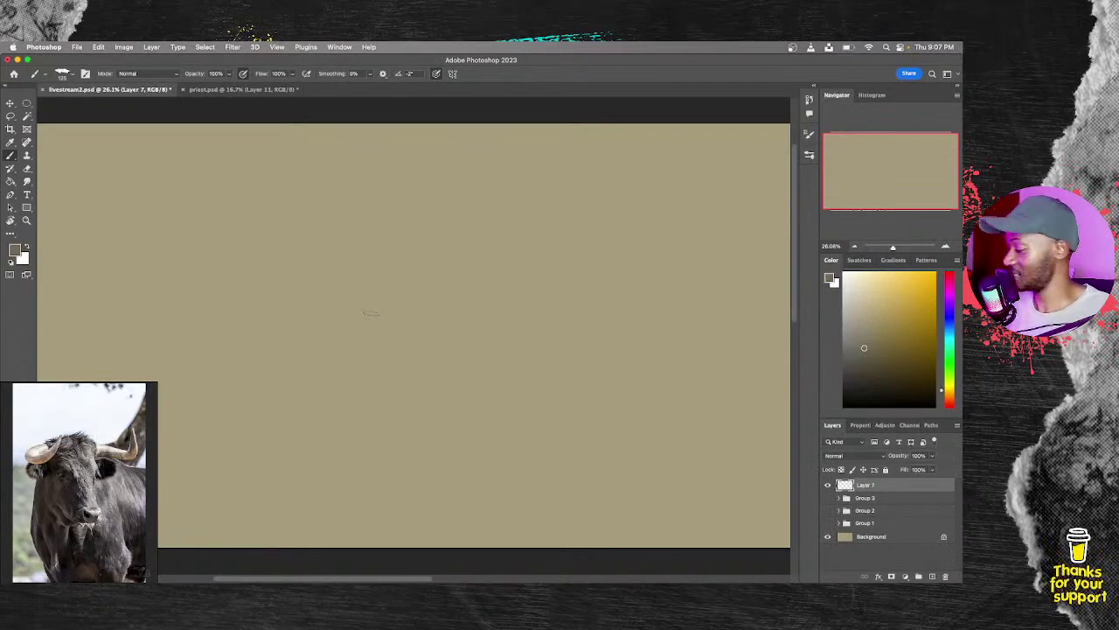
{"action": "scroll", "coordinate": [372, 317], "scroll_direction": "up", "scroll_amount": 2}
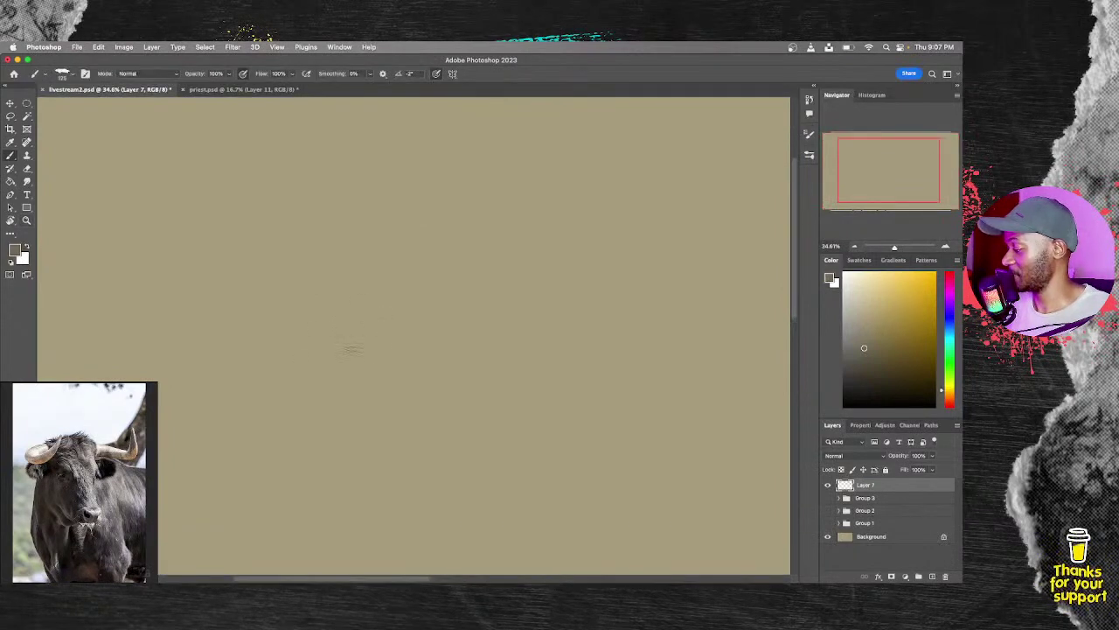
{"action": "mouse_move", "coordinate": [343, 353]}
{"action": "left_mouse_down"}
{"action": "mouse_move", "coordinate": [404, 332]}
{"action": "mouse_move", "coordinate": [378, 338]}
{"action": "left_mouse_up"}
{"action": "key", "text": "bracketleft"}
{"action": "key", "text": "bracketleft"}
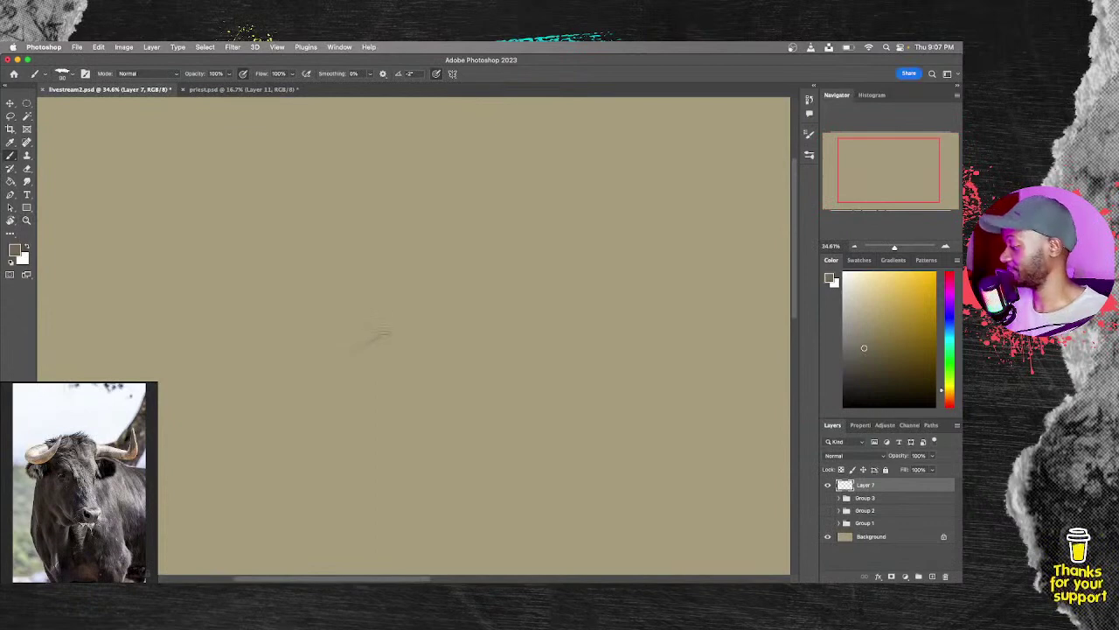
{"action": "key", "text": "bracketleft"}
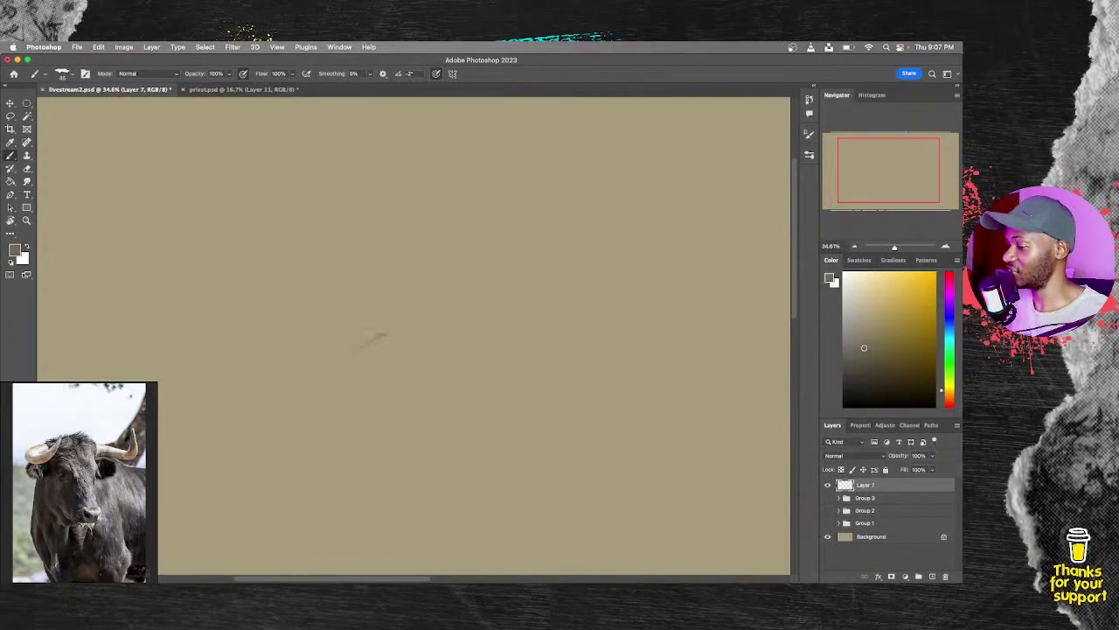
{"action": "key", "text": "bracketleft"}
{"action": "key", "text": "bracketleft"}
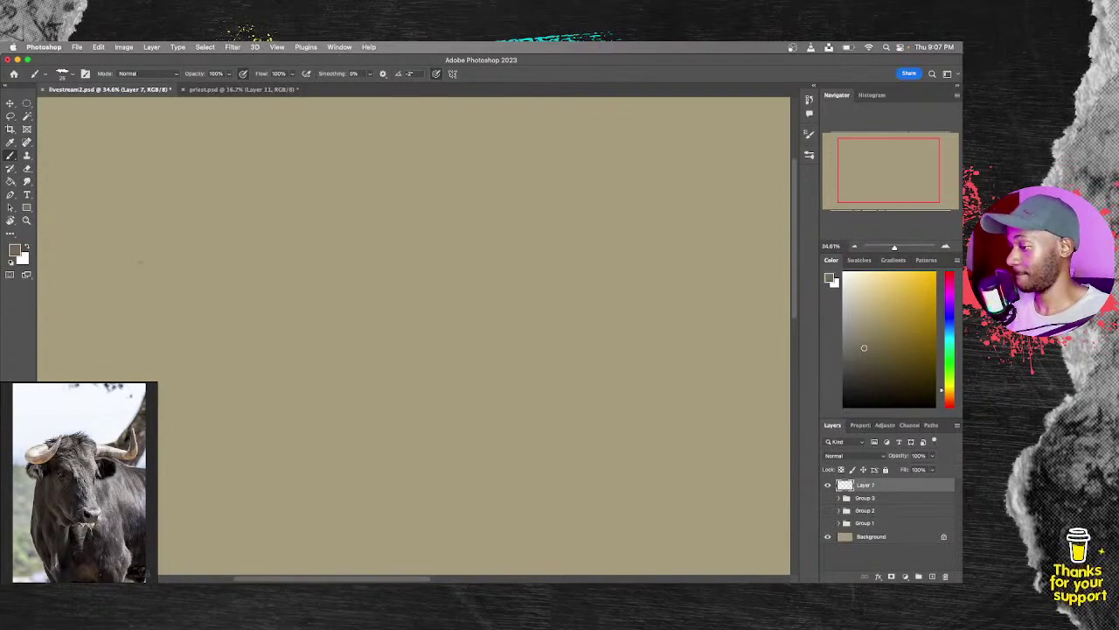
Step: Sketch the bull's tilted forehead line, central face axis, muzzle, jaw and far brow with its eye
{"action": "left_click_drag", "start_coordinate": [225, 254], "coordinate": [332, 221]}
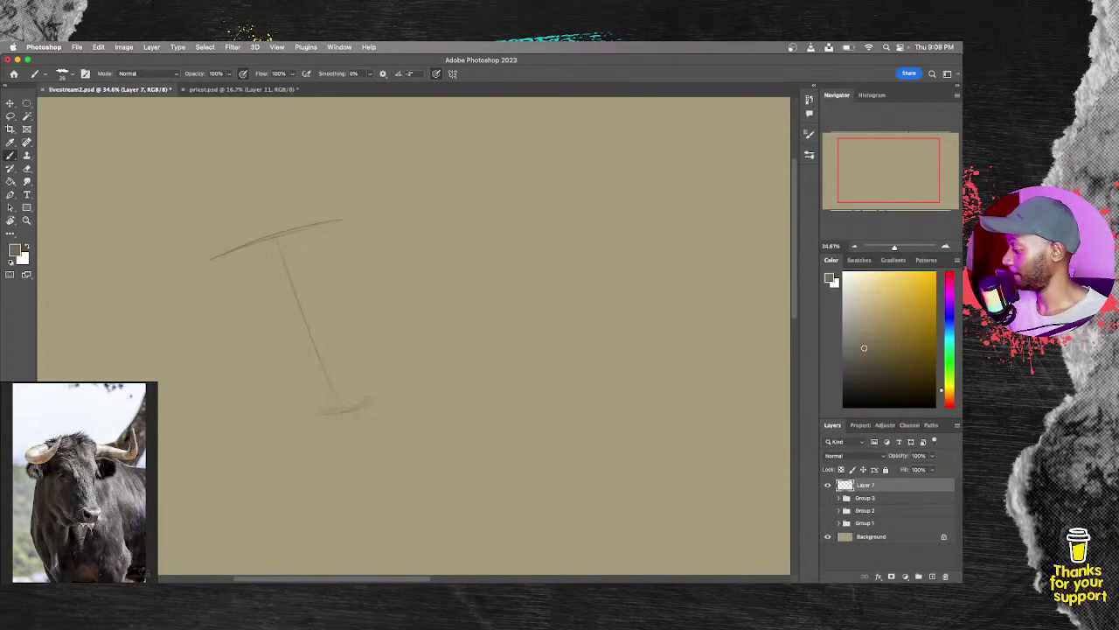
{"action": "left_click_drag", "start_coordinate": [369, 409], "coordinate": [367, 435]}
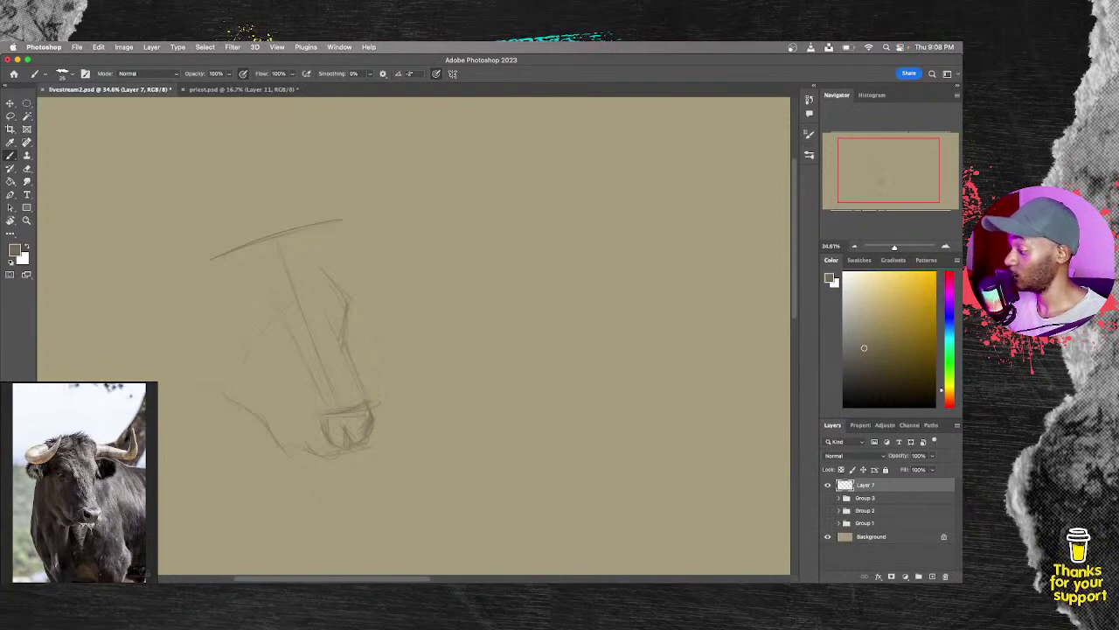
{"action": "left_click_drag", "start_coordinate": [347, 314], "coordinate": [357, 316]}
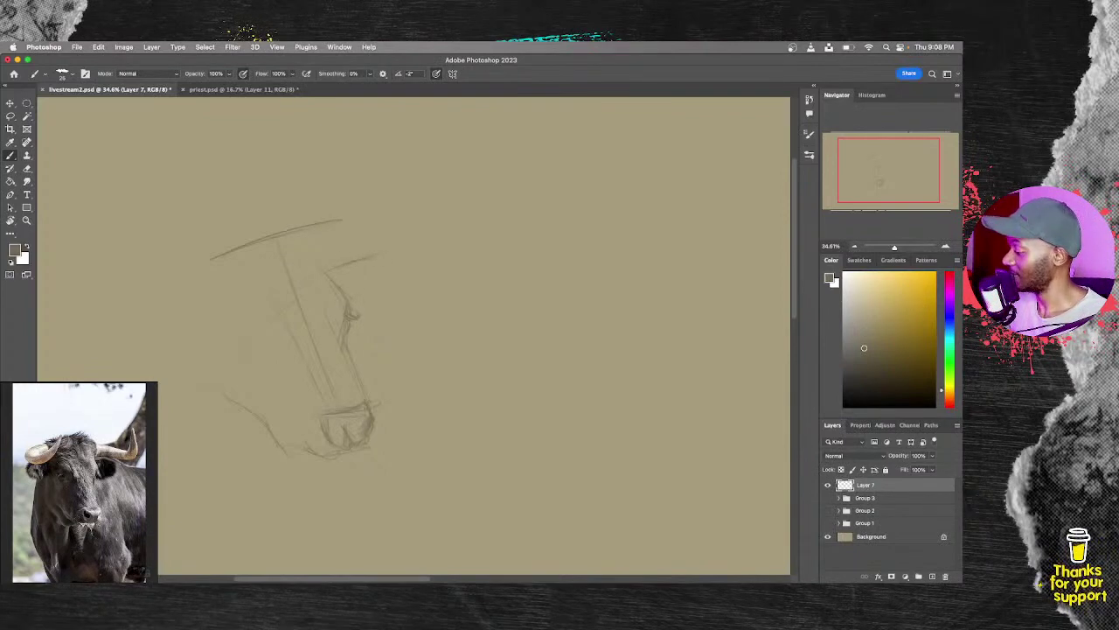
Step: Draw the bull's far ear and the far horn sweeping outward and curving up to a point, and mark its base
{"action": "left_click_drag", "start_coordinate": [360, 262], "coordinate": [402, 280]}
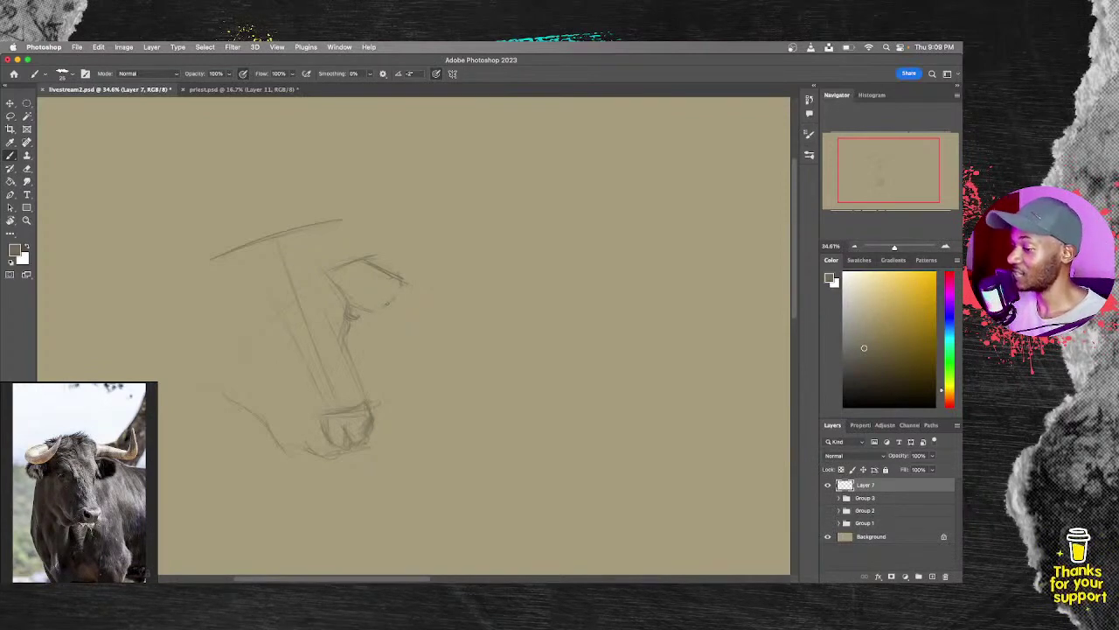
{"action": "left_click_drag", "start_coordinate": [343, 256], "coordinate": [432, 249]}
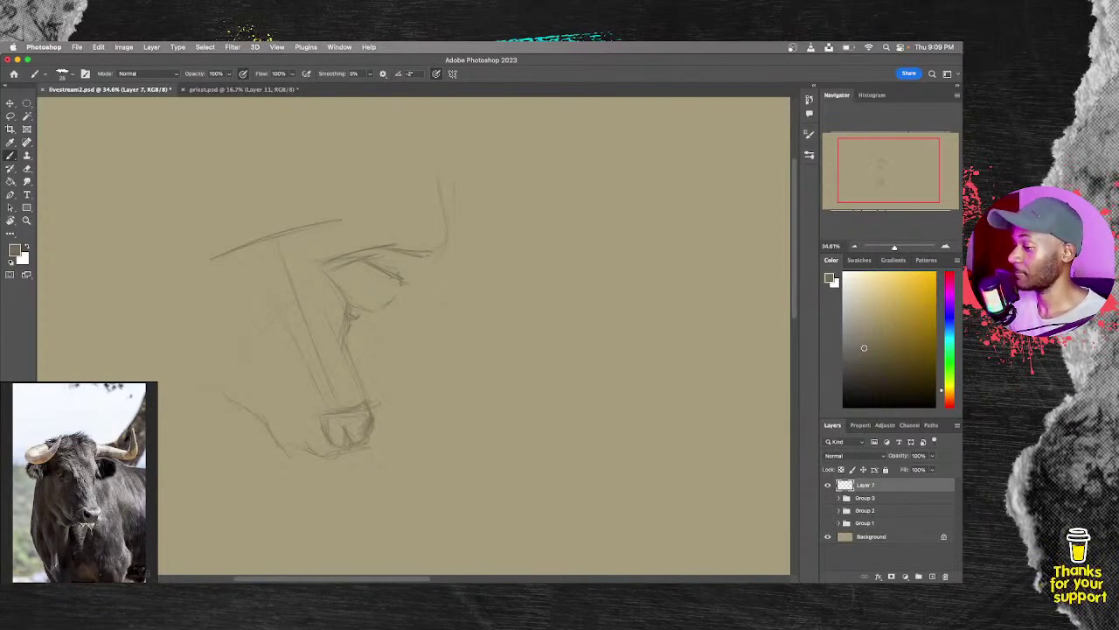
{"action": "mouse_move", "coordinate": [425, 259]}
{"action": "left_mouse_down"}
{"action": "mouse_move", "coordinate": [453, 232]}
{"action": "mouse_move", "coordinate": [461, 202]}
{"action": "mouse_move", "coordinate": [436, 141]}
{"action": "left_mouse_up"}
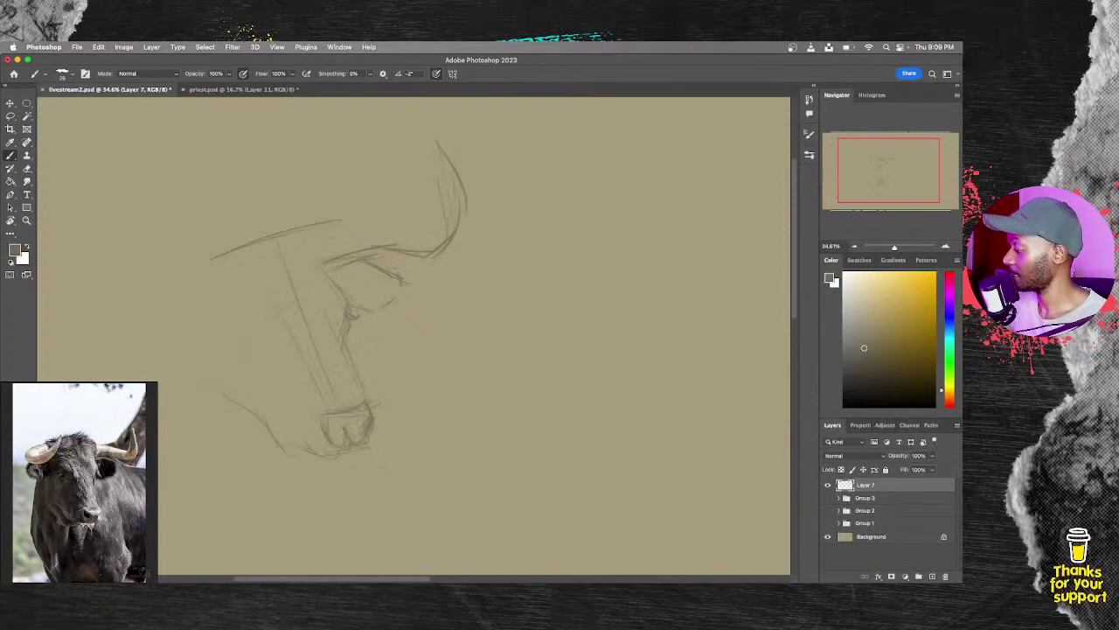
{"action": "mouse_move", "coordinate": [337, 225]}
{"action": "left_mouse_down"}
{"action": "mouse_move", "coordinate": [444, 215]}
{"action": "mouse_move", "coordinate": [435, 142]}
{"action": "mouse_move", "coordinate": [459, 189]}
{"action": "left_mouse_up"}
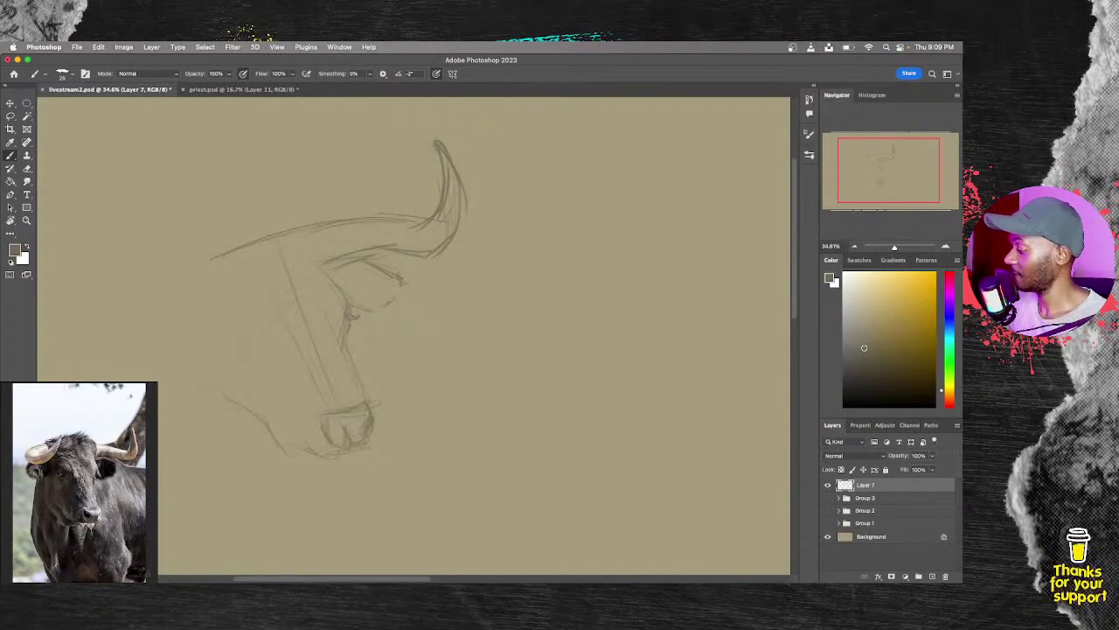
{"action": "left_click_drag", "start_coordinate": [319, 243], "coordinate": [320, 278]}
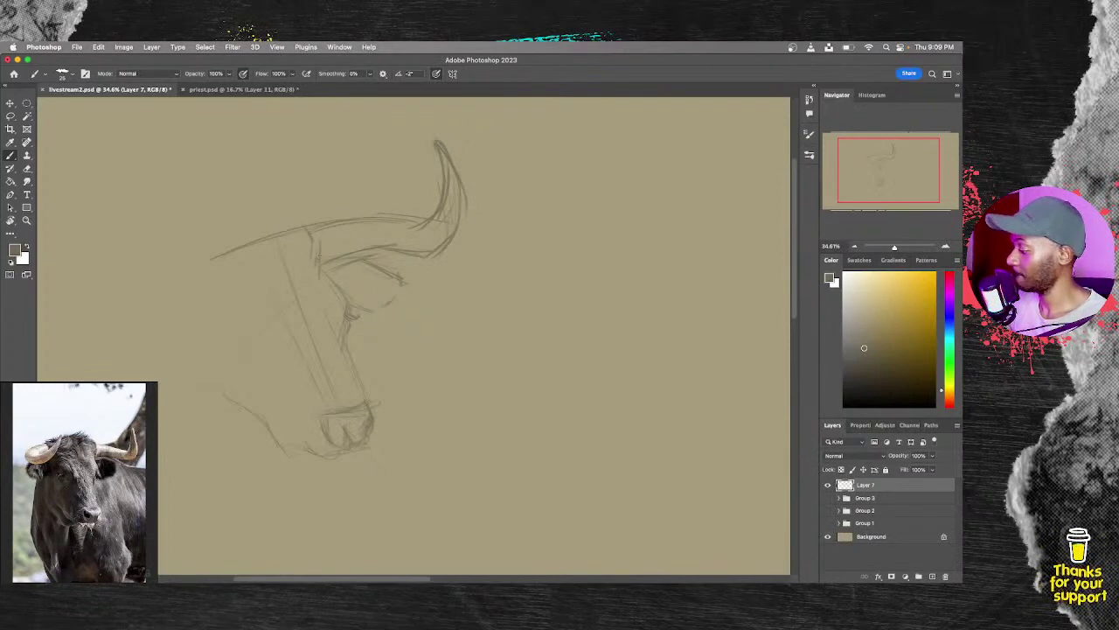
Step: Sketch the near side of the head, with the eye, cheek, ear and the foreshortened near horn
{"action": "left_click_drag", "start_coordinate": [247, 241], "coordinate": [177, 272]}
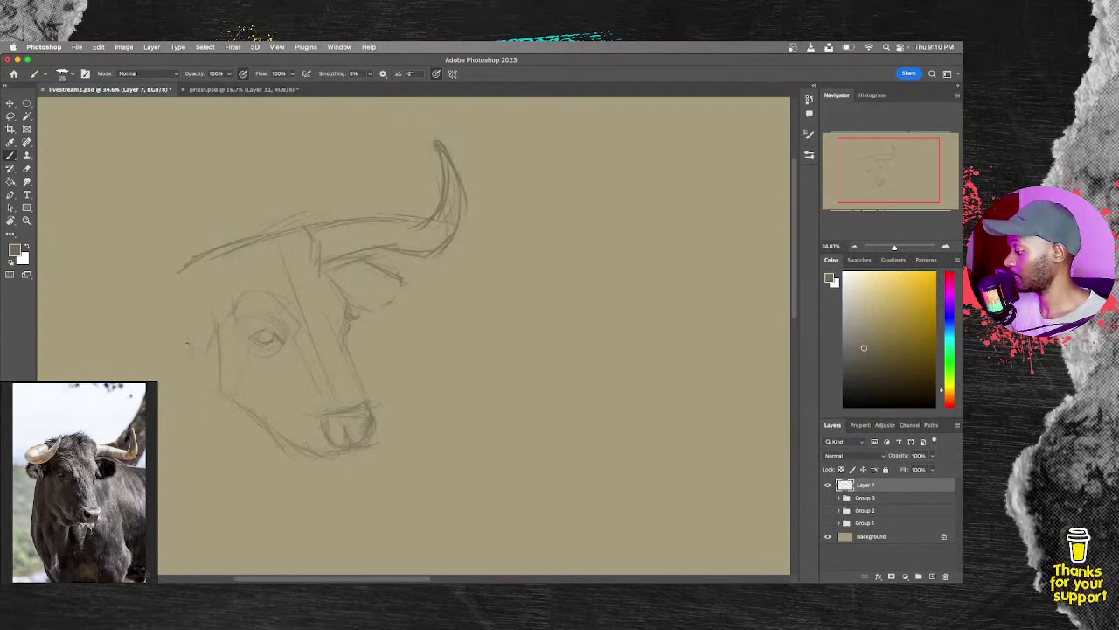
{"action": "left_click_drag", "start_coordinate": [178, 309], "coordinate": [167, 330]}
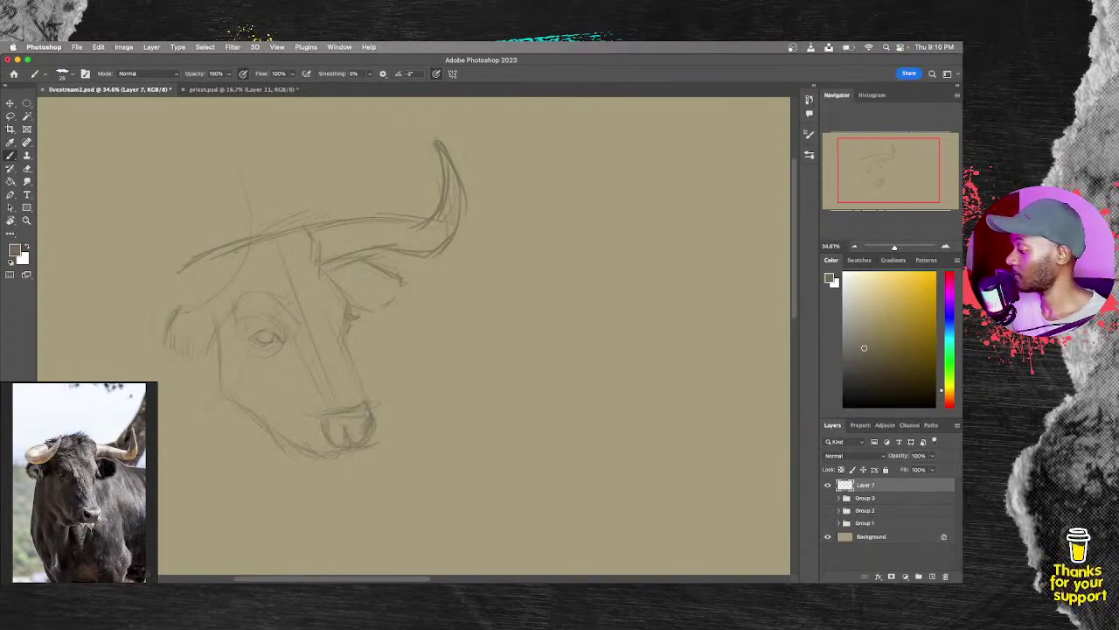
{"action": "mouse_move", "coordinate": [254, 249]}
{"action": "left_mouse_down"}
{"action": "mouse_move", "coordinate": [190, 311]}
{"action": "mouse_move", "coordinate": [227, 290]}
{"action": "left_mouse_up"}
{"action": "mouse_move", "coordinate": [254, 216]}
{"action": "left_mouse_down"}
{"action": "mouse_move", "coordinate": [257, 248]}
{"action": "mouse_move", "coordinate": [229, 291]}
{"action": "mouse_move", "coordinate": [197, 272]}
{"action": "mouse_move", "coordinate": [226, 261]}
{"action": "mouse_move", "coordinate": [243, 231]}
{"action": "left_mouse_up"}
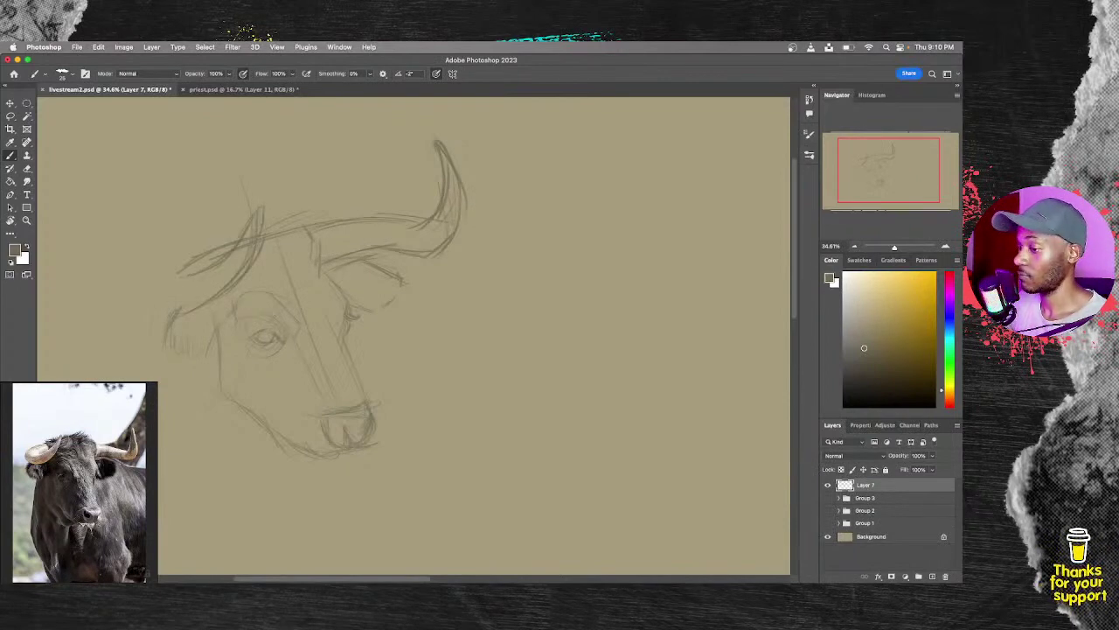
{"action": "left_click_drag", "start_coordinate": [189, 247], "coordinate": [152, 277]}
{"action": "mouse_move", "coordinate": [165, 266]}
{"action": "left_mouse_down"}
{"action": "mouse_move", "coordinate": [154, 292]}
{"action": "mouse_move", "coordinate": [180, 310]}
{"action": "left_mouse_up"}
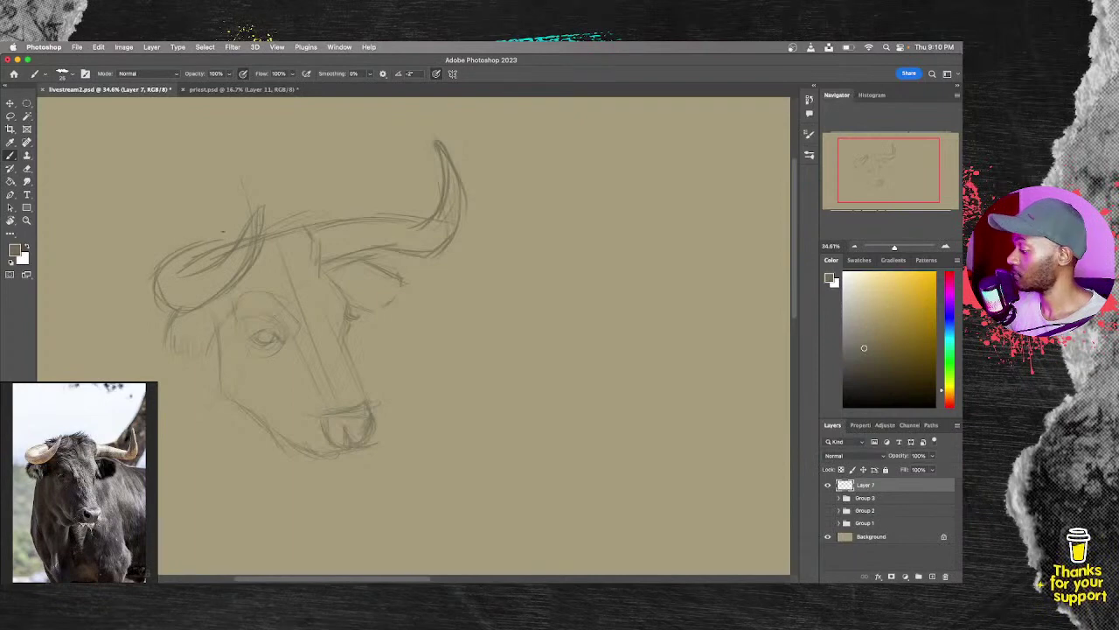
{"action": "left_click_drag", "start_coordinate": [202, 240], "coordinate": [243, 225]}
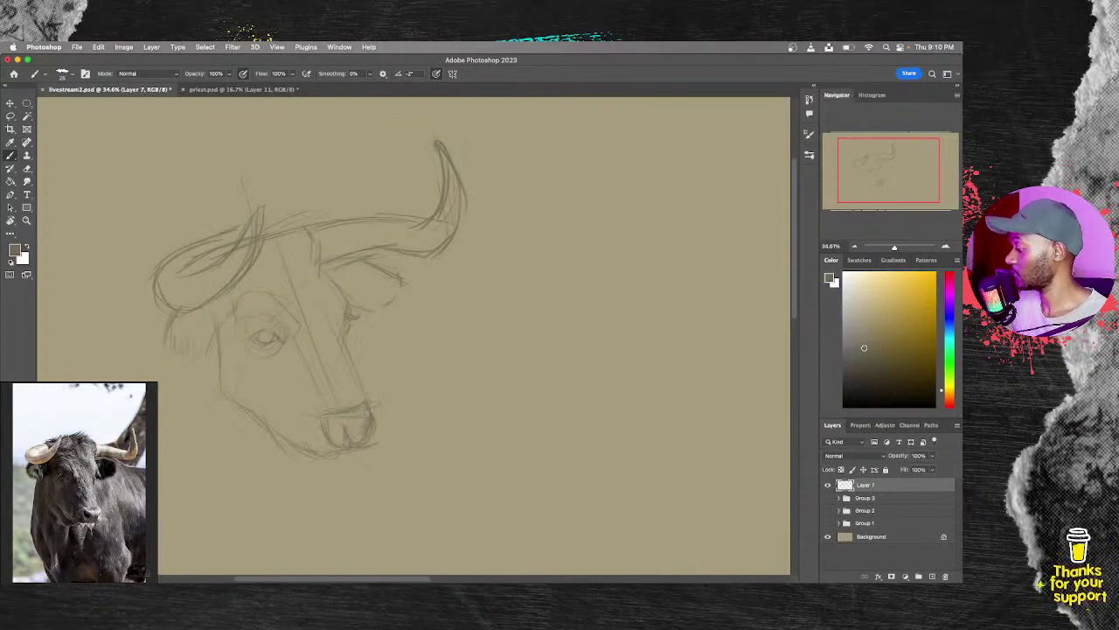
Step: Lasso the near horn, nudge it slightly down toward the ear, and deselect it
{"action": "key", "text": "l"}
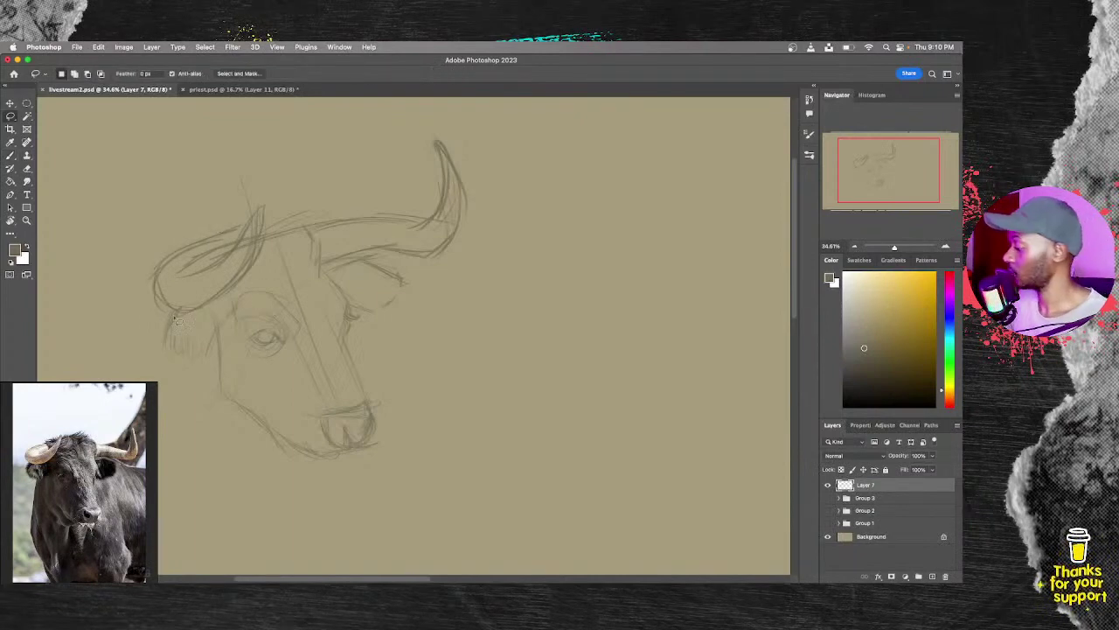
{"action": "mouse_move", "coordinate": [147, 323]}
{"action": "left_mouse_down"}
{"action": "mouse_move", "coordinate": [249, 289]}
{"action": "mouse_move", "coordinate": [138, 311]}
{"action": "left_mouse_up"}
{"action": "key", "text": "b"}
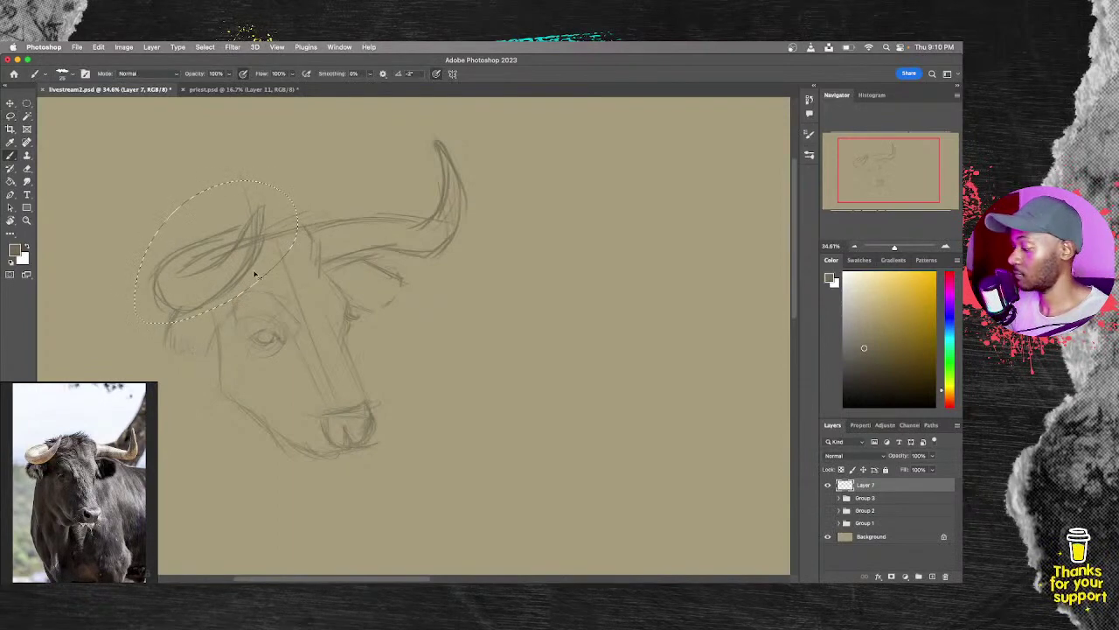
{"action": "key", "text": "v"}
{"action": "mouse_move", "coordinate": [255, 273]}
{"action": "left_mouse_down"}
{"action": "mouse_move", "coordinate": [241, 285]}
{"action": "mouse_move", "coordinate": [250, 293]}
{"action": "left_mouse_up"}
{"action": "key", "text": "b"}
{"action": "key", "text": "ctrl+d"}
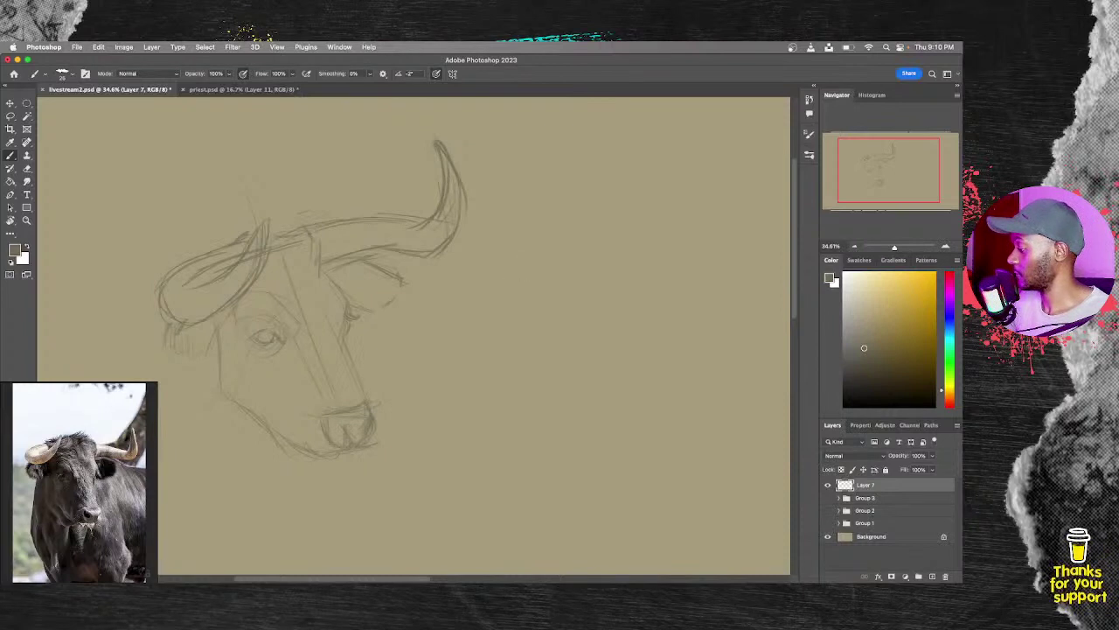
Step: Lasso the near horn again, move it farther out from the forehead to widen the head, and deselect it
{"action": "key", "text": "l"}
{"action": "mouse_move", "coordinate": [267, 275]}
{"action": "left_mouse_down"}
{"action": "mouse_move", "coordinate": [288, 217]}
{"action": "mouse_move", "coordinate": [271, 271]}
{"action": "left_mouse_up"}
{"action": "key", "text": "b"}
{"action": "key", "text": "v"}
{"action": "left_click_drag", "start_coordinate": [235, 312], "coordinate": [198, 322]}
{"action": "key", "text": "b"}
{"action": "key", "text": "v"}
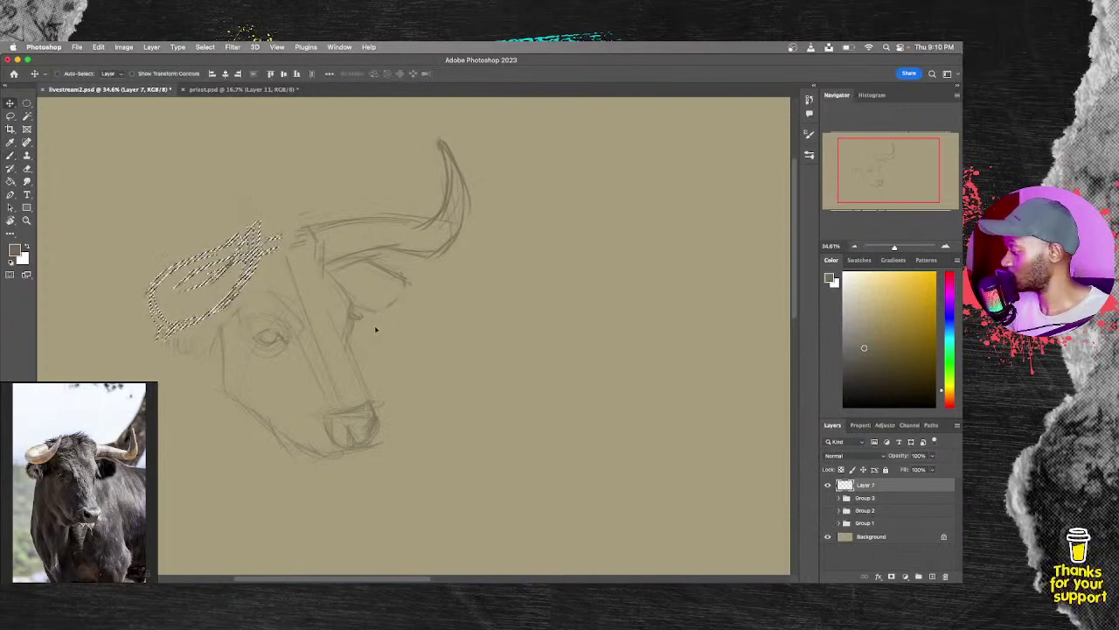
{"action": "mouse_move", "coordinate": [198, 334]}
{"action": "left_mouse_down"}
{"action": "mouse_move", "coordinate": [194, 354]}
{"action": "mouse_move", "coordinate": [179, 327]}
{"action": "left_mouse_up"}
{"action": "key", "text": "b"}
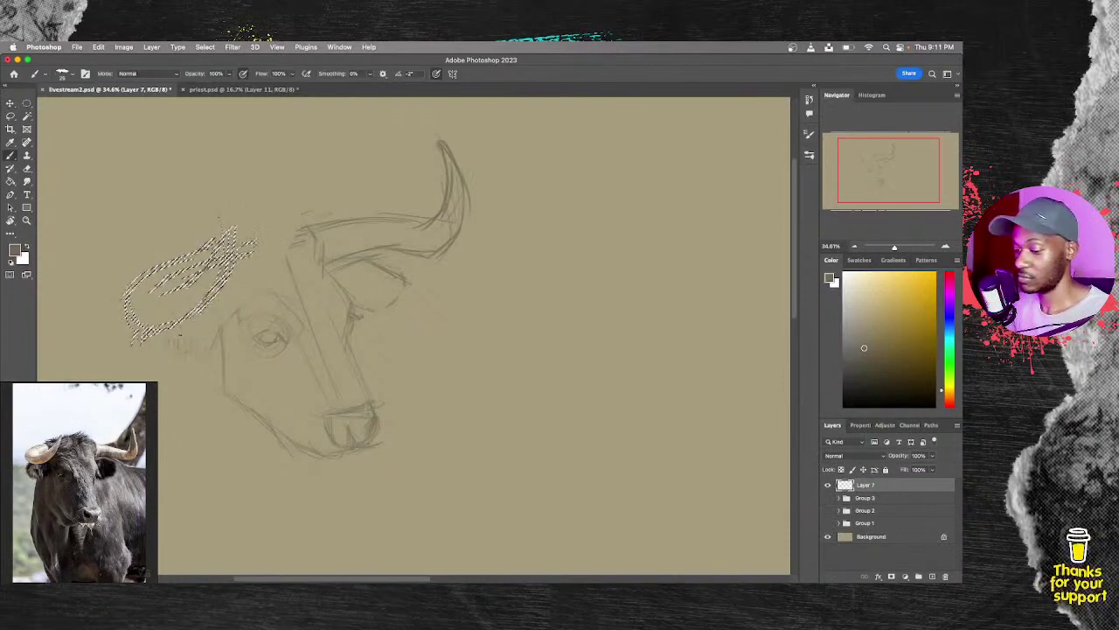
{"action": "key", "text": "super+d"}
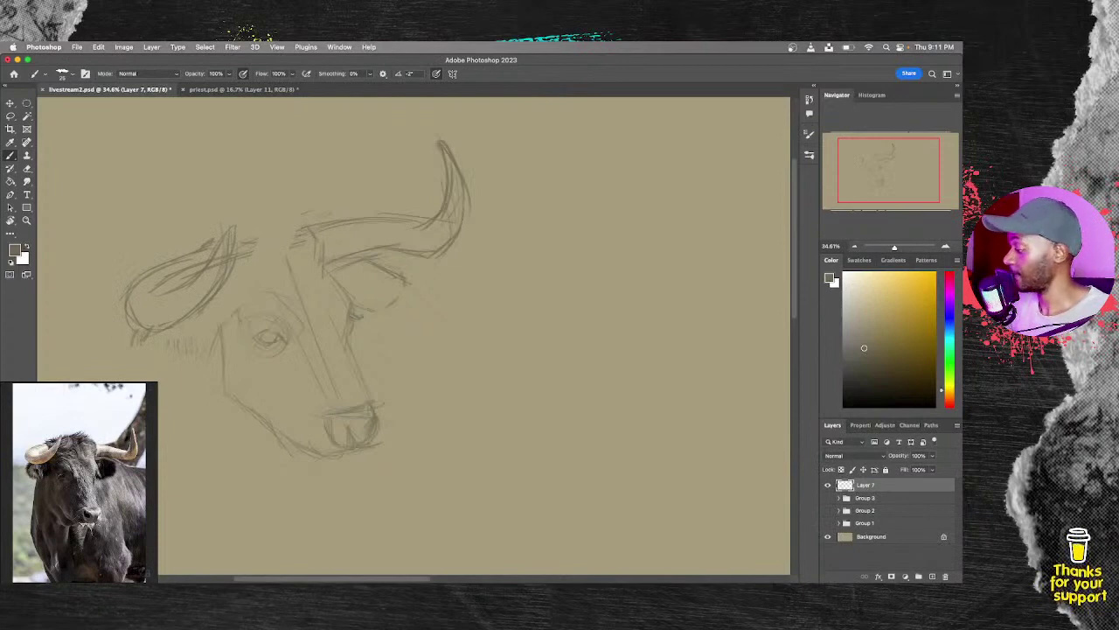
Step: Redraw the top of the head between the horns, rebuild the near ear, and start the neck line below it
{"action": "mouse_move", "coordinate": [267, 231]}
{"action": "left_mouse_down"}
{"action": "mouse_move", "coordinate": [297, 219]}
{"action": "mouse_move", "coordinate": [274, 232]}
{"action": "left_mouse_up"}
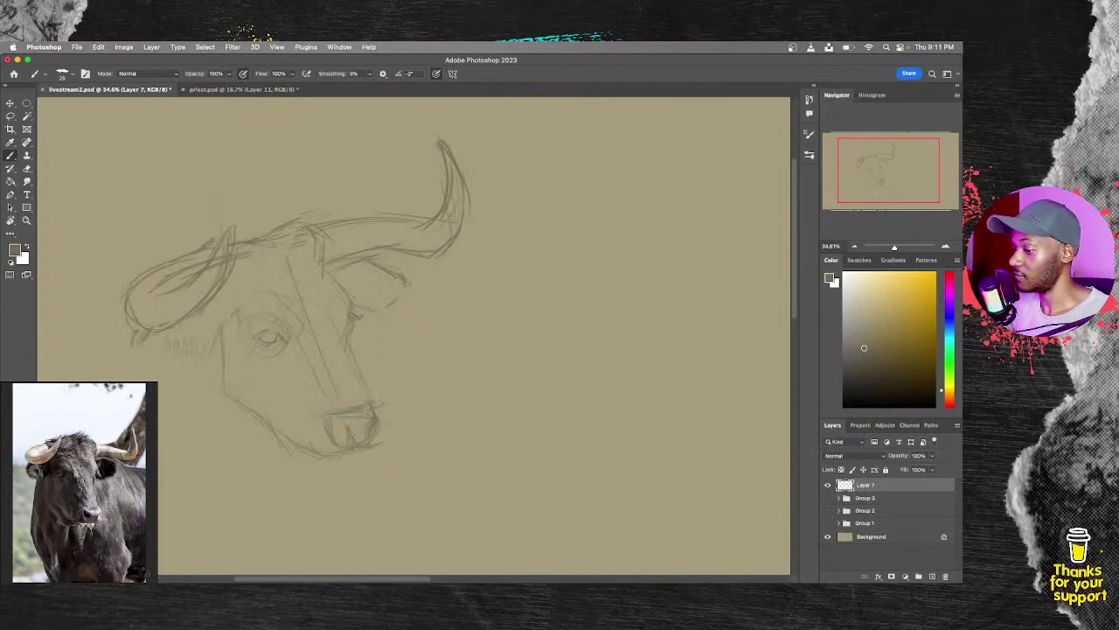
{"action": "mouse_move", "coordinate": [154, 338]}
{"action": "left_mouse_down"}
{"action": "mouse_move", "coordinate": [144, 360]}
{"action": "mouse_move", "coordinate": [188, 366]}
{"action": "mouse_move", "coordinate": [213, 353]}
{"action": "mouse_move", "coordinate": [229, 388]}
{"action": "left_mouse_up"}
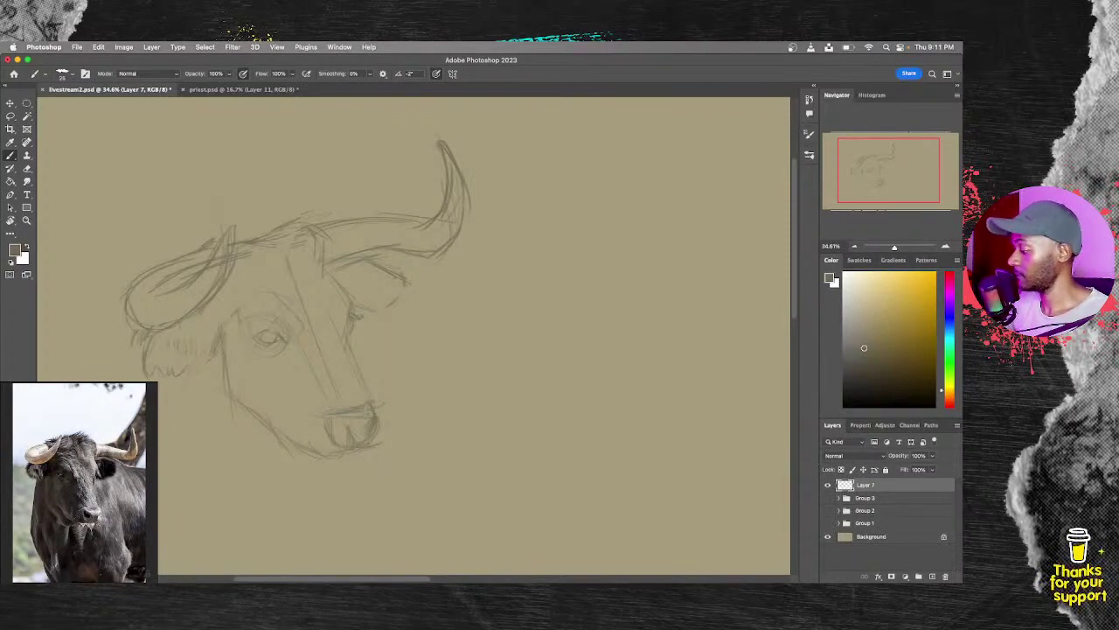
{"action": "left_click_drag", "start_coordinate": [188, 371], "coordinate": [161, 457]}
Step: Scale the whole bull sketch to 84.48% and move it up the canvas to leave room for the body
{"action": "key", "text": "ctrl+t"}
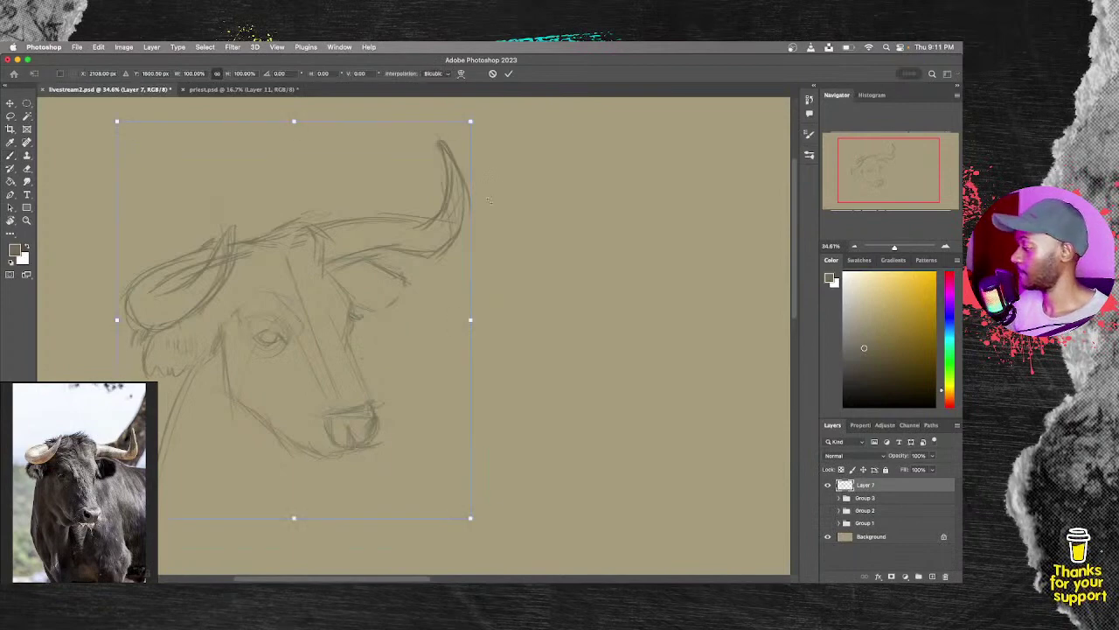
{"action": "mouse_move", "coordinate": [472, 131]}
{"action": "left_mouse_down"}
{"action": "mouse_move", "coordinate": [466, 156]}
{"action": "mouse_move", "coordinate": [416, 182]}
{"action": "left_mouse_up"}
{"action": "key", "text": "super+z"}
{"action": "mouse_move", "coordinate": [342, 324]}
{"action": "left_mouse_down"}
{"action": "mouse_move", "coordinate": [363, 291]}
{"action": "mouse_move", "coordinate": [376, 219]}
{"action": "left_mouse_up"}
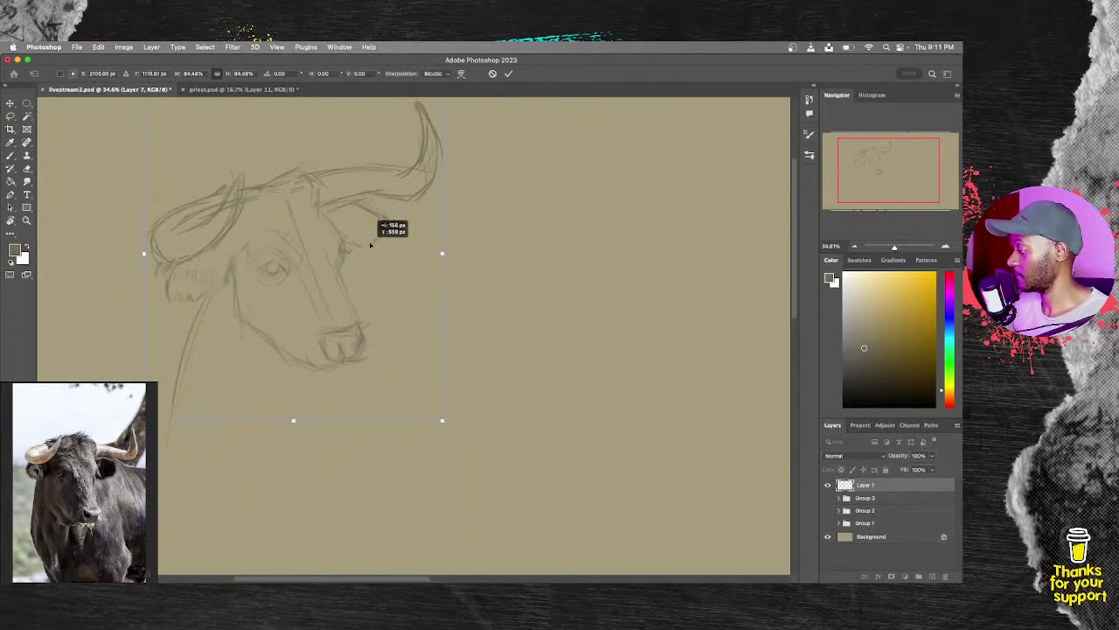
{"action": "key", "text": "Return"}
{"action": "key", "text": "b"}
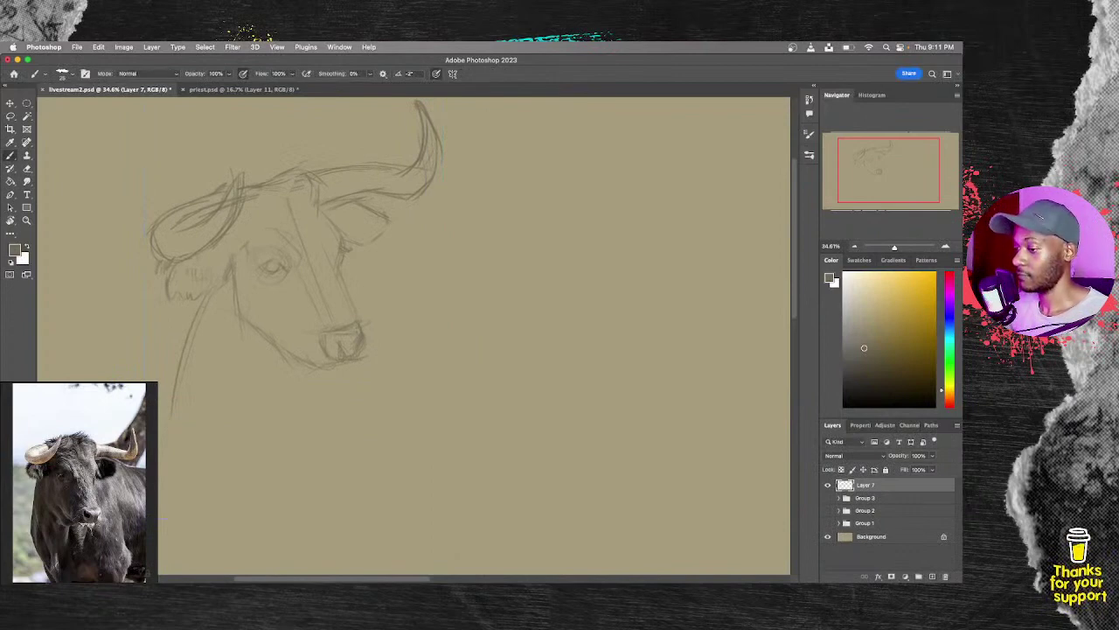
Step: Sketch the neck and chest contours, the shoulder curve, and the back line running behind the head
{"action": "mouse_move", "coordinate": [199, 313]}
{"action": "left_mouse_down"}
{"action": "mouse_move", "coordinate": [187, 366]}
{"action": "mouse_move", "coordinate": [197, 381]}
{"action": "mouse_move", "coordinate": [173, 468]}
{"action": "mouse_move", "coordinate": [272, 543]}
{"action": "left_mouse_up"}
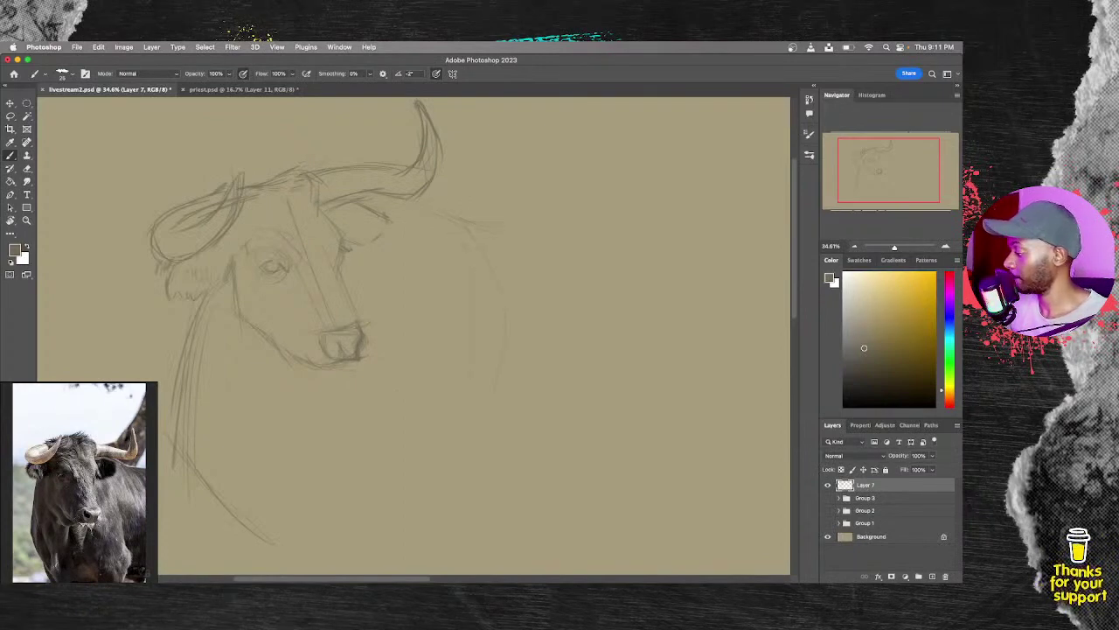
{"action": "left_click_drag", "start_coordinate": [477, 212], "coordinate": [514, 207]}
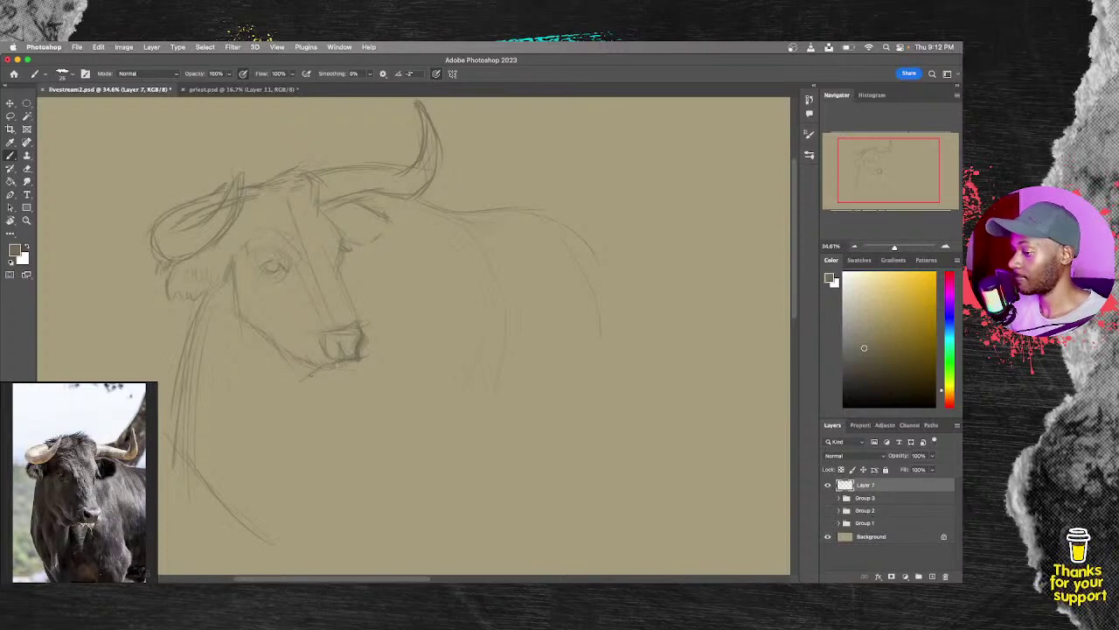
Step: Add the lower jaw, refine the mouth and nostrils, and darken the edge at the far horn's base
{"action": "left_click_drag", "start_coordinate": [273, 378], "coordinate": [317, 374]}
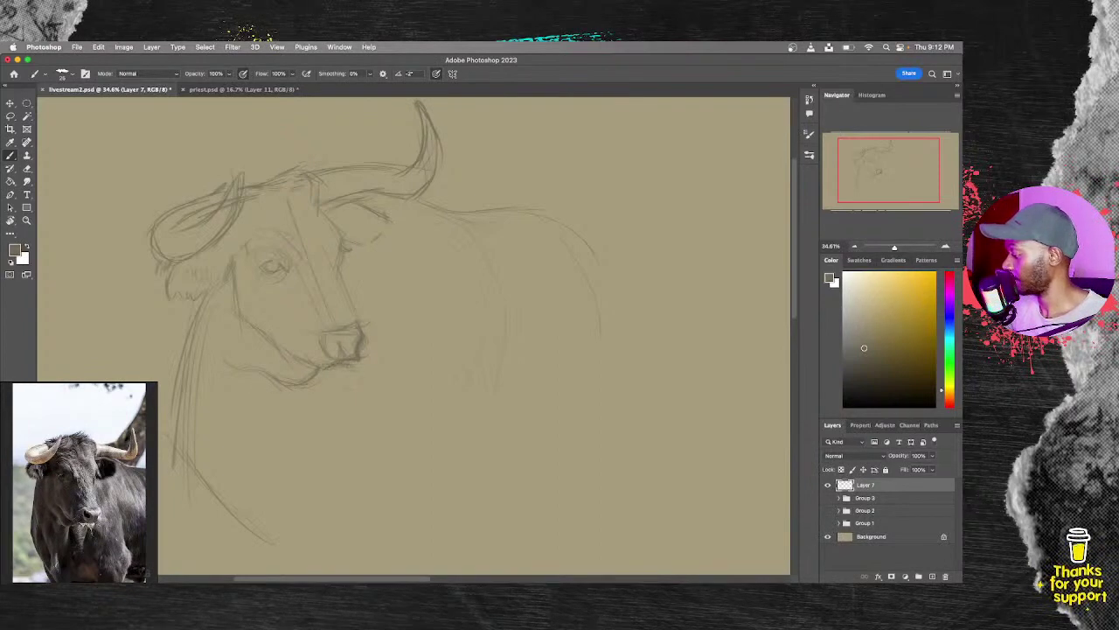
{"action": "left_click_drag", "start_coordinate": [358, 362], "coordinate": [368, 357]}
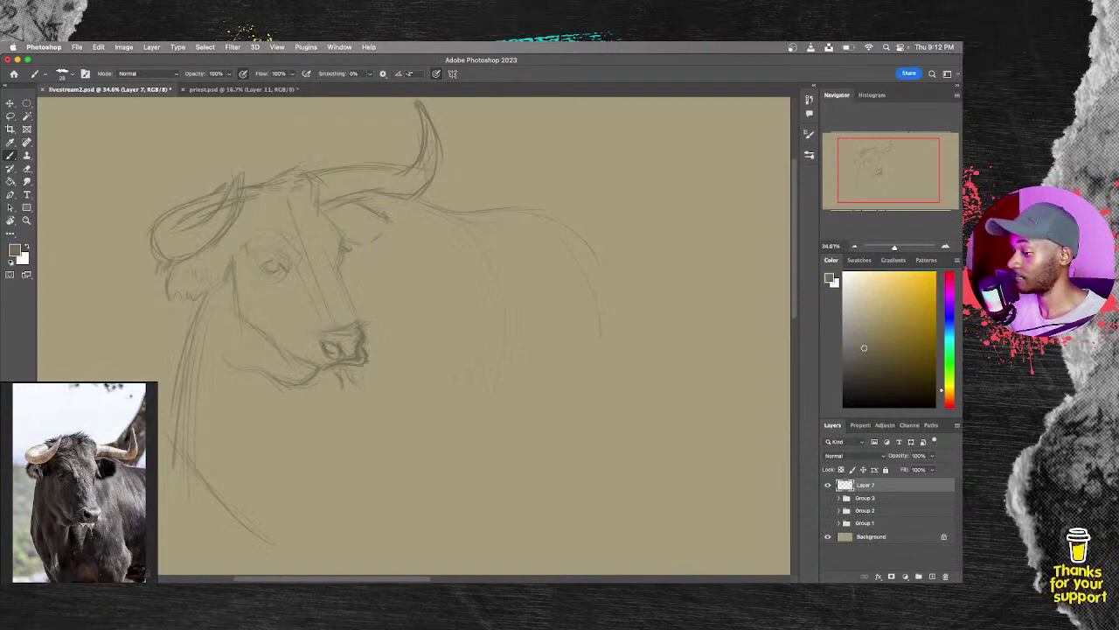
{"action": "mouse_move", "coordinate": [318, 345]}
{"action": "left_mouse_down"}
{"action": "mouse_move", "coordinate": [324, 357]}
{"action": "mouse_move", "coordinate": [316, 342]}
{"action": "left_mouse_up"}
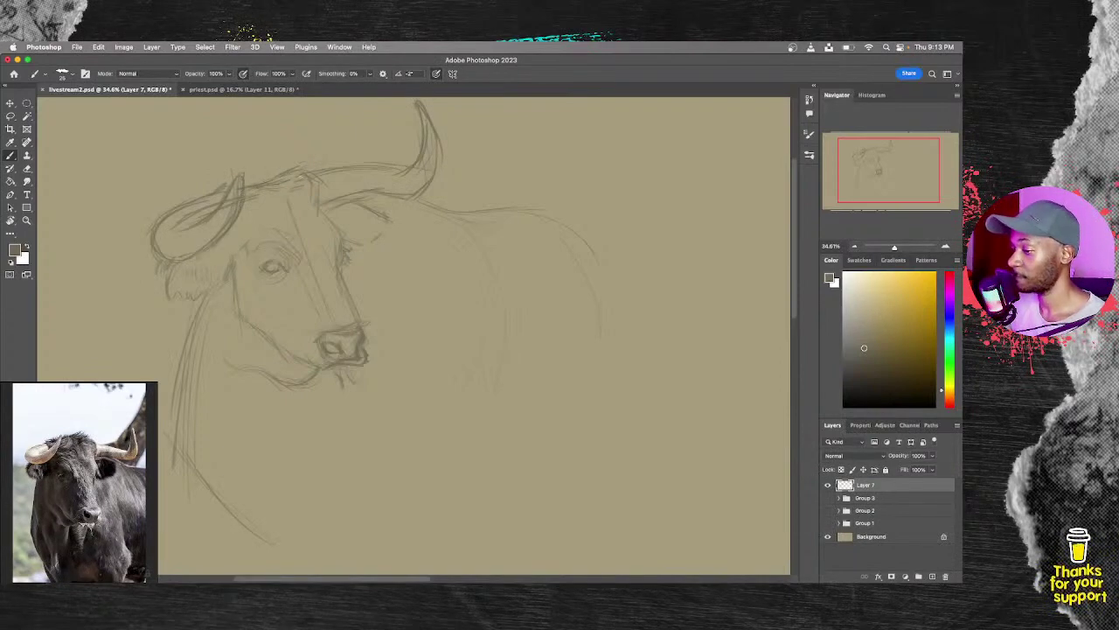
{"action": "left_click_drag", "start_coordinate": [315, 181], "coordinate": [322, 211]}
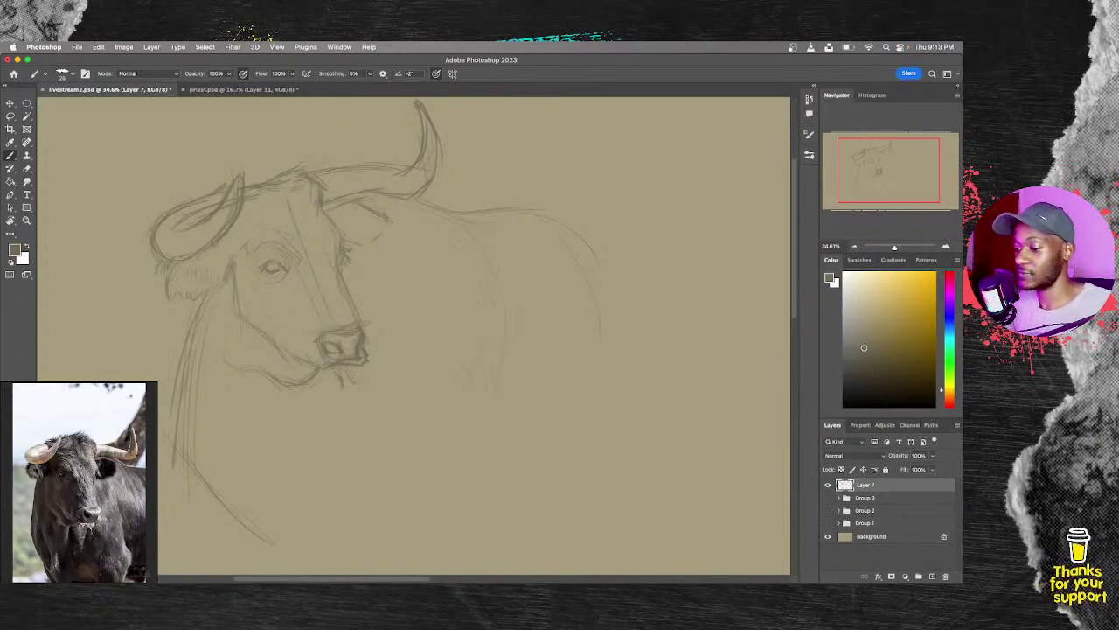
Step: Lasso the near eye with its brow lines, shift it slightly away from the nose bridge, and deselect it
{"action": "key", "text": "l"}
{"action": "mouse_move", "coordinate": [245, 242]}
{"action": "left_mouse_down"}
{"action": "mouse_move", "coordinate": [262, 282]}
{"action": "mouse_move", "coordinate": [248, 238]}
{"action": "mouse_move", "coordinate": [280, 274]}
{"action": "mouse_move", "coordinate": [274, 265]}
{"action": "left_mouse_up"}
{"action": "key", "text": "b"}
{"action": "key", "text": "v"}
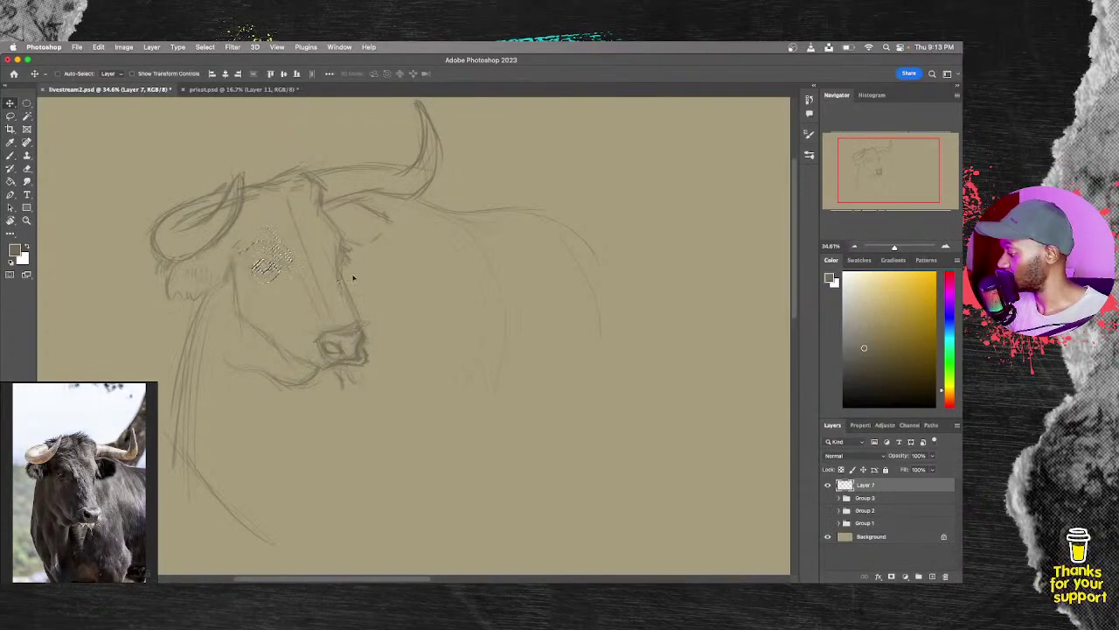
{"action": "key", "text": "ctrl+d"}
{"action": "key", "text": "b"}
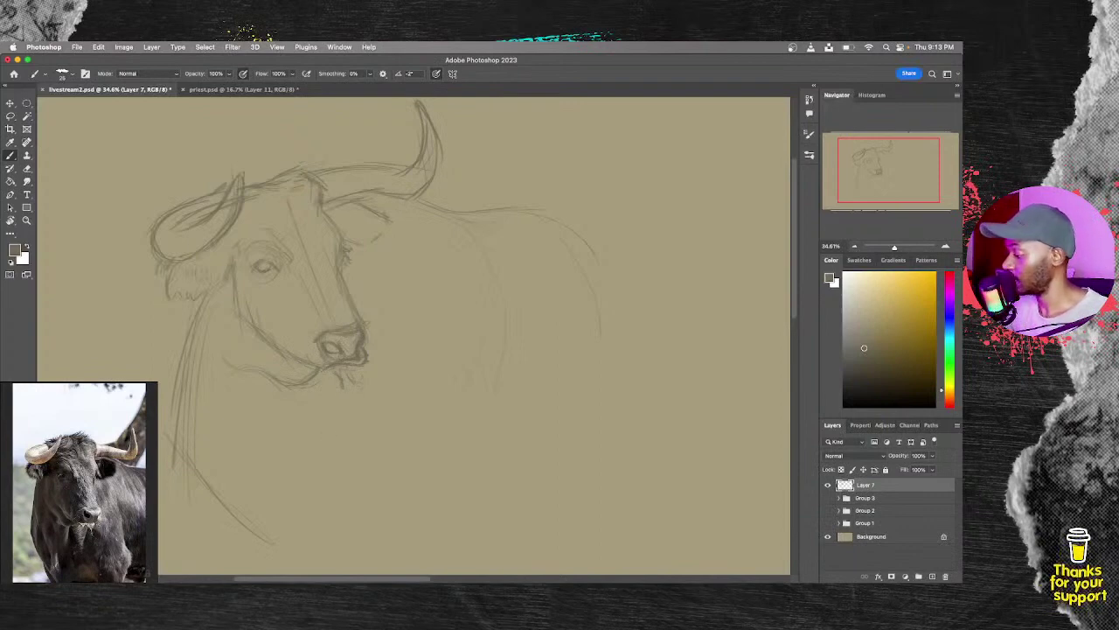
Step: Sketch the bull's chest, shoulder and front leg contours below the head with loose brush strokes
{"action": "left_click_drag", "start_coordinate": [310, 394], "coordinate": [305, 472]}
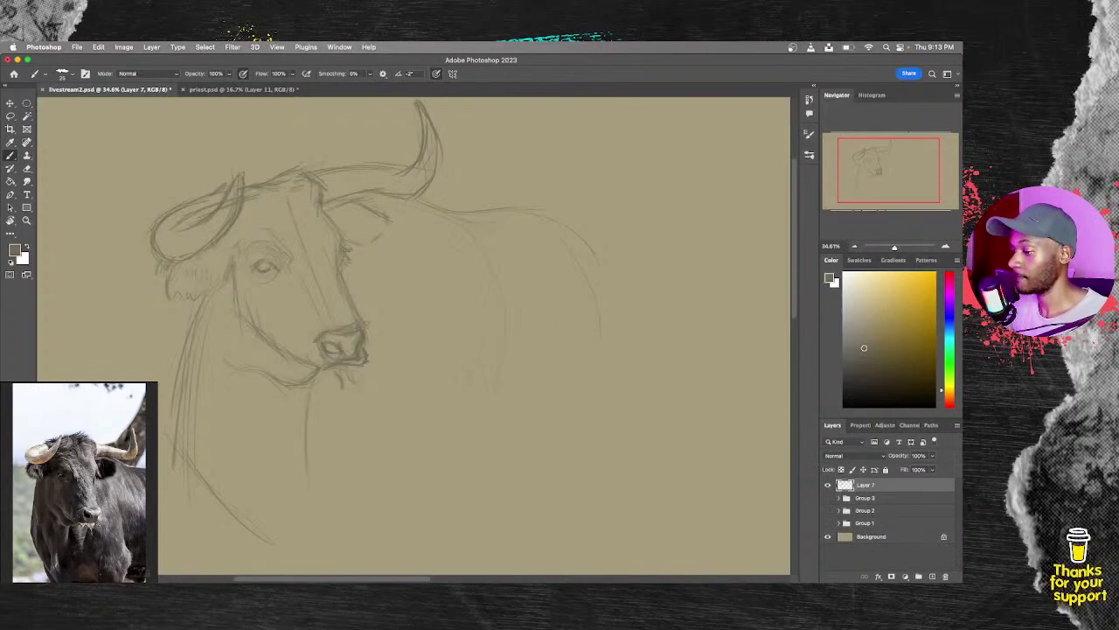
{"action": "left_click_drag", "start_coordinate": [321, 428], "coordinate": [334, 467]}
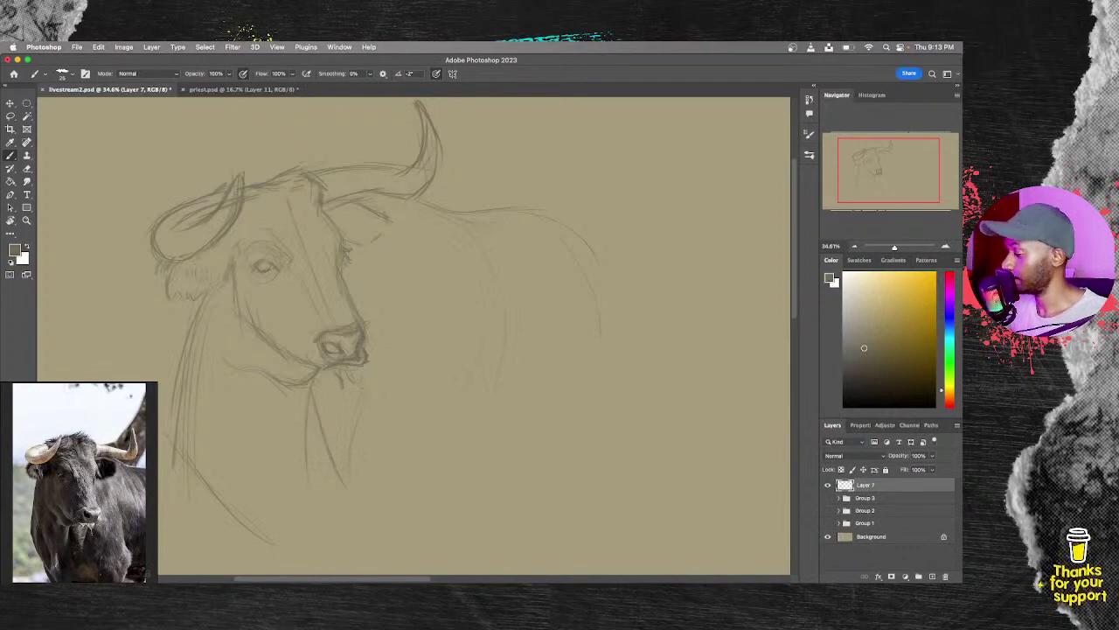
{"action": "mouse_move", "coordinate": [457, 339]}
{"action": "left_mouse_down"}
{"action": "mouse_move", "coordinate": [449, 397]}
{"action": "mouse_move", "coordinate": [466, 430]}
{"action": "left_mouse_up"}
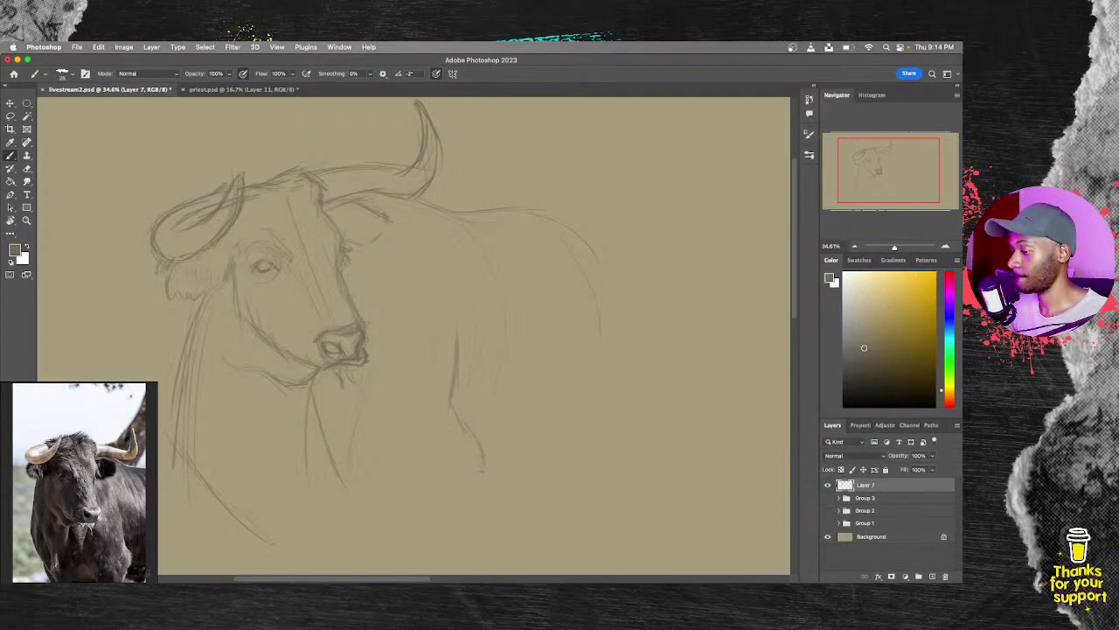
{"action": "left_click_drag", "start_coordinate": [475, 477], "coordinate": [481, 506]}
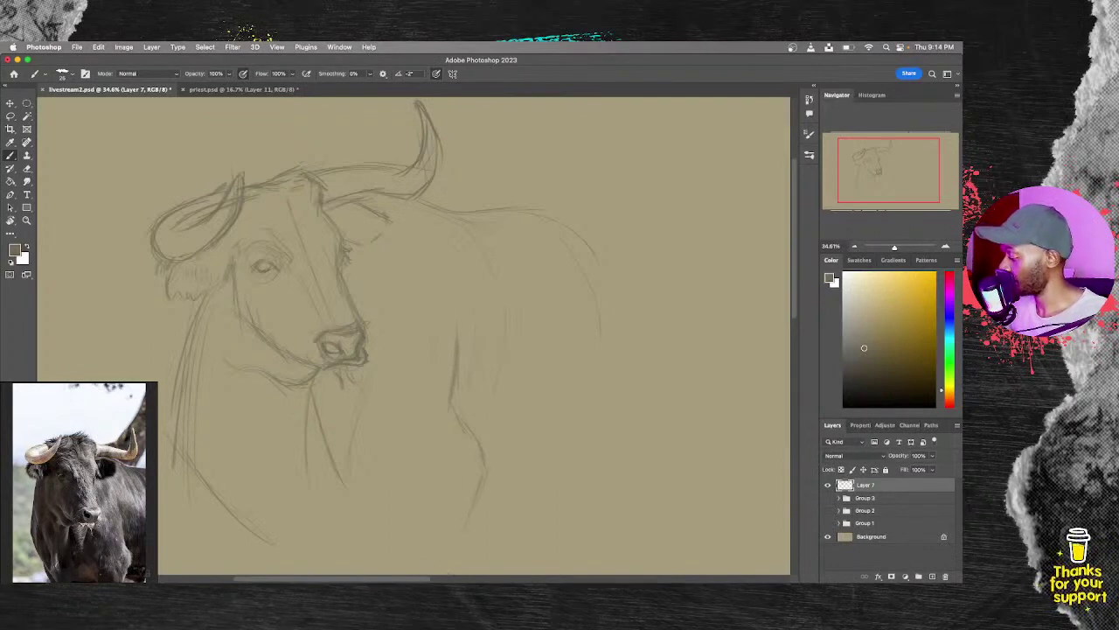
{"action": "left_click_drag", "start_coordinate": [361, 422], "coordinate": [378, 491]}
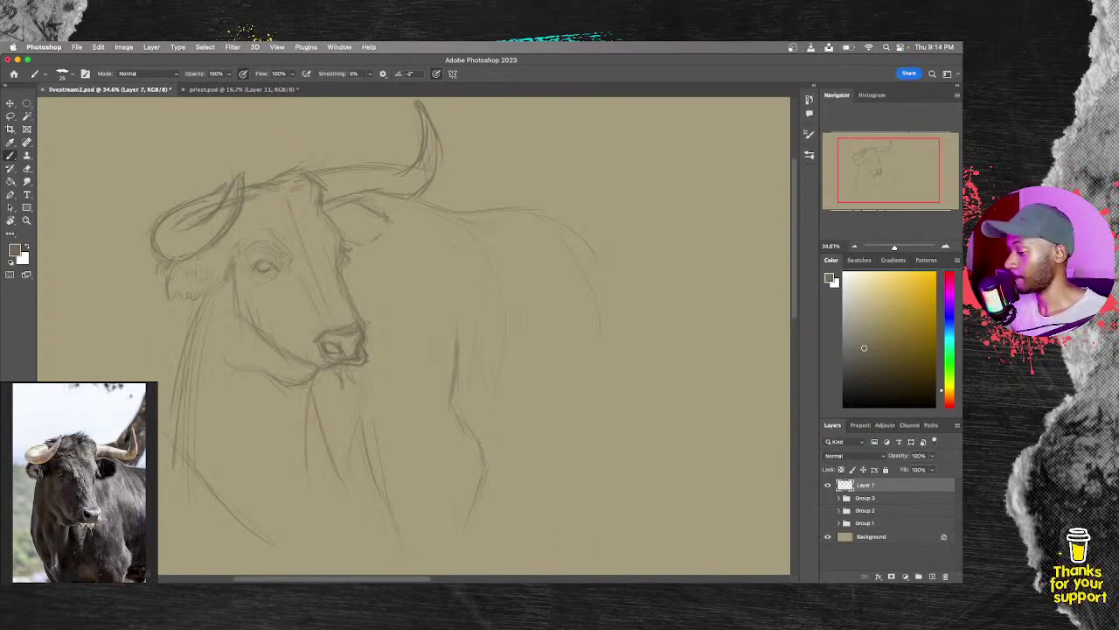
{"action": "left_click_drag", "start_coordinate": [183, 402], "coordinate": [181, 448]}
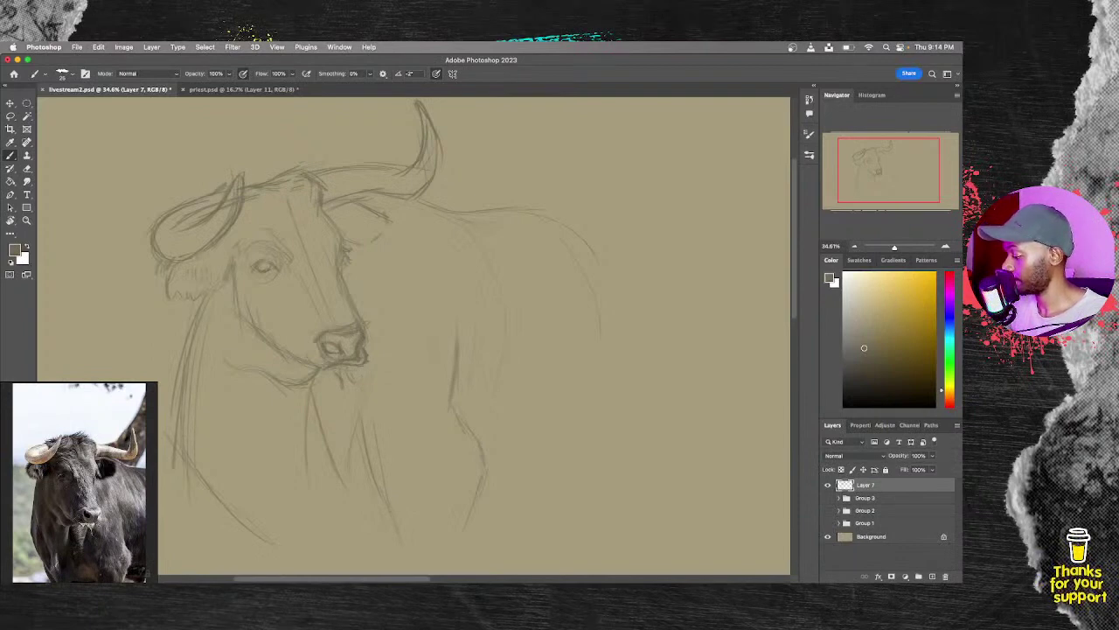
{"action": "left_click_drag", "start_coordinate": [221, 505], "coordinate": [268, 551]}
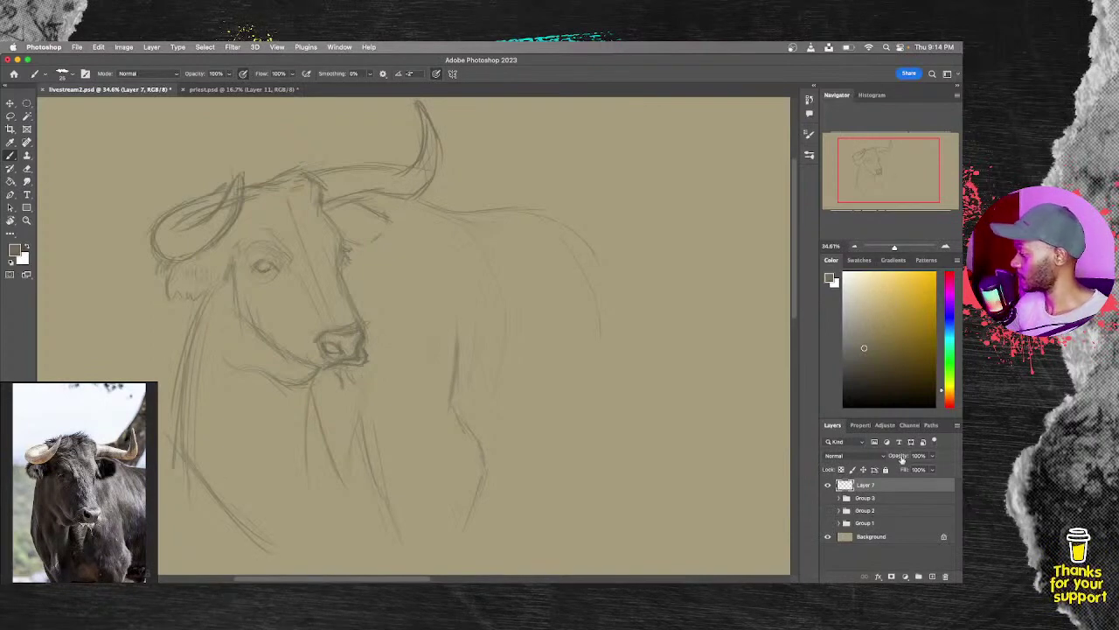
Step: Scale the bull sketch layer down proportionally to about 88% around its center
{"action": "key", "text": "super+t"}
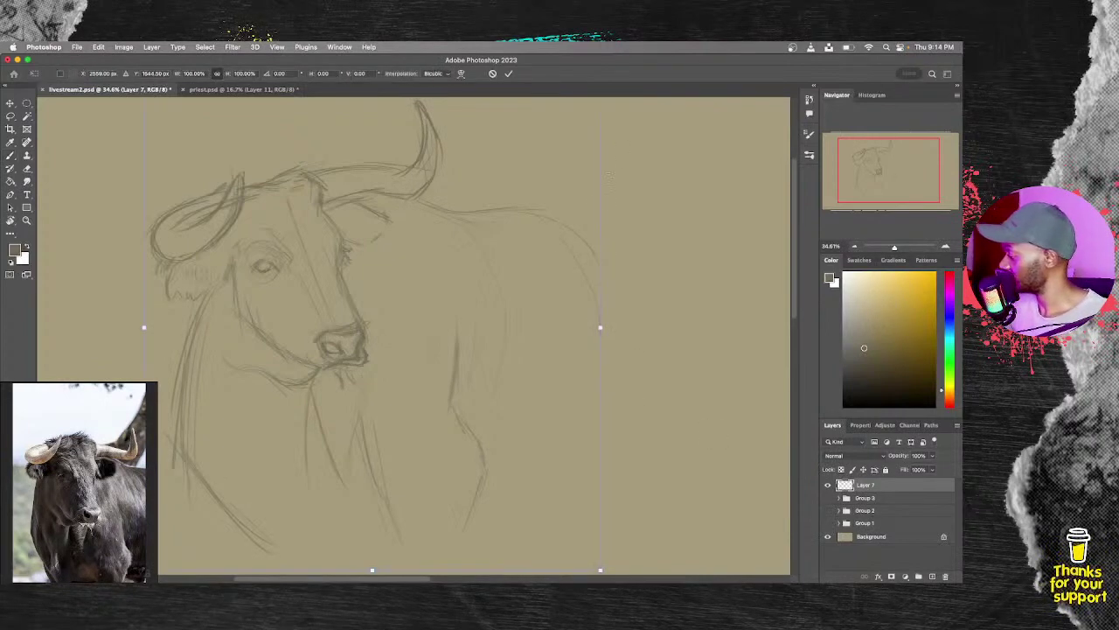
{"action": "mouse_move", "coordinate": [600, 327]}
{"action": "left_mouse_down"}
{"action": "mouse_move", "coordinate": [543, 327]}
{"action": "mouse_move", "coordinate": [472, 377]}
{"action": "mouse_move", "coordinate": [507, 315]}
{"action": "left_mouse_up"}
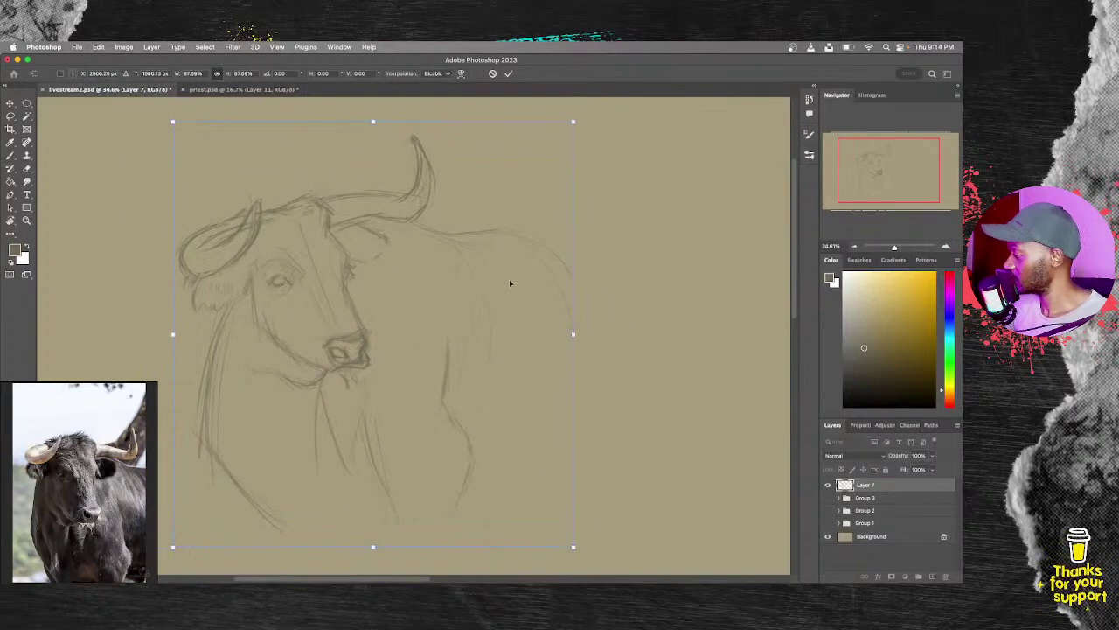
Step: Make a rectangular marquee selection framing the bull's head and chest, cutting off the hindquarters
{"action": "left_click", "coordinate": [26, 103]}
{"action": "left_click", "coordinate": [60, 103]}
{"action": "left_click", "coordinate": [26, 105]}
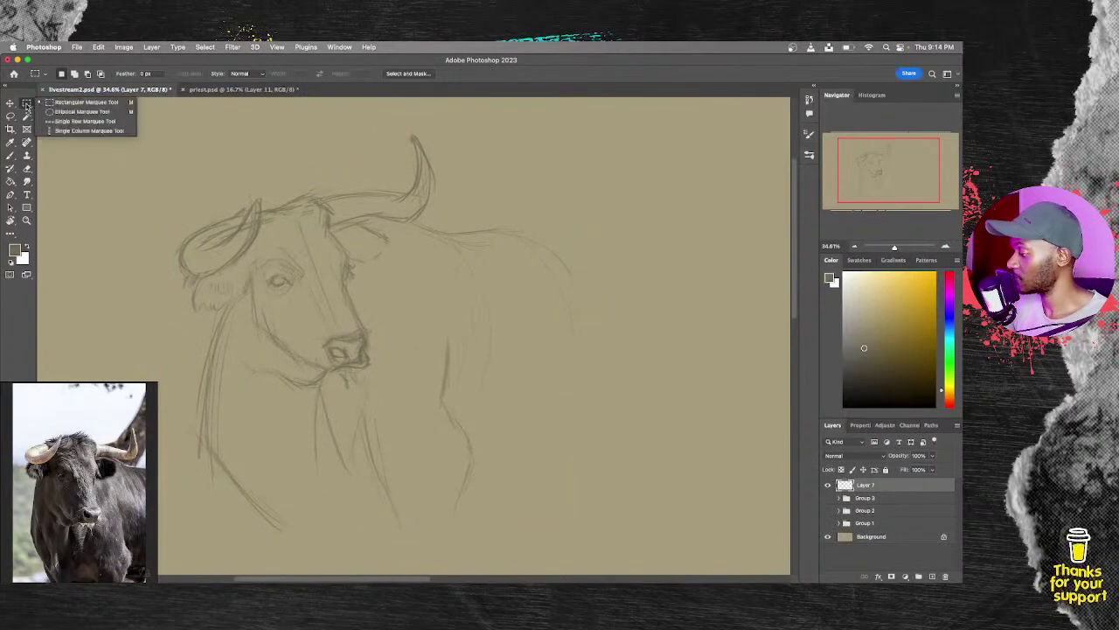
{"action": "left_click", "coordinate": [55, 103]}
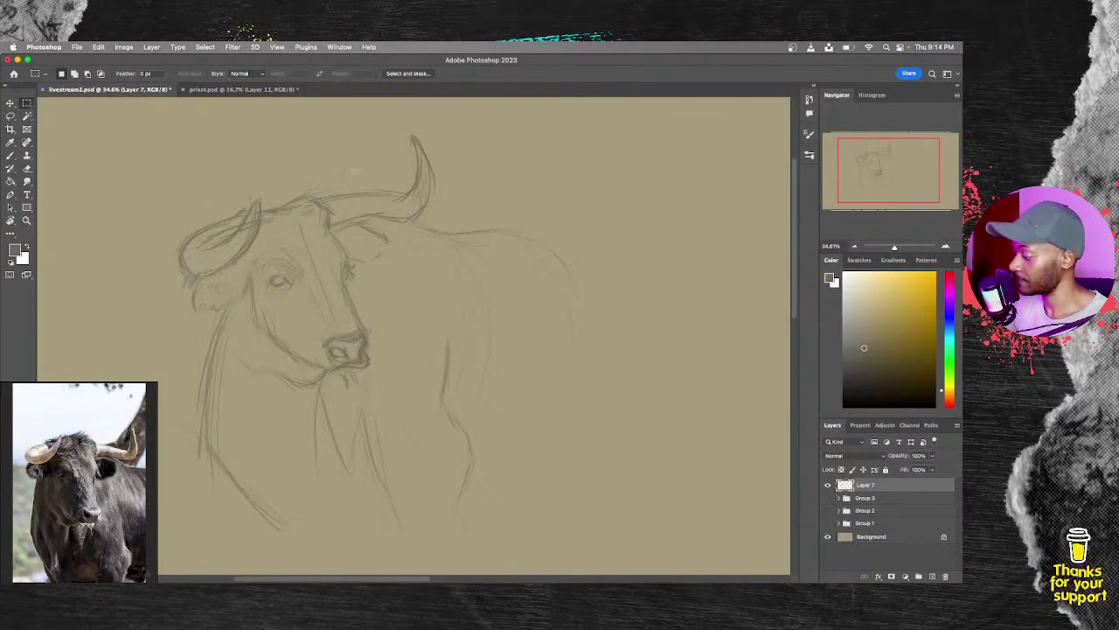
{"action": "left_click_drag", "start_coordinate": [156, 103], "coordinate": [536, 532]}
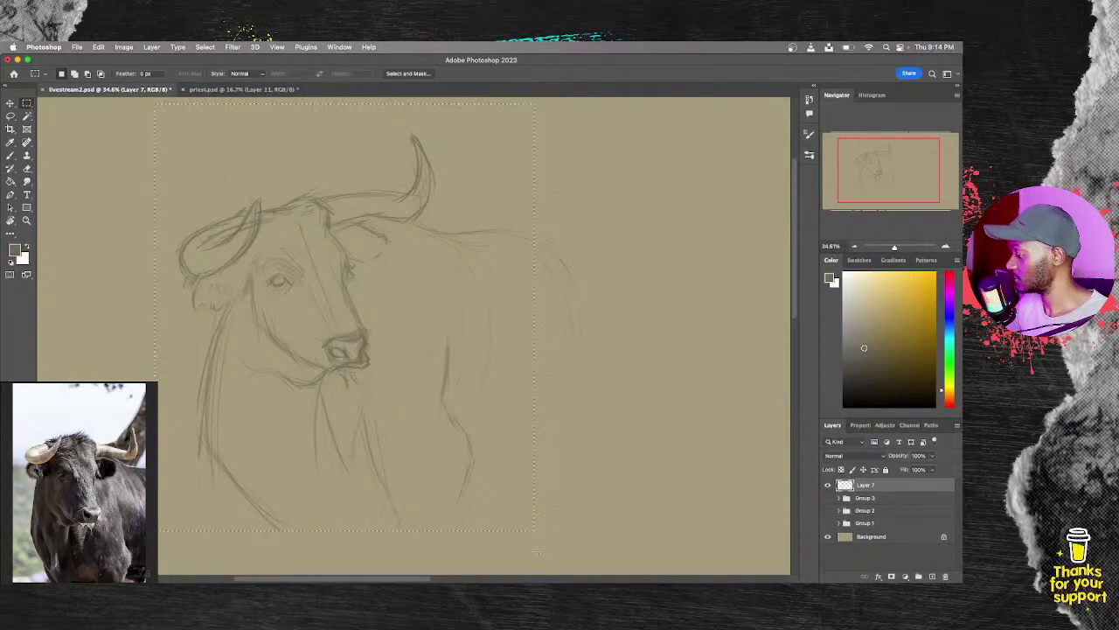
Step: Stroke the selection on the sketch layer with a centered 15 px outline in black (000000), and undo that stroke
{"action": "left_click", "coordinate": [99, 47]}
{"action": "left_click", "coordinate": [131, 210]}
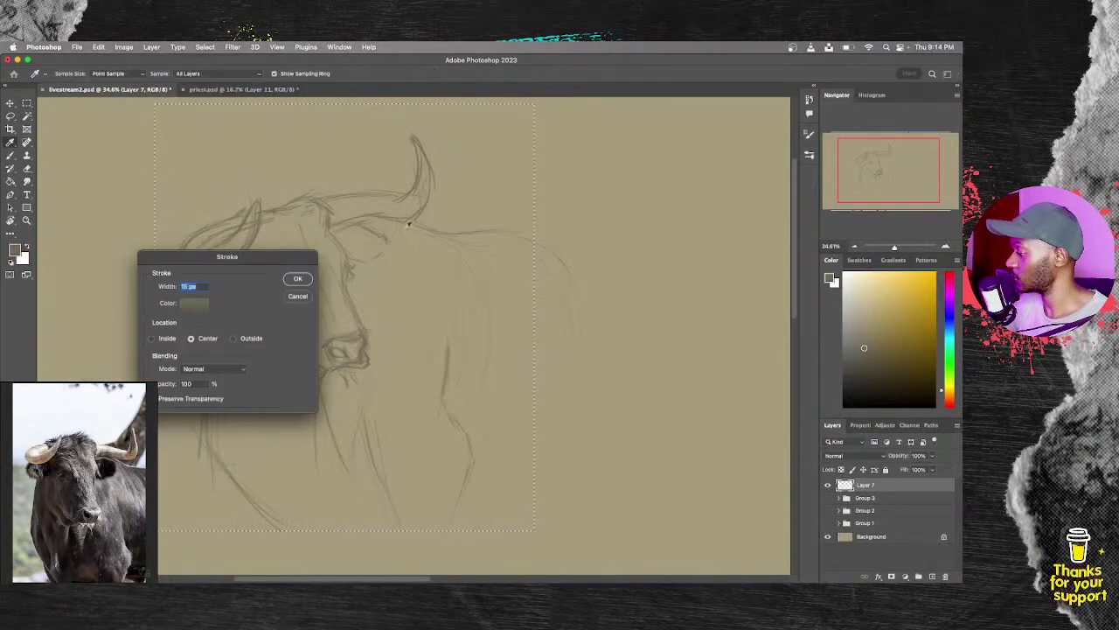
{"action": "left_click", "coordinate": [206, 304]}
{"action": "left_click", "coordinate": [155, 455]}
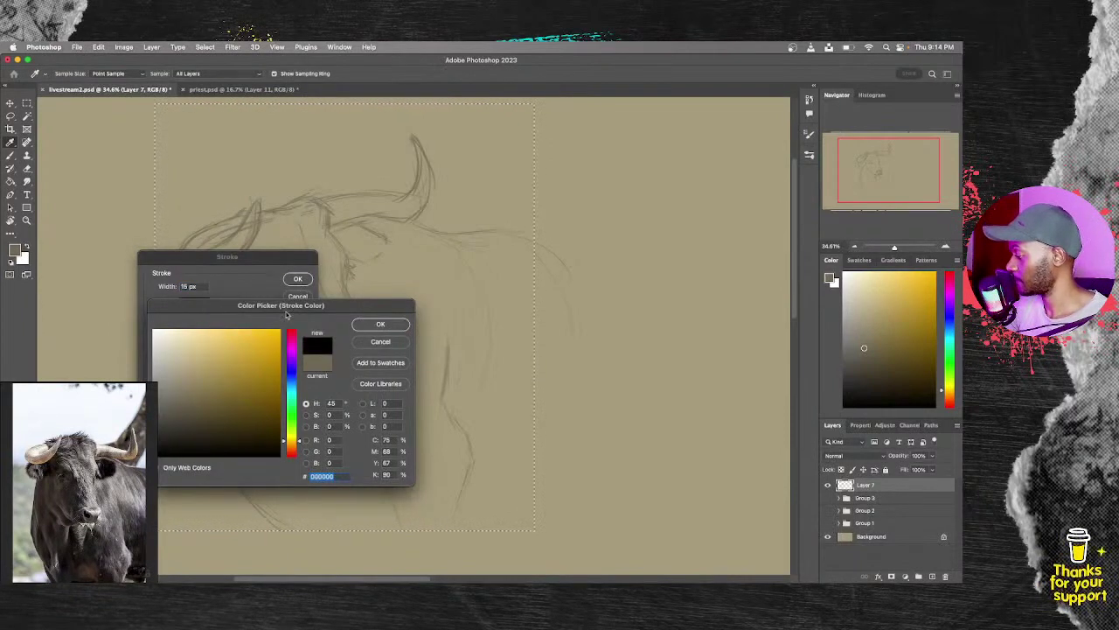
{"action": "left_click", "coordinate": [382, 327]}
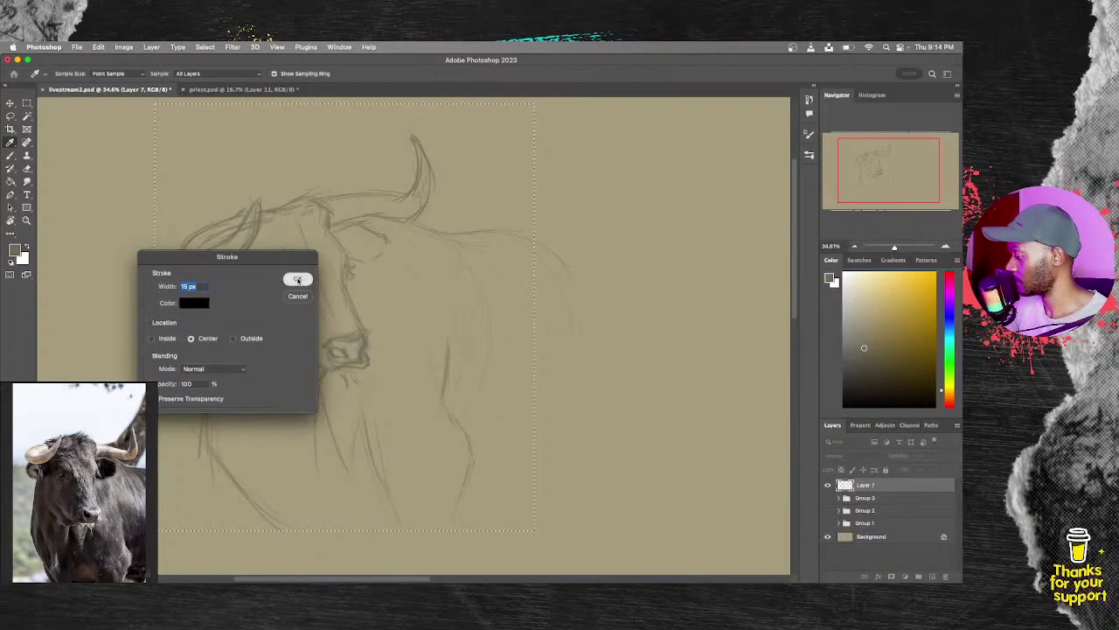
{"action": "left_click", "coordinate": [297, 280]}
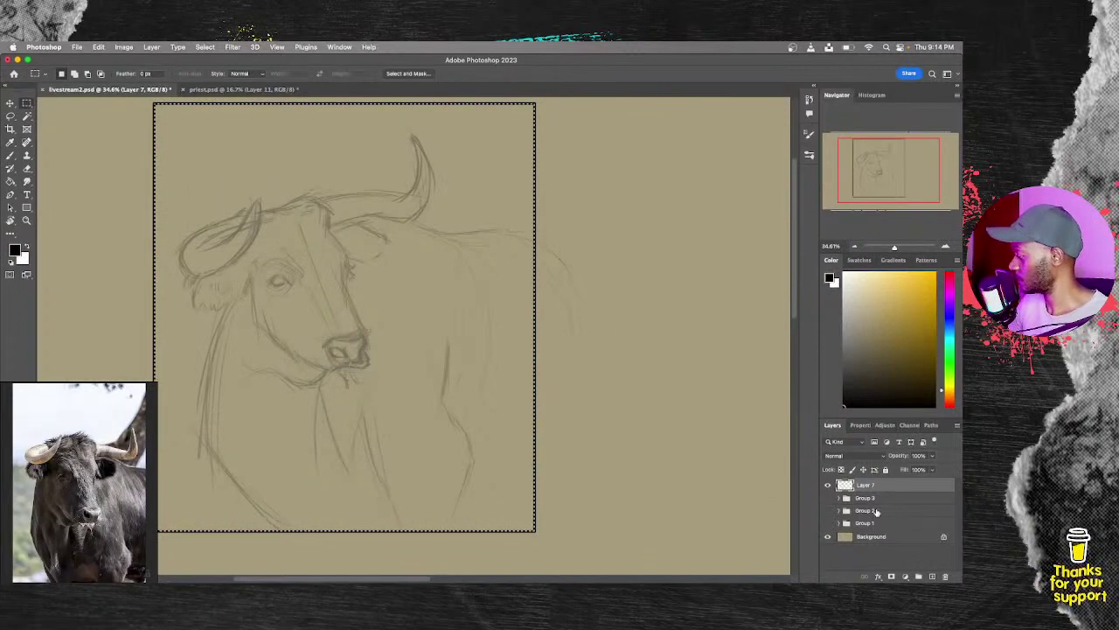
{"action": "key", "text": "super+z"}
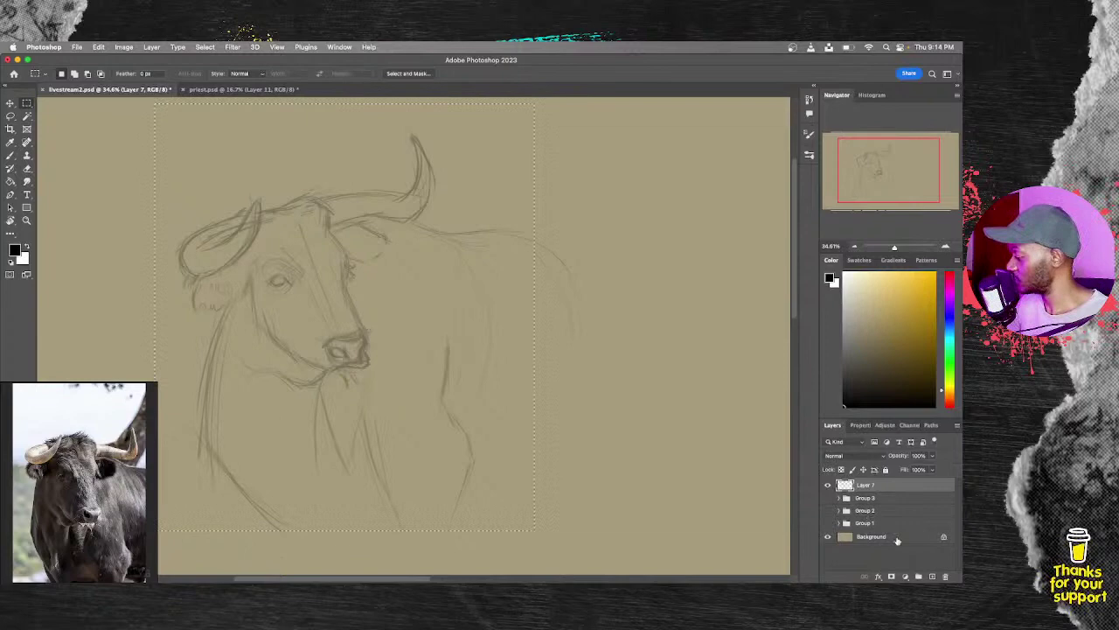
Step: Create a new layer above the sketch and stroke the selection on it with a centered 15 px black outline
{"action": "left_click", "coordinate": [931, 577]}
{"action": "left_click", "coordinate": [98, 47]}
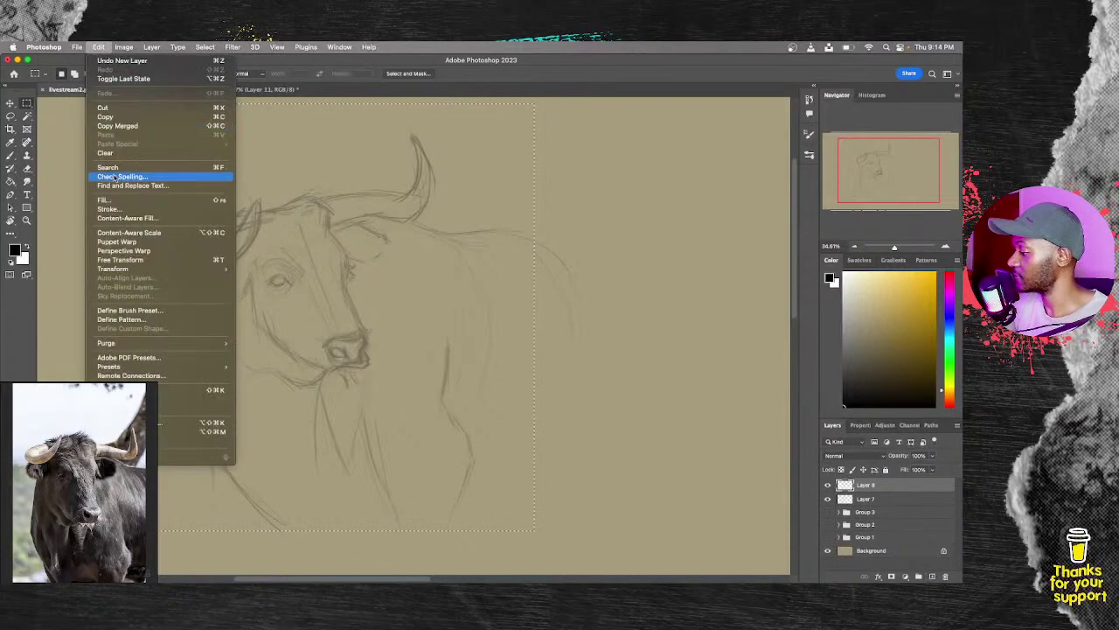
{"action": "left_click", "coordinate": [109, 209]}
{"action": "left_click", "coordinate": [297, 280]}
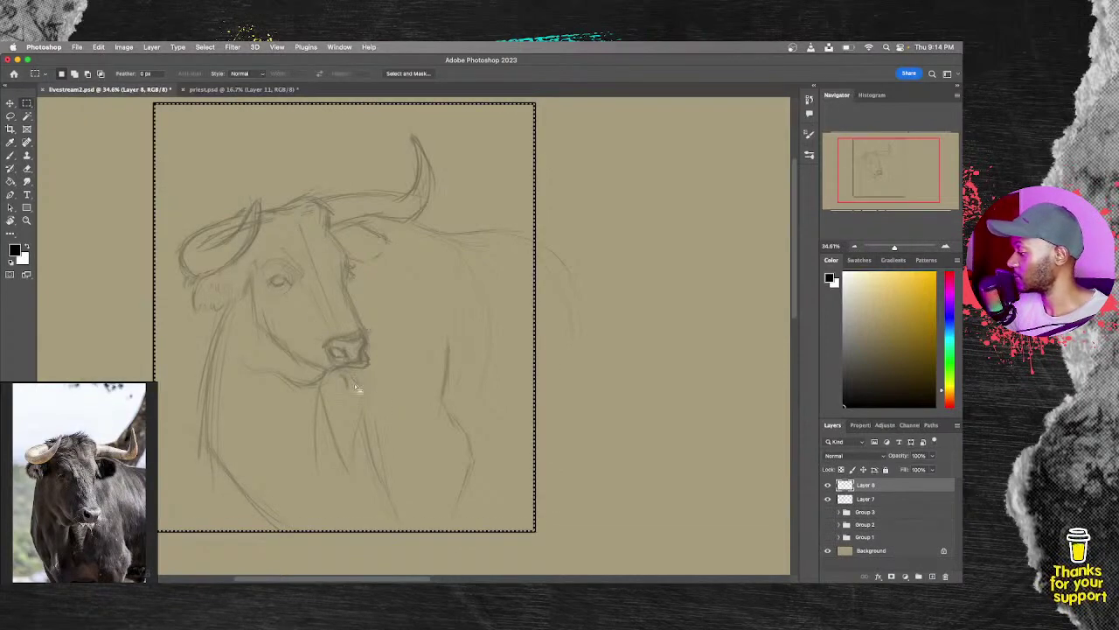
Step: Add a new empty layer between the sketch and the frame layer, and clear the selection
{"action": "left_click", "coordinate": [905, 500]}
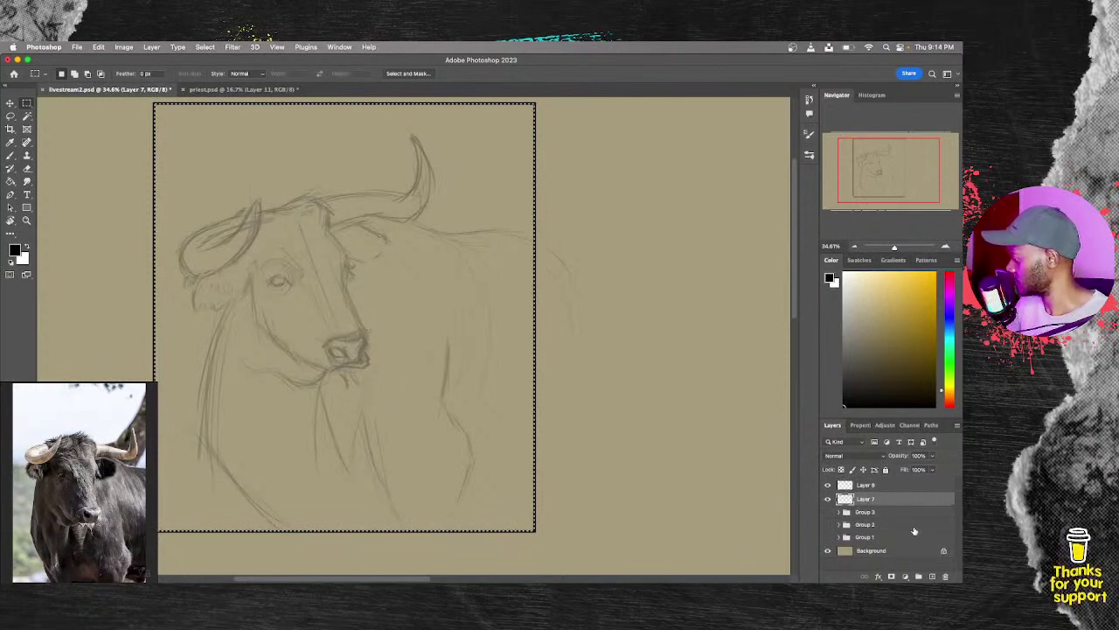
{"action": "left_click", "coordinate": [932, 576]}
{"action": "key", "text": "ctrl+d"}
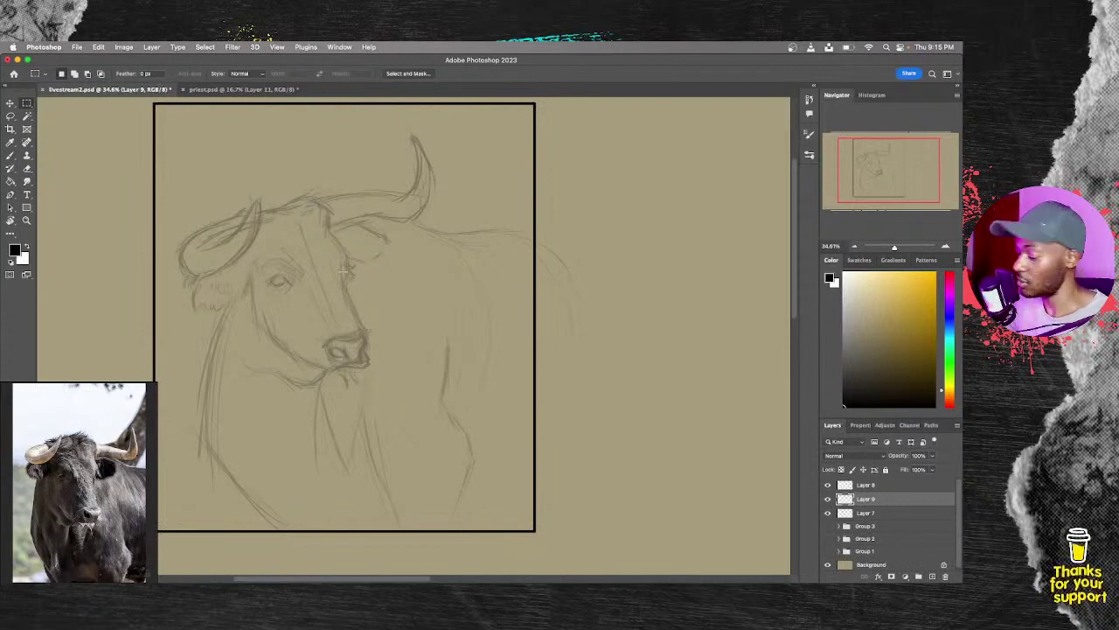
Step: Ink the bull's muzzle in black with the Brush tool, outlining the nose, the nostril and the front lip
{"action": "scroll", "coordinate": [342, 269], "scroll_direction": "up", "scroll_amount": 5}
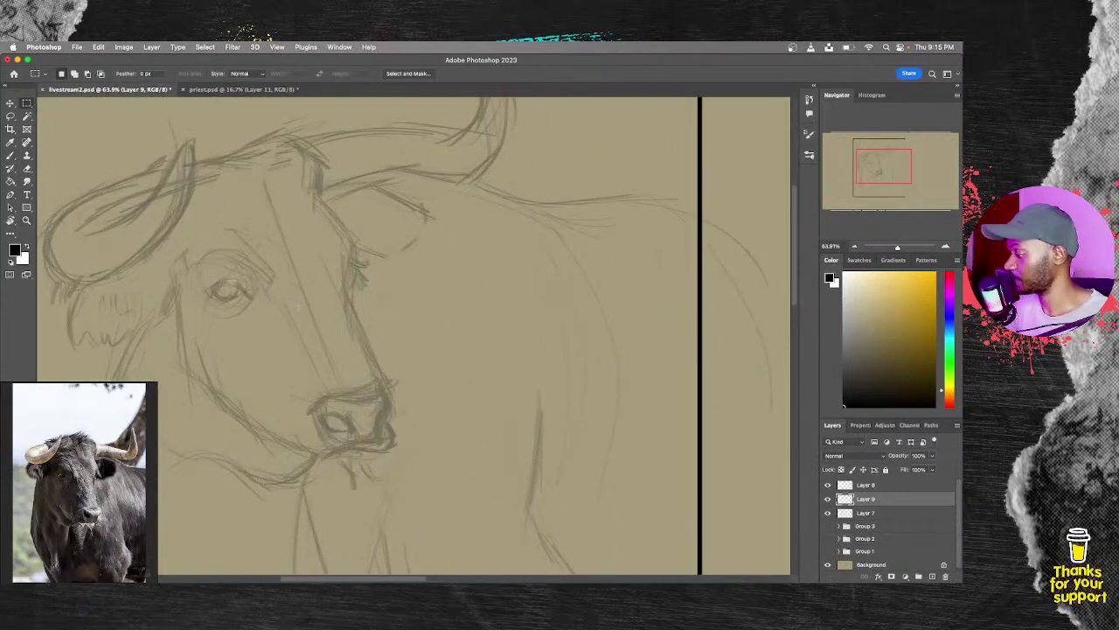
{"action": "key", "text": "z"}
{"action": "mouse_move", "coordinate": [348, 306]}
{"action": "left_mouse_down"}
{"action": "mouse_move", "coordinate": [318, 313]}
{"action": "mouse_move", "coordinate": [329, 318]}
{"action": "left_mouse_up"}
{"action": "key", "text": "m"}
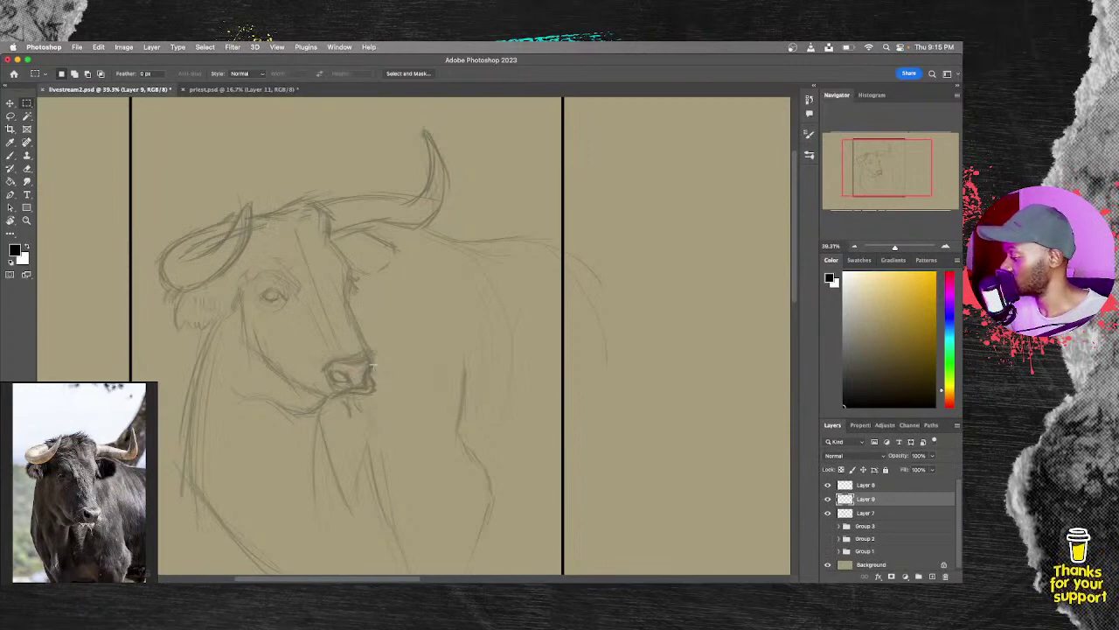
{"action": "key", "text": "b"}
{"action": "scroll", "coordinate": [372, 367], "scroll_direction": "up", "scroll_amount": 2}
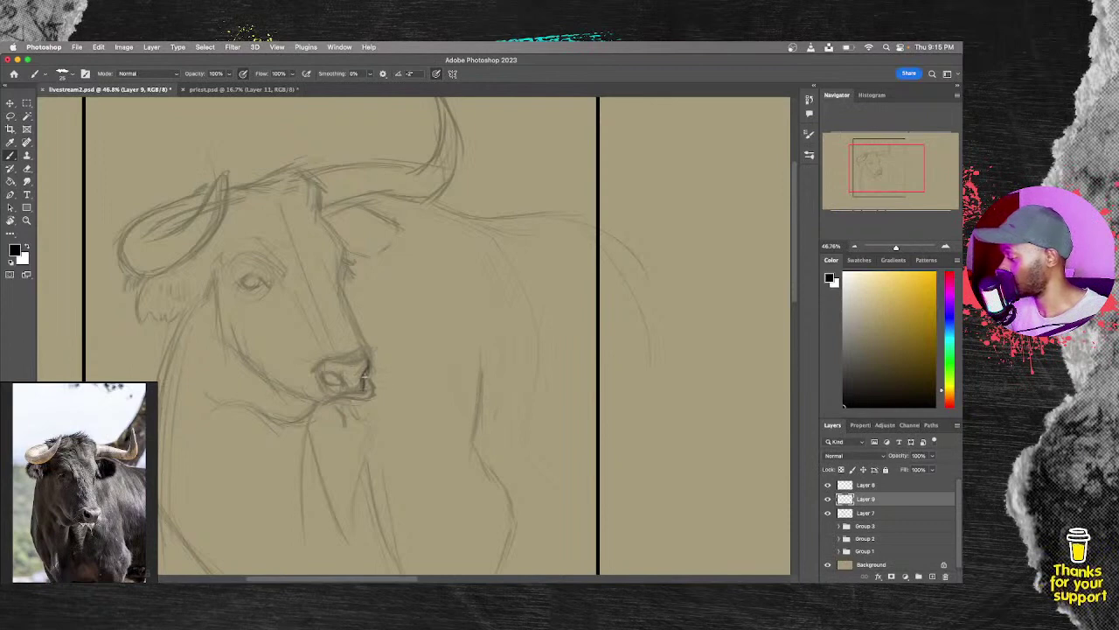
{"action": "left_click_drag", "start_coordinate": [367, 381], "coordinate": [361, 390]}
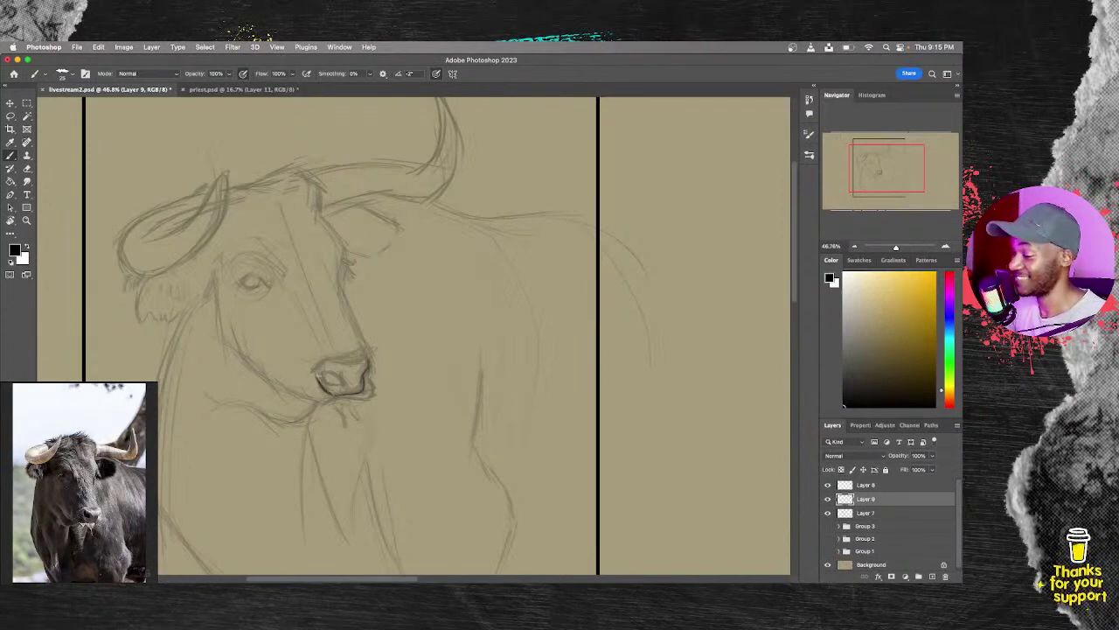
{"action": "mouse_move", "coordinate": [317, 363]}
{"action": "left_mouse_down"}
{"action": "mouse_move", "coordinate": [317, 381]}
{"action": "mouse_move", "coordinate": [343, 377]}
{"action": "mouse_move", "coordinate": [327, 379]}
{"action": "left_mouse_up"}
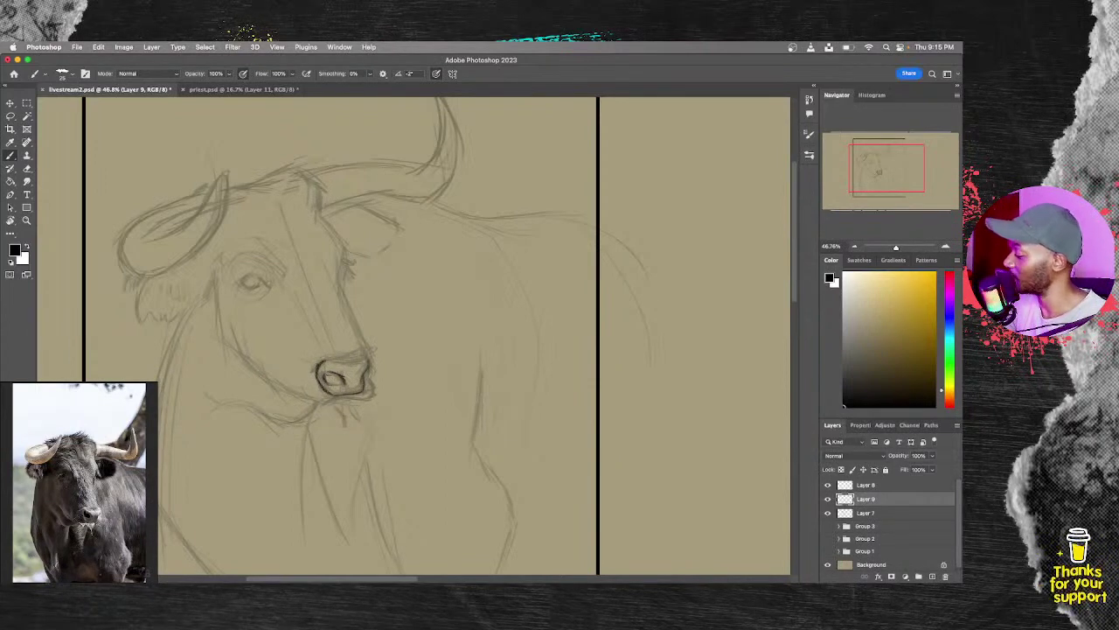
{"action": "mouse_move", "coordinate": [333, 383]}
{"action": "left_mouse_down"}
{"action": "mouse_move", "coordinate": [363, 355]}
{"action": "mouse_move", "coordinate": [369, 368]}
{"action": "left_mouse_up"}
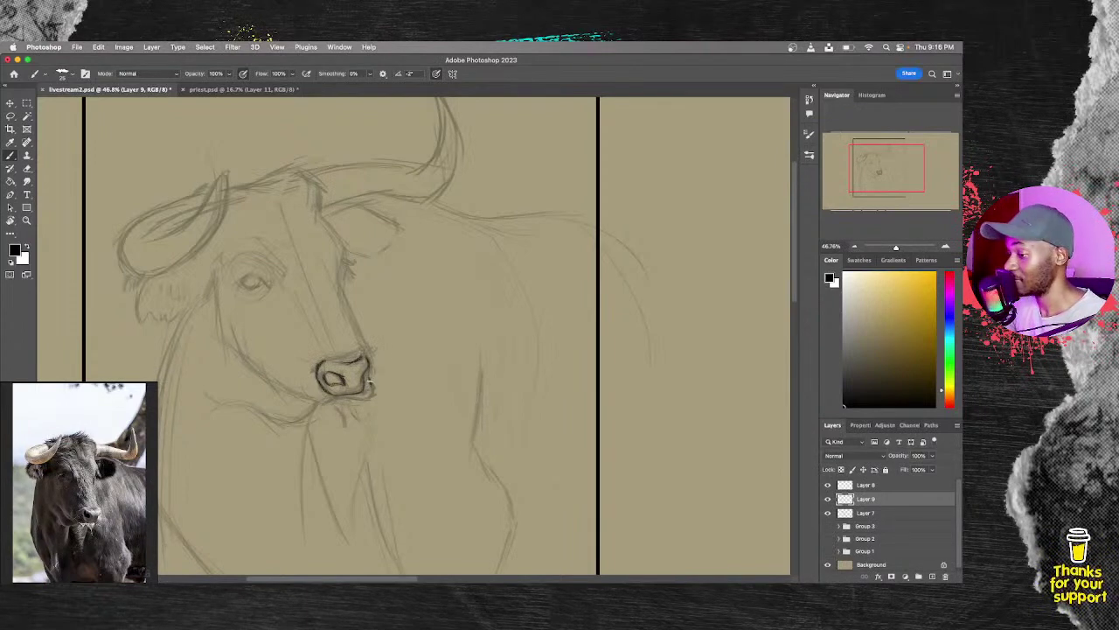
{"action": "left_click_drag", "start_coordinate": [370, 379], "coordinate": [373, 391]}
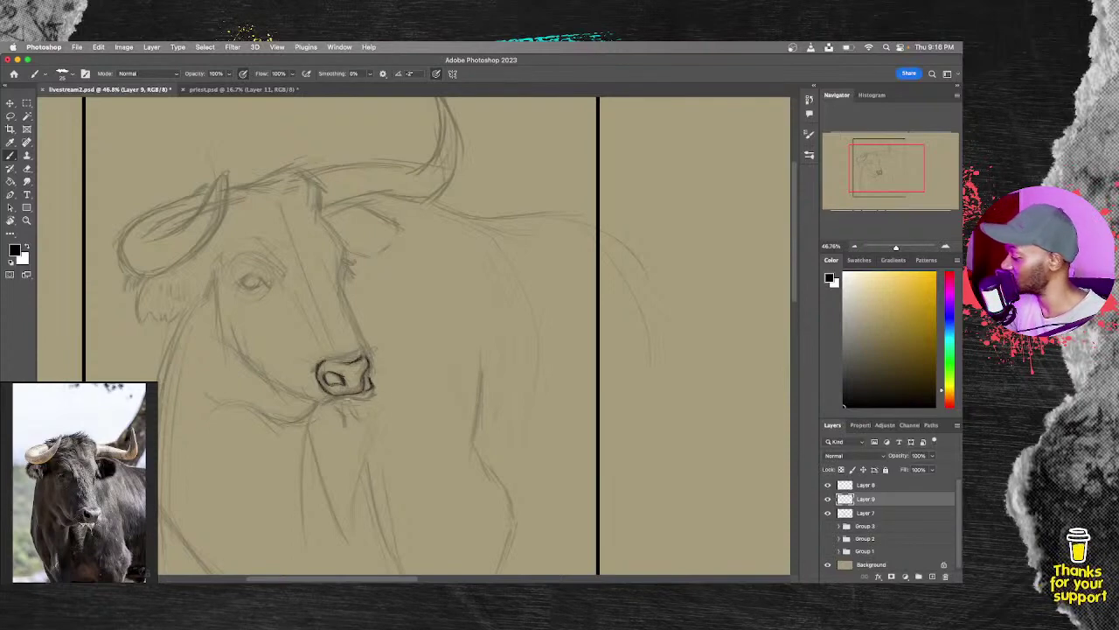
{"action": "left_click_drag", "start_coordinate": [344, 397], "coordinate": [370, 385]}
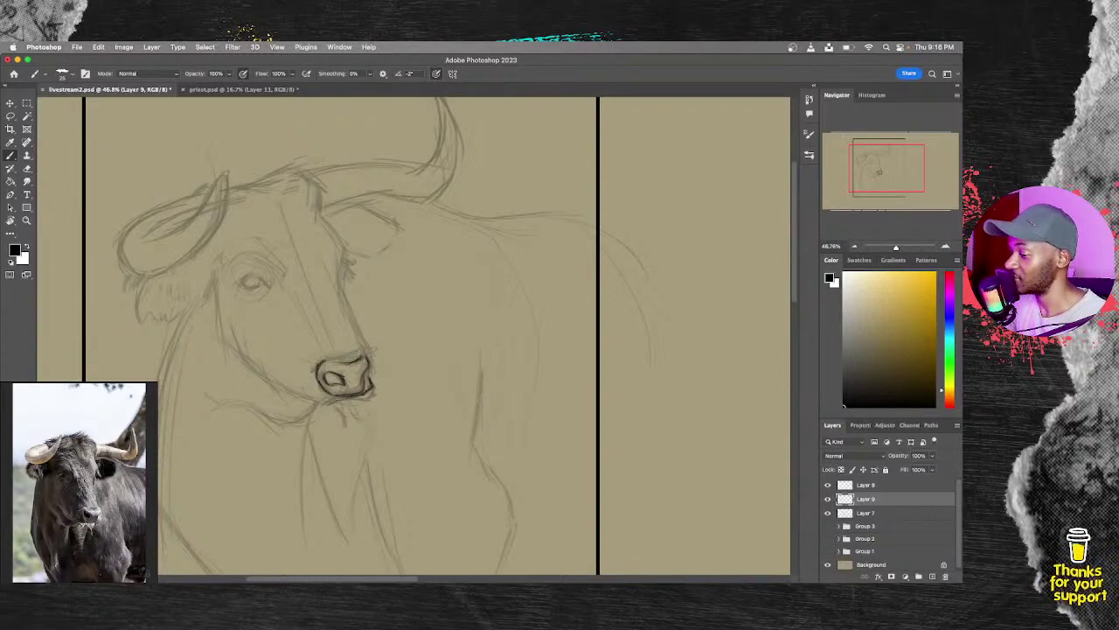
Step: Ink the bull's chin and throat curve and the jawline running back from the muzzle toward the cheek
{"action": "mouse_move", "coordinate": [345, 400]}
{"action": "left_mouse_down"}
{"action": "mouse_move", "coordinate": [262, 424]}
{"action": "mouse_move", "coordinate": [281, 426]}
{"action": "mouse_move", "coordinate": [247, 404]}
{"action": "mouse_move", "coordinate": [265, 417]}
{"action": "left_mouse_up"}
{"action": "left_click_drag", "start_coordinate": [336, 406], "coordinate": [319, 407]}
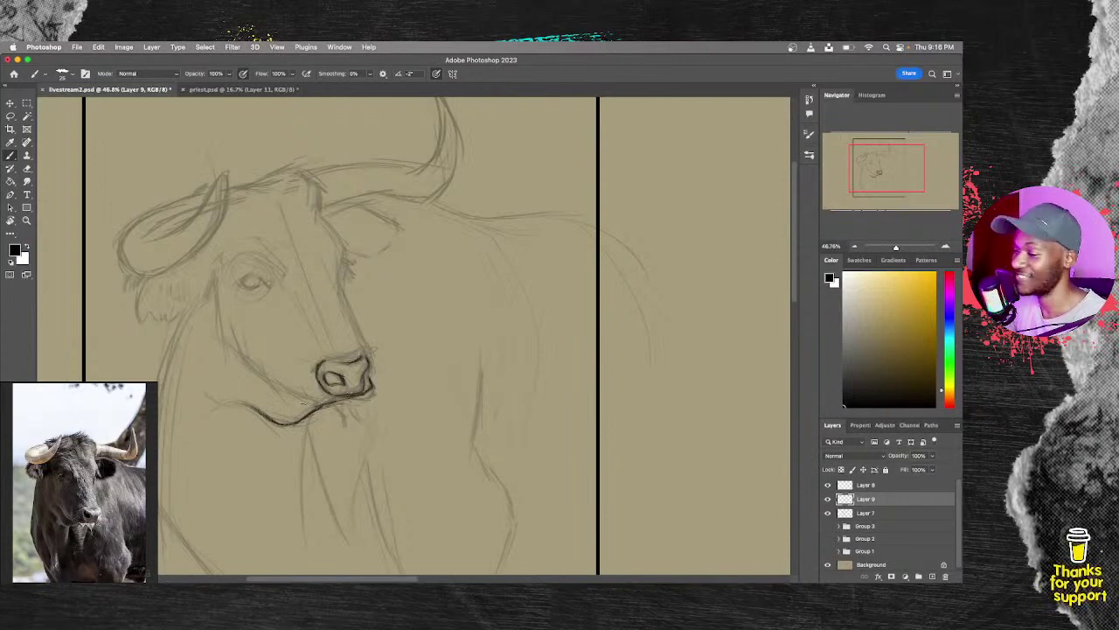
{"action": "left_click_drag", "start_coordinate": [332, 398], "coordinate": [285, 401]}
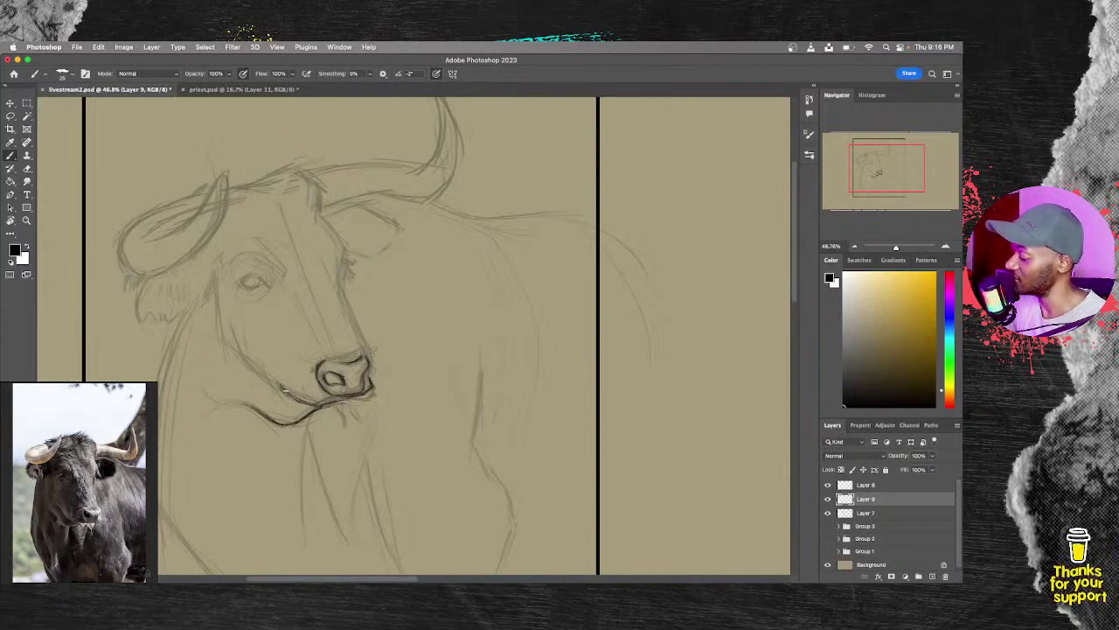
{"action": "left_click_drag", "start_coordinate": [285, 390], "coordinate": [259, 375]}
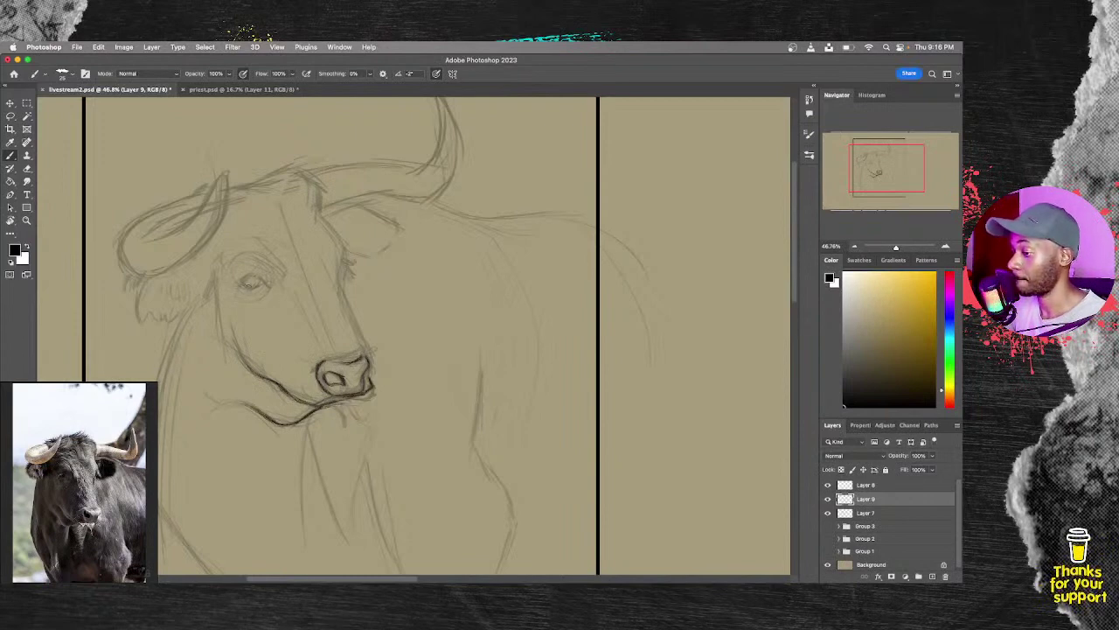
Step: Fill in the bull's near eye with its inner corner, and ink the far side of the face down to the nose
{"action": "left_click_drag", "start_coordinate": [247, 286], "coordinate": [260, 284]}
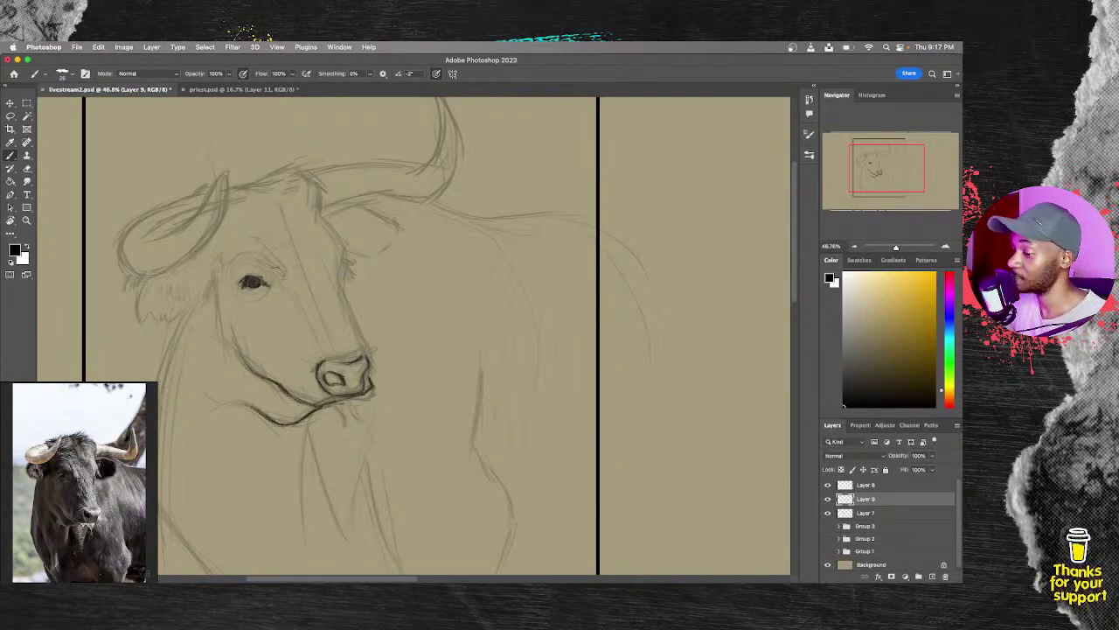
{"action": "left_click_drag", "start_coordinate": [281, 276], "coordinate": [285, 284]}
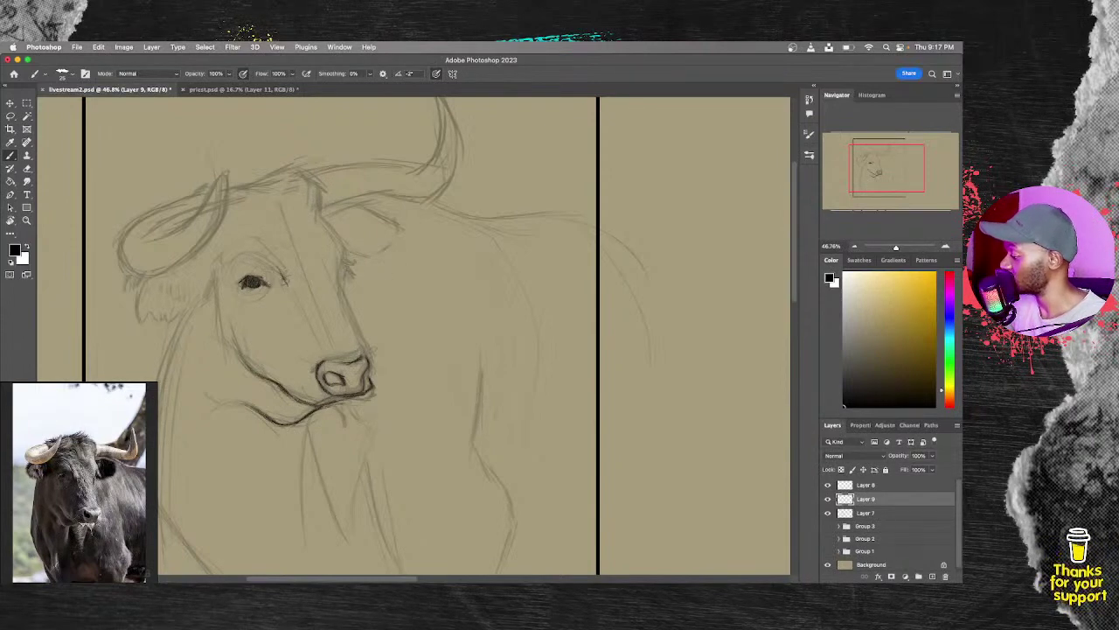
{"action": "mouse_move", "coordinate": [349, 269]}
{"action": "left_mouse_down"}
{"action": "mouse_move", "coordinate": [343, 287]}
{"action": "mouse_move", "coordinate": [368, 351]}
{"action": "left_mouse_up"}
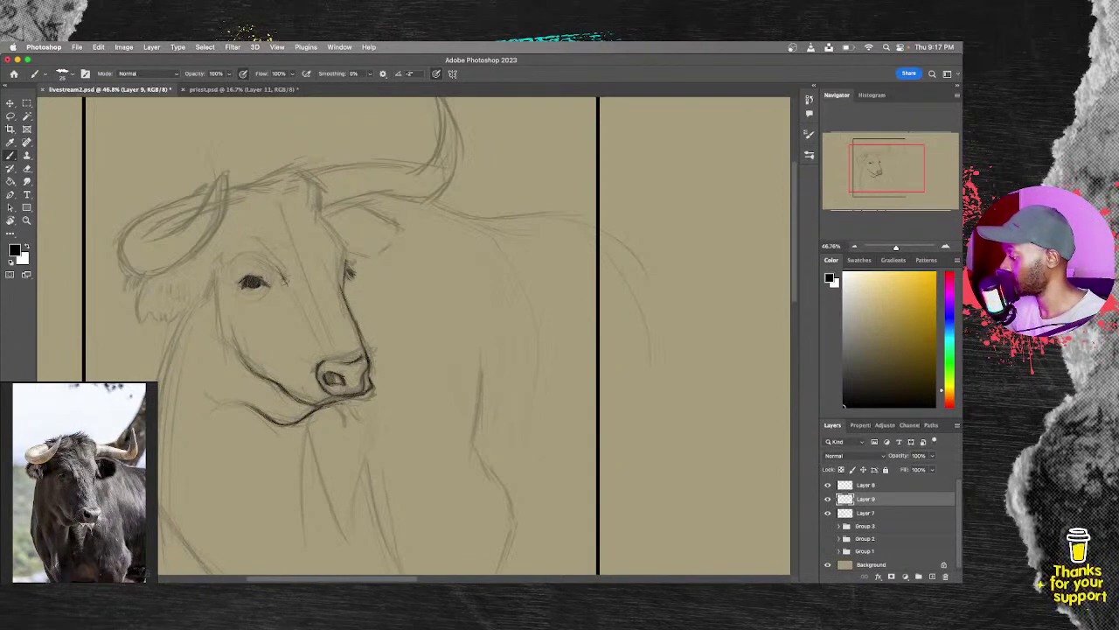
Step: Touch up the nostril and ink the far side of the forehead up into the shaggy hair tuft on top of the head
{"action": "left_click_drag", "start_coordinate": [336, 375], "coordinate": [340, 385]}
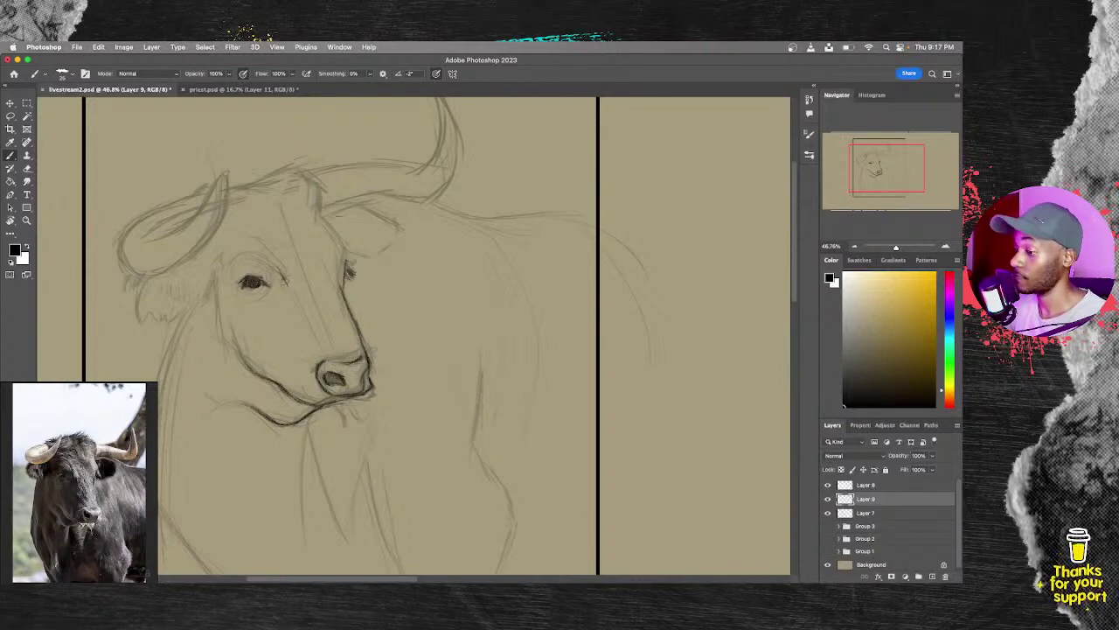
{"action": "mouse_move", "coordinate": [320, 213]}
{"action": "left_mouse_down"}
{"action": "mouse_move", "coordinate": [342, 245]}
{"action": "mouse_move", "coordinate": [315, 165]}
{"action": "mouse_move", "coordinate": [290, 166]}
{"action": "left_mouse_up"}
{"action": "mouse_move", "coordinate": [287, 169]}
{"action": "left_mouse_down"}
{"action": "mouse_move", "coordinate": [299, 158]}
{"action": "mouse_move", "coordinate": [257, 172]}
{"action": "left_mouse_up"}
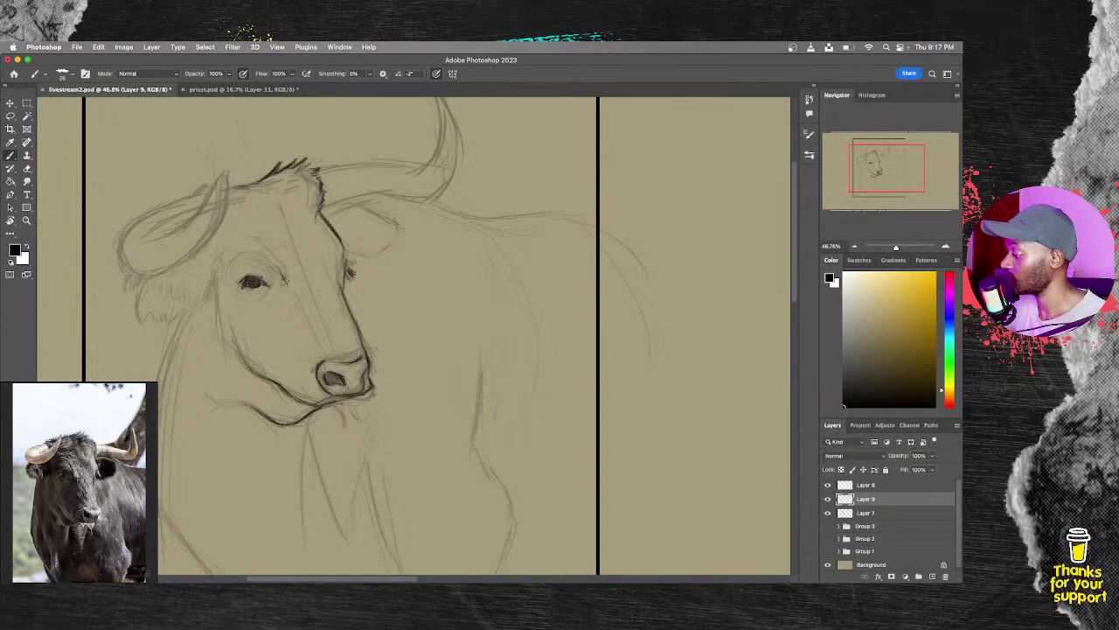
Step: Ink the full outline of the near horn, including its pointed tip and rounded curve, with short hair strokes between the horn and the crown
{"action": "mouse_move", "coordinate": [171, 235]}
{"action": "left_mouse_down"}
{"action": "mouse_move", "coordinate": [223, 175]}
{"action": "mouse_move", "coordinate": [226, 213]}
{"action": "left_mouse_up"}
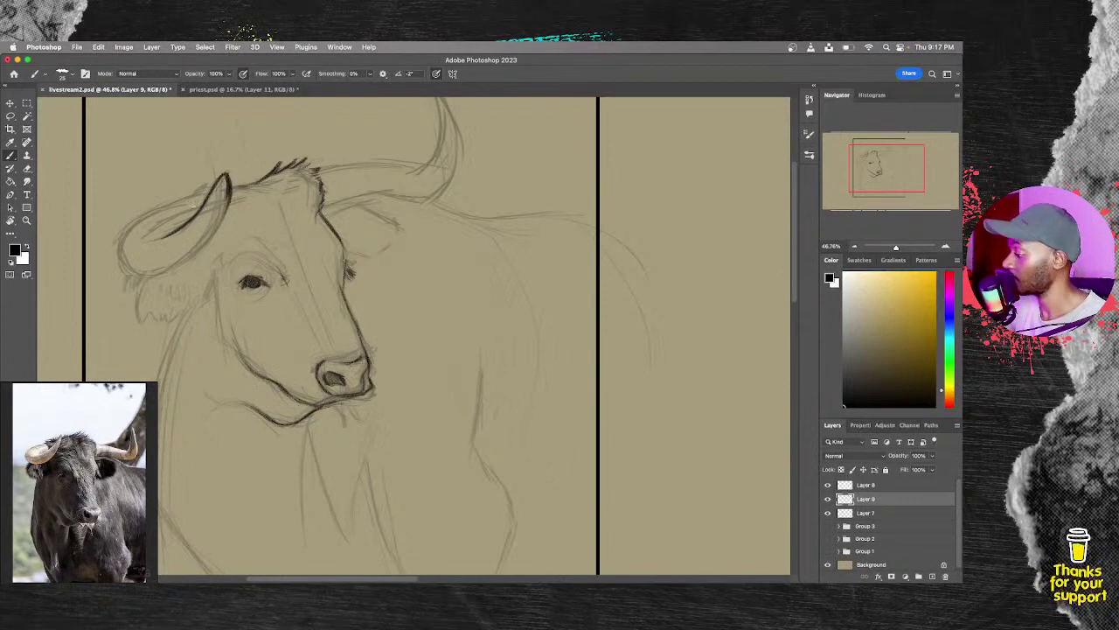
{"action": "left_click_drag", "start_coordinate": [187, 201], "coordinate": [193, 213]}
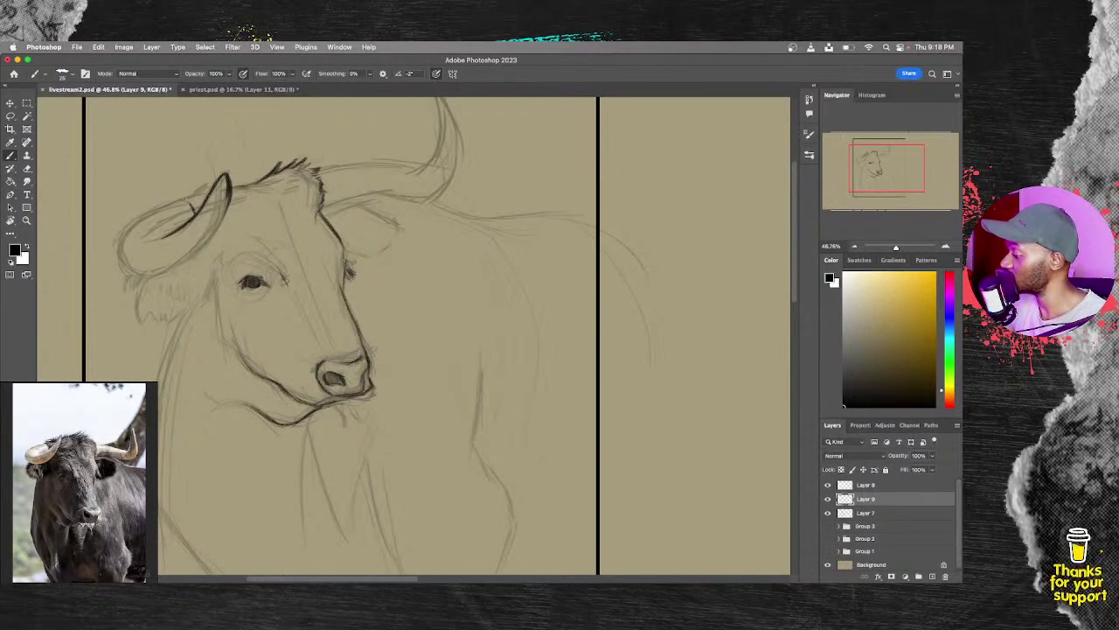
{"action": "mouse_move", "coordinate": [126, 230]}
{"action": "left_mouse_down"}
{"action": "mouse_move", "coordinate": [161, 209]}
{"action": "mouse_move", "coordinate": [127, 267]}
{"action": "left_mouse_up"}
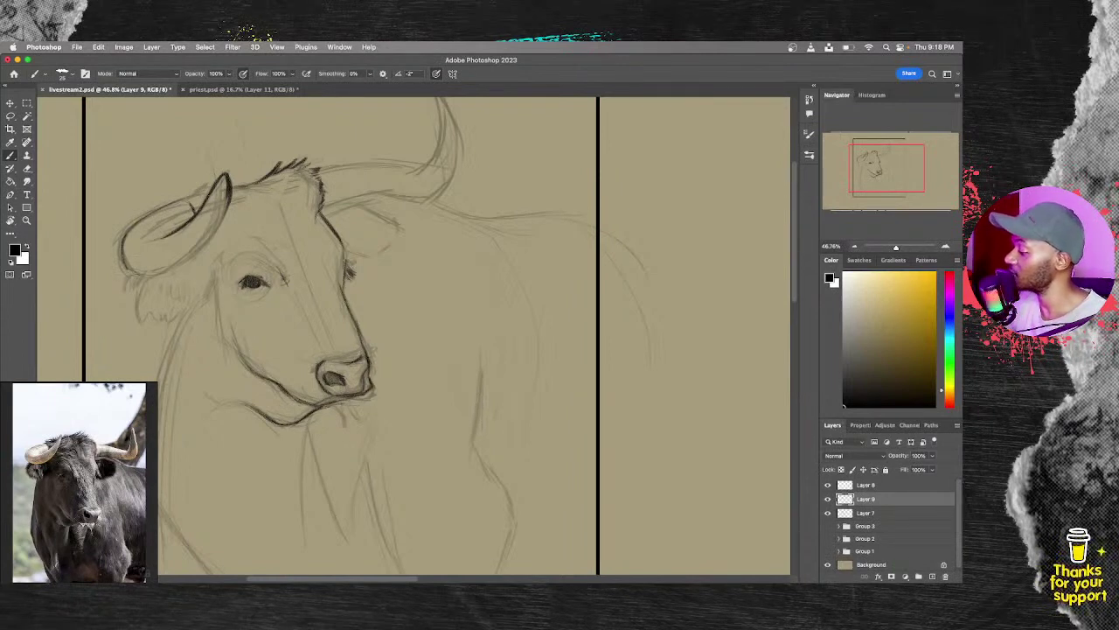
{"action": "mouse_move", "coordinate": [125, 265]}
{"action": "left_mouse_down"}
{"action": "mouse_move", "coordinate": [172, 273]}
{"action": "mouse_move", "coordinate": [222, 218]}
{"action": "mouse_move", "coordinate": [229, 186]}
{"action": "left_mouse_up"}
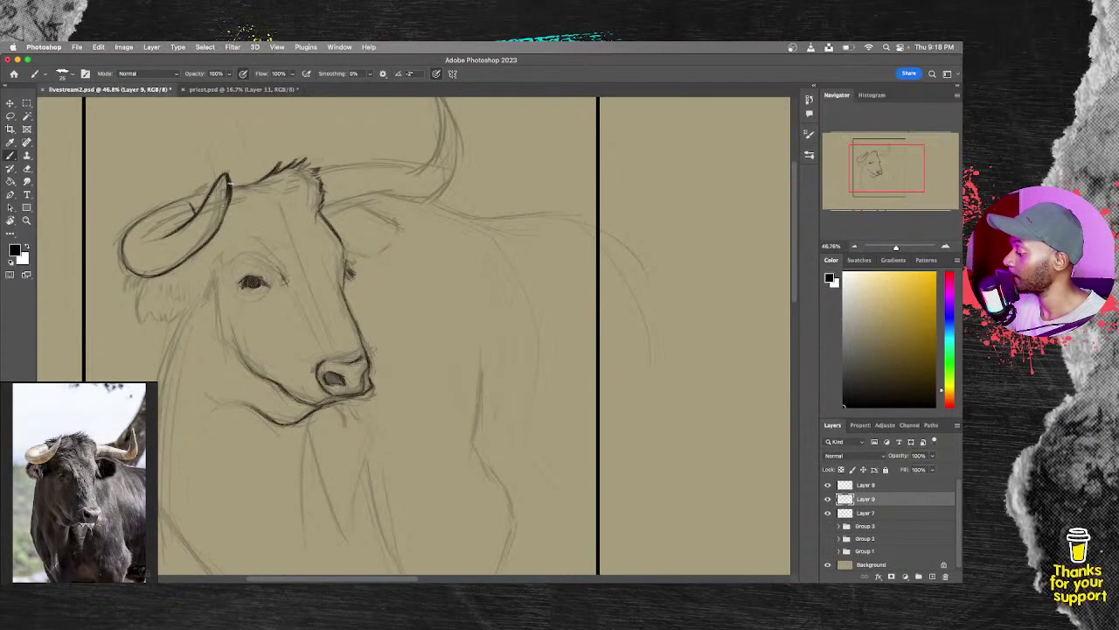
{"action": "left_click_drag", "start_coordinate": [128, 229], "coordinate": [123, 254]}
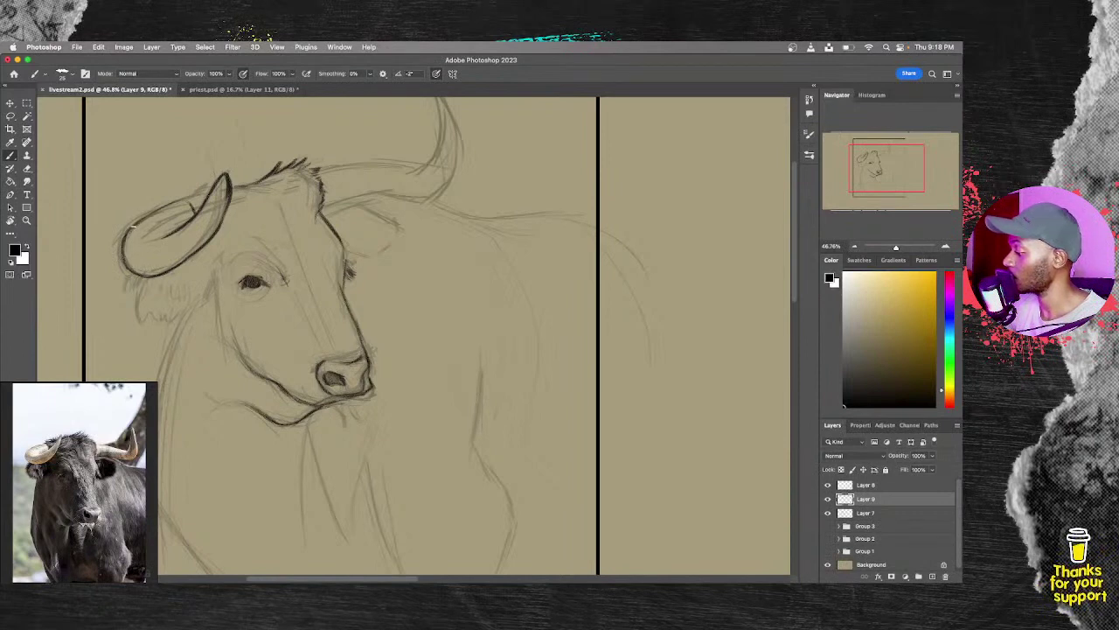
{"action": "mouse_move", "coordinate": [133, 226]}
{"action": "left_mouse_down"}
{"action": "mouse_move", "coordinate": [193, 201]}
{"action": "mouse_move", "coordinate": [214, 173]}
{"action": "mouse_move", "coordinate": [248, 182]}
{"action": "mouse_move", "coordinate": [252, 172]}
{"action": "mouse_move", "coordinate": [267, 188]}
{"action": "left_mouse_up"}
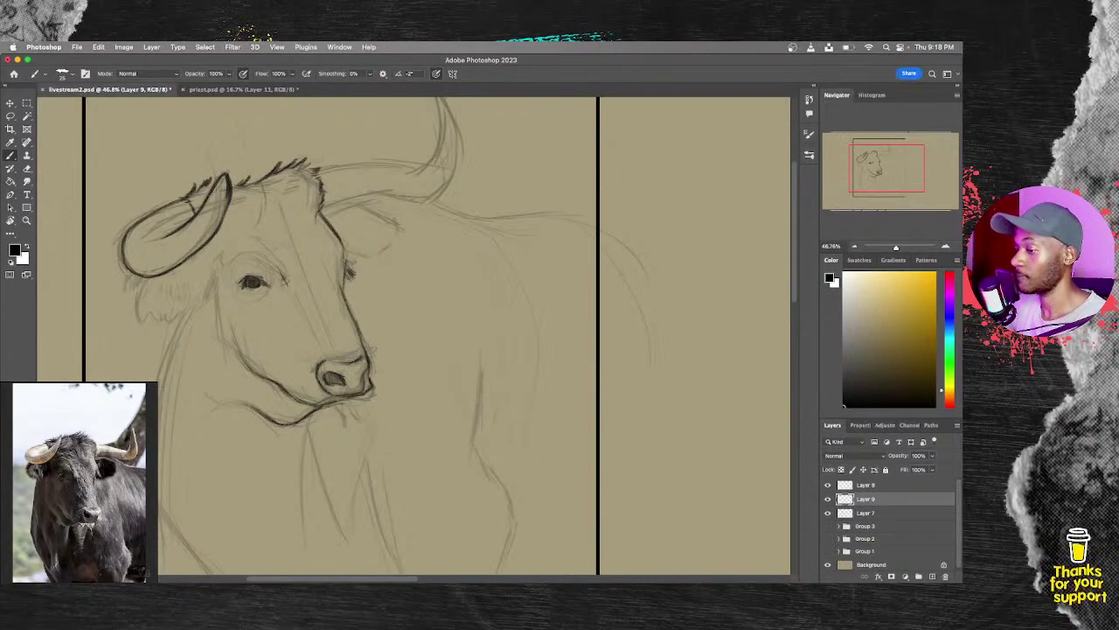
Step: Ink the angled brow above the near eye and the long cheek line curving down to the jaw
{"action": "mouse_move", "coordinate": [253, 254]}
{"action": "left_mouse_down"}
{"action": "mouse_move", "coordinate": [285, 283]}
{"action": "mouse_move", "coordinate": [259, 246]}
{"action": "left_mouse_up"}
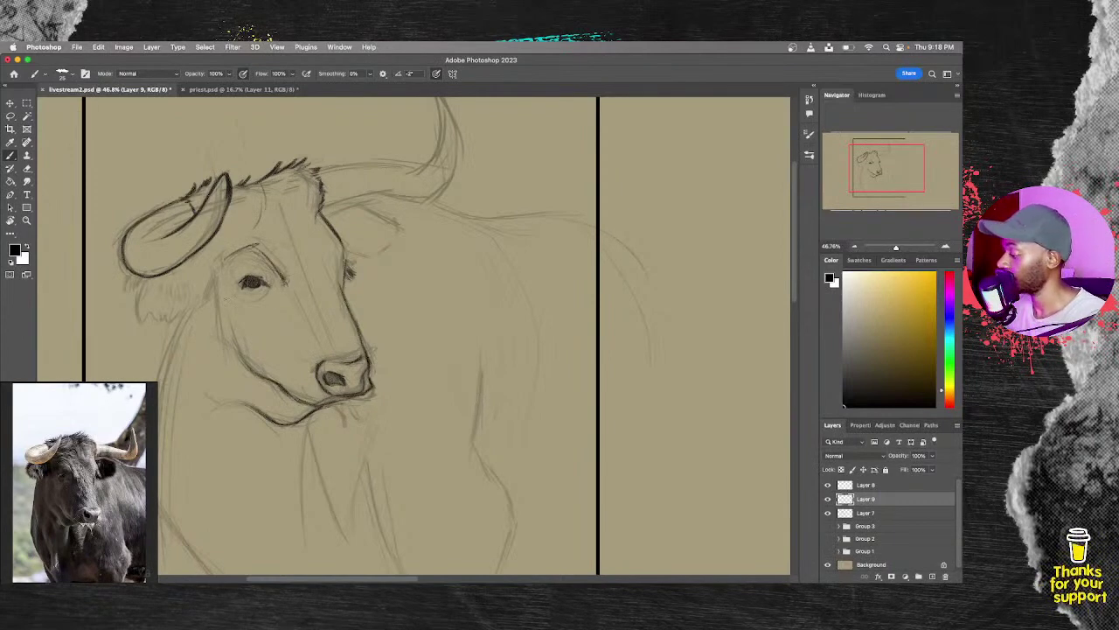
{"action": "left_click_drag", "start_coordinate": [217, 308], "coordinate": [227, 358]}
{"action": "left_click_drag", "start_coordinate": [219, 317], "coordinate": [236, 372]}
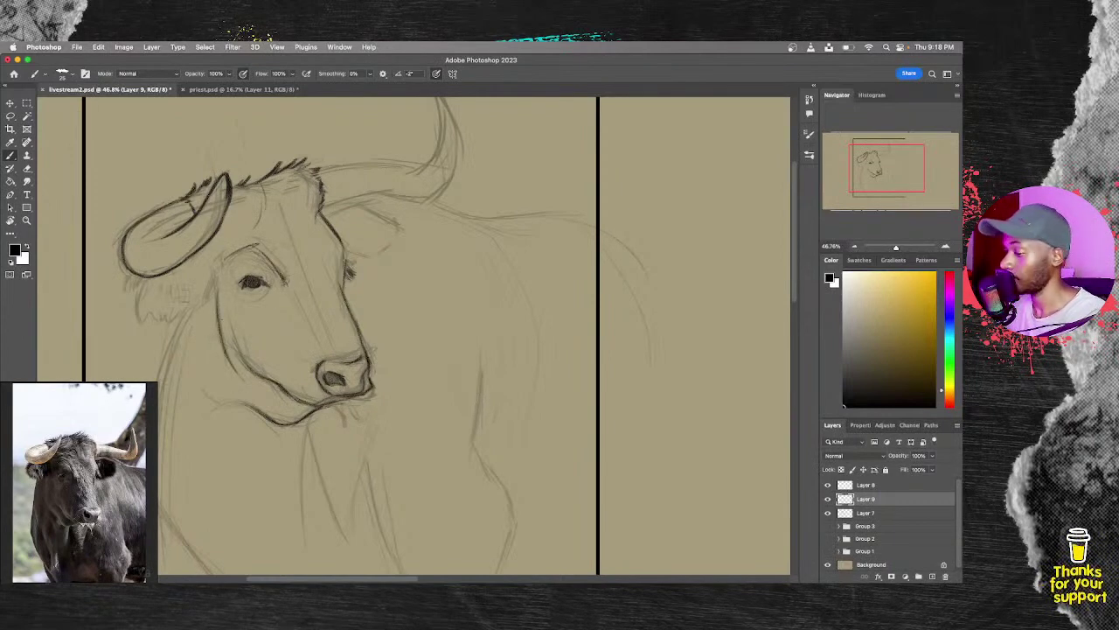
Step: Ink the near ear with its ragged lower edge and the start of the neck line behind the cheek
{"action": "mouse_move", "coordinate": [144, 278]}
{"action": "left_mouse_down"}
{"action": "mouse_move", "coordinate": [143, 320]}
{"action": "mouse_move", "coordinate": [210, 289]}
{"action": "mouse_move", "coordinate": [160, 381]}
{"action": "left_mouse_up"}
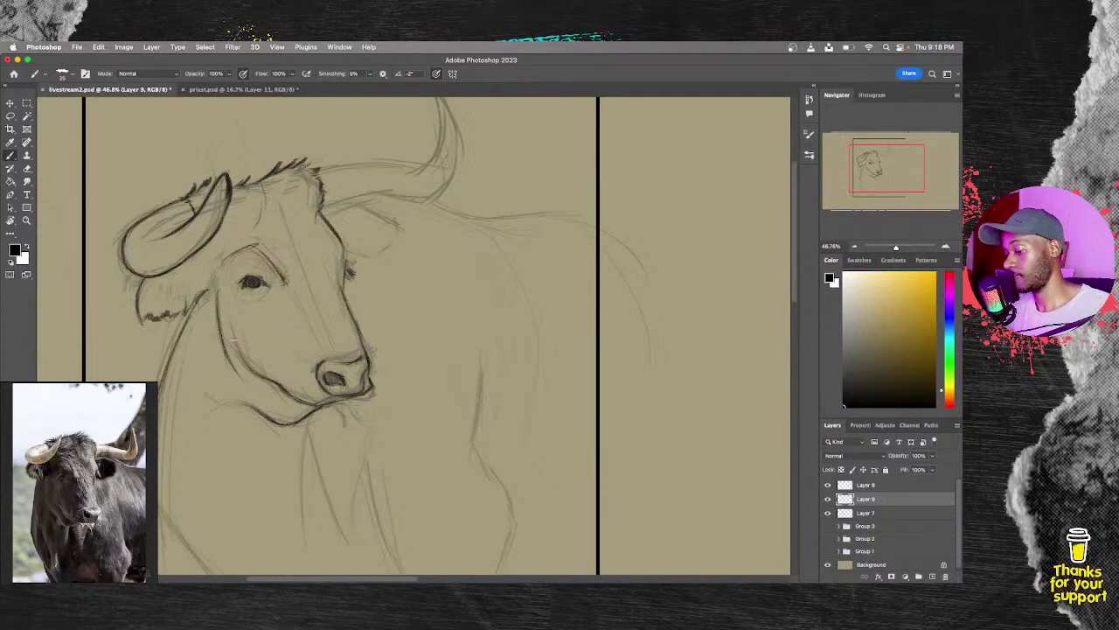
{"action": "left_click_drag", "start_coordinate": [260, 357], "coordinate": [274, 270]}
{"action": "key", "text": "super+z"}
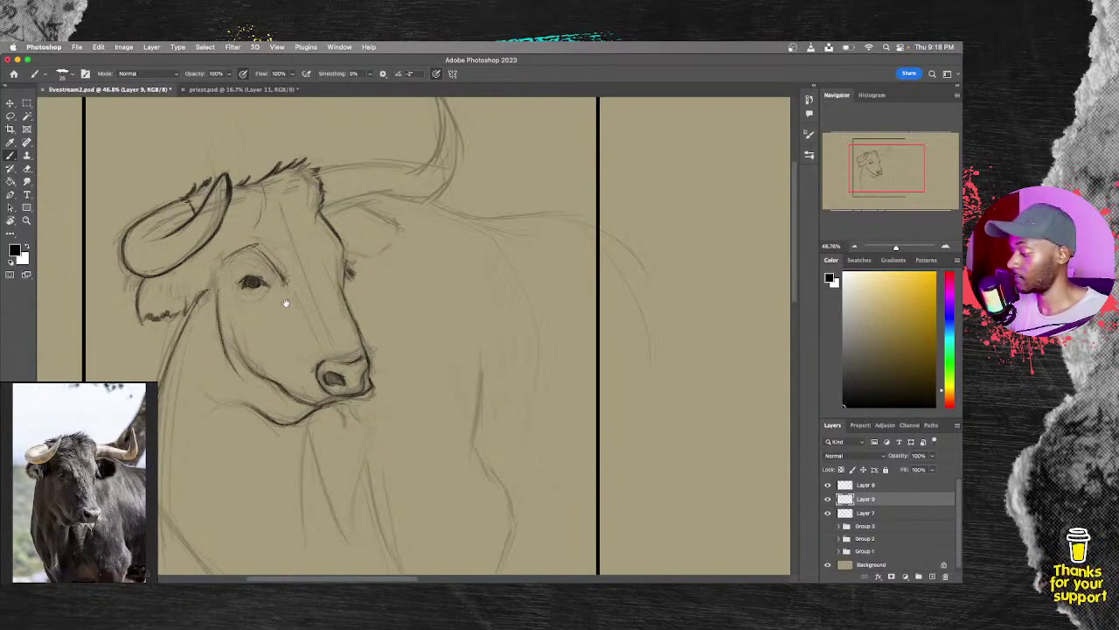
Step: Ink the outer neck and chest contour down to the bottom border, with a short line branching off near its lower end
{"action": "scroll", "coordinate": [285, 303], "scroll_direction": "down", "scroll_amount": 5}
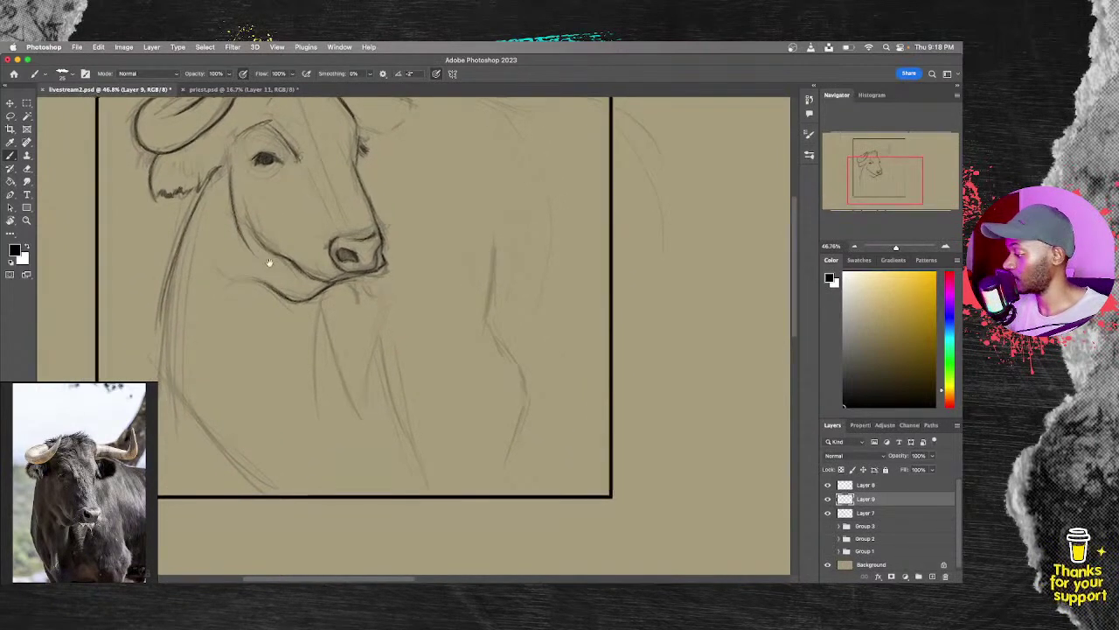
{"action": "scroll", "coordinate": [171, 256], "scroll_direction": "down", "scroll_amount": 1}
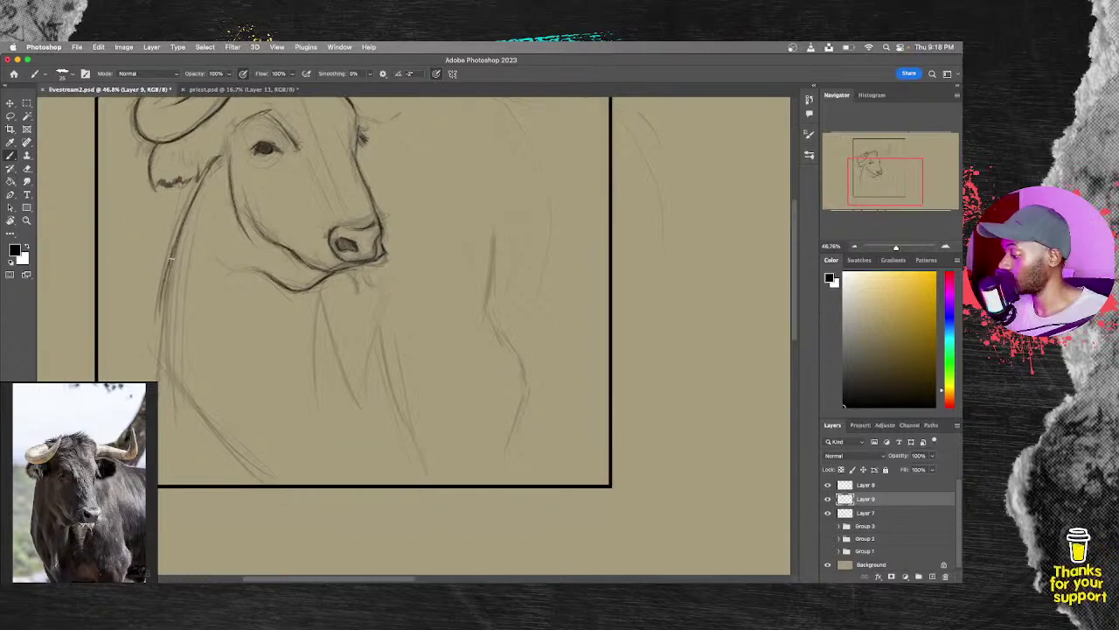
{"action": "left_click_drag", "start_coordinate": [180, 225], "coordinate": [161, 317]}
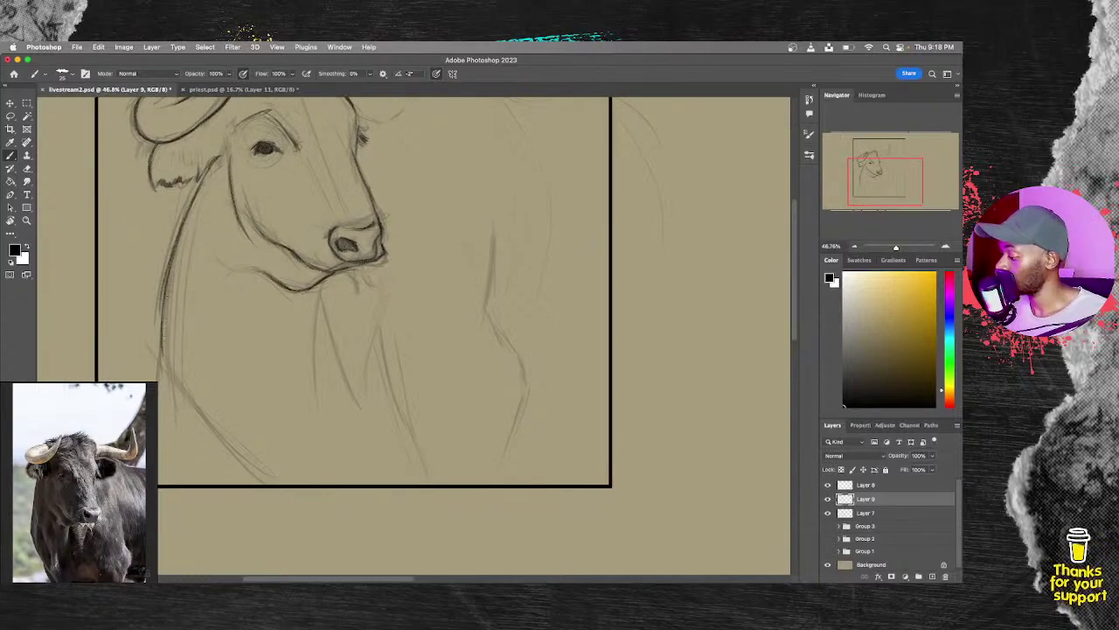
{"action": "mouse_move", "coordinate": [173, 259]}
{"action": "left_mouse_down"}
{"action": "mouse_move", "coordinate": [162, 346]}
{"action": "mouse_move", "coordinate": [172, 388]}
{"action": "mouse_move", "coordinate": [205, 430]}
{"action": "left_mouse_up"}
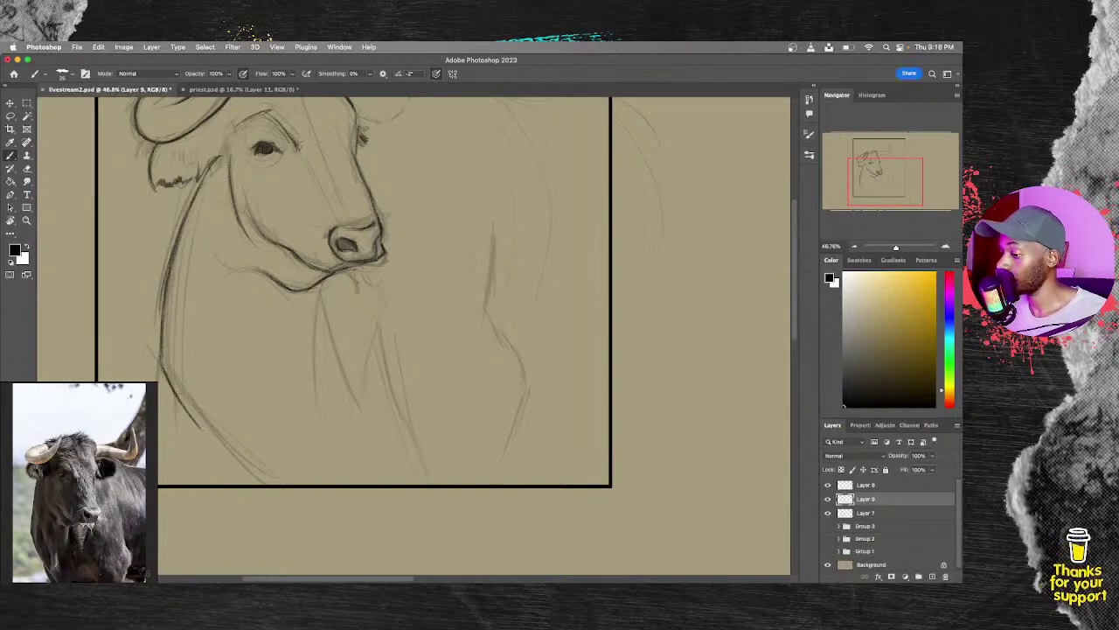
{"action": "left_click_drag", "start_coordinate": [167, 369], "coordinate": [226, 449]}
{"action": "mouse_move", "coordinate": [177, 392]}
{"action": "left_mouse_down"}
{"action": "mouse_move", "coordinate": [223, 450]}
{"action": "mouse_move", "coordinate": [210, 438]}
{"action": "left_mouse_up"}
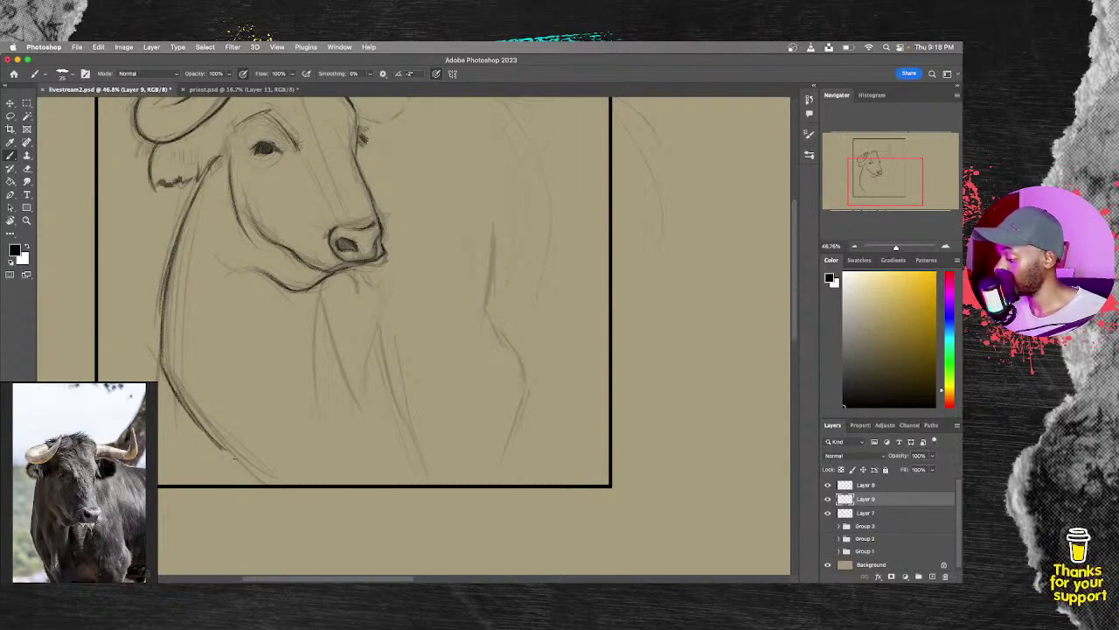
{"action": "left_click_drag", "start_coordinate": [173, 393], "coordinate": [209, 436]}
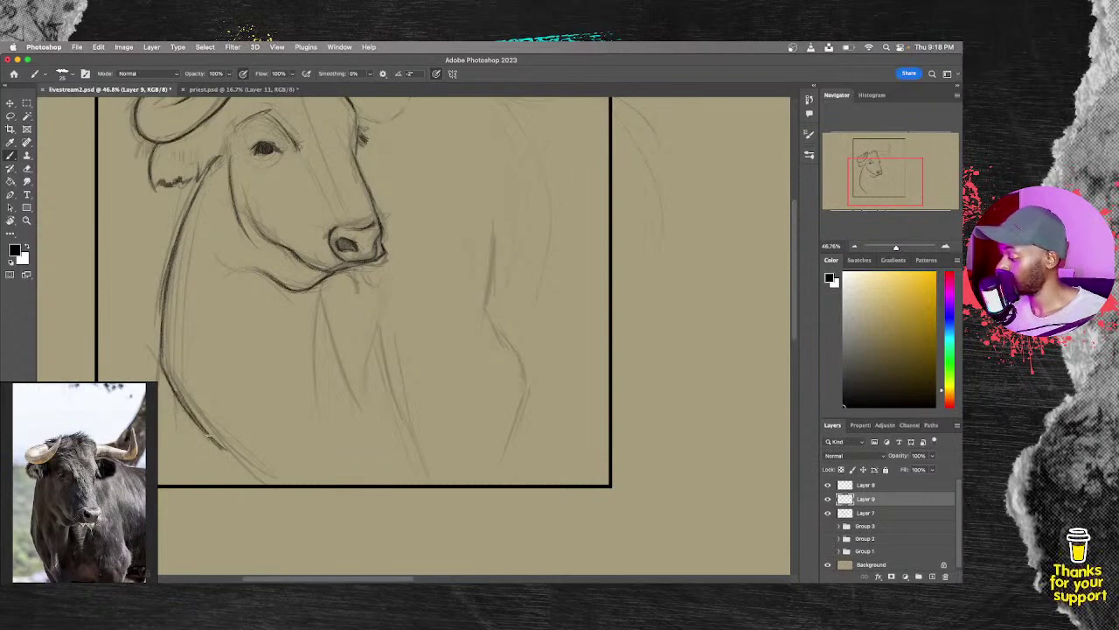
{"action": "left_click_drag", "start_coordinate": [160, 353], "coordinate": [165, 322]}
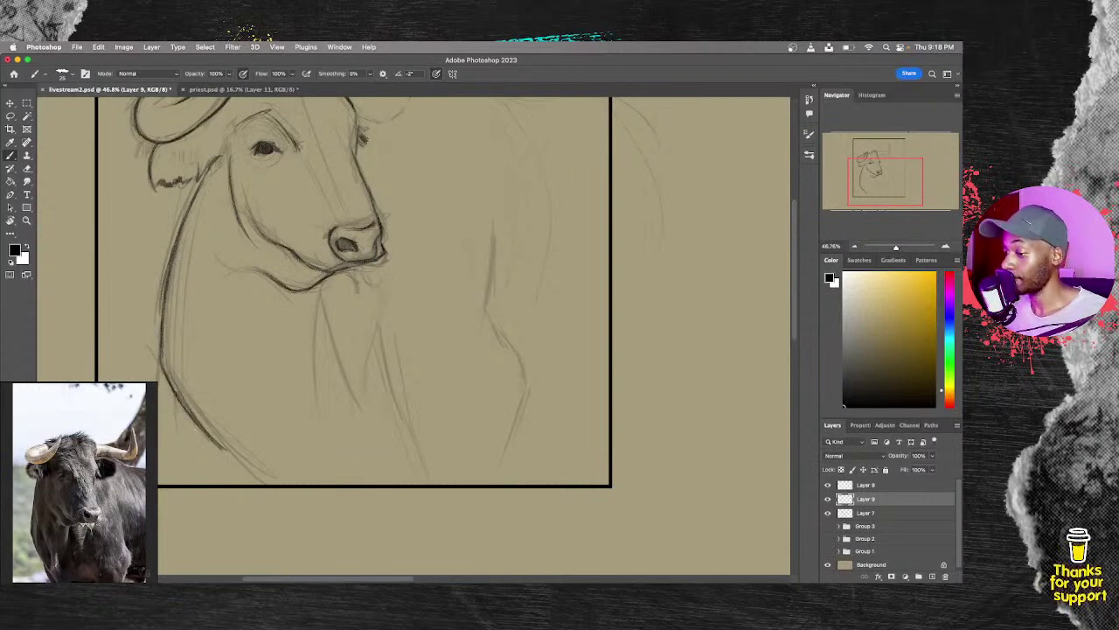
{"action": "left_click_drag", "start_coordinate": [219, 448], "coordinate": [256, 483]}
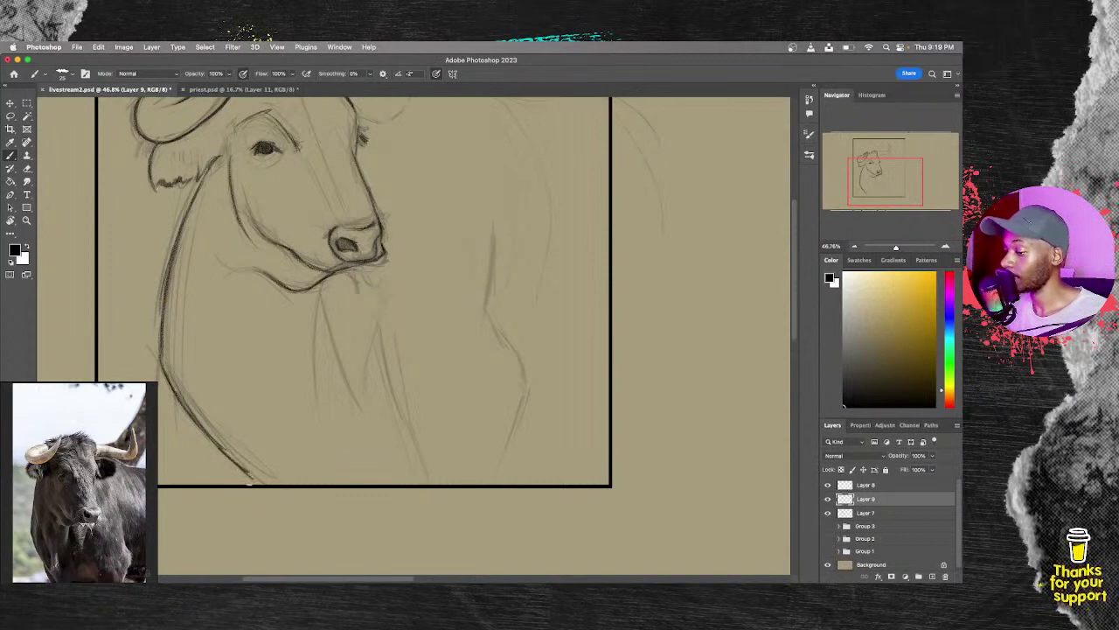
{"action": "left_click_drag", "start_coordinate": [210, 439], "coordinate": [229, 485]}
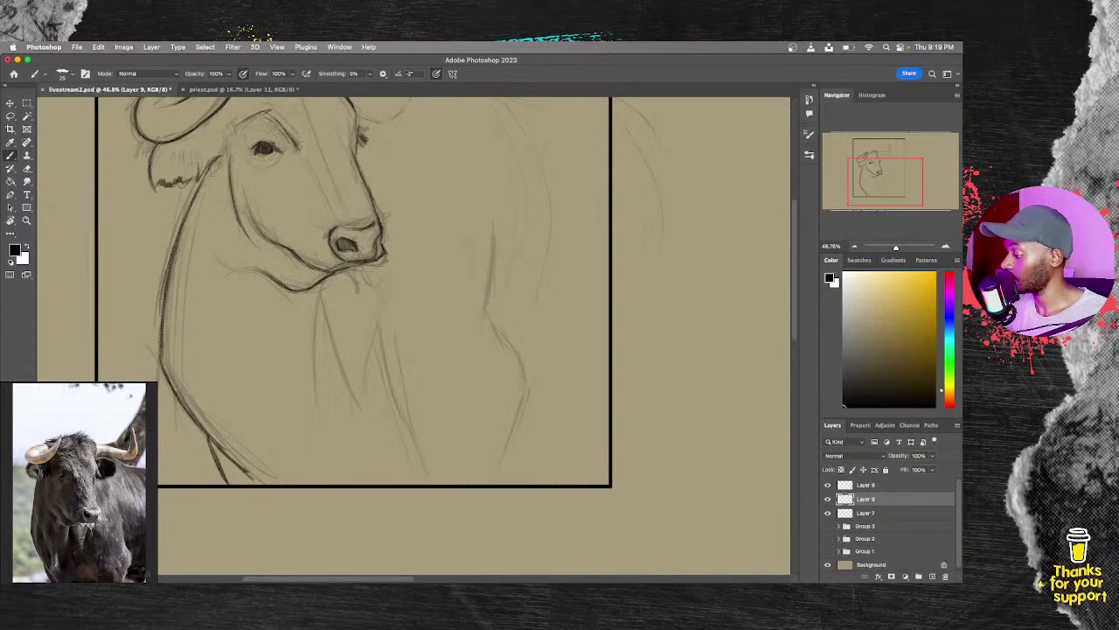
{"action": "left_click_drag", "start_coordinate": [213, 170], "coordinate": [201, 189]}
{"action": "mouse_move", "coordinate": [168, 271]}
{"action": "left_mouse_down"}
{"action": "mouse_move", "coordinate": [170, 381]}
{"action": "mouse_move", "coordinate": [161, 357]}
{"action": "mouse_move", "coordinate": [181, 402]}
{"action": "left_mouse_up"}
{"action": "left_click_drag", "start_coordinate": [348, 387], "coordinate": [255, 489]}
Step: Ink the far horn's upper and lower edges from the head out to its upturned tip
{"action": "scroll", "coordinate": [300, 324], "scroll_direction": "up", "scroll_amount": 3}
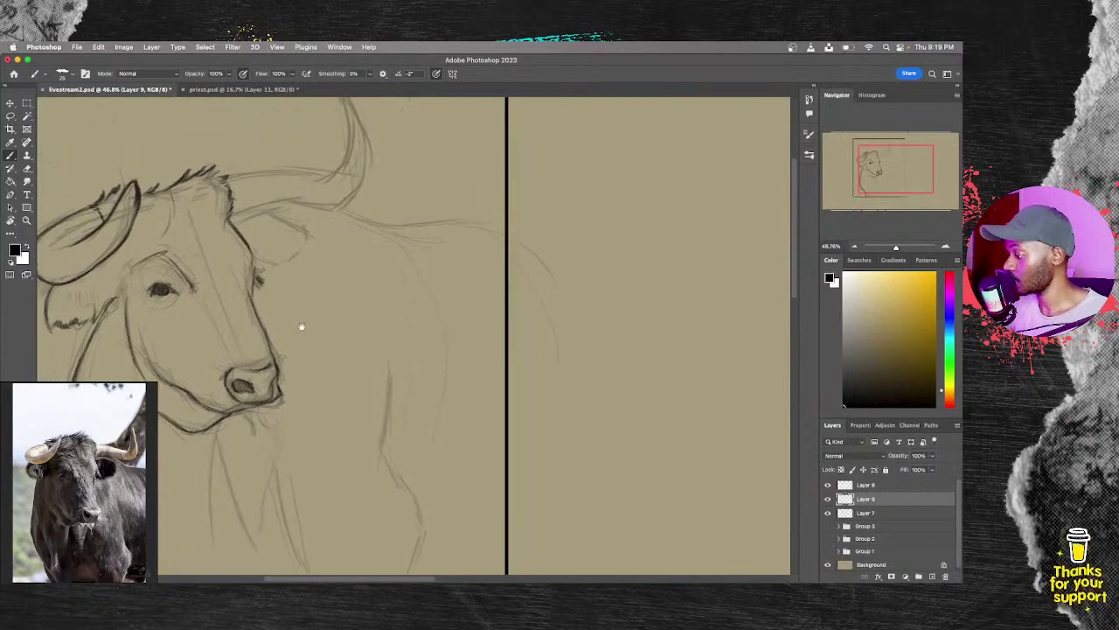
{"action": "scroll", "coordinate": [276, 327], "scroll_direction": "up", "scroll_amount": 3}
{"action": "scroll", "coordinate": [275, 327], "scroll_direction": "up", "scroll_amount": 1}
{"action": "scroll", "coordinate": [275, 327], "scroll_direction": "right", "scroll_amount": 1}
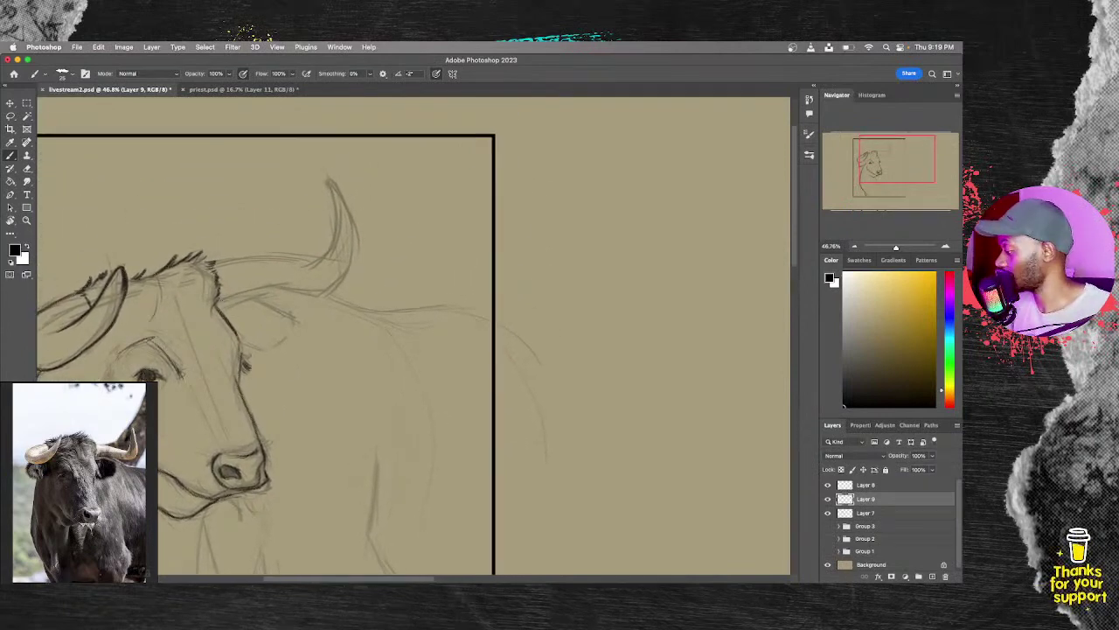
{"action": "left_click_drag", "start_coordinate": [218, 303], "coordinate": [336, 289]}
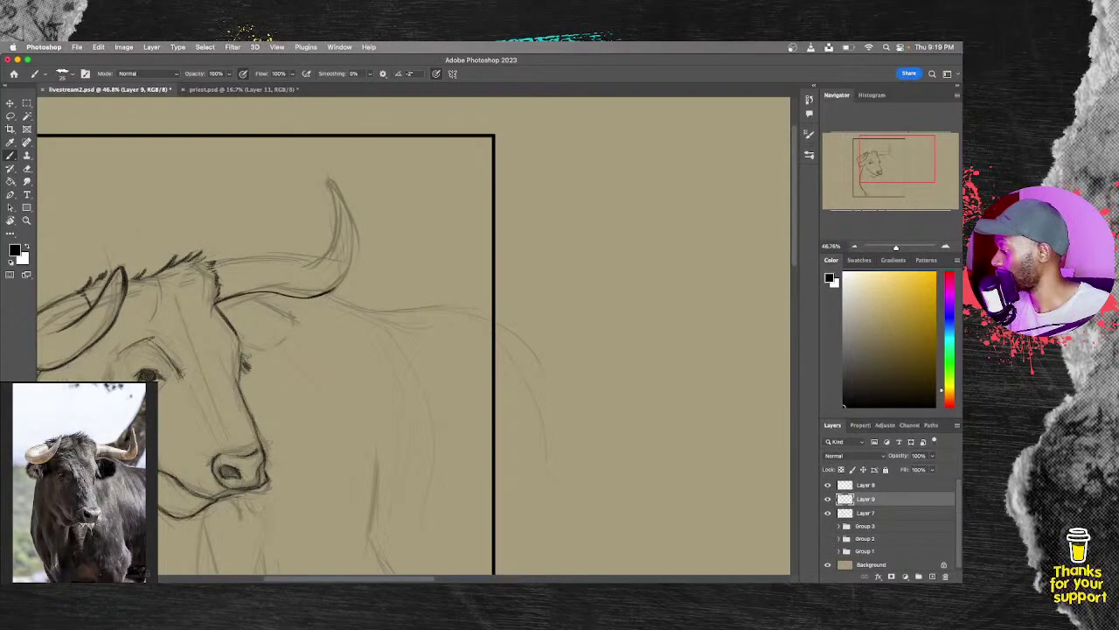
{"action": "mouse_move", "coordinate": [213, 264]}
{"action": "left_mouse_down"}
{"action": "mouse_move", "coordinate": [349, 263]}
{"action": "mouse_move", "coordinate": [267, 260]}
{"action": "mouse_move", "coordinate": [316, 262]}
{"action": "mouse_move", "coordinate": [331, 246]}
{"action": "mouse_move", "coordinate": [332, 182]}
{"action": "mouse_move", "coordinate": [352, 228]}
{"action": "mouse_move", "coordinate": [334, 291]}
{"action": "left_mouse_up"}
{"action": "left_click_drag", "start_coordinate": [357, 248], "coordinate": [341, 287]}
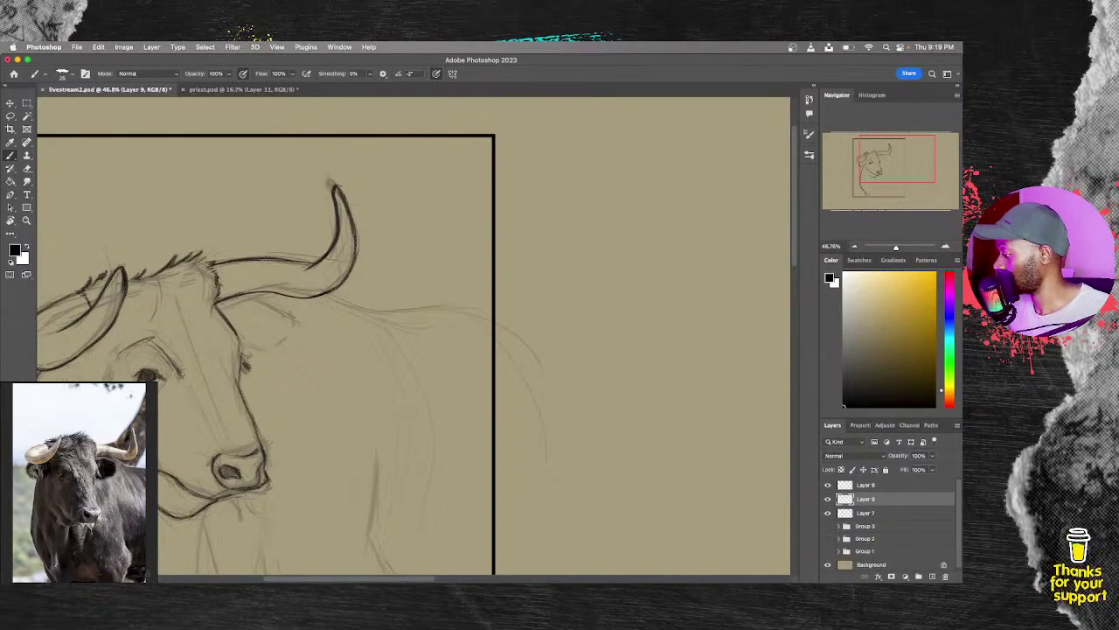
{"action": "left_click_drag", "start_coordinate": [237, 299], "coordinate": [282, 291]}
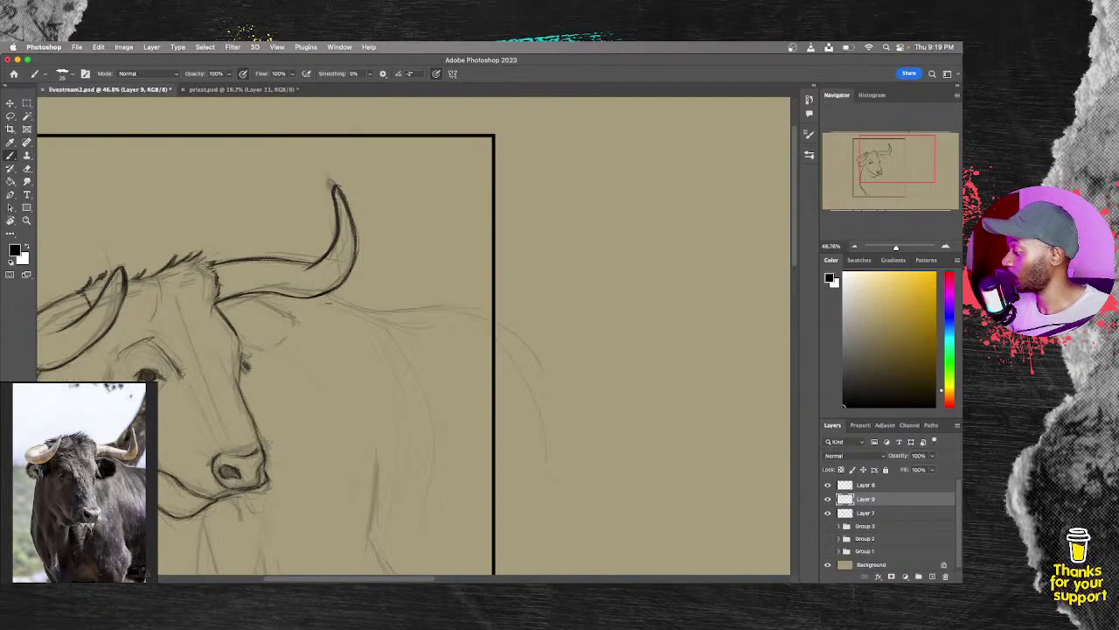
Step: Ink the back line from behind the far horn to the frame's edge, and outline the far ear
{"action": "mouse_move", "coordinate": [329, 295]}
{"action": "left_mouse_down"}
{"action": "mouse_move", "coordinate": [378, 311]}
{"action": "mouse_move", "coordinate": [488, 306]}
{"action": "left_mouse_up"}
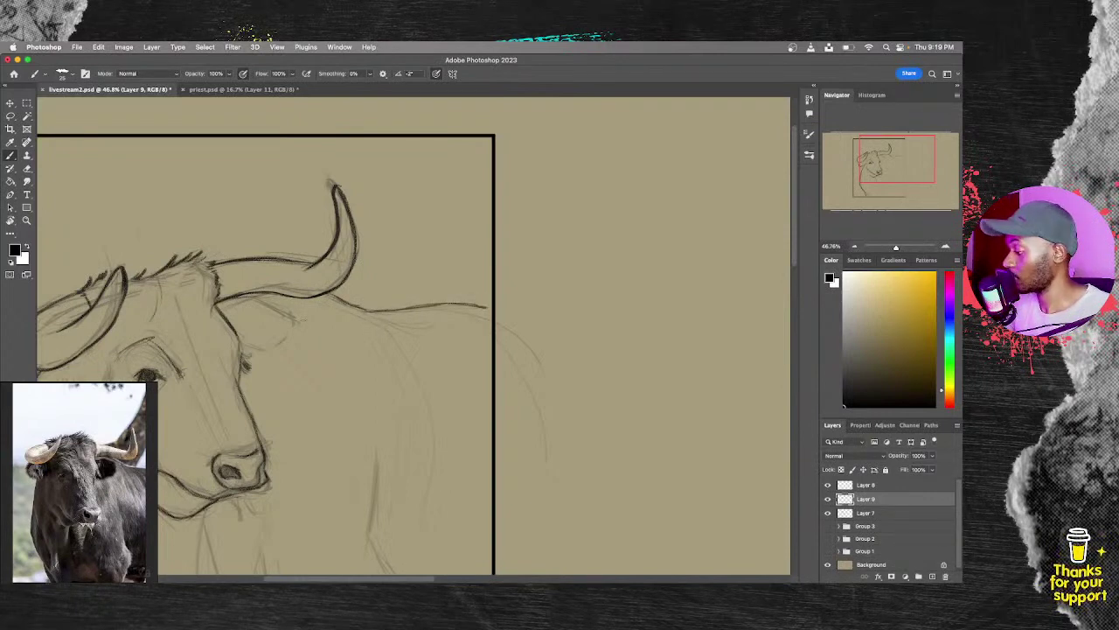
{"action": "mouse_move", "coordinate": [242, 303]}
{"action": "left_mouse_down"}
{"action": "mouse_move", "coordinate": [221, 311]}
{"action": "mouse_move", "coordinate": [255, 300]}
{"action": "mouse_move", "coordinate": [298, 320]}
{"action": "mouse_move", "coordinate": [272, 346]}
{"action": "left_mouse_up"}
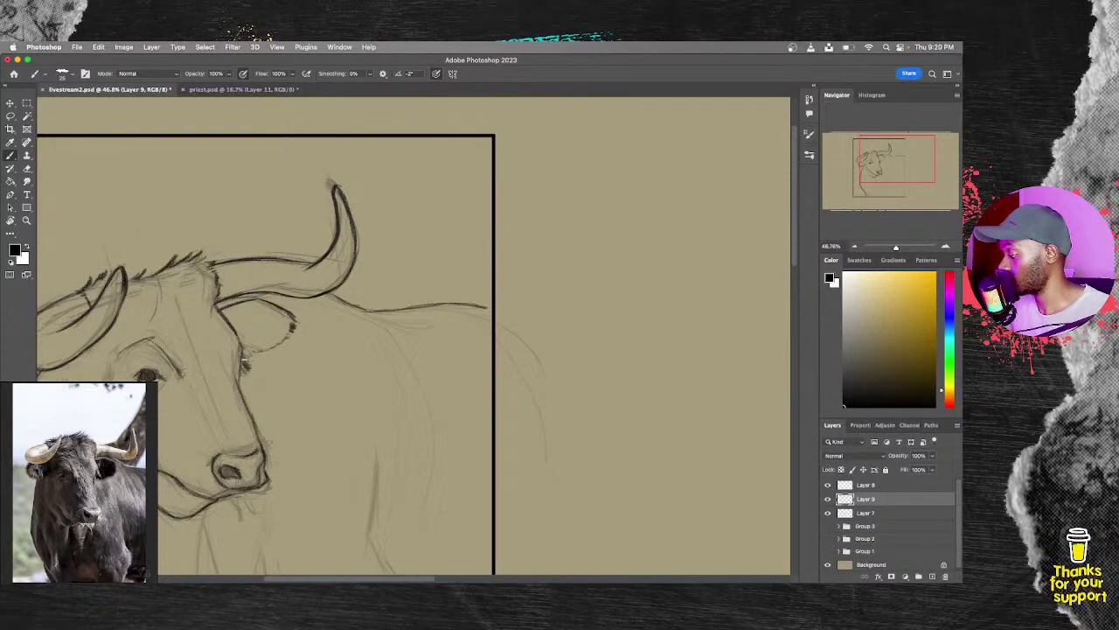
Step: Ink the angled body contour below the flank down to the bend, adding short fur strokes at its lower end
{"action": "key", "text": "z"}
{"action": "left_click_drag", "start_coordinate": [392, 345], "coordinate": [308, 344]}
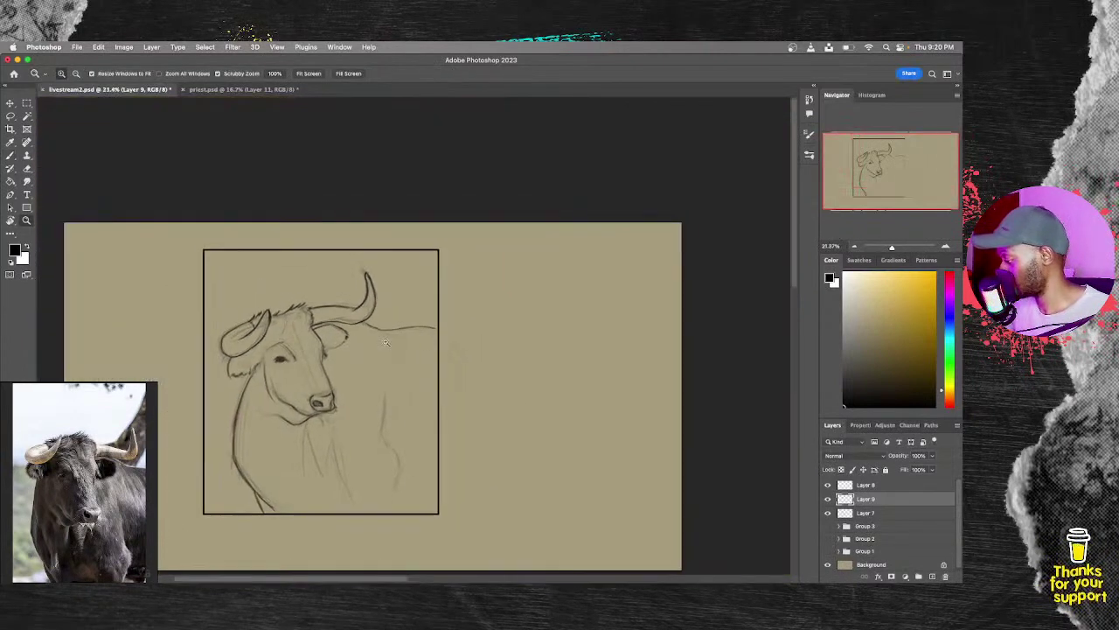
{"action": "left_click_drag", "start_coordinate": [410, 425], "coordinate": [464, 425]}
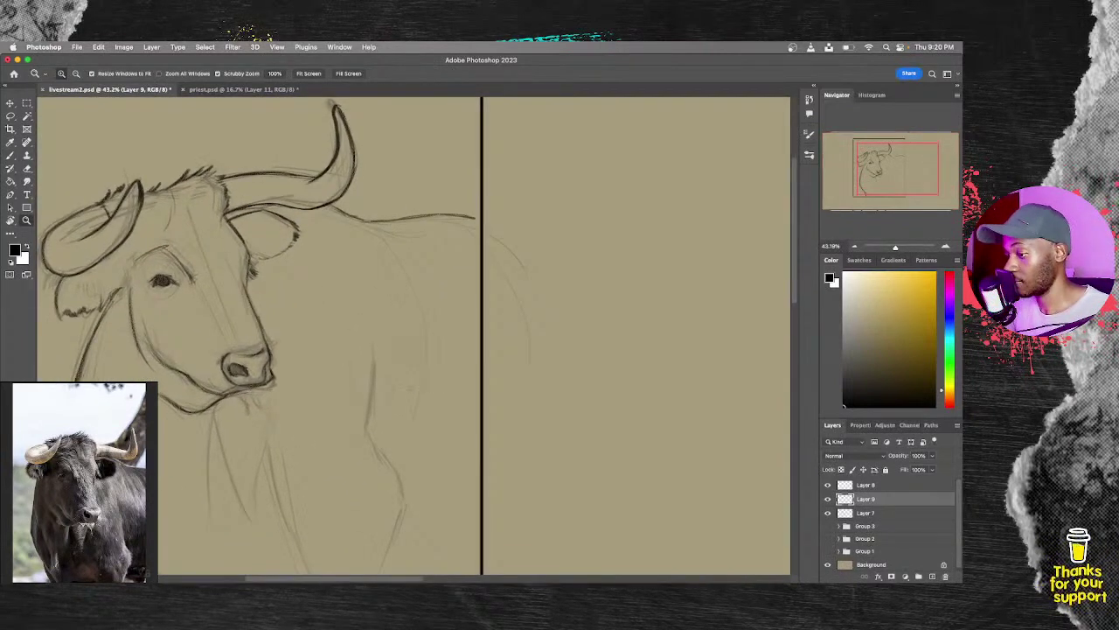
{"action": "key", "text": "b"}
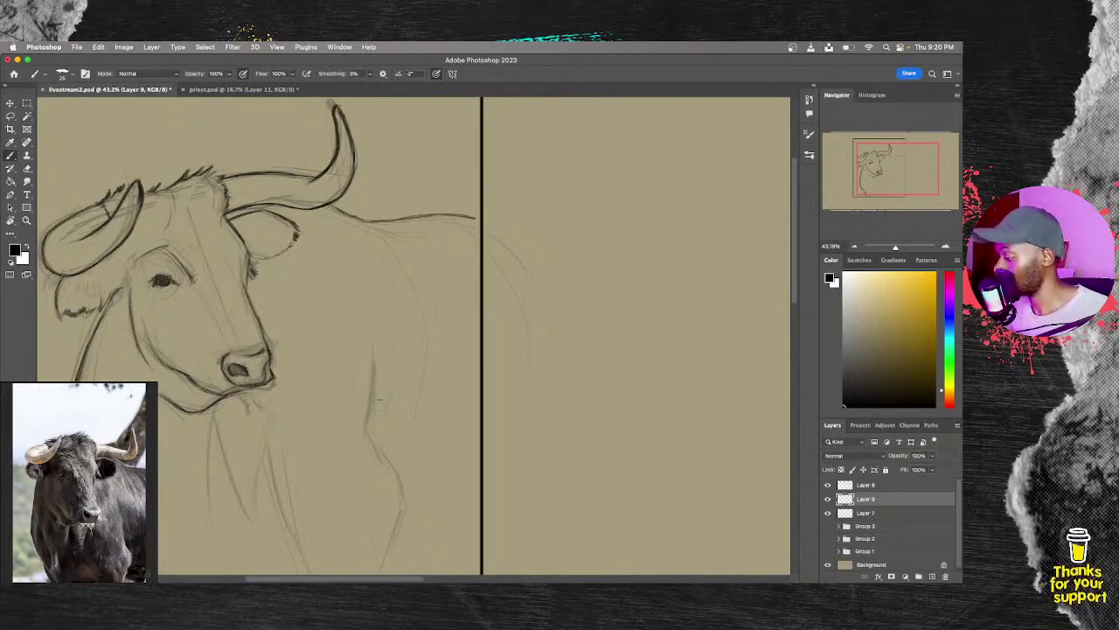
{"action": "left_click_drag", "start_coordinate": [371, 401], "coordinate": [393, 460]}
{"action": "left_click_drag", "start_coordinate": [374, 408], "coordinate": [388, 450]}
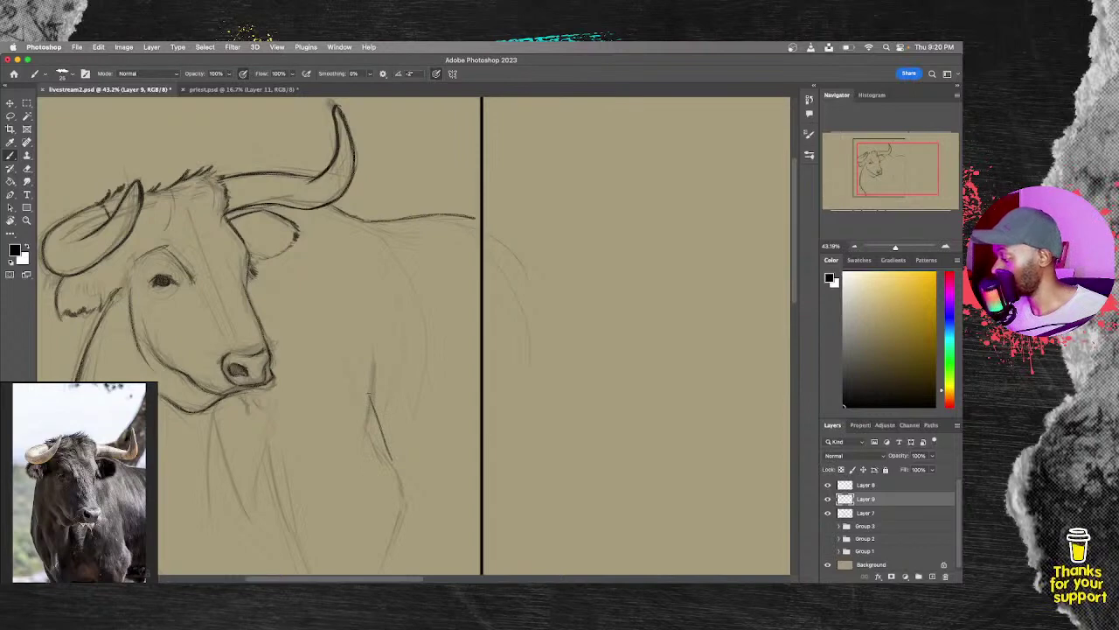
{"action": "mouse_move", "coordinate": [369, 383]}
{"action": "left_mouse_down"}
{"action": "mouse_move", "coordinate": [422, 525]}
{"action": "mouse_move", "coordinate": [406, 547]}
{"action": "left_mouse_up"}
{"action": "left_click_drag", "start_coordinate": [384, 435], "coordinate": [388, 449]}
{"action": "mouse_move", "coordinate": [385, 452]}
{"action": "left_mouse_down"}
{"action": "mouse_move", "coordinate": [407, 484]}
{"action": "mouse_move", "coordinate": [414, 391]}
{"action": "left_mouse_up"}
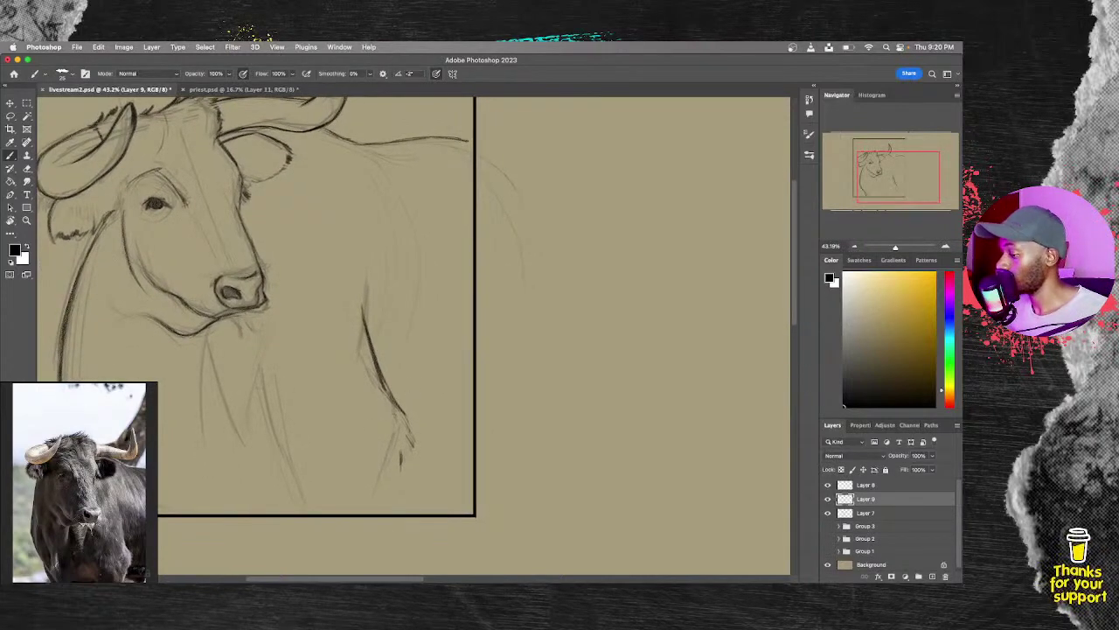
Step: Ink the foreleg line from mid-chest down to the bottom border, and the short leg contour below the fur strokes at the bend
{"action": "left_click_drag", "start_coordinate": [259, 377], "coordinate": [288, 512]}
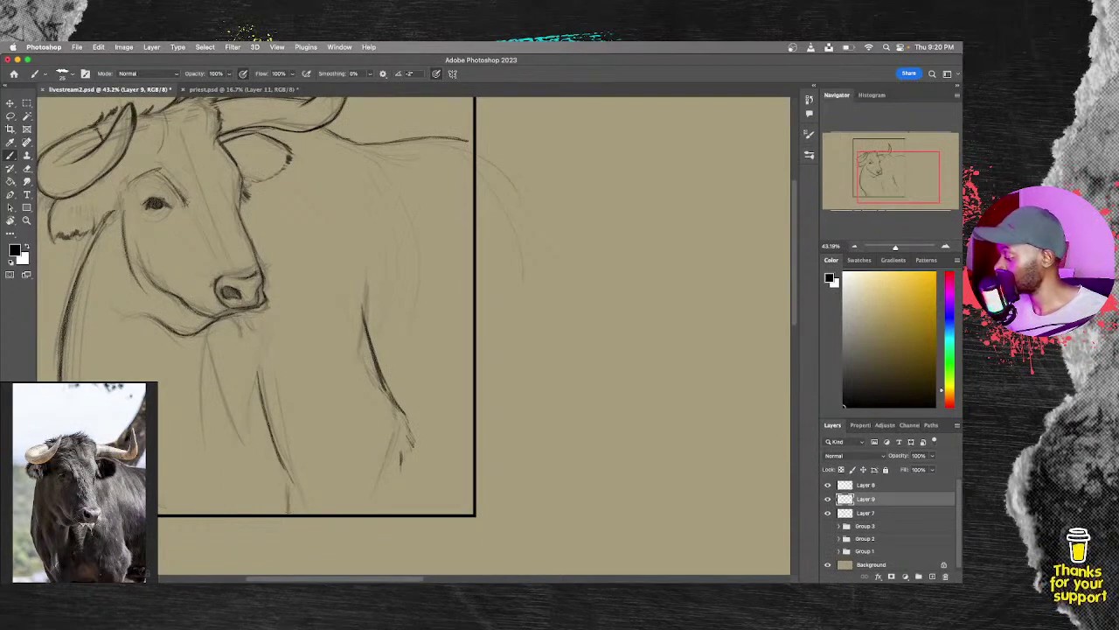
{"action": "left_click_drag", "start_coordinate": [286, 472], "coordinate": [289, 513]}
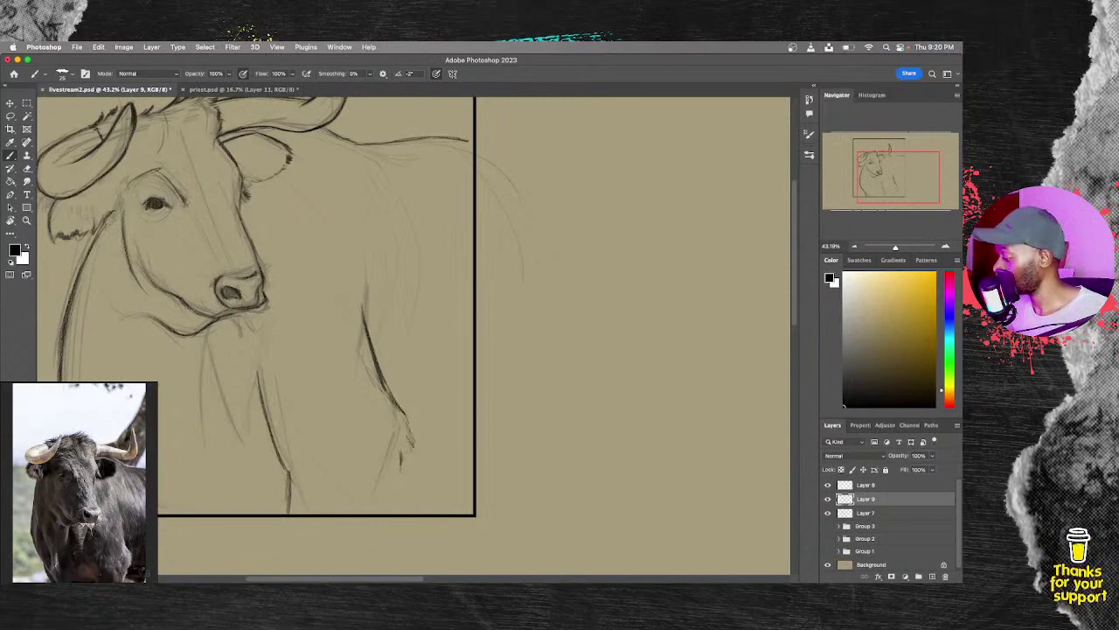
{"action": "left_click_drag", "start_coordinate": [402, 455], "coordinate": [381, 509]}
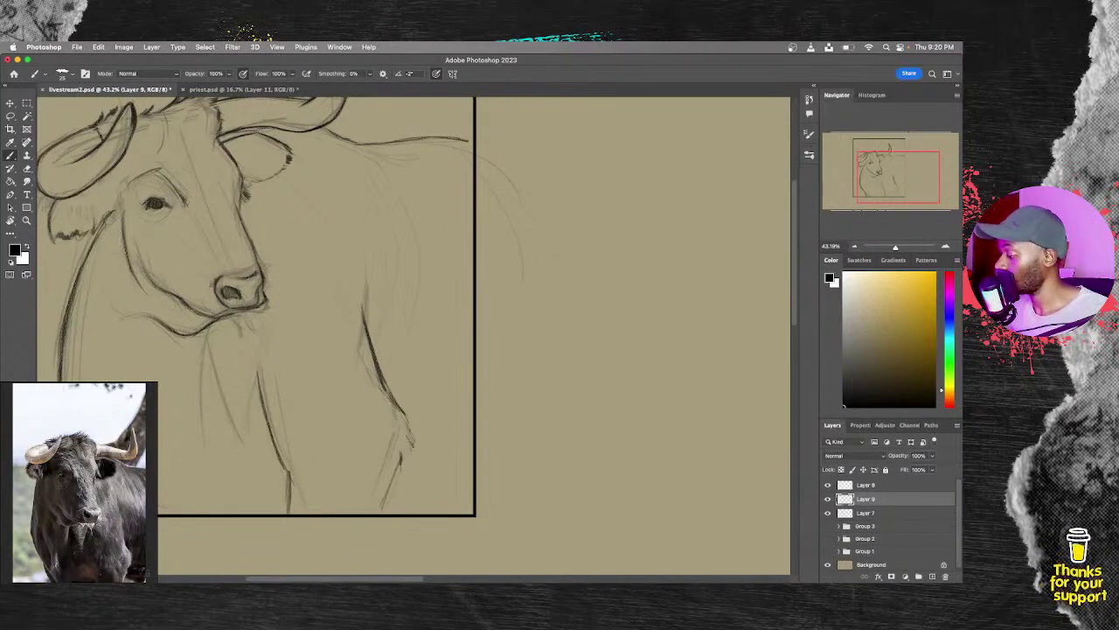
Step: Ink the converging dewlap folds beneath the chin and the small lip and hair details under the muzzle
{"action": "left_click_drag", "start_coordinate": [211, 329], "coordinate": [198, 423]}
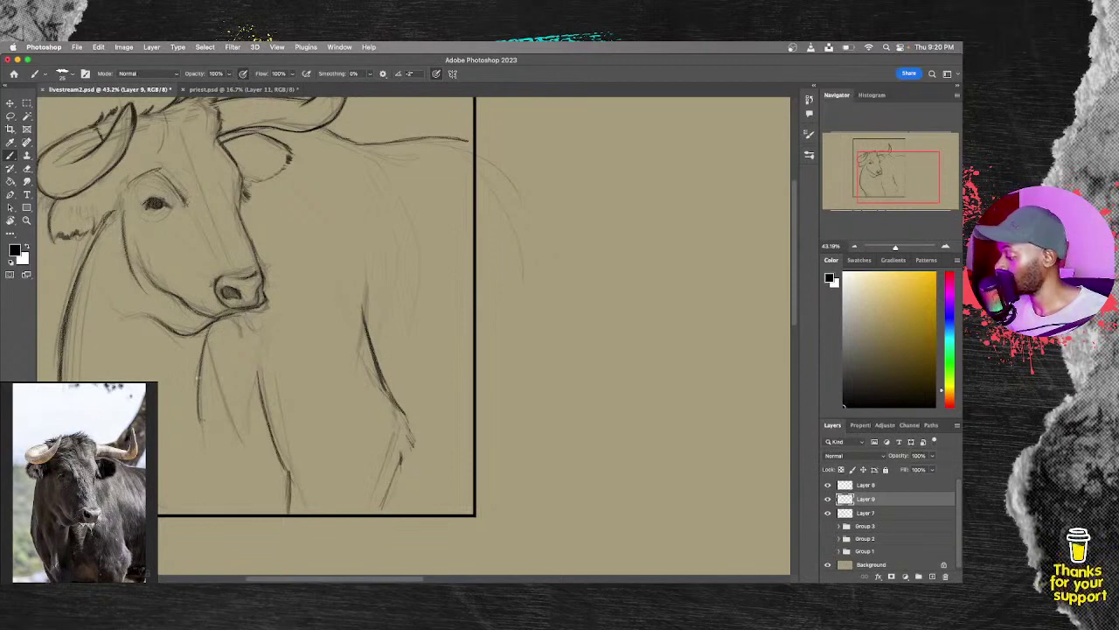
{"action": "left_click_drag", "start_coordinate": [207, 339], "coordinate": [225, 407]}
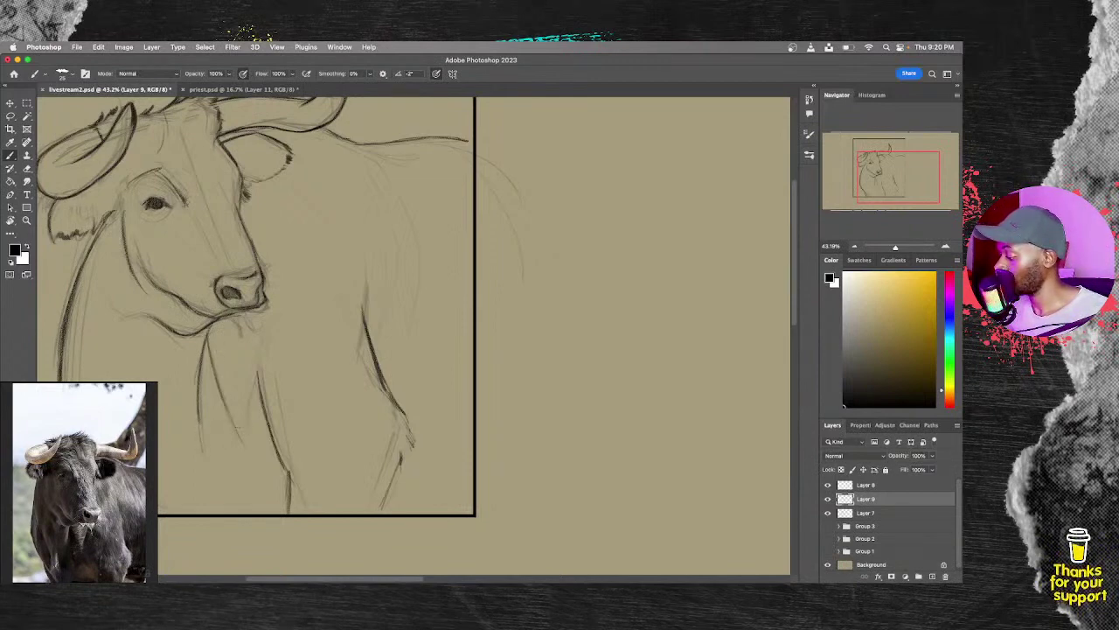
{"action": "left_click_drag", "start_coordinate": [215, 367], "coordinate": [238, 433]}
{"action": "left_click_drag", "start_coordinate": [251, 372], "coordinate": [244, 418]}
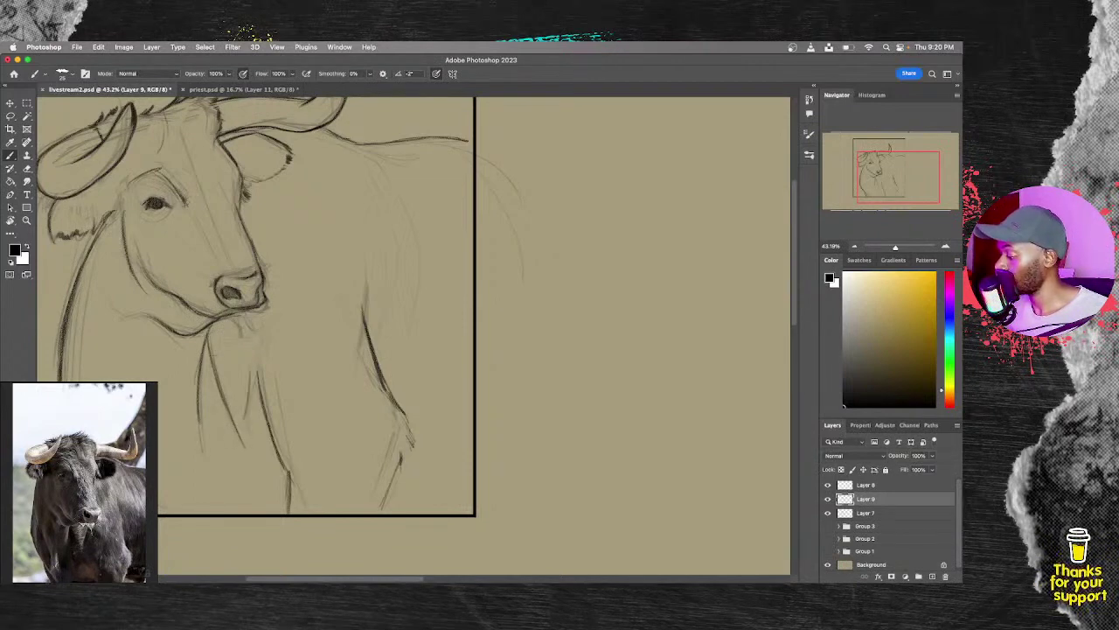
{"action": "left_click_drag", "start_coordinate": [250, 360], "coordinate": [244, 418]}
{"action": "mouse_move", "coordinate": [249, 338]}
{"action": "left_mouse_down"}
{"action": "mouse_move", "coordinate": [246, 406]}
{"action": "mouse_move", "coordinate": [249, 378]}
{"action": "left_mouse_up"}
{"action": "mouse_move", "coordinate": [233, 317]}
{"action": "left_mouse_down"}
{"action": "mouse_move", "coordinate": [242, 337]}
{"action": "mouse_move", "coordinate": [260, 328]}
{"action": "left_mouse_up"}
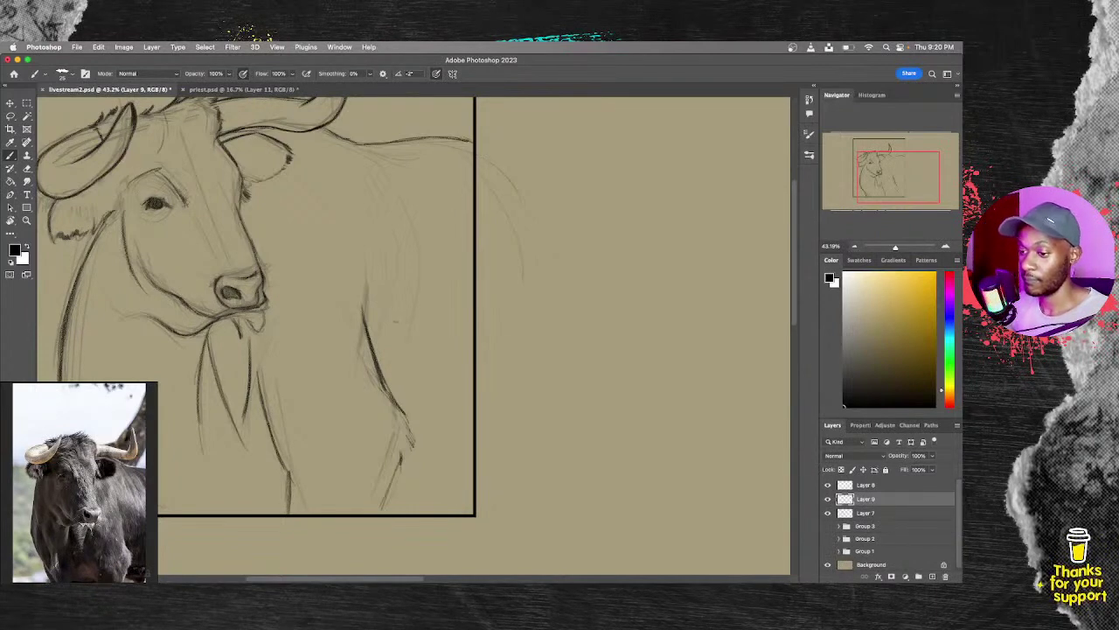
Step: Lasso the line art of the far horn, far ear and far edge of the face, shift it slightly to the right, and deselect
{"action": "key", "text": "z"}
{"action": "mouse_move", "coordinate": [404, 321]}
{"action": "left_mouse_down"}
{"action": "mouse_move", "coordinate": [392, 327]}
{"action": "mouse_move", "coordinate": [413, 330]}
{"action": "left_mouse_up"}
{"action": "key", "text": "b"}
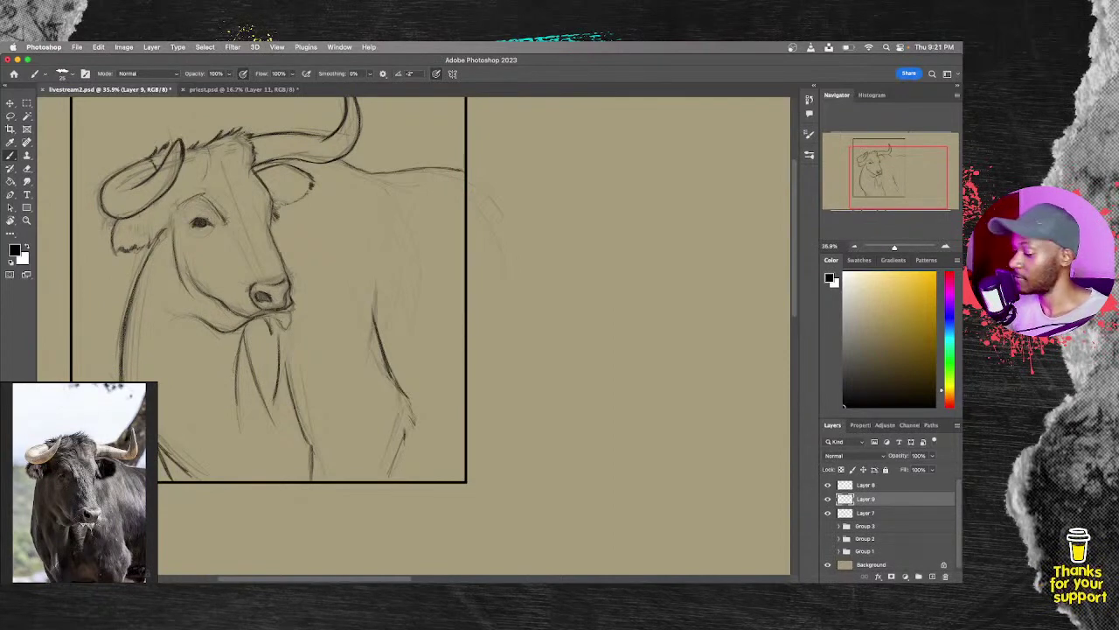
{"action": "key", "text": "z"}
{"action": "left_click_drag", "start_coordinate": [324, 258], "coordinate": [294, 338]}
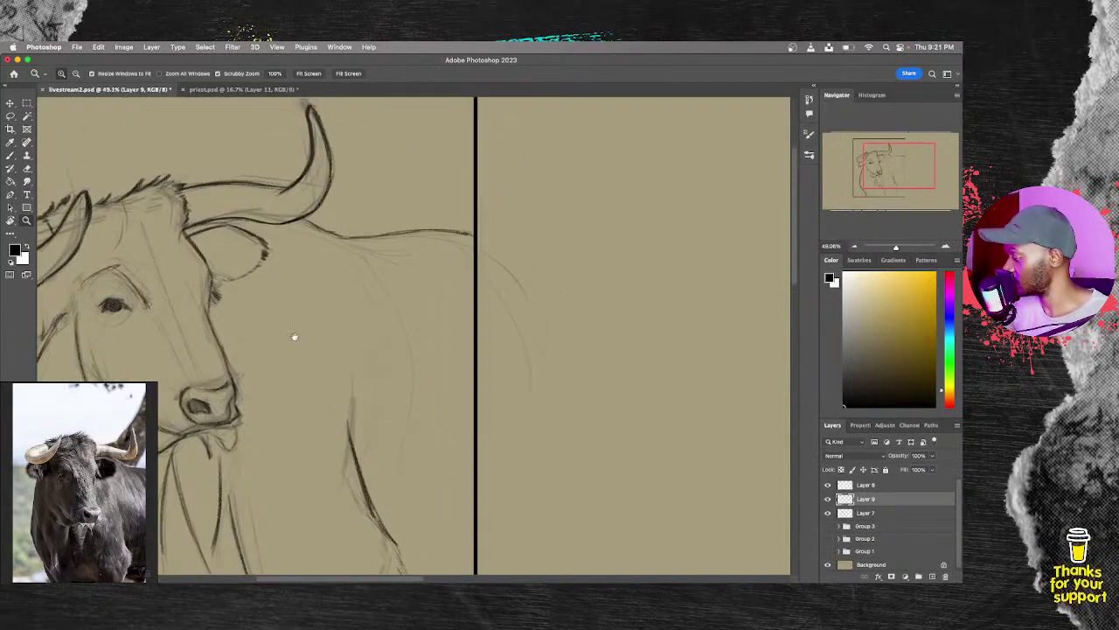
{"action": "key", "text": "l"}
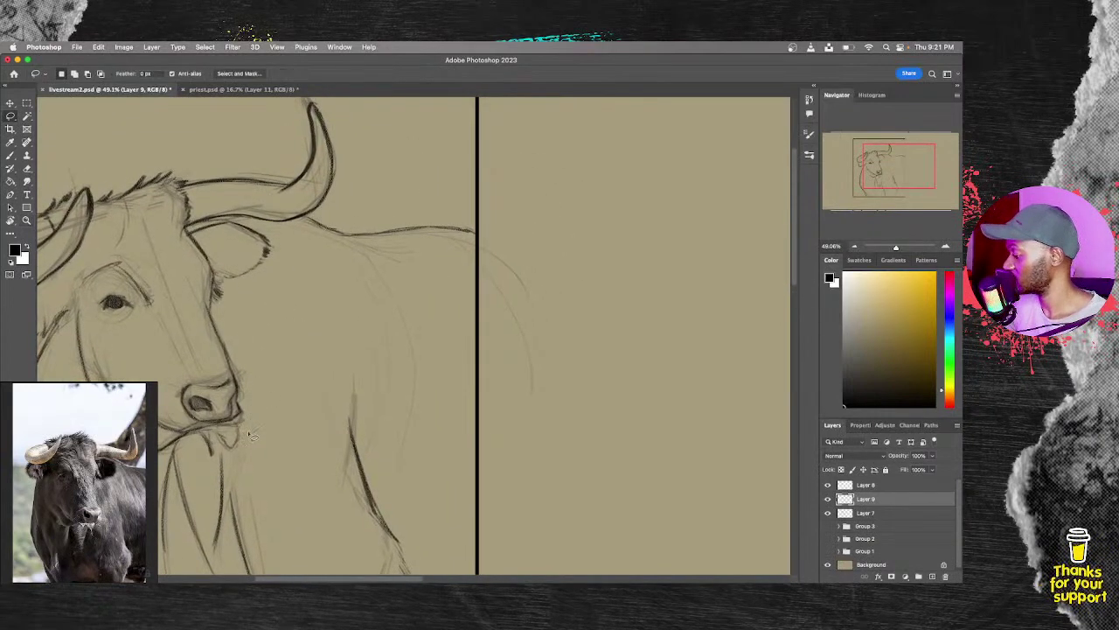
{"action": "mouse_move", "coordinate": [251, 434]}
{"action": "left_mouse_down"}
{"action": "mouse_move", "coordinate": [137, 176]}
{"action": "mouse_move", "coordinate": [182, 138]}
{"action": "mouse_move", "coordinate": [264, 104]}
{"action": "mouse_move", "coordinate": [313, 103]}
{"action": "mouse_move", "coordinate": [374, 128]}
{"action": "mouse_move", "coordinate": [376, 210]}
{"action": "mouse_move", "coordinate": [310, 299]}
{"action": "mouse_move", "coordinate": [300, 400]}
{"action": "mouse_move", "coordinate": [261, 442]}
{"action": "left_mouse_up"}
{"action": "key", "text": "z"}
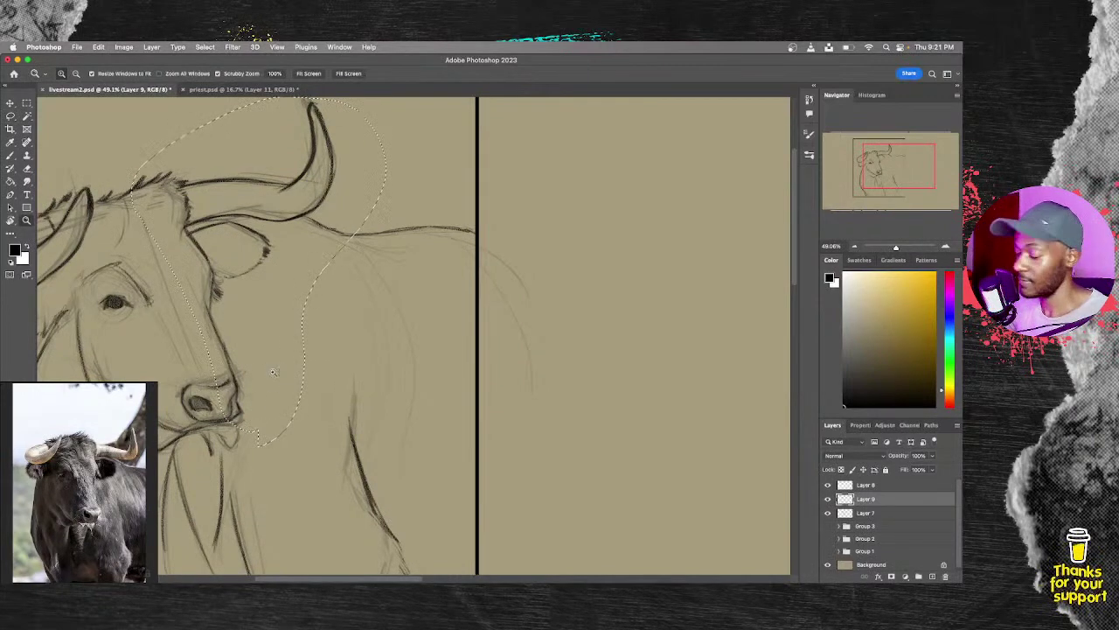
{"action": "key", "text": "v"}
{"action": "left_click_drag", "start_coordinate": [273, 371], "coordinate": [278, 388]}
{"action": "key", "text": "z"}
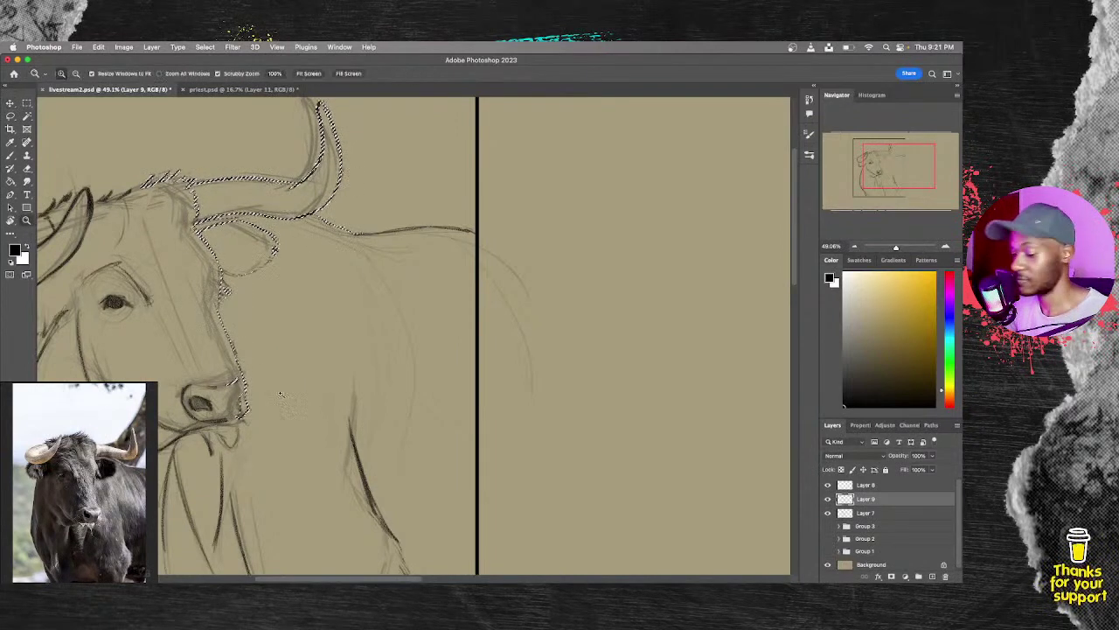
{"action": "key", "text": "super+d"}
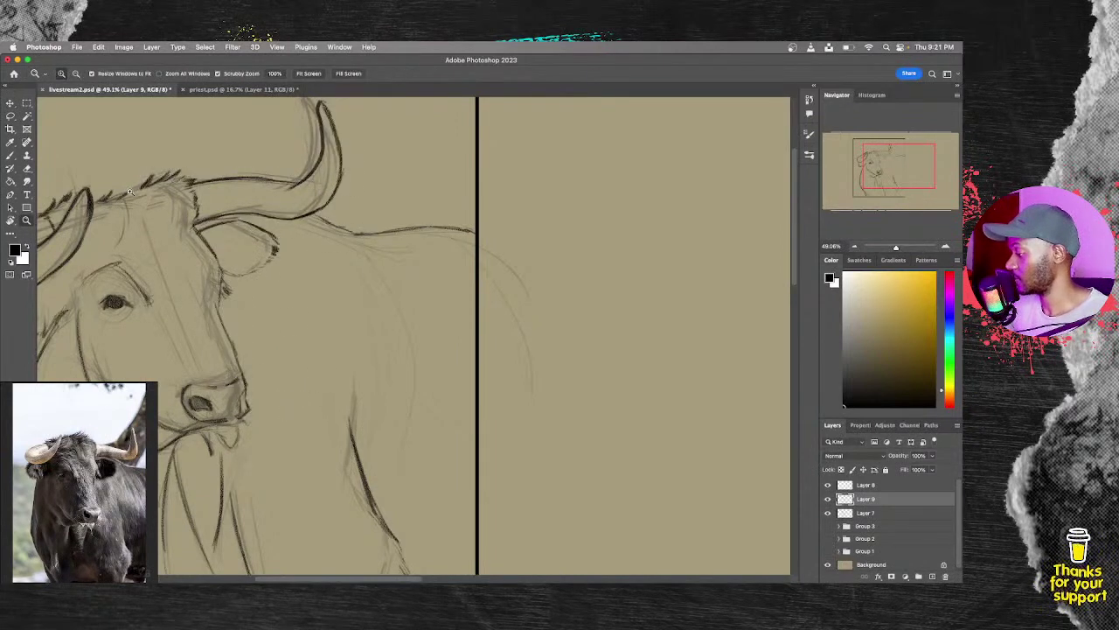
Step: Create a new layer between the line art and rough sketch layers, and set the foreground color to dark gray
{"action": "left_click_drag", "start_coordinate": [129, 191], "coordinate": [140, 191]}
{"action": "key", "text": "b"}
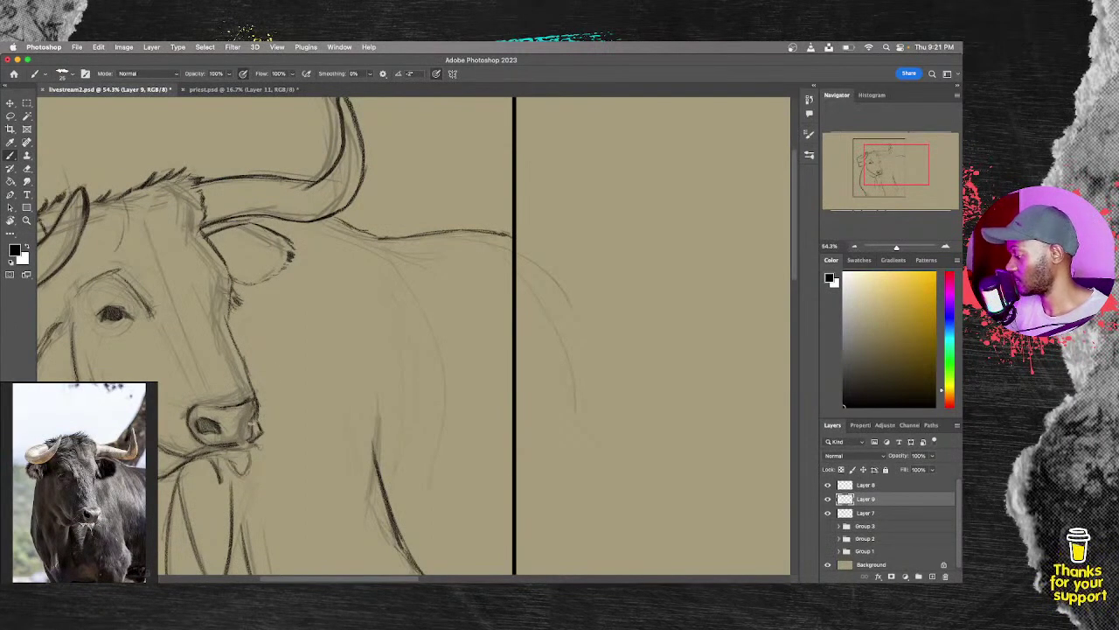
{"action": "key", "text": "z"}
{"action": "left_click_drag", "start_coordinate": [366, 385], "coordinate": [346, 387]}
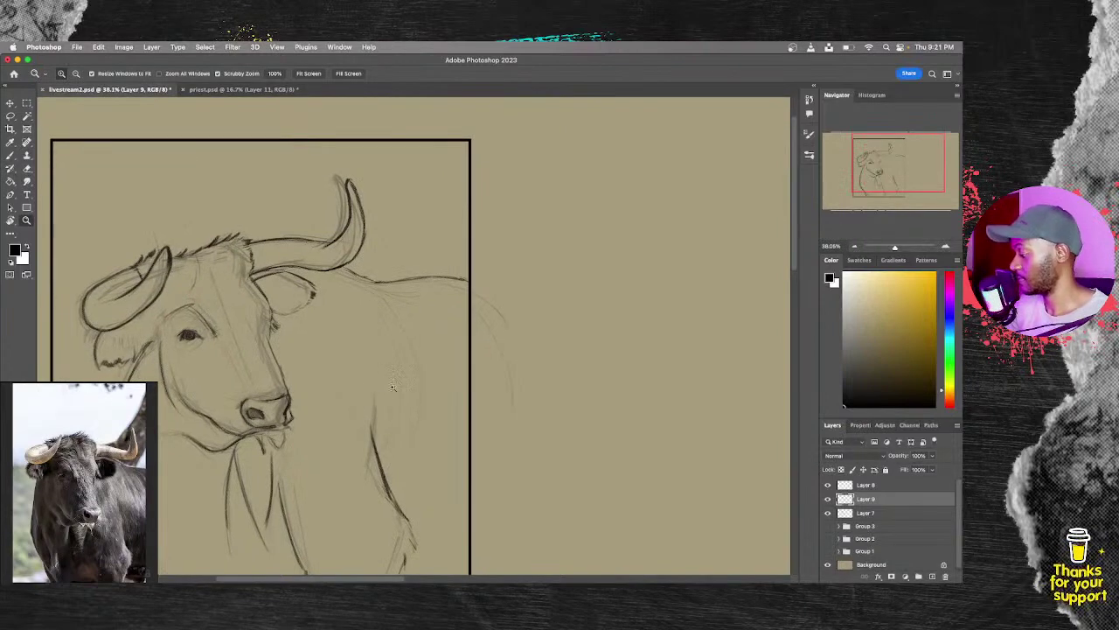
{"action": "key", "text": "b"}
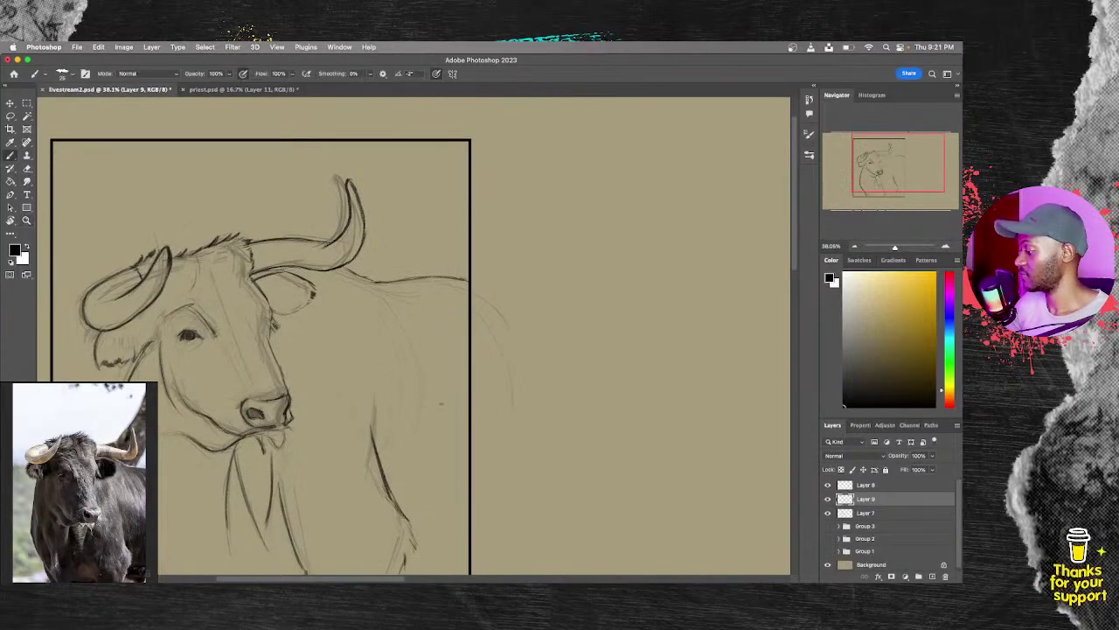
{"action": "key", "text": "z"}
{"action": "mouse_move", "coordinate": [425, 405]}
{"action": "left_mouse_down"}
{"action": "mouse_move", "coordinate": [399, 404]}
{"action": "mouse_move", "coordinate": [418, 404]}
{"action": "left_mouse_up"}
{"action": "key", "text": "b"}
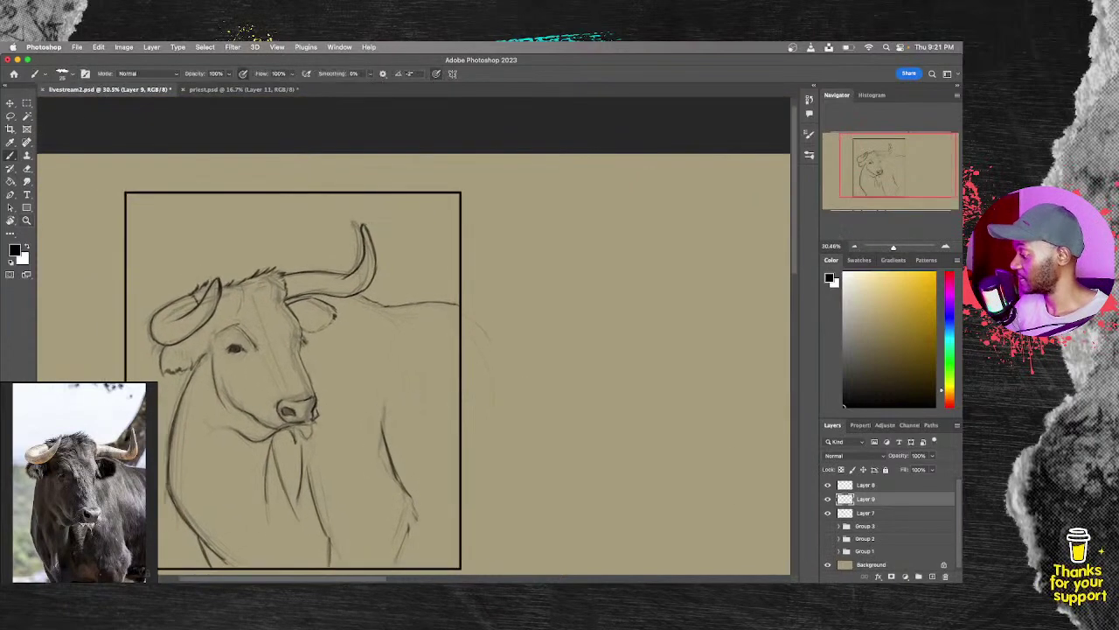
{"action": "left_click", "coordinate": [933, 577]}
{"action": "left_click_drag", "start_coordinate": [910, 504], "coordinate": [916, 520]}
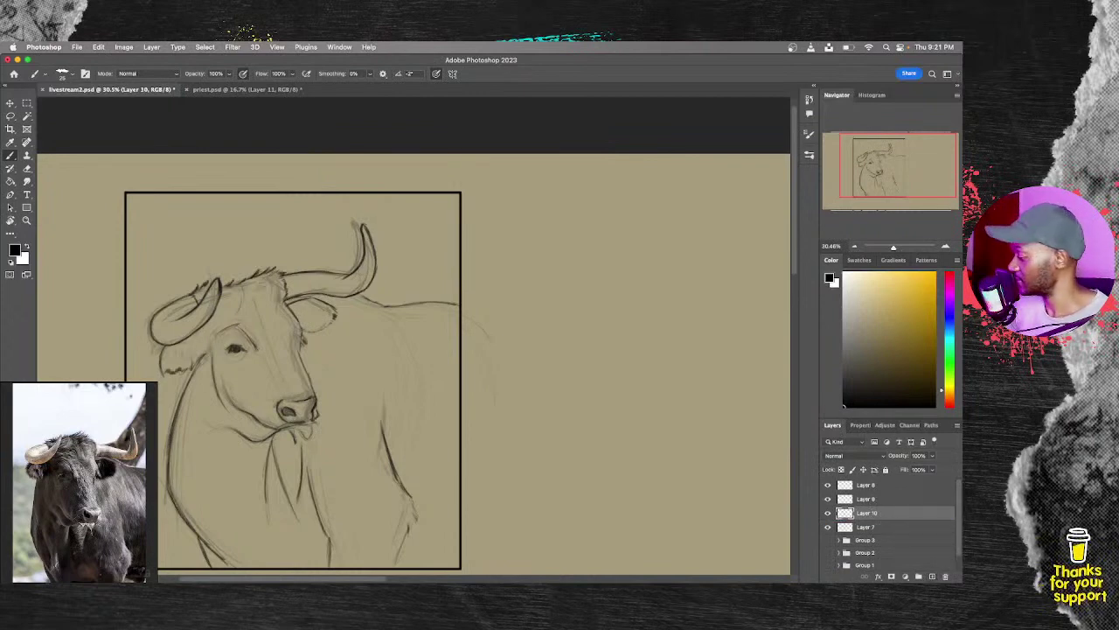
{"action": "key", "text": "x"}
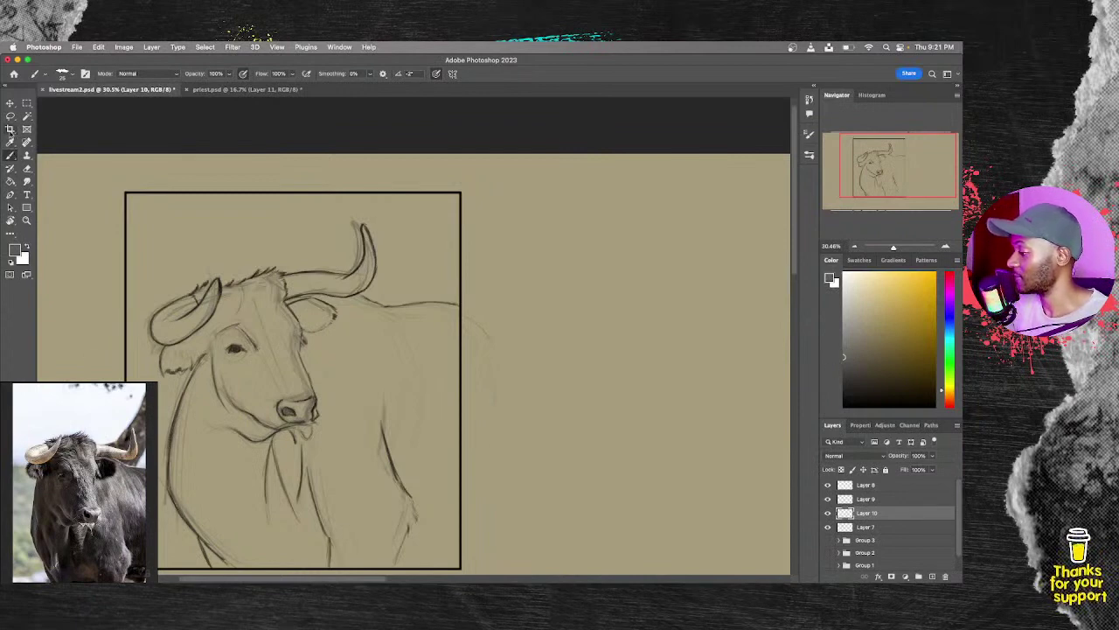
{"action": "left_click", "coordinate": [11, 117]}
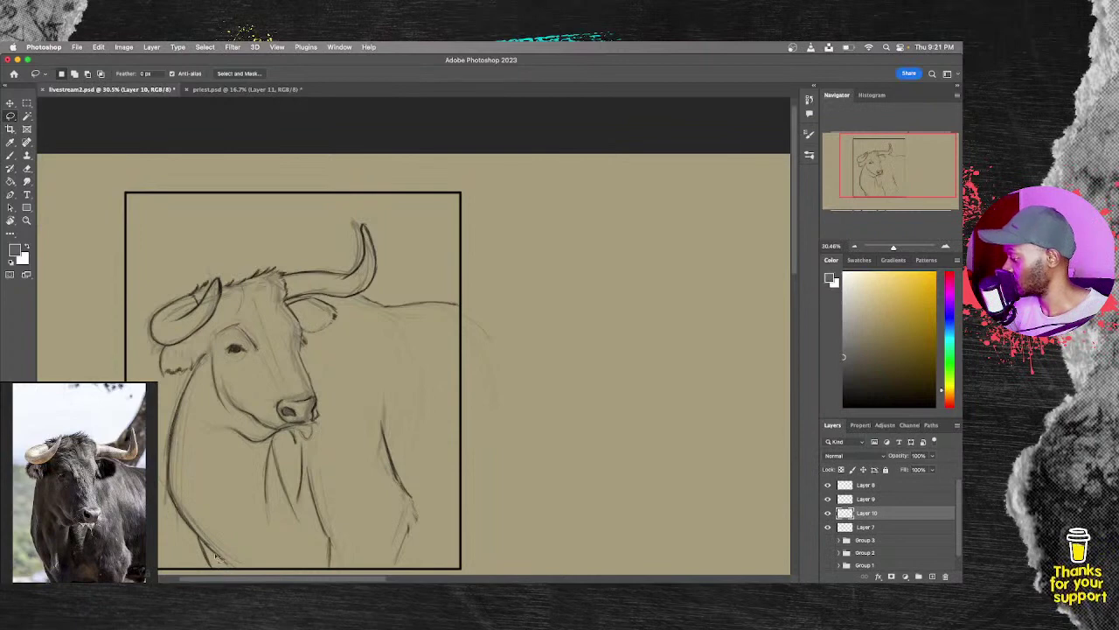
{"action": "left_click", "coordinate": [883, 491]}
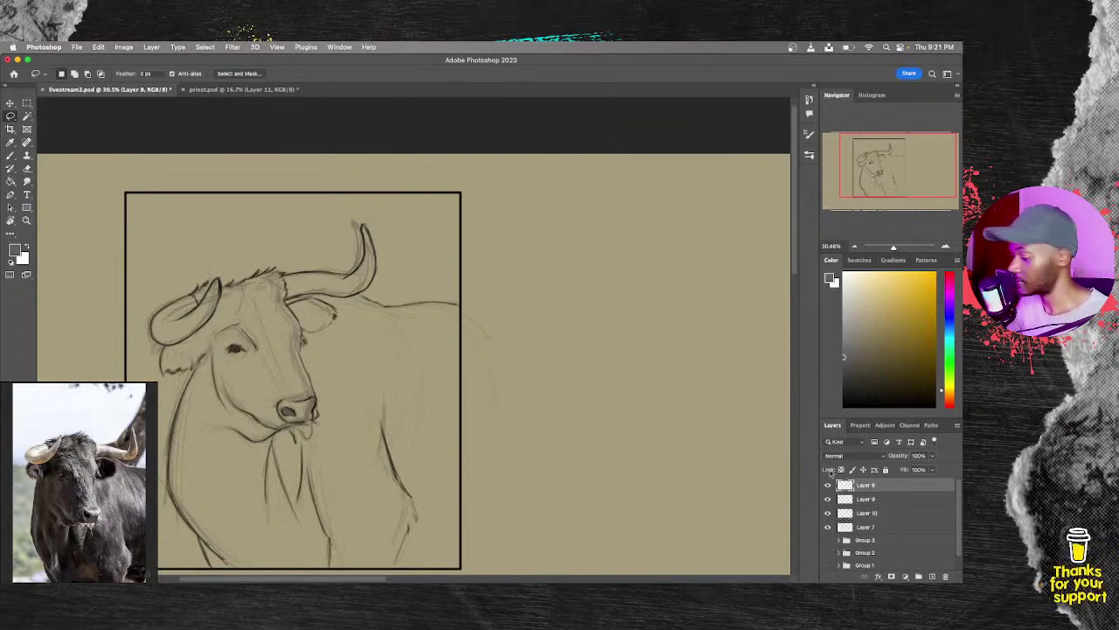
{"action": "key", "text": "w"}
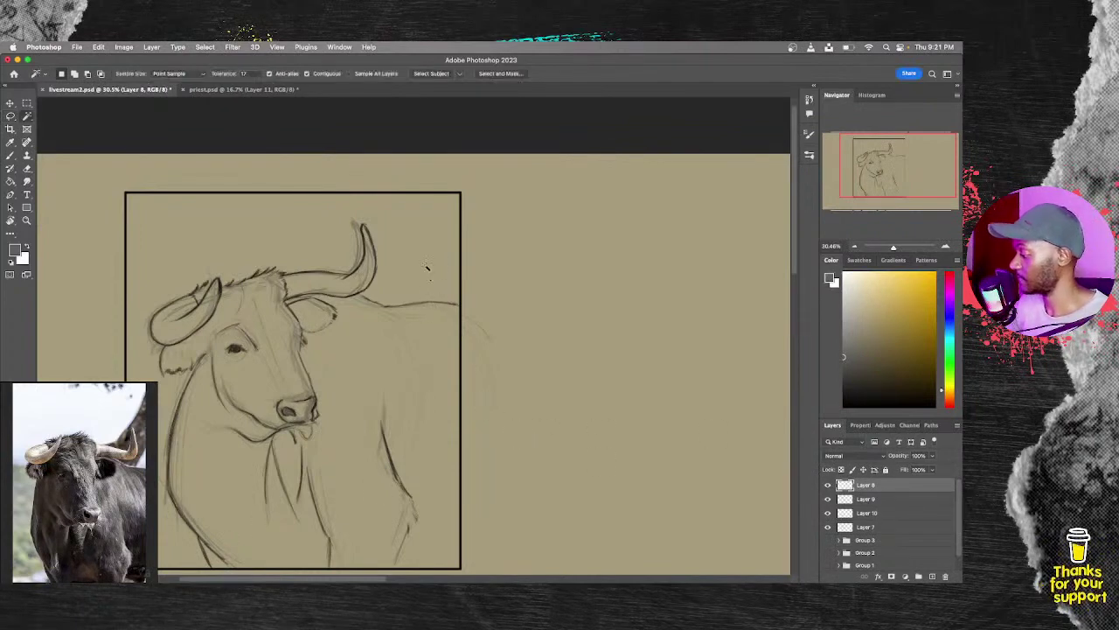
{"action": "key", "text": "shift+w"}
{"action": "key", "text": "shift+w"}
{"action": "left_click", "coordinate": [429, 273]}
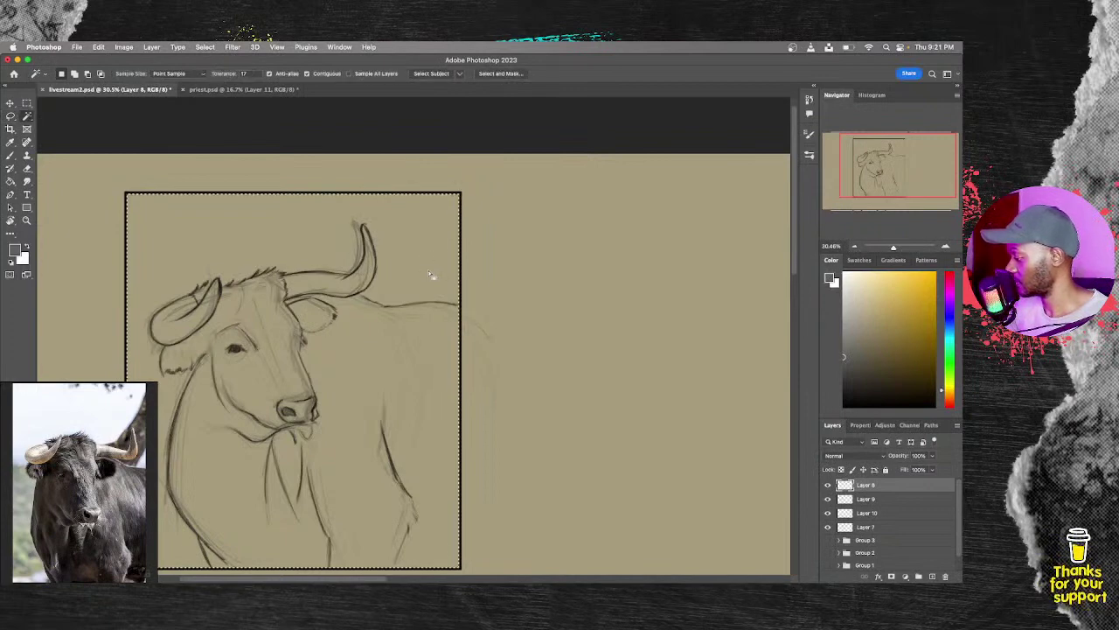
{"action": "key", "text": "l"}
{"action": "key", "text": "super+d"}
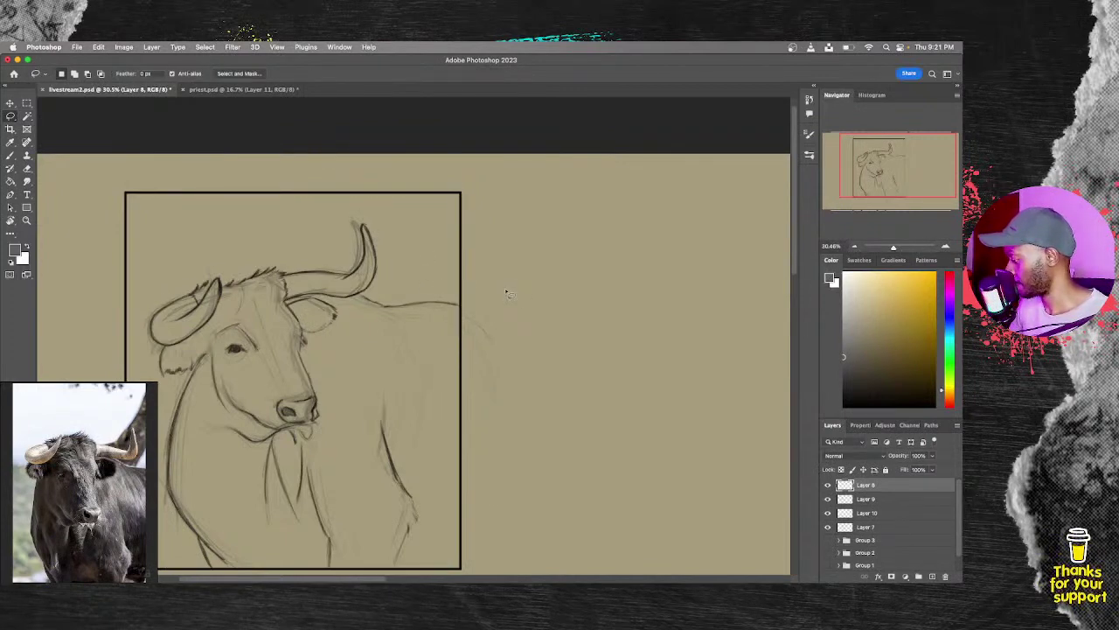
Step: On the line art layer, lasso-select along the outer contour of both horns, the near ear, the face and the upper neck
{"action": "left_click", "coordinate": [874, 500]}
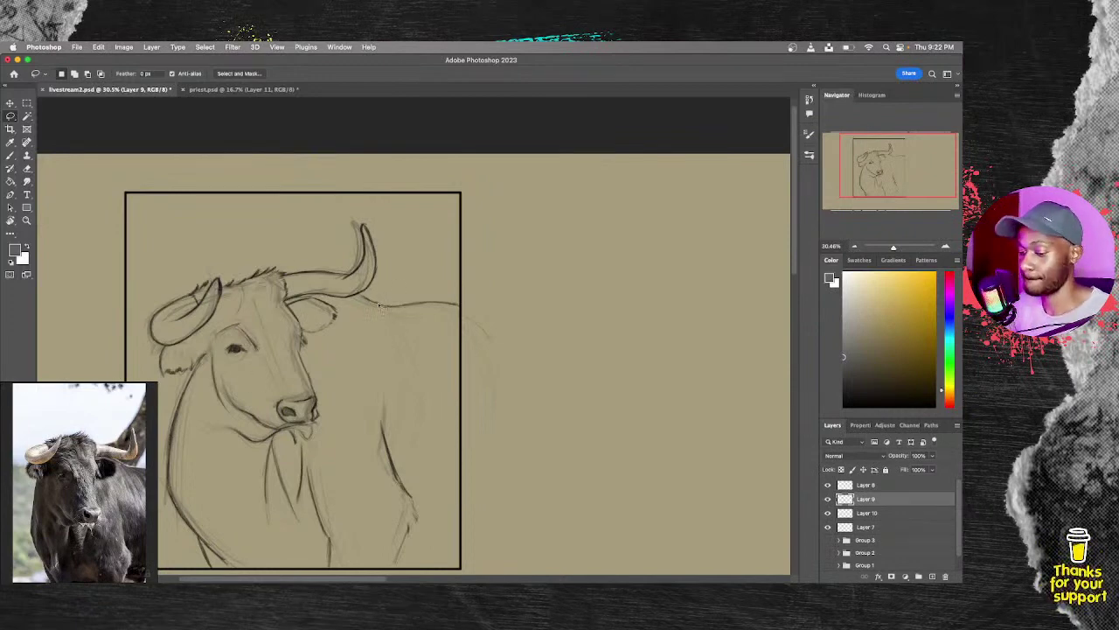
{"action": "scroll", "coordinate": [380, 306], "scroll_direction": "up", "scroll_amount": 3}
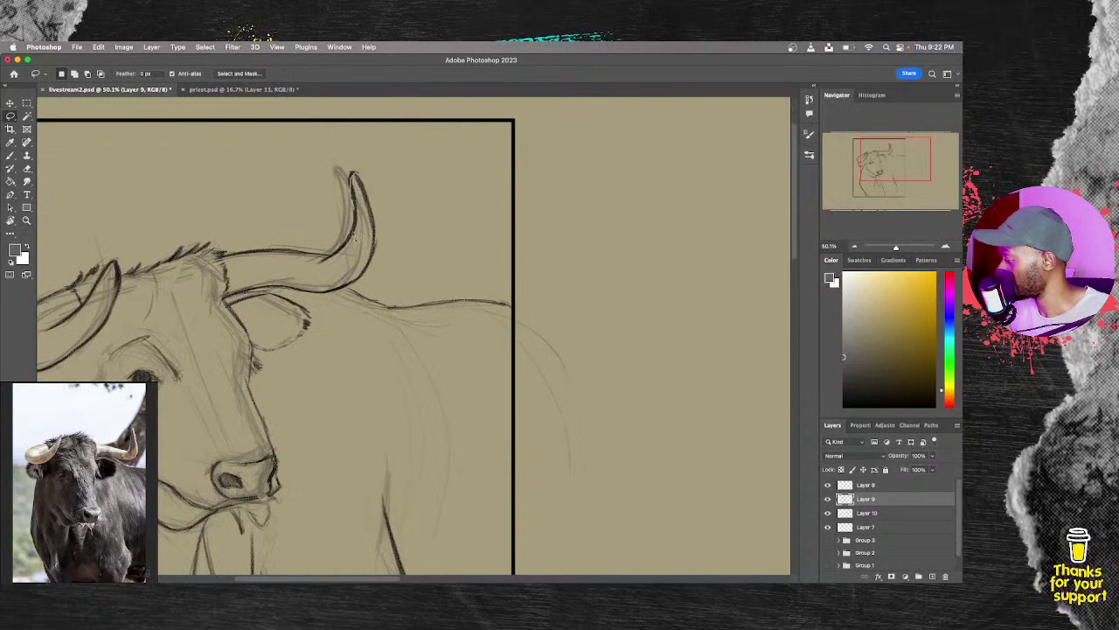
{"action": "left_click_drag", "start_coordinate": [342, 252], "coordinate": [202, 252]}
{"action": "mouse_move", "coordinate": [129, 271]}
{"action": "left_mouse_down"}
{"action": "mouse_move", "coordinate": [114, 265]}
{"action": "mouse_move", "coordinate": [69, 285]}
{"action": "mouse_move", "coordinate": [322, 194]}
{"action": "mouse_move", "coordinate": [257, 292]}
{"action": "mouse_move", "coordinate": [362, 247]}
{"action": "mouse_move", "coordinate": [366, 206]}
{"action": "mouse_move", "coordinate": [347, 236]}
{"action": "mouse_move", "coordinate": [360, 187]}
{"action": "left_mouse_up"}
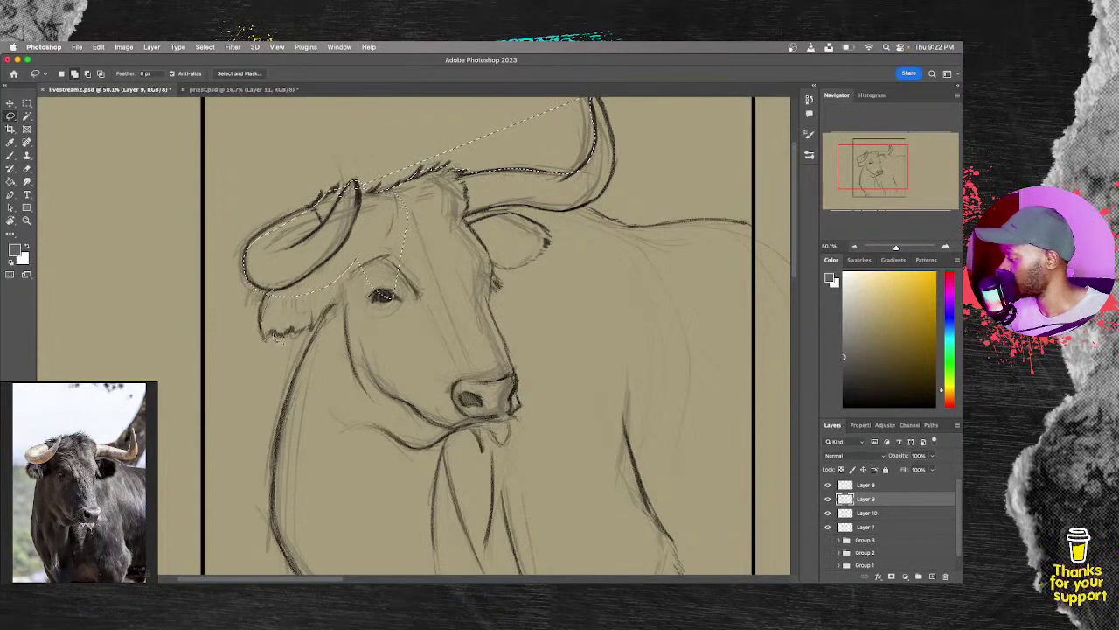
{"action": "mouse_move", "coordinate": [279, 338]}
{"action": "left_mouse_down"}
{"action": "mouse_move", "coordinate": [327, 322]}
{"action": "mouse_move", "coordinate": [306, 371]}
{"action": "mouse_move", "coordinate": [425, 496]}
{"action": "mouse_move", "coordinate": [525, 254]}
{"action": "left_mouse_up"}
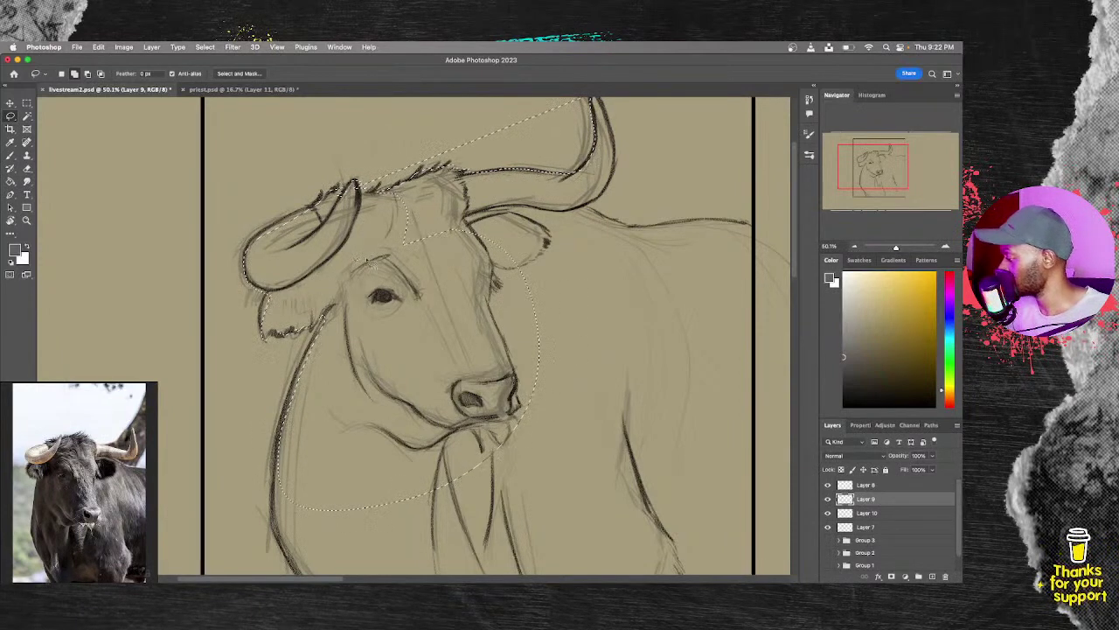
Step: Try extending the lasso selection along the bull's back, frame edge and far horn, and deselect it
{"action": "left_click_drag", "start_coordinate": [574, 381], "coordinate": [357, 365]}
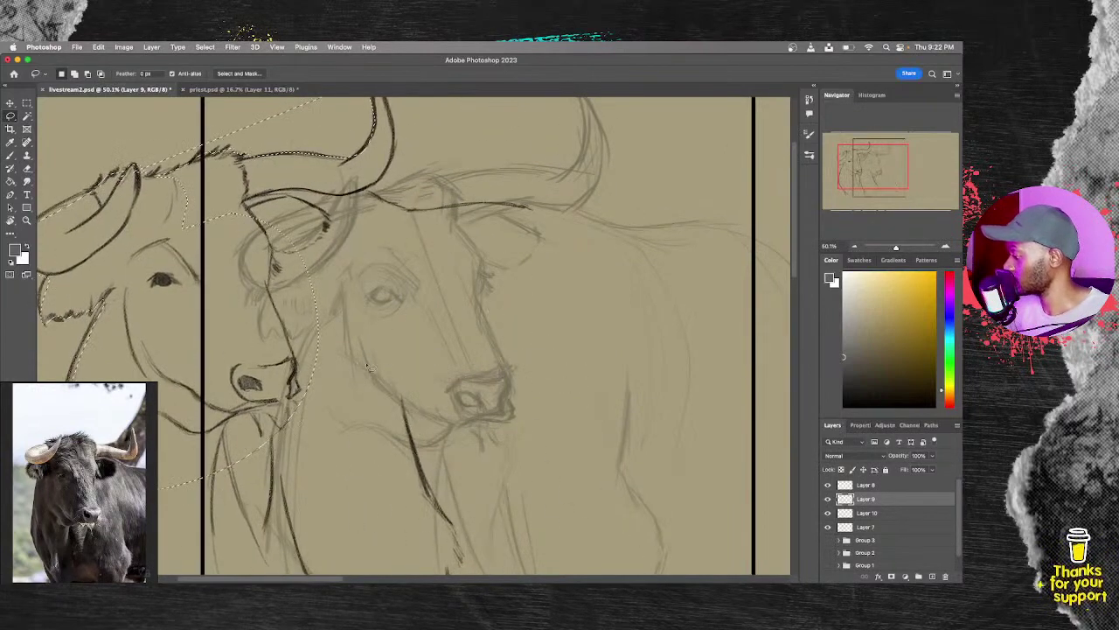
{"action": "key", "text": "super+z"}
{"action": "left_click_drag", "start_coordinate": [577, 348], "coordinate": [375, 341]}
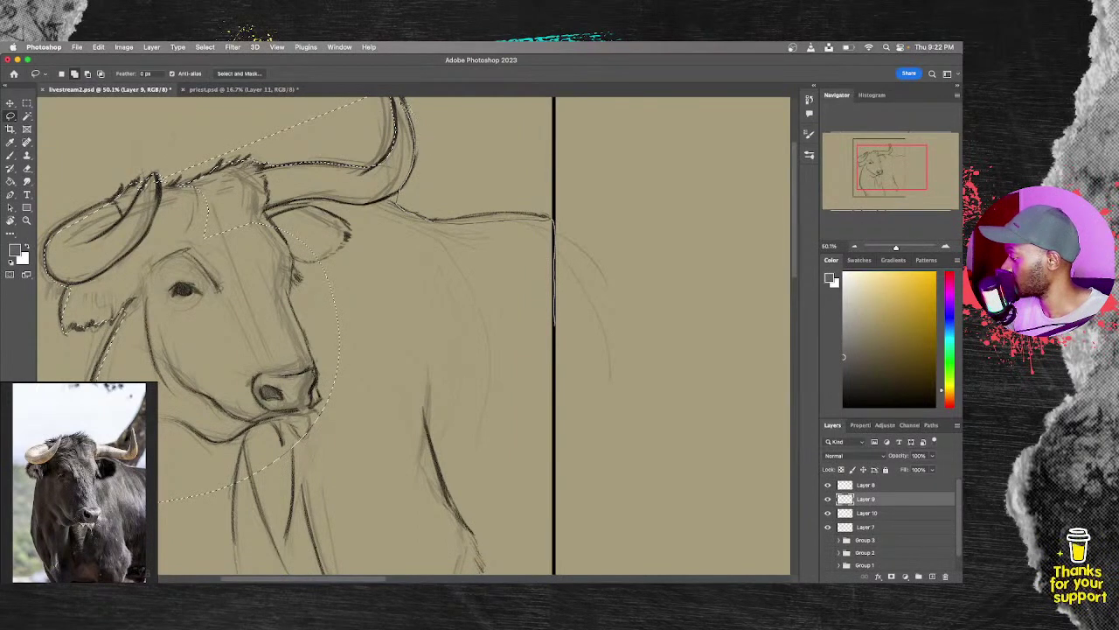
{"action": "mouse_move", "coordinate": [215, 189]}
{"action": "left_mouse_down"}
{"action": "mouse_move", "coordinate": [370, 408]}
{"action": "mouse_move", "coordinate": [415, 400]}
{"action": "left_mouse_up"}
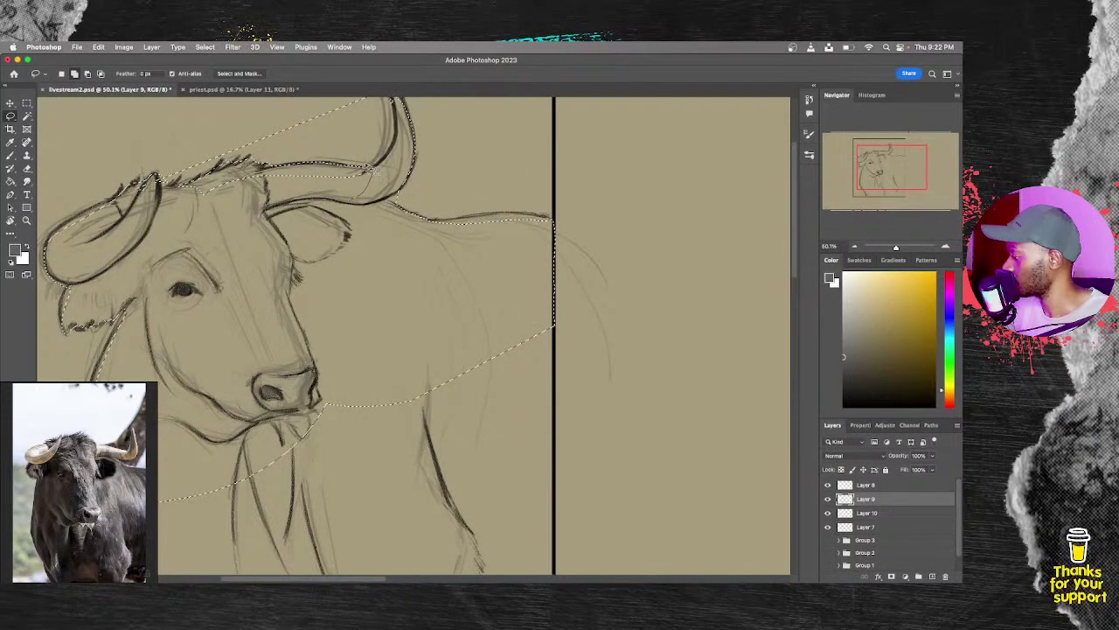
{"action": "mouse_move", "coordinate": [370, 170]}
{"action": "left_mouse_down"}
{"action": "mouse_move", "coordinate": [230, 164]}
{"action": "mouse_move", "coordinate": [194, 191]}
{"action": "mouse_move", "coordinate": [168, 185]}
{"action": "mouse_move", "coordinate": [169, 172]}
{"action": "left_mouse_up"}
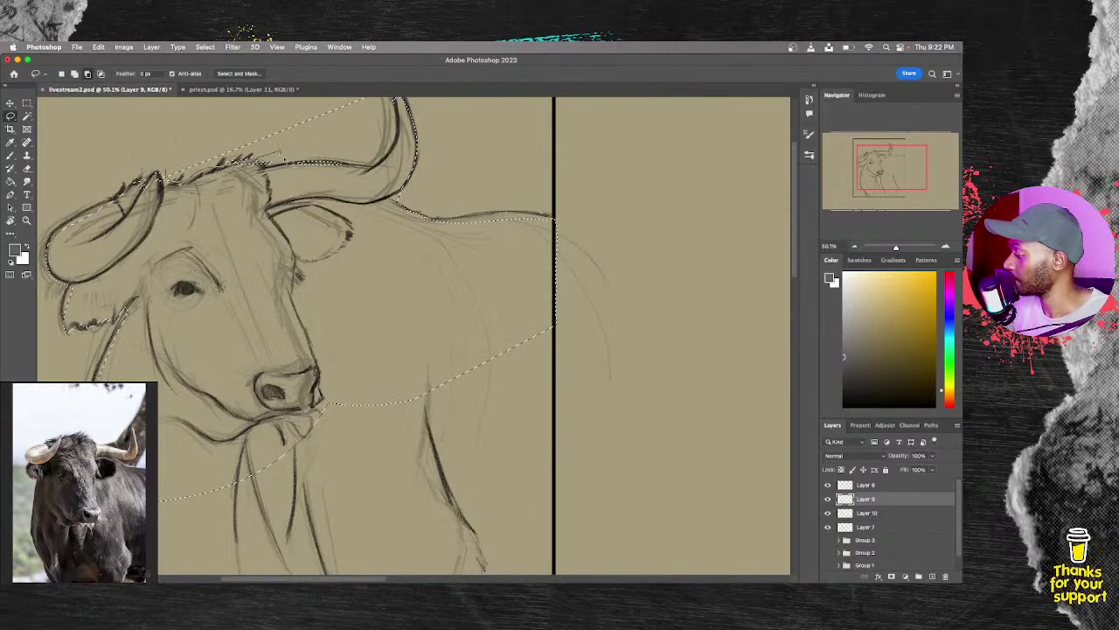
{"action": "mouse_move", "coordinate": [282, 159]}
{"action": "left_mouse_down"}
{"action": "mouse_move", "coordinate": [354, 140]}
{"action": "mouse_move", "coordinate": [364, 100]}
{"action": "left_mouse_up"}
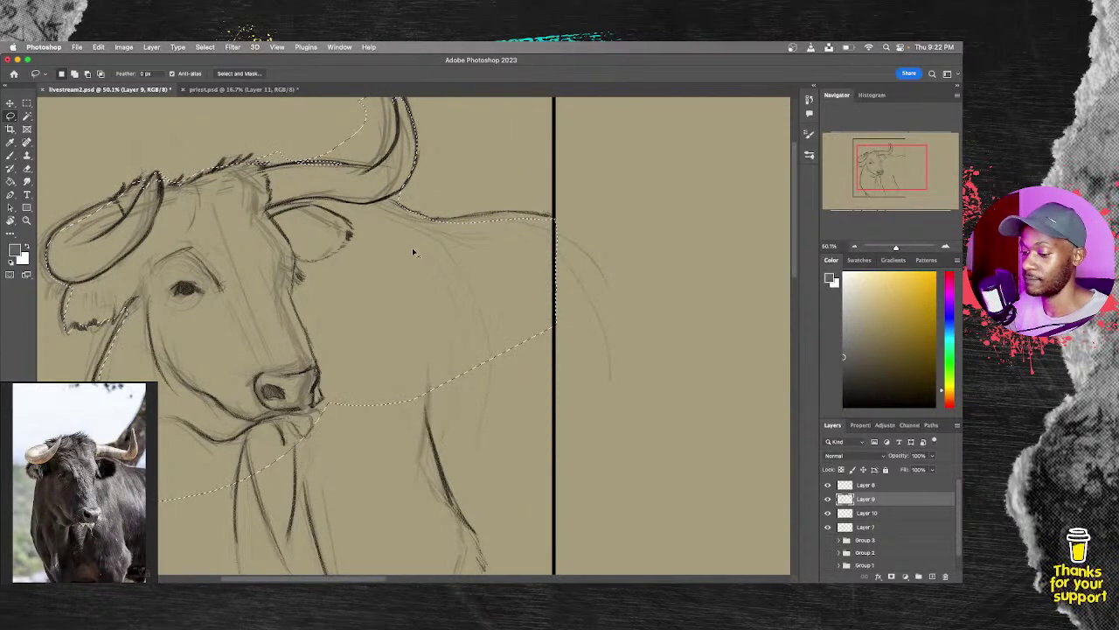
{"action": "key", "text": "super+d"}
{"action": "scroll", "coordinate": [504, 346], "scroll_direction": "down", "scroll_amount": 4}
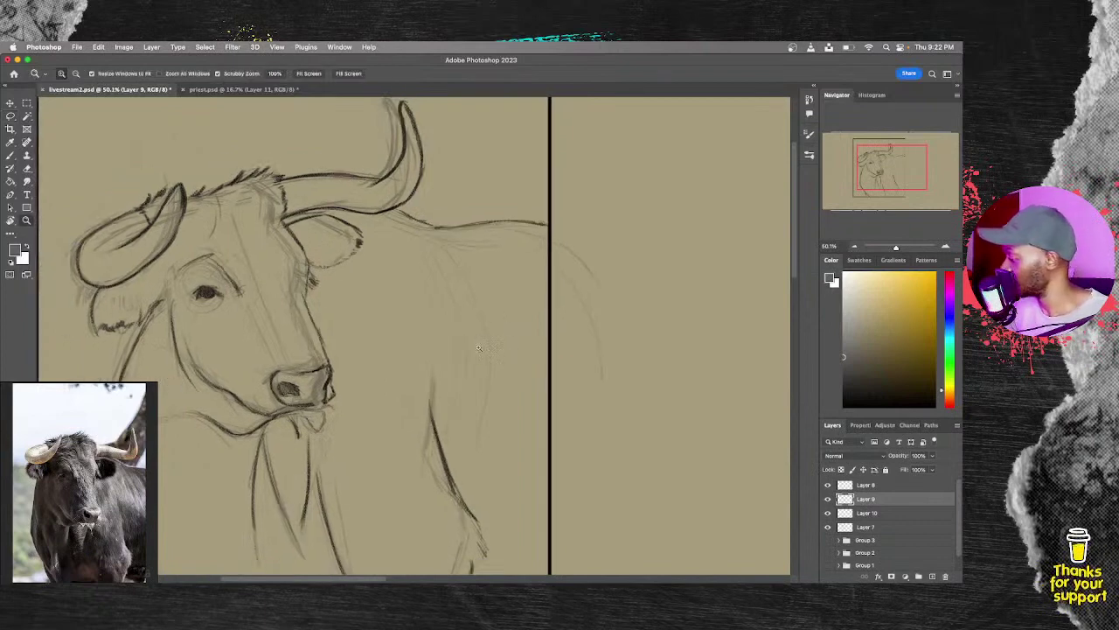
{"action": "key", "text": "super+z"}
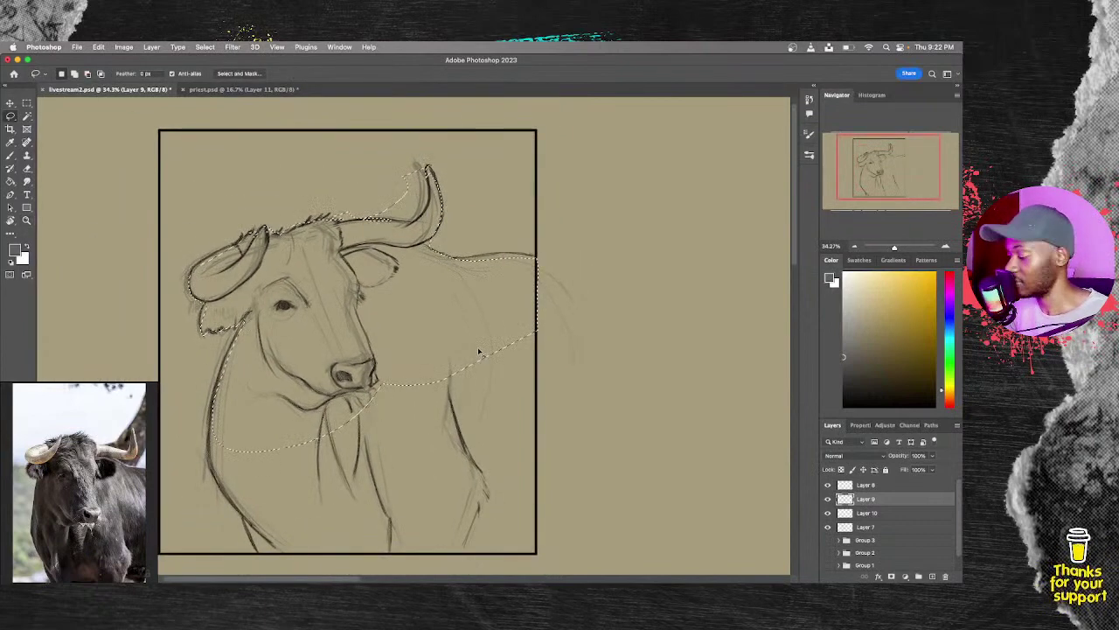
{"action": "key", "text": "super+z"}
{"action": "key", "text": "super+d"}
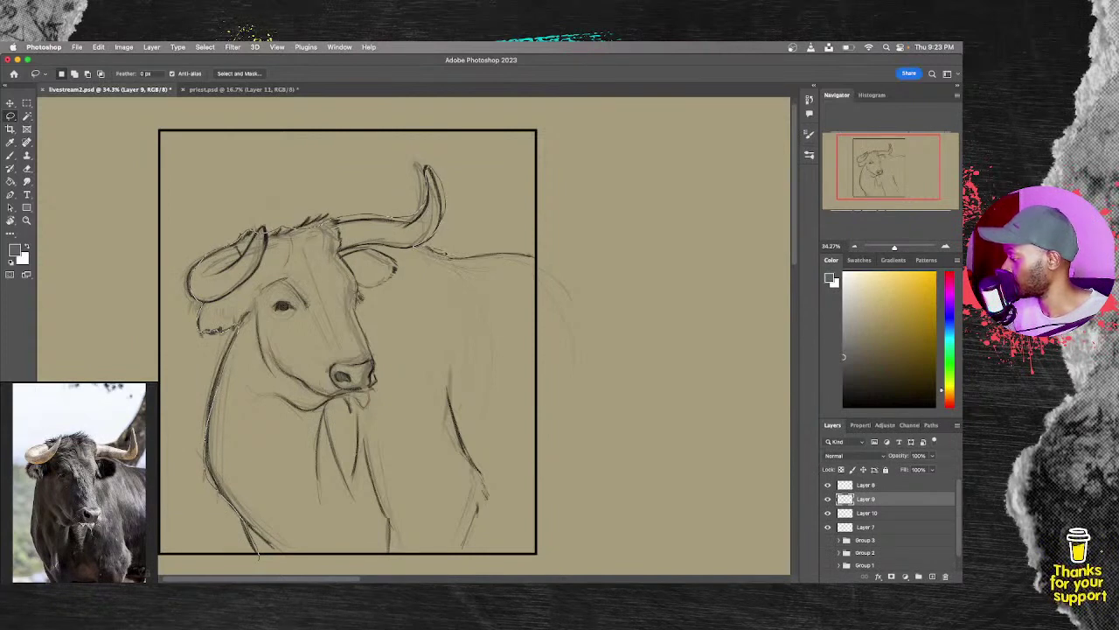
Step: Lasso the whole bull silhouette, closing it along the frame's right and bottom edges, and fit the selection to the far horn
{"action": "left_click_drag", "start_coordinate": [533, 259], "coordinate": [538, 383]}
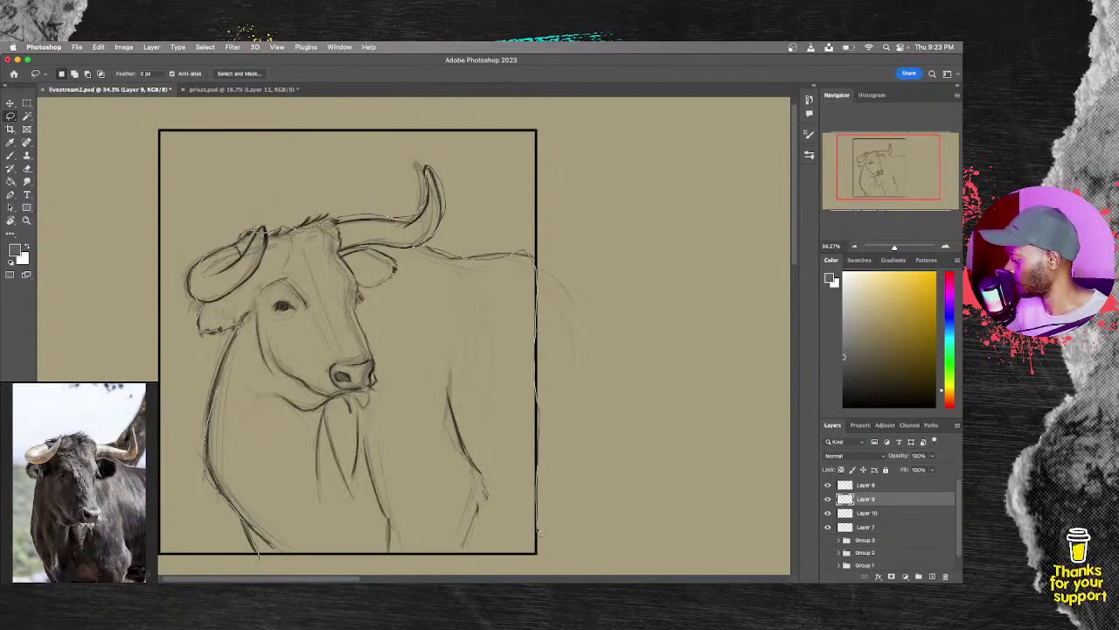
{"action": "mouse_move", "coordinate": [538, 531]}
{"action": "left_mouse_down"}
{"action": "mouse_move", "coordinate": [494, 549]}
{"action": "mouse_move", "coordinate": [260, 553]}
{"action": "left_mouse_up"}
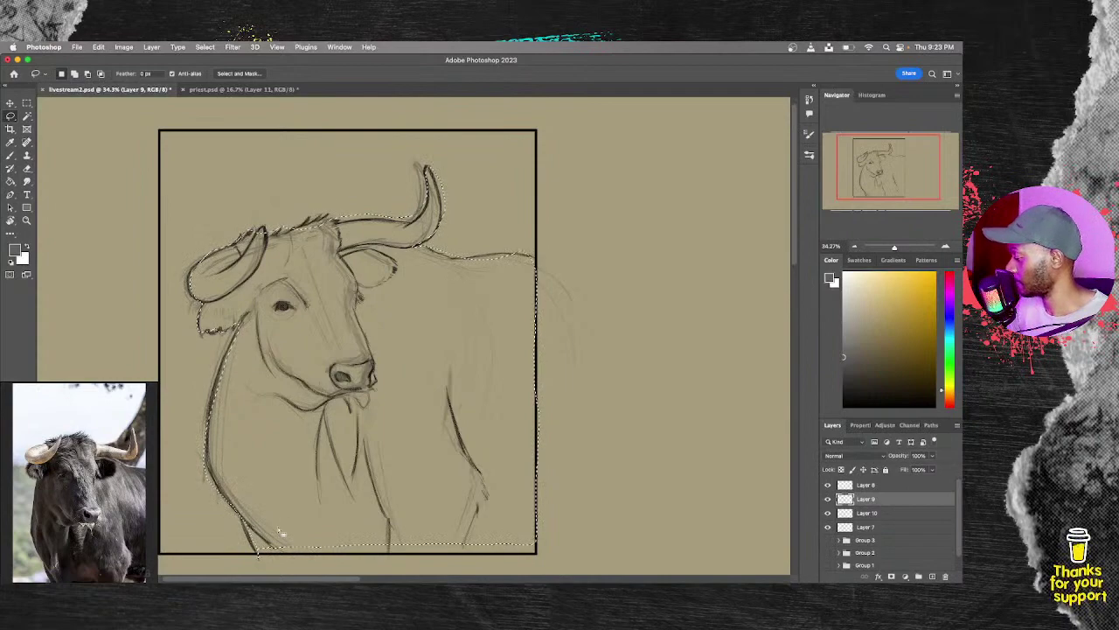
{"action": "key", "text": "z"}
{"action": "mouse_move", "coordinate": [405, 213]}
{"action": "left_mouse_down"}
{"action": "mouse_move", "coordinate": [458, 216]}
{"action": "mouse_move", "coordinate": [439, 216]}
{"action": "left_mouse_up"}
{"action": "key", "text": "l"}
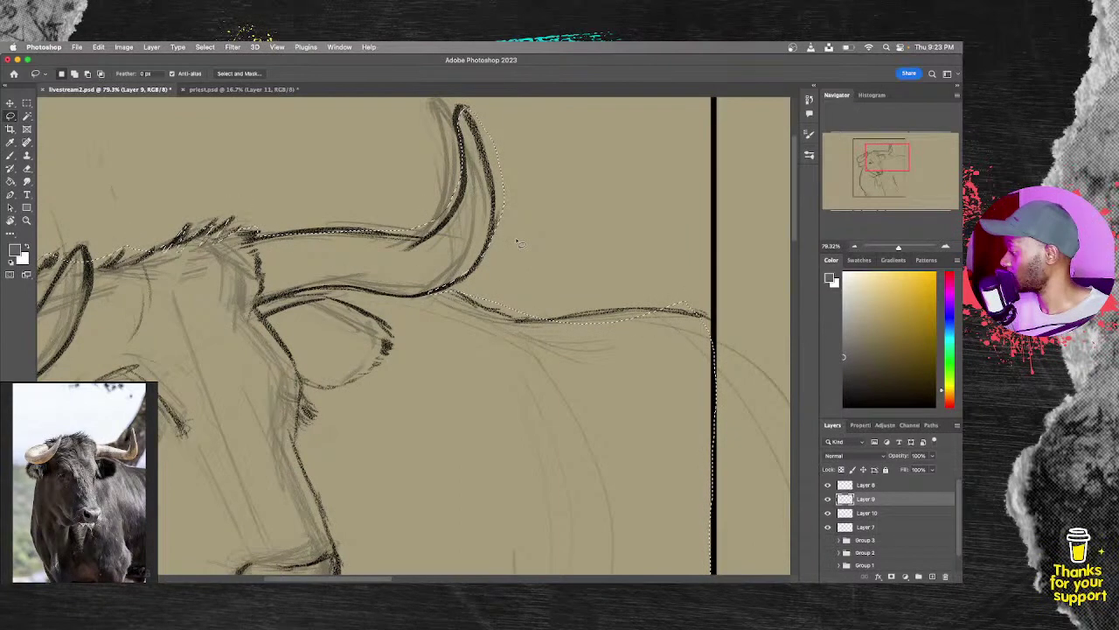
{"action": "mouse_move", "coordinate": [503, 248]}
{"action": "left_mouse_down"}
{"action": "mouse_move", "coordinate": [509, 126]}
{"action": "mouse_move", "coordinate": [477, 112]}
{"action": "mouse_move", "coordinate": [442, 222]}
{"action": "left_mouse_up"}
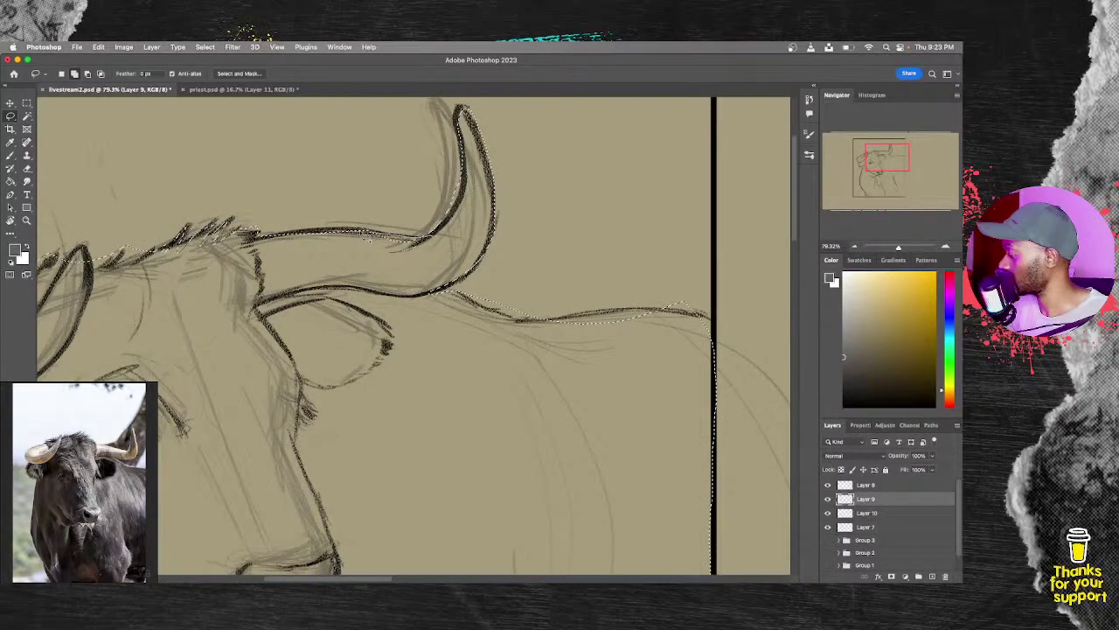
{"action": "left_click_drag", "start_coordinate": [368, 237], "coordinate": [546, 217]}
{"action": "key", "text": "super+z"}
{"action": "left_click_drag", "start_coordinate": [383, 336], "coordinate": [542, 317]}
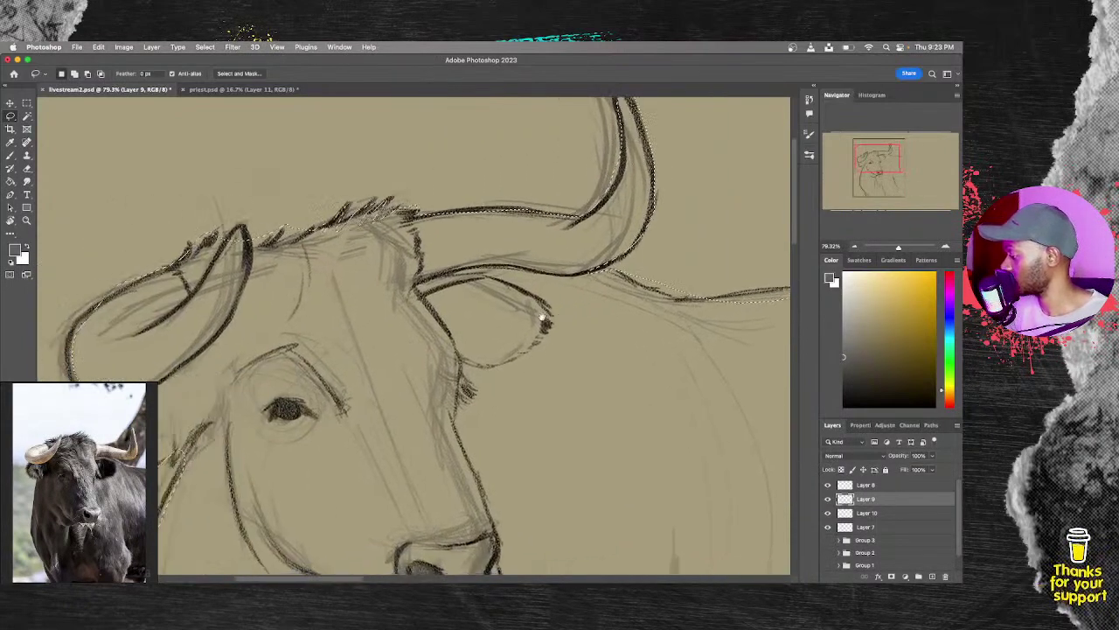
Step: Refine the silhouette selection along the bull's back line up to the frame's right edge
{"action": "scroll", "coordinate": [542, 318], "scroll_direction": "left", "scroll_amount": 2}
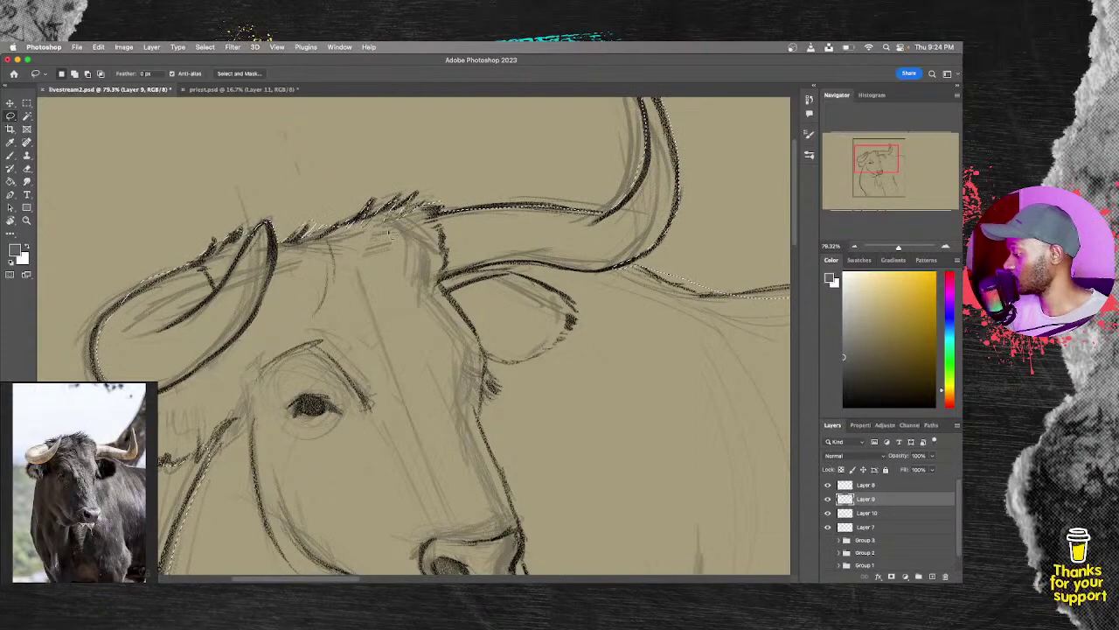
{"action": "left_click_drag", "start_coordinate": [376, 357], "coordinate": [322, 229]}
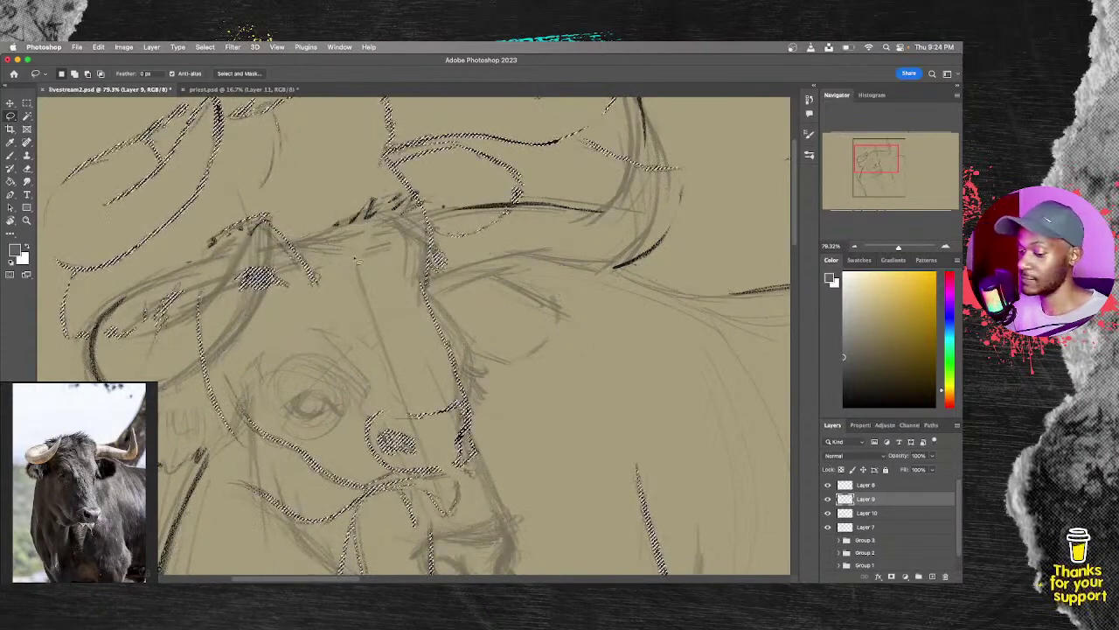
{"action": "key", "text": "super+d"}
{"action": "left_click_drag", "start_coordinate": [435, 358], "coordinate": [278, 79]}
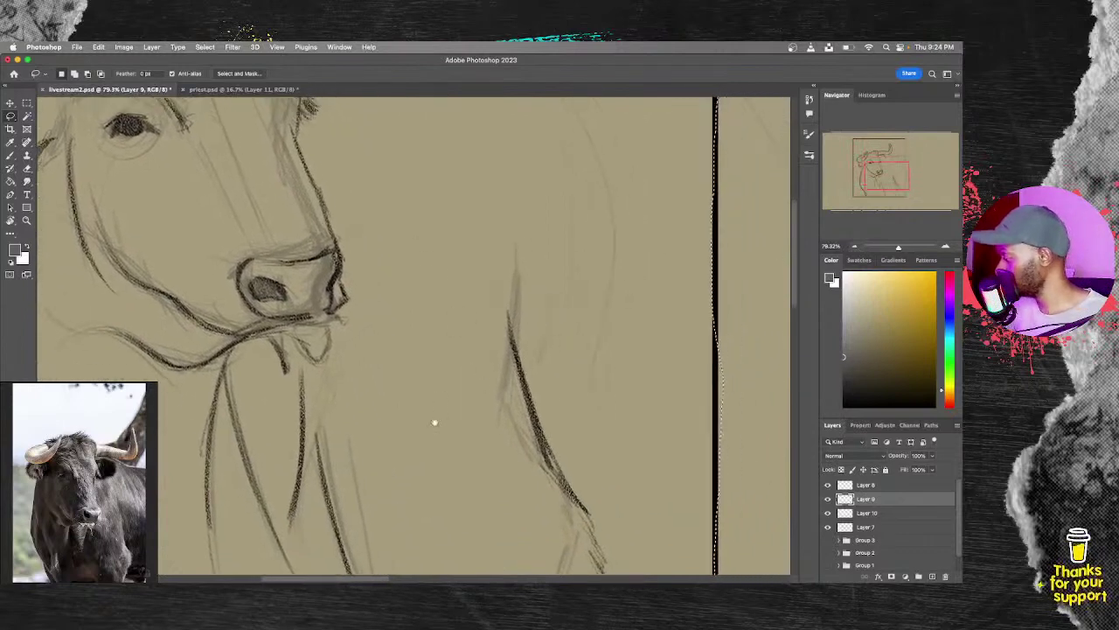
{"action": "left_click_drag", "start_coordinate": [549, 187], "coordinate": [383, 426]}
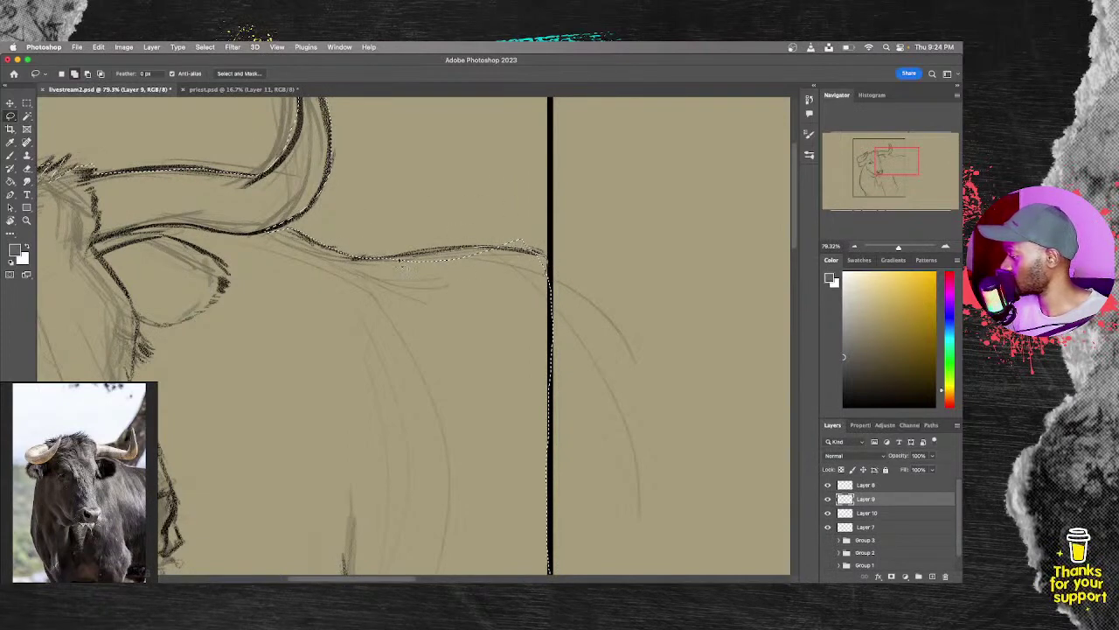
{"action": "left_click_drag", "start_coordinate": [535, 274], "coordinate": [475, 250]}
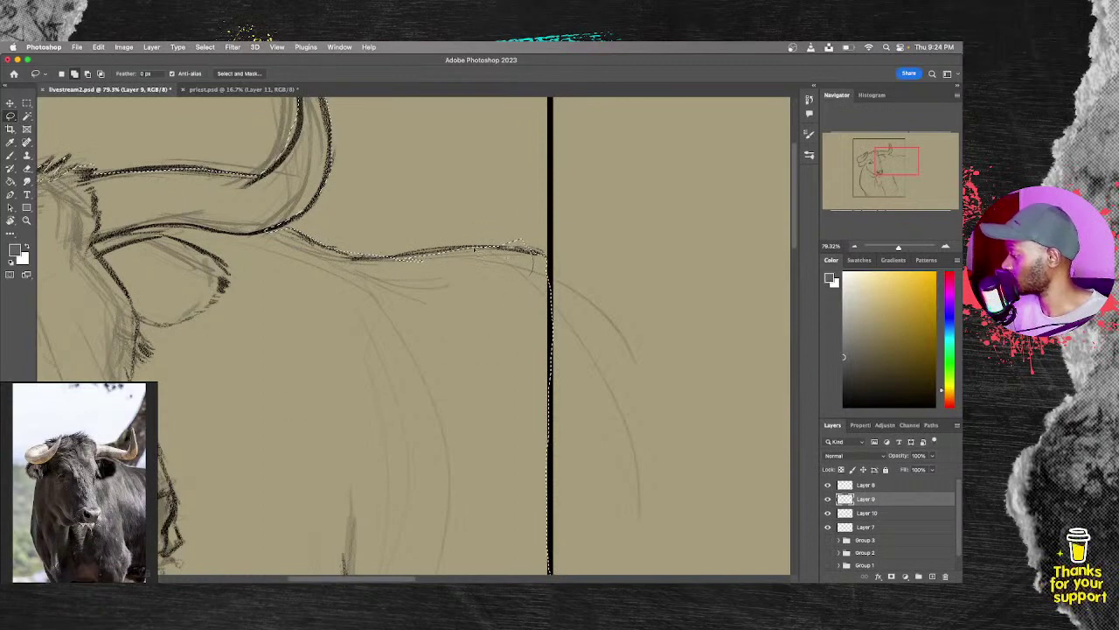
{"action": "left_click_drag", "start_coordinate": [410, 425], "coordinate": [484, 325]}
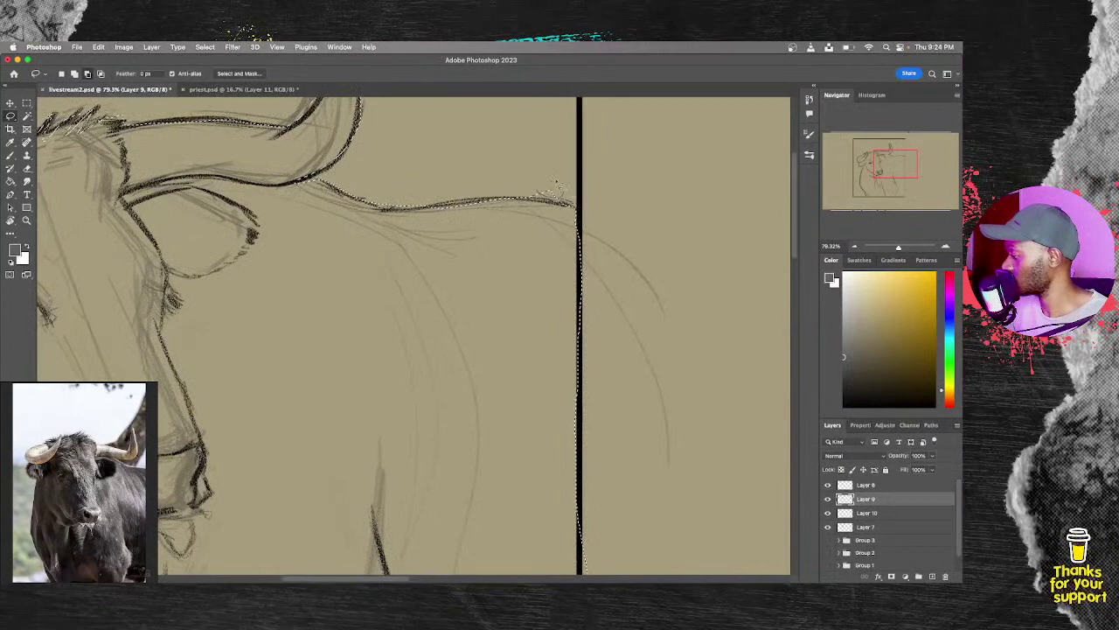
{"action": "scroll", "coordinate": [446, 390], "scroll_direction": "down", "scroll_amount": 6}
{"action": "scroll", "coordinate": [447, 390], "scroll_direction": "left", "scroll_amount": 3}
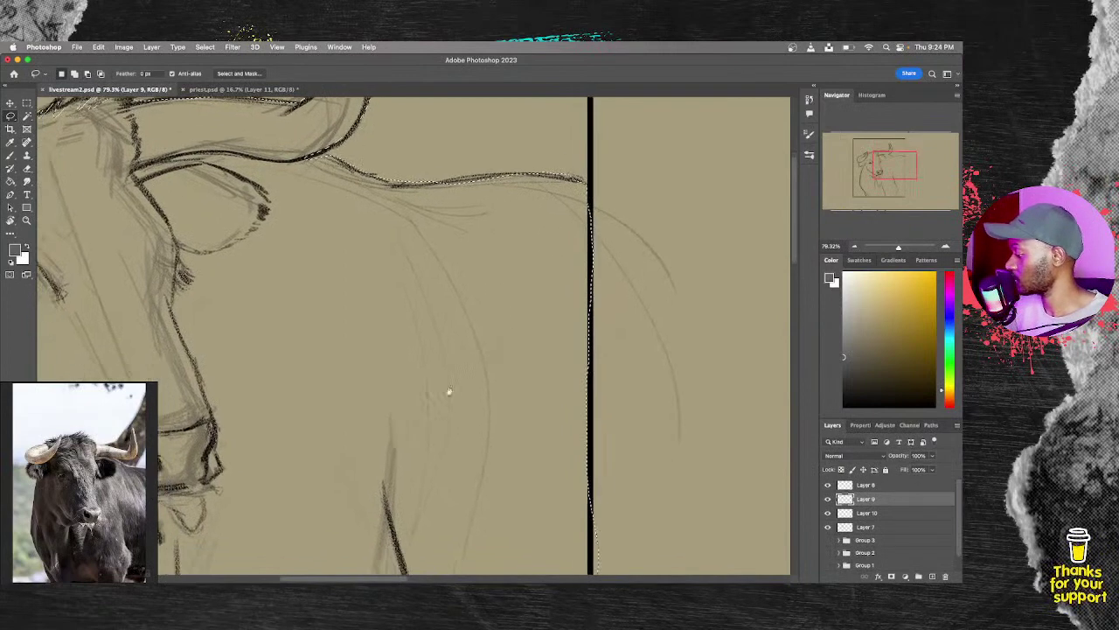
{"action": "scroll", "coordinate": [526, 216], "scroll_direction": "down", "scroll_amount": 3}
{"action": "scroll", "coordinate": [525, 215], "scroll_direction": "left", "scroll_amount": 1}
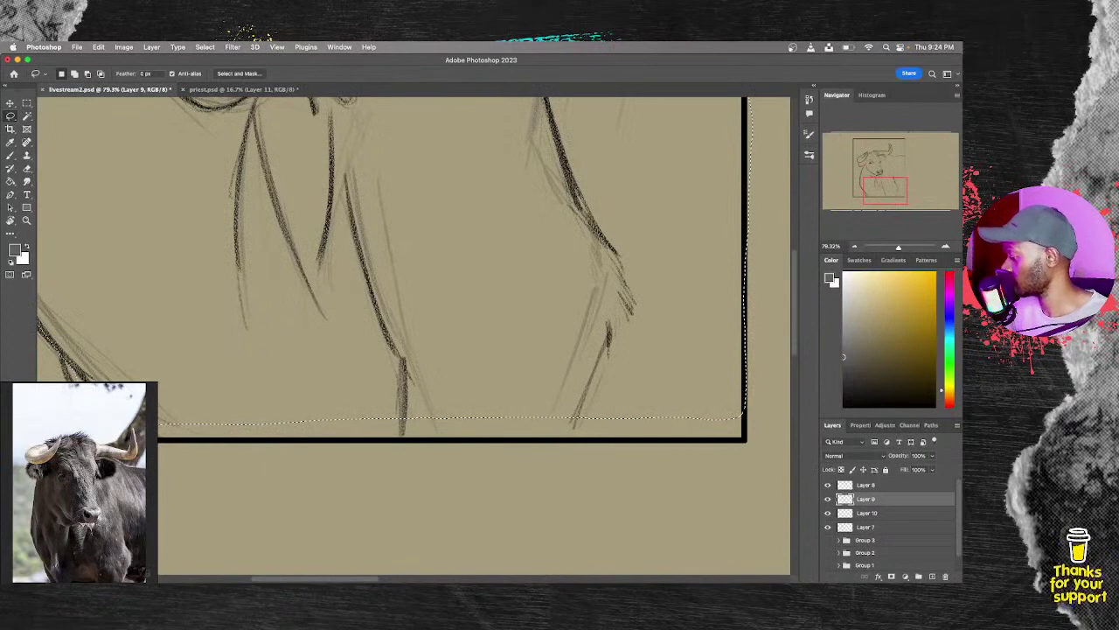
Step: Try filling the selected body and near horn with dark gray on the line art layer, and undo the fills
{"action": "key", "text": "z"}
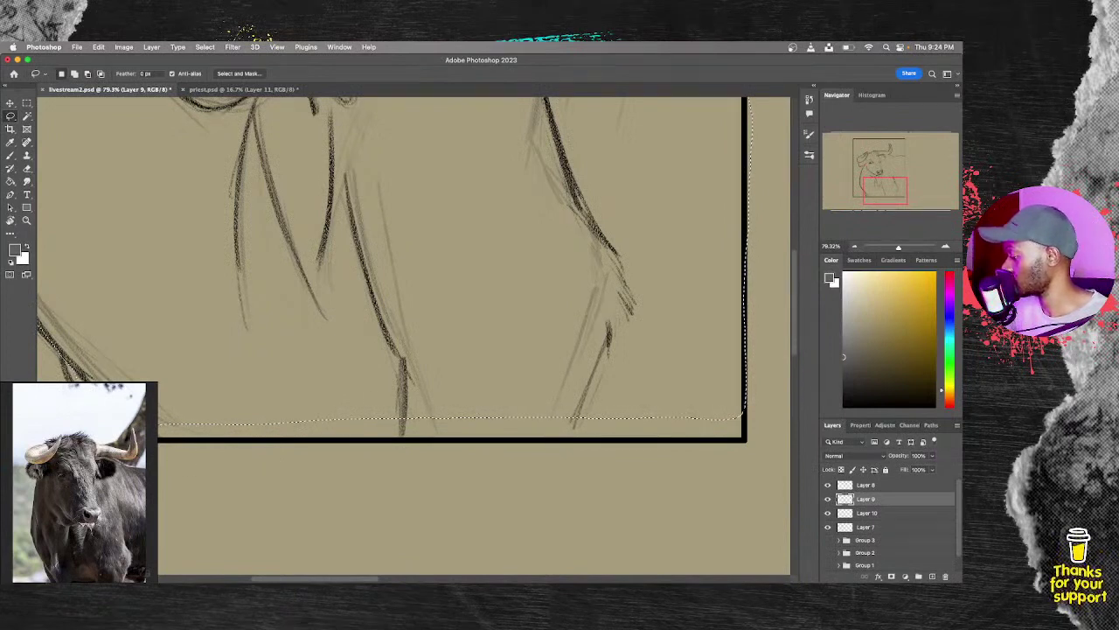
{"action": "left_click_drag", "start_coordinate": [521, 344], "coordinate": [472, 359]}
{"action": "key", "text": "g"}
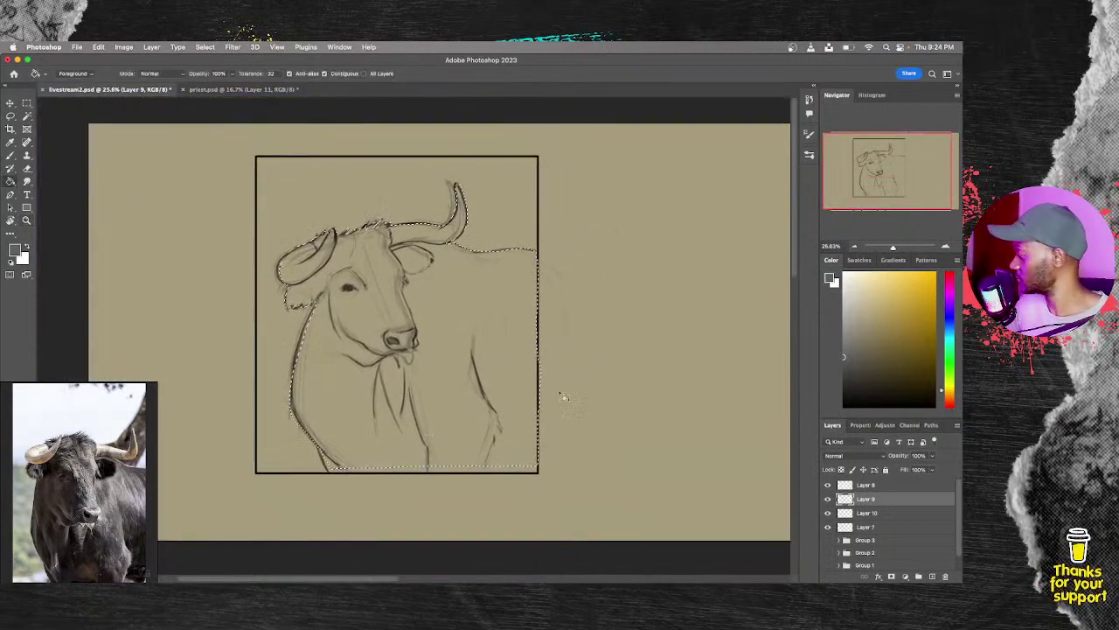
{"action": "left_click", "coordinate": [444, 350]}
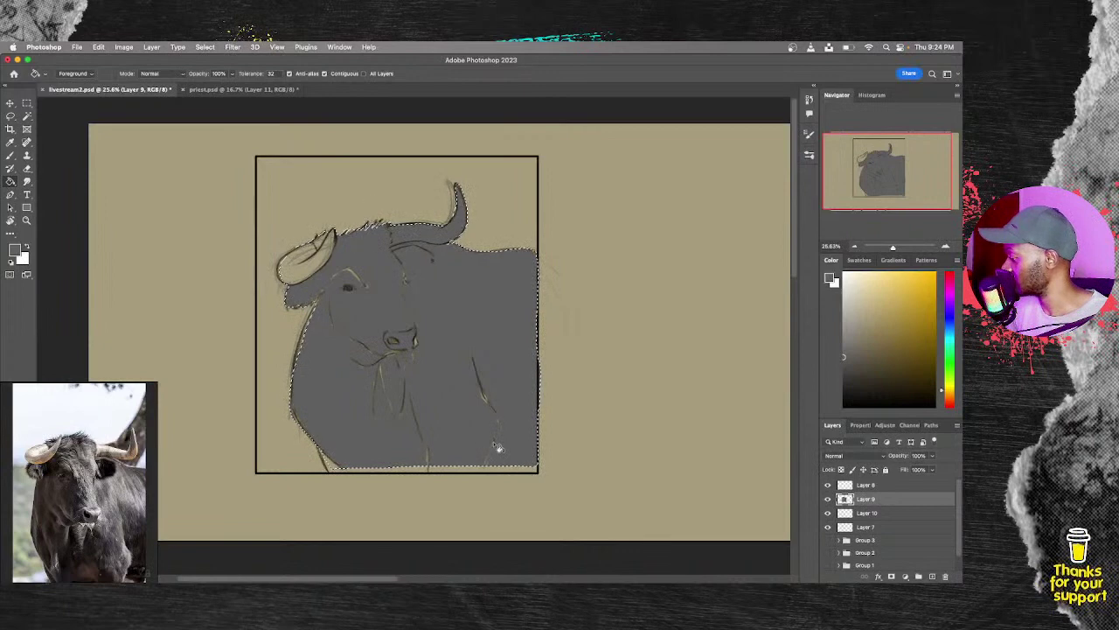
{"action": "left_click", "coordinate": [305, 261]}
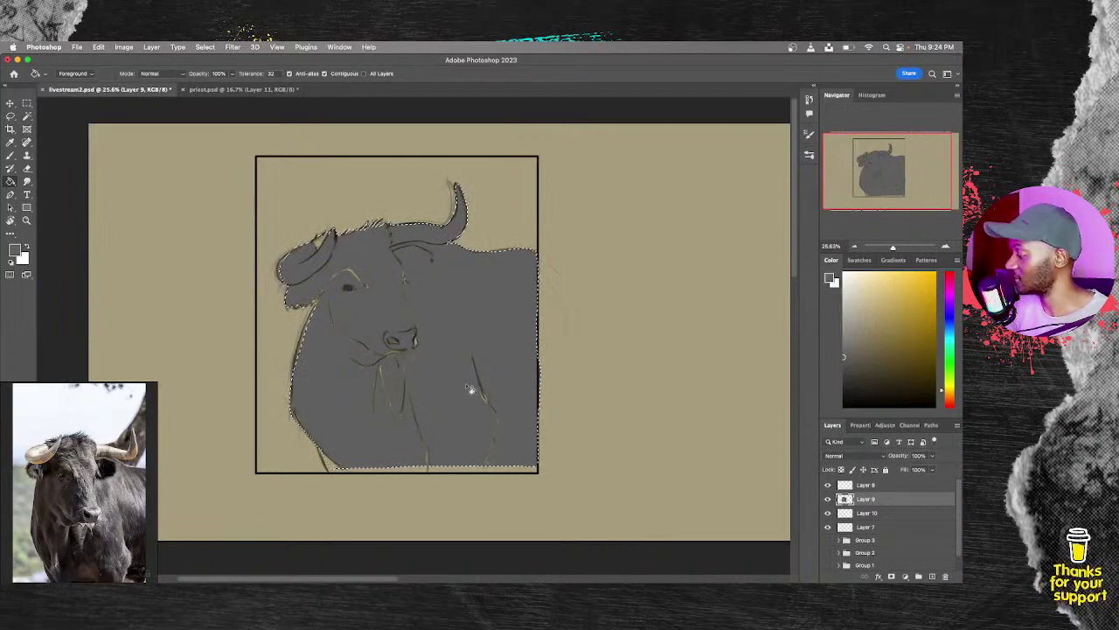
{"action": "key", "text": "super+d"}
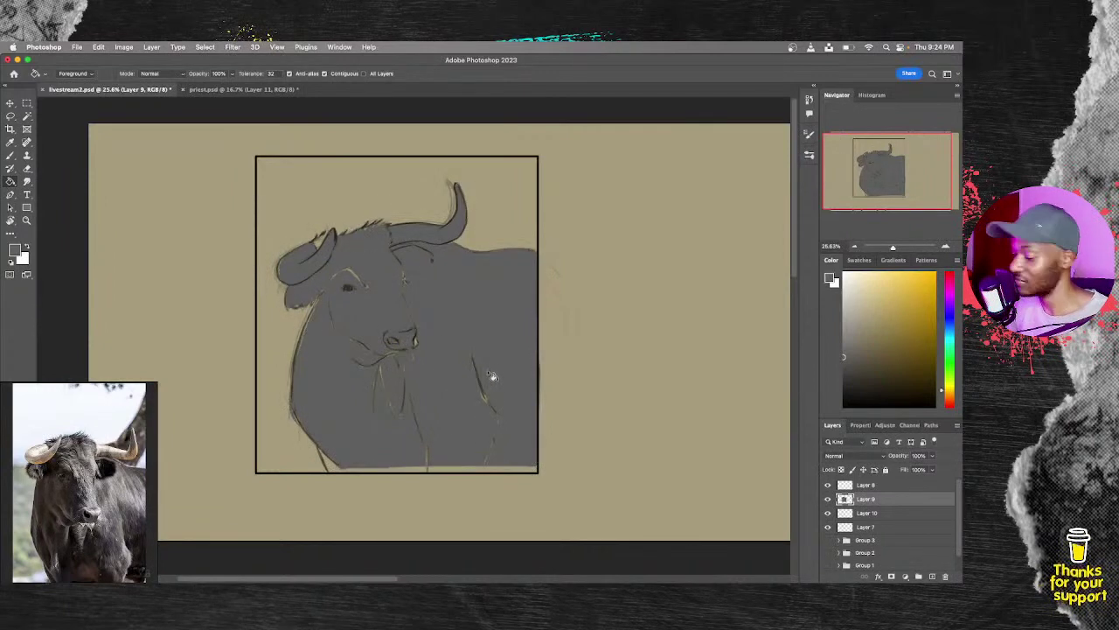
{"action": "key", "text": "super+z"}
{"action": "key", "text": "super+z"}
{"action": "key", "text": "super+z"}
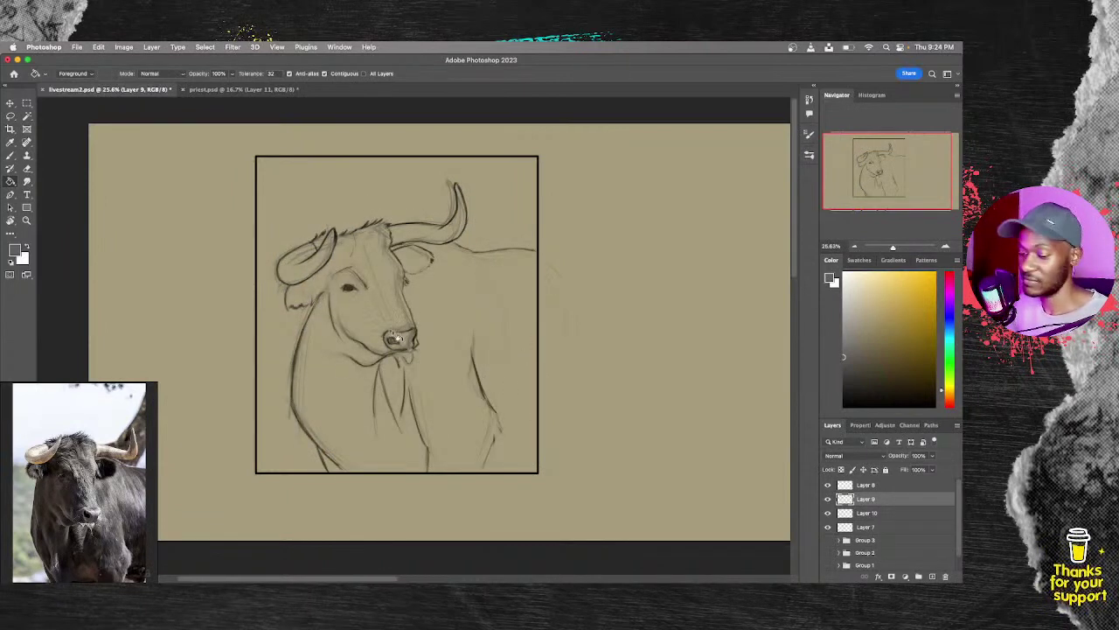
Step: Toggle Layer 9's visibility to check the line art, and make Layer 10 beneath it active
{"action": "scroll", "coordinate": [411, 341], "scroll_direction": "up", "scroll_amount": 3}
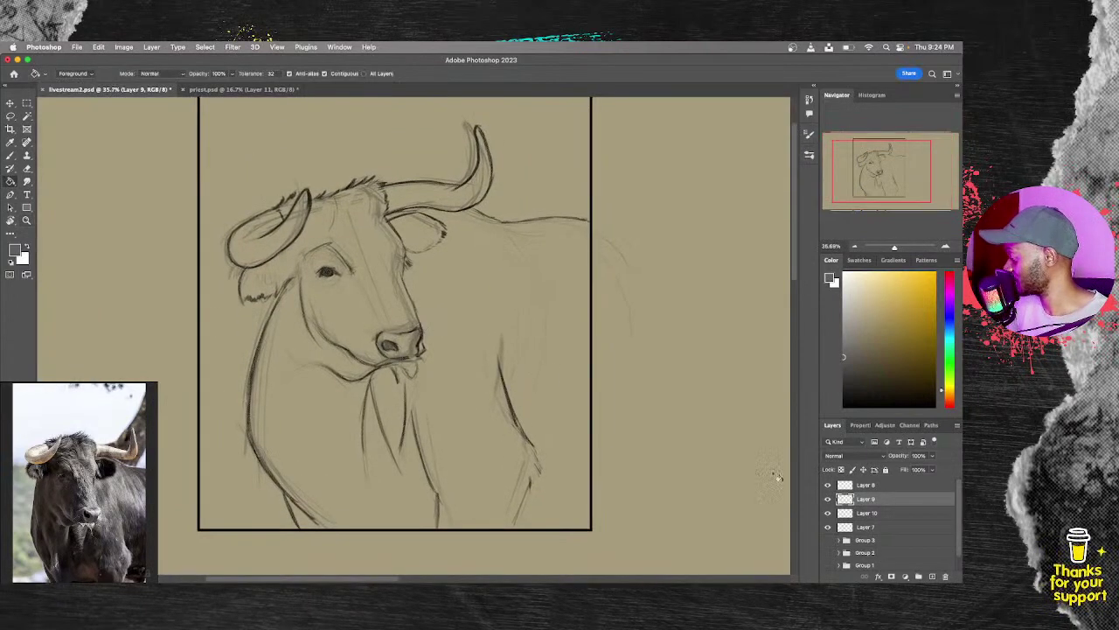
{"action": "left_click", "coordinate": [827, 498]}
{"action": "left_click", "coordinate": [827, 498]}
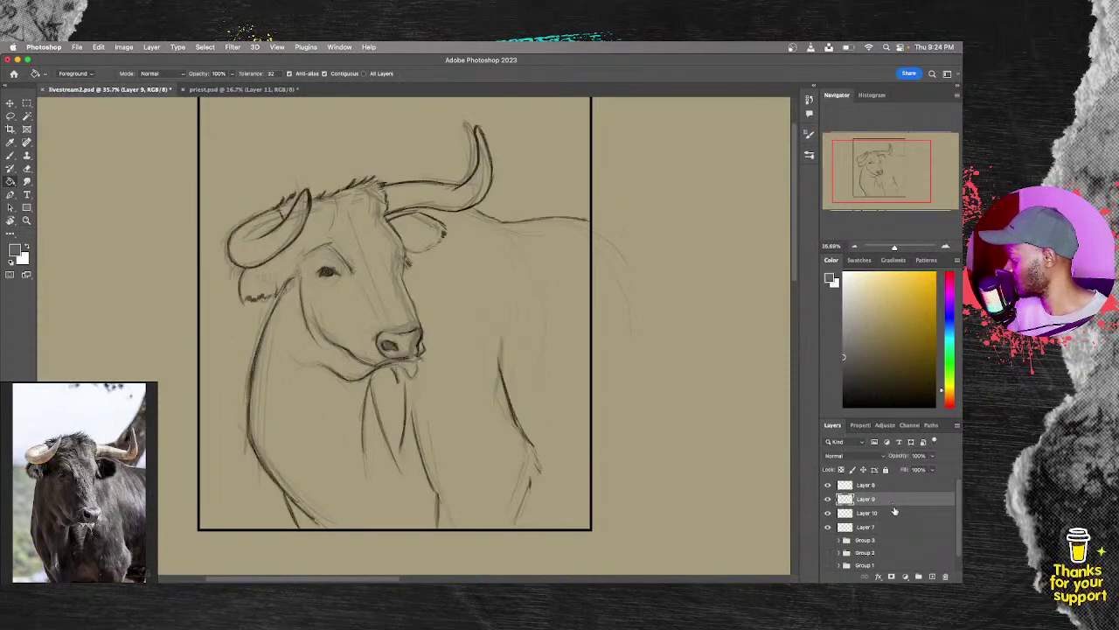
{"action": "left_click", "coordinate": [894, 512]}
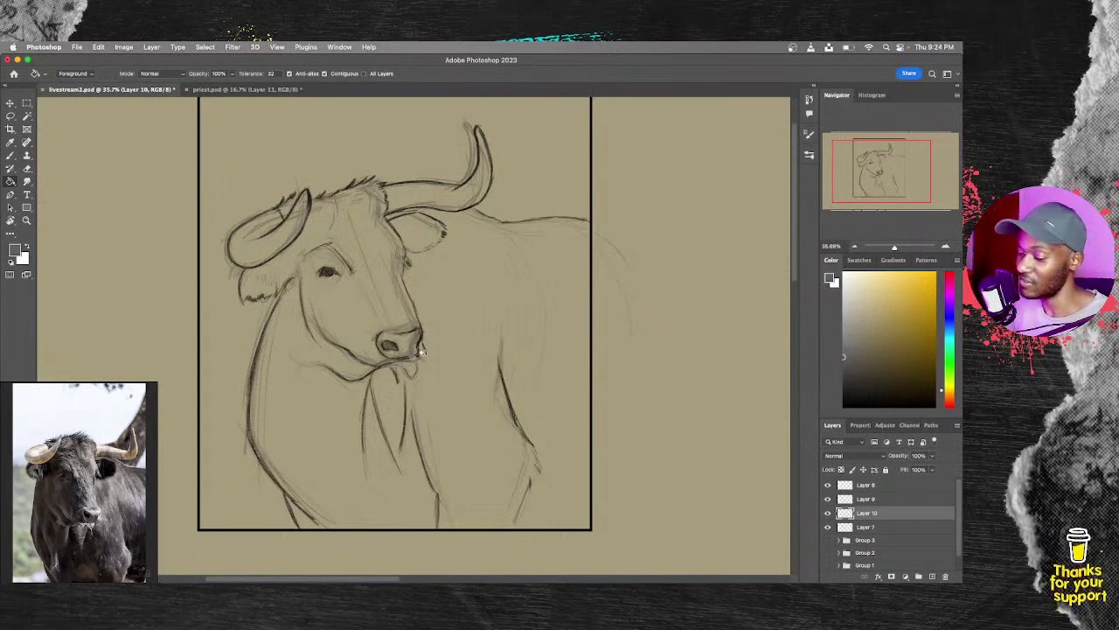
Step: Brush dark gray on Layer 10 over the near horn, head, ears and neck, extending diagonally into the chest and shoulder
{"action": "scroll", "coordinate": [420, 350], "scroll_direction": "up", "scroll_amount": 3}
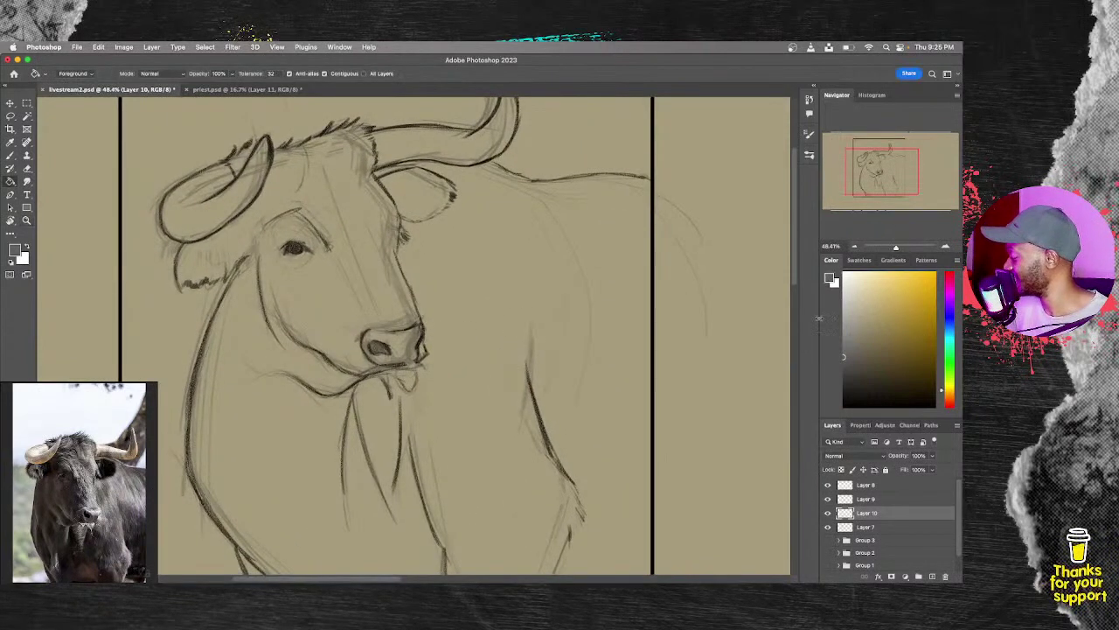
{"action": "key", "text": "b"}
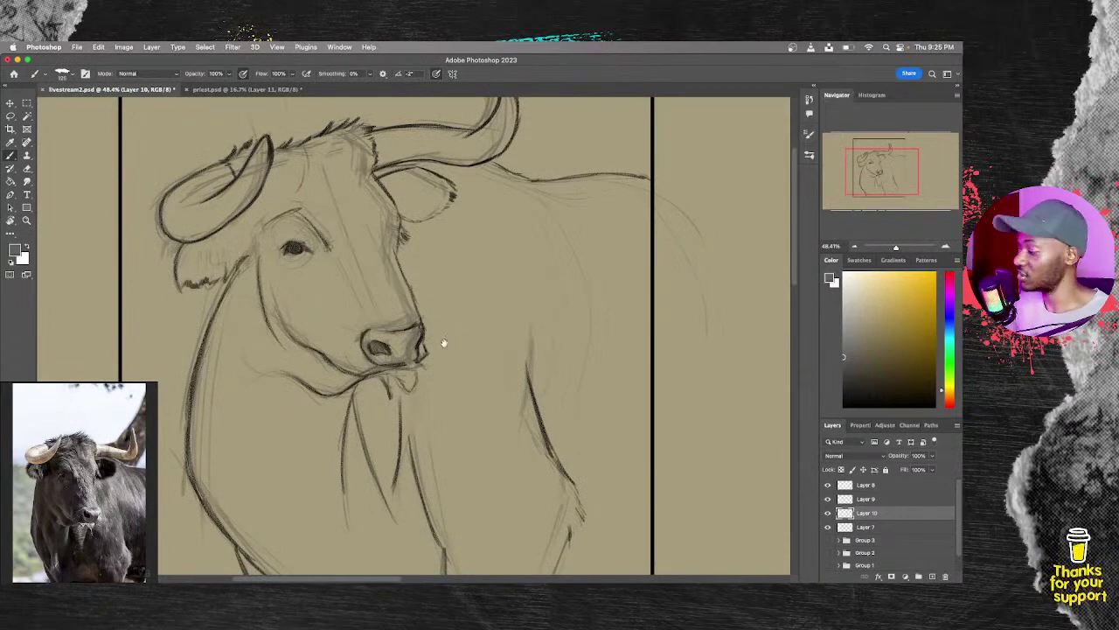
{"action": "left_click_drag", "start_coordinate": [443, 343], "coordinate": [382, 376]}
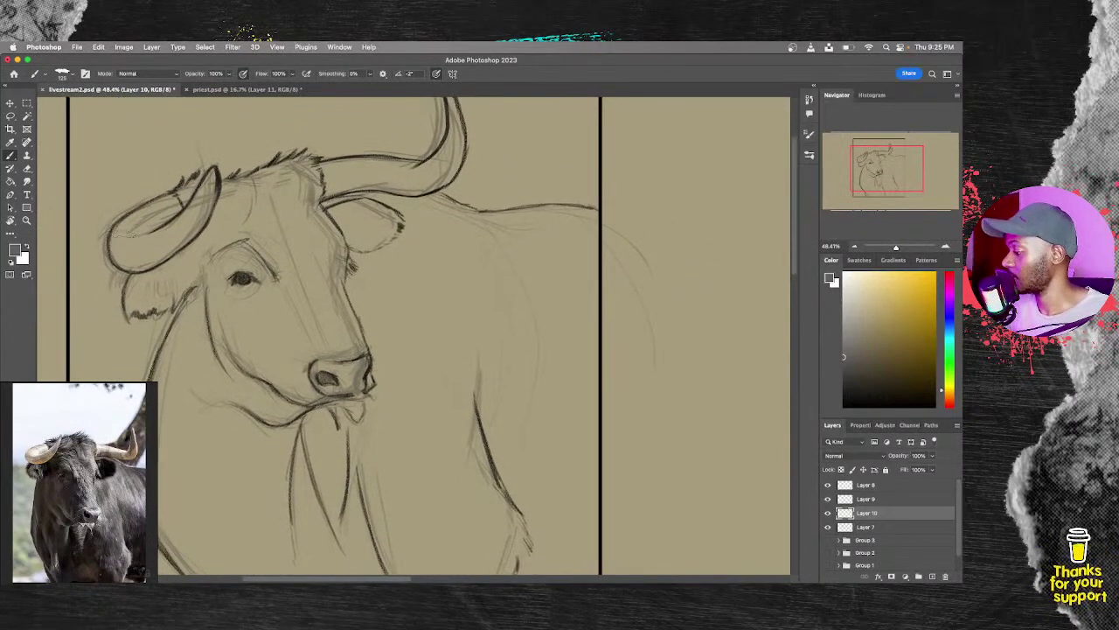
{"action": "mouse_move", "coordinate": [123, 257]}
{"action": "left_mouse_down"}
{"action": "mouse_move", "coordinate": [118, 231]}
{"action": "mouse_move", "coordinate": [126, 254]}
{"action": "mouse_move", "coordinate": [136, 223]}
{"action": "mouse_move", "coordinate": [138, 261]}
{"action": "mouse_move", "coordinate": [162, 223]}
{"action": "mouse_move", "coordinate": [173, 236]}
{"action": "mouse_move", "coordinate": [188, 229]}
{"action": "mouse_move", "coordinate": [208, 182]}
{"action": "mouse_move", "coordinate": [140, 223]}
{"action": "left_mouse_up"}
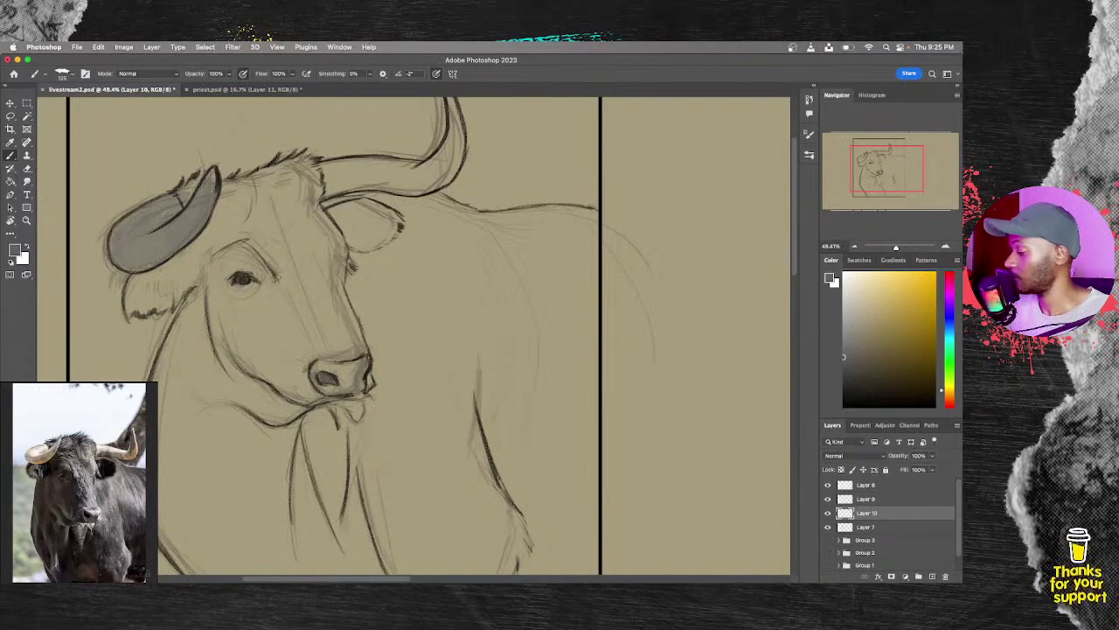
{"action": "mouse_move", "coordinate": [193, 245]}
{"action": "left_mouse_down"}
{"action": "mouse_move", "coordinate": [227, 219]}
{"action": "mouse_move", "coordinate": [127, 310]}
{"action": "mouse_move", "coordinate": [193, 271]}
{"action": "mouse_move", "coordinate": [219, 236]}
{"action": "mouse_move", "coordinate": [188, 332]}
{"action": "mouse_move", "coordinate": [262, 201]}
{"action": "mouse_move", "coordinate": [188, 411]}
{"action": "mouse_move", "coordinate": [206, 442]}
{"action": "mouse_move", "coordinate": [267, 345]}
{"action": "mouse_move", "coordinate": [315, 302]}
{"action": "mouse_move", "coordinate": [376, 313]}
{"action": "mouse_move", "coordinate": [419, 276]}
{"action": "mouse_move", "coordinate": [499, 273]}
{"action": "mouse_move", "coordinate": [333, 542]}
{"action": "mouse_move", "coordinate": [525, 275]}
{"action": "mouse_move", "coordinate": [306, 524]}
{"action": "mouse_move", "coordinate": [473, 245]}
{"action": "left_mouse_up"}
{"action": "mouse_move", "coordinate": [388, 355]}
{"action": "left_mouse_down"}
{"action": "mouse_move", "coordinate": [420, 241]}
{"action": "mouse_move", "coordinate": [294, 346]}
{"action": "mouse_move", "coordinate": [361, 208]}
{"action": "mouse_move", "coordinate": [315, 219]}
{"action": "left_mouse_up"}
{"action": "mouse_move", "coordinate": [232, 275]}
{"action": "left_mouse_down"}
{"action": "mouse_move", "coordinate": [245, 215]}
{"action": "mouse_move", "coordinate": [223, 185]}
{"action": "mouse_move", "coordinate": [328, 167]}
{"action": "mouse_move", "coordinate": [259, 181]}
{"action": "mouse_move", "coordinate": [410, 184]}
{"action": "mouse_move", "coordinate": [457, 159]}
{"action": "mouse_move", "coordinate": [434, 173]}
{"action": "left_mouse_up"}
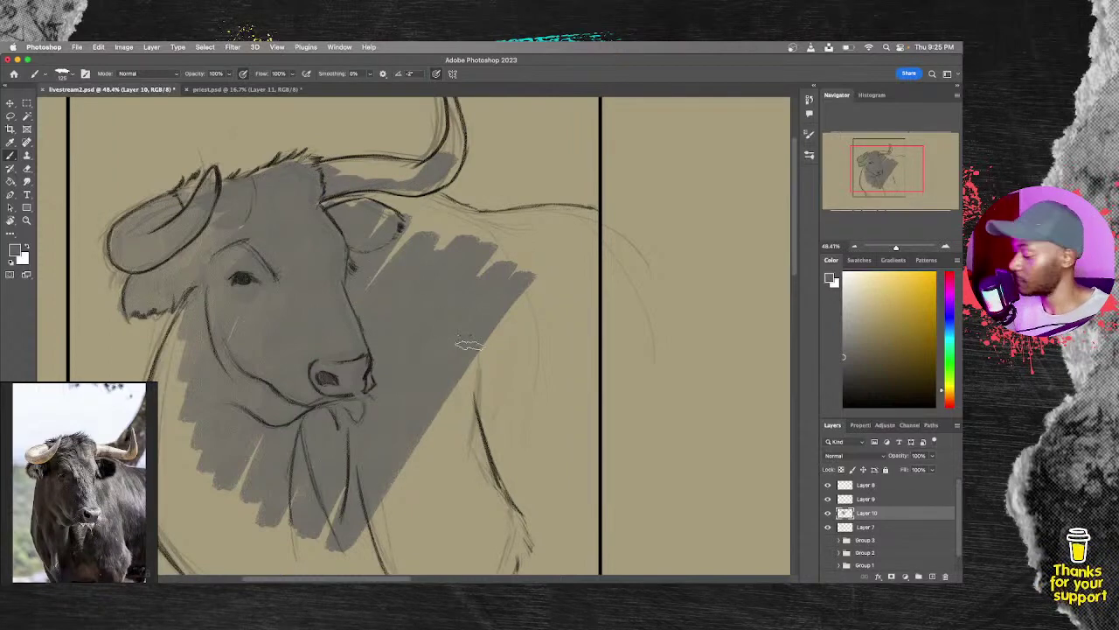
Step: Brush gray down the bull's front outline, covering the neck and outer chest to the frame's bottom edge
{"action": "key", "text": "z"}
{"action": "left_click_drag", "start_coordinate": [469, 354], "coordinate": [434, 364]}
{"action": "left_click_drag", "start_coordinate": [460, 407], "coordinate": [341, 399]}
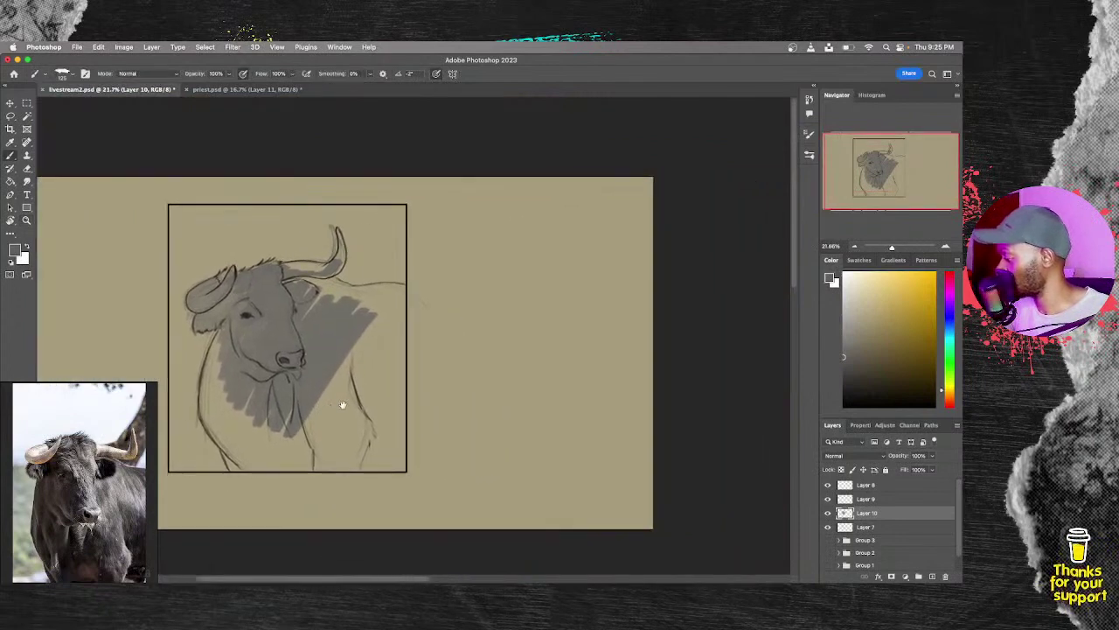
{"action": "key", "text": "b"}
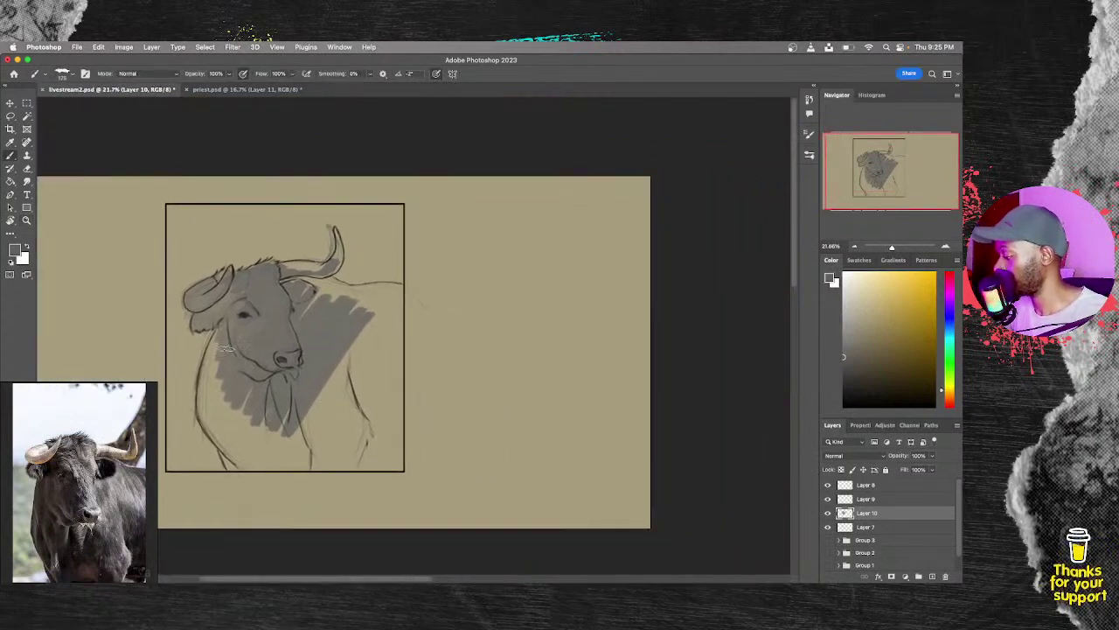
{"action": "left_click_drag", "start_coordinate": [216, 330], "coordinate": [213, 426]}
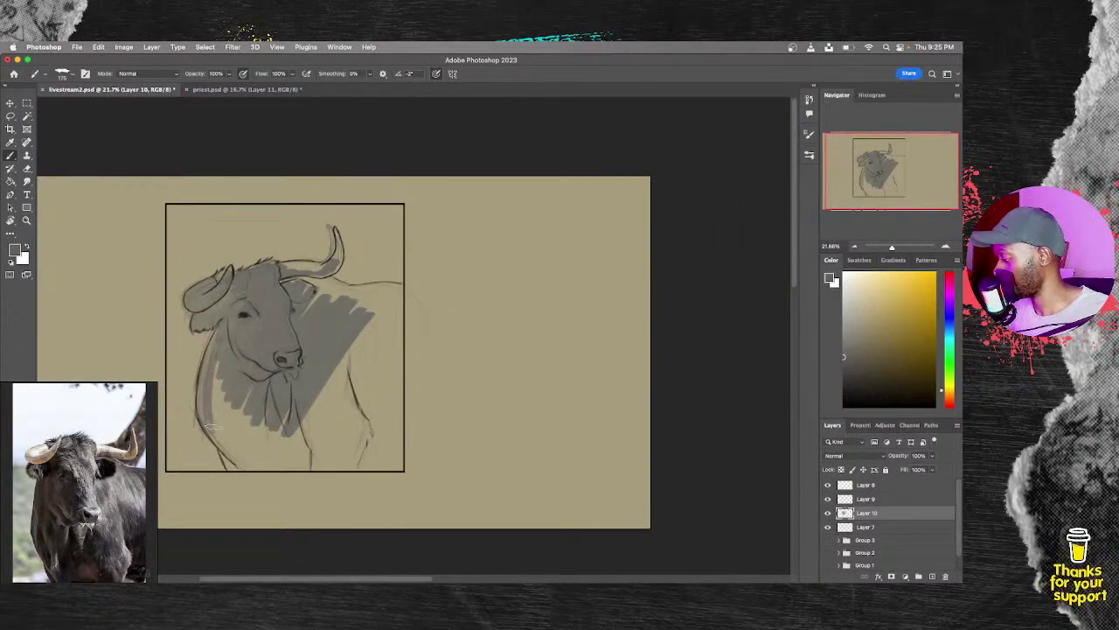
{"action": "mouse_move", "coordinate": [216, 363]}
{"action": "left_mouse_down"}
{"action": "mouse_move", "coordinate": [214, 442]}
{"action": "mouse_move", "coordinate": [238, 462]}
{"action": "left_mouse_up"}
{"action": "mouse_move", "coordinate": [224, 397]}
{"action": "left_mouse_down"}
{"action": "mouse_move", "coordinate": [245, 467]}
{"action": "mouse_move", "coordinate": [236, 474]}
{"action": "left_mouse_up"}
{"action": "mouse_move", "coordinate": [204, 371]}
{"action": "left_mouse_down"}
{"action": "mouse_move", "coordinate": [206, 426]}
{"action": "mouse_move", "coordinate": [245, 468]}
{"action": "left_mouse_up"}
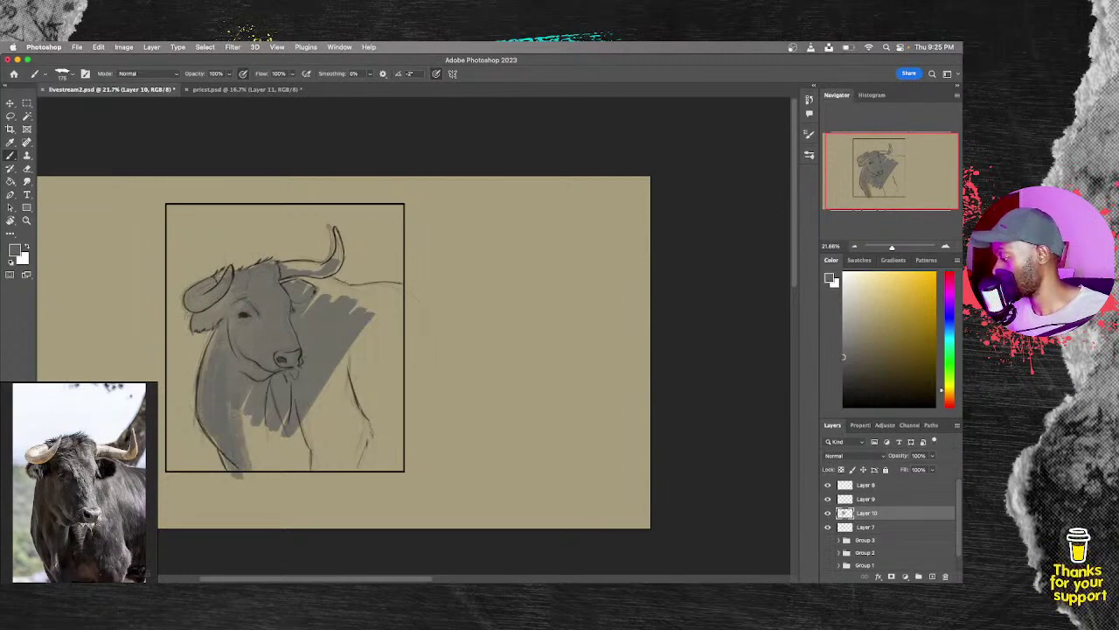
Step: Fill the lower chest, legs and flank with gray strokes reaching the frame's bottom and right edges
{"action": "left_click_drag", "start_coordinate": [240, 395], "coordinate": [254, 463]}
{"action": "left_click_drag", "start_coordinate": [250, 423], "coordinate": [259, 468]}
{"action": "left_click_drag", "start_coordinate": [283, 408], "coordinate": [271, 470]}
{"action": "left_click_drag", "start_coordinate": [329, 374], "coordinate": [299, 468]}
{"action": "mouse_move", "coordinate": [358, 348]}
{"action": "left_mouse_down"}
{"action": "mouse_move", "coordinate": [307, 467]}
{"action": "mouse_move", "coordinate": [324, 467]}
{"action": "left_mouse_up"}
{"action": "left_click_drag", "start_coordinate": [392, 374], "coordinate": [341, 467]}
{"action": "left_click_drag", "start_coordinate": [395, 394], "coordinate": [367, 469]}
{"action": "left_click_drag", "start_coordinate": [395, 342], "coordinate": [385, 469]}
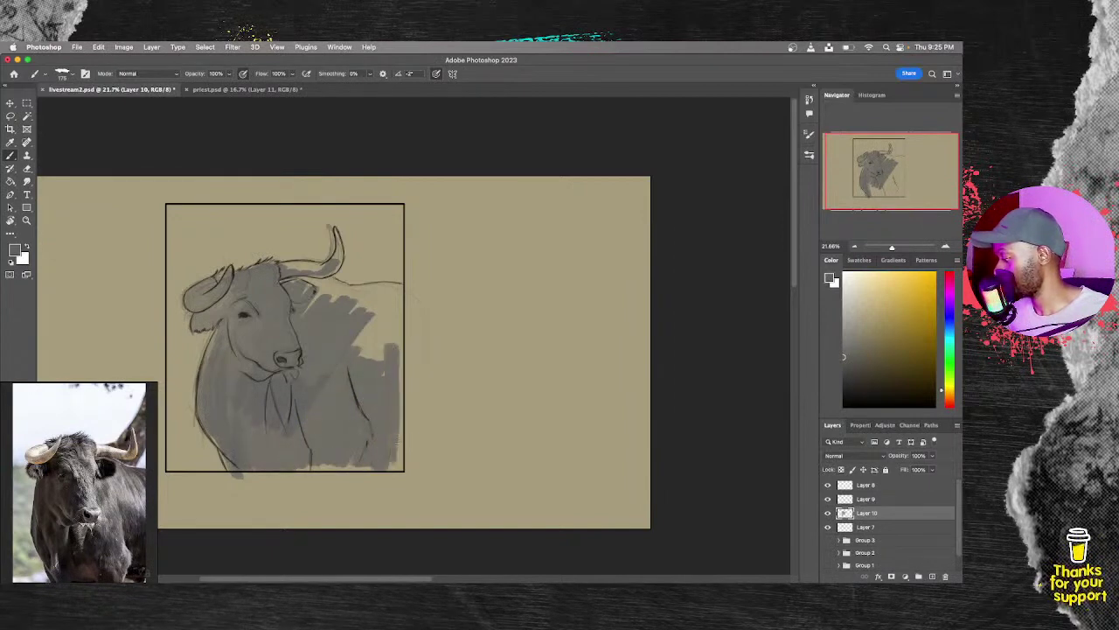
Step: Fill the remaining gaps on the upper flank, back, far ear and far horn with gray
{"action": "mouse_move", "coordinate": [399, 321]}
{"action": "left_mouse_down"}
{"action": "mouse_move", "coordinate": [394, 406]}
{"action": "mouse_move", "coordinate": [376, 361]}
{"action": "left_mouse_up"}
{"action": "mouse_move", "coordinate": [384, 301]}
{"action": "left_mouse_down"}
{"action": "mouse_move", "coordinate": [364, 356]}
{"action": "mouse_move", "coordinate": [357, 346]}
{"action": "left_mouse_up"}
{"action": "mouse_move", "coordinate": [386, 293]}
{"action": "left_mouse_down"}
{"action": "mouse_move", "coordinate": [353, 345]}
{"action": "mouse_move", "coordinate": [369, 308]}
{"action": "mouse_move", "coordinate": [402, 325]}
{"action": "mouse_move", "coordinate": [353, 334]}
{"action": "left_mouse_up"}
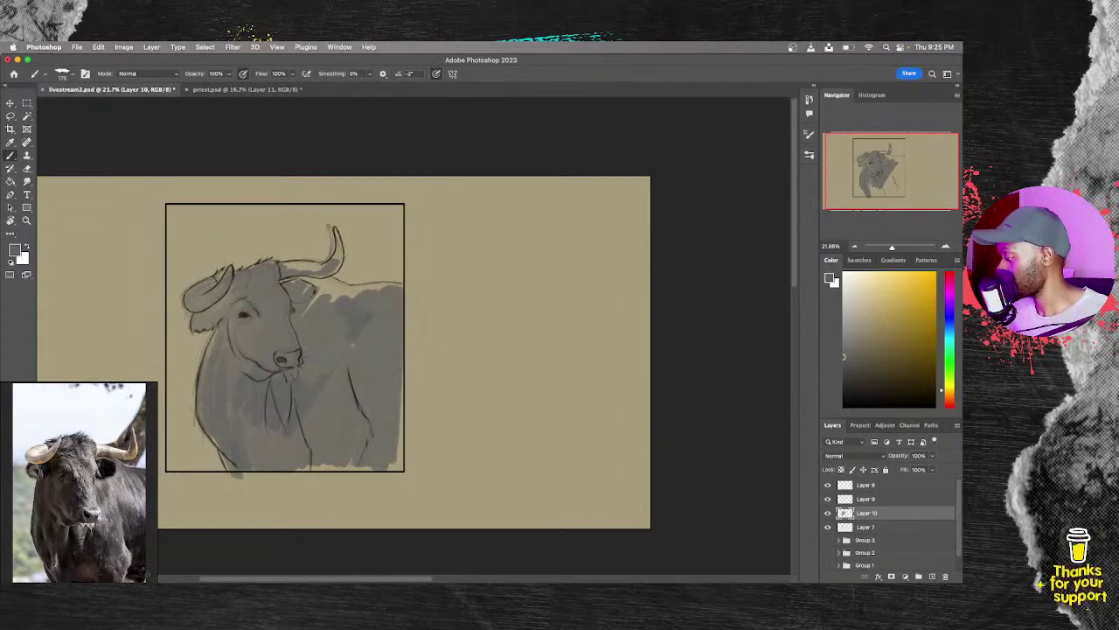
{"action": "left_click_drag", "start_coordinate": [329, 294], "coordinate": [306, 311]}
{"action": "mouse_move", "coordinate": [315, 287]}
{"action": "left_mouse_down"}
{"action": "mouse_move", "coordinate": [299, 316]}
{"action": "mouse_move", "coordinate": [294, 288]}
{"action": "mouse_move", "coordinate": [333, 233]}
{"action": "left_mouse_up"}
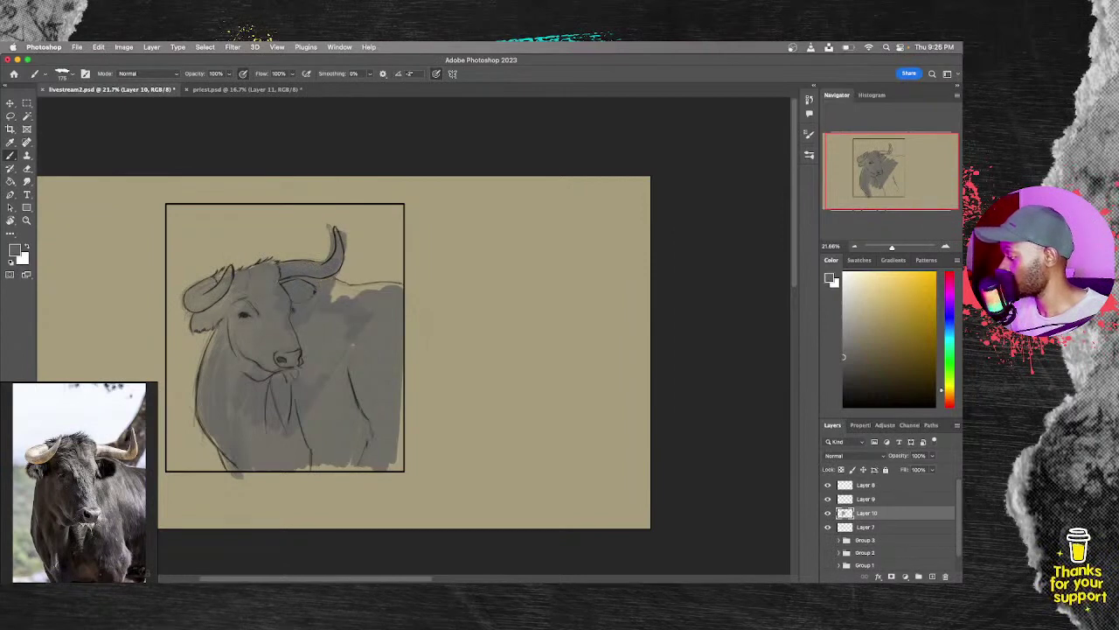
{"action": "left_click_drag", "start_coordinate": [350, 298], "coordinate": [381, 288]}
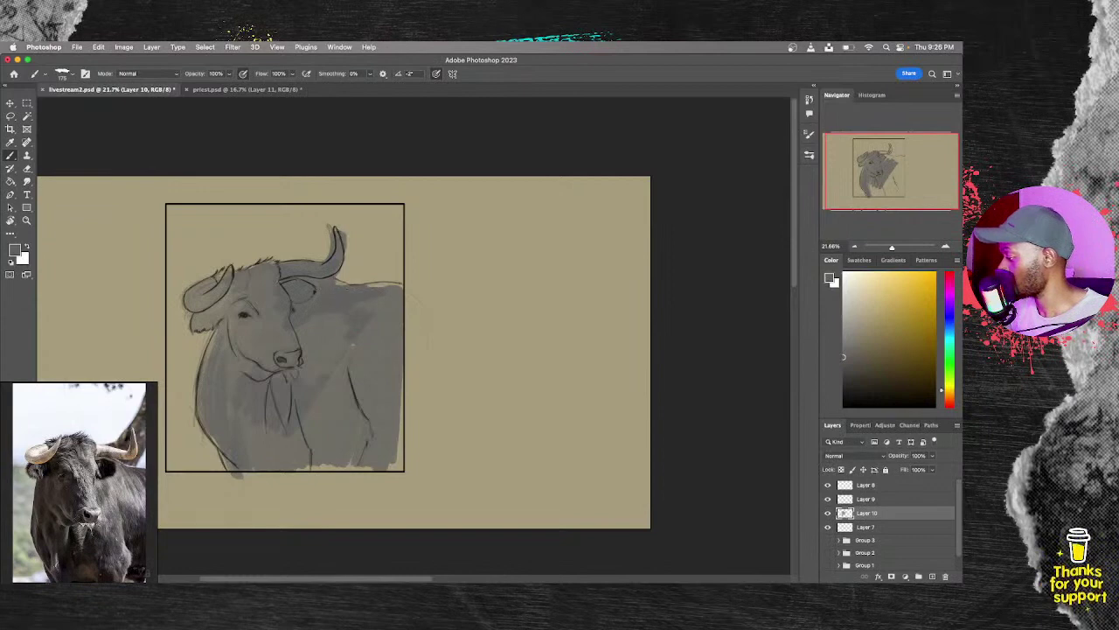
Step: Paint a second, denser gray pass over the shoulder, face, near horn, neck and chest to even out the base
{"action": "left_click_drag", "start_coordinate": [299, 373], "coordinate": [340, 323]}
{"action": "left_click_drag", "start_coordinate": [247, 435], "coordinate": [224, 403]}
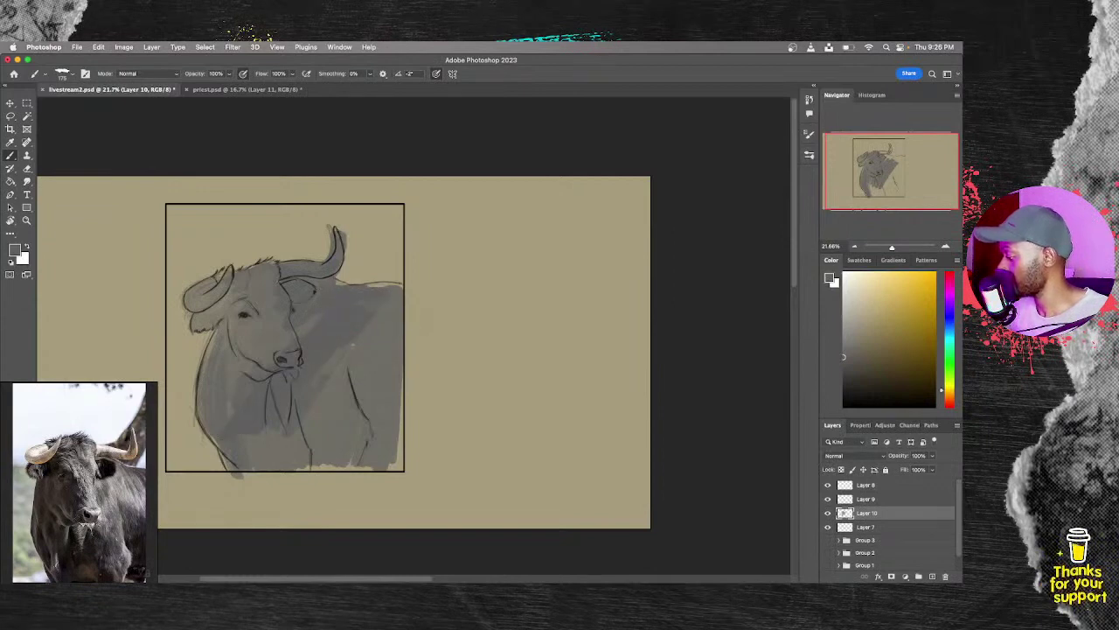
{"action": "left_click_drag", "start_coordinate": [271, 358], "coordinate": [312, 322]}
{"action": "mouse_move", "coordinate": [238, 392]}
{"action": "left_mouse_down"}
{"action": "mouse_move", "coordinate": [275, 325]}
{"action": "mouse_move", "coordinate": [265, 312]}
{"action": "mouse_move", "coordinate": [247, 325]}
{"action": "left_mouse_up"}
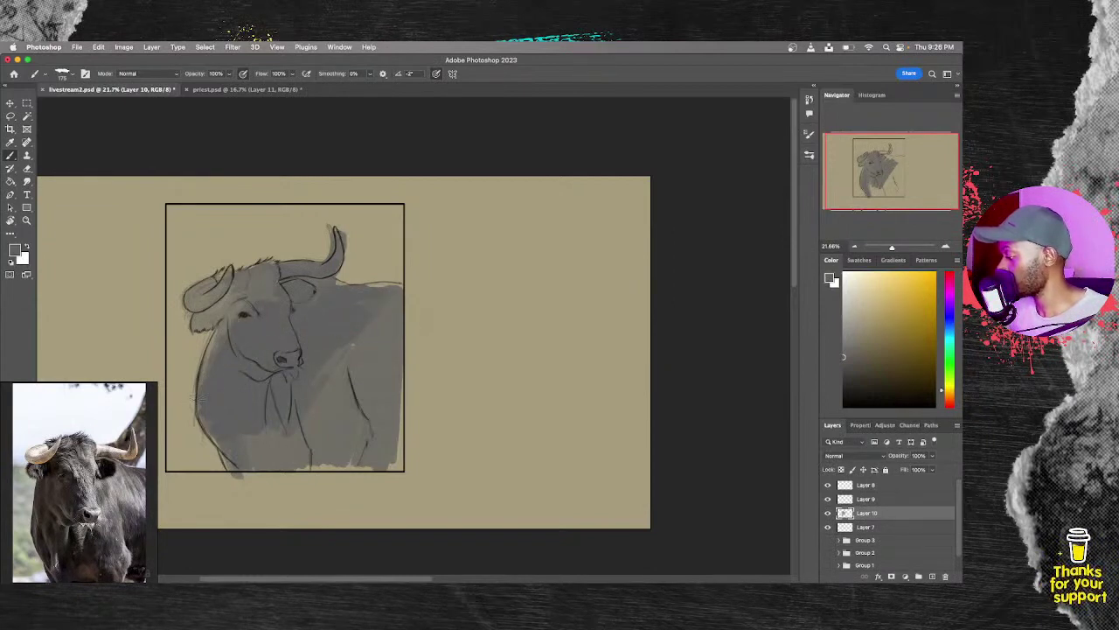
{"action": "mouse_move", "coordinate": [198, 394]}
{"action": "left_mouse_down"}
{"action": "mouse_move", "coordinate": [238, 306]}
{"action": "mouse_move", "coordinate": [281, 274]}
{"action": "mouse_move", "coordinate": [222, 298]}
{"action": "mouse_move", "coordinate": [194, 325]}
{"action": "left_mouse_up"}
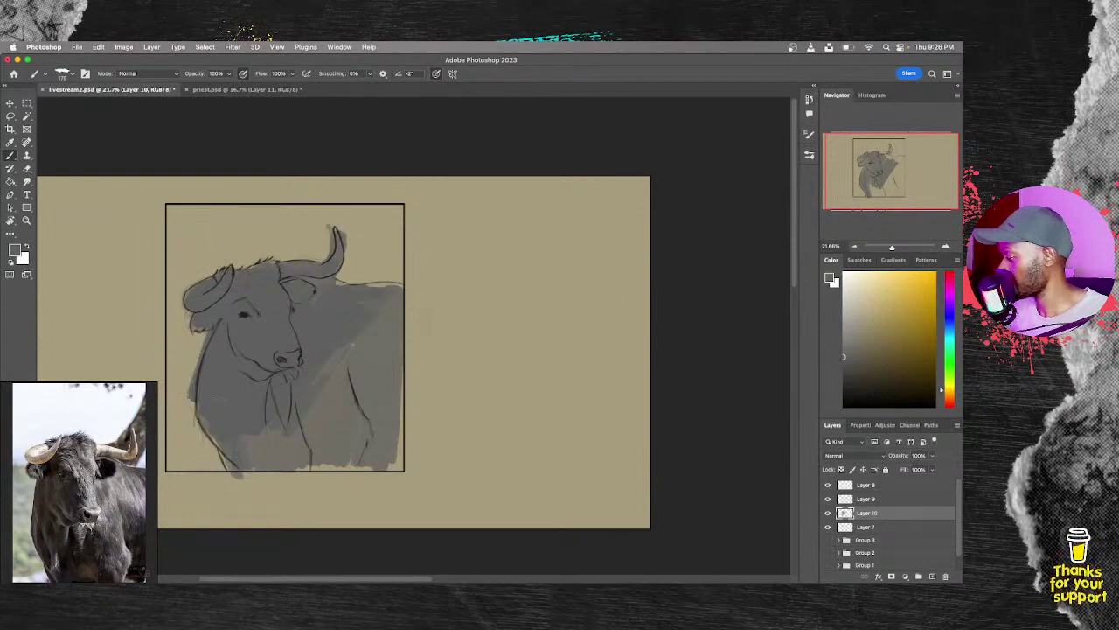
{"action": "mouse_move", "coordinate": [210, 421]}
{"action": "left_mouse_down"}
{"action": "mouse_move", "coordinate": [254, 446]}
{"action": "mouse_move", "coordinate": [234, 472]}
{"action": "mouse_move", "coordinate": [276, 474]}
{"action": "left_mouse_up"}
{"action": "left_click_drag", "start_coordinate": [283, 435], "coordinate": [297, 472]}
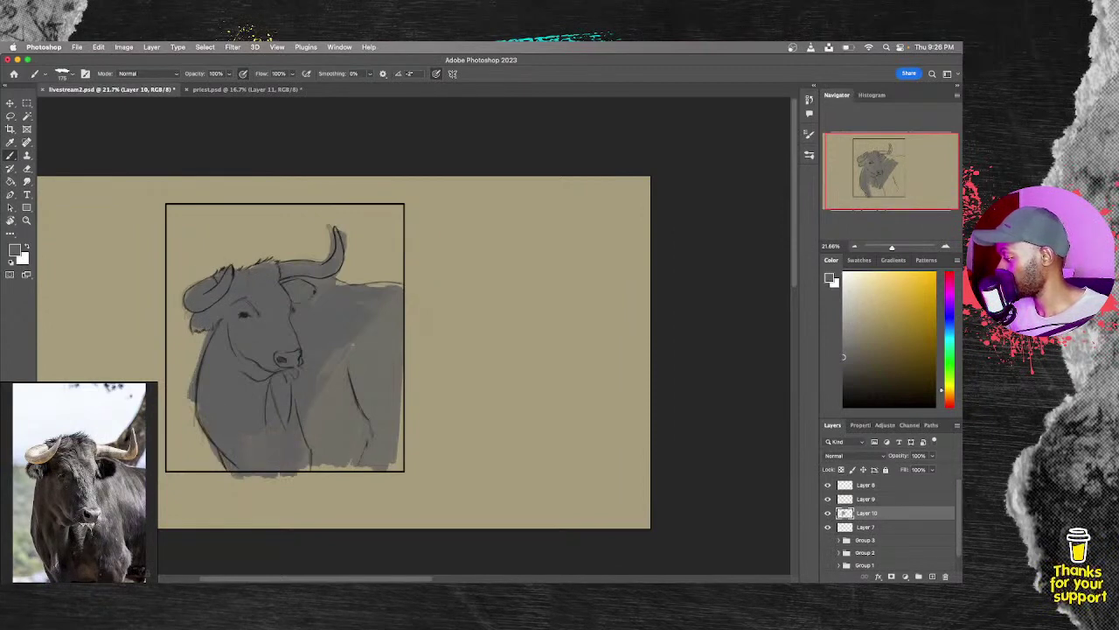
Step: Even out the gray over the flank and hindquarters, covering gaps at the back line and the frame's bottom edge
{"action": "left_click_drag", "start_coordinate": [327, 358], "coordinate": [317, 467]}
{"action": "left_click_drag", "start_coordinate": [348, 332], "coordinate": [336, 464]}
{"action": "mouse_move", "coordinate": [376, 319]}
{"action": "left_mouse_down"}
{"action": "mouse_move", "coordinate": [350, 468]}
{"action": "mouse_move", "coordinate": [371, 481]}
{"action": "left_mouse_up"}
{"action": "mouse_move", "coordinate": [382, 385]}
{"action": "left_mouse_down"}
{"action": "mouse_move", "coordinate": [376, 479]}
{"action": "mouse_move", "coordinate": [401, 351]}
{"action": "mouse_move", "coordinate": [385, 313]}
{"action": "mouse_move", "coordinate": [396, 303]}
{"action": "left_mouse_up"}
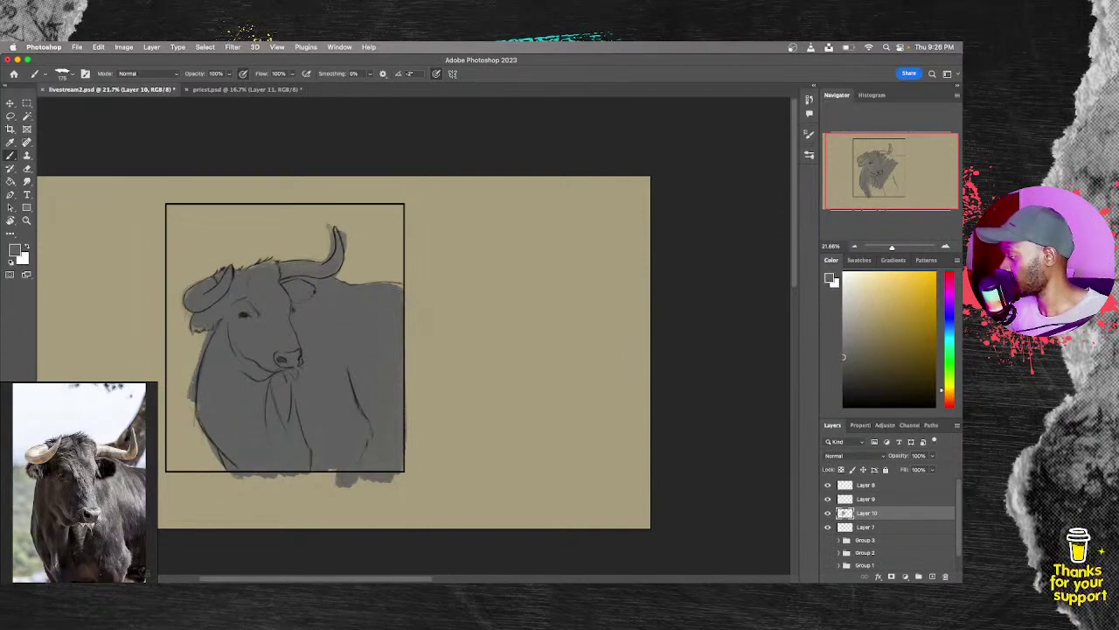
{"action": "left_click_drag", "start_coordinate": [379, 281], "coordinate": [406, 306]}
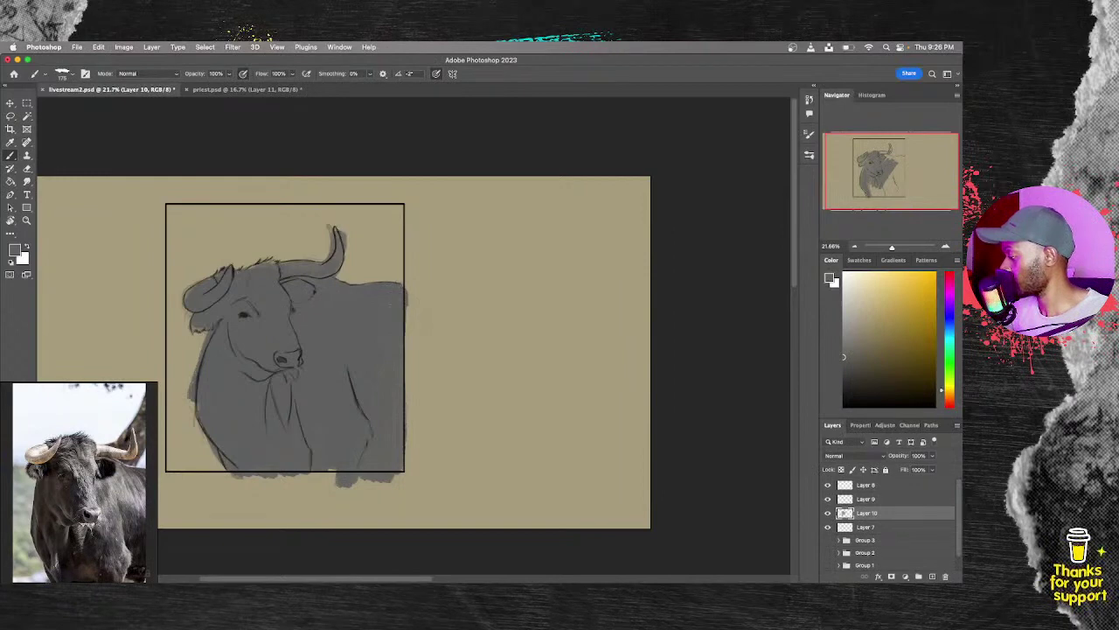
{"action": "left_click_drag", "start_coordinate": [316, 473], "coordinate": [336, 475]}
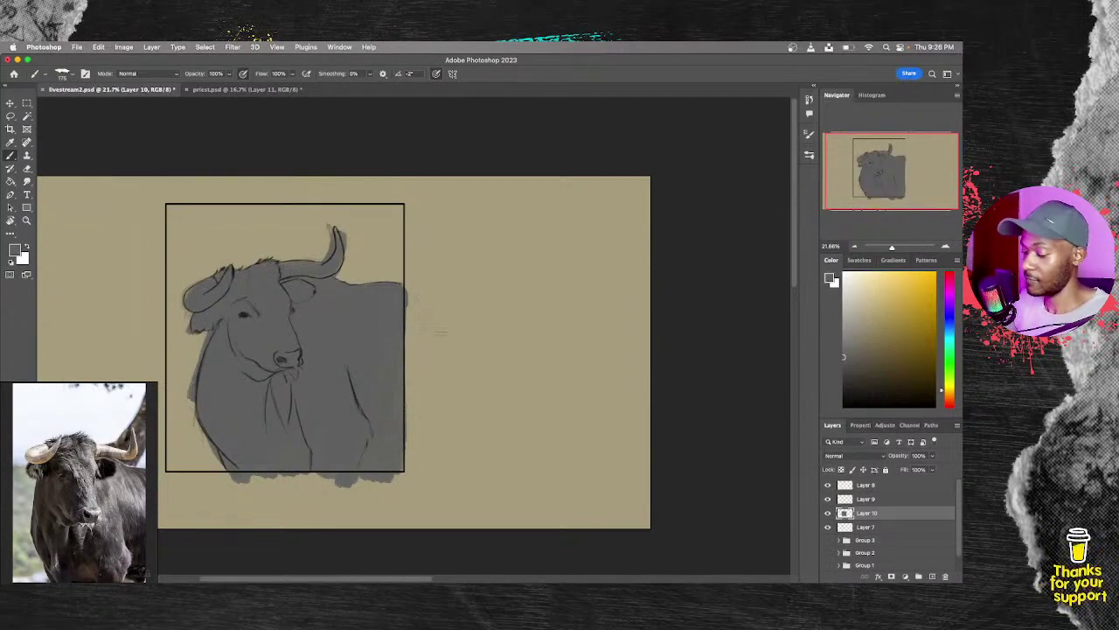
Step: Erase the gray overspill around the far horn, outside the neck outline and below the frame
{"action": "key", "text": "z"}
{"action": "mouse_move", "coordinate": [410, 331]}
{"action": "left_mouse_down"}
{"action": "mouse_move", "coordinate": [386, 340]}
{"action": "mouse_move", "coordinate": [400, 321]}
{"action": "mouse_move", "coordinate": [392, 325]}
{"action": "left_mouse_up"}
{"action": "left_click_drag", "start_coordinate": [354, 340], "coordinate": [362, 410]}
{"action": "left_click_drag", "start_coordinate": [401, 327], "coordinate": [369, 295]}
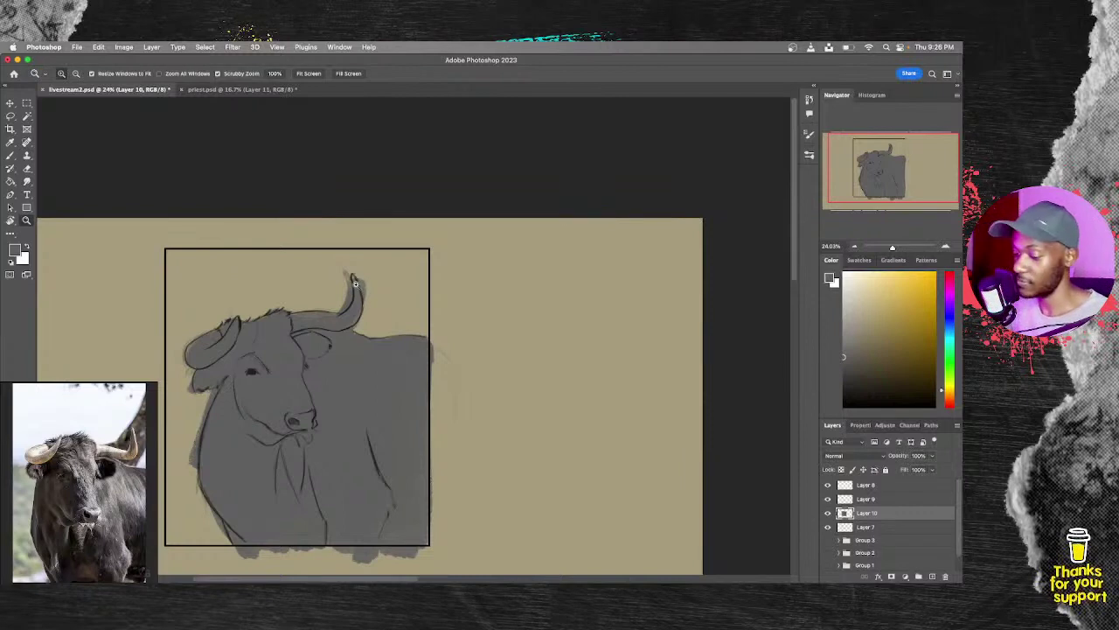
{"action": "key", "text": "b"}
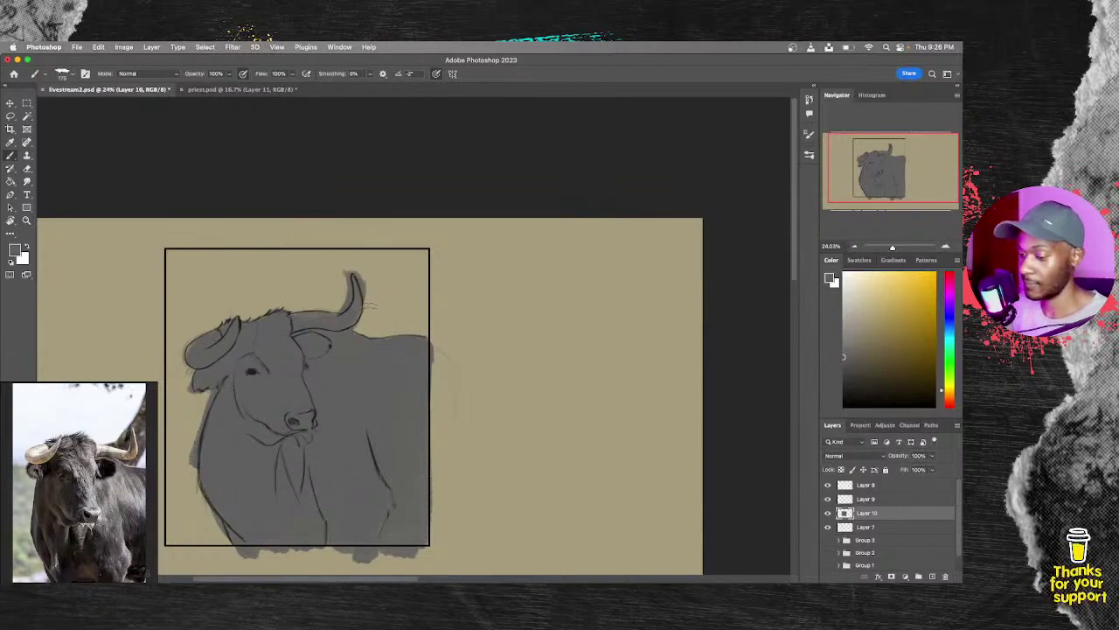
{"action": "key", "text": "e"}
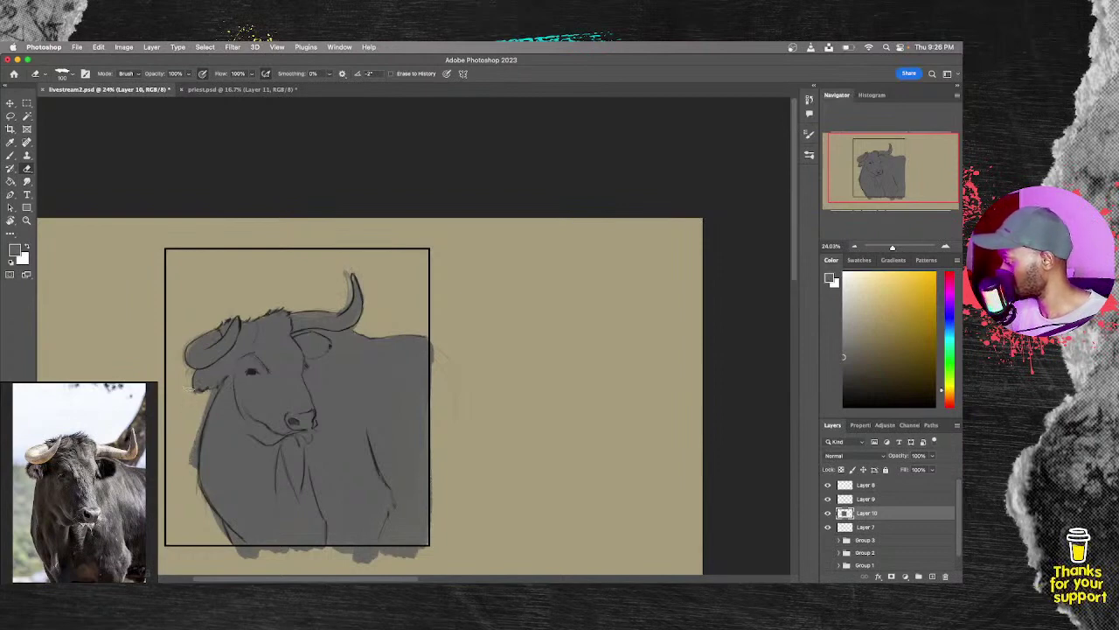
{"action": "left_click_drag", "start_coordinate": [200, 411], "coordinate": [189, 481]}
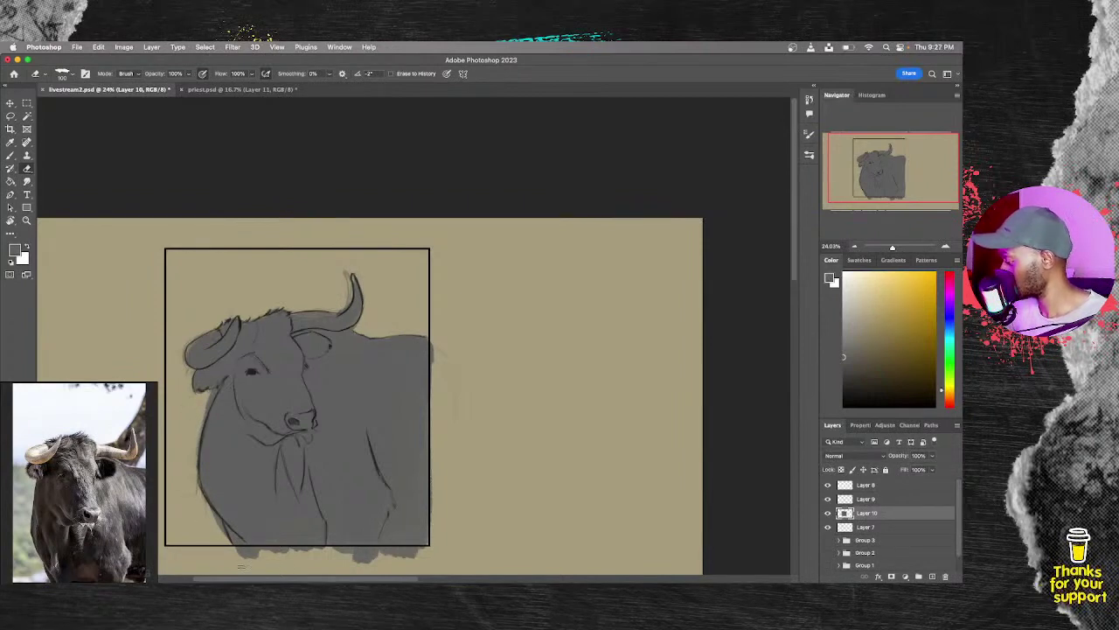
{"action": "left_click_drag", "start_coordinate": [236, 551], "coordinate": [409, 553]}
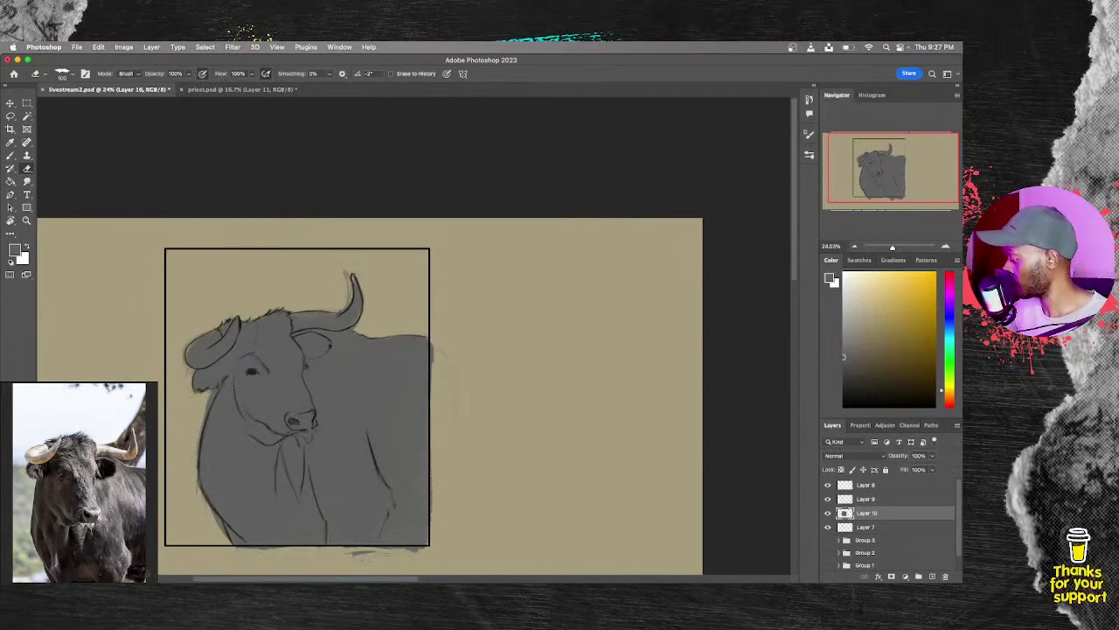
Step: Add a layer clipped to Layer 10, set it to Multiply, and choose a darker gray for shadows
{"action": "key", "text": "b"}
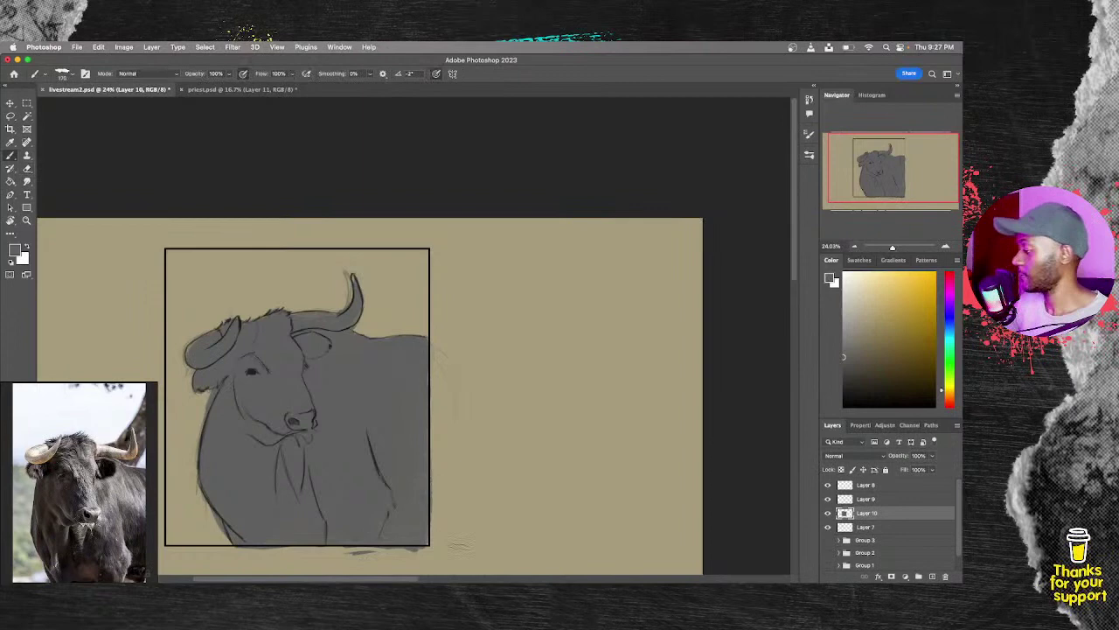
{"action": "left_click", "coordinate": [931, 576]}
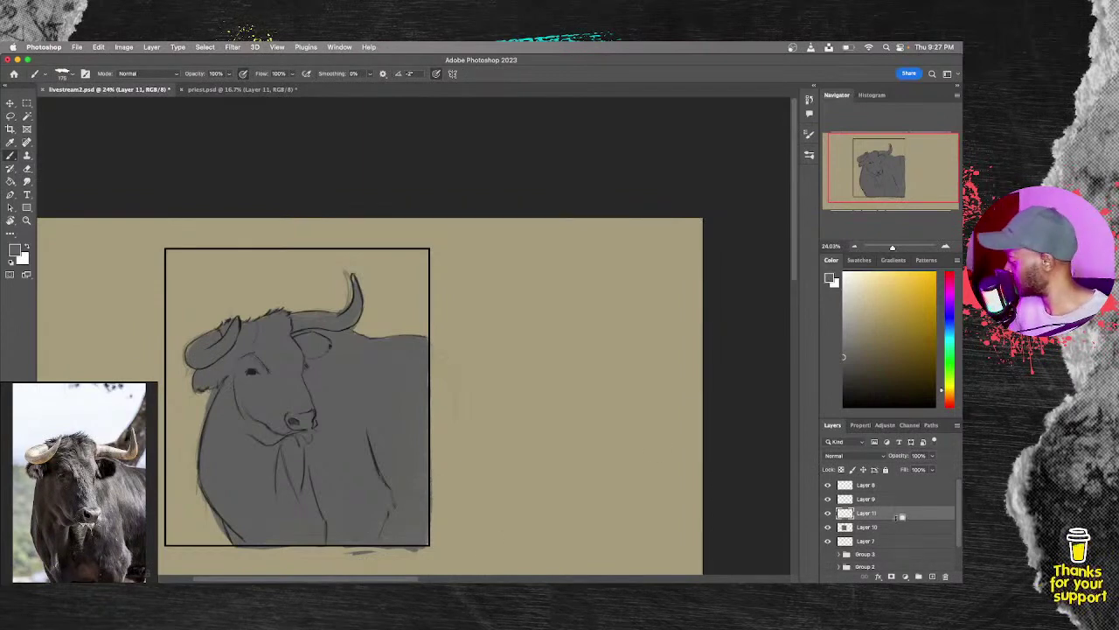
{"action": "left_click", "coordinate": [899, 520], "text": "alt"}
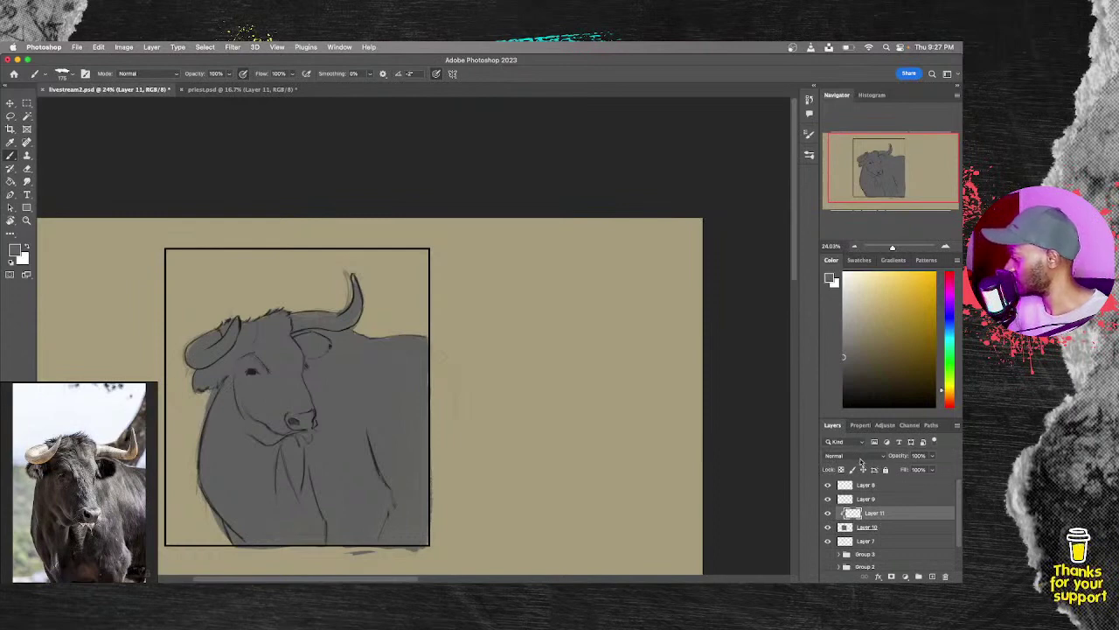
{"action": "left_click", "coordinate": [861, 458]}
{"action": "left_click", "coordinate": [864, 495]}
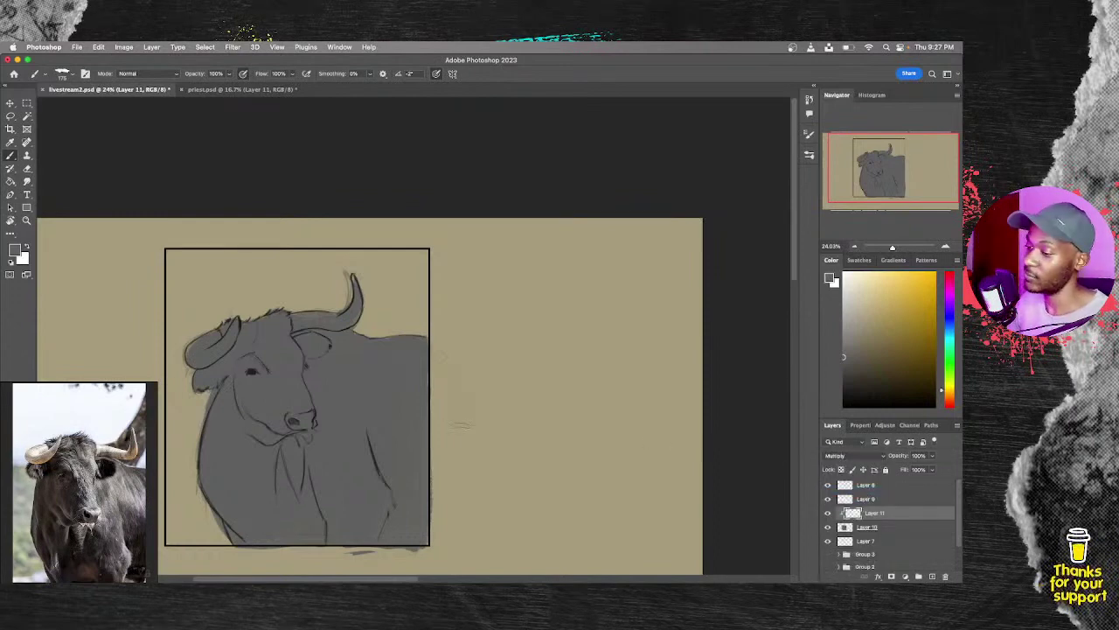
{"action": "left_click", "coordinate": [843, 376]}
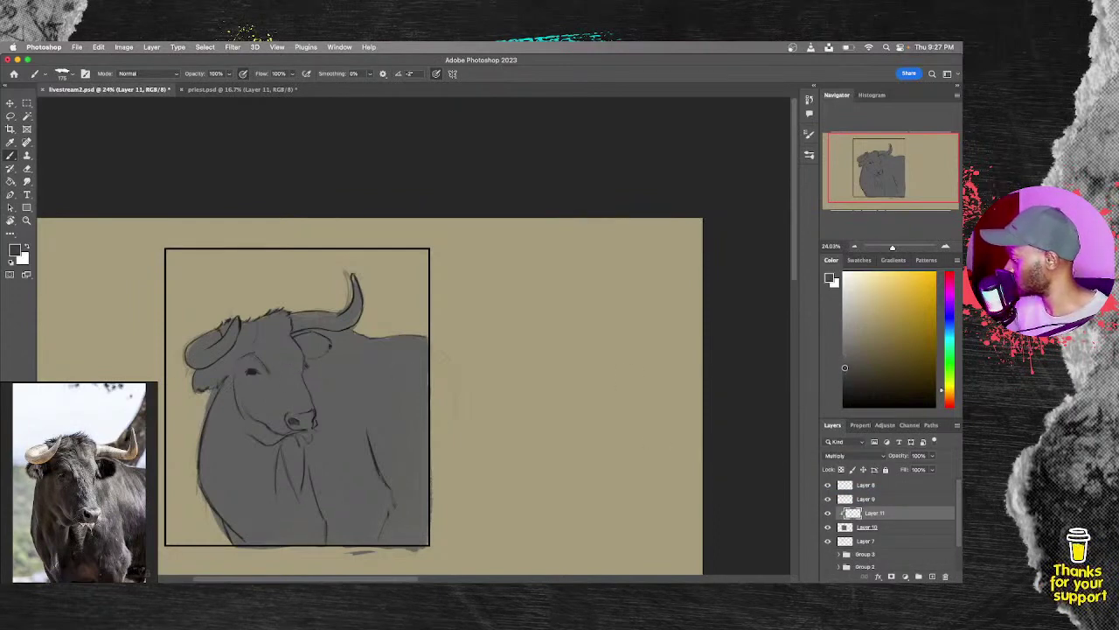
Step: Undo a test shadow stroke on the neck, and shade the face between eye and nostril with a smaller brush
{"action": "left_click_drag", "start_coordinate": [220, 451], "coordinate": [222, 489]}
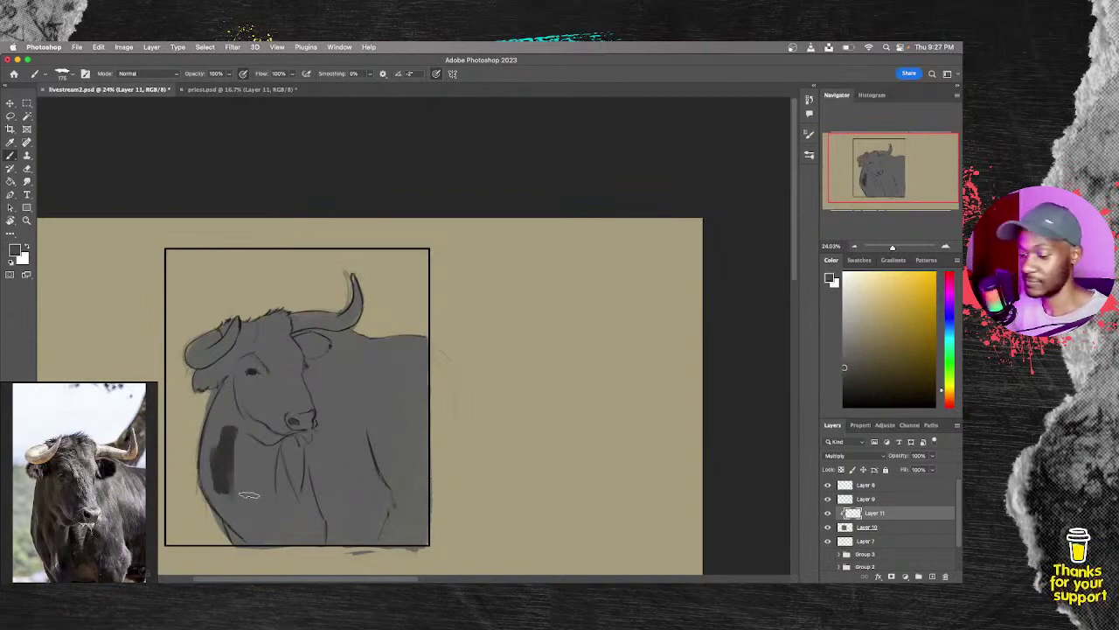
{"action": "key", "text": "super+z"}
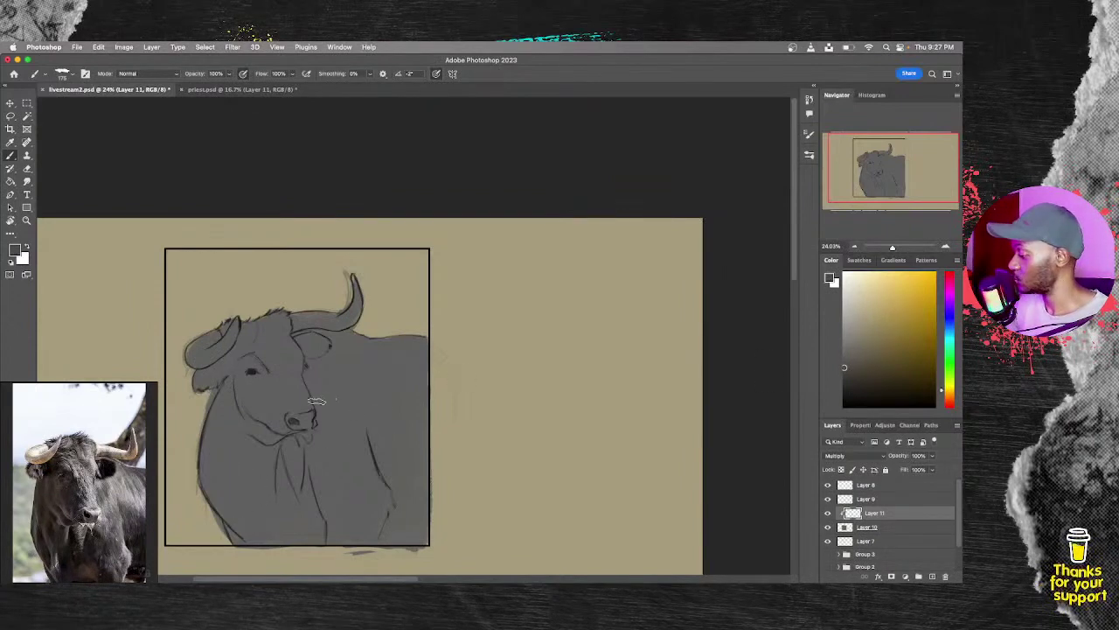
{"action": "key", "text": "bracketright"}
{"action": "key", "text": "bracketright"}
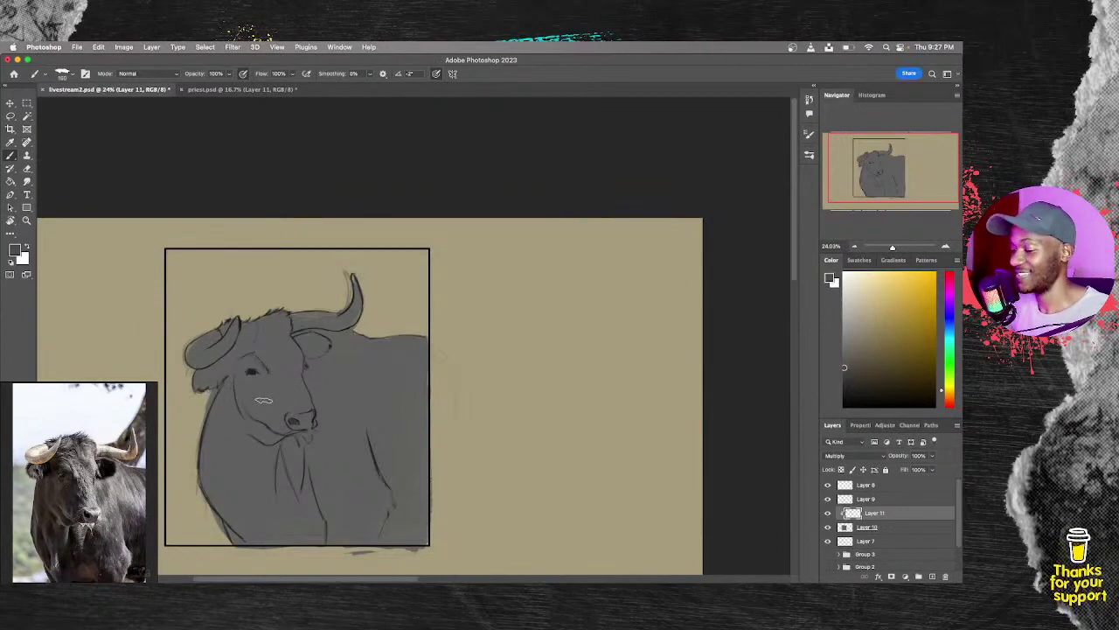
{"action": "key", "text": "super+space"}
{"action": "mouse_move", "coordinate": [279, 392]}
{"action": "left_mouse_down"}
{"action": "mouse_move", "coordinate": [315, 377]}
{"action": "mouse_move", "coordinate": [294, 371]}
{"action": "mouse_move", "coordinate": [294, 348]}
{"action": "left_mouse_up"}
{"action": "key", "text": "space"}
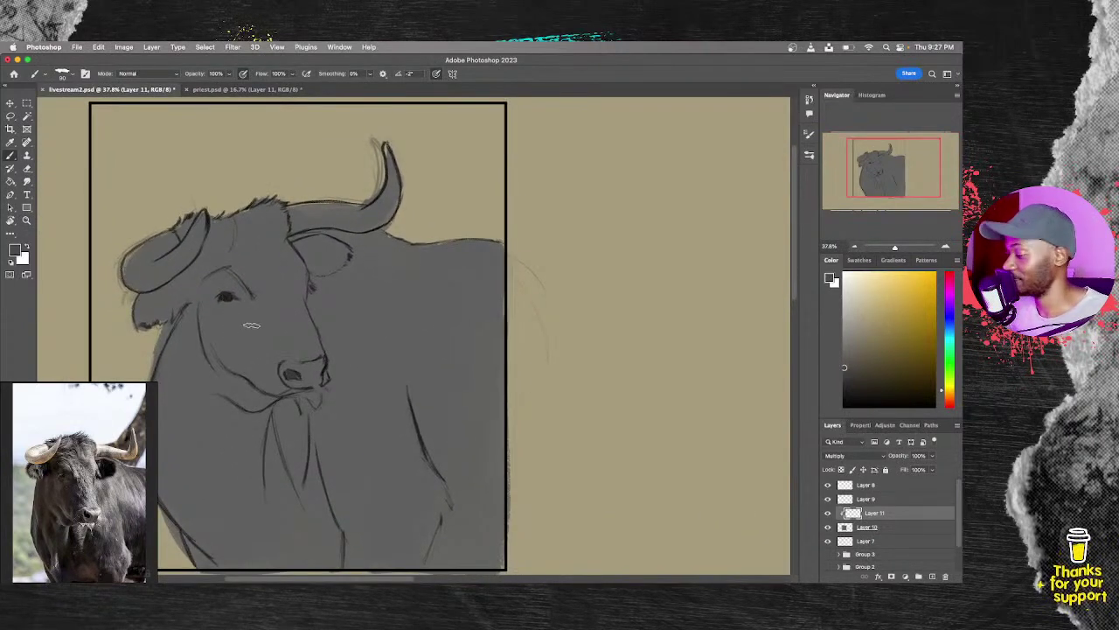
{"action": "mouse_move", "coordinate": [240, 325]}
{"action": "left_mouse_down"}
{"action": "mouse_move", "coordinate": [253, 365]}
{"action": "mouse_move", "coordinate": [261, 320]}
{"action": "mouse_move", "coordinate": [262, 362]}
{"action": "mouse_move", "coordinate": [271, 371]}
{"action": "mouse_move", "coordinate": [277, 338]}
{"action": "mouse_move", "coordinate": [273, 372]}
{"action": "left_mouse_up"}
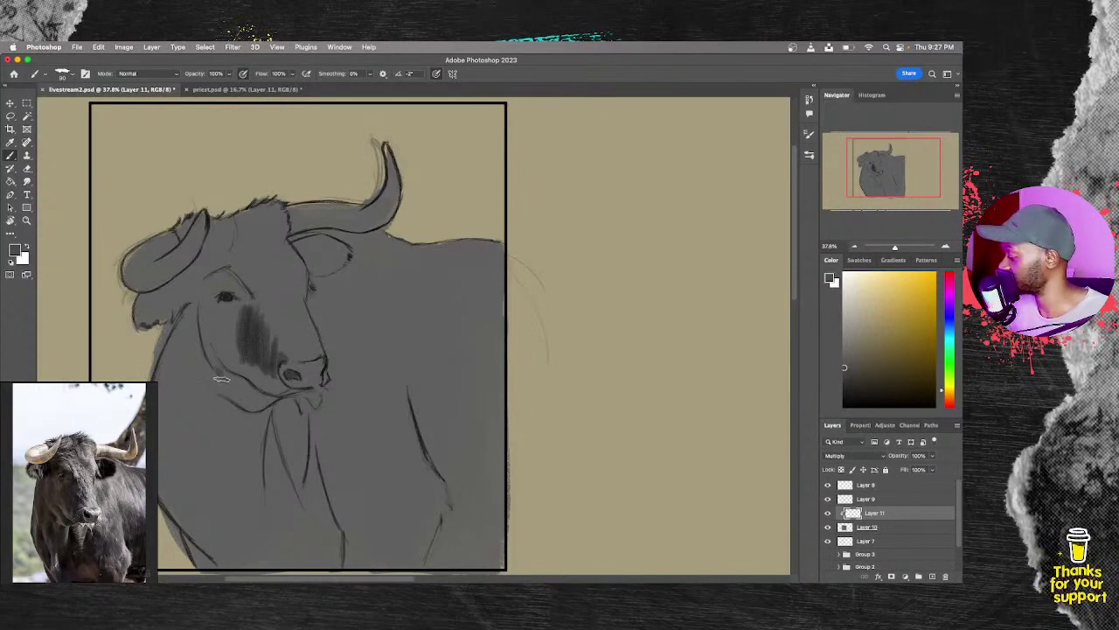
Step: Shade under the jaw, around the eye and brow, down the cheek, and on the forehead tuft
{"action": "mouse_move", "coordinate": [221, 378]}
{"action": "left_mouse_down"}
{"action": "mouse_move", "coordinate": [254, 406]}
{"action": "mouse_move", "coordinate": [261, 396]}
{"action": "mouse_move", "coordinate": [249, 381]}
{"action": "mouse_move", "coordinate": [270, 401]}
{"action": "mouse_move", "coordinate": [236, 395]}
{"action": "left_mouse_up"}
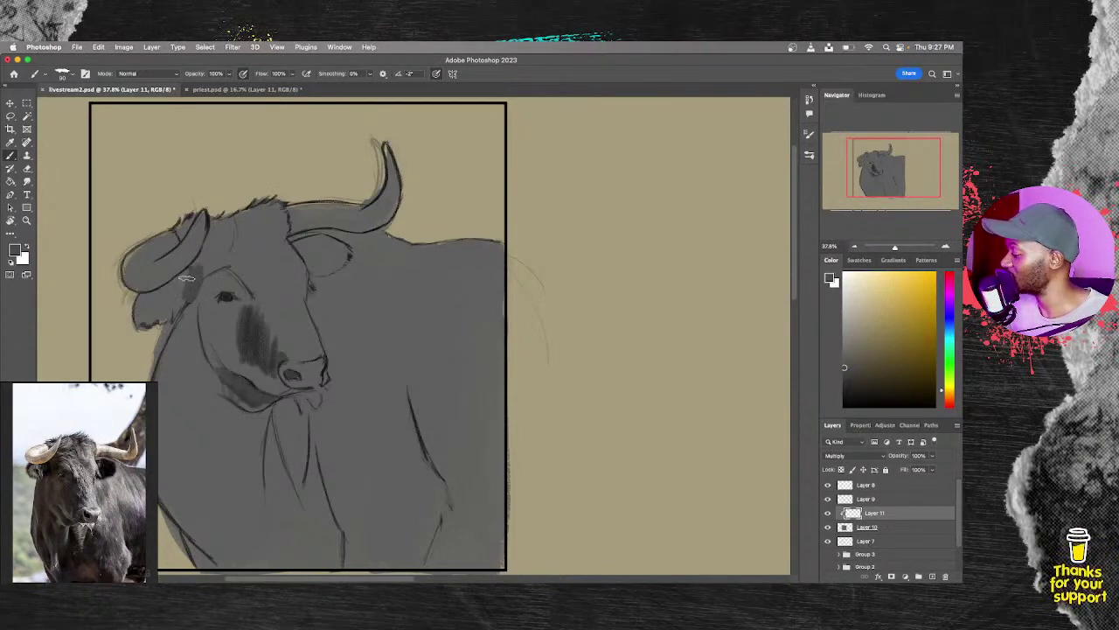
{"action": "mouse_move", "coordinate": [199, 282]}
{"action": "left_mouse_down"}
{"action": "mouse_move", "coordinate": [221, 272]}
{"action": "mouse_move", "coordinate": [241, 287]}
{"action": "left_mouse_up"}
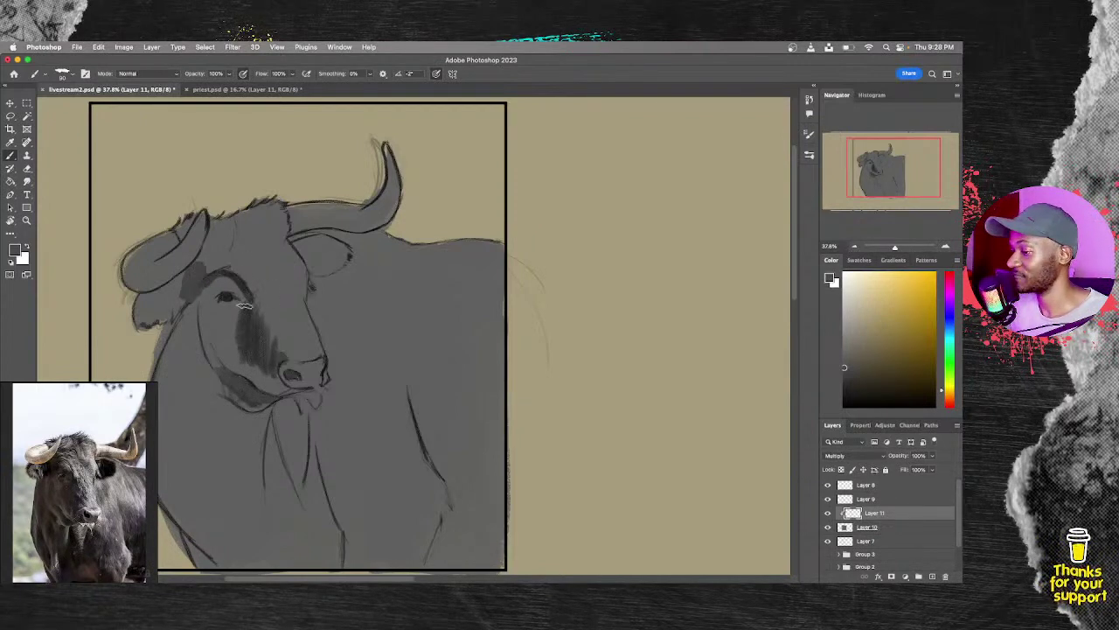
{"action": "mouse_move", "coordinate": [243, 302]}
{"action": "left_mouse_down"}
{"action": "mouse_move", "coordinate": [230, 343]}
{"action": "mouse_move", "coordinate": [242, 359]}
{"action": "mouse_move", "coordinate": [239, 322]}
{"action": "left_mouse_up"}
{"action": "left_click_drag", "start_coordinate": [242, 212], "coordinate": [247, 214]}
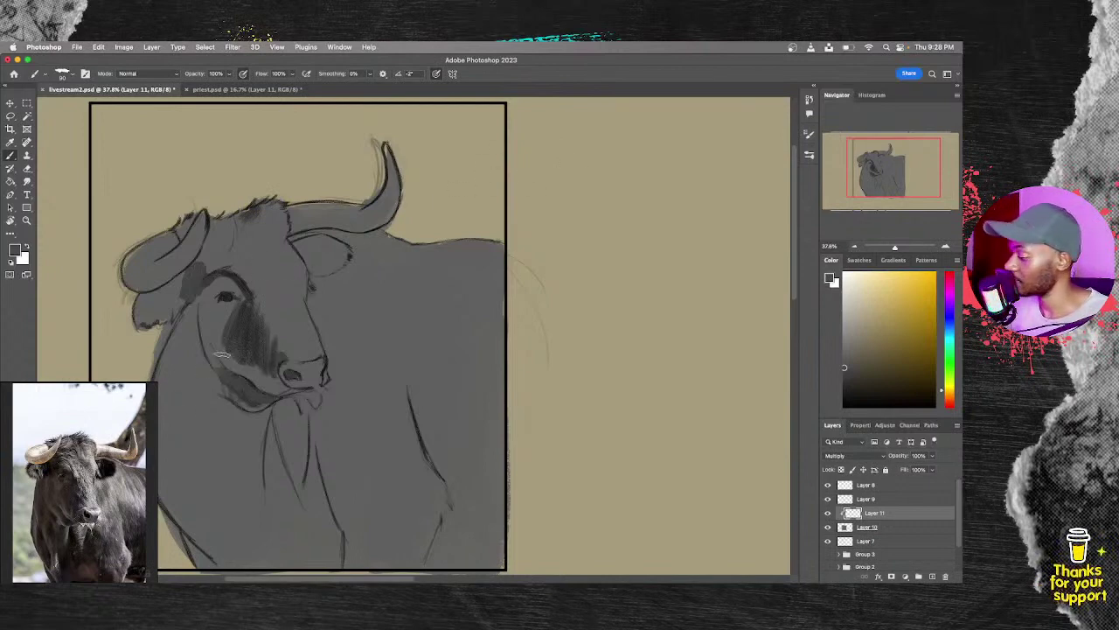
Step: Try shading the bull's neck behind the jaw with long vertical strokes
{"action": "mouse_move", "coordinate": [178, 297]}
{"action": "left_mouse_down"}
{"action": "mouse_move", "coordinate": [180, 302]}
{"action": "mouse_move", "coordinate": [154, 368]}
{"action": "mouse_move", "coordinate": [181, 325]}
{"action": "mouse_move", "coordinate": [164, 362]}
{"action": "mouse_move", "coordinate": [161, 475]}
{"action": "left_mouse_up"}
{"action": "left_click_drag", "start_coordinate": [180, 340], "coordinate": [179, 483]}
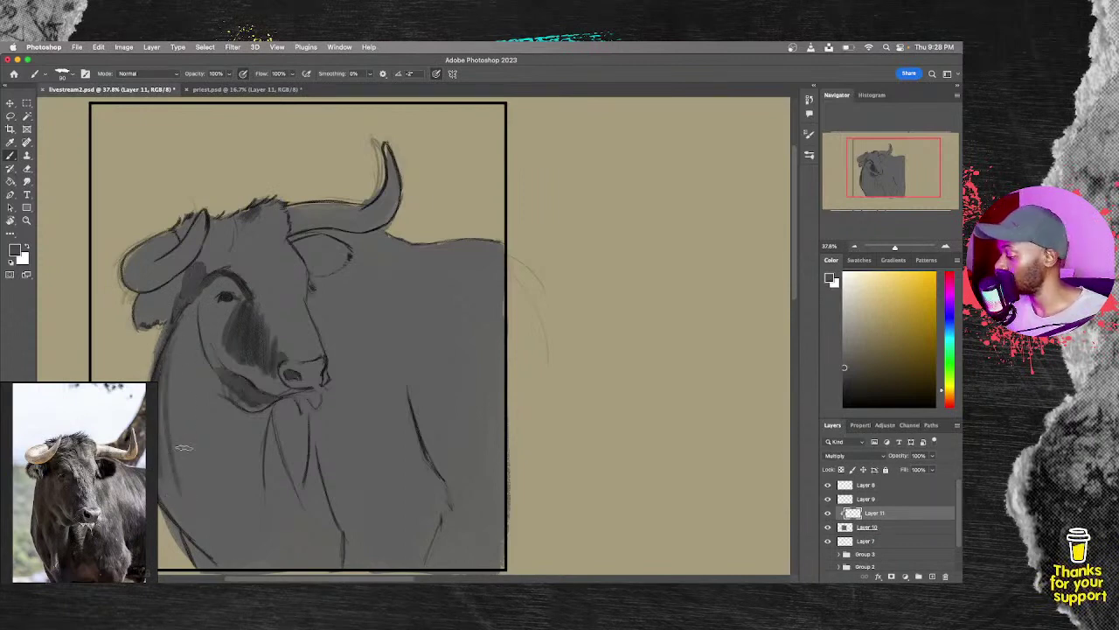
{"action": "left_click_drag", "start_coordinate": [163, 392], "coordinate": [179, 486]}
{"action": "mouse_move", "coordinate": [166, 357]}
{"action": "left_mouse_down"}
{"action": "mouse_move", "coordinate": [166, 450]}
{"action": "mouse_move", "coordinate": [173, 371]}
{"action": "mouse_move", "coordinate": [179, 483]}
{"action": "left_mouse_up"}
{"action": "mouse_move", "coordinate": [173, 370]}
{"action": "left_mouse_down"}
{"action": "mouse_move", "coordinate": [186, 495]}
{"action": "mouse_move", "coordinate": [180, 345]}
{"action": "mouse_move", "coordinate": [181, 469]}
{"action": "mouse_move", "coordinate": [178, 349]}
{"action": "mouse_move", "coordinate": [164, 419]}
{"action": "mouse_move", "coordinate": [186, 322]}
{"action": "mouse_move", "coordinate": [166, 399]}
{"action": "mouse_move", "coordinate": [172, 469]}
{"action": "mouse_move", "coordinate": [185, 322]}
{"action": "mouse_move", "coordinate": [178, 462]}
{"action": "mouse_move", "coordinate": [169, 419]}
{"action": "mouse_move", "coordinate": [194, 327]}
{"action": "mouse_move", "coordinate": [192, 473]}
{"action": "mouse_move", "coordinate": [197, 350]}
{"action": "mouse_move", "coordinate": [202, 469]}
{"action": "mouse_move", "coordinate": [184, 453]}
{"action": "mouse_move", "coordinate": [182, 485]}
{"action": "left_mouse_up"}
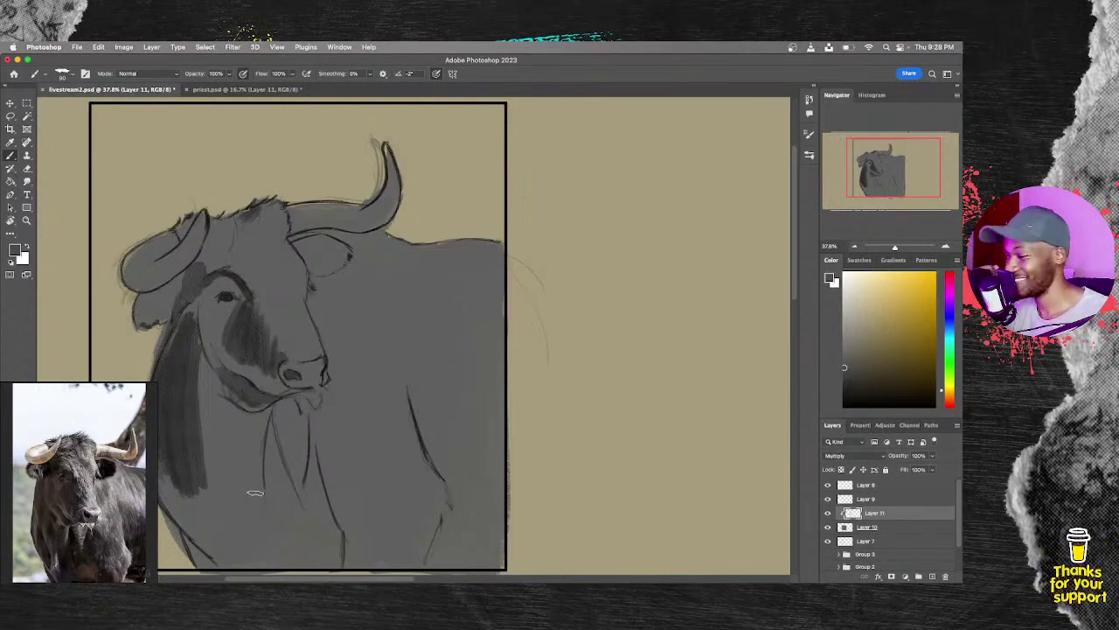
Step: Undo the shadow strokes on the neck
{"action": "key", "text": "super+z"}
{"action": "key", "text": "super+z"}
{"action": "key", "text": "super+z"}
{"action": "key", "text": "super+z"}
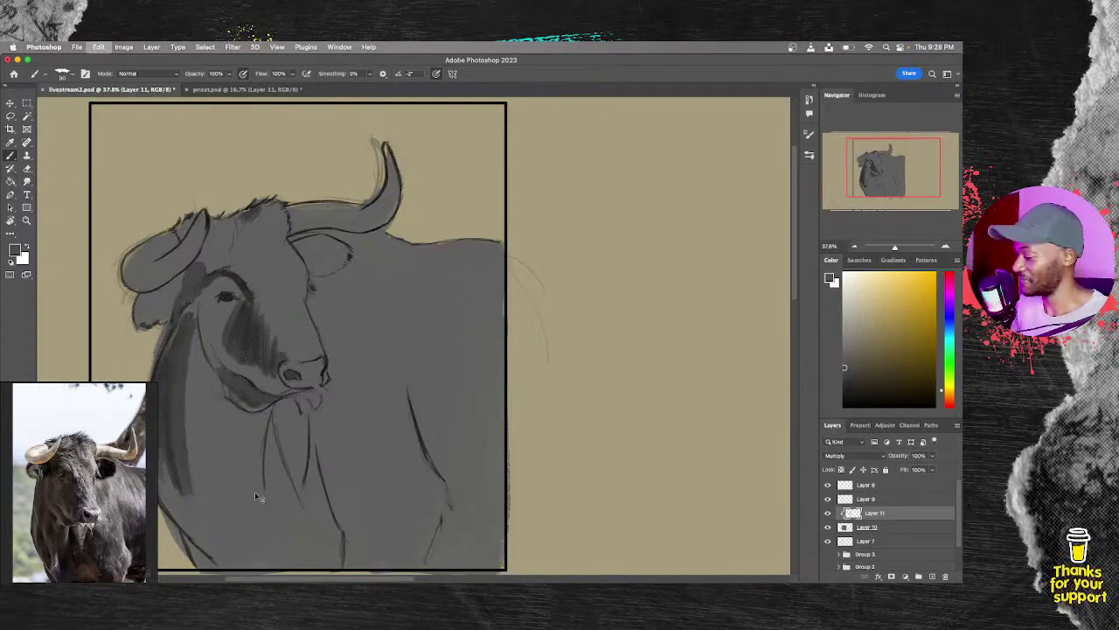
{"action": "key", "text": "super+z"}
{"action": "key", "text": "super+z"}
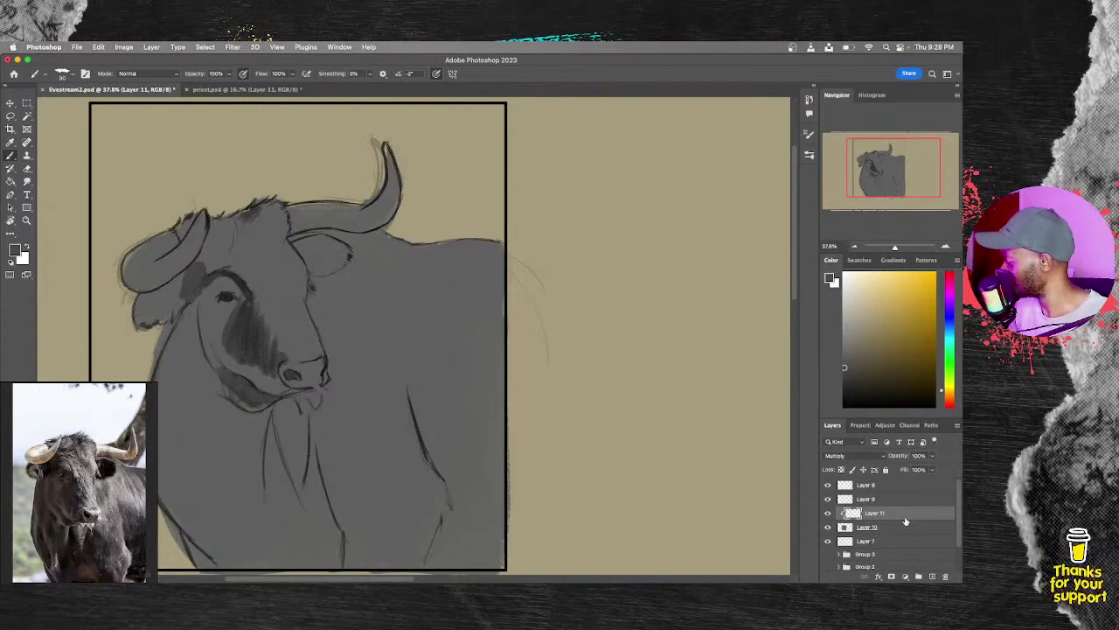
Step: Replace Layer 11 with an Exposure adjustment clipped to Layer 10, set to about -2.2, and invert its mask to black
{"action": "left_click_drag", "start_coordinate": [908, 516], "coordinate": [945, 577]}
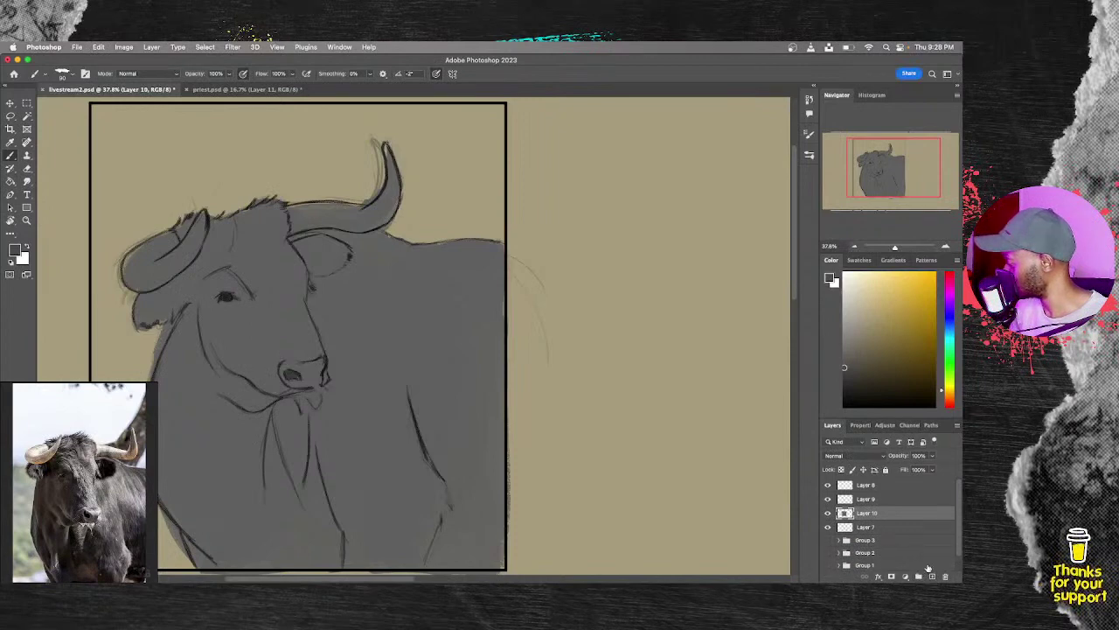
{"action": "left_click", "coordinate": [906, 576]}
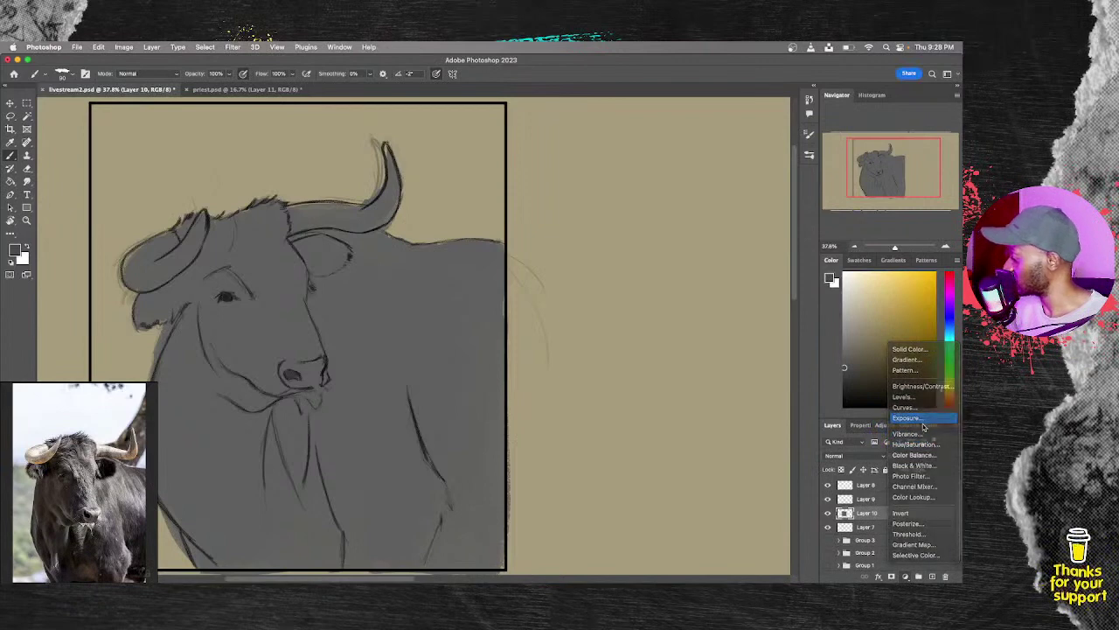
{"action": "left_click", "coordinate": [907, 417]}
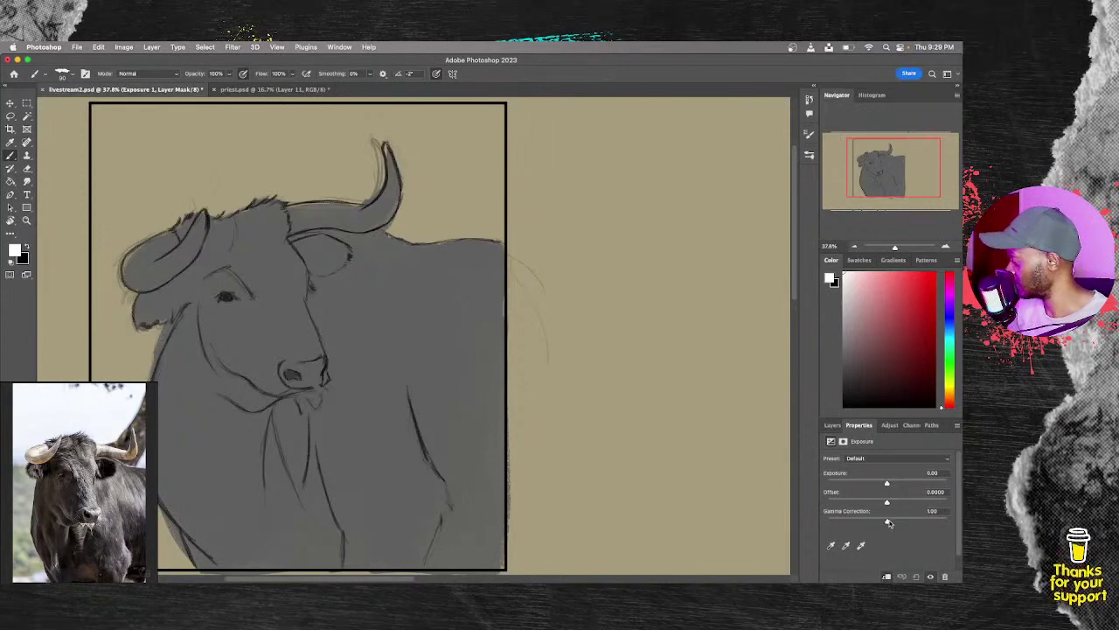
{"action": "mouse_move", "coordinate": [887, 483]}
{"action": "left_mouse_down"}
{"action": "mouse_move", "coordinate": [899, 483]}
{"action": "mouse_move", "coordinate": [871, 483]}
{"action": "left_mouse_up"}
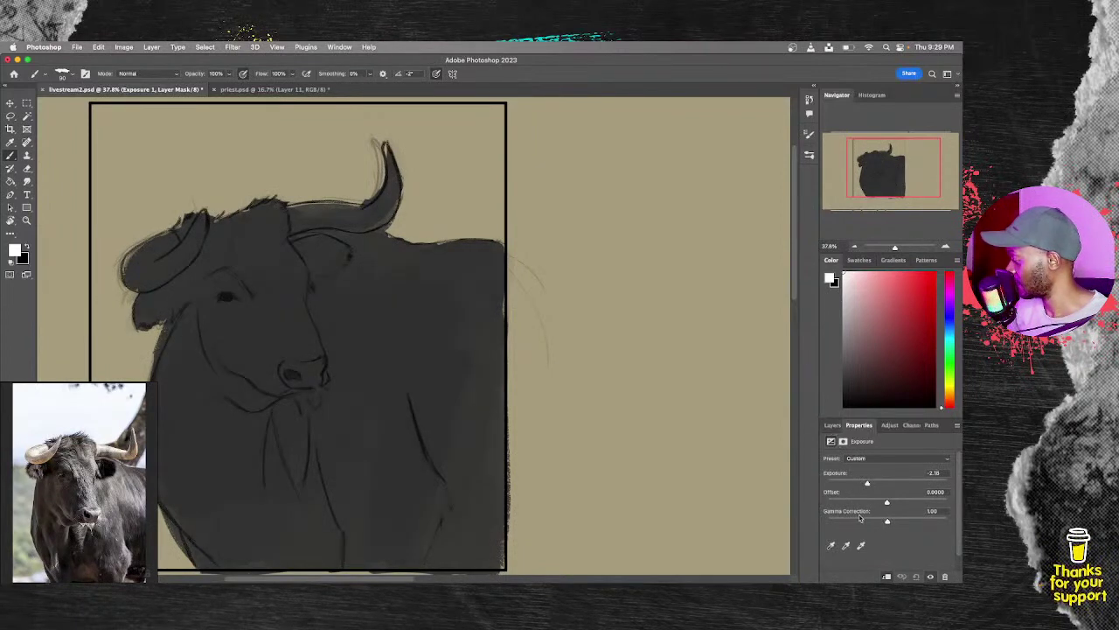
{"action": "left_click", "coordinate": [833, 426]}
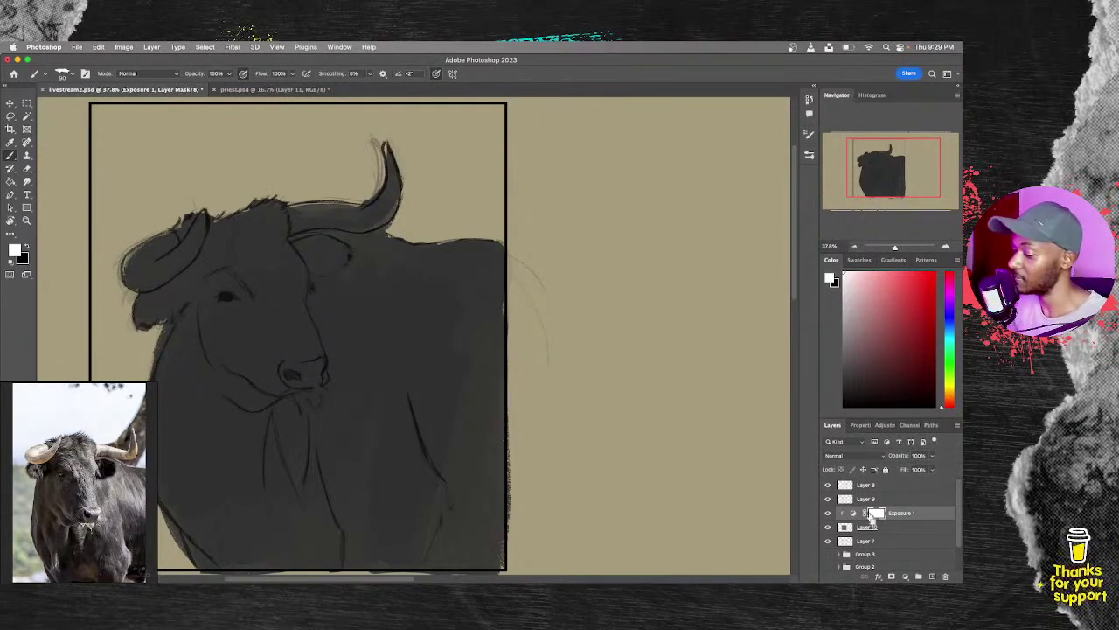
{"action": "key", "text": "super+i"}
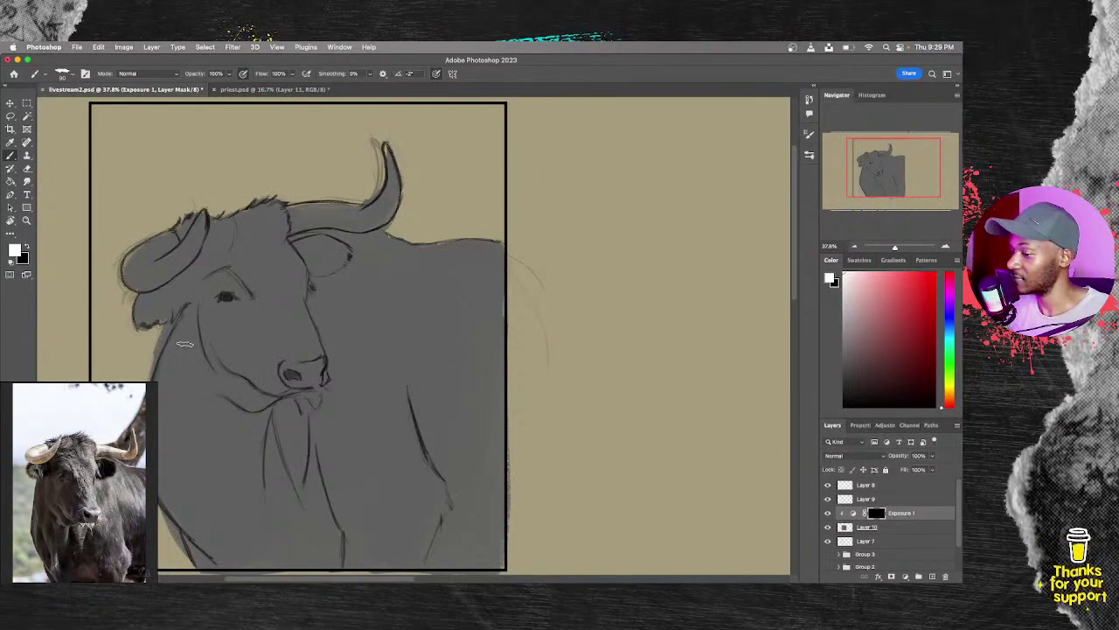
Step: Paint white on the Exposure mask to shade the neck, the face between eye and nostril, the brow and the jaw
{"action": "left_click_drag", "start_coordinate": [179, 334], "coordinate": [166, 402]}
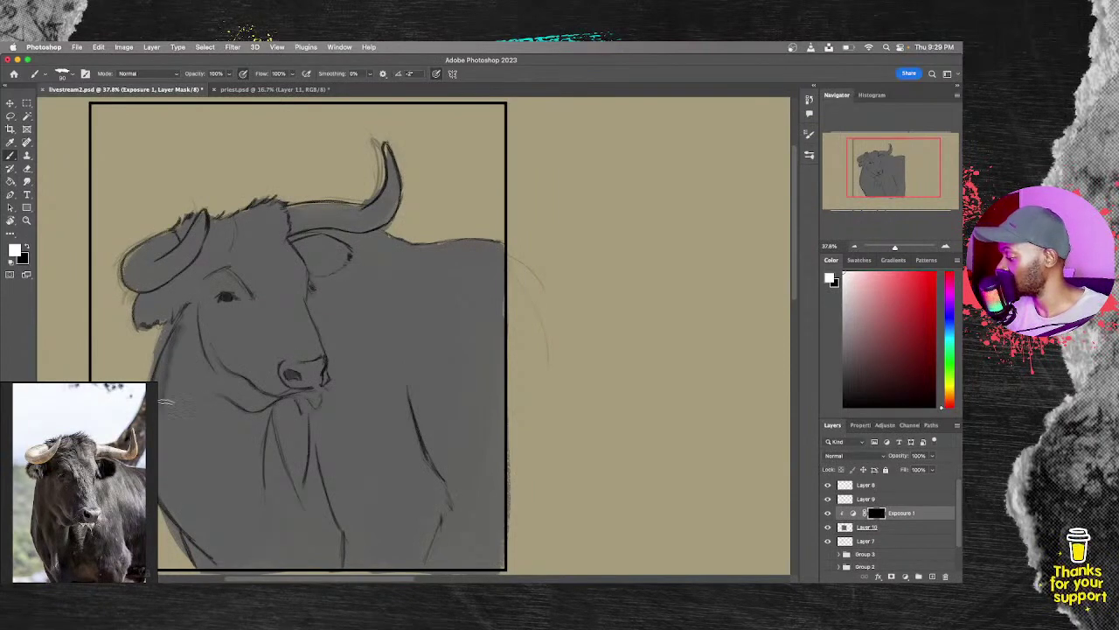
{"action": "mouse_move", "coordinate": [179, 332]}
{"action": "left_mouse_down"}
{"action": "mouse_move", "coordinate": [171, 418]}
{"action": "mouse_move", "coordinate": [182, 335]}
{"action": "mouse_move", "coordinate": [181, 431]}
{"action": "mouse_move", "coordinate": [184, 329]}
{"action": "mouse_move", "coordinate": [186, 423]}
{"action": "mouse_move", "coordinate": [187, 336]}
{"action": "mouse_move", "coordinate": [209, 455]}
{"action": "left_mouse_up"}
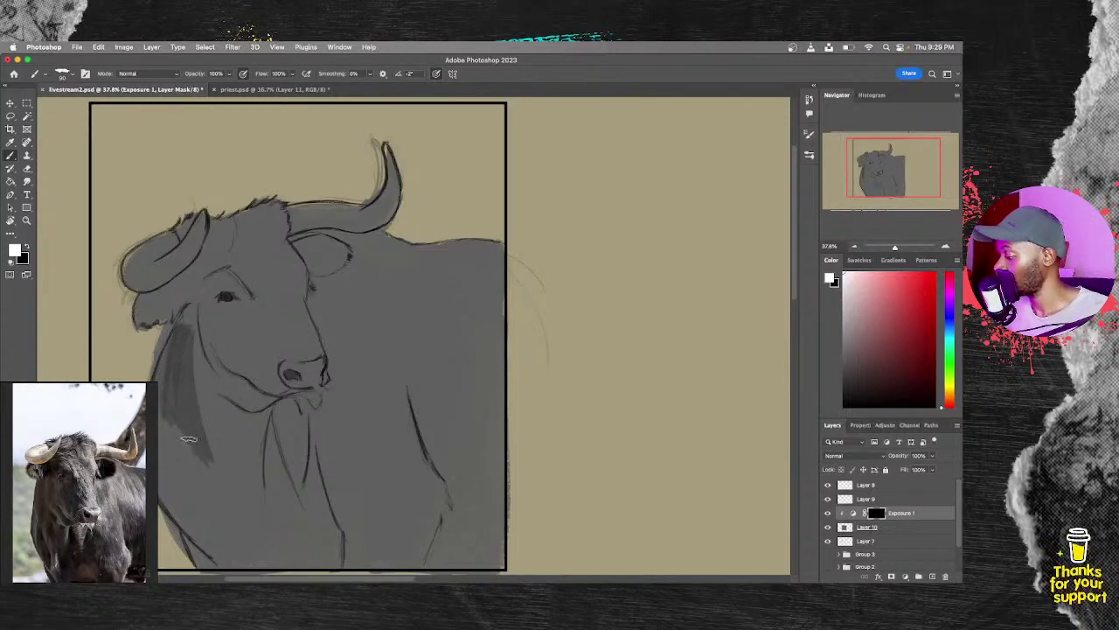
{"action": "mouse_move", "coordinate": [233, 315]}
{"action": "left_mouse_down"}
{"action": "mouse_move", "coordinate": [255, 361]}
{"action": "mouse_move", "coordinate": [267, 347]}
{"action": "mouse_move", "coordinate": [267, 362]}
{"action": "mouse_move", "coordinate": [254, 361]}
{"action": "mouse_move", "coordinate": [260, 371]}
{"action": "mouse_move", "coordinate": [244, 356]}
{"action": "mouse_move", "coordinate": [264, 377]}
{"action": "mouse_move", "coordinate": [271, 364]}
{"action": "mouse_move", "coordinate": [255, 317]}
{"action": "mouse_move", "coordinate": [260, 333]}
{"action": "mouse_move", "coordinate": [255, 320]}
{"action": "mouse_move", "coordinate": [239, 353]}
{"action": "mouse_move", "coordinate": [242, 310]}
{"action": "left_mouse_up"}
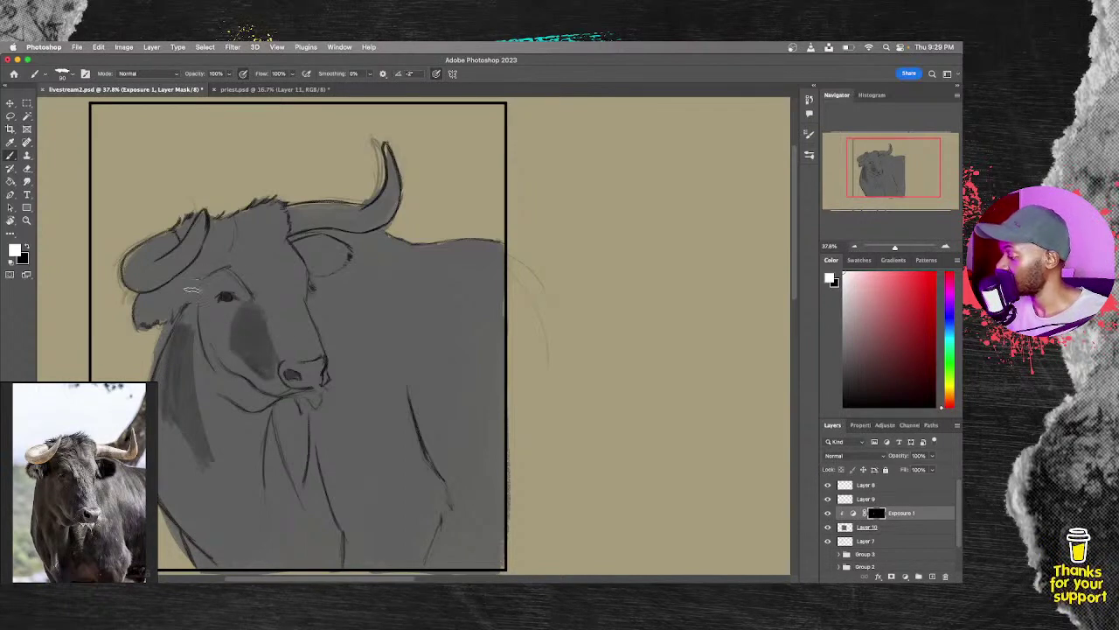
{"action": "left_click_drag", "start_coordinate": [191, 281], "coordinate": [177, 313]}
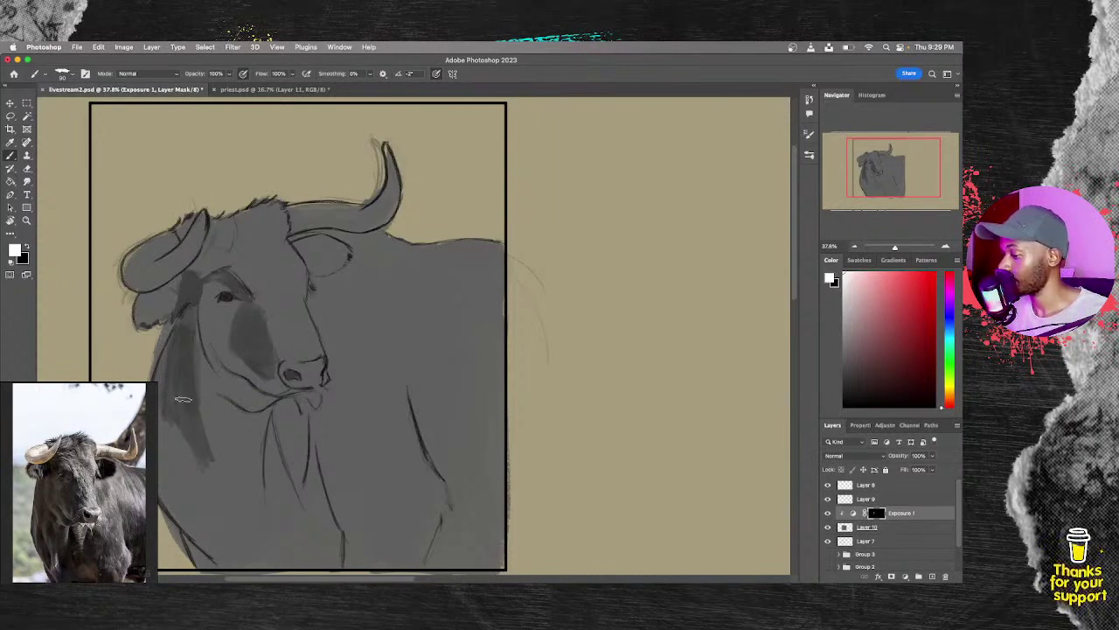
{"action": "mouse_move", "coordinate": [228, 460]}
{"action": "left_mouse_down"}
{"action": "mouse_move", "coordinate": [201, 411]}
{"action": "mouse_move", "coordinate": [255, 507]}
{"action": "mouse_move", "coordinate": [206, 493]}
{"action": "mouse_move", "coordinate": [175, 442]}
{"action": "mouse_move", "coordinate": [167, 453]}
{"action": "mouse_move", "coordinate": [199, 549]}
{"action": "mouse_move", "coordinate": [171, 442]}
{"action": "mouse_move", "coordinate": [208, 554]}
{"action": "mouse_move", "coordinate": [180, 462]}
{"action": "mouse_move", "coordinate": [236, 564]}
{"action": "mouse_move", "coordinate": [179, 467]}
{"action": "mouse_move", "coordinate": [200, 533]}
{"action": "mouse_move", "coordinate": [175, 439]}
{"action": "mouse_move", "coordinate": [173, 516]}
{"action": "mouse_move", "coordinate": [173, 435]}
{"action": "mouse_move", "coordinate": [182, 491]}
{"action": "left_mouse_up"}
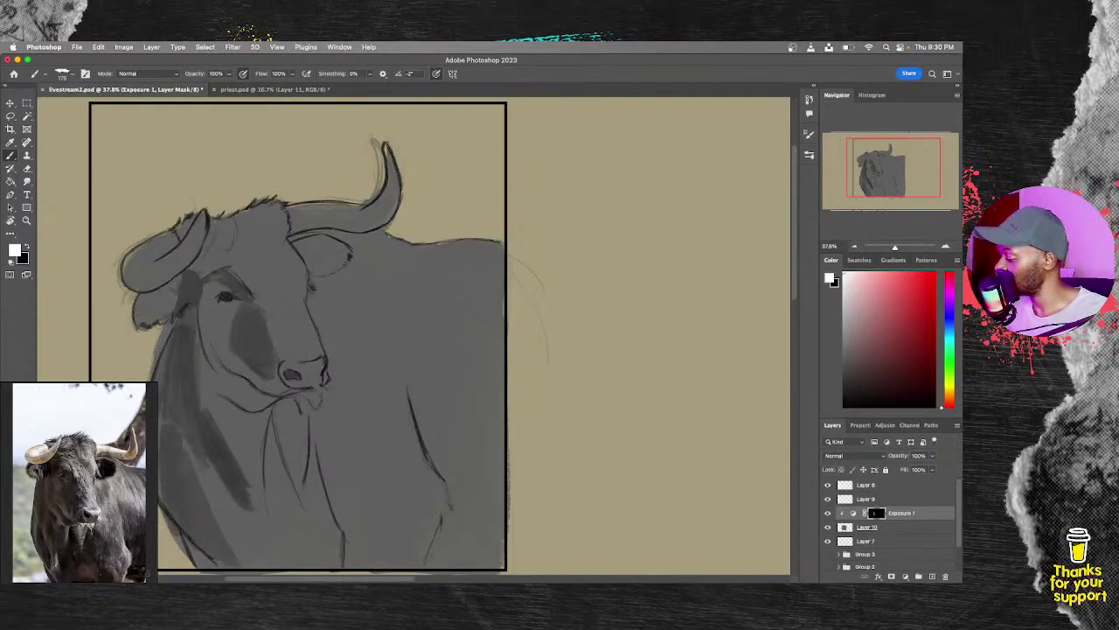
{"action": "mouse_move", "coordinate": [178, 337]}
{"action": "left_mouse_down"}
{"action": "mouse_move", "coordinate": [159, 371]}
{"action": "mouse_move", "coordinate": [180, 328]}
{"action": "left_mouse_up"}
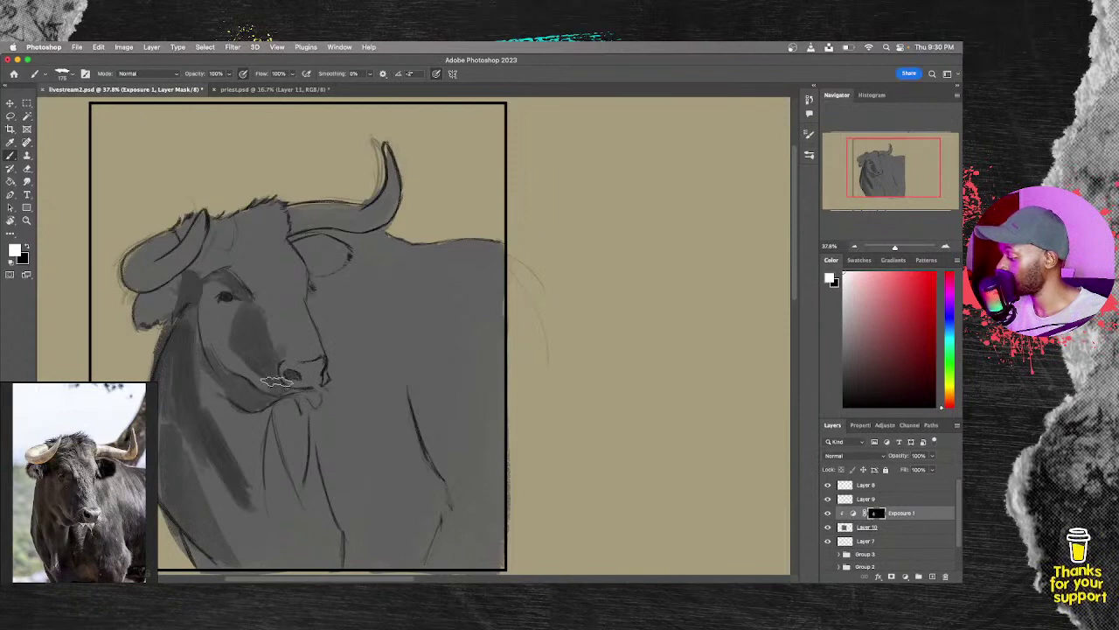
Step: Paint shadows on the mask over the throat folds, lower chest, rear flank and the ear beneath the upright horn
{"action": "mouse_move", "coordinate": [268, 435]}
{"action": "left_mouse_down"}
{"action": "mouse_move", "coordinate": [276, 514]}
{"action": "mouse_move", "coordinate": [267, 493]}
{"action": "mouse_move", "coordinate": [267, 426]}
{"action": "mouse_move", "coordinate": [287, 514]}
{"action": "left_mouse_up"}
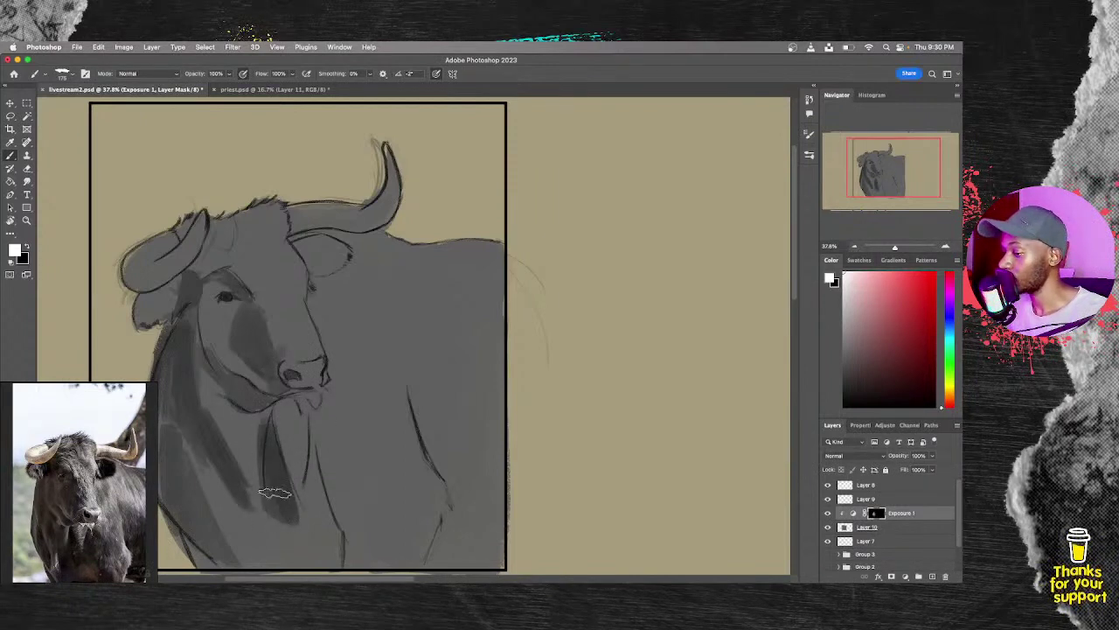
{"action": "mouse_move", "coordinate": [312, 437]}
{"action": "left_mouse_down"}
{"action": "mouse_move", "coordinate": [305, 492]}
{"action": "mouse_move", "coordinate": [312, 450]}
{"action": "mouse_move", "coordinate": [319, 483]}
{"action": "left_mouse_up"}
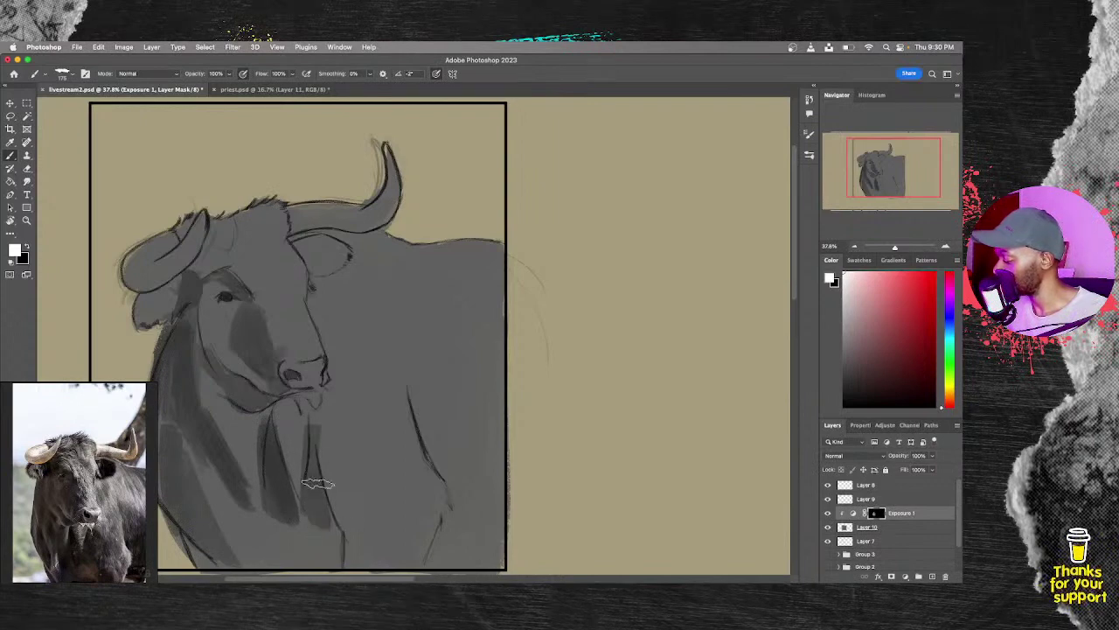
{"action": "mouse_move", "coordinate": [282, 545]}
{"action": "left_mouse_down"}
{"action": "mouse_move", "coordinate": [245, 551]}
{"action": "mouse_move", "coordinate": [254, 524]}
{"action": "mouse_move", "coordinate": [346, 554]}
{"action": "left_mouse_up"}
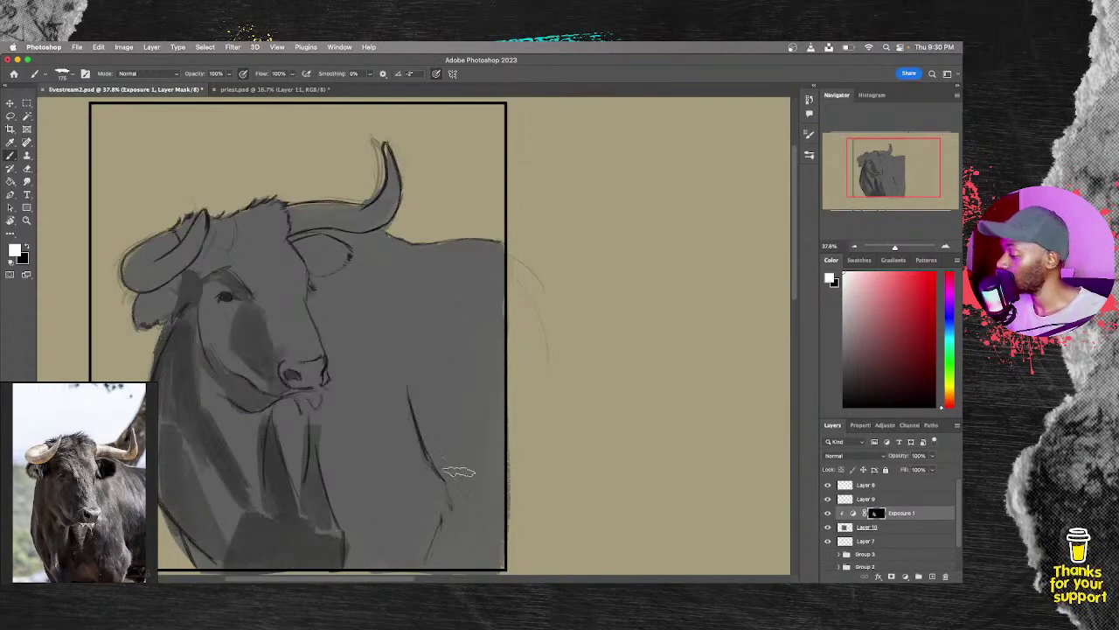
{"action": "mouse_move", "coordinate": [428, 448]}
{"action": "left_mouse_down"}
{"action": "mouse_move", "coordinate": [448, 529]}
{"action": "mouse_move", "coordinate": [454, 482]}
{"action": "mouse_move", "coordinate": [459, 546]}
{"action": "mouse_move", "coordinate": [475, 448]}
{"action": "mouse_move", "coordinate": [449, 559]}
{"action": "mouse_move", "coordinate": [485, 477]}
{"action": "mouse_move", "coordinate": [490, 522]}
{"action": "mouse_move", "coordinate": [472, 571]}
{"action": "mouse_move", "coordinate": [508, 455]}
{"action": "mouse_move", "coordinate": [490, 573]}
{"action": "mouse_move", "coordinate": [507, 436]}
{"action": "mouse_move", "coordinate": [488, 558]}
{"action": "mouse_move", "coordinate": [494, 424]}
{"action": "mouse_move", "coordinate": [477, 519]}
{"action": "mouse_move", "coordinate": [480, 457]}
{"action": "mouse_move", "coordinate": [479, 474]}
{"action": "mouse_move", "coordinate": [429, 396]}
{"action": "mouse_move", "coordinate": [441, 447]}
{"action": "mouse_move", "coordinate": [414, 412]}
{"action": "mouse_move", "coordinate": [422, 382]}
{"action": "mouse_move", "coordinate": [459, 463]}
{"action": "mouse_move", "coordinate": [447, 364]}
{"action": "mouse_move", "coordinate": [492, 474]}
{"action": "mouse_move", "coordinate": [420, 411]}
{"action": "mouse_move", "coordinate": [452, 527]}
{"action": "mouse_move", "coordinate": [444, 434]}
{"action": "mouse_move", "coordinate": [485, 499]}
{"action": "mouse_move", "coordinate": [488, 403]}
{"action": "mouse_move", "coordinate": [487, 574]}
{"action": "mouse_move", "coordinate": [476, 399]}
{"action": "left_mouse_up"}
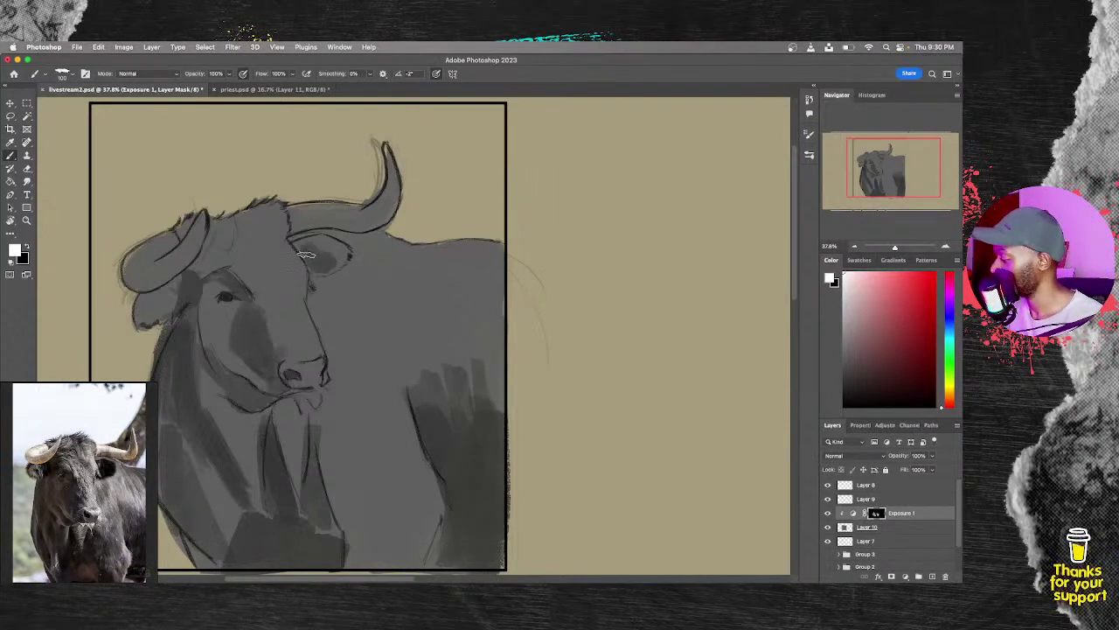
{"action": "mouse_move", "coordinate": [306, 255]}
{"action": "left_mouse_down"}
{"action": "mouse_move", "coordinate": [302, 244]}
{"action": "mouse_move", "coordinate": [330, 243]}
{"action": "mouse_move", "coordinate": [336, 266]}
{"action": "mouse_move", "coordinate": [328, 264]}
{"action": "mouse_move", "coordinate": [341, 250]}
{"action": "mouse_move", "coordinate": [333, 269]}
{"action": "mouse_move", "coordinate": [319, 240]}
{"action": "mouse_move", "coordinate": [314, 257]}
{"action": "left_mouse_up"}
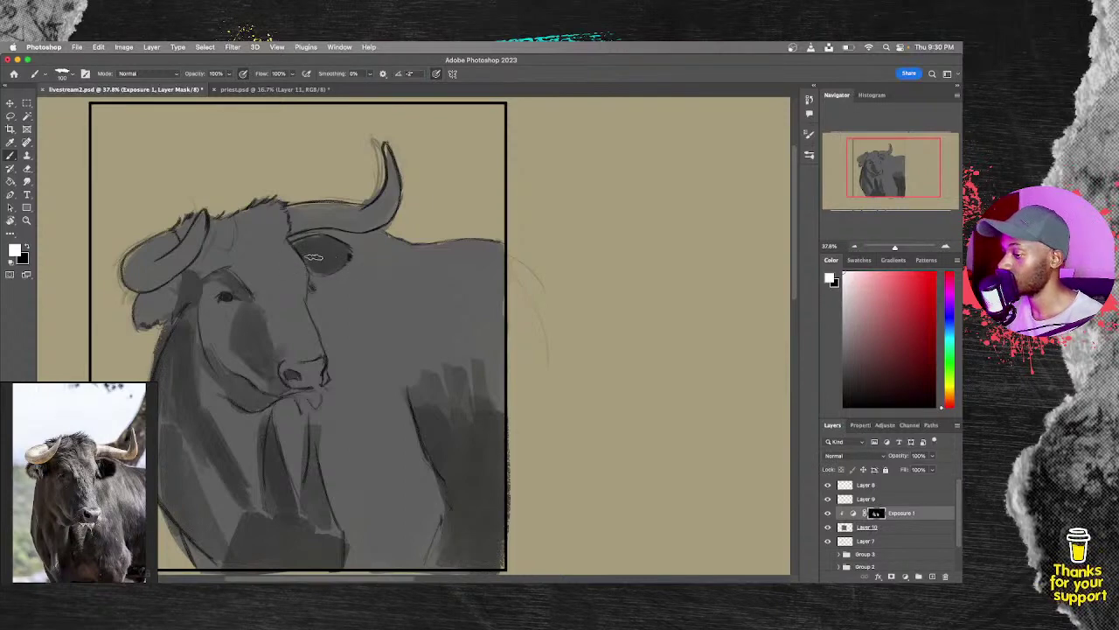
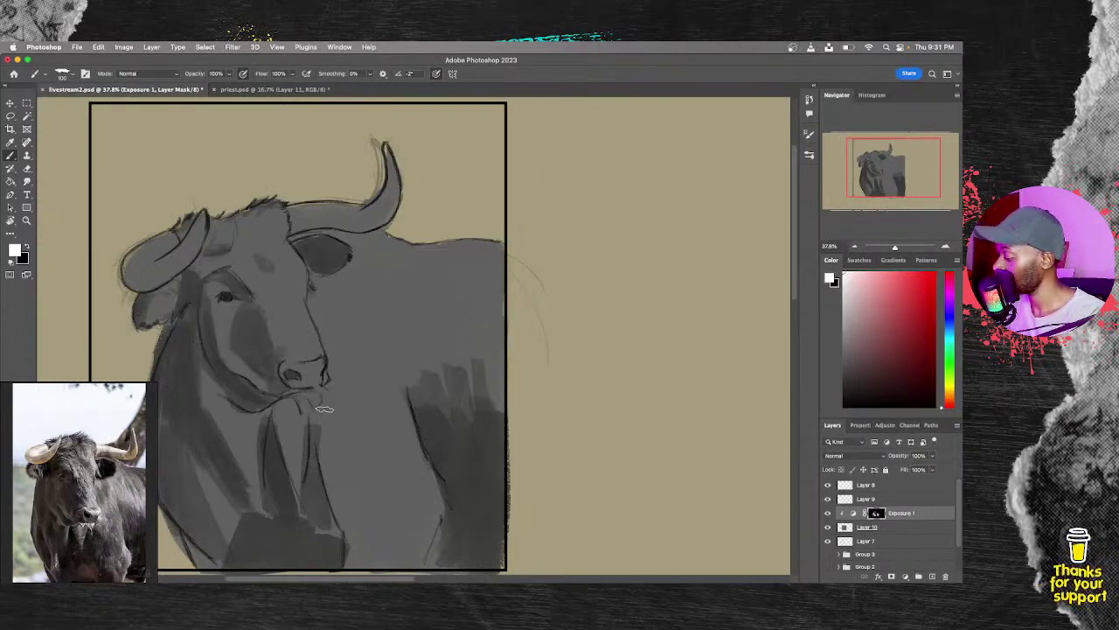
Step: Shade a strip from below the chin down to the frame's bottom edge, and fill out the shadow on the neck and shoulder
{"action": "mouse_move", "coordinate": [321, 416]}
{"action": "left_mouse_down"}
{"action": "mouse_move", "coordinate": [336, 532]}
{"action": "mouse_move", "coordinate": [348, 514]}
{"action": "mouse_move", "coordinate": [331, 458]}
{"action": "mouse_move", "coordinate": [358, 555]}
{"action": "mouse_move", "coordinate": [353, 578]}
{"action": "mouse_move", "coordinate": [349, 546]}
{"action": "mouse_move", "coordinate": [361, 579]}
{"action": "mouse_move", "coordinate": [364, 544]}
{"action": "mouse_move", "coordinate": [371, 579]}
{"action": "left_mouse_up"}
{"action": "left_click_drag", "start_coordinate": [355, 500], "coordinate": [358, 562]}
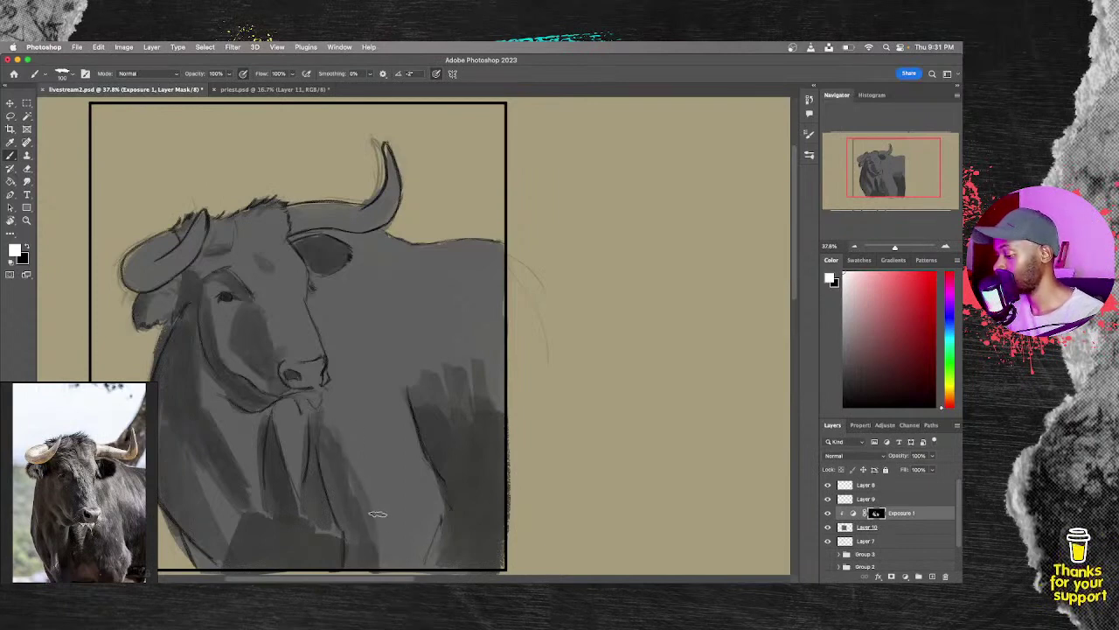
{"action": "mouse_move", "coordinate": [342, 468]}
{"action": "left_mouse_down"}
{"action": "mouse_move", "coordinate": [359, 517]}
{"action": "mouse_move", "coordinate": [374, 526]}
{"action": "mouse_move", "coordinate": [341, 446]}
{"action": "mouse_move", "coordinate": [375, 554]}
{"action": "left_mouse_up"}
{"action": "left_click_drag", "start_coordinate": [342, 449], "coordinate": [375, 574]}
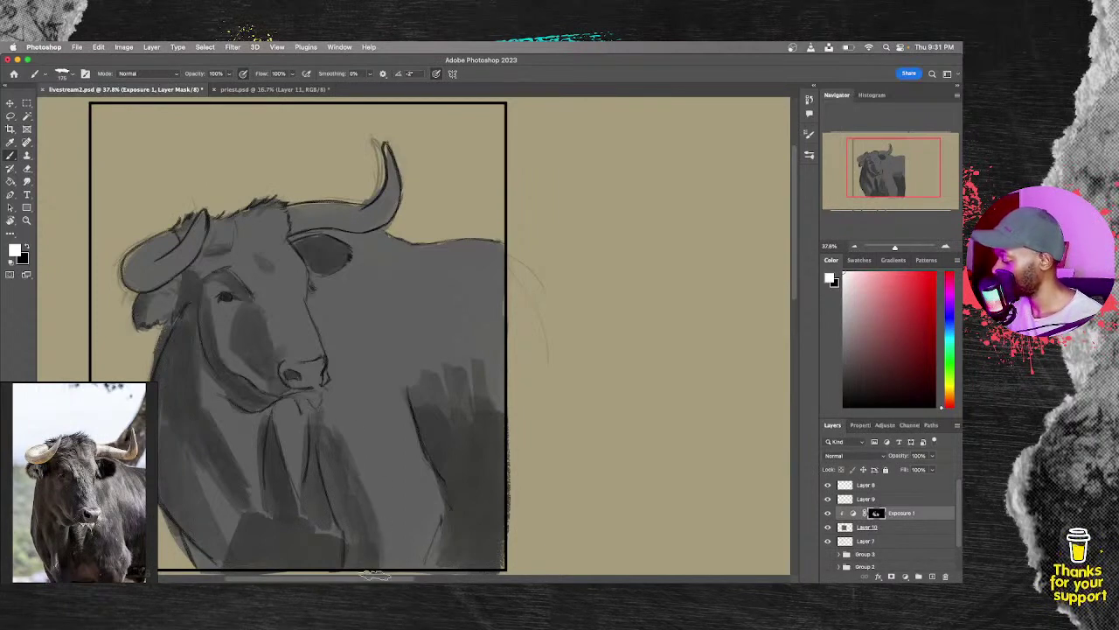
{"action": "scroll", "coordinate": [306, 561], "scroll_direction": "left", "scroll_amount": 10}
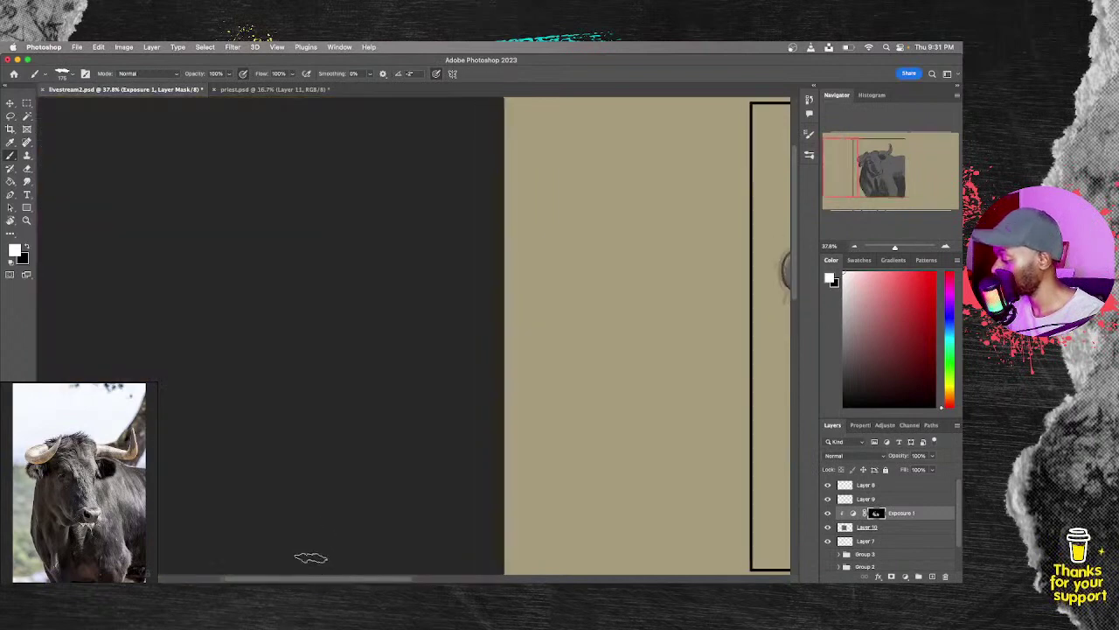
{"action": "scroll", "coordinate": [594, 418], "scroll_direction": "right", "scroll_amount": 10}
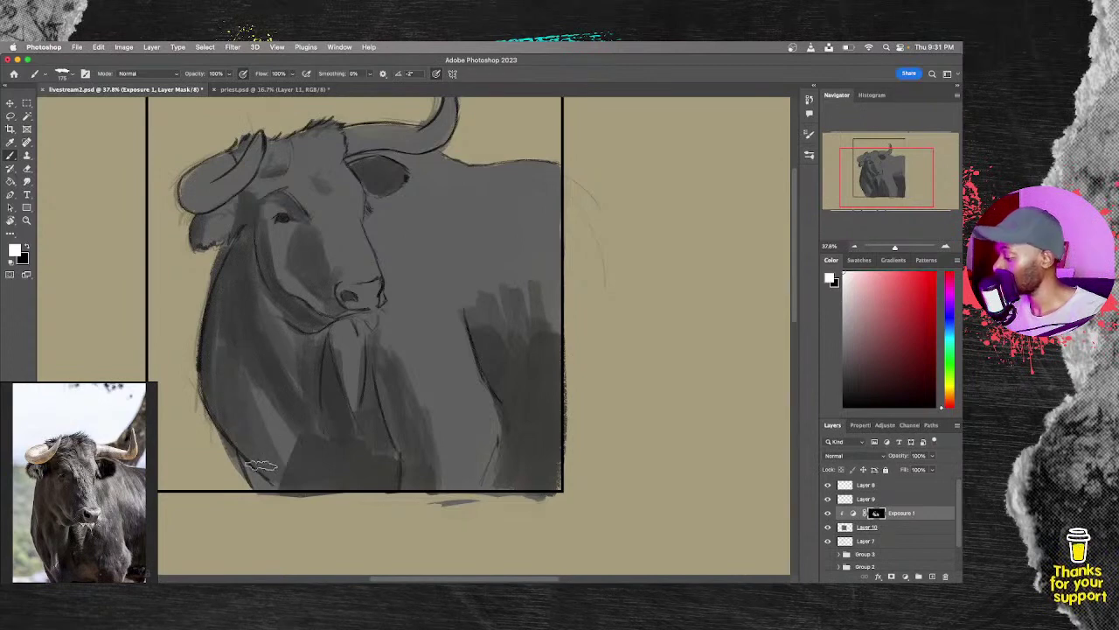
{"action": "left_click_drag", "start_coordinate": [240, 335], "coordinate": [295, 490]}
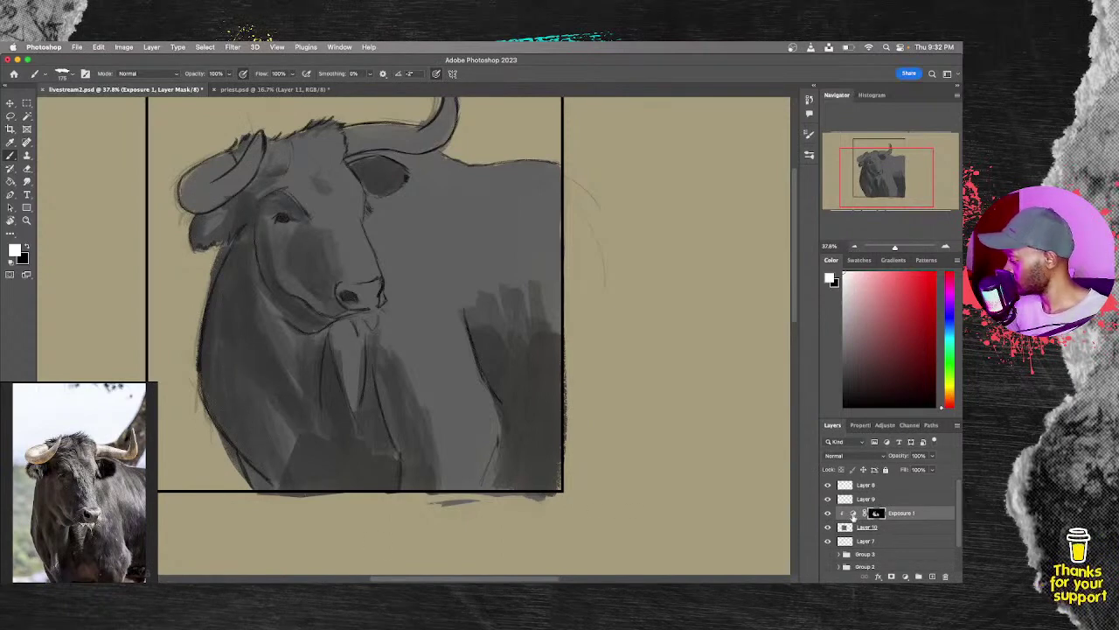
Step: Lower the adjustment's exposure to about -3.6 to deepen the shadows, and reselect its layer mask for painting
{"action": "left_click", "coordinate": [854, 514]}
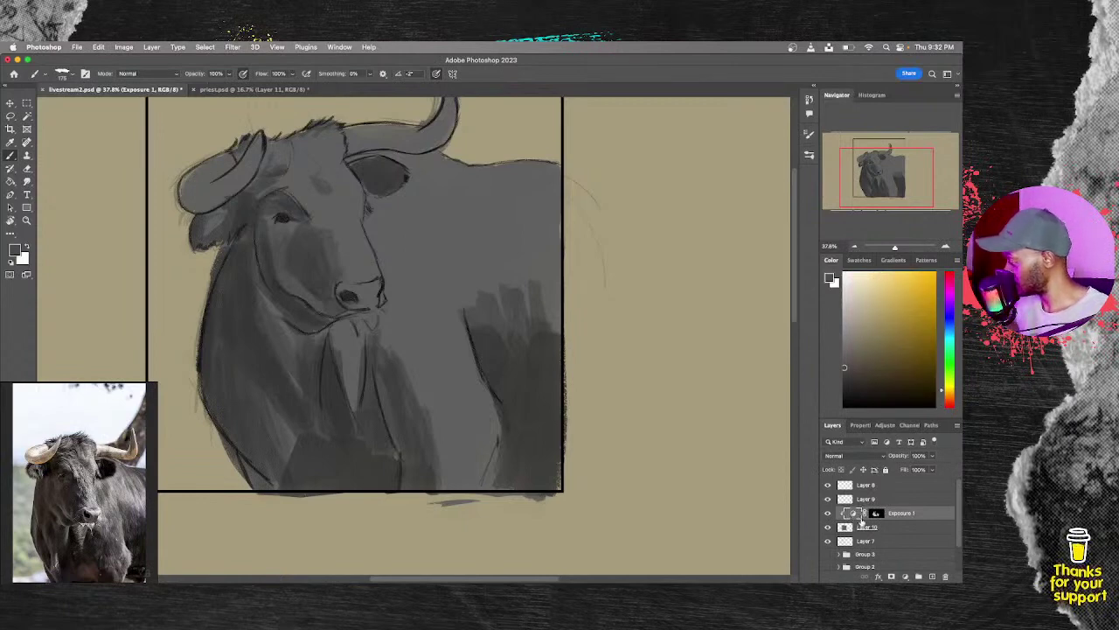
{"action": "double_click", "coordinate": [852, 514]}
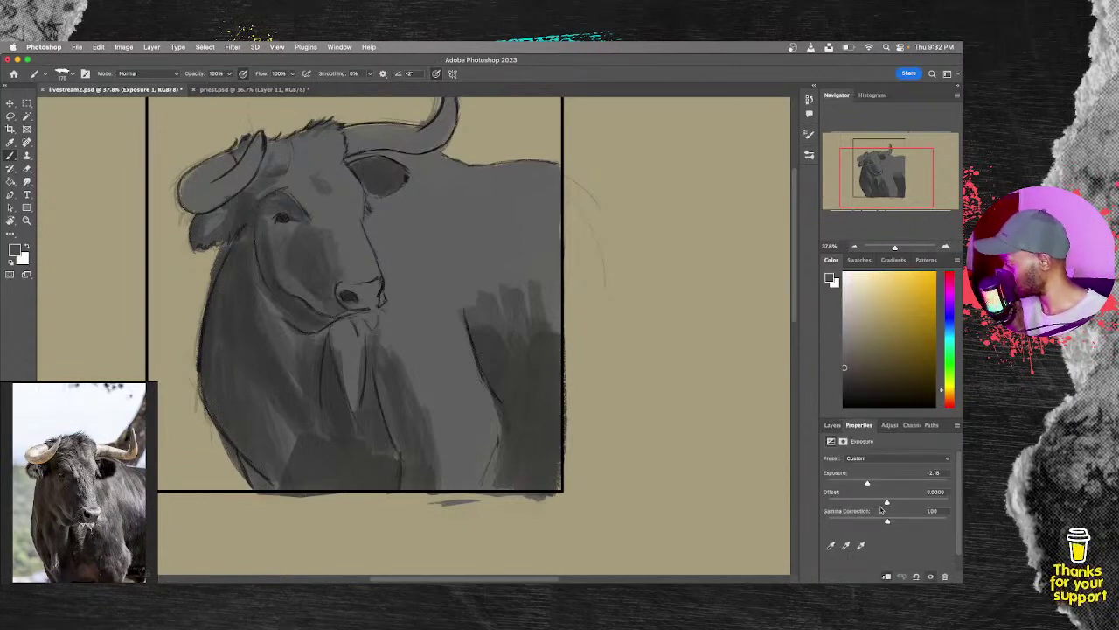
{"action": "mouse_move", "coordinate": [870, 486]}
{"action": "left_mouse_down"}
{"action": "mouse_move", "coordinate": [934, 491]}
{"action": "mouse_move", "coordinate": [855, 494]}
{"action": "left_mouse_up"}
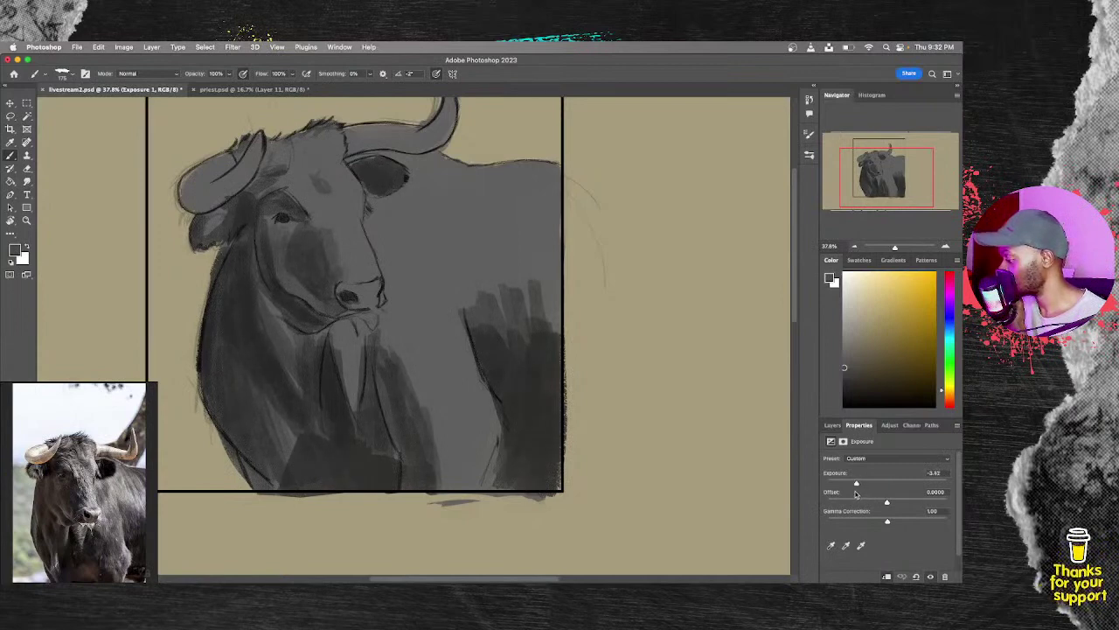
{"action": "left_click", "coordinate": [833, 424]}
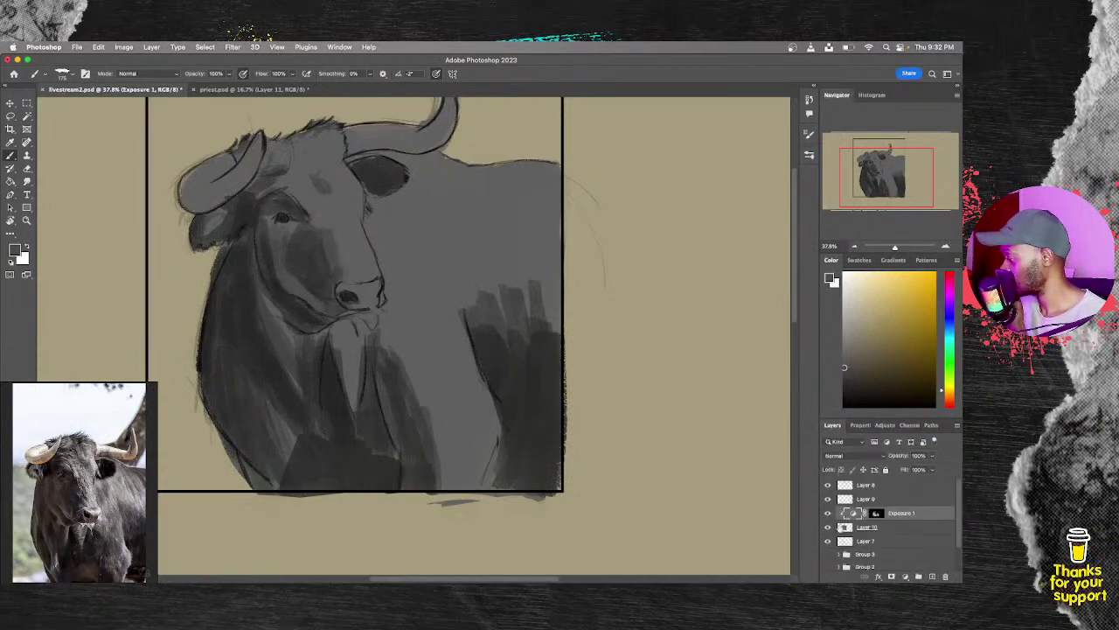
{"action": "left_click", "coordinate": [877, 514]}
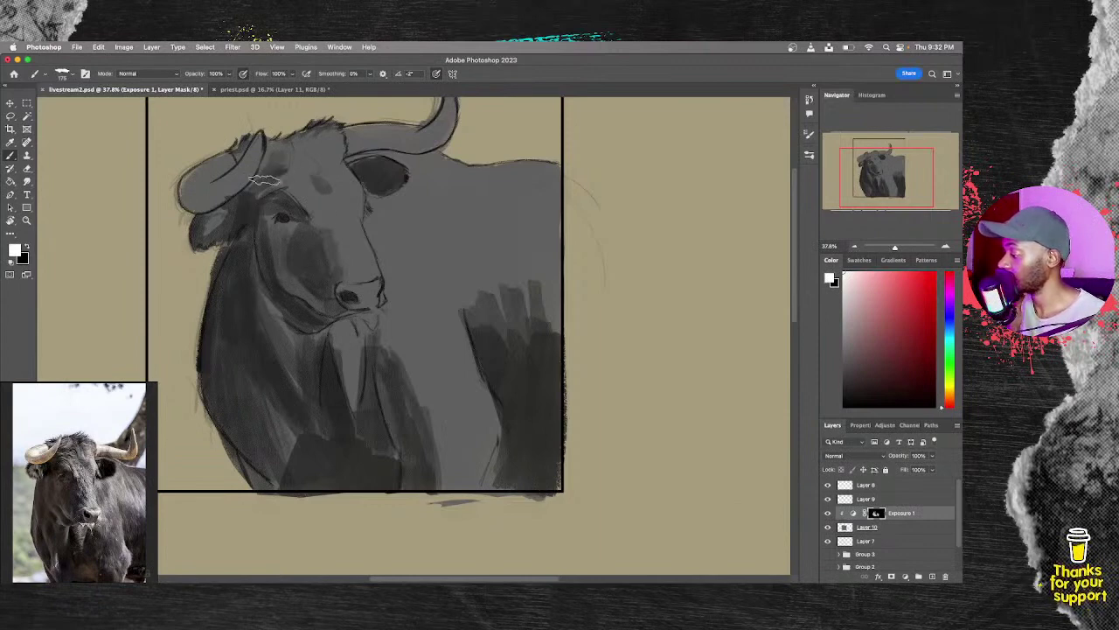
Step: Paint both horns light warm gray on Layer 10, clean up the paint around them, and hide the rough sketch on Layer 7
{"action": "left_click", "coordinate": [845, 530]}
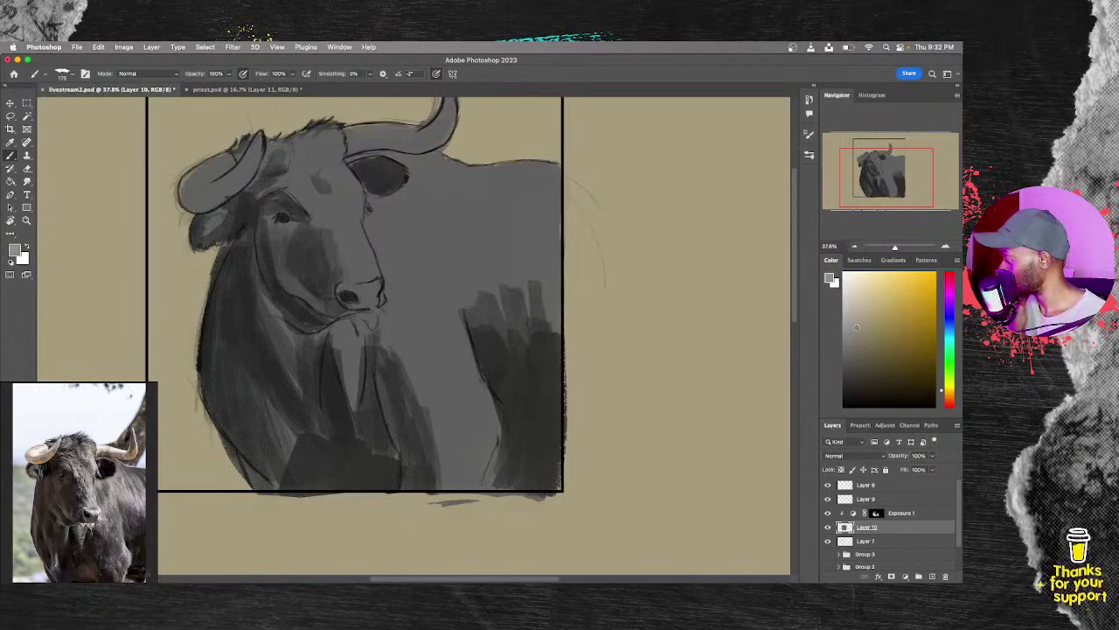
{"action": "mouse_move", "coordinate": [184, 184]}
{"action": "left_mouse_down"}
{"action": "mouse_move", "coordinate": [191, 192]}
{"action": "mouse_move", "coordinate": [223, 155]}
{"action": "mouse_move", "coordinate": [229, 168]}
{"action": "mouse_move", "coordinate": [201, 196]}
{"action": "mouse_move", "coordinate": [246, 173]}
{"action": "mouse_move", "coordinate": [209, 207]}
{"action": "mouse_move", "coordinate": [249, 167]}
{"action": "left_mouse_up"}
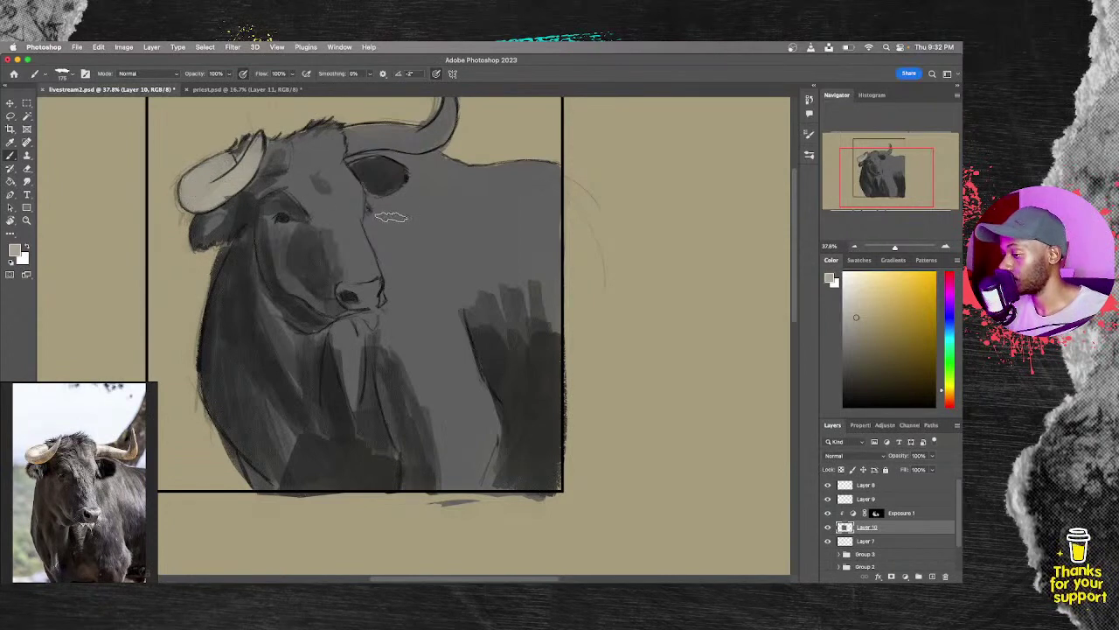
{"action": "left_click_drag", "start_coordinate": [389, 217], "coordinate": [315, 262]}
{"action": "mouse_move", "coordinate": [266, 188]}
{"action": "left_mouse_down"}
{"action": "mouse_move", "coordinate": [378, 161]}
{"action": "mouse_move", "coordinate": [364, 114]}
{"action": "left_mouse_up"}
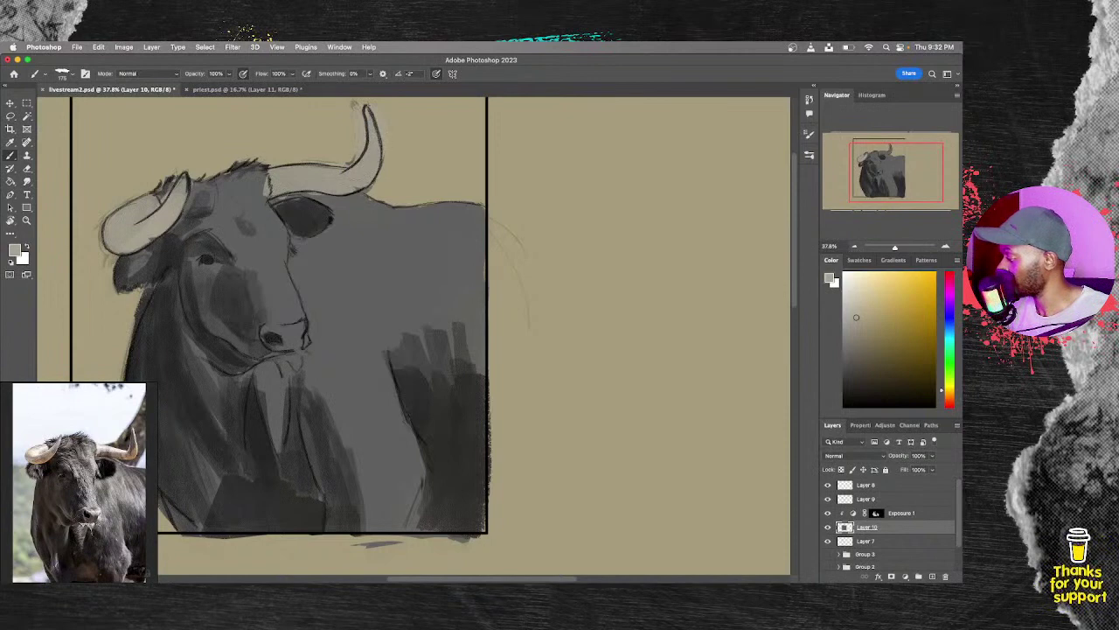
{"action": "key", "text": "e"}
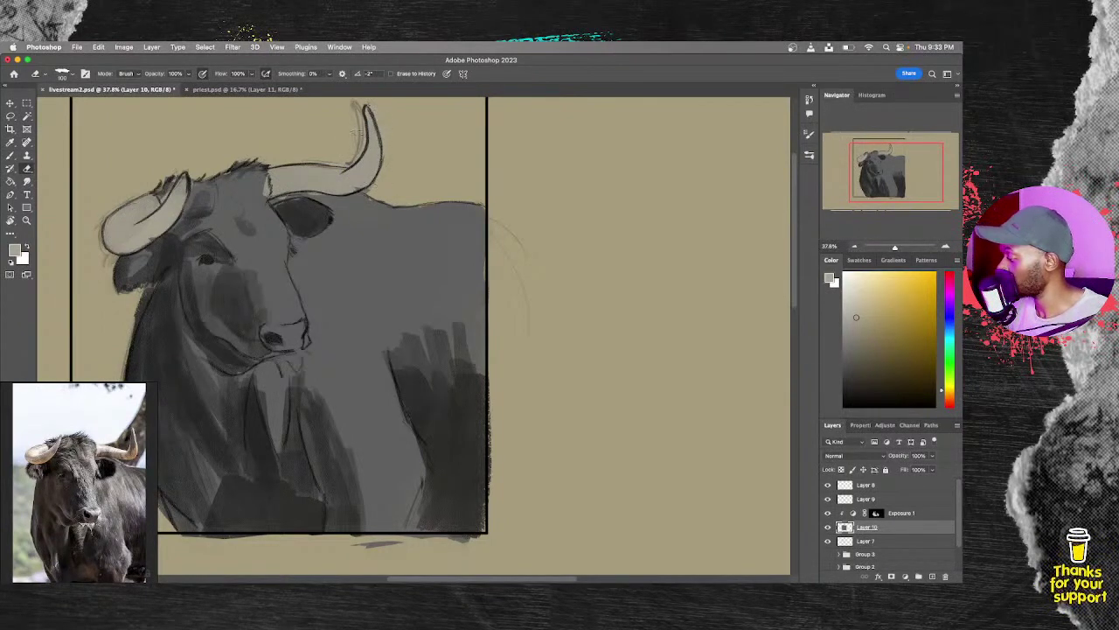
{"action": "key", "text": "b"}
{"action": "left_click", "coordinate": [828, 542]}
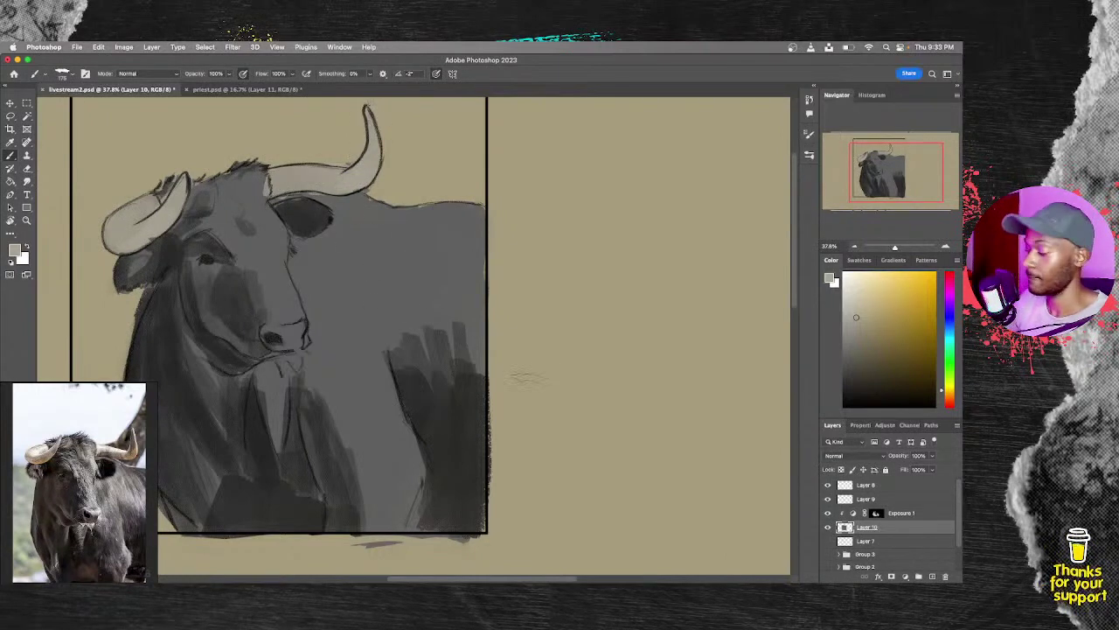
Step: Paint white on the Exposure 1 mask to add streaked shadows on the upper back, neck, shoulder and foreleg
{"action": "left_click", "coordinate": [875, 513]}
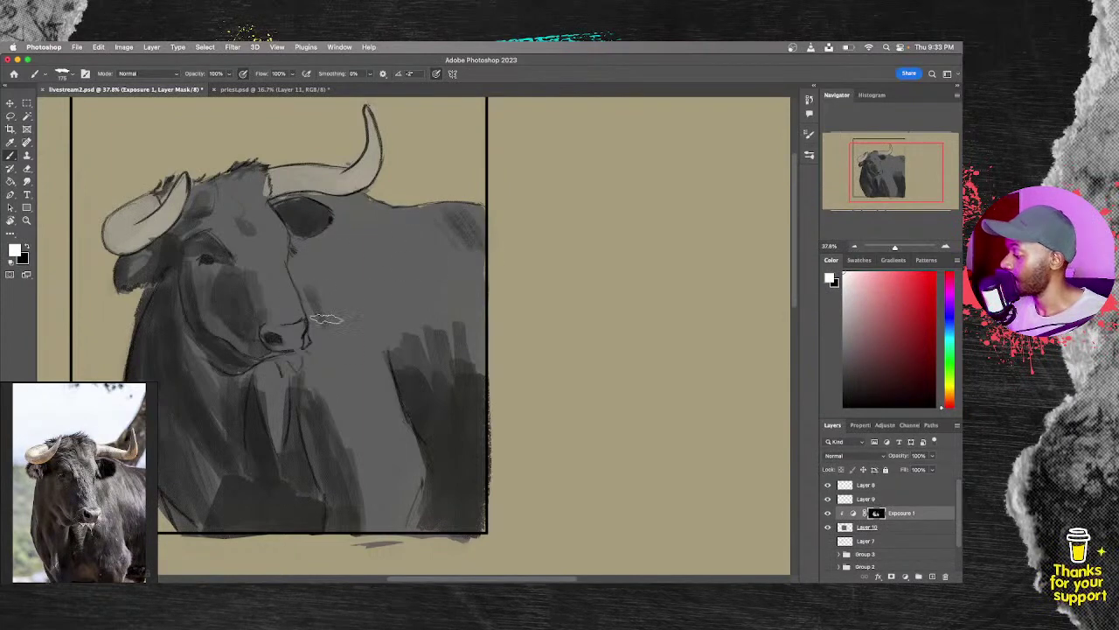
{"action": "mouse_move", "coordinate": [326, 320]}
{"action": "left_mouse_down"}
{"action": "mouse_move", "coordinate": [320, 266]}
{"action": "mouse_move", "coordinate": [344, 286]}
{"action": "mouse_move", "coordinate": [360, 338]}
{"action": "mouse_move", "coordinate": [320, 251]}
{"action": "mouse_move", "coordinate": [310, 293]}
{"action": "mouse_move", "coordinate": [325, 338]}
{"action": "mouse_move", "coordinate": [298, 273]}
{"action": "mouse_move", "coordinate": [318, 327]}
{"action": "left_mouse_up"}
{"action": "left_click_drag", "start_coordinate": [323, 269], "coordinate": [347, 330]}
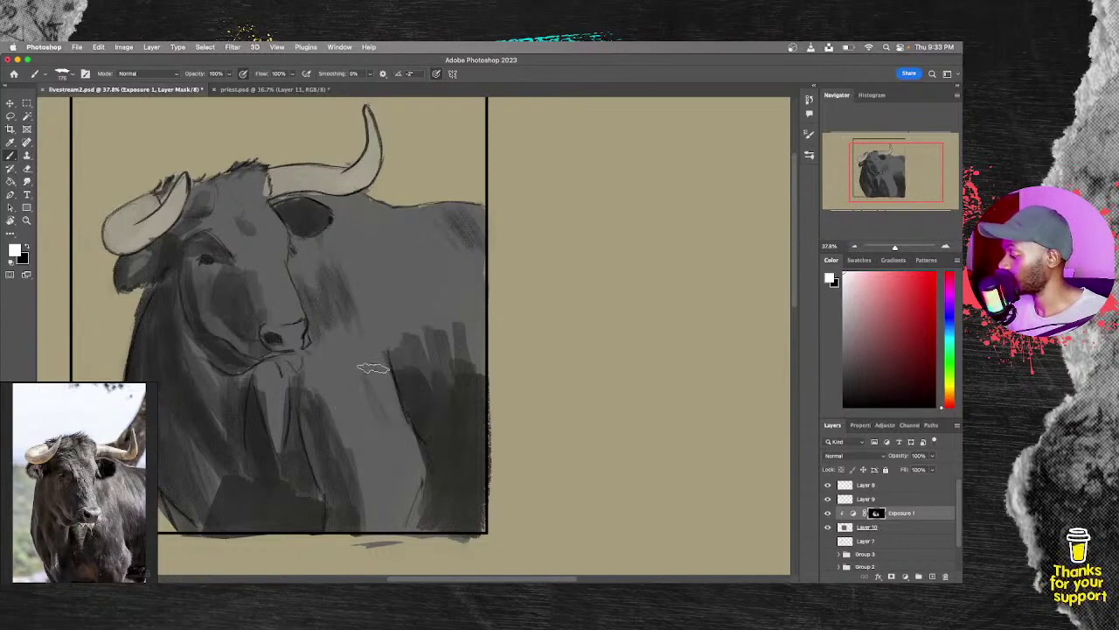
{"action": "left_click_drag", "start_coordinate": [370, 368], "coordinate": [389, 424]}
{"action": "left_click_drag", "start_coordinate": [378, 386], "coordinate": [390, 446]}
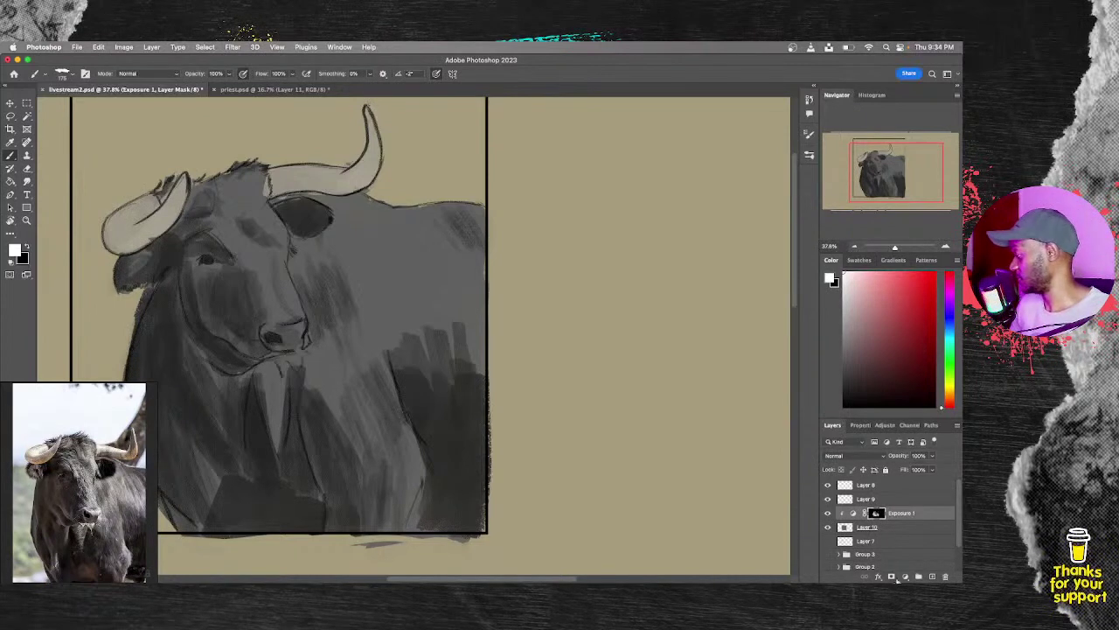
Step: Add a second clipped Exposure adjustment with exposure +1.34 and offset -0.0042, and invert its mask to black
{"action": "left_click", "coordinate": [905, 578]}
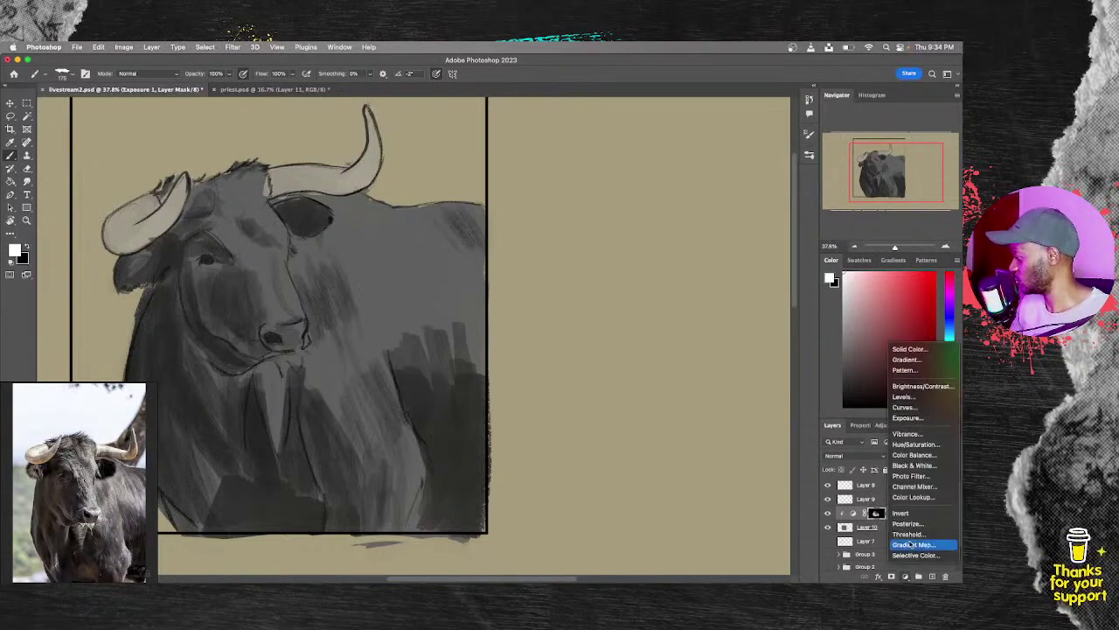
{"action": "left_click", "coordinate": [918, 420]}
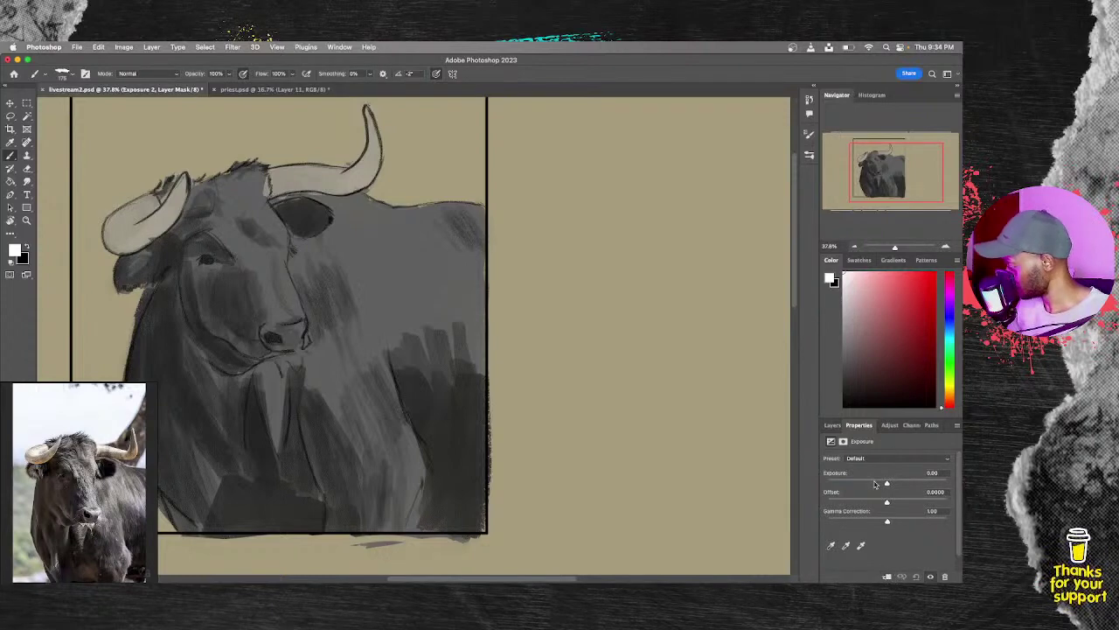
{"action": "mouse_move", "coordinate": [886, 485]}
{"action": "left_mouse_down"}
{"action": "mouse_move", "coordinate": [909, 484]}
{"action": "mouse_move", "coordinate": [896, 485]}
{"action": "mouse_move", "coordinate": [887, 503]}
{"action": "left_mouse_up"}
{"action": "left_click", "coordinate": [887, 576]}
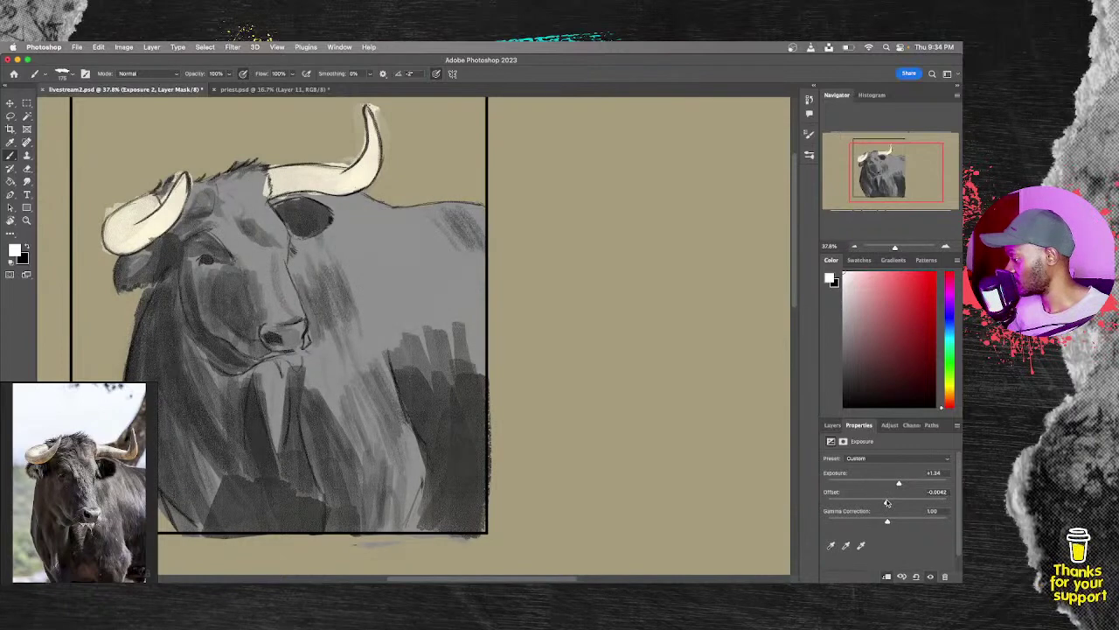
{"action": "left_click", "coordinate": [832, 426]}
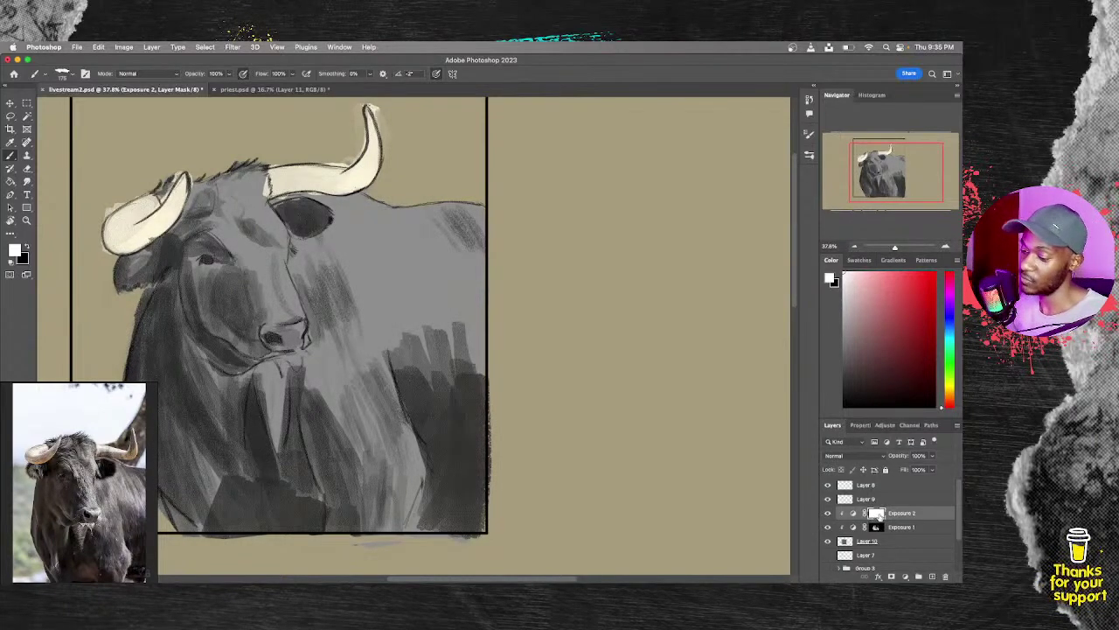
{"action": "key", "text": "super+i"}
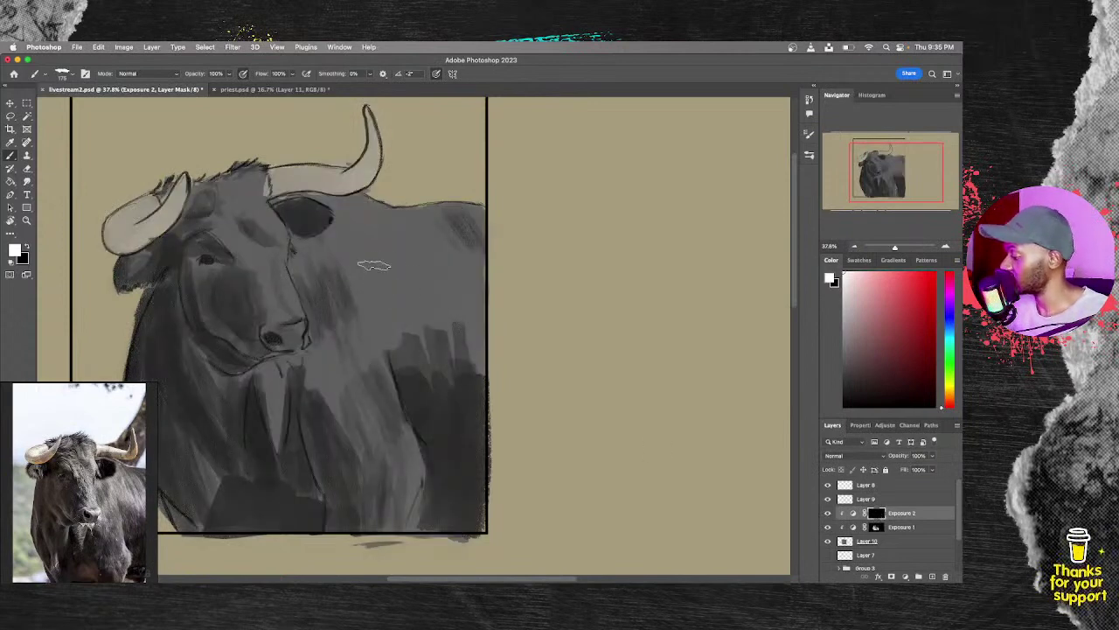
Step: Paint white on the Exposure 2 mask to highlight the flank, shoulder, snout, both horns and the rear edge of the foreleg
{"action": "mouse_move", "coordinate": [350, 271]}
{"action": "left_mouse_down"}
{"action": "mouse_move", "coordinate": [364, 307]}
{"action": "mouse_move", "coordinate": [347, 275]}
{"action": "mouse_move", "coordinate": [376, 351]}
{"action": "mouse_move", "coordinate": [354, 259]}
{"action": "mouse_move", "coordinate": [386, 351]}
{"action": "mouse_move", "coordinate": [366, 260]}
{"action": "mouse_move", "coordinate": [380, 312]}
{"action": "mouse_move", "coordinate": [401, 349]}
{"action": "mouse_move", "coordinate": [366, 275]}
{"action": "mouse_move", "coordinate": [409, 353]}
{"action": "mouse_move", "coordinate": [389, 268]}
{"action": "mouse_move", "coordinate": [427, 369]}
{"action": "mouse_move", "coordinate": [402, 273]}
{"action": "mouse_move", "coordinate": [432, 365]}
{"action": "mouse_move", "coordinate": [445, 348]}
{"action": "mouse_move", "coordinate": [424, 271]}
{"action": "mouse_move", "coordinate": [468, 369]}
{"action": "mouse_move", "coordinate": [458, 280]}
{"action": "mouse_move", "coordinate": [472, 376]}
{"action": "mouse_move", "coordinate": [439, 267]}
{"action": "mouse_move", "coordinate": [462, 347]}
{"action": "mouse_move", "coordinate": [448, 250]}
{"action": "mouse_move", "coordinate": [453, 302]}
{"action": "mouse_move", "coordinate": [404, 346]}
{"action": "mouse_move", "coordinate": [378, 290]}
{"action": "mouse_move", "coordinate": [387, 367]}
{"action": "mouse_move", "coordinate": [347, 320]}
{"action": "mouse_move", "coordinate": [293, 338]}
{"action": "mouse_move", "coordinate": [295, 320]}
{"action": "mouse_move", "coordinate": [290, 337]}
{"action": "mouse_move", "coordinate": [295, 327]}
{"action": "mouse_move", "coordinate": [282, 330]}
{"action": "mouse_move", "coordinate": [298, 319]}
{"action": "mouse_move", "coordinate": [291, 296]}
{"action": "mouse_move", "coordinate": [280, 302]}
{"action": "mouse_move", "coordinate": [219, 224]}
{"action": "mouse_move", "coordinate": [277, 317]}
{"action": "mouse_move", "coordinate": [236, 224]}
{"action": "mouse_move", "coordinate": [282, 232]}
{"action": "mouse_move", "coordinate": [278, 224]}
{"action": "mouse_move", "coordinate": [278, 252]}
{"action": "mouse_move", "coordinate": [249, 224]}
{"action": "mouse_move", "coordinate": [295, 181]}
{"action": "mouse_move", "coordinate": [294, 169]}
{"action": "mouse_move", "coordinate": [332, 172]}
{"action": "mouse_move", "coordinate": [276, 171]}
{"action": "left_mouse_up"}
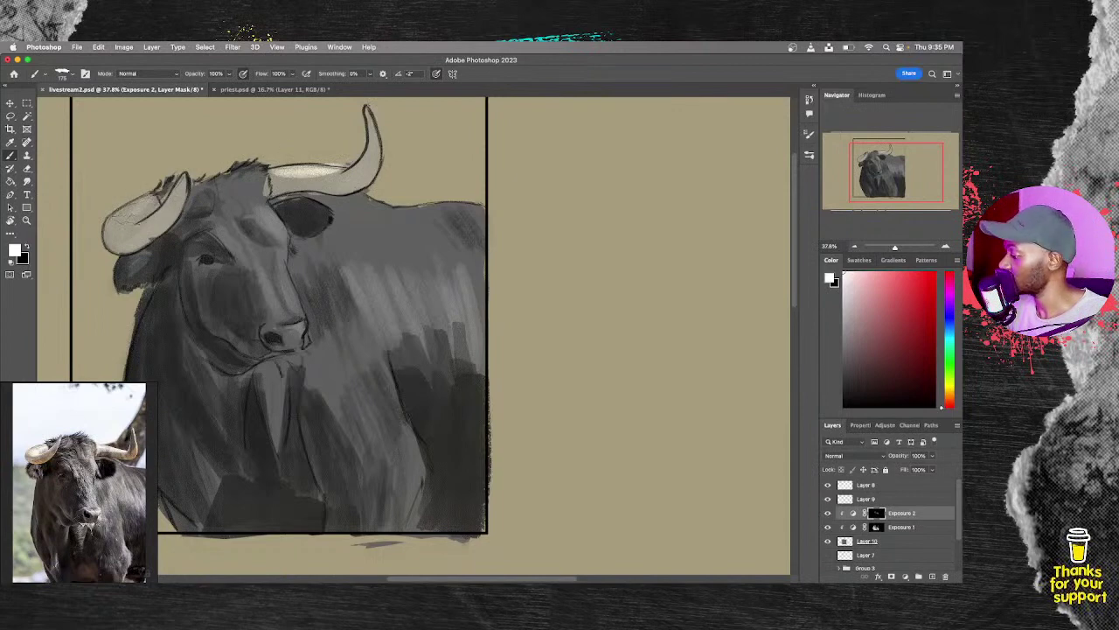
{"action": "left_click_drag", "start_coordinate": [158, 197], "coordinate": [129, 219]}
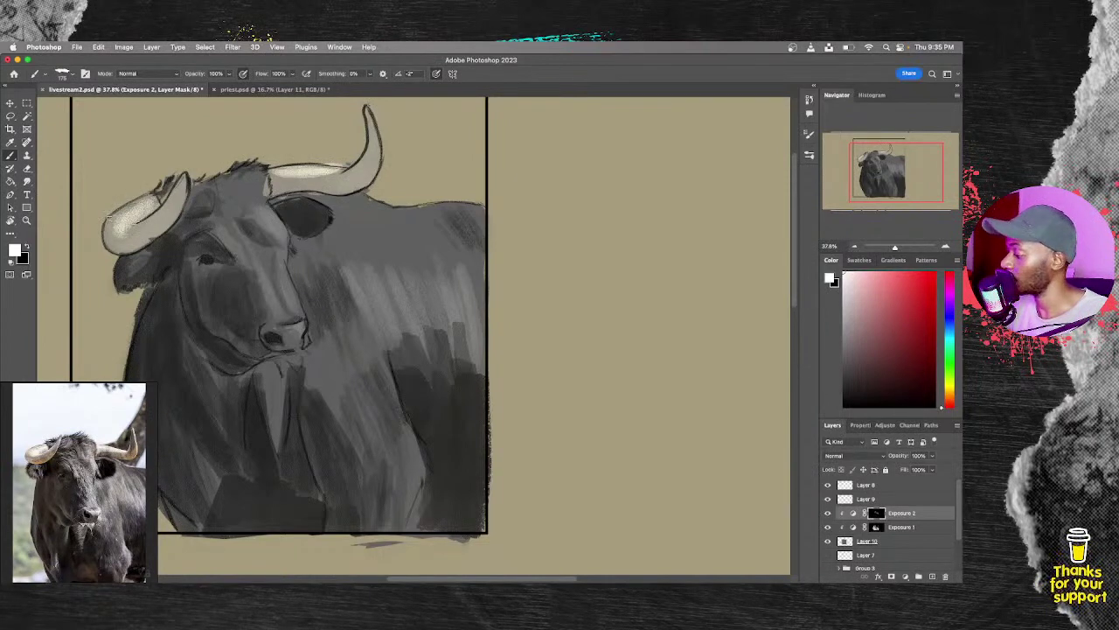
{"action": "left_click_drag", "start_coordinate": [160, 206], "coordinate": [131, 220]}
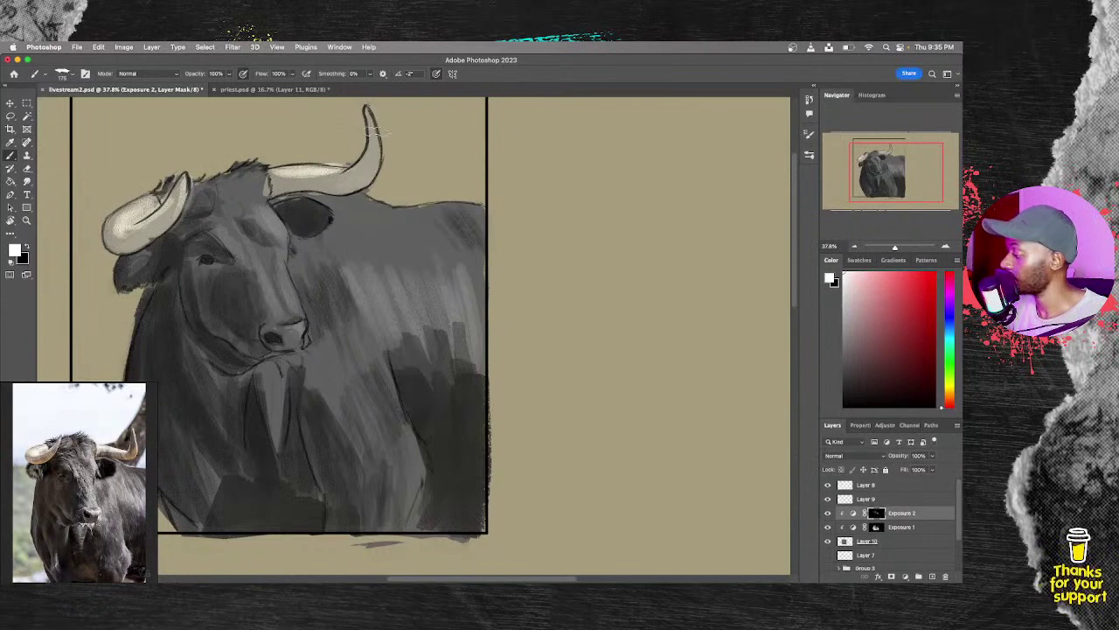
{"action": "left_click_drag", "start_coordinate": [367, 108], "coordinate": [382, 150]}
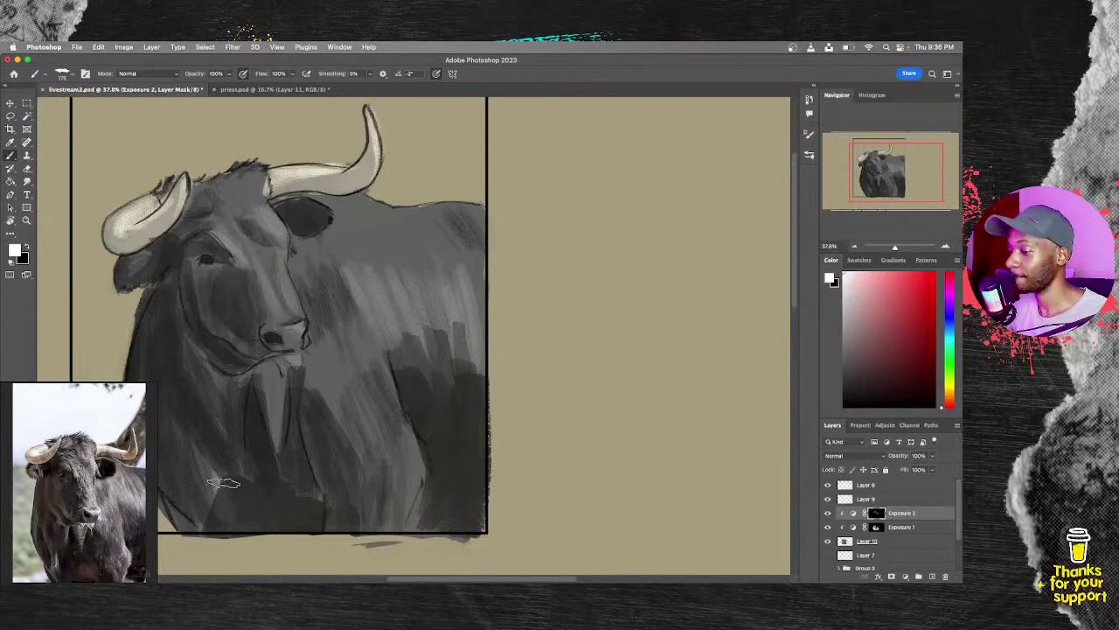
{"action": "left_click_drag", "start_coordinate": [415, 463], "coordinate": [425, 482]}
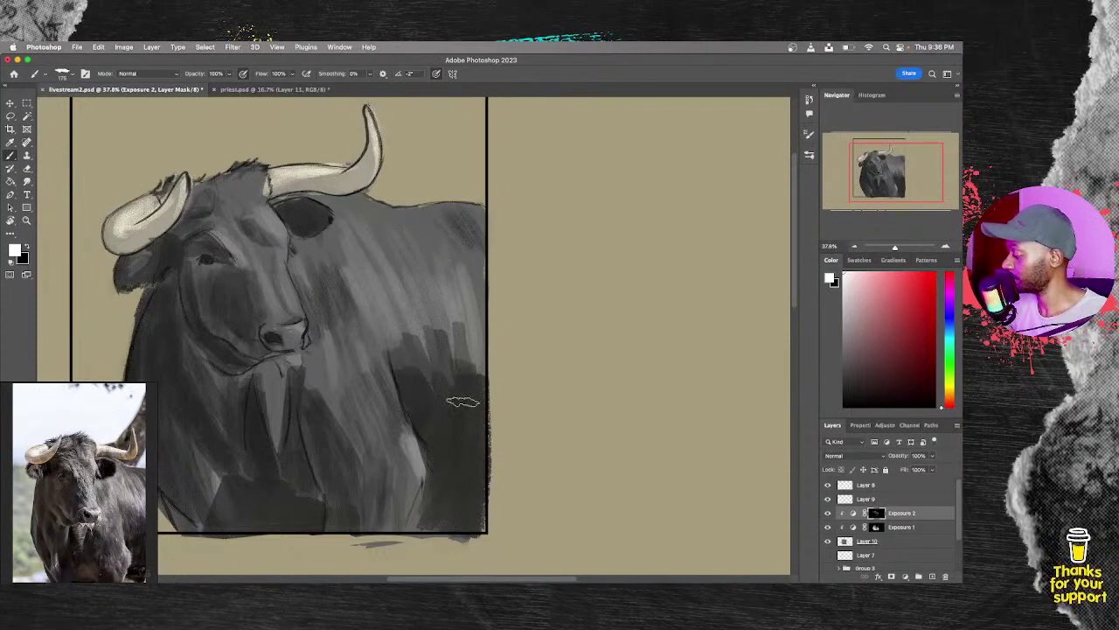
Step: Erase the jagged upper edge of the rear flank shadow on the Exposure 1 mask to soften its transition
{"action": "left_click", "coordinate": [875, 528]}
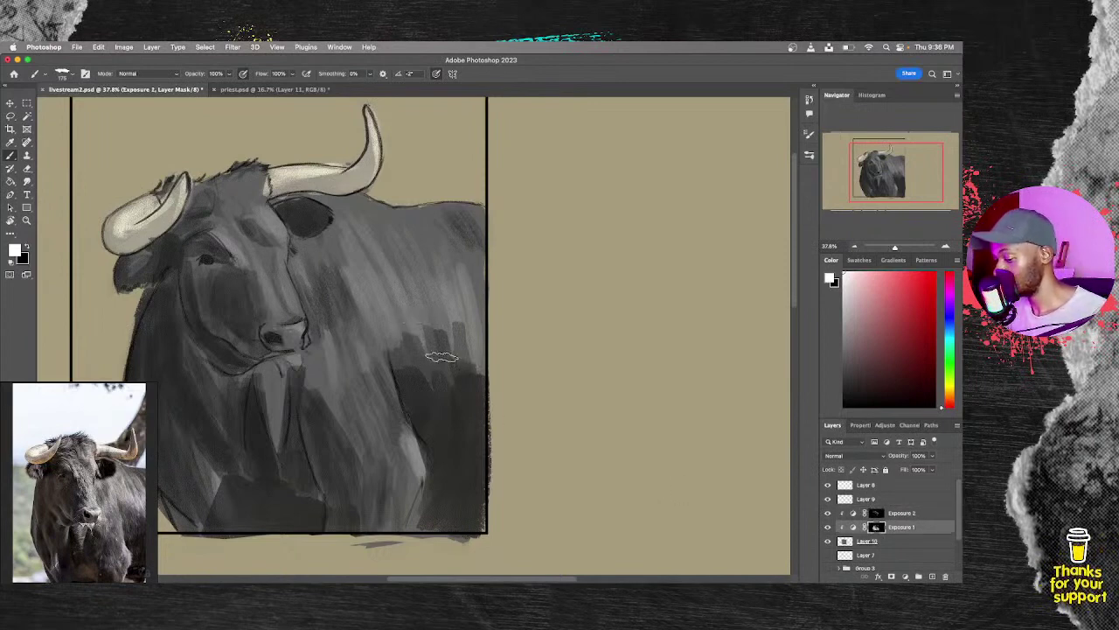
{"action": "key", "text": "e"}
{"action": "left_click_drag", "start_coordinate": [454, 302], "coordinate": [470, 378]}
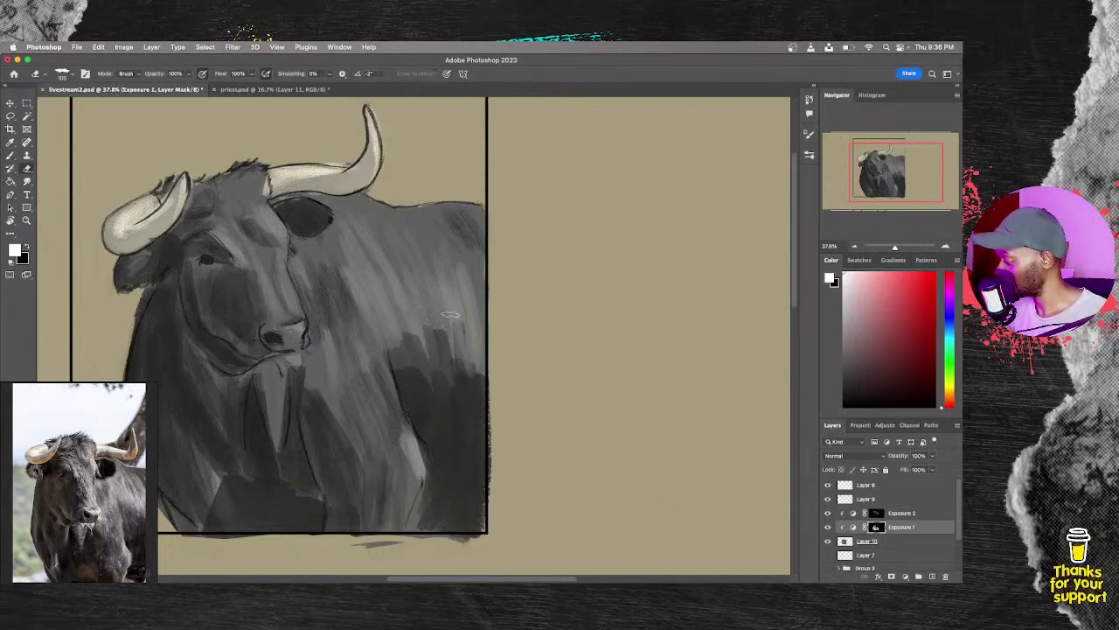
{"action": "left_click_drag", "start_coordinate": [444, 332], "coordinate": [453, 375]}
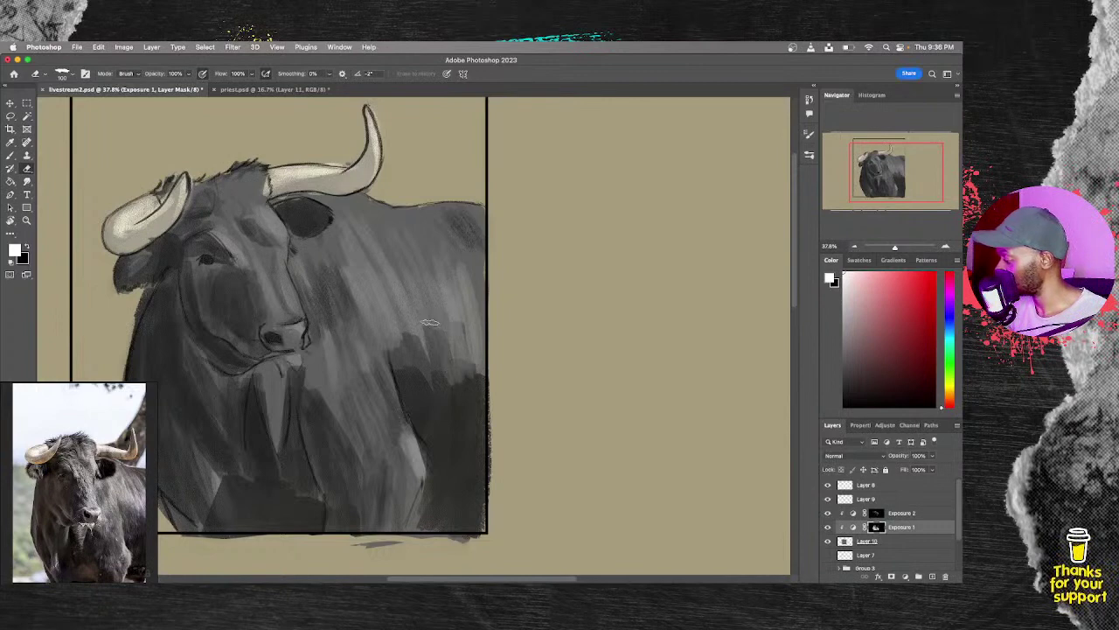
{"action": "mouse_move", "coordinate": [420, 321]}
{"action": "left_mouse_down"}
{"action": "mouse_move", "coordinate": [423, 390]}
{"action": "mouse_move", "coordinate": [397, 336]}
{"action": "mouse_move", "coordinate": [400, 383]}
{"action": "mouse_move", "coordinate": [390, 335]}
{"action": "left_mouse_up"}
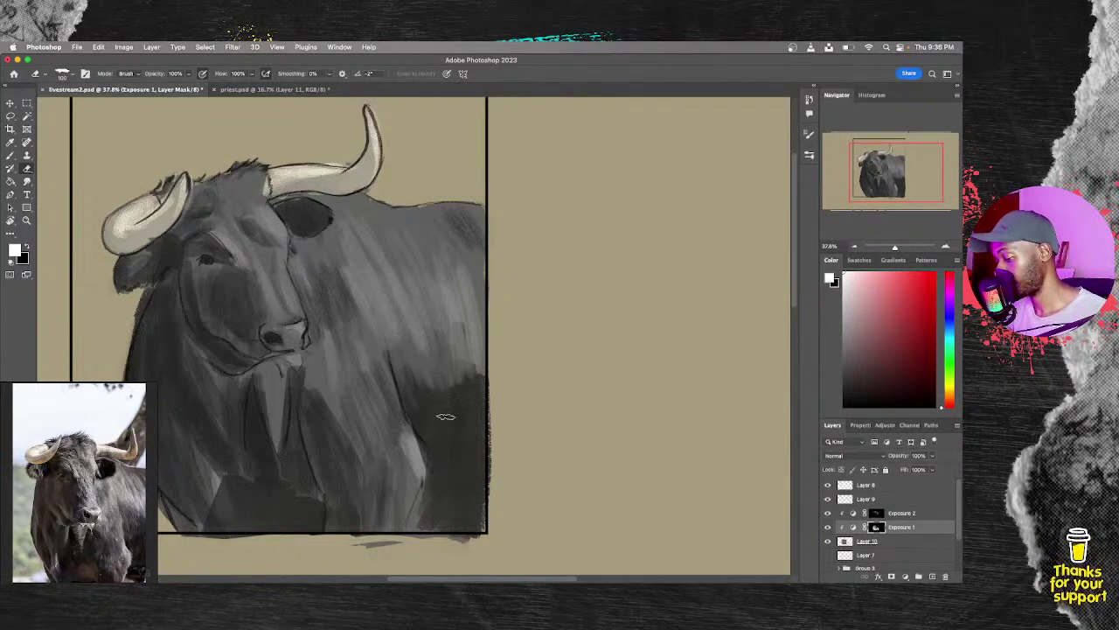
Step: Soften the neck, shoulder and flank shadows with black on the Exposure 1 mask, and shade the chest beside the chin with white
{"action": "key", "text": "b"}
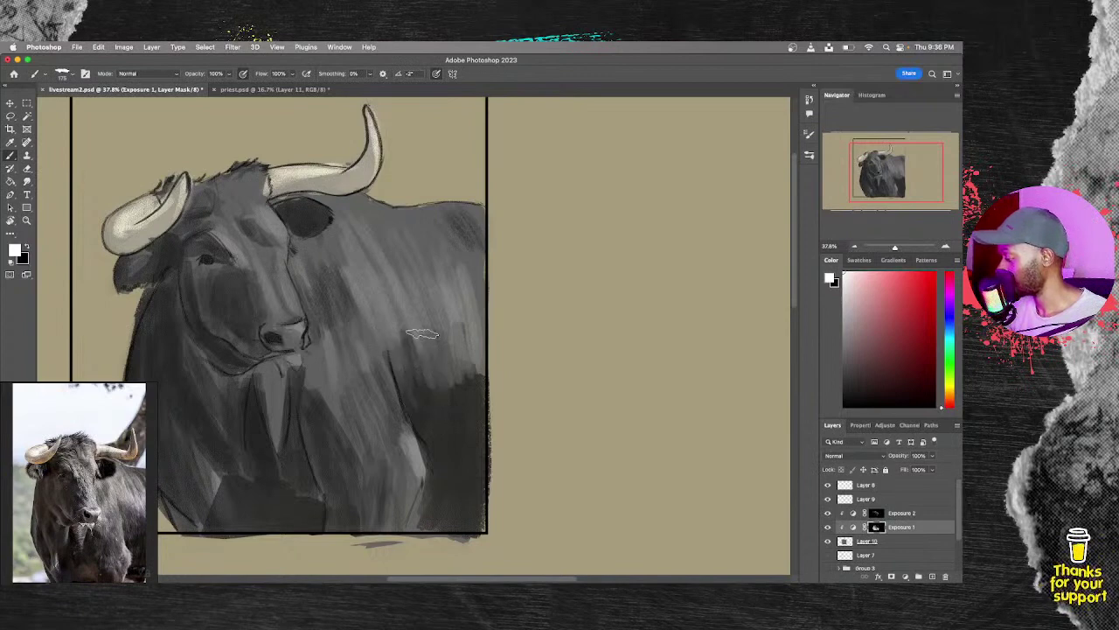
{"action": "key", "text": "x"}
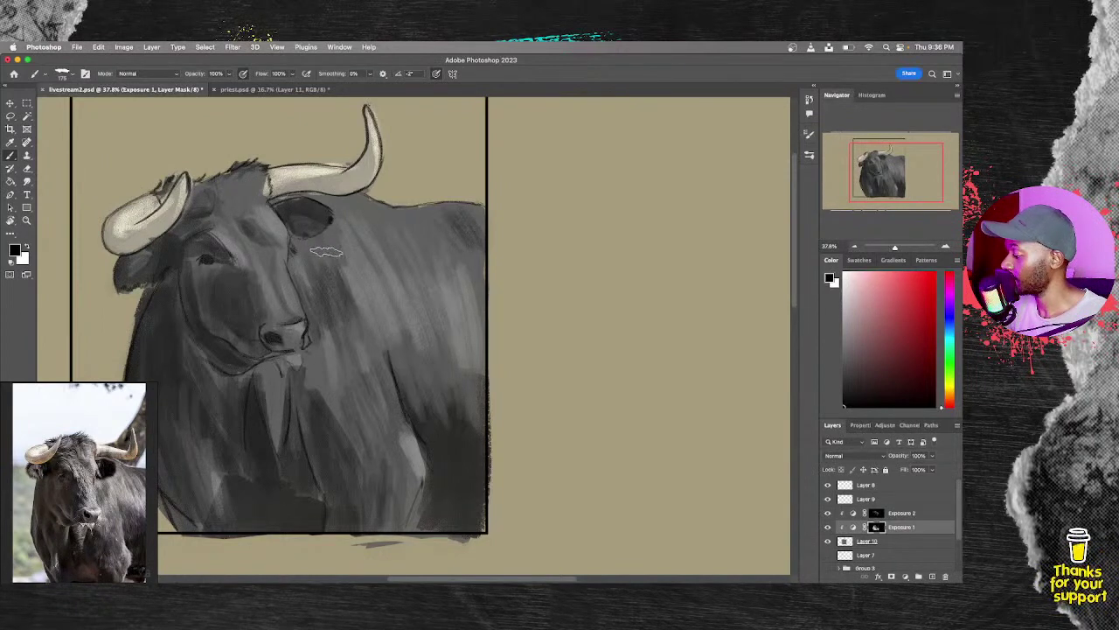
{"action": "left_click_drag", "start_coordinate": [306, 221], "coordinate": [311, 233]}
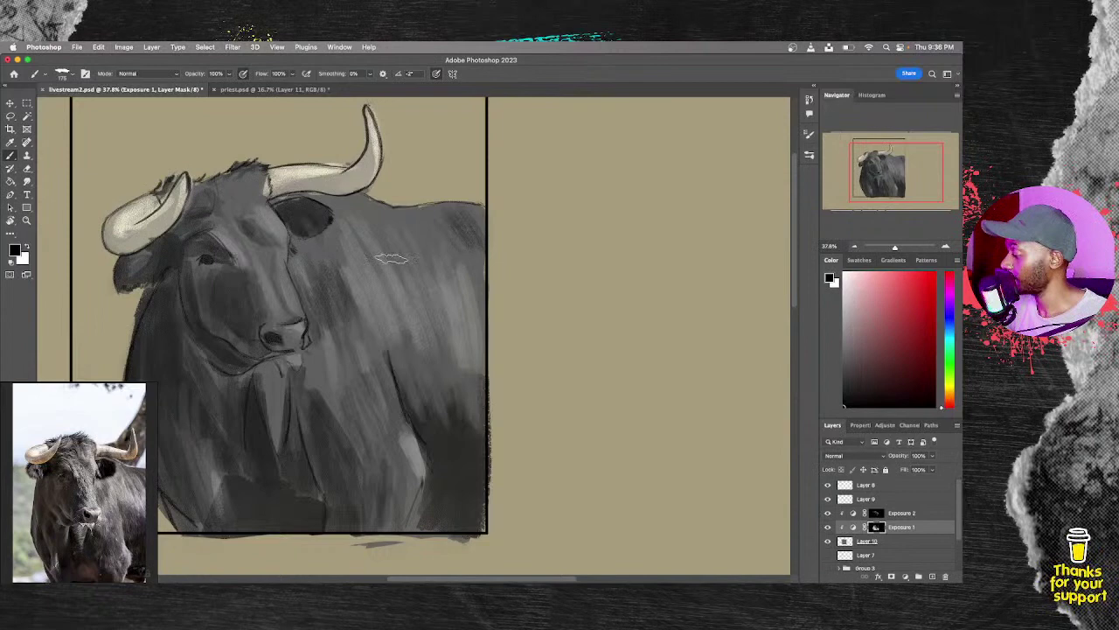
{"action": "left_click_drag", "start_coordinate": [332, 273], "coordinate": [329, 320]}
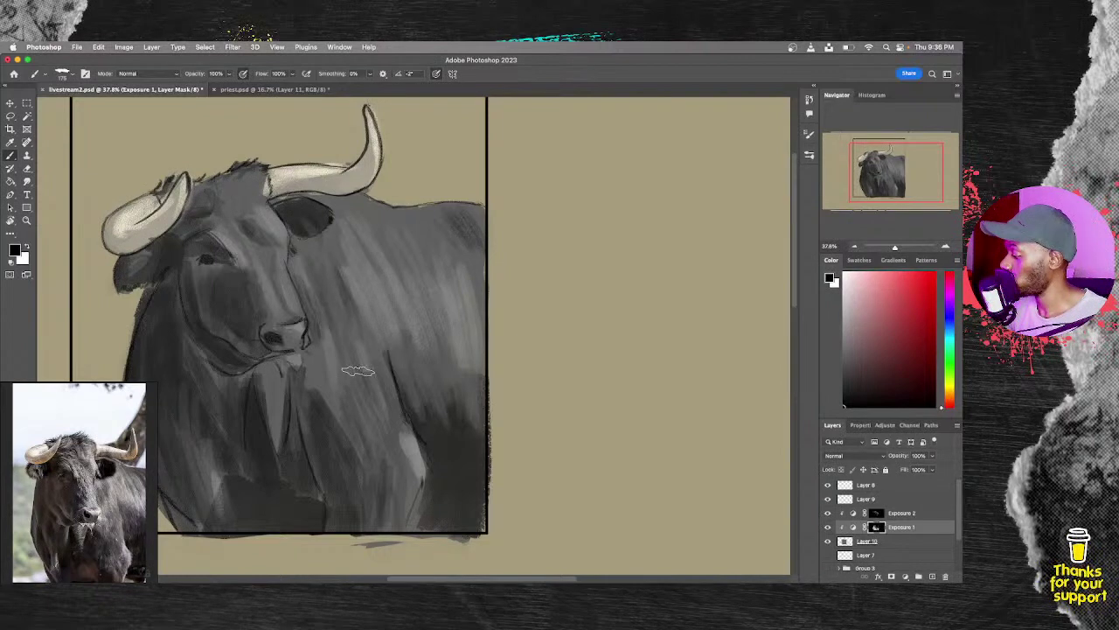
{"action": "left_click_drag", "start_coordinate": [459, 245], "coordinate": [481, 368]}
{"action": "left_click_drag", "start_coordinate": [455, 278], "coordinate": [462, 445]}
{"action": "mouse_move", "coordinate": [464, 342]}
{"action": "left_mouse_down"}
{"action": "mouse_move", "coordinate": [450, 452]}
{"action": "mouse_move", "coordinate": [474, 374]}
{"action": "mouse_move", "coordinate": [460, 459]}
{"action": "mouse_move", "coordinate": [471, 317]}
{"action": "mouse_move", "coordinate": [455, 402]}
{"action": "left_mouse_up"}
{"action": "key", "text": "x"}
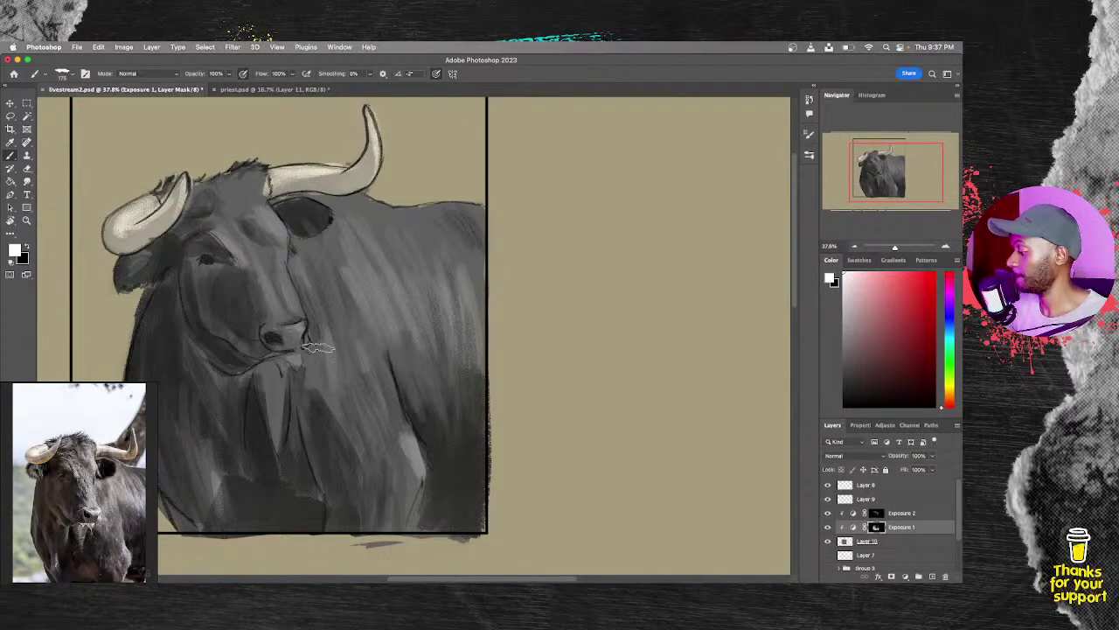
{"action": "mouse_move", "coordinate": [324, 367]}
{"action": "left_mouse_down"}
{"action": "mouse_move", "coordinate": [326, 393]}
{"action": "mouse_move", "coordinate": [346, 411]}
{"action": "left_mouse_up"}
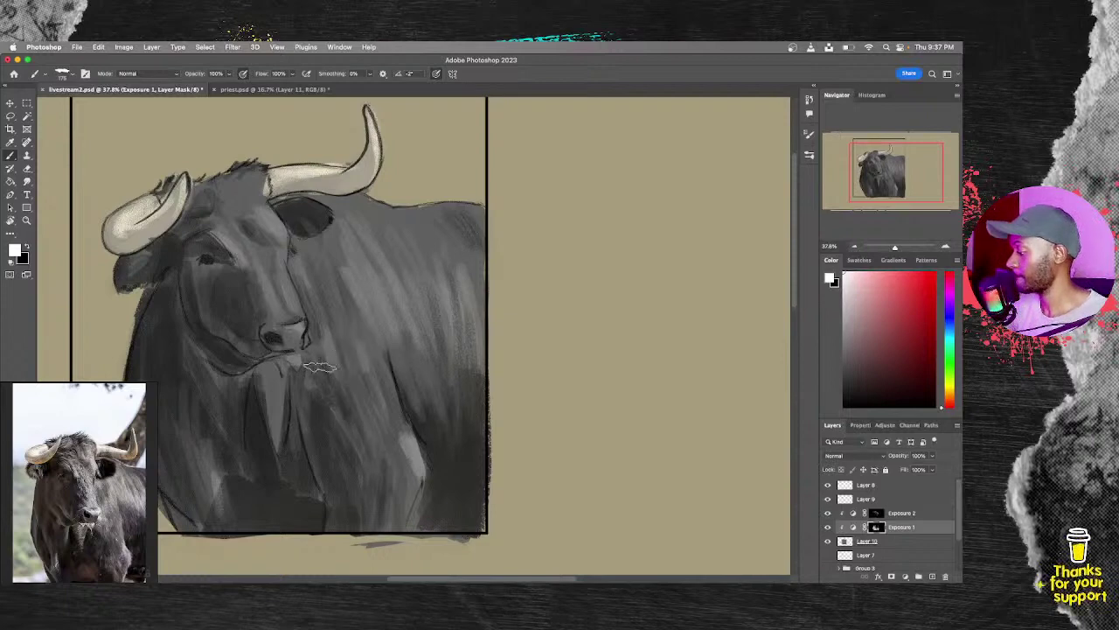
Step: Touch up the highlights on the foreshortened horn in the Exposure 2 mask, alternating black and white
{"action": "left_click", "coordinate": [876, 515]}
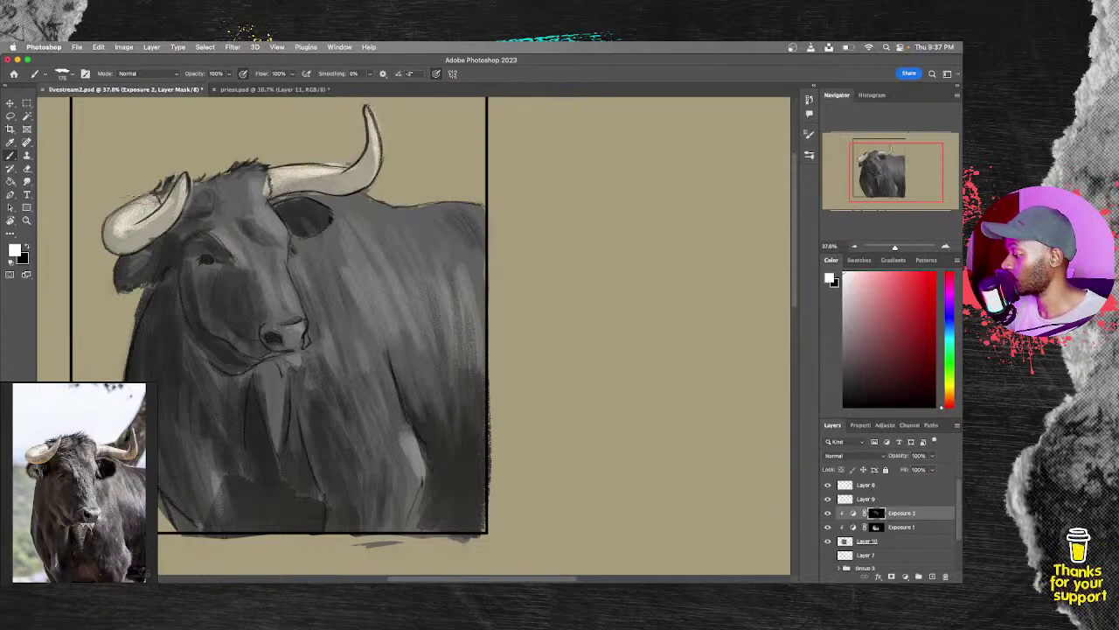
{"action": "key", "text": "x"}
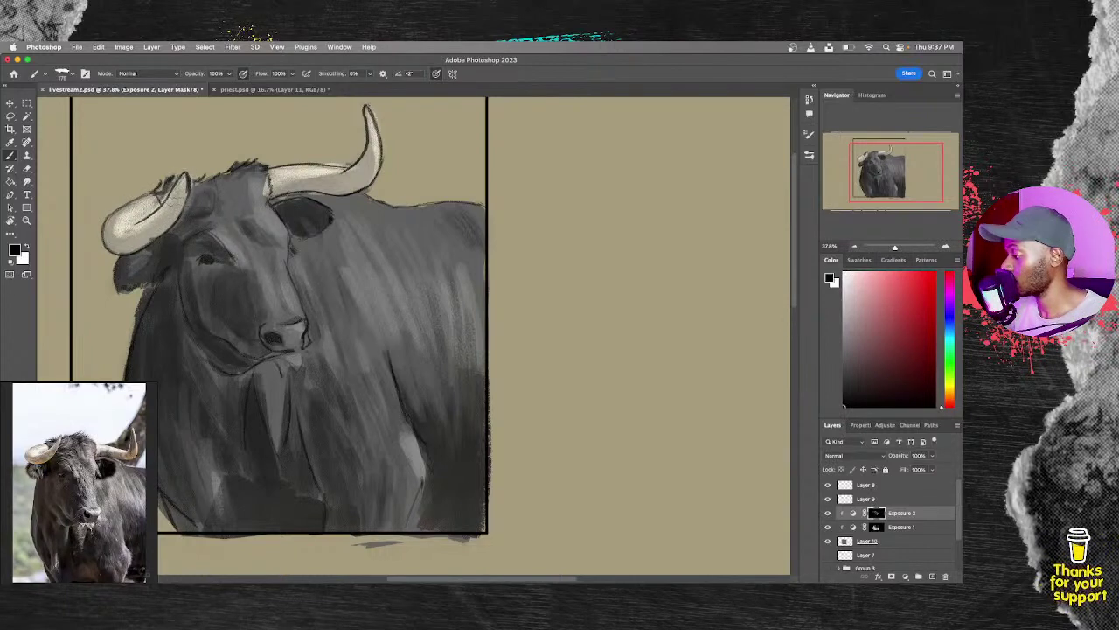
{"action": "key", "text": "x"}
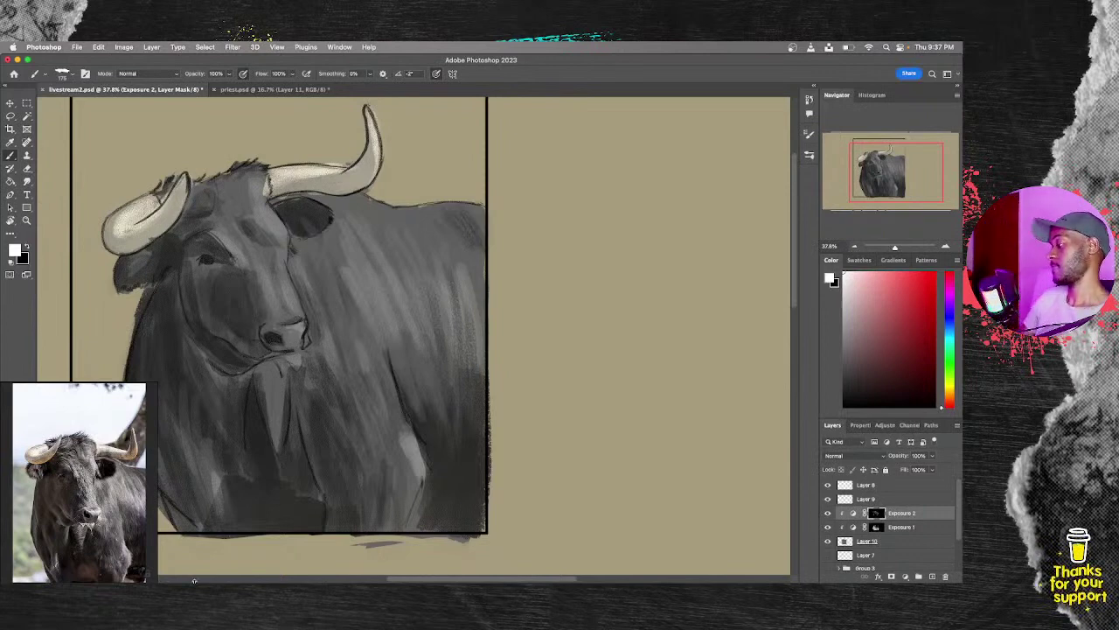
Step: Examine the whole framed bull painting from a distance
{"action": "key", "text": "z"}
{"action": "left_click", "coordinate": [533, 424], "text": "alt"}
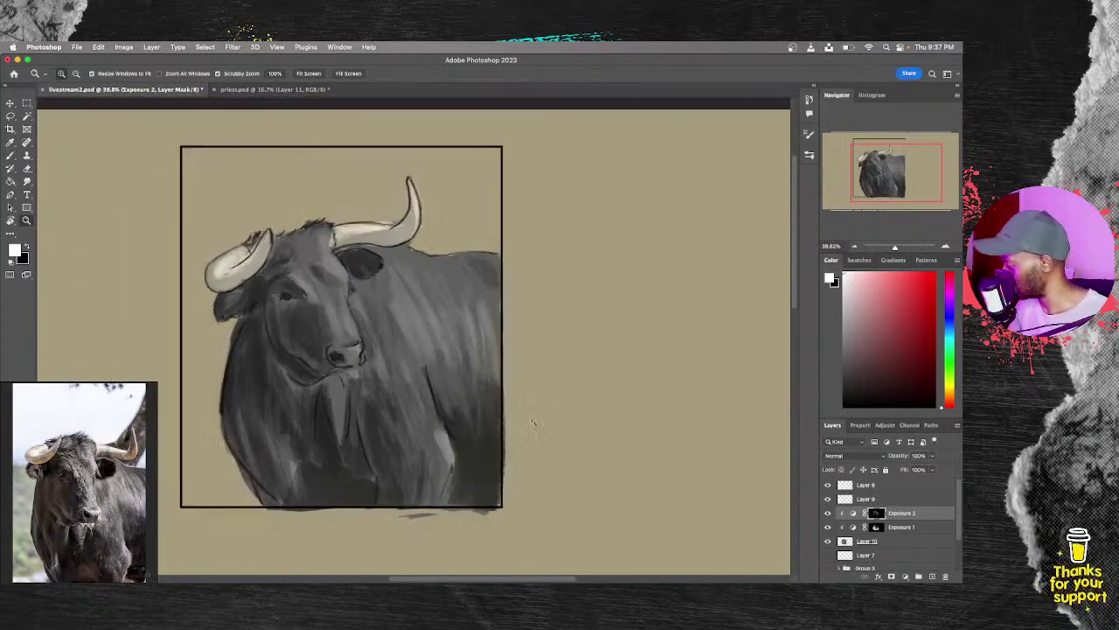
{"action": "left_click", "coordinate": [534, 424], "text": "alt"}
{"action": "left_click", "coordinate": [534, 425], "text": "alt"}
{"action": "left_click", "coordinate": [536, 428]}
{"action": "left_click", "coordinate": [536, 433]}
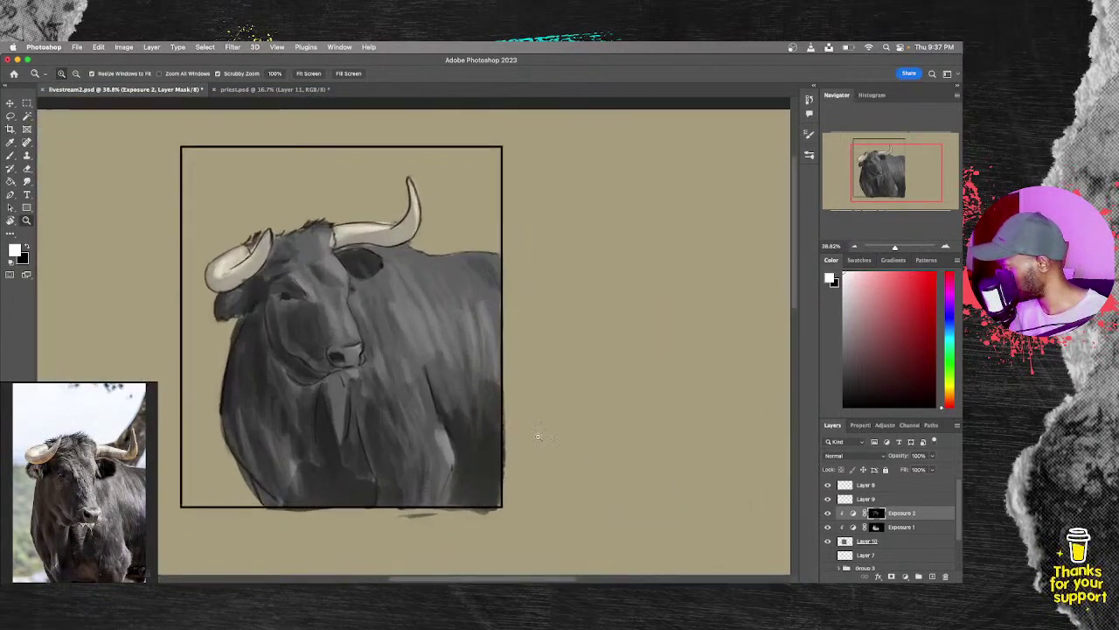
{"action": "mouse_move", "coordinate": [537, 436]}
{"action": "left_mouse_down"}
{"action": "mouse_move", "coordinate": [508, 446]}
{"action": "mouse_move", "coordinate": [518, 474]}
{"action": "left_mouse_up"}
{"action": "key", "text": "b"}
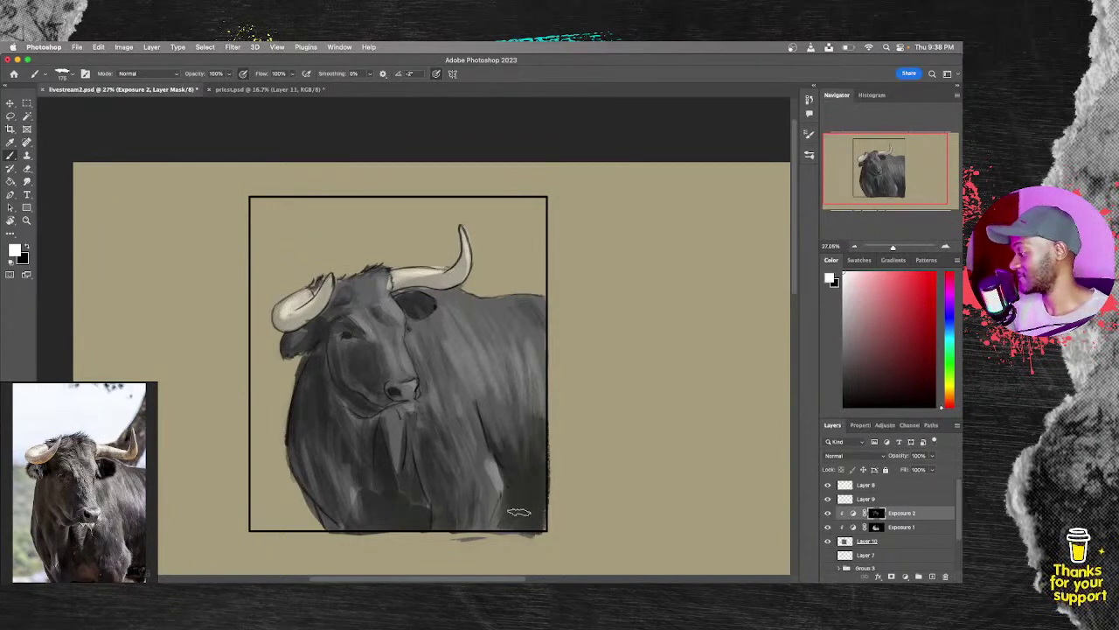
Step: Compare Layer 9 and Layer 8 by toggling their visibility to tell the line art from the frame
{"action": "left_click", "coordinate": [911, 542]}
{"action": "left_click", "coordinate": [910, 555]}
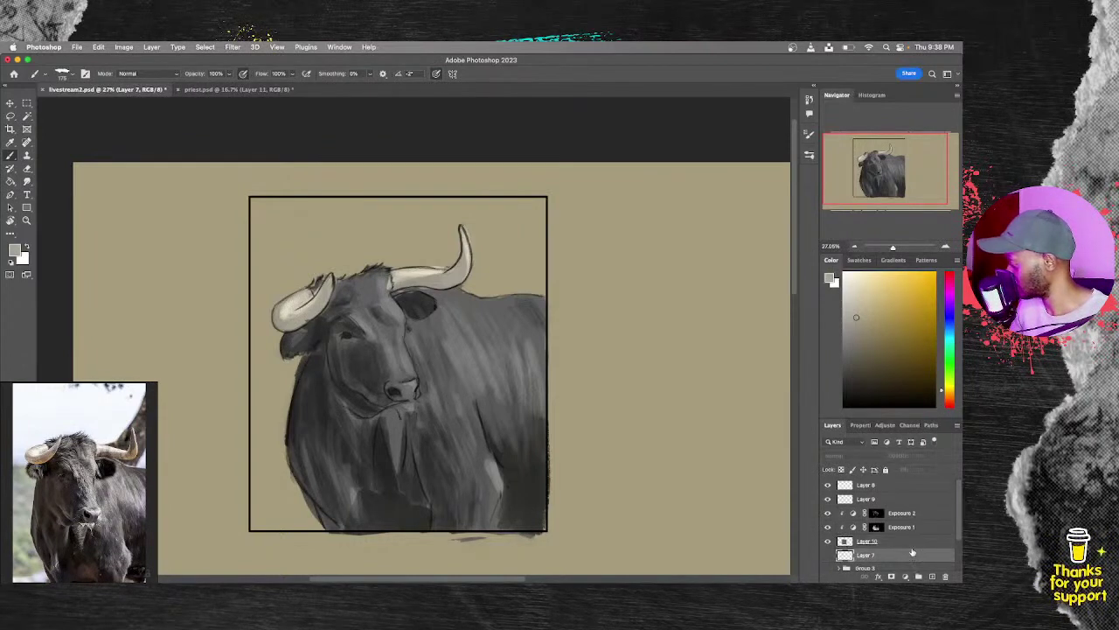
{"action": "left_click", "coordinate": [916, 485], "text": "shift"}
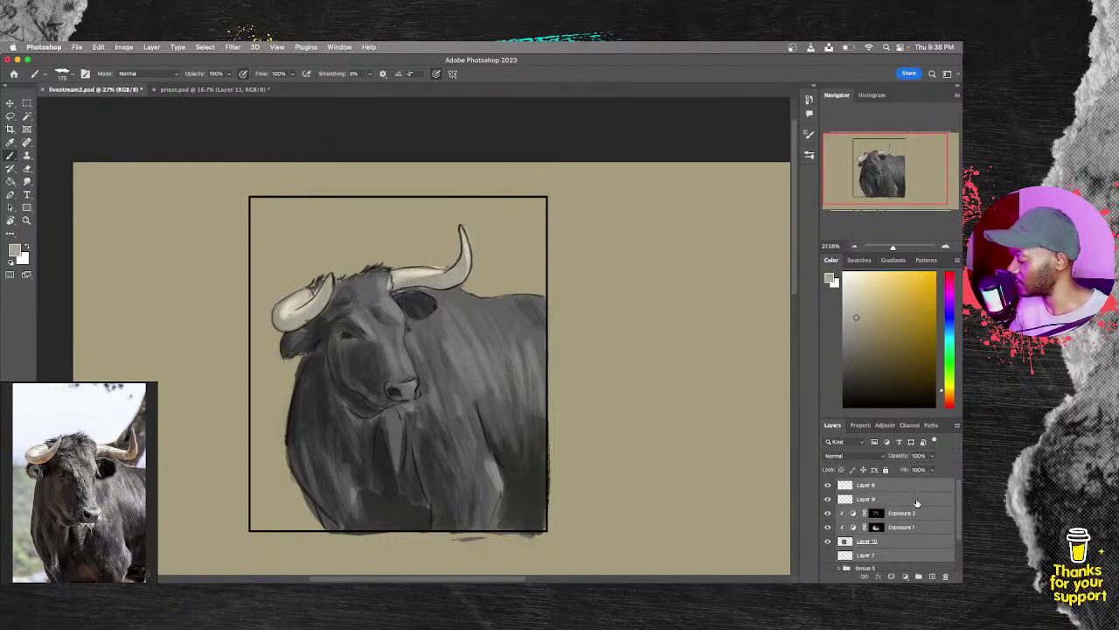
{"action": "left_click", "coordinate": [905, 502]}
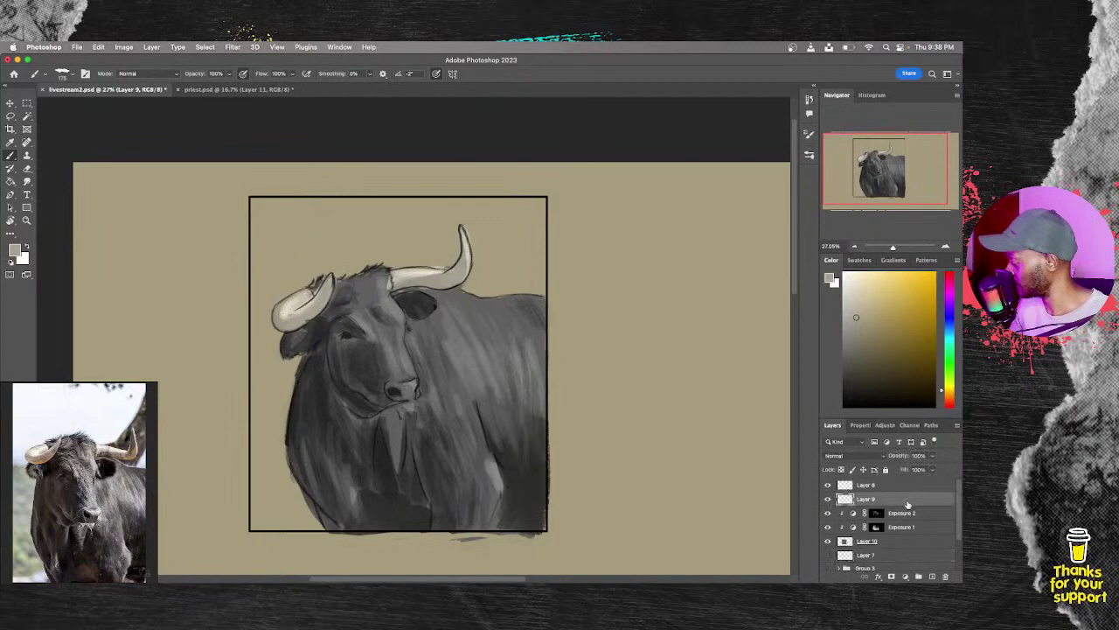
{"action": "left_click", "coordinate": [828, 500]}
{"action": "left_click", "coordinate": [827, 499]}
{"action": "left_click", "coordinate": [828, 500]}
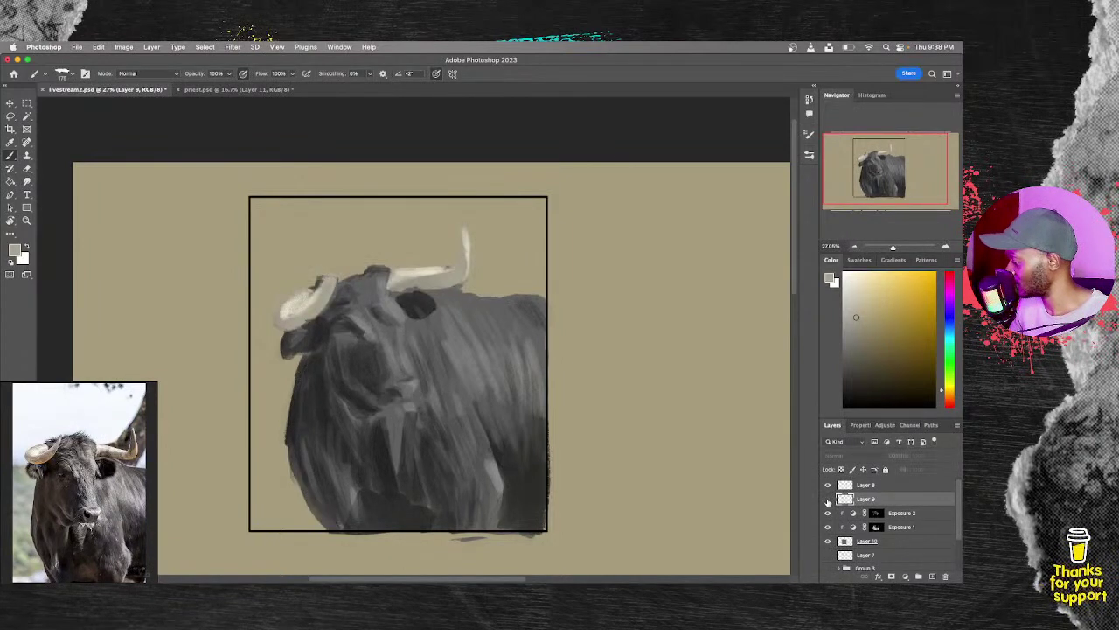
{"action": "left_click", "coordinate": [828, 499]}
{"action": "left_click", "coordinate": [828, 485]}
{"action": "left_click", "coordinate": [828, 485]}
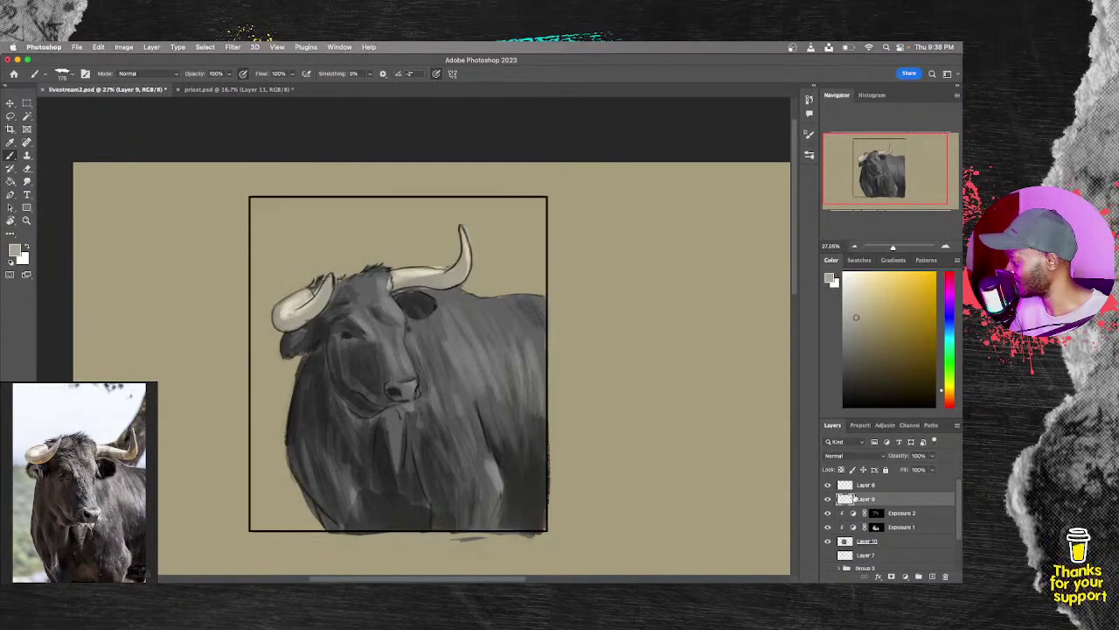
Step: Select the area inside the frame with the Magic Wand on Layer 8, and add a new layer directly beneath the frame layer
{"action": "left_click", "coordinate": [907, 487]}
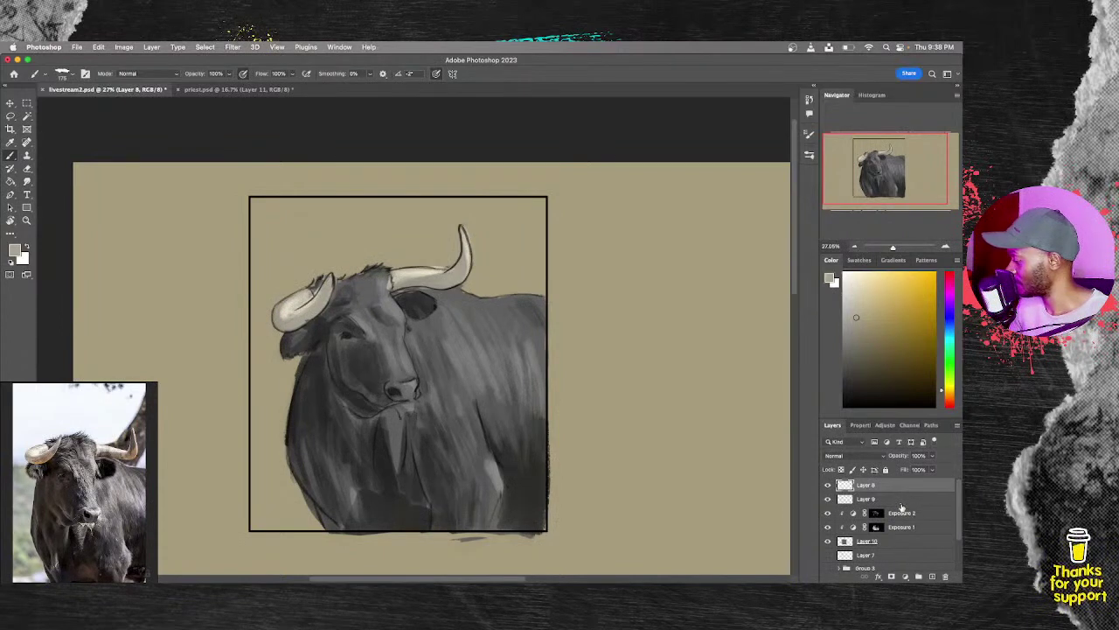
{"action": "key", "text": "w"}
{"action": "left_click", "coordinate": [516, 267]}
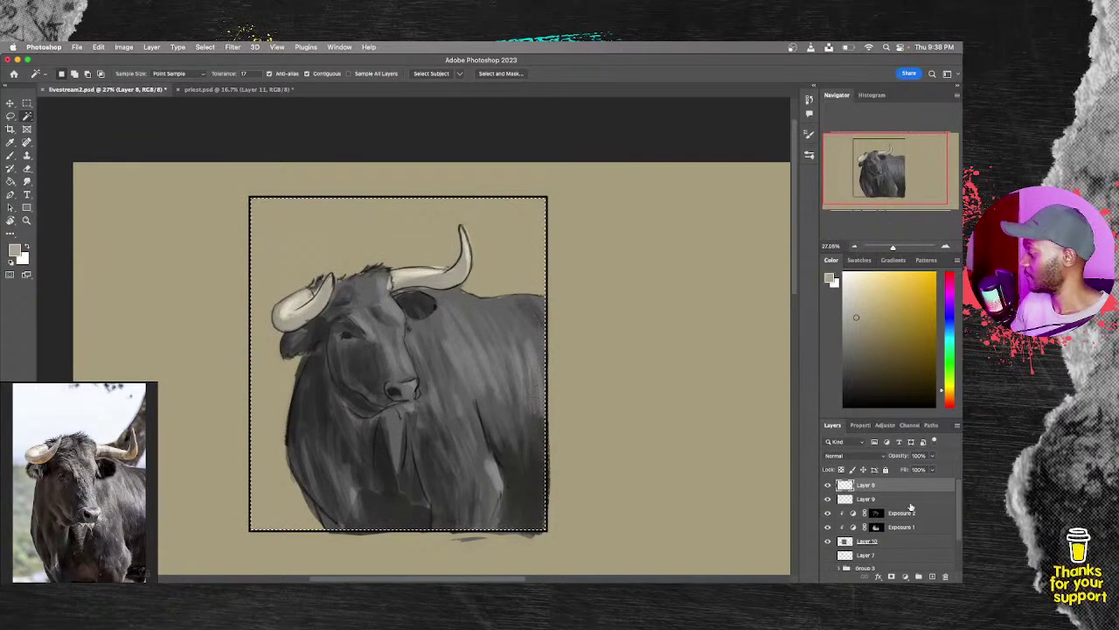
{"action": "left_click", "coordinate": [932, 576]}
{"action": "left_click_drag", "start_coordinate": [915, 486], "coordinate": [913, 511]}
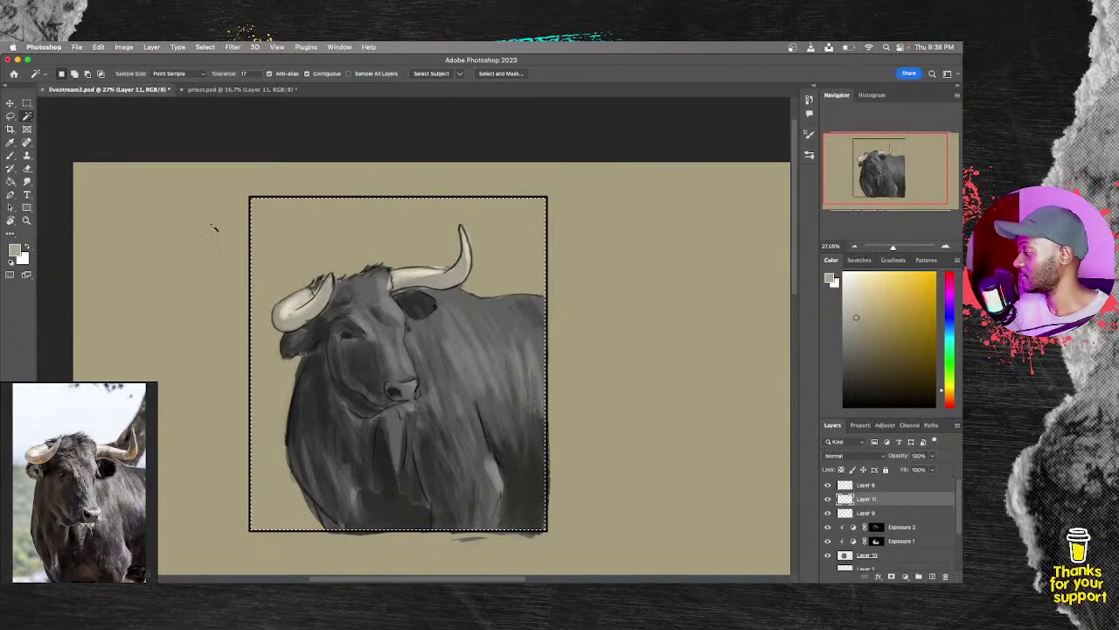
Step: Fill the selected frame interior with light grey on the new layer
{"action": "left_click_drag", "start_coordinate": [850, 306], "coordinate": [843, 294]}
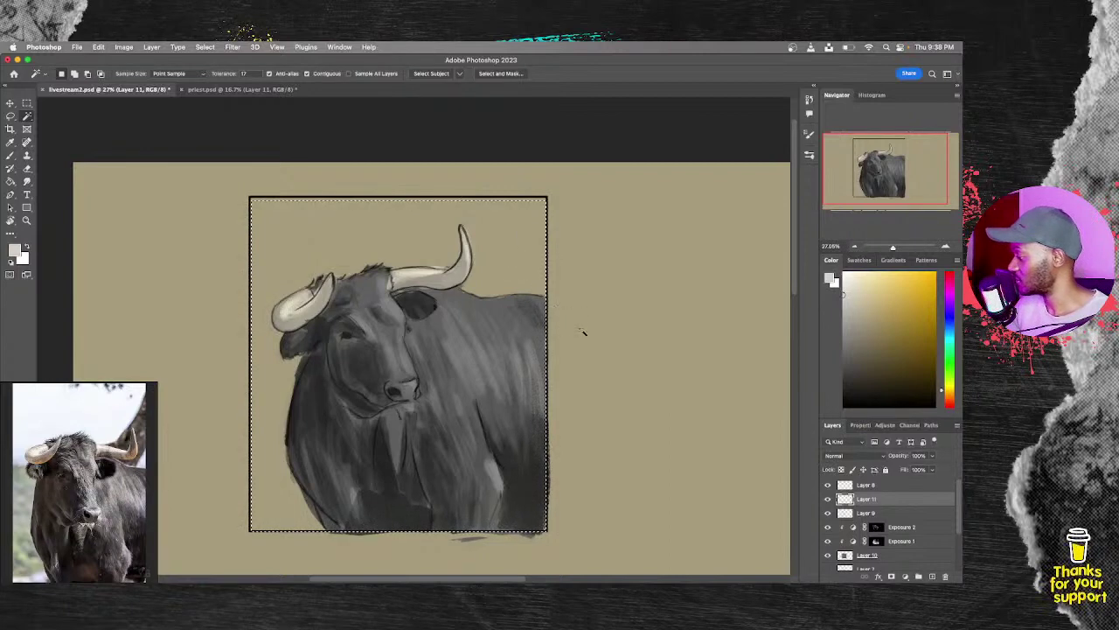
{"action": "key", "text": "g"}
{"action": "left_click", "coordinate": [524, 343]}
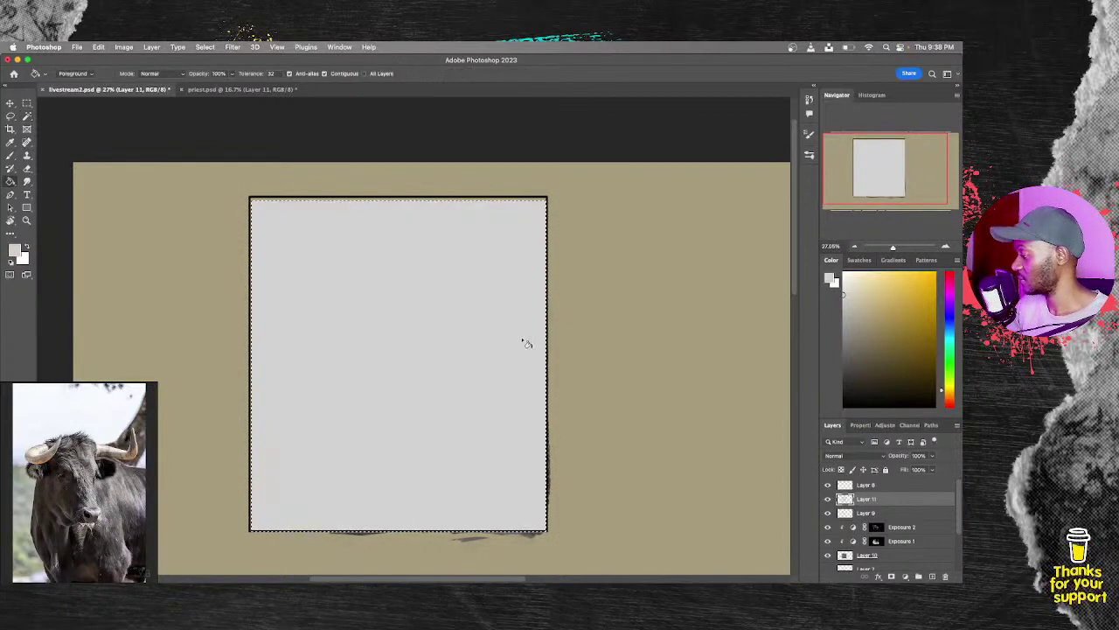
Step: Move the frame layer and the fill layer beneath Layer 10, and refill the frame's background with pale cream
{"action": "left_click", "coordinate": [907, 490], "text": "shift"}
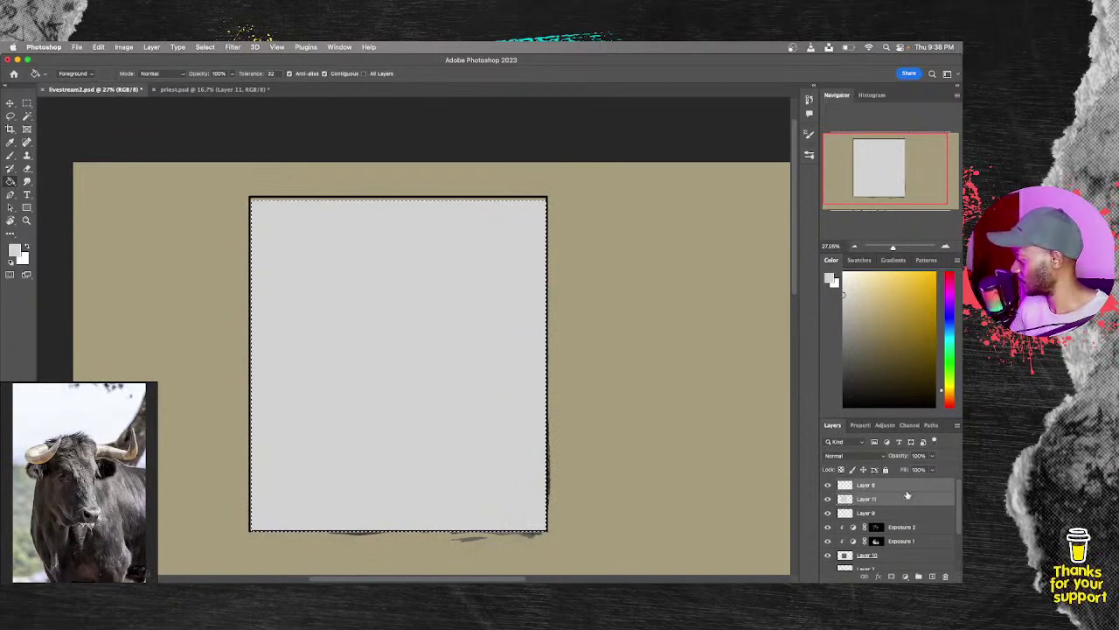
{"action": "left_click_drag", "start_coordinate": [920, 490], "coordinate": [918, 566]}
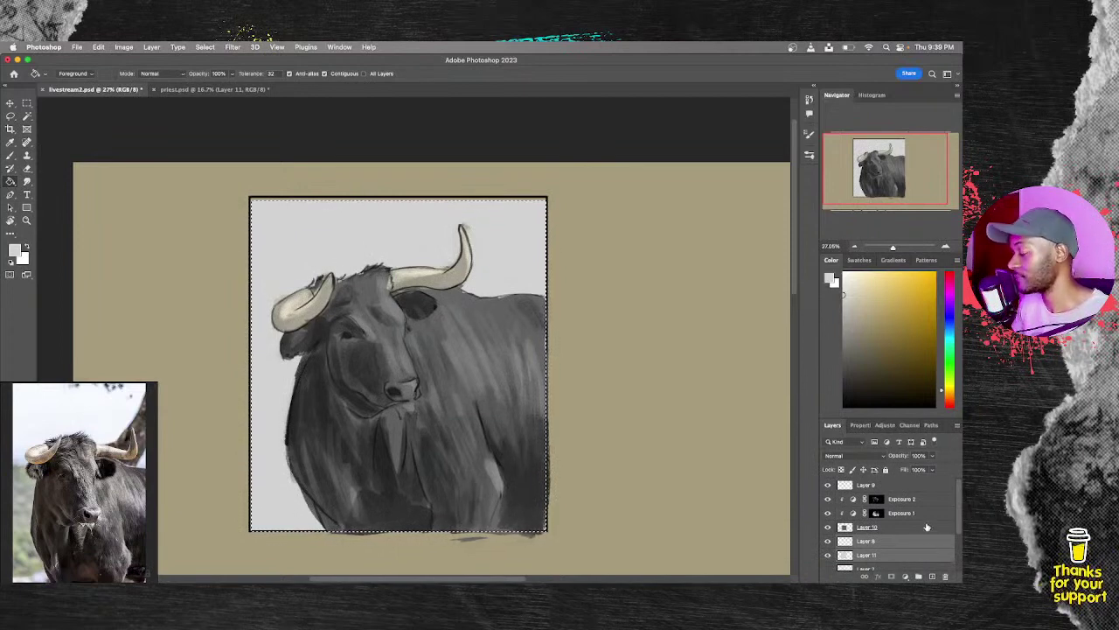
{"action": "left_click", "coordinate": [897, 558]}
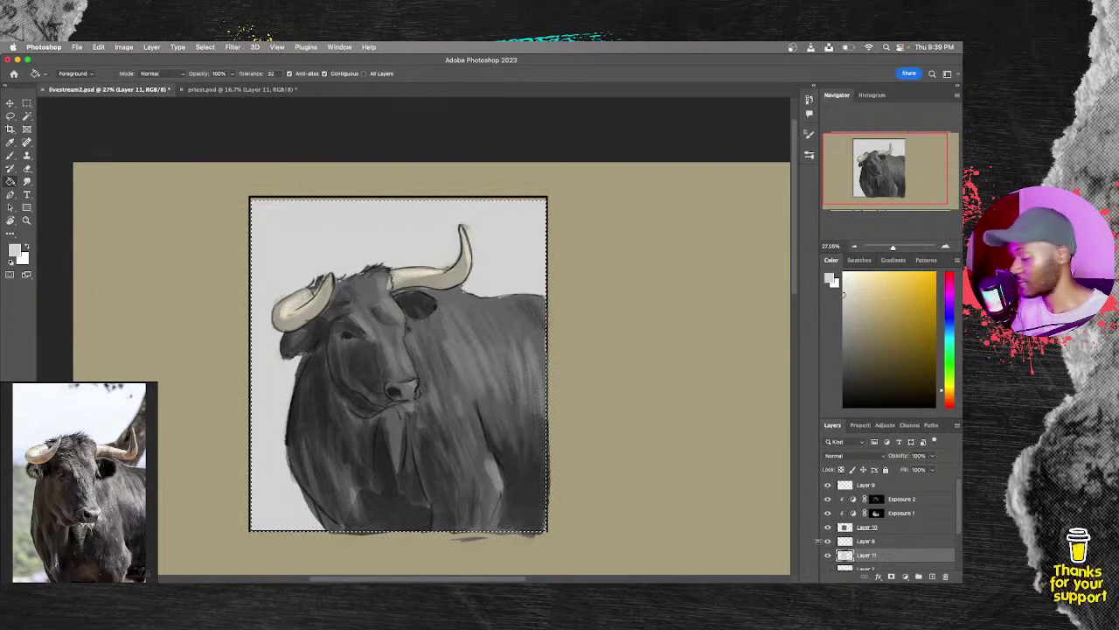
{"action": "left_click_drag", "start_coordinate": [844, 322], "coordinate": [855, 280]}
{"action": "left_click", "coordinate": [528, 271]}
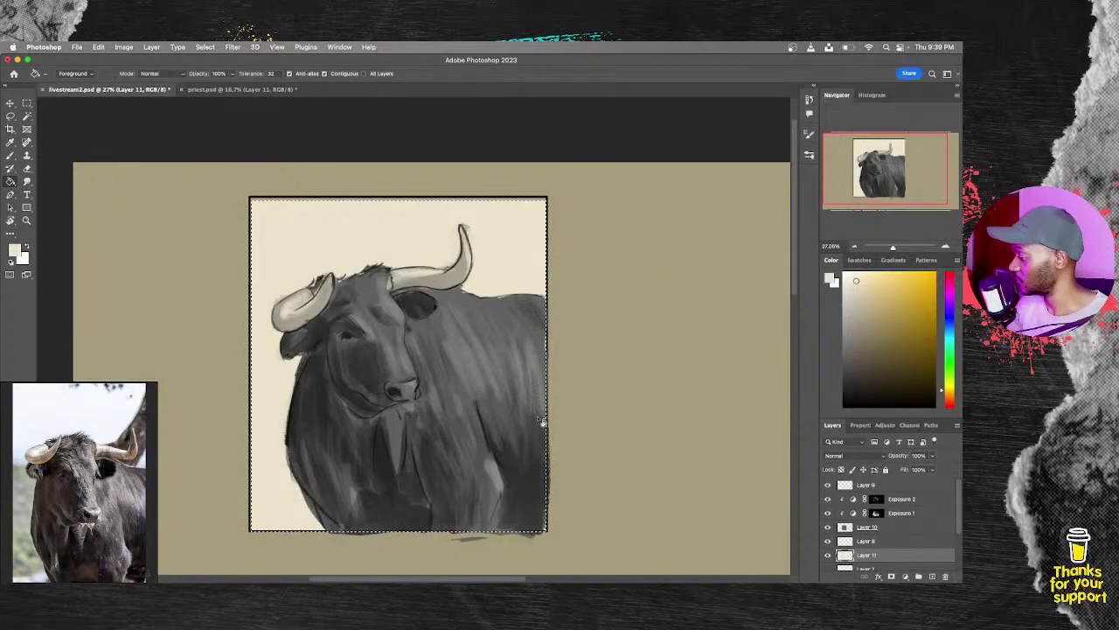
Step: Clear the selection and erase the stray bull paint on Layer 10 beyond the frame's lower and right edges
{"action": "left_click", "coordinate": [867, 526]}
{"action": "key", "text": "ctrl+d"}
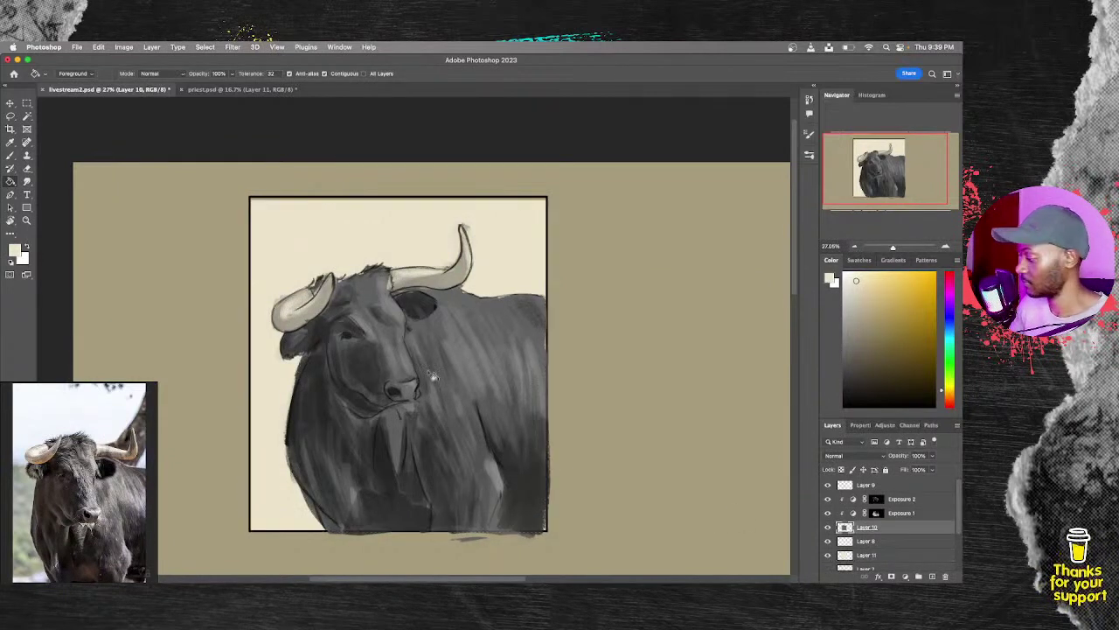
{"action": "key", "text": "e"}
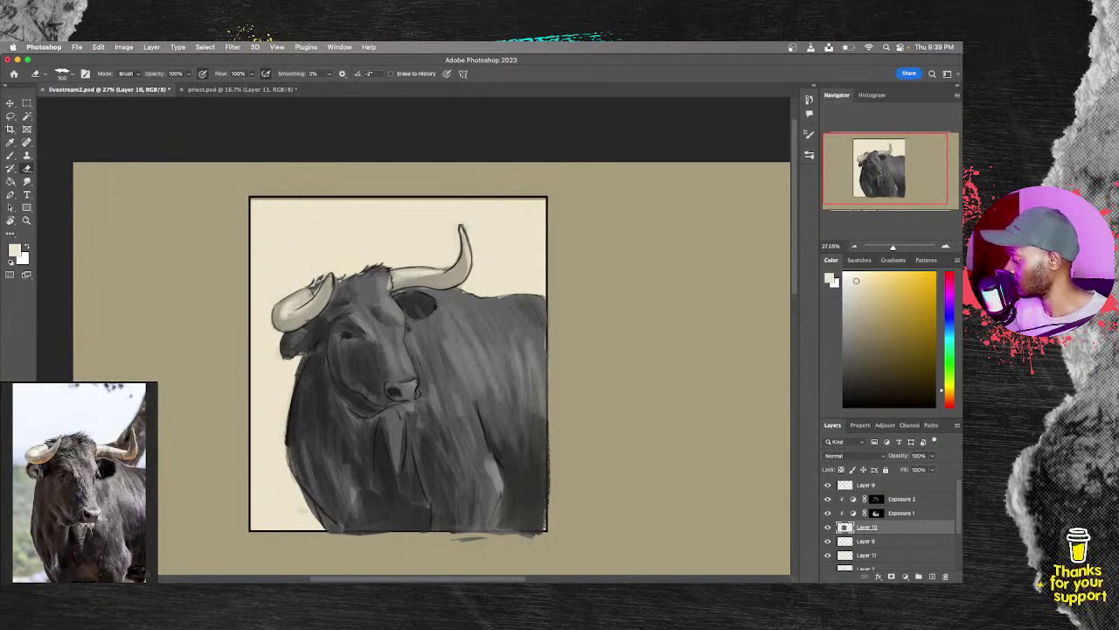
{"action": "left_click_drag", "start_coordinate": [298, 495], "coordinate": [317, 515]}
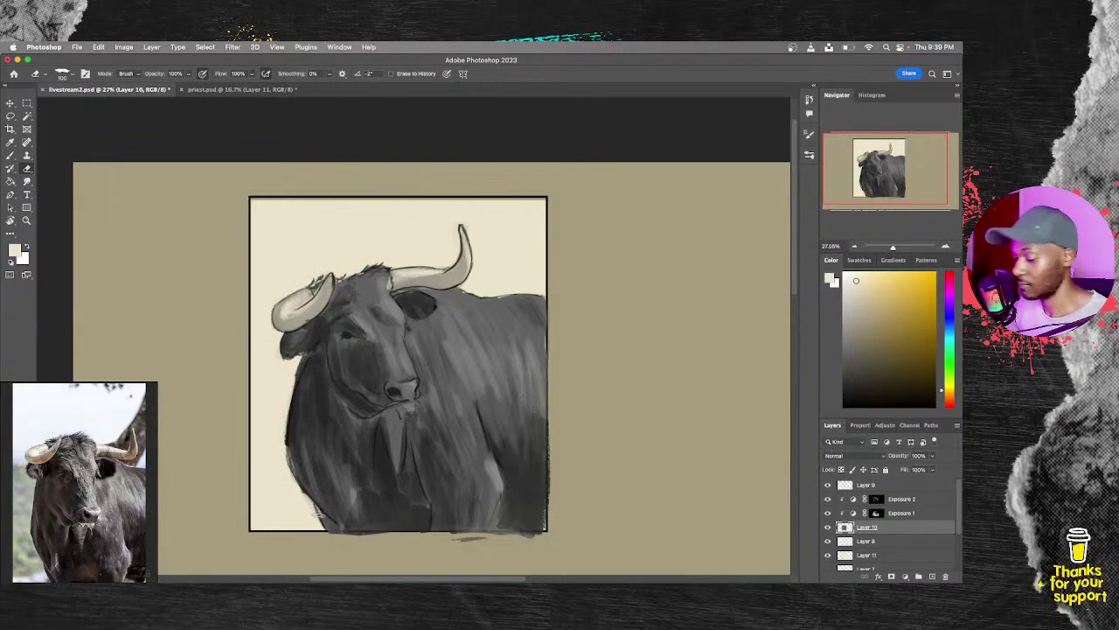
{"action": "key", "text": "super+z"}
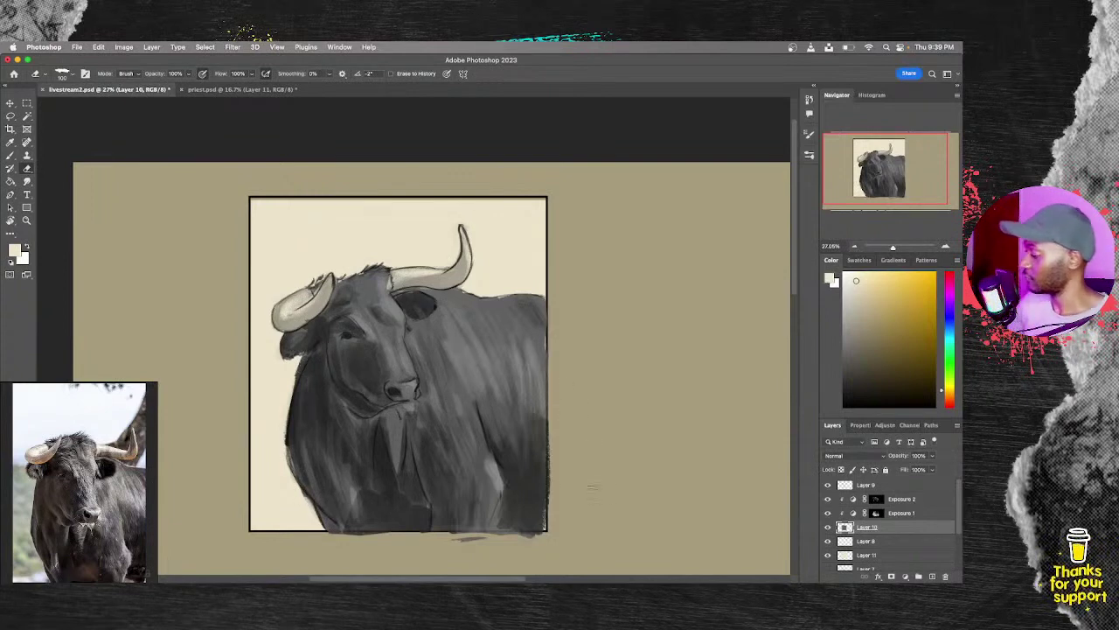
{"action": "left_click_drag", "start_coordinate": [469, 538], "coordinate": [547, 537]}
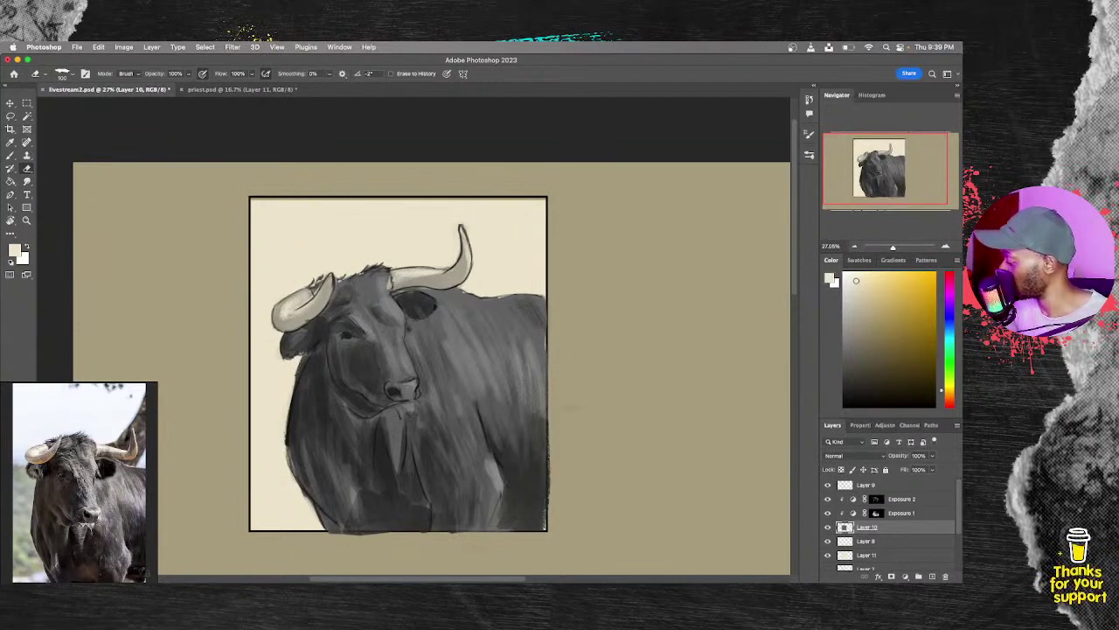
{"action": "left_click_drag", "start_coordinate": [551, 413], "coordinate": [553, 490]}
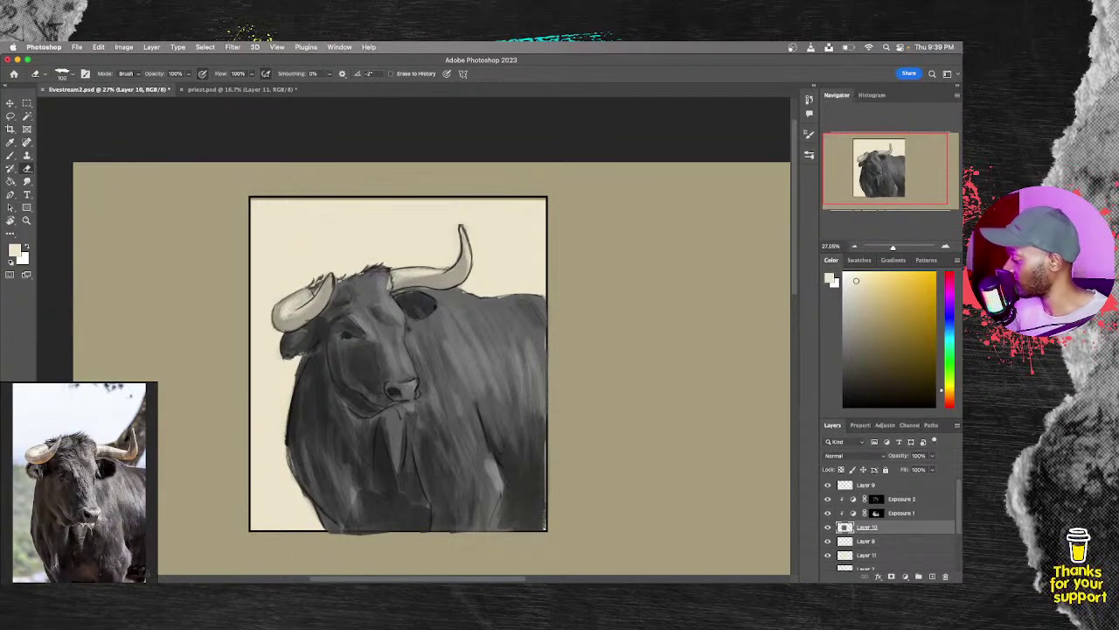
Step: Group all layers of the framed bull painting, from Layer 7 up to Layer 9
{"action": "key", "text": "z"}
{"action": "left_click_drag", "start_coordinate": [609, 387], "coordinate": [601, 392]}
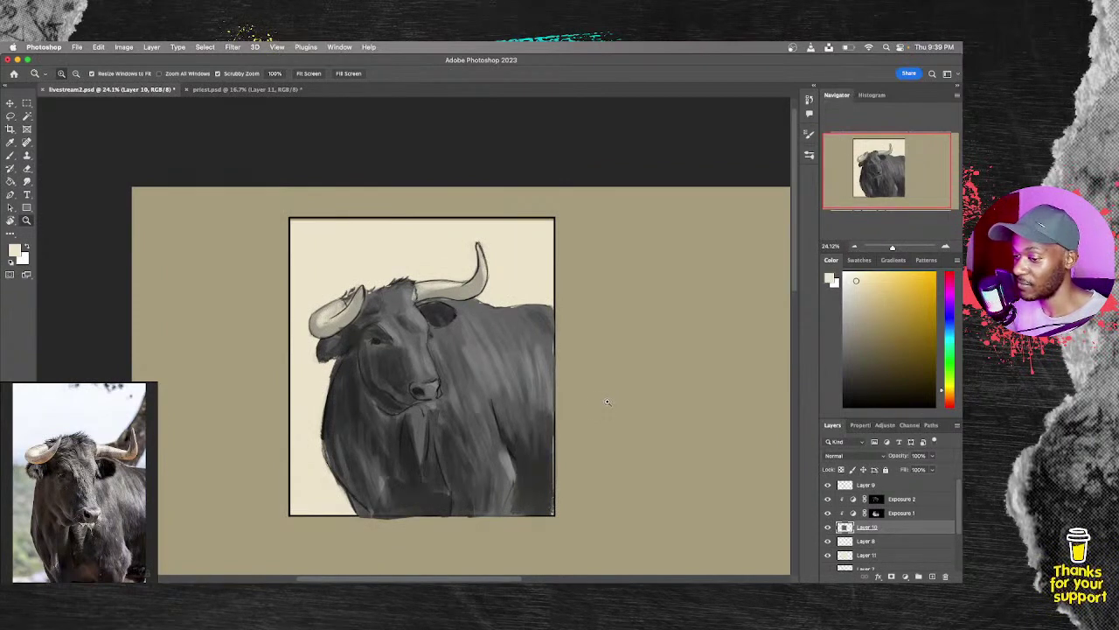
{"action": "mouse_move", "coordinate": [599, 399]}
{"action": "left_mouse_down"}
{"action": "mouse_move", "coordinate": [614, 400]}
{"action": "mouse_move", "coordinate": [605, 400]}
{"action": "left_mouse_up"}
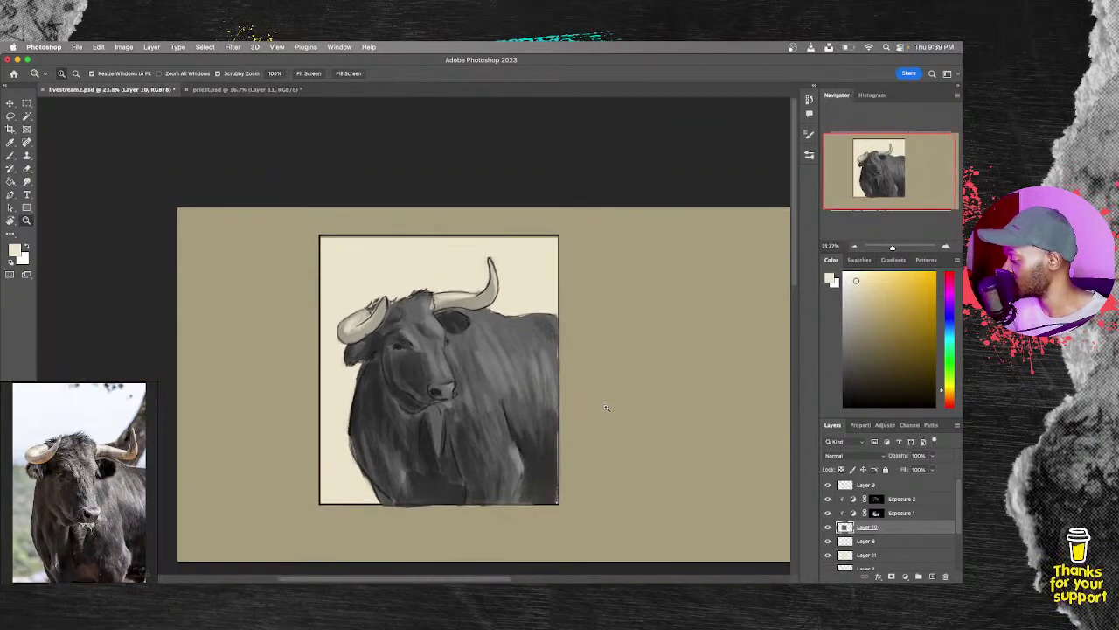
{"action": "key", "text": "e"}
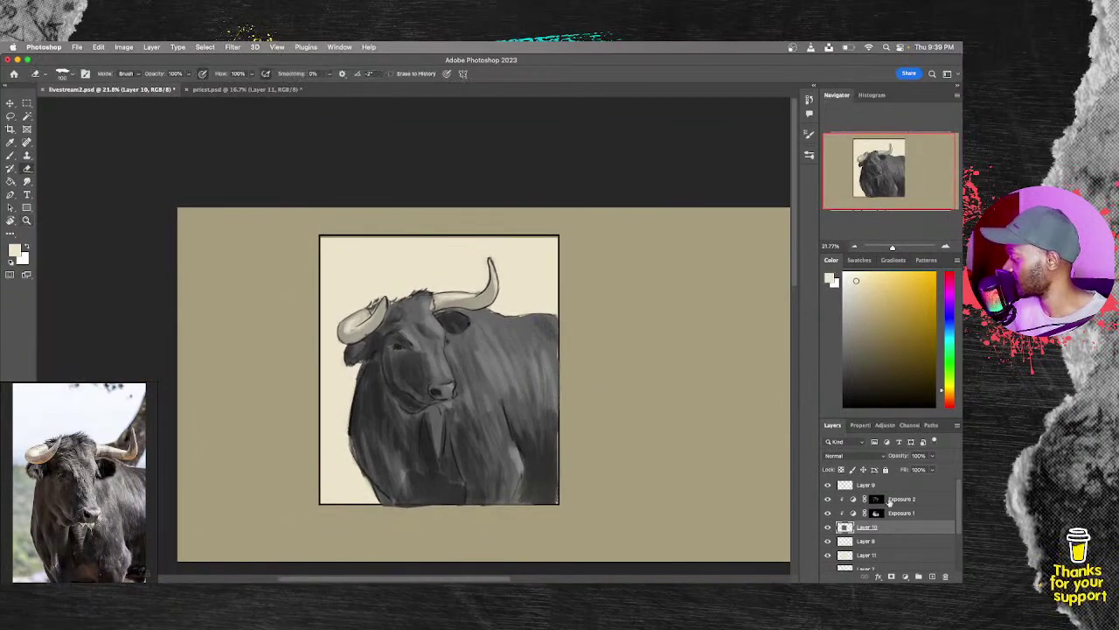
{"action": "left_click", "coordinate": [901, 554]}
{"action": "scroll", "coordinate": [955, 534], "scroll_direction": "down", "scroll_amount": 1}
{"action": "left_click", "coordinate": [909, 557]}
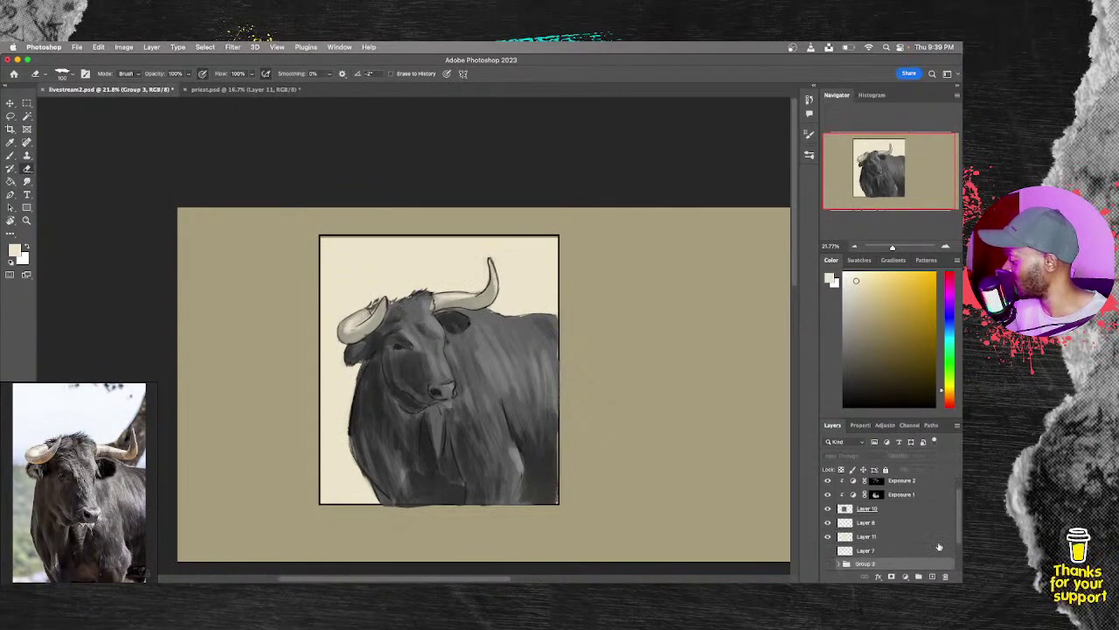
{"action": "scroll", "coordinate": [954, 536], "scroll_direction": "up", "scroll_amount": 1}
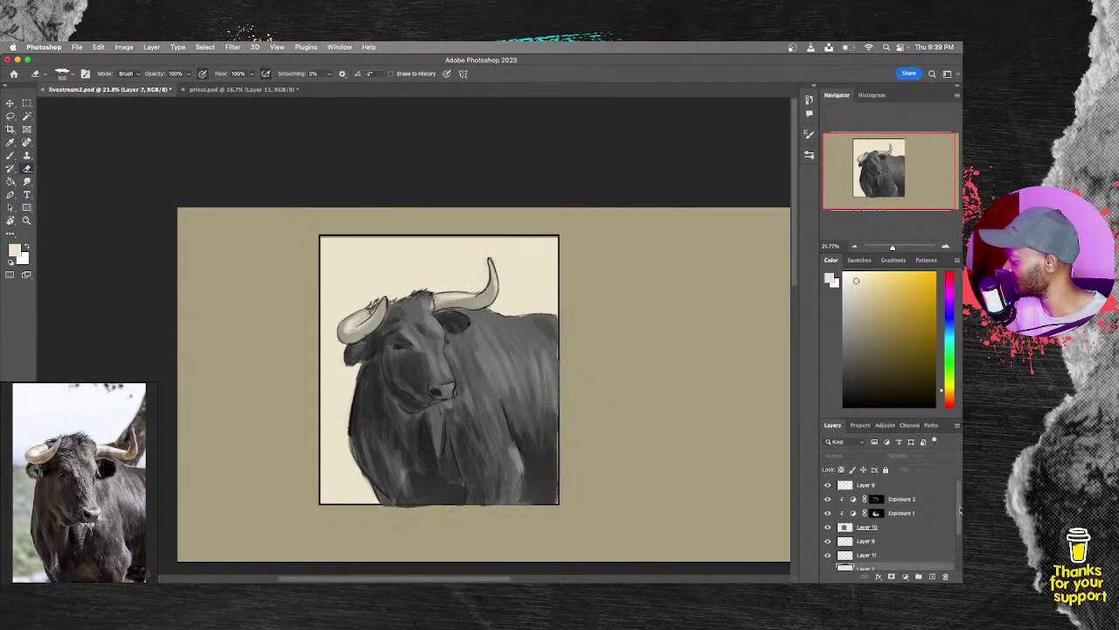
{"action": "left_click", "coordinate": [919, 488], "text": "shift"}
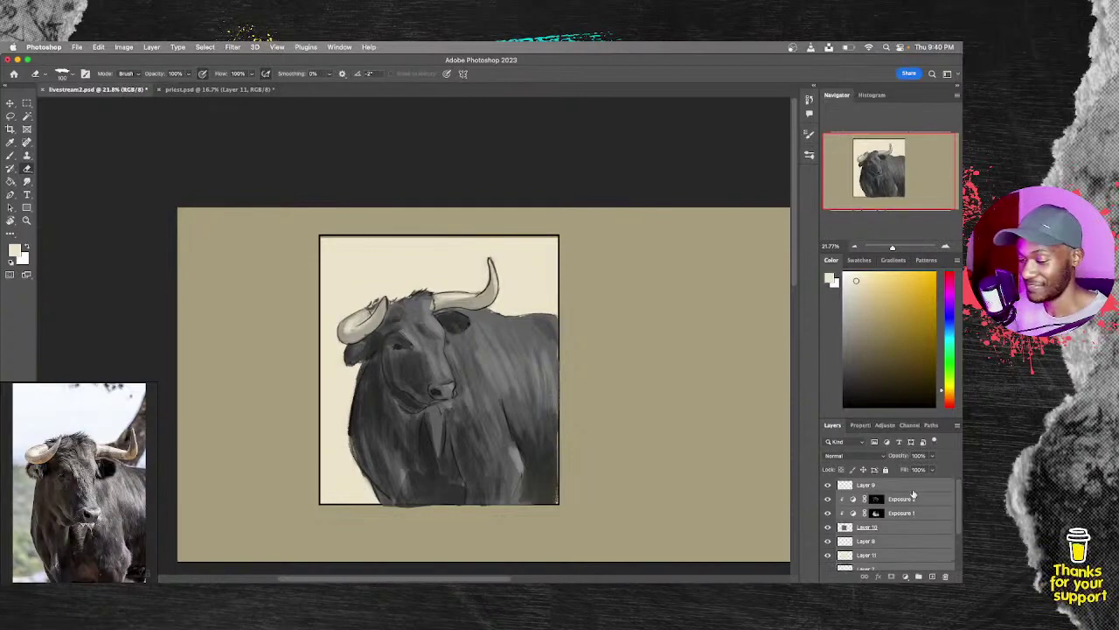
{"action": "key", "text": "super+g"}
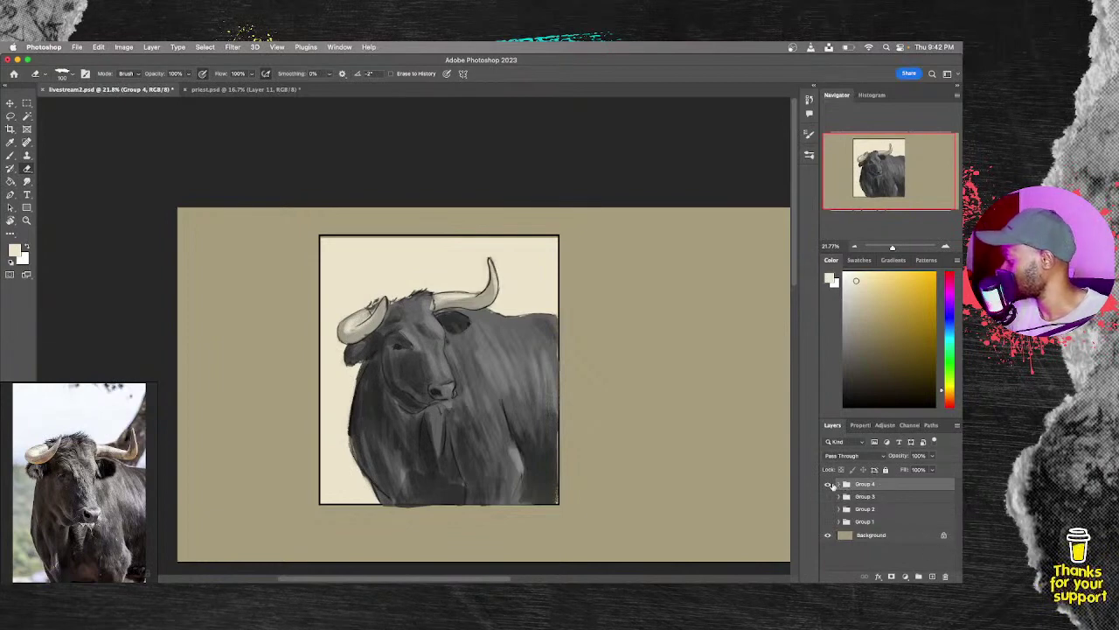
Step: Scale the framed bull group down to 73.65% and place it in the canvas's upper right corner
{"action": "key", "text": "super+t"}
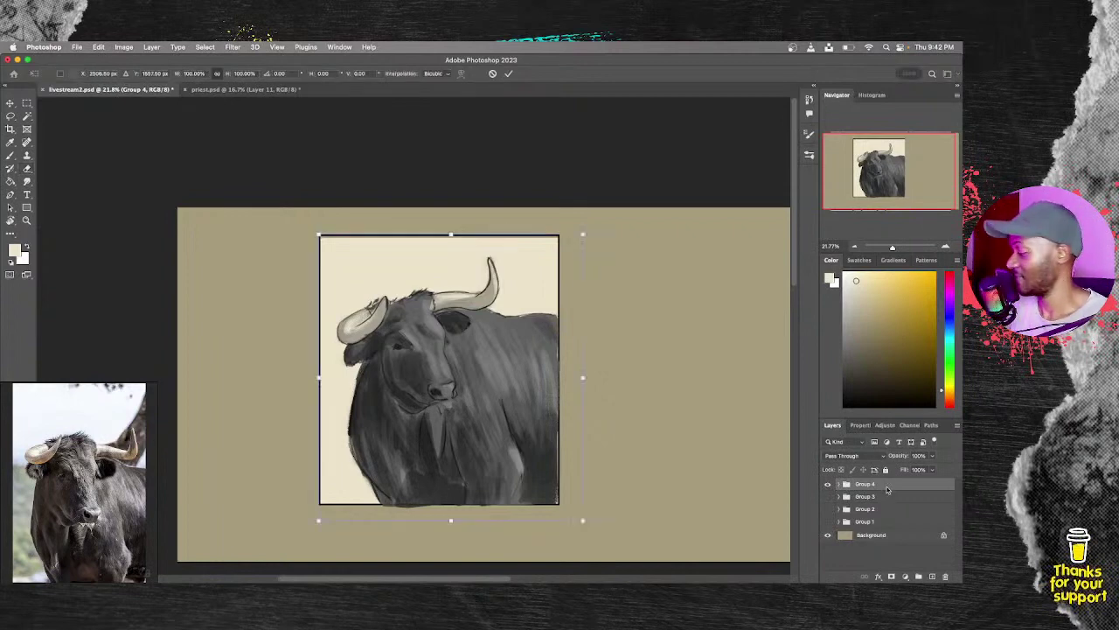
{"action": "left_click_drag", "start_coordinate": [582, 234], "coordinate": [477, 295]}
{"action": "left_click_drag", "start_coordinate": [458, 437], "coordinate": [747, 337]}
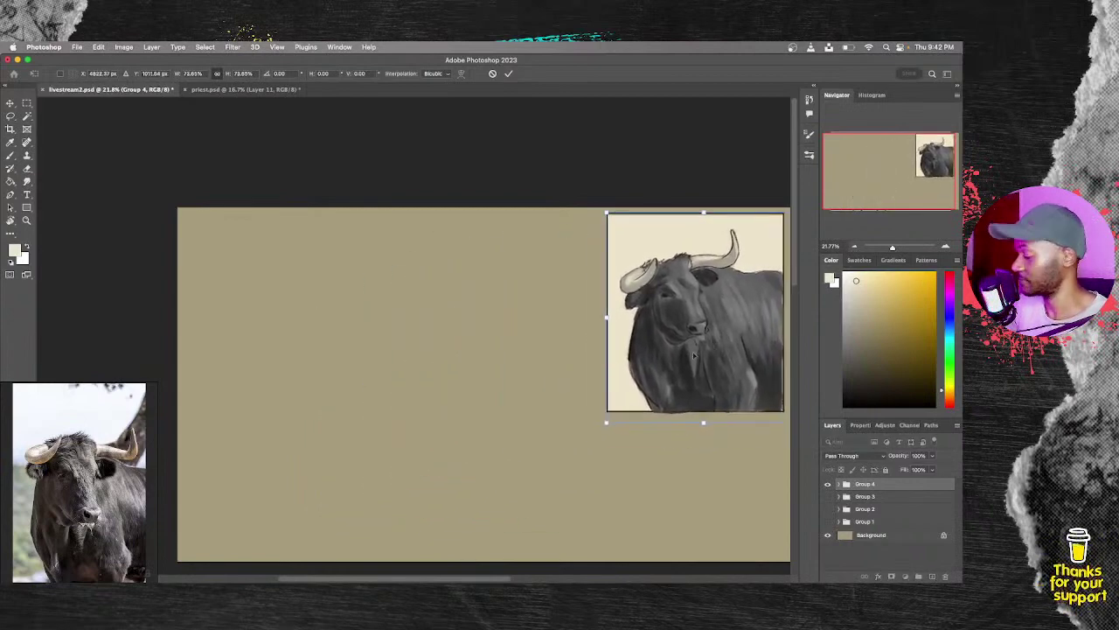
{"action": "left_click_drag", "start_coordinate": [532, 412], "coordinate": [387, 404]}
{"action": "left_click_drag", "start_coordinate": [572, 356], "coordinate": [594, 355]}
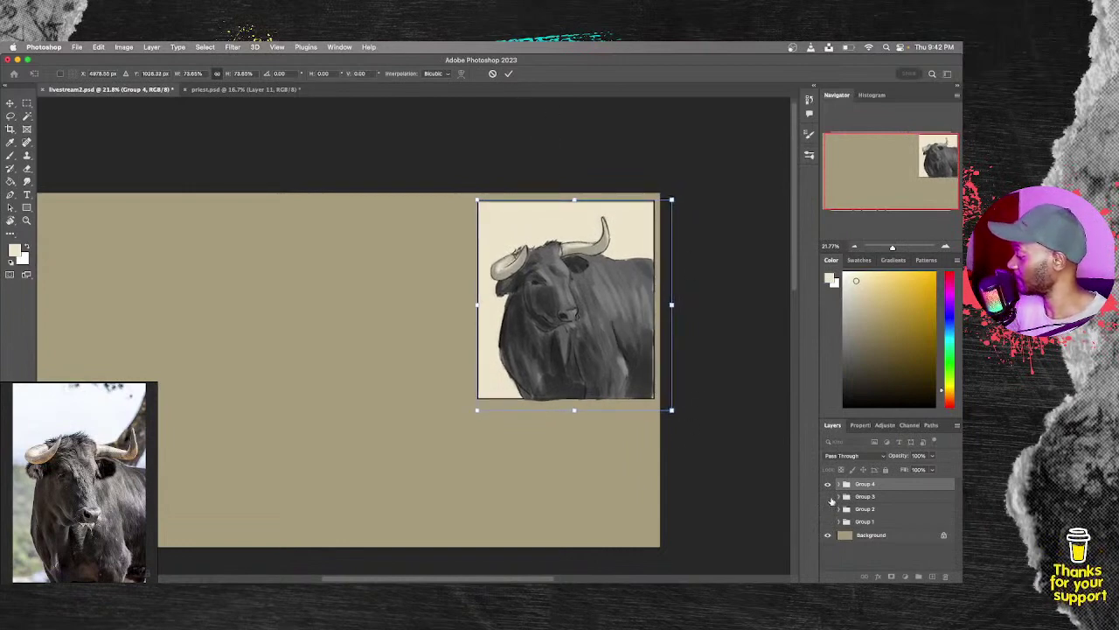
{"action": "key", "text": "Return"}
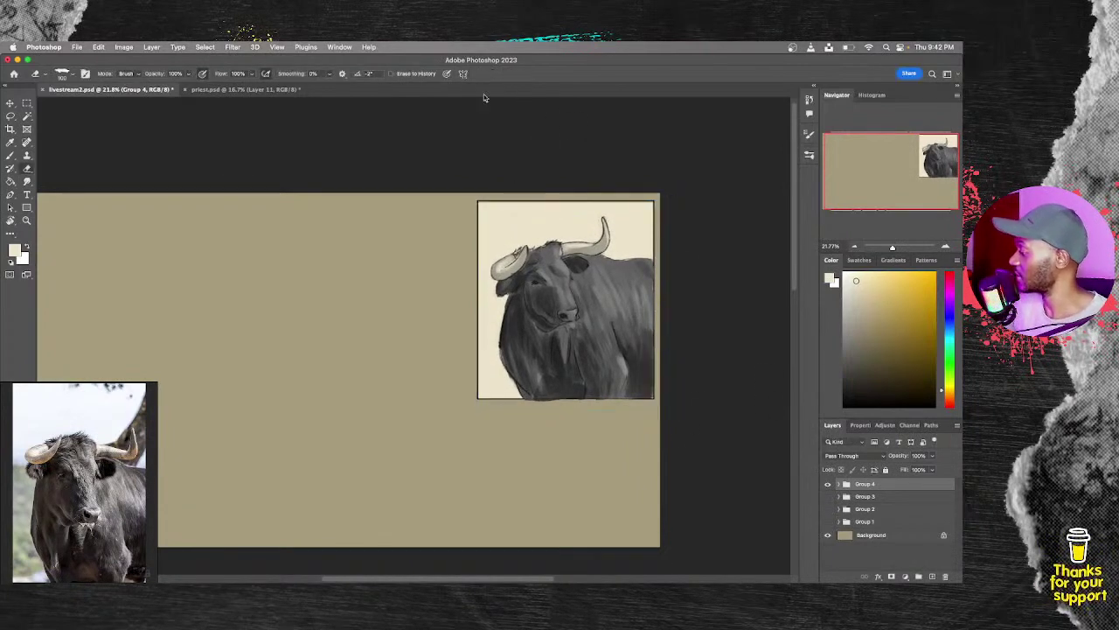
Step: Show the hidden Group 3 and Group 2 sketches alongside the framed bull
{"action": "left_click", "coordinate": [827, 495]}
{"action": "left_click", "coordinate": [827, 509]}
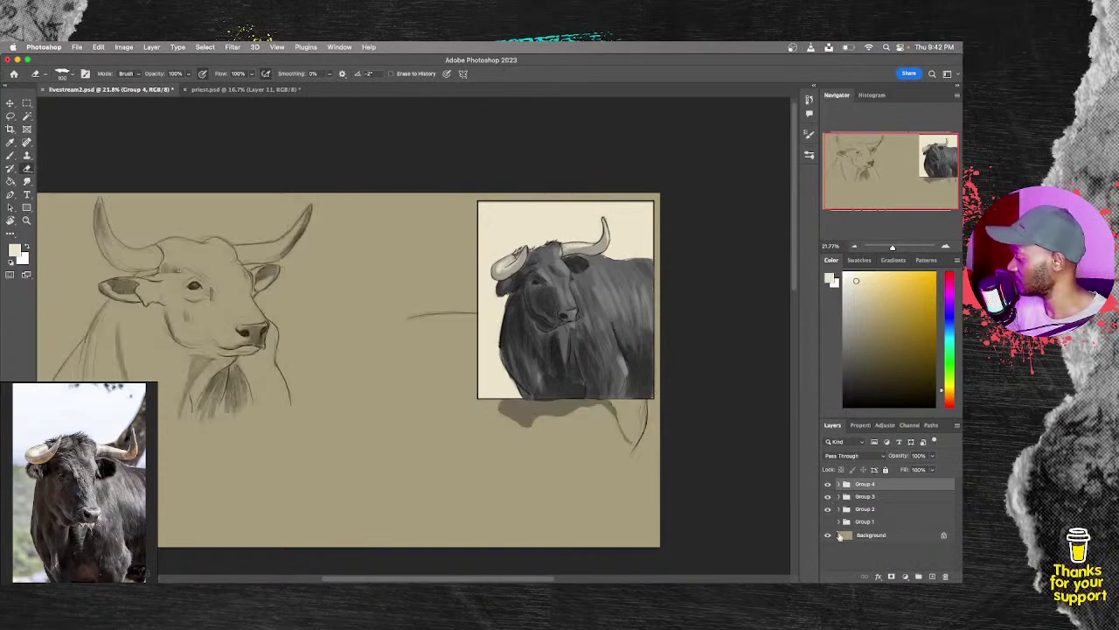
Step: Show the hidden Group 1 sketch and move the framed bull, Group 4, to the canvas's lower left corner
{"action": "left_click", "coordinate": [828, 521]}
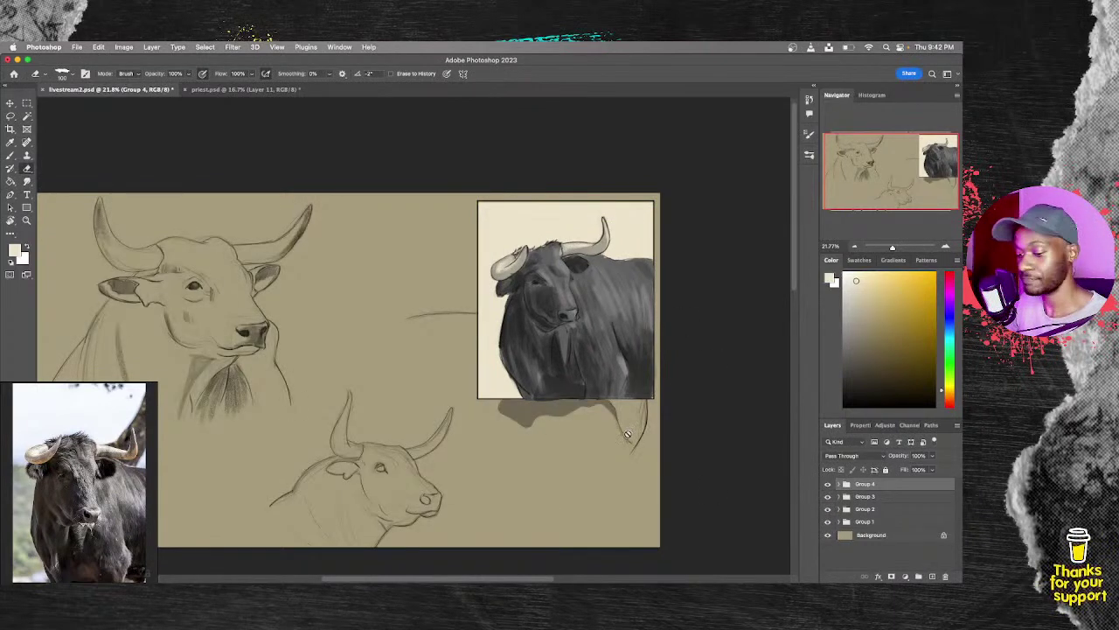
{"action": "key", "text": "z"}
{"action": "mouse_move", "coordinate": [597, 438]}
{"action": "left_mouse_down"}
{"action": "mouse_move", "coordinate": [603, 444]}
{"action": "mouse_move", "coordinate": [577, 444]}
{"action": "left_mouse_up"}
{"action": "key", "text": "e"}
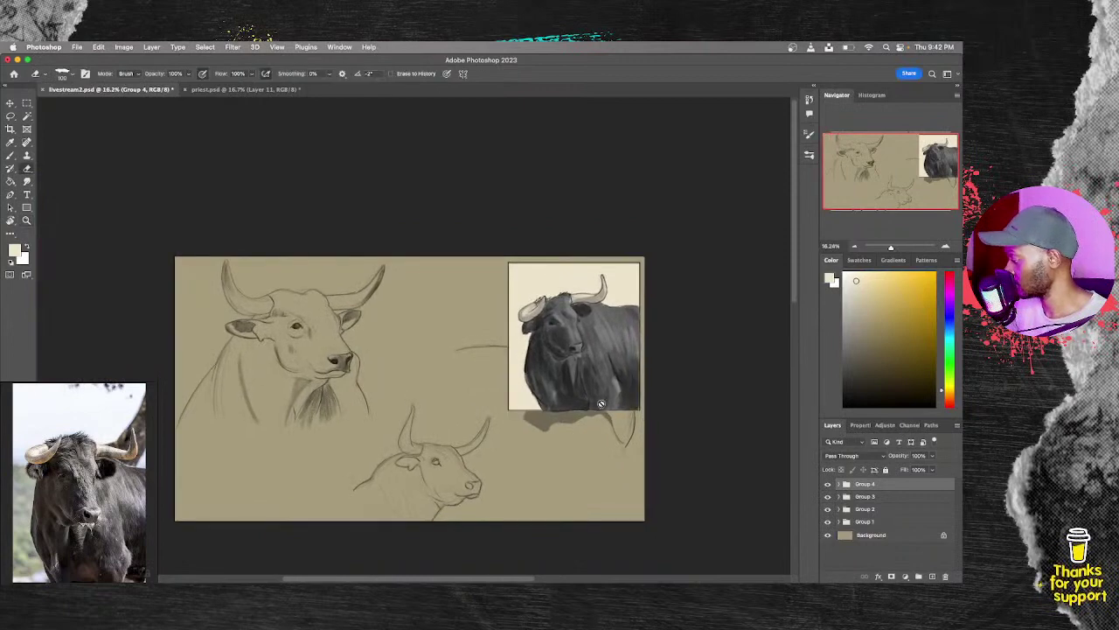
{"action": "key", "text": "v"}
{"action": "mouse_move", "coordinate": [601, 381]}
{"action": "left_mouse_down"}
{"action": "mouse_move", "coordinate": [296, 509]}
{"action": "mouse_move", "coordinate": [268, 500]}
{"action": "left_mouse_up"}
{"action": "key", "text": "e"}
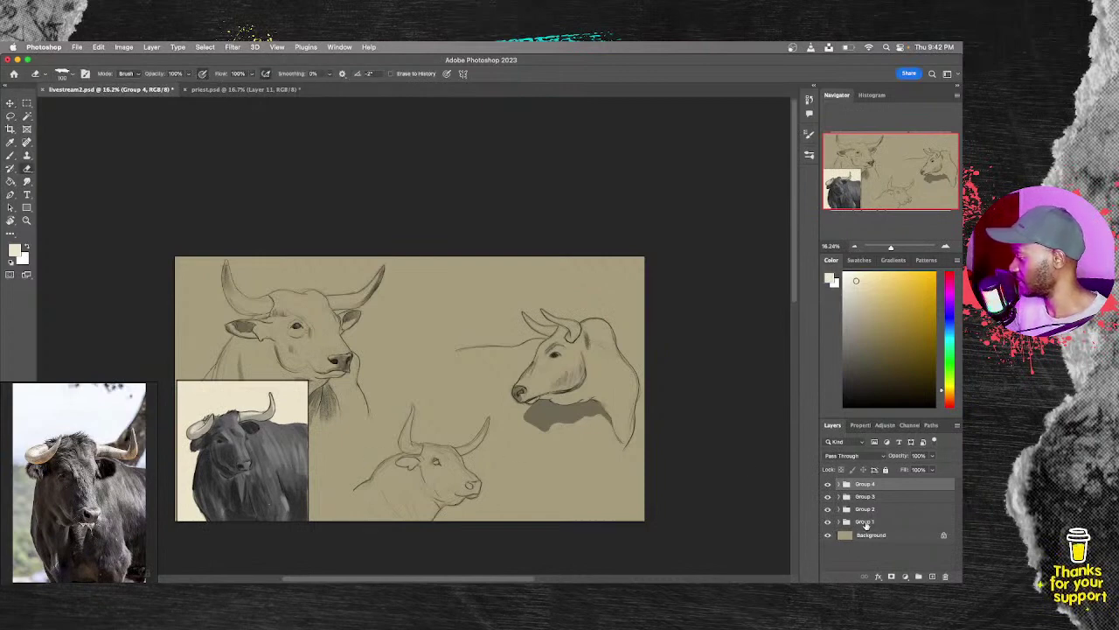
Step: Move the large bull head sketch, Group 2, horizontally to the middle of the canvas
{"action": "left_click", "coordinate": [866, 508]}
{"action": "key", "text": "v"}
{"action": "mouse_move", "coordinate": [340, 356]}
{"action": "left_mouse_down"}
{"action": "mouse_move", "coordinate": [385, 329]}
{"action": "mouse_move", "coordinate": [460, 355]}
{"action": "left_mouse_up"}
{"action": "key", "text": "e"}
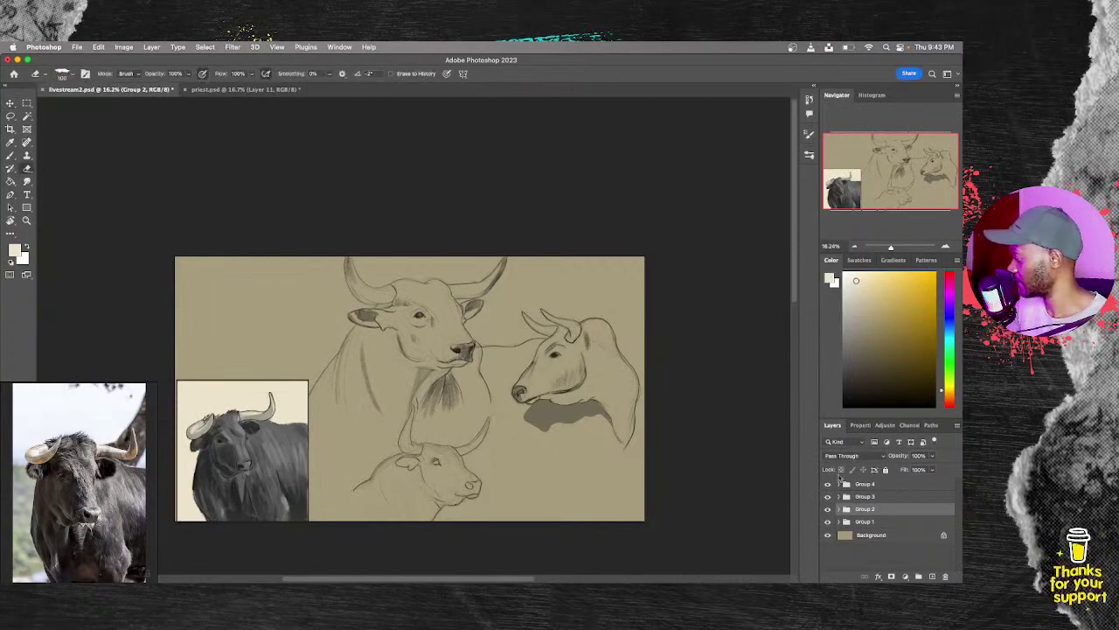
Step: Move the framed bull, Group 4, up to the canvas's upper left area, beside the large bull head sketch
{"action": "left_click", "coordinate": [866, 483]}
{"action": "left_click", "coordinate": [277, 478]}
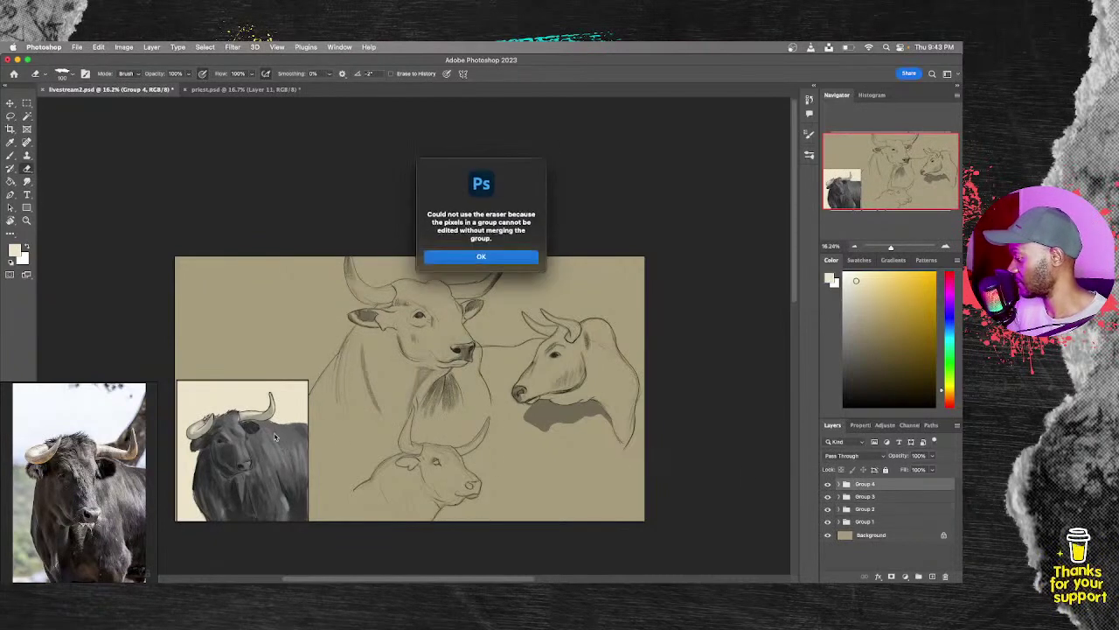
{"action": "key", "text": "Return"}
{"action": "key", "text": "v"}
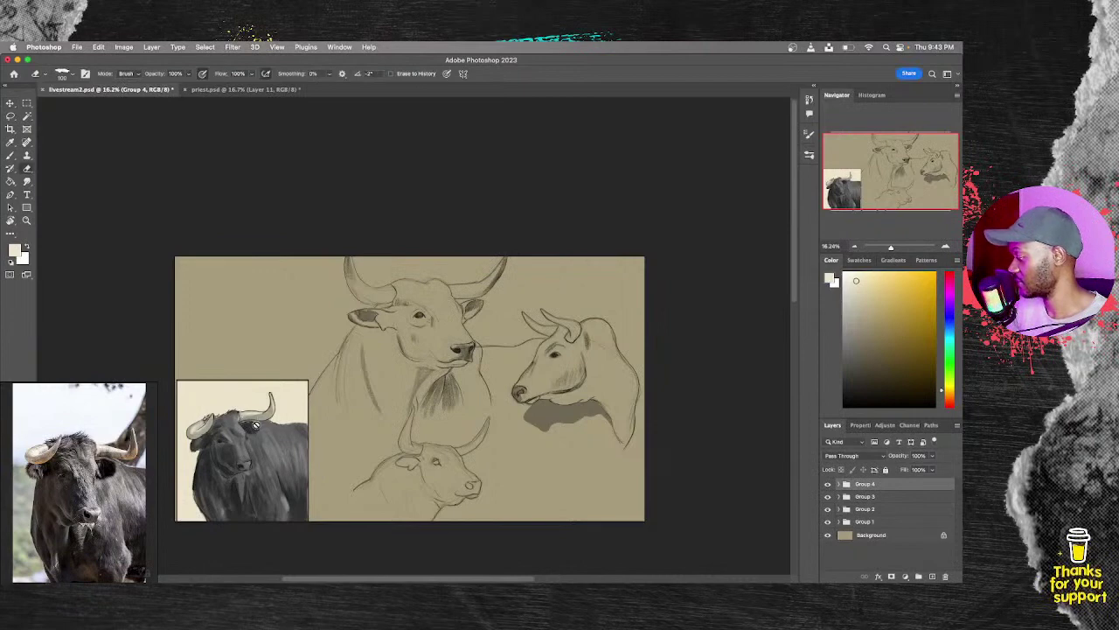
{"action": "mouse_move", "coordinate": [256, 418]}
{"action": "left_mouse_down"}
{"action": "mouse_move", "coordinate": [252, 336]}
{"action": "mouse_move", "coordinate": [285, 406]}
{"action": "mouse_move", "coordinate": [294, 401]}
{"action": "left_mouse_up"}
{"action": "key", "text": "e"}
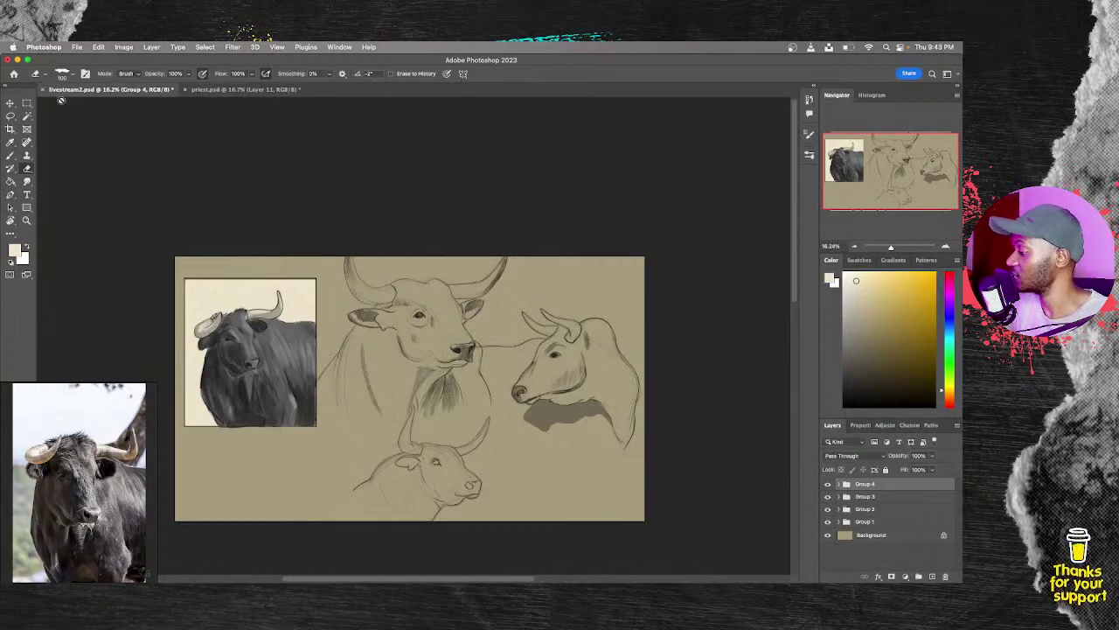
Step: Open the recent file Line-of-Action.psd and examine its black bull painting up close against its reference photo
{"action": "left_click", "coordinate": [14, 75]}
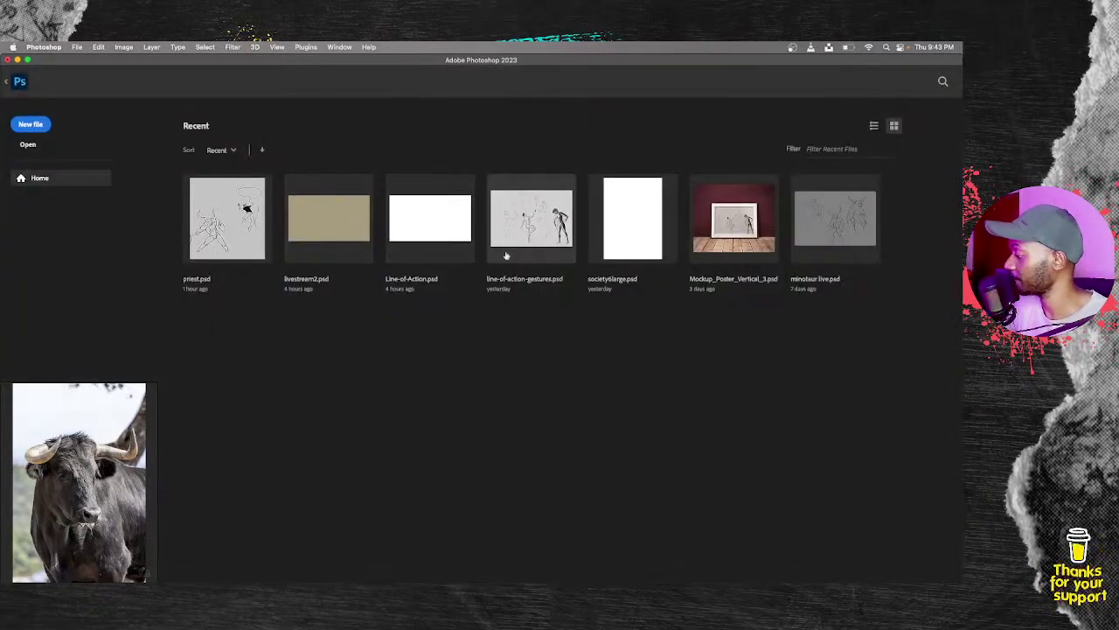
{"action": "left_click", "coordinate": [436, 221]}
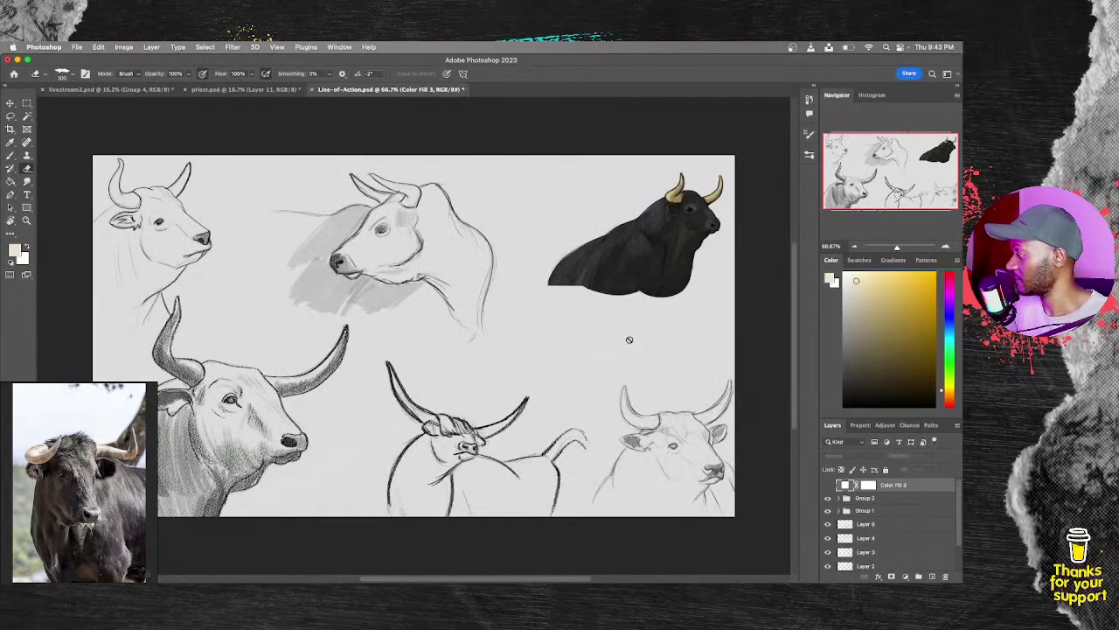
{"action": "scroll", "coordinate": [687, 289], "scroll_direction": "right", "scroll_amount": 7}
{"action": "scroll", "coordinate": [687, 289], "scroll_direction": "up", "scroll_amount": 2}
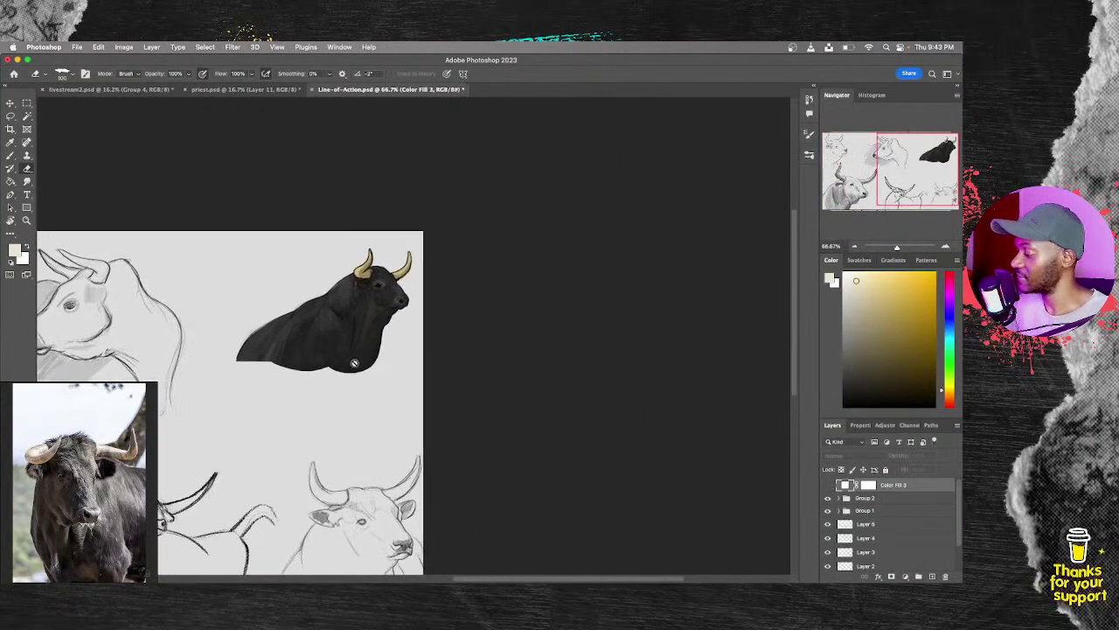
{"action": "key", "text": "z"}
{"action": "mouse_move", "coordinate": [385, 326]}
{"action": "left_mouse_down"}
{"action": "mouse_move", "coordinate": [425, 323]}
{"action": "mouse_move", "coordinate": [441, 358]}
{"action": "mouse_move", "coordinate": [312, 370]}
{"action": "mouse_move", "coordinate": [477, 402]}
{"action": "mouse_move", "coordinate": [510, 431]}
{"action": "left_mouse_up"}
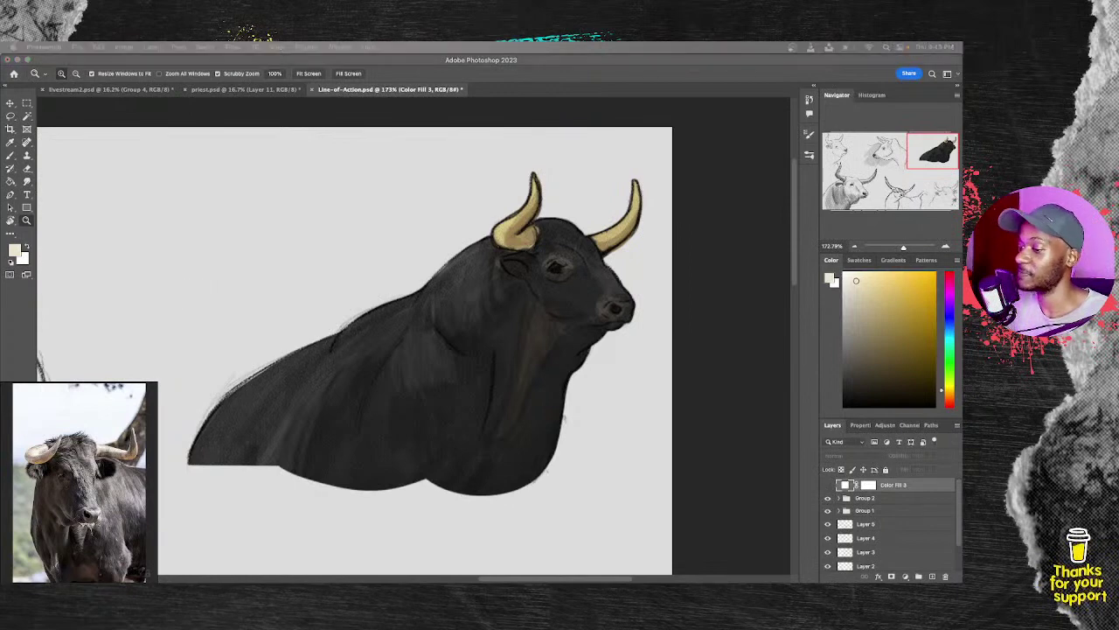
{"action": "scroll", "coordinate": [79, 482], "scroll_direction": "down", "scroll_amount": 5}
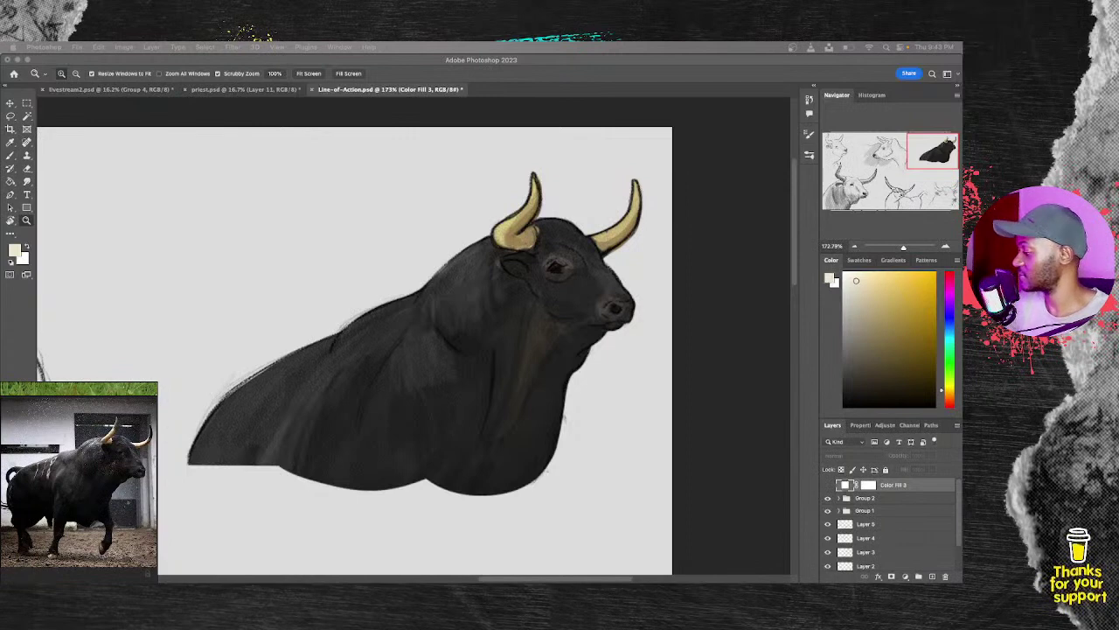
{"action": "left_click", "coordinate": [604, 385]}
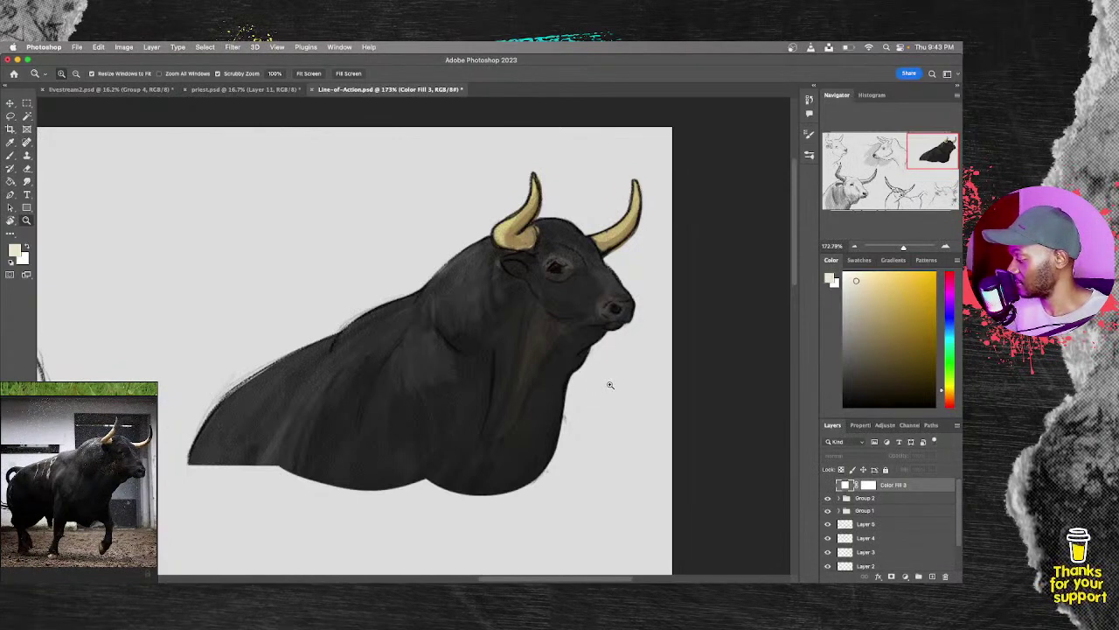
{"action": "left_click_drag", "start_coordinate": [610, 385], "coordinate": [535, 376]}
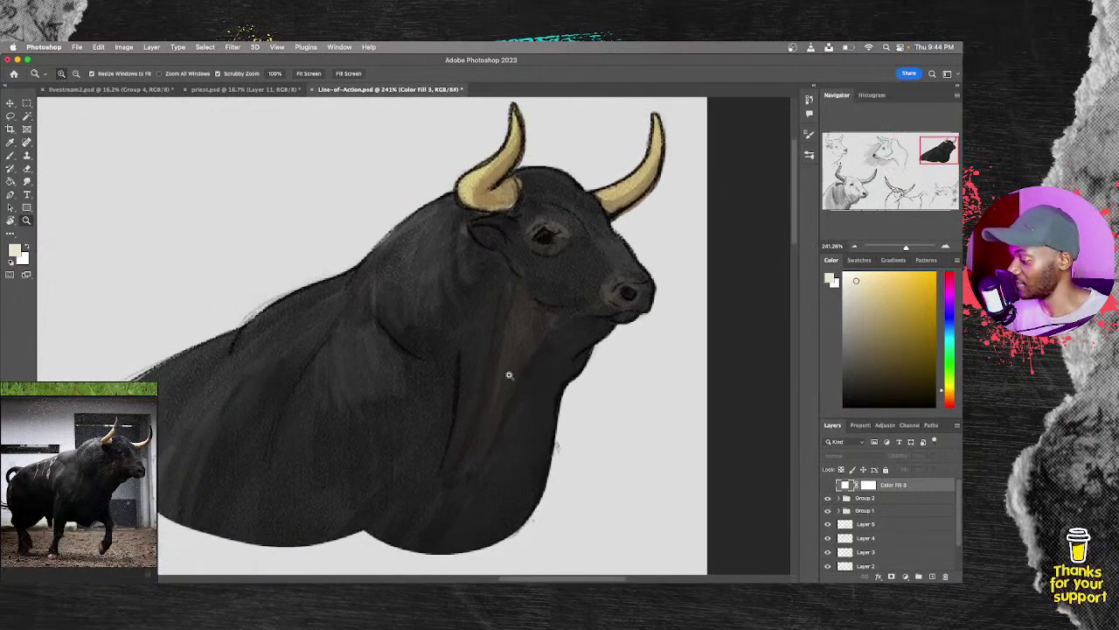
{"action": "key", "text": "super+0"}
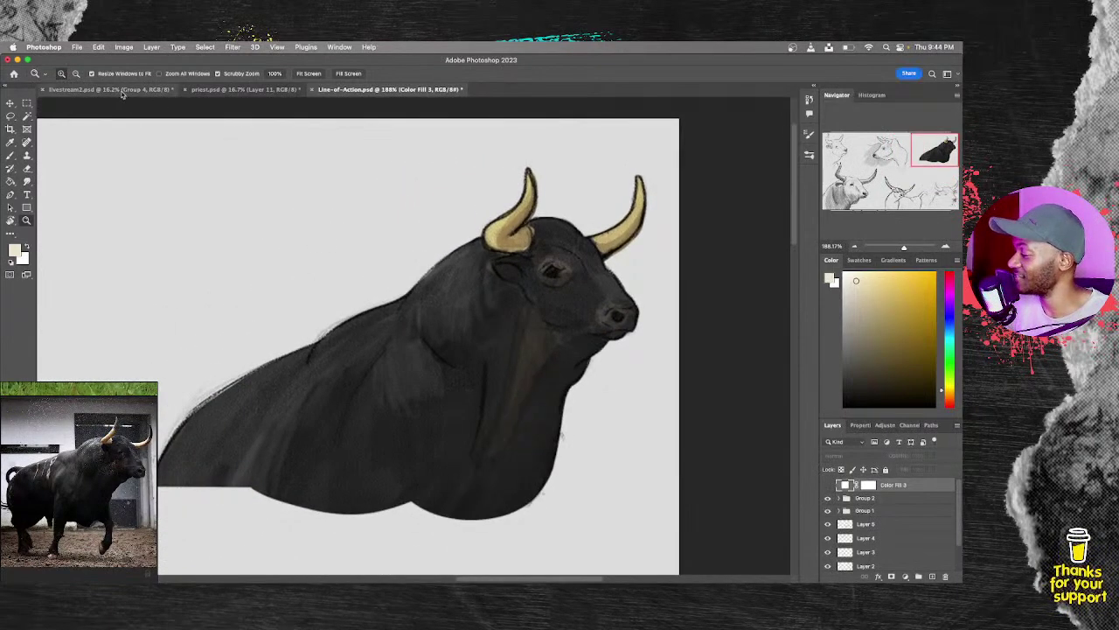
Step: Return to livestream2.psd and review the arrangement of the framed bull and the three sketches
{"action": "left_click", "coordinate": [166, 90]}
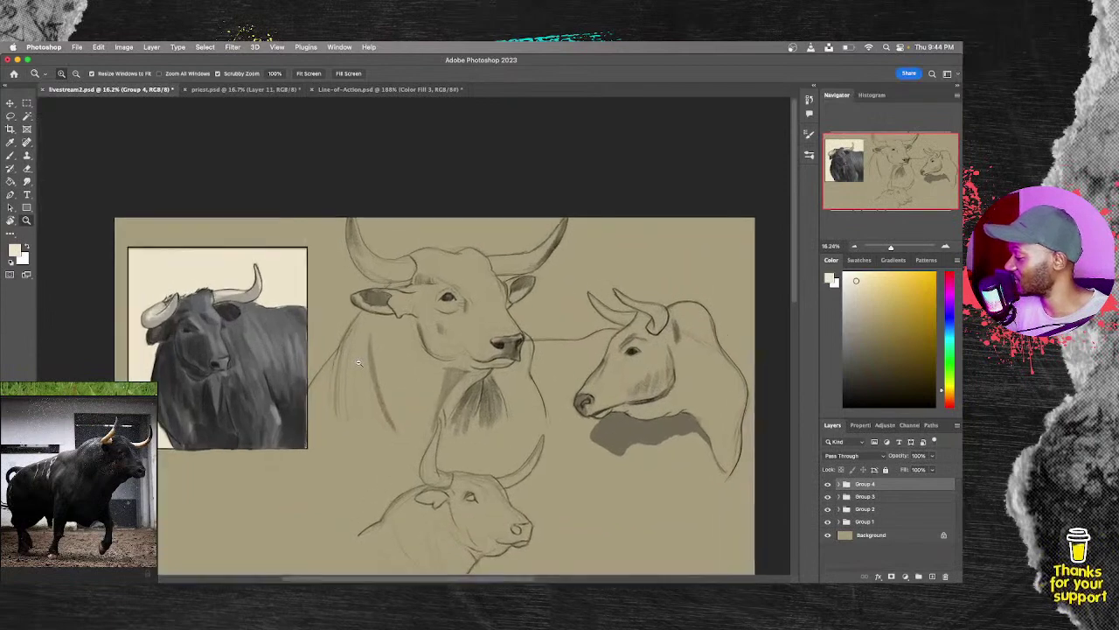
{"action": "left_click_drag", "start_coordinate": [342, 363], "coordinate": [343, 362]}
{"action": "mouse_move", "coordinate": [539, 407]}
{"action": "left_mouse_down"}
{"action": "mouse_move", "coordinate": [486, 377]}
{"action": "mouse_move", "coordinate": [517, 395]}
{"action": "mouse_move", "coordinate": [496, 418]}
{"action": "mouse_move", "coordinate": [531, 403]}
{"action": "left_mouse_up"}
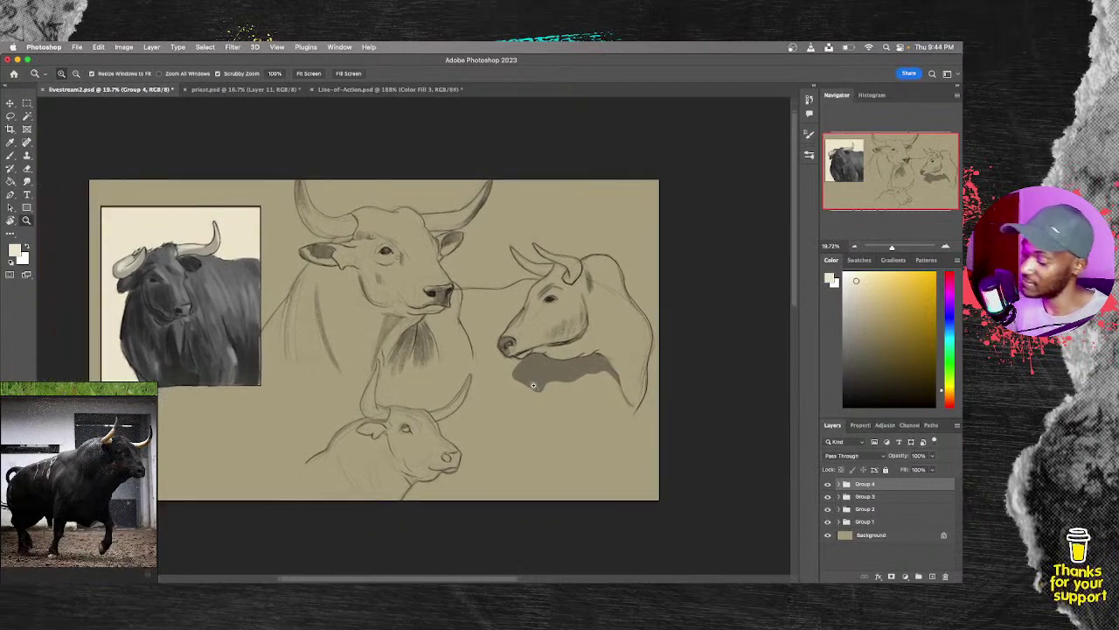